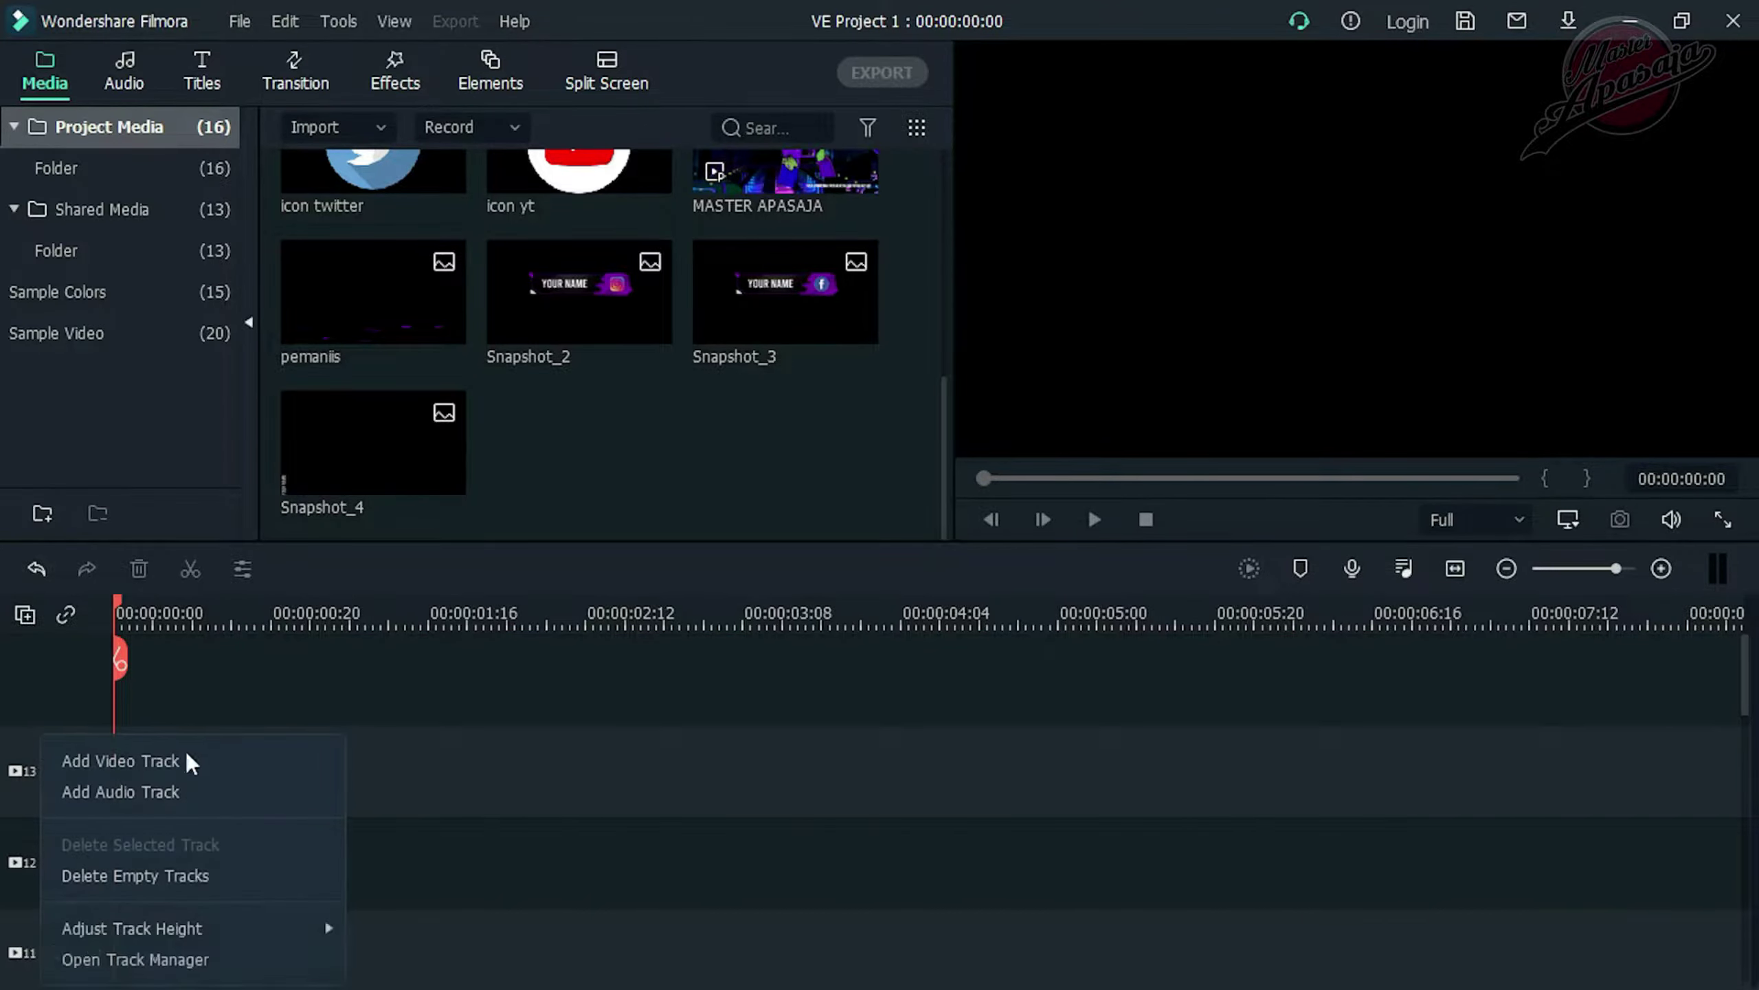
# Delete the timeline's empty tracks and remove all existing files from the project media
pyautogui.click(144, 872)
pyautogui.moveTo(858, 516); pyautogui.dragTo(409, 184)
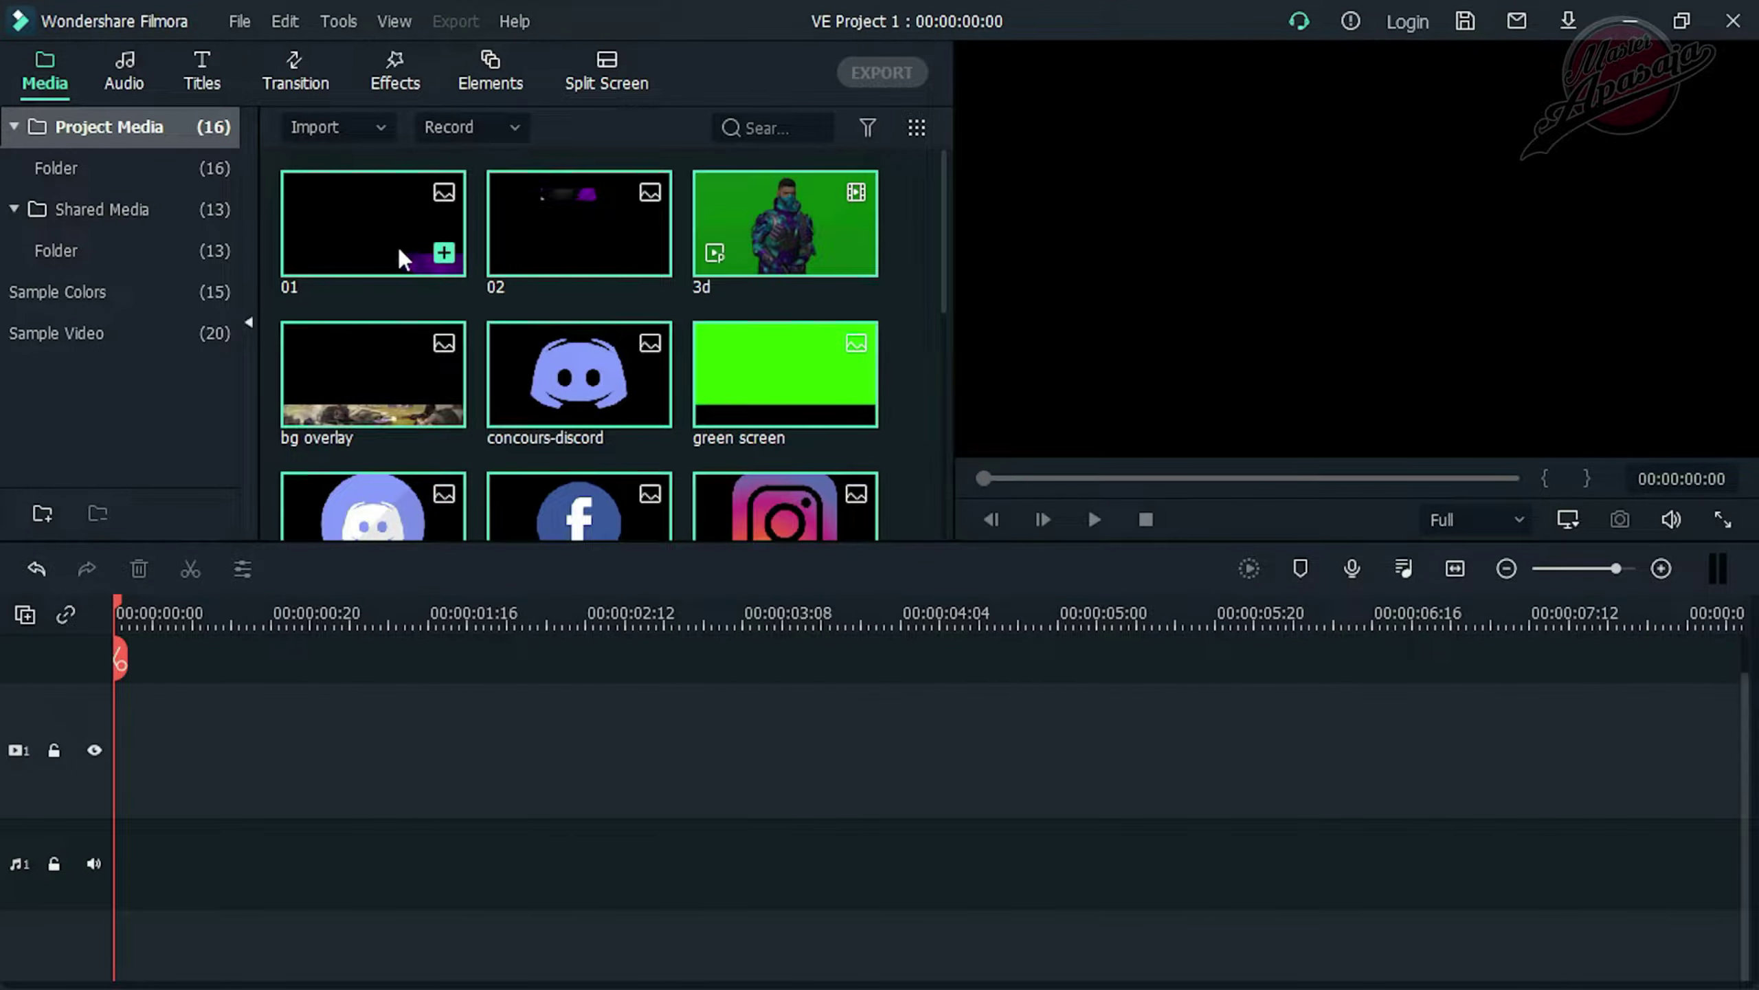
pyautogui.rightClick(416, 251)
pyautogui.click(478, 670)
pyautogui.click(914, 526)
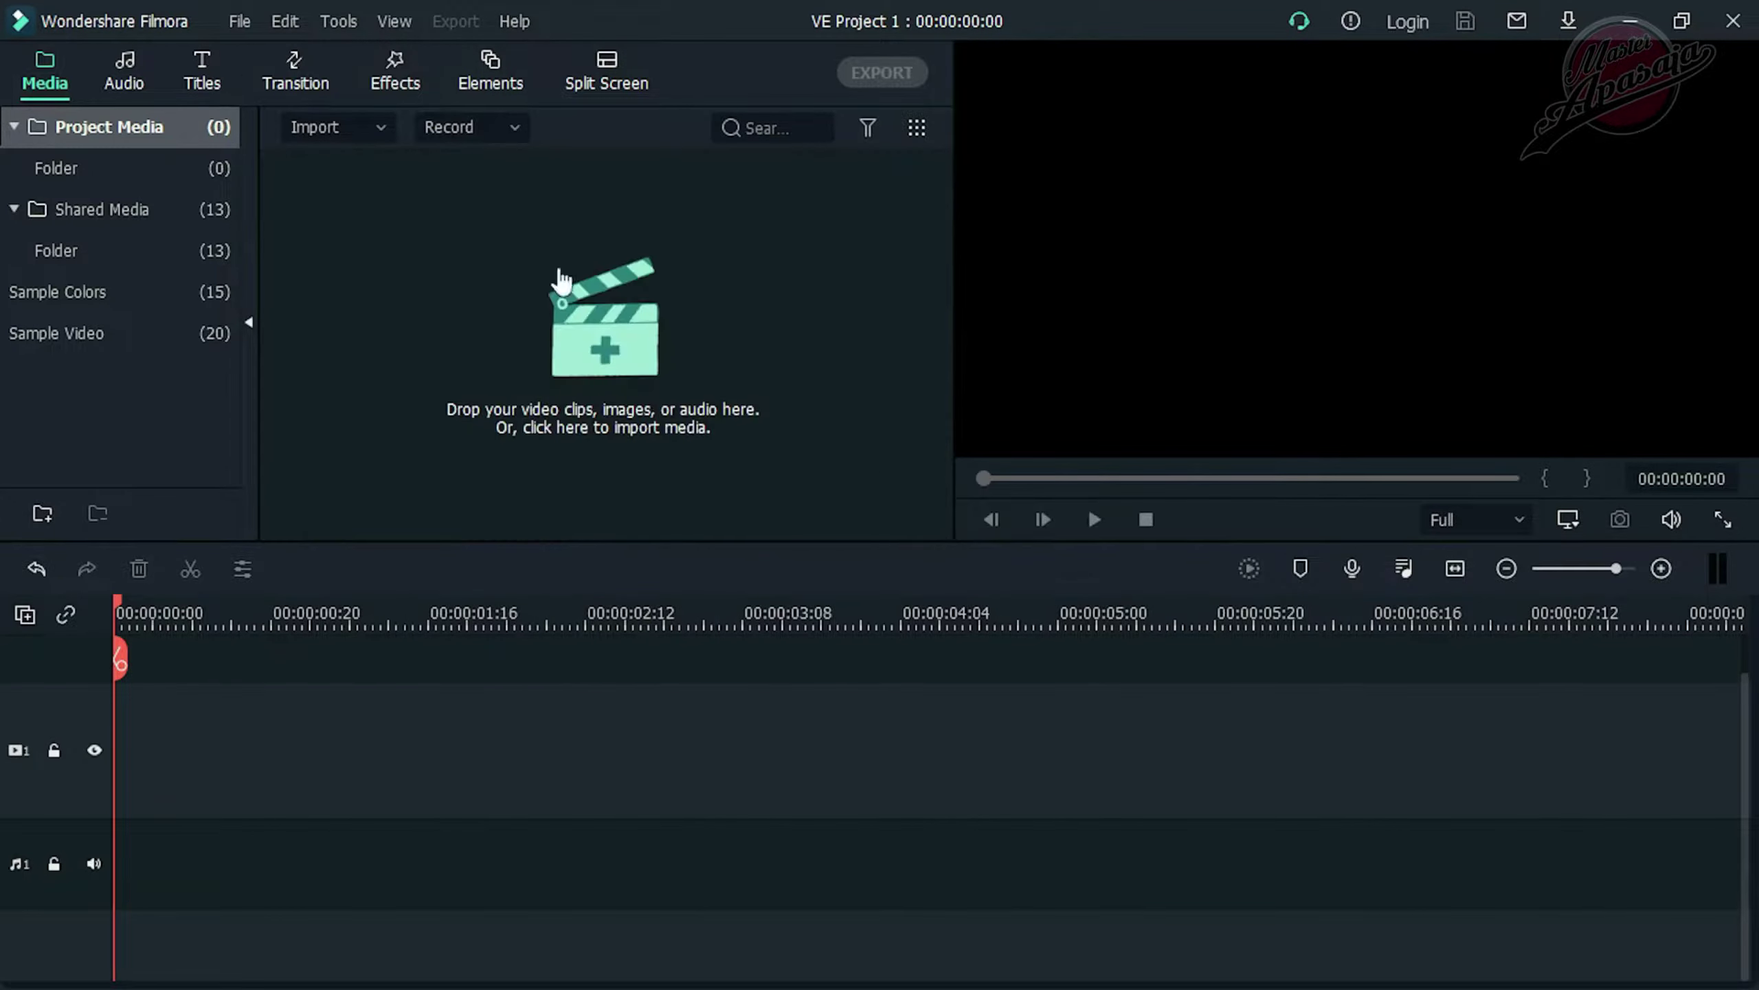
# Import all files from the D: drive folder PROSES NGEDIT/animated overlay into the project media
pyautogui.click(1626, 31)
pyautogui.click(166, 970)
pyautogui.click(127, 512)
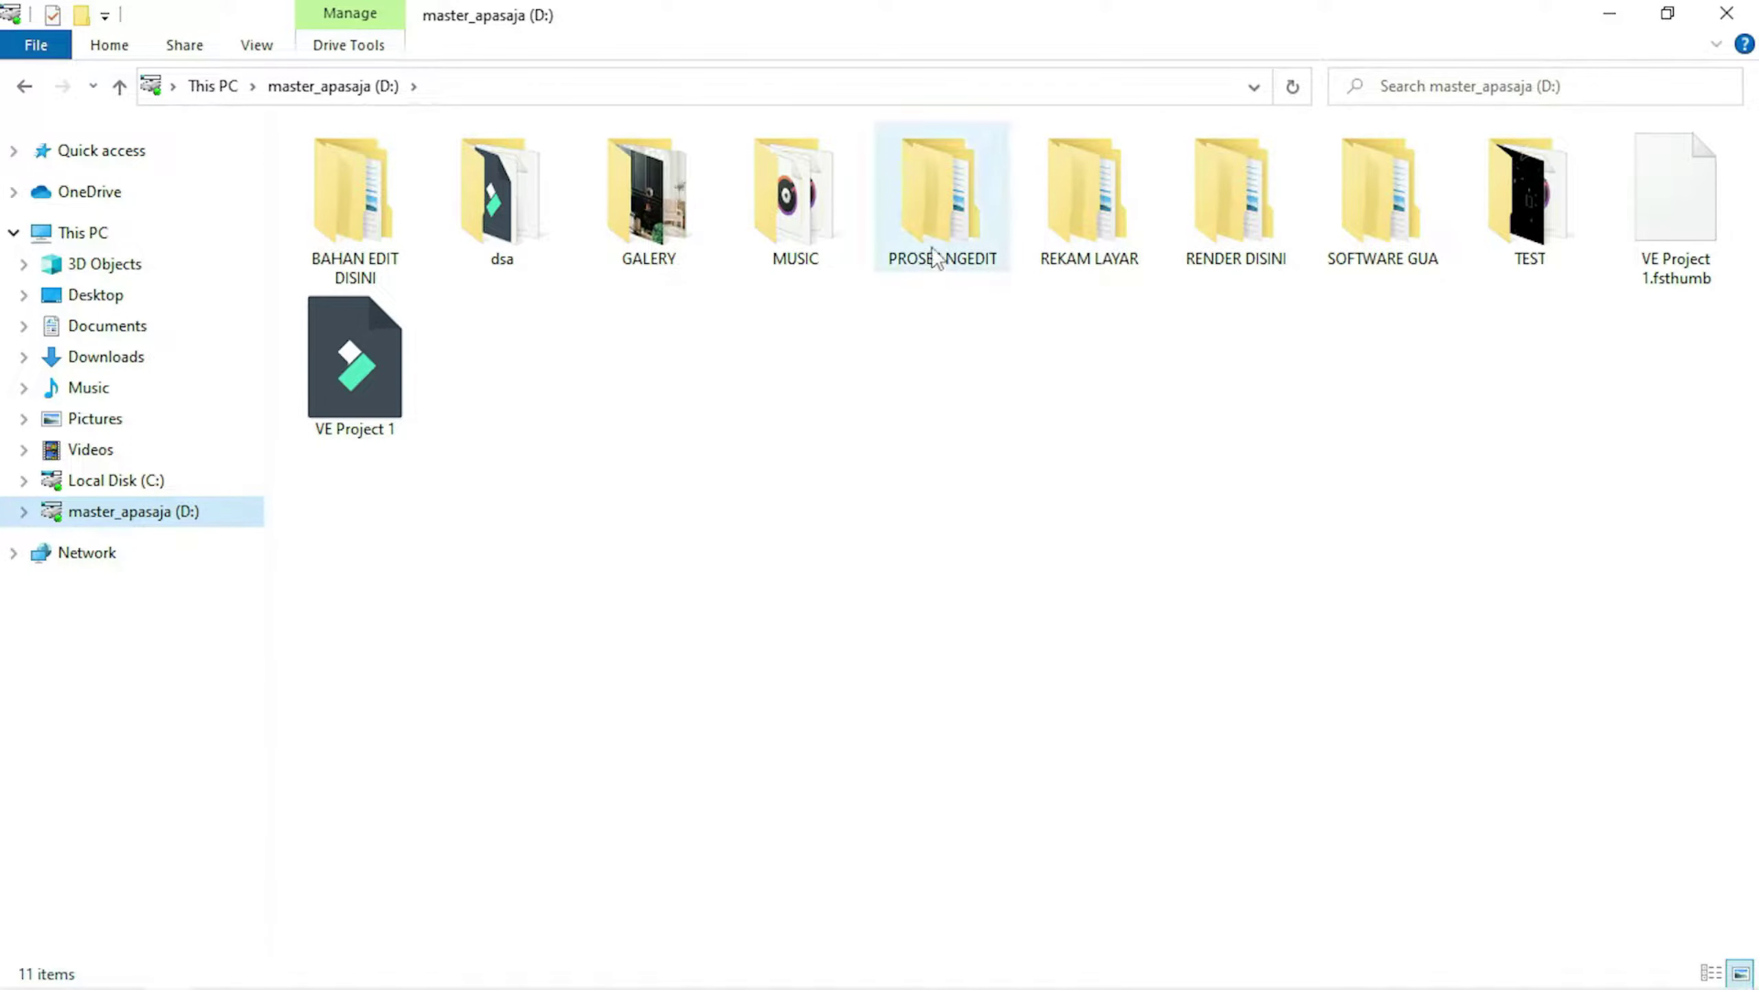
pyautogui.doubleClick(968, 219)
pyautogui.doubleClick(591, 173)
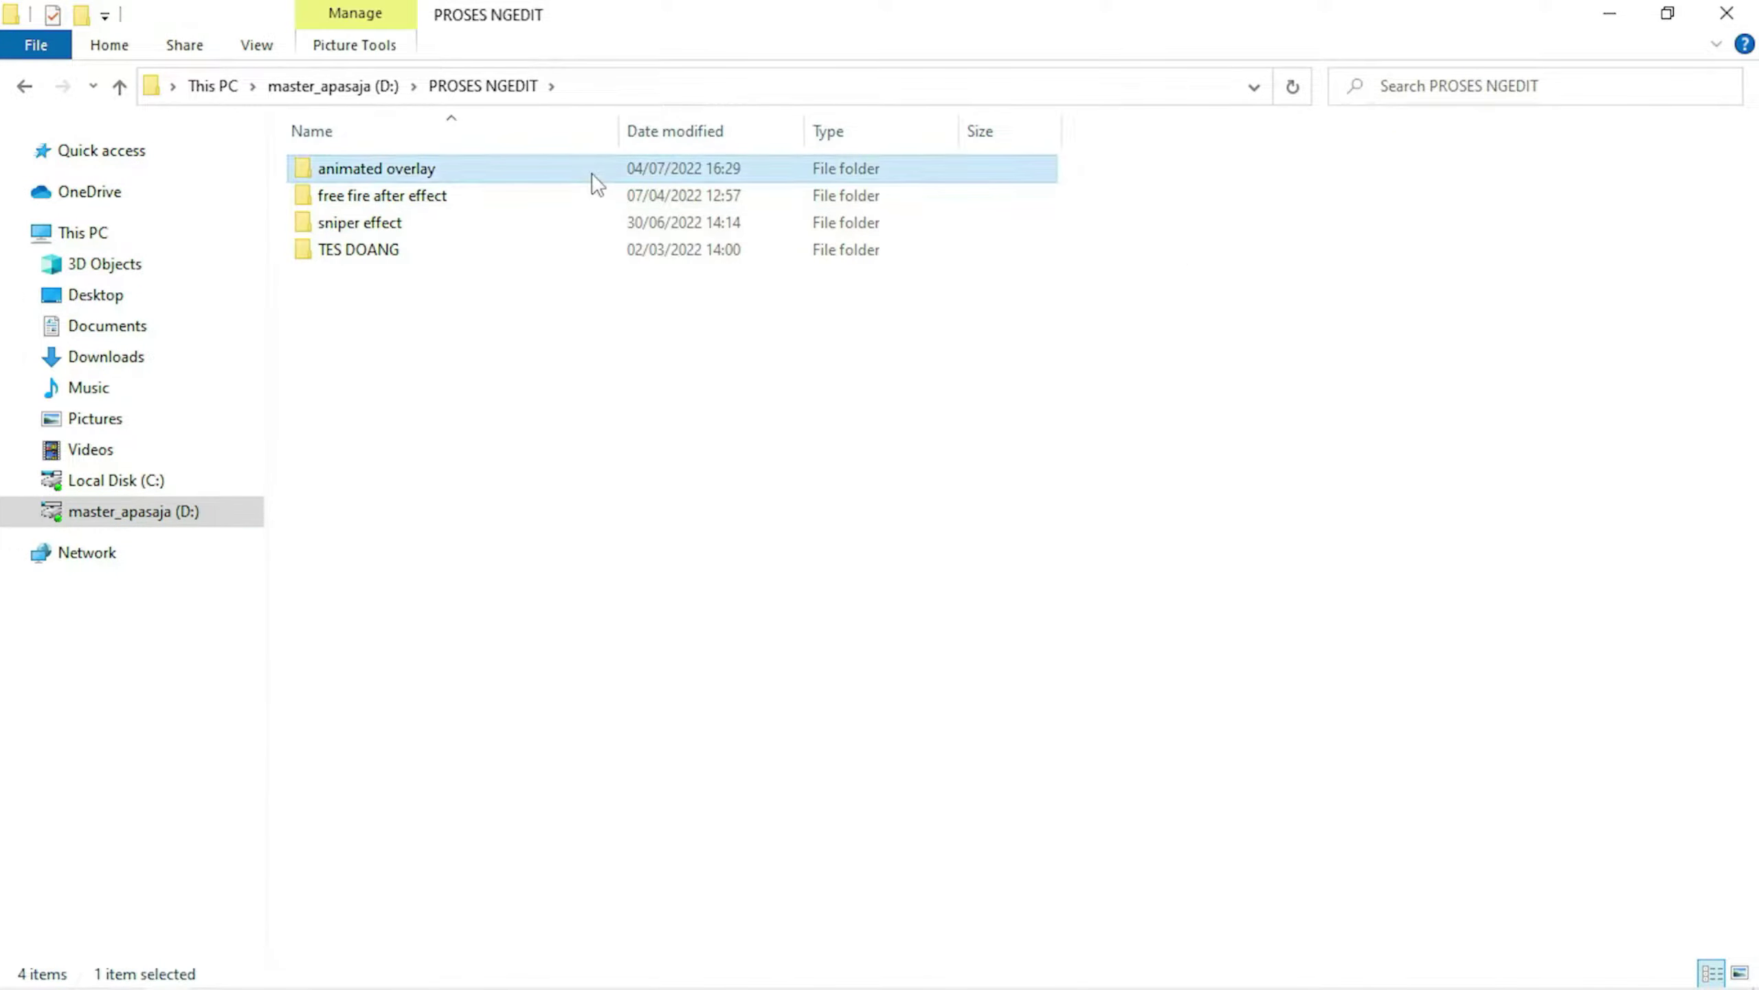
pyautogui.moveTo(1699, 519); pyautogui.dragTo(336, 179)
pyautogui.moveTo(798, 420); pyautogui.dragTo(547, 326)
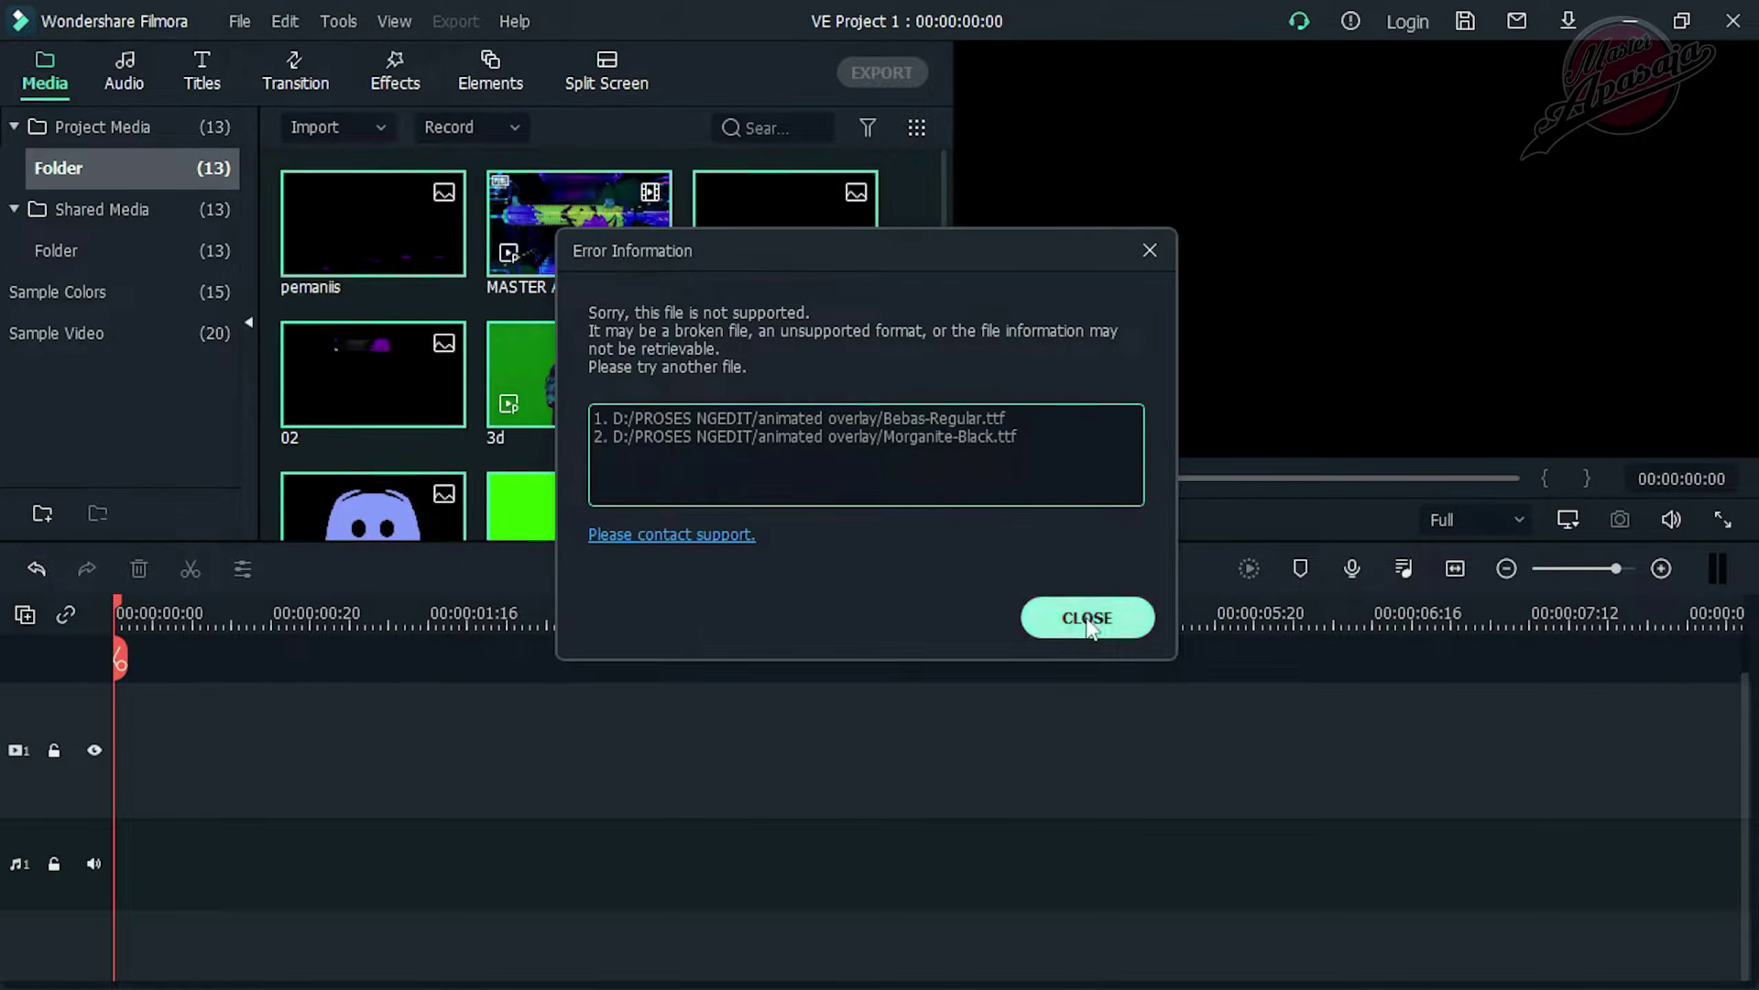
pyautogui.press('Escape')
# Place the bg overlay image at the start of video track 1 and extend it to 00:00:08:10
pyautogui.scroll(-4, 803, 361)
pyautogui.click(711, 499)
pyautogui.scroll(4, 835, 394)
pyautogui.click(817, 409)
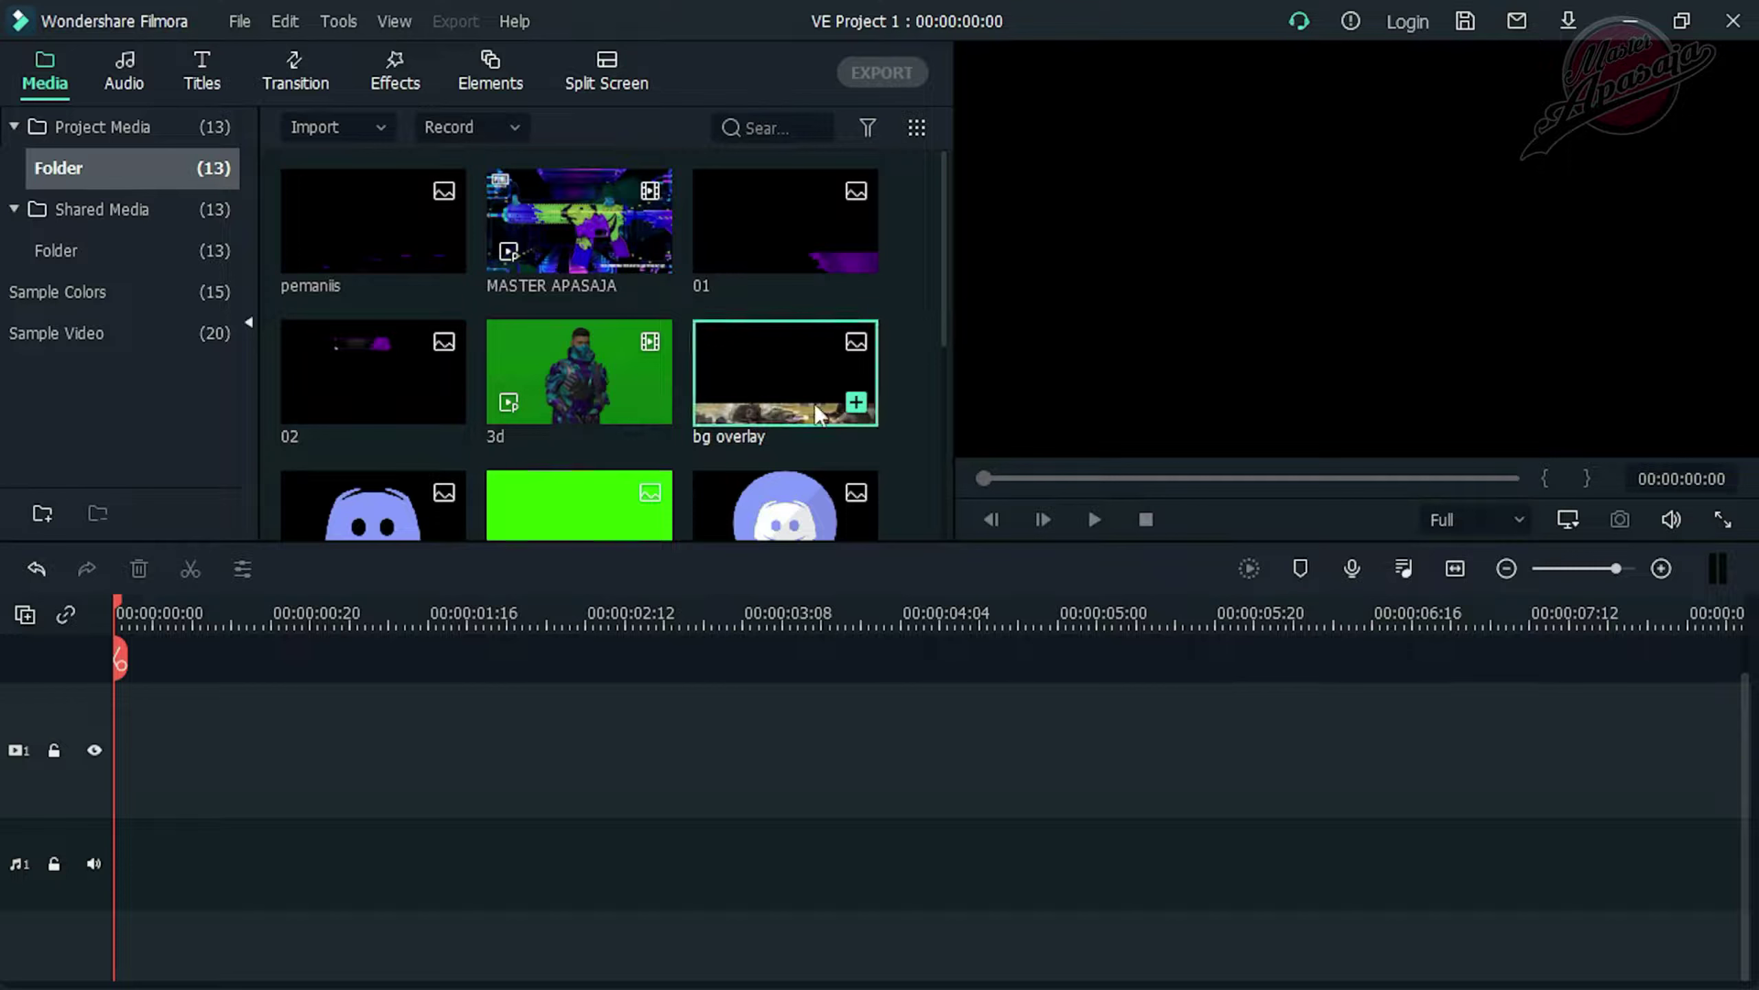
pyautogui.moveTo(777, 397); pyautogui.dragTo(83, 776)
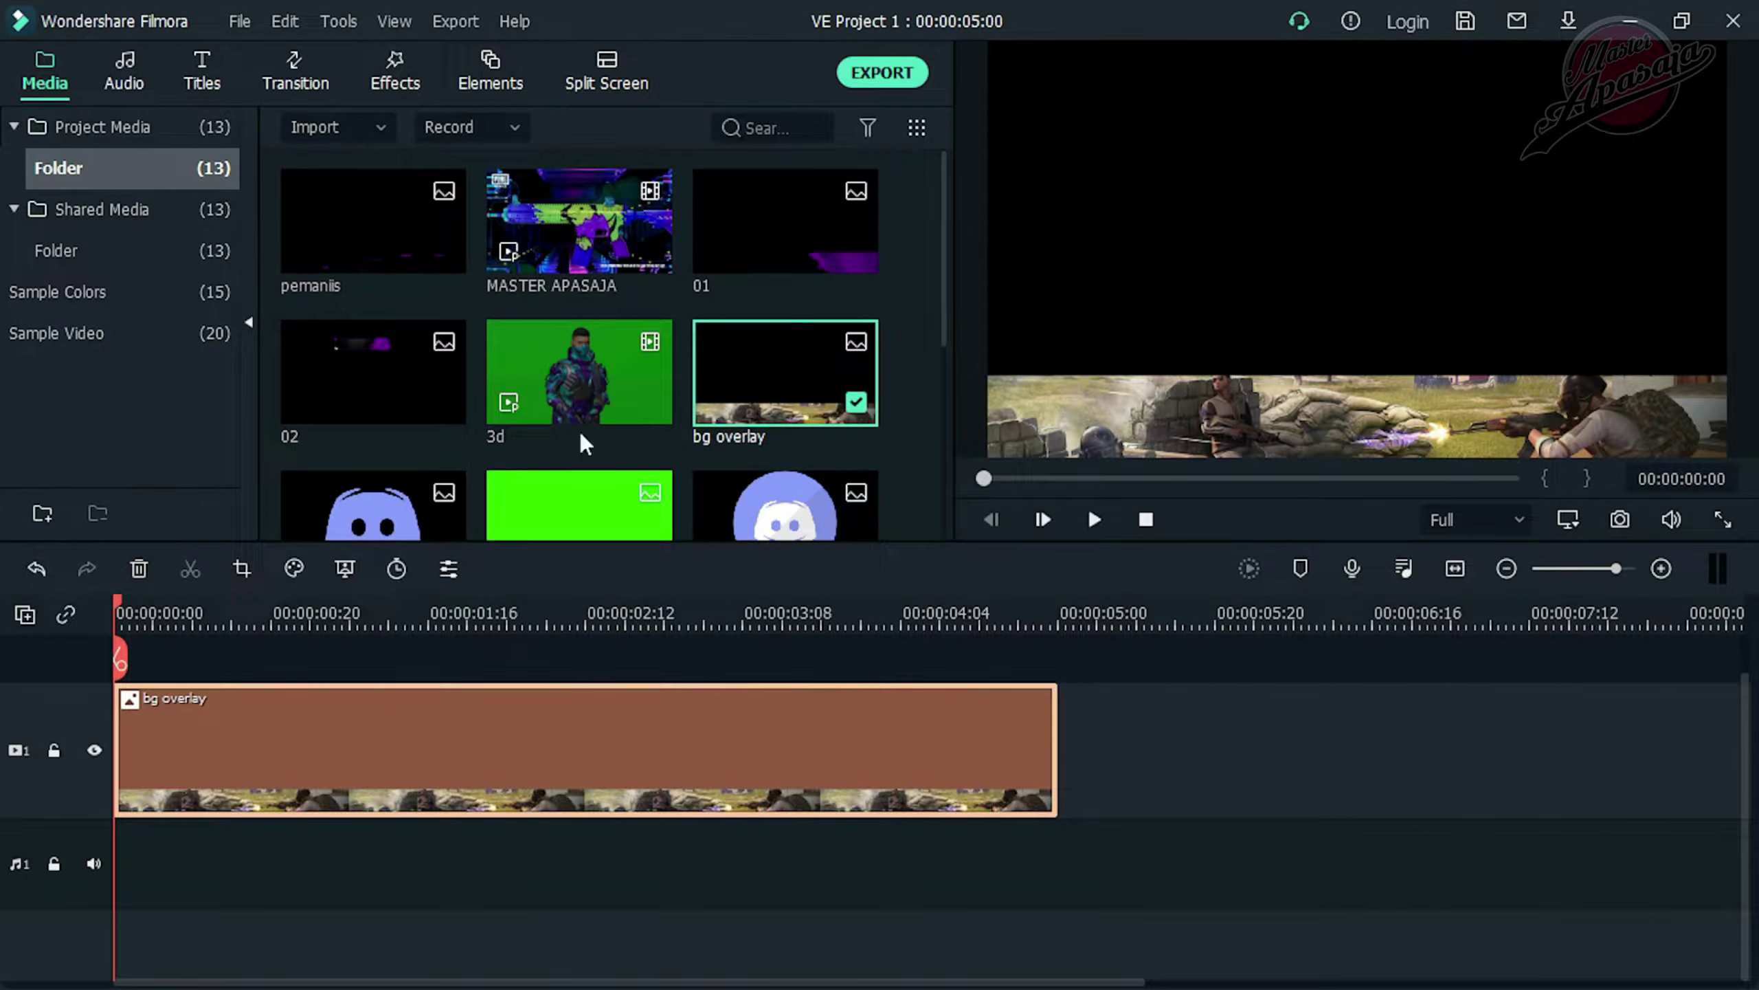
pyautogui.moveTo(1025, 611); pyautogui.dragTo(1363, 612)
pyautogui.moveTo(1055, 755); pyautogui.dragTo(1700, 774)
pyautogui.click(1705, 653)
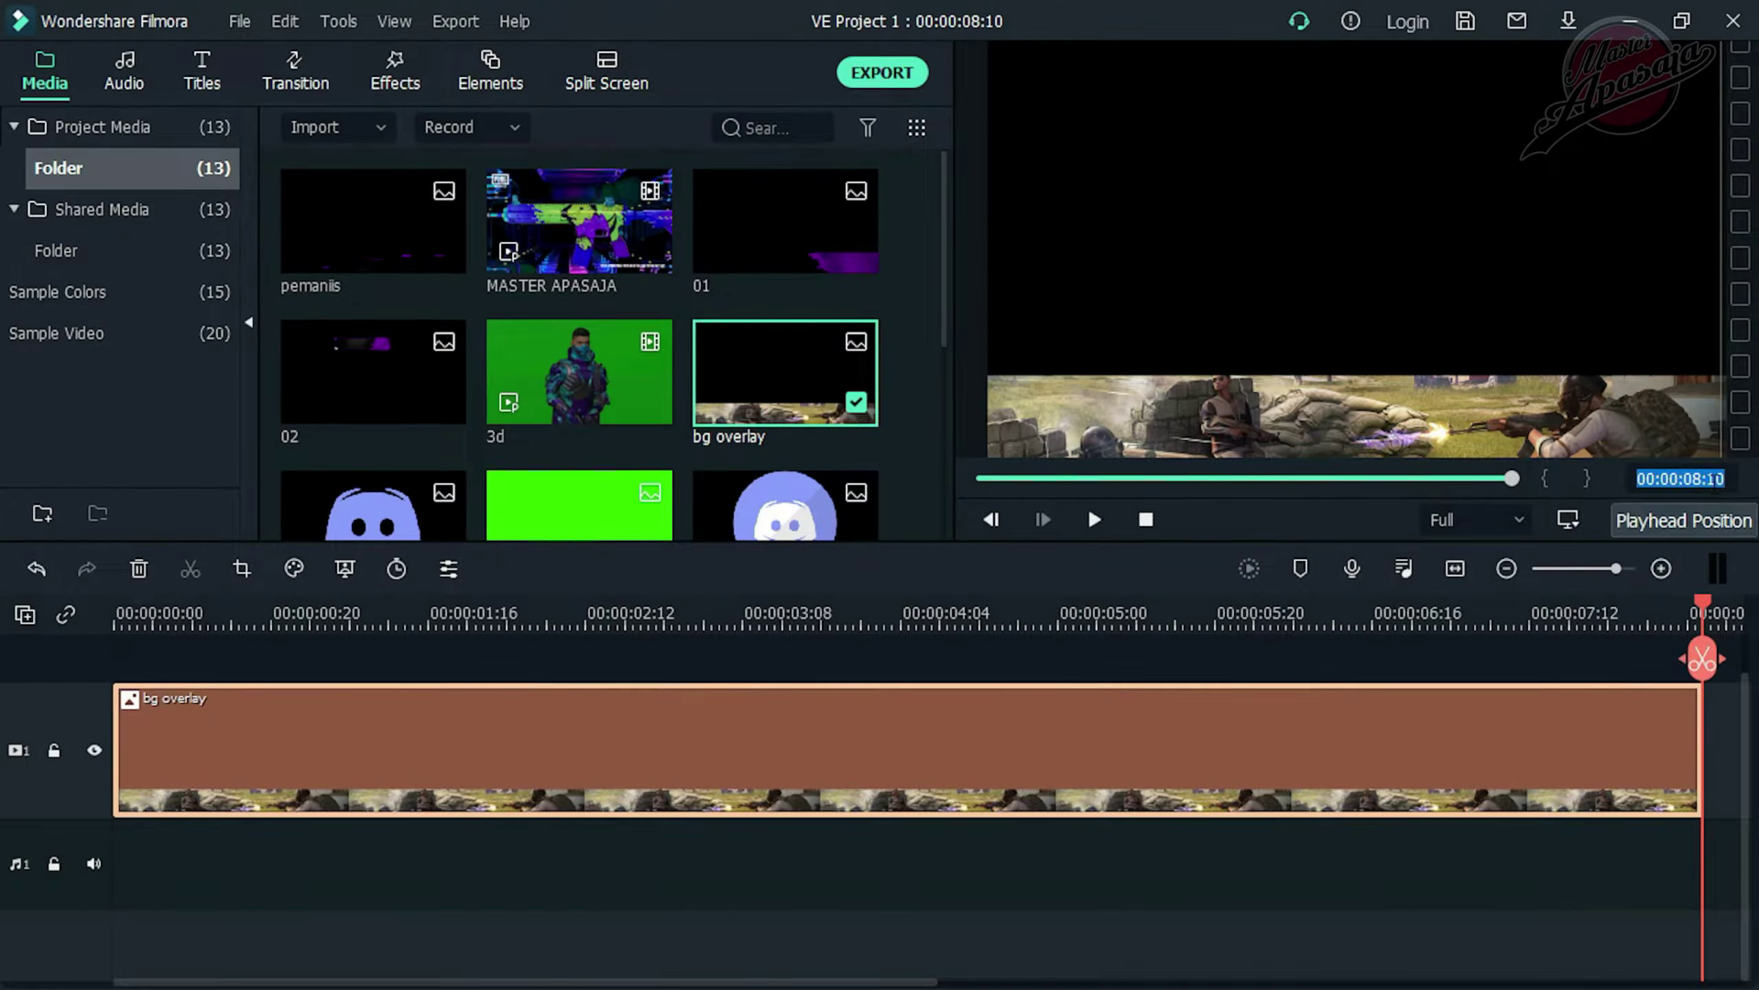
pyautogui.click(1719, 649)
# Add the Gradient 1 sample color on a track above bg overlay and extend it to the same end
pyautogui.click(131, 289)
pyautogui.scroll(-3, 715, 410)
pyautogui.scroll(3, 715, 409)
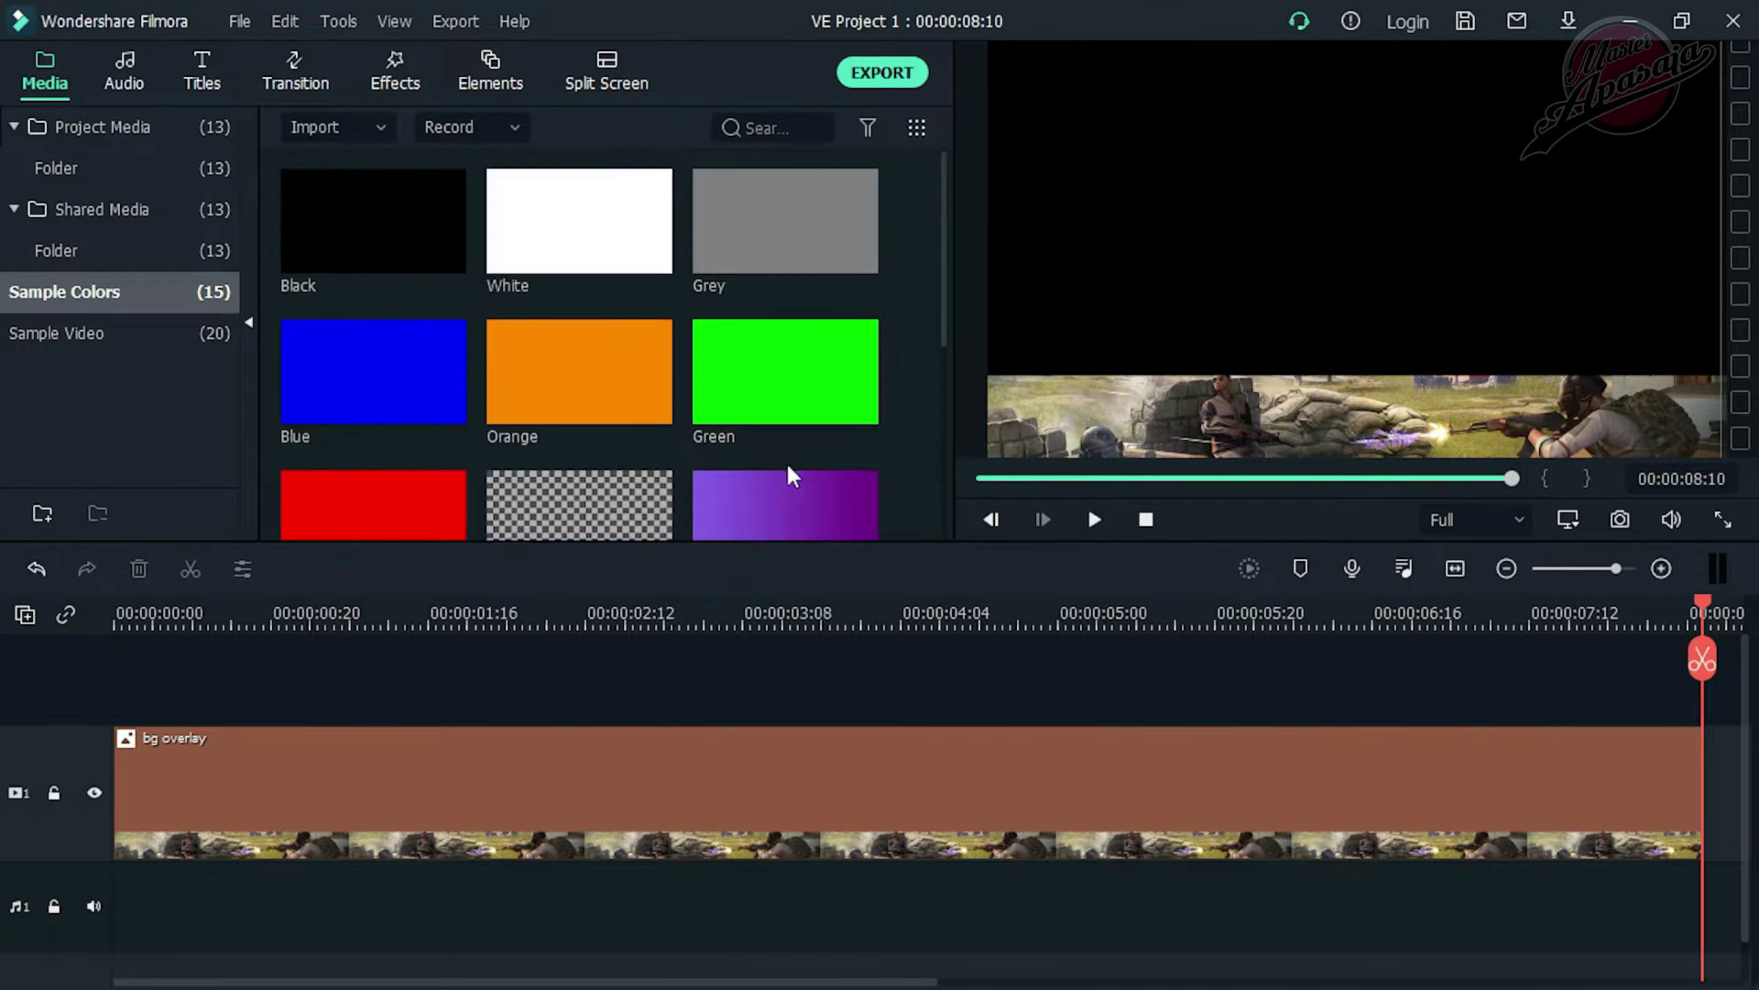
pyautogui.scroll(-2, 939, 343)
pyautogui.moveTo(763, 386); pyautogui.dragTo(136, 734)
pyautogui.scroll(-2, 1470, 607)
pyautogui.moveTo(768, 770); pyautogui.dragTo(1206, 762)
# Set the Gradient 1 clip's blending mode to Multiply
pyautogui.moveTo(1192, 595); pyautogui.dragTo(443, 624)
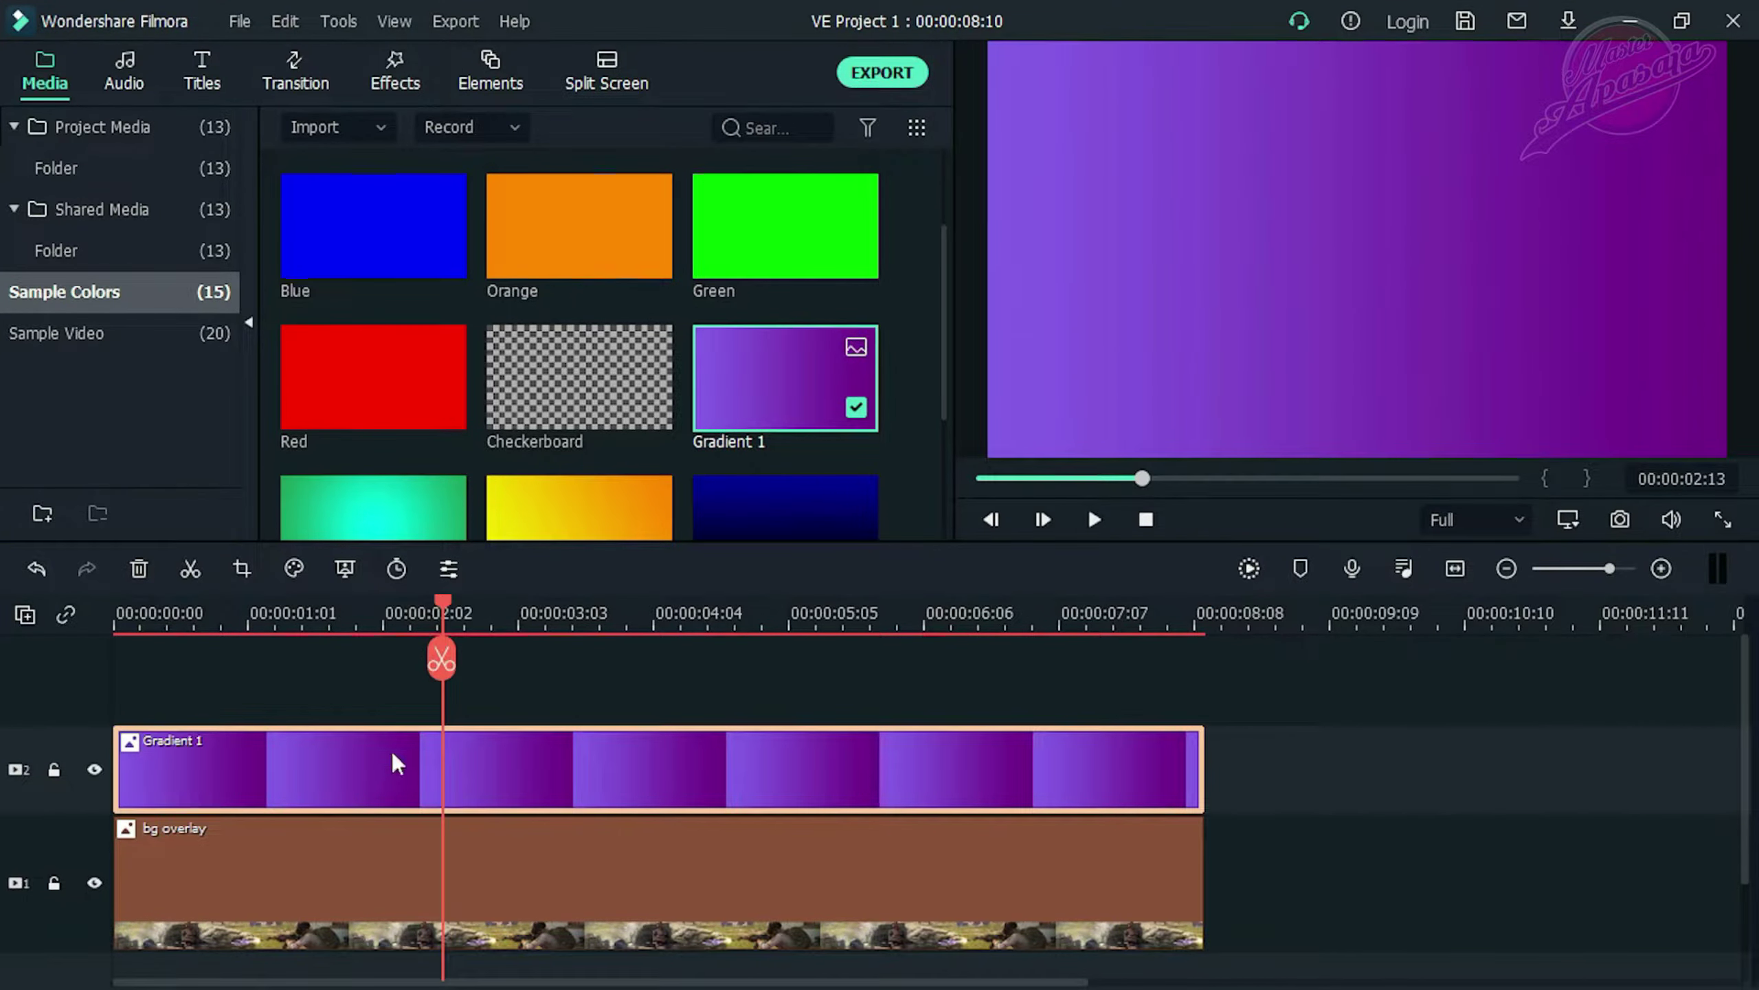
pyautogui.rightClick(448, 784)
pyautogui.click(646, 25)
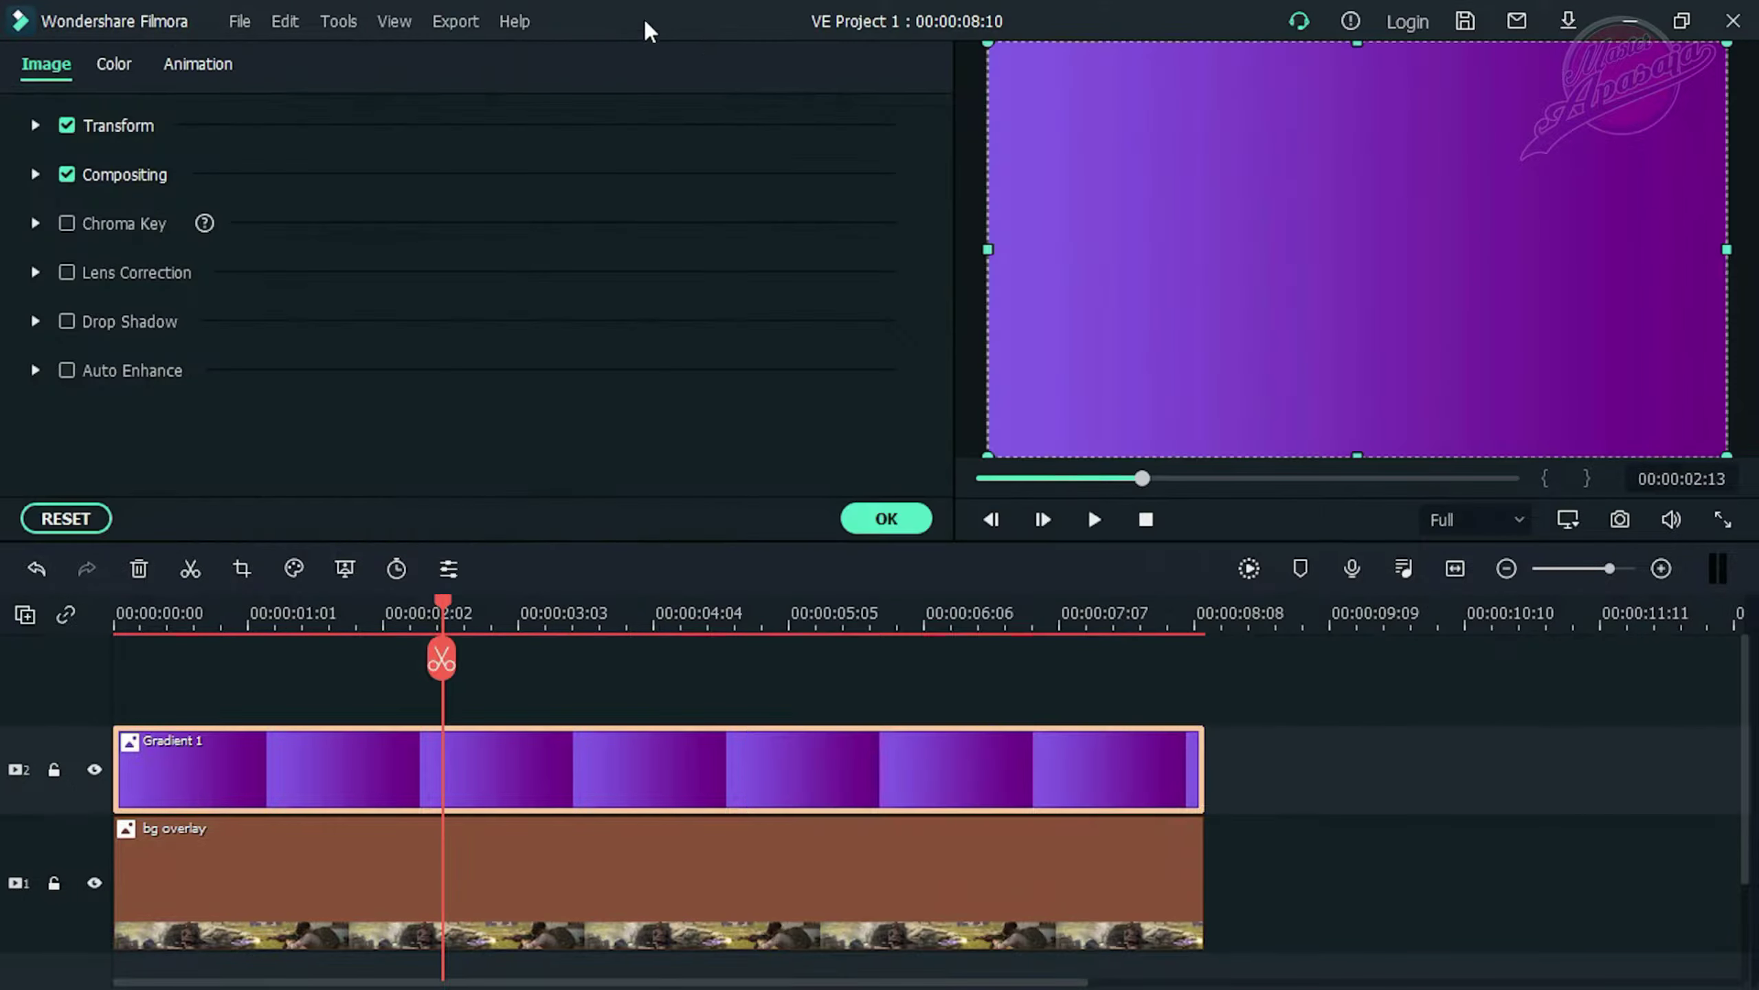
pyautogui.click(33, 174)
pyautogui.click(527, 248)
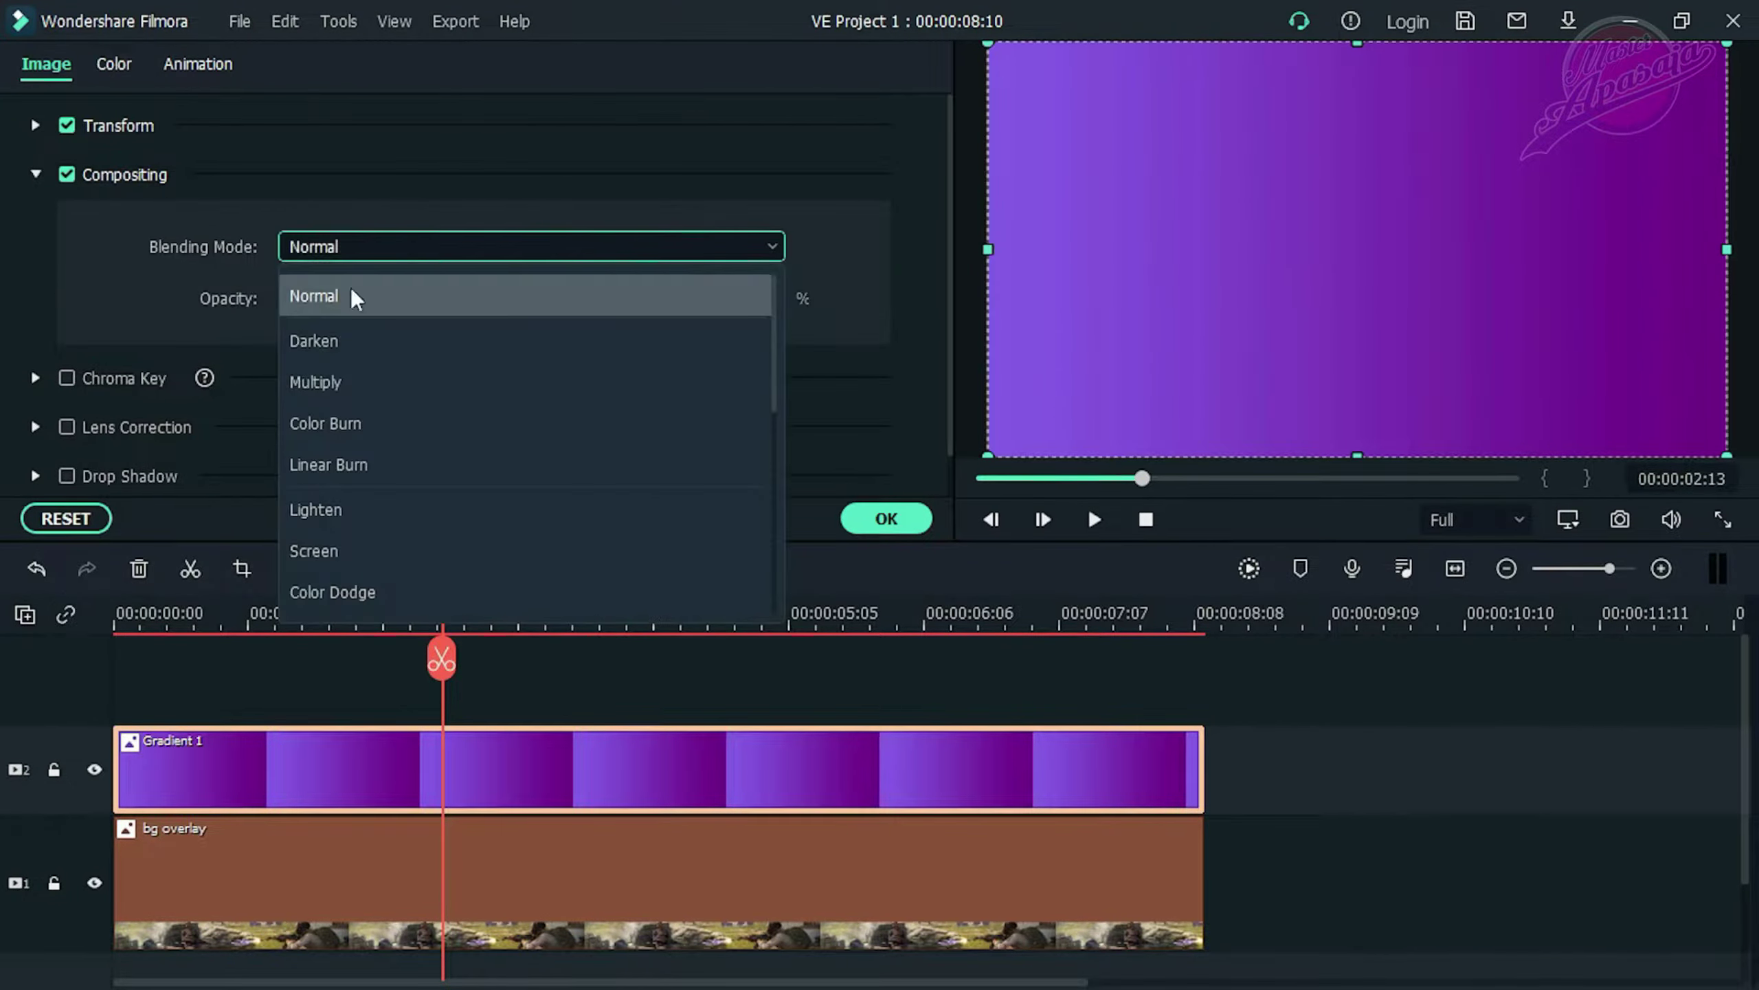
pyautogui.click(365, 388)
# Adjust the bg overlay clip's white balance with a temperature of -36.30 and a raised tint
pyautogui.click(486, 899)
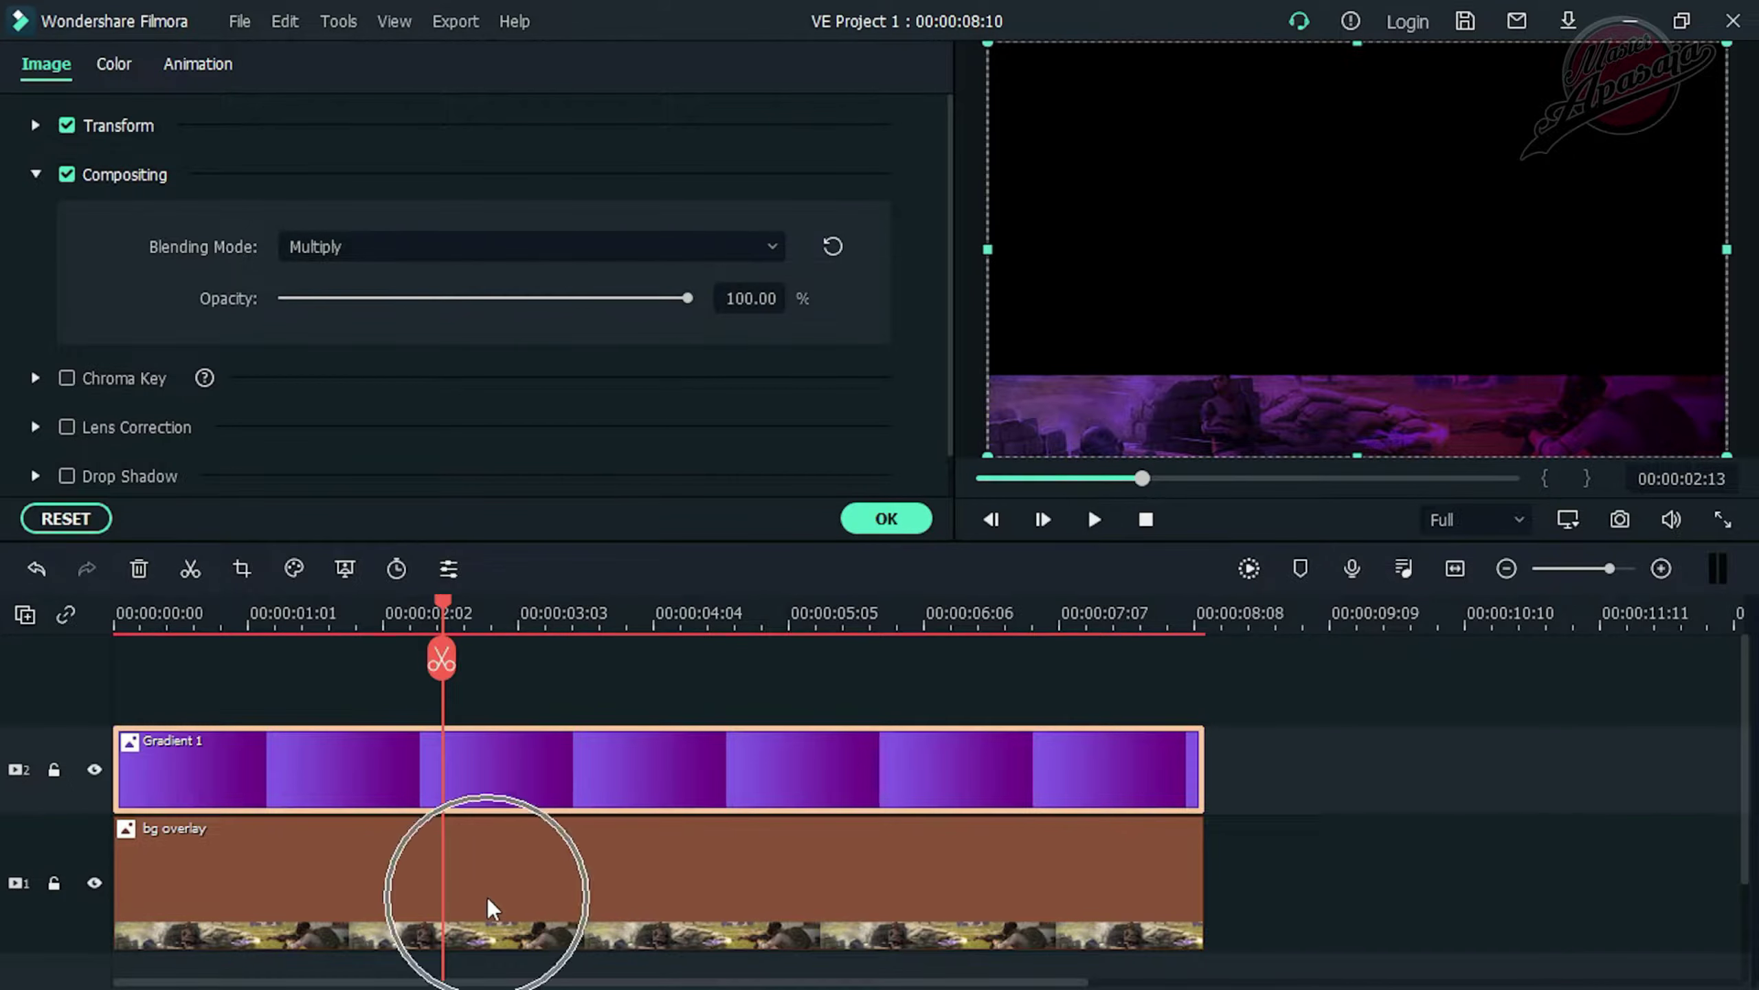
pyautogui.click(119, 62)
pyautogui.click(35, 174)
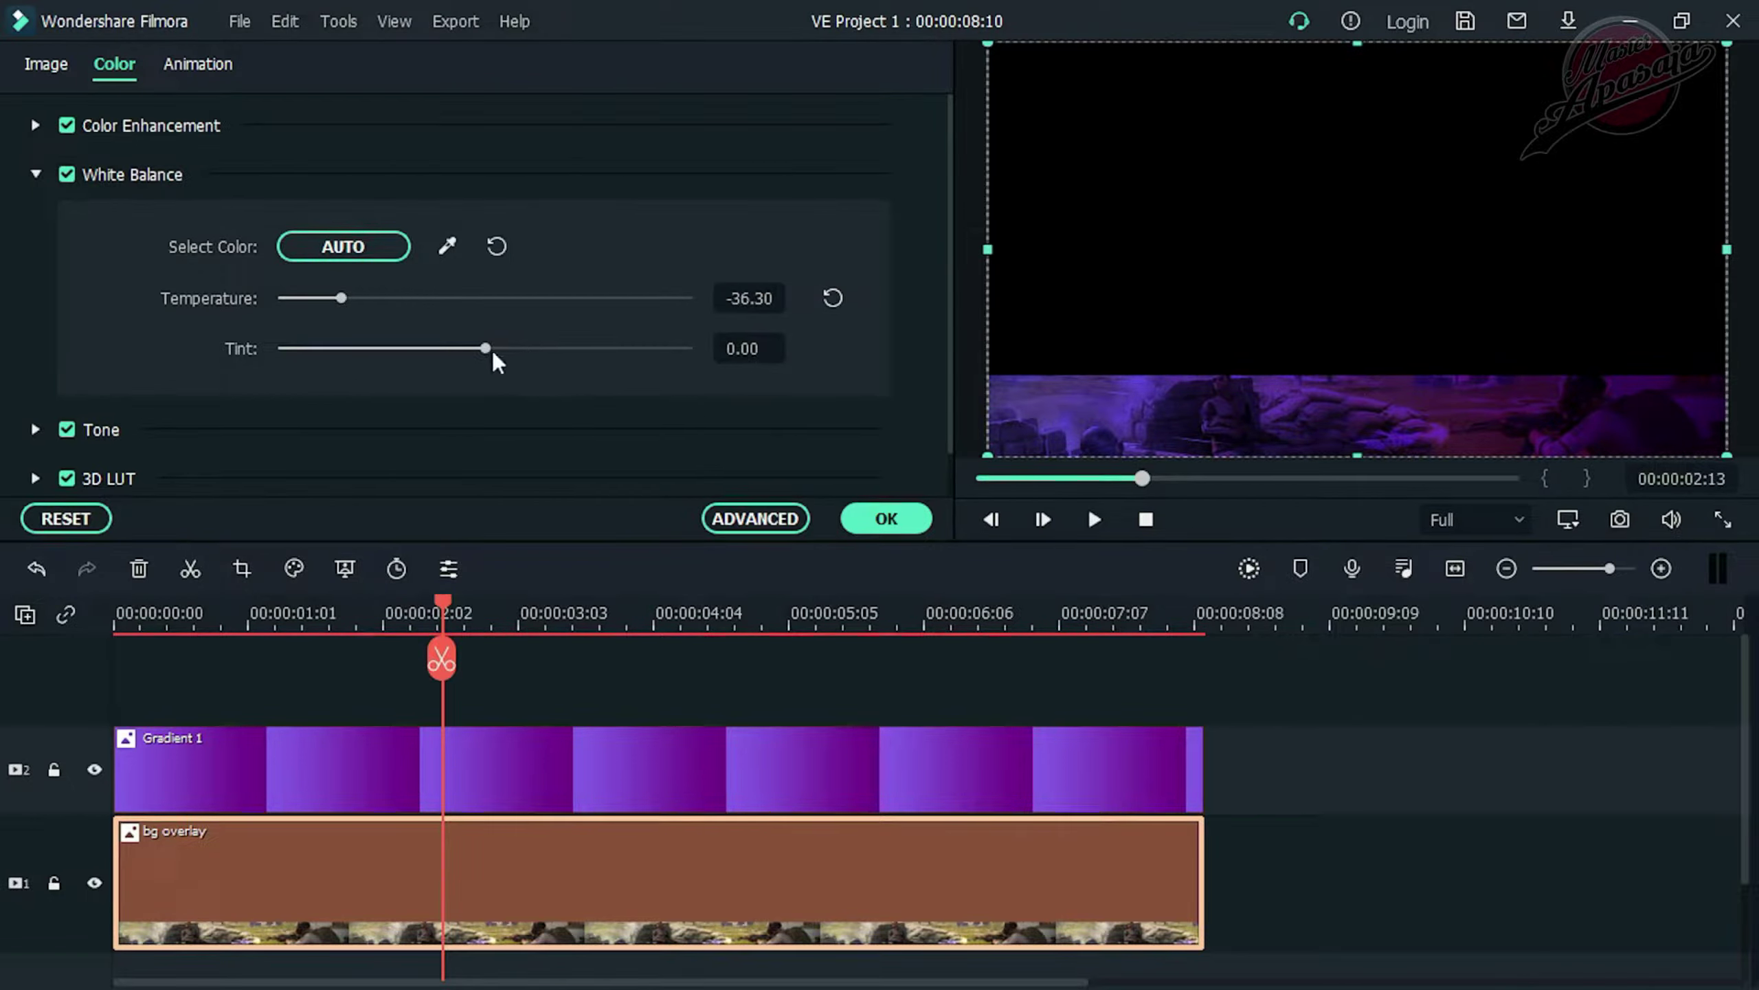
pyautogui.moveTo(487, 348); pyautogui.dragTo(568, 354)
pyautogui.click(927, 518)
# Place the 01 image from the project media at the timeline start on a new track above Gradient 1
pyautogui.moveTo(443, 617); pyautogui.dragTo(25, 610)
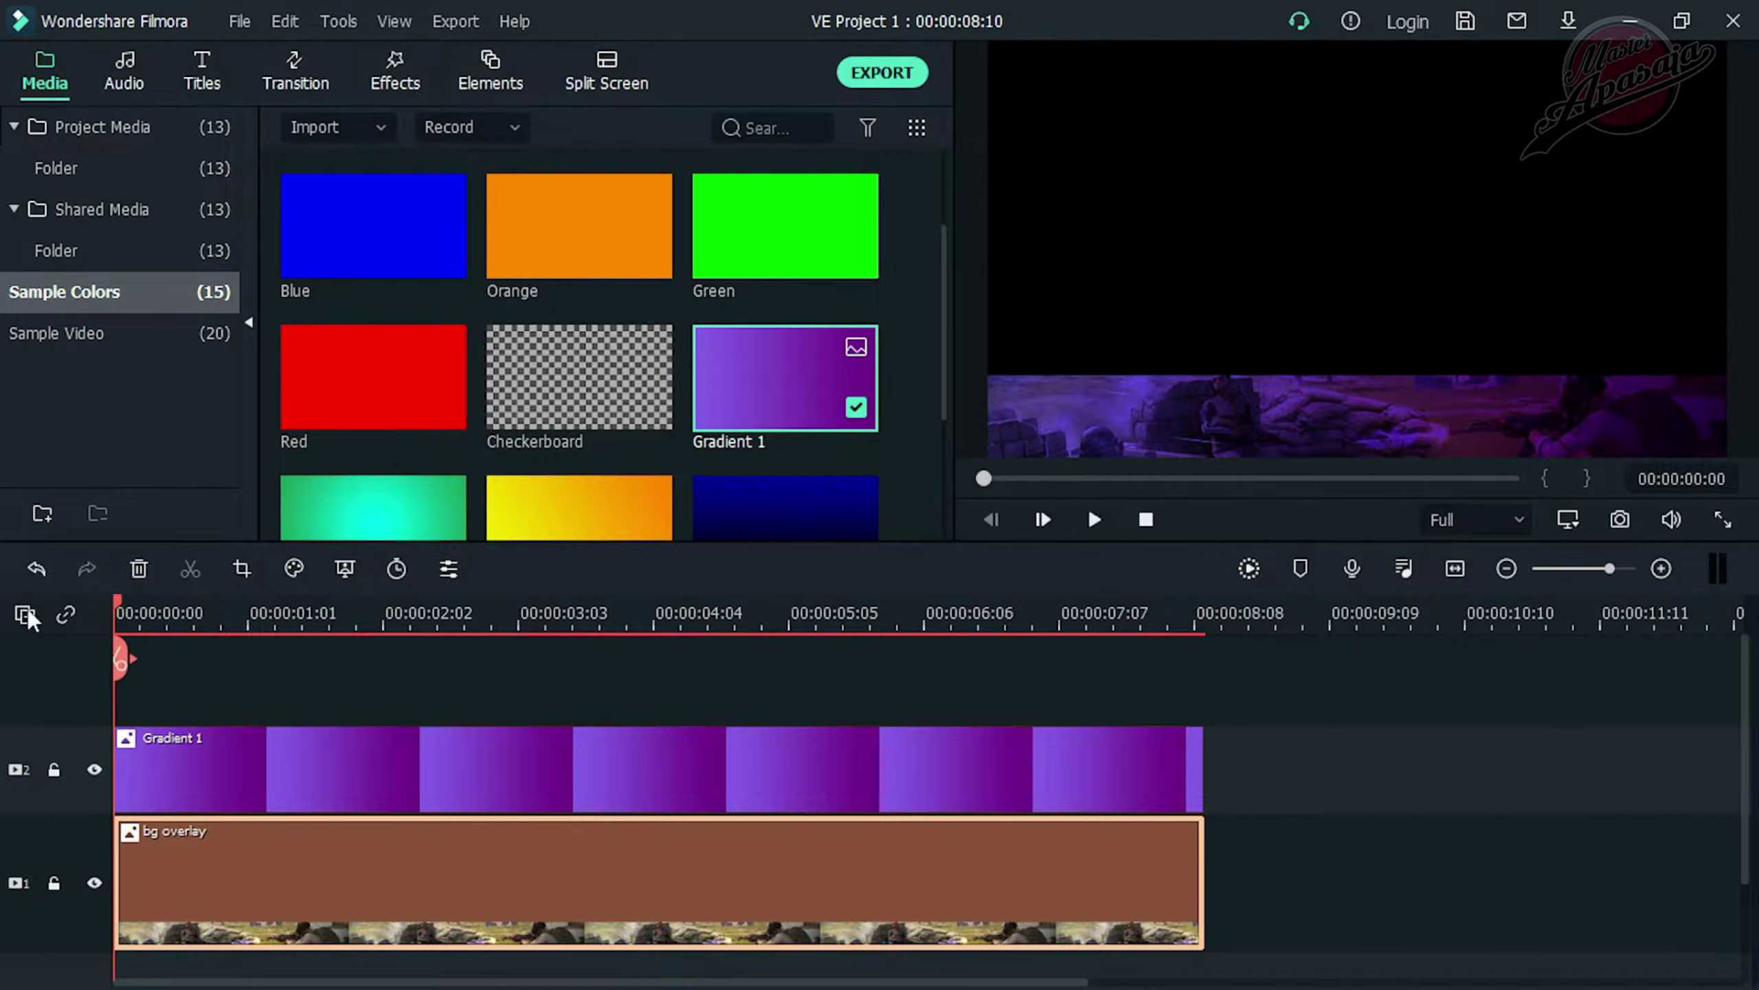
pyautogui.click(178, 282)
pyautogui.click(144, 135)
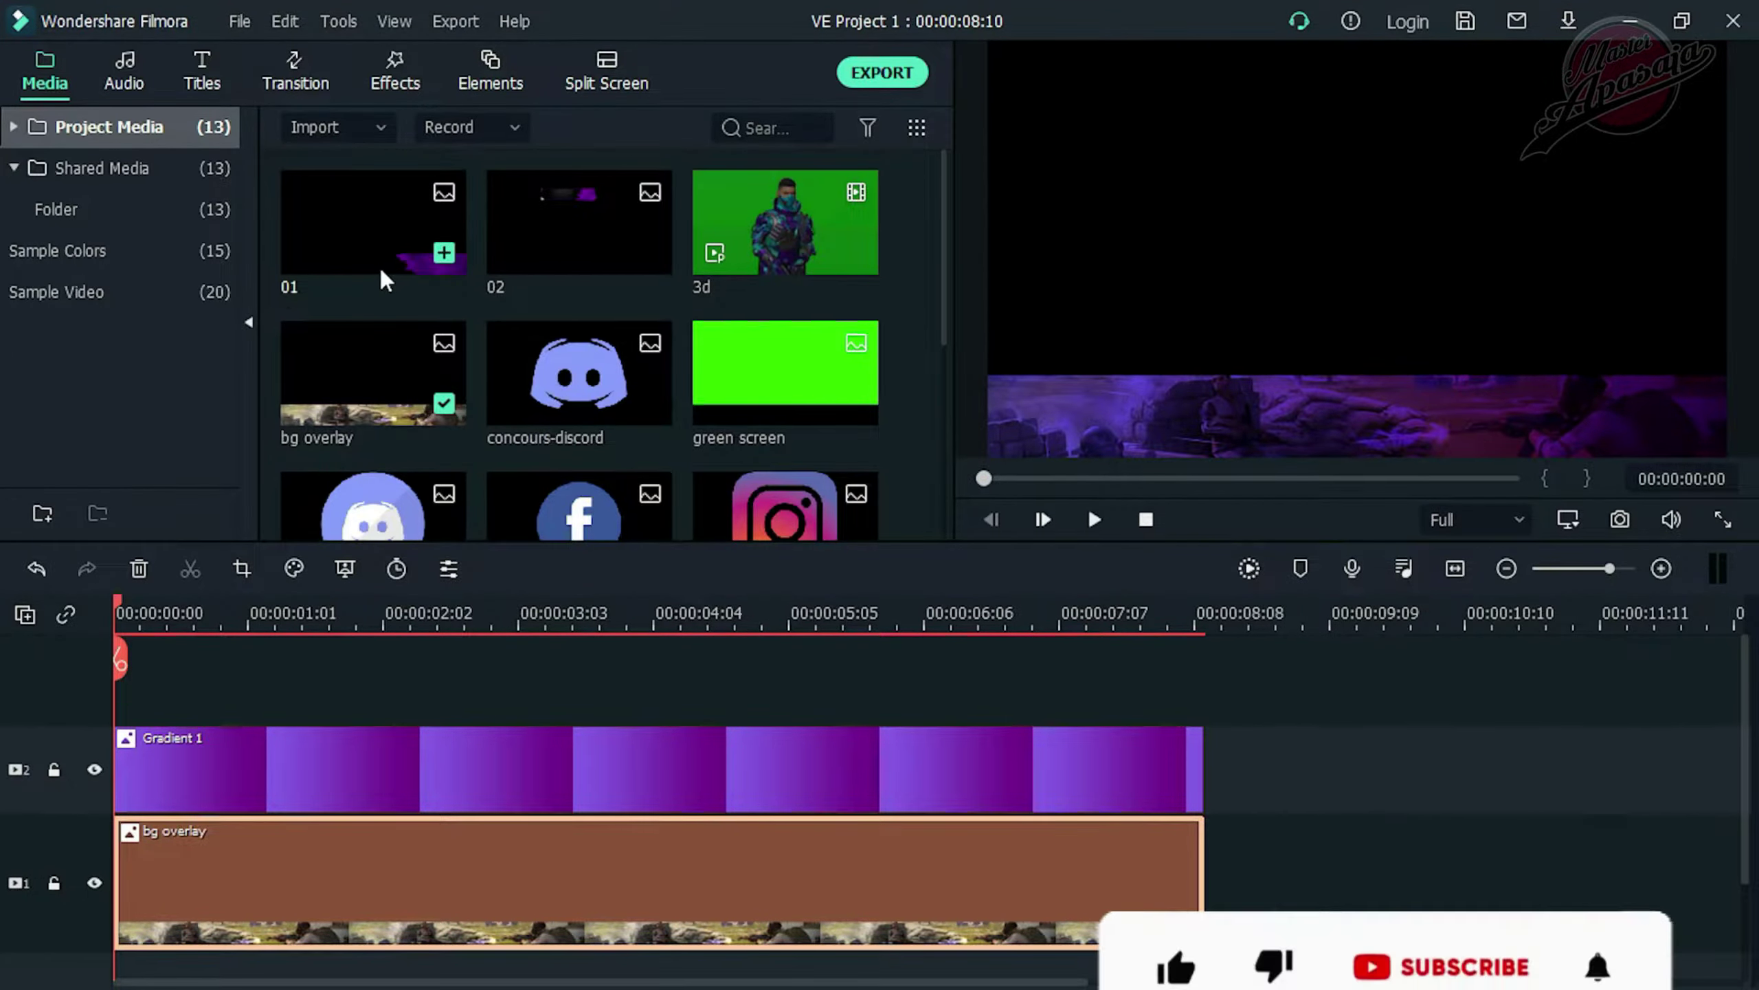
pyautogui.moveTo(380, 260); pyautogui.dragTo(68, 679)
pyautogui.press('space')
pyautogui.press('space')
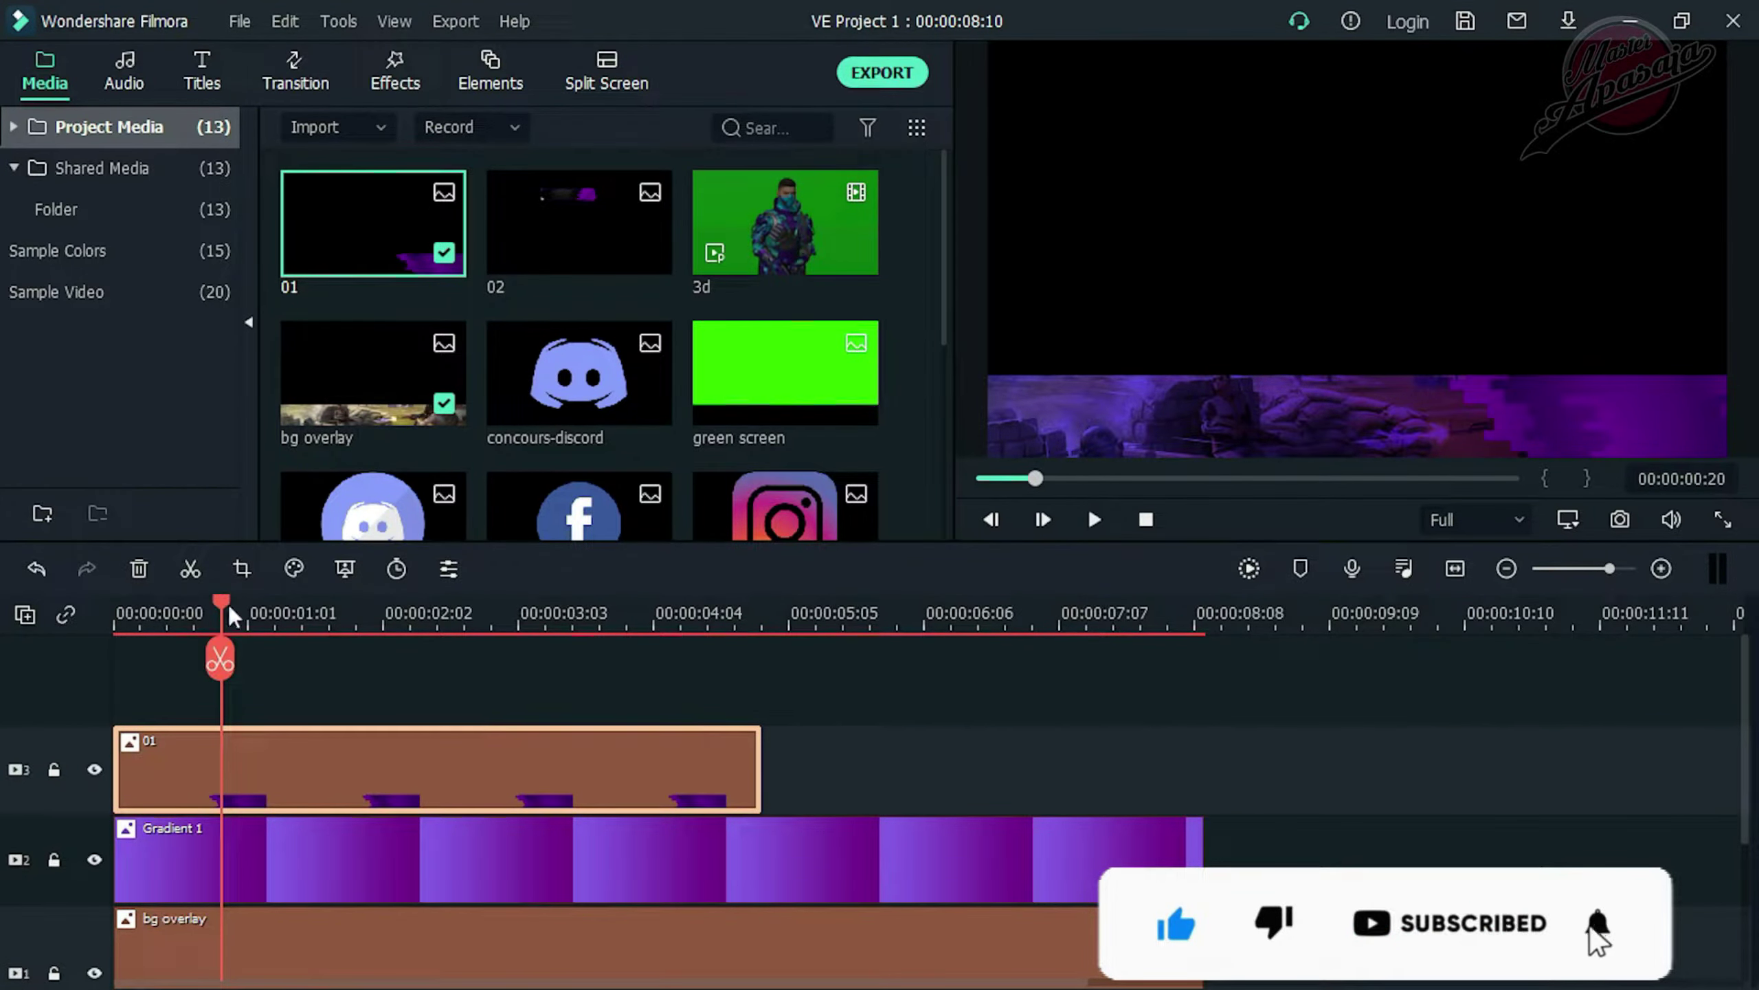
# Set the 01 clip's X position to 28.0 in its transform settings
pyautogui.rightClick(319, 770)
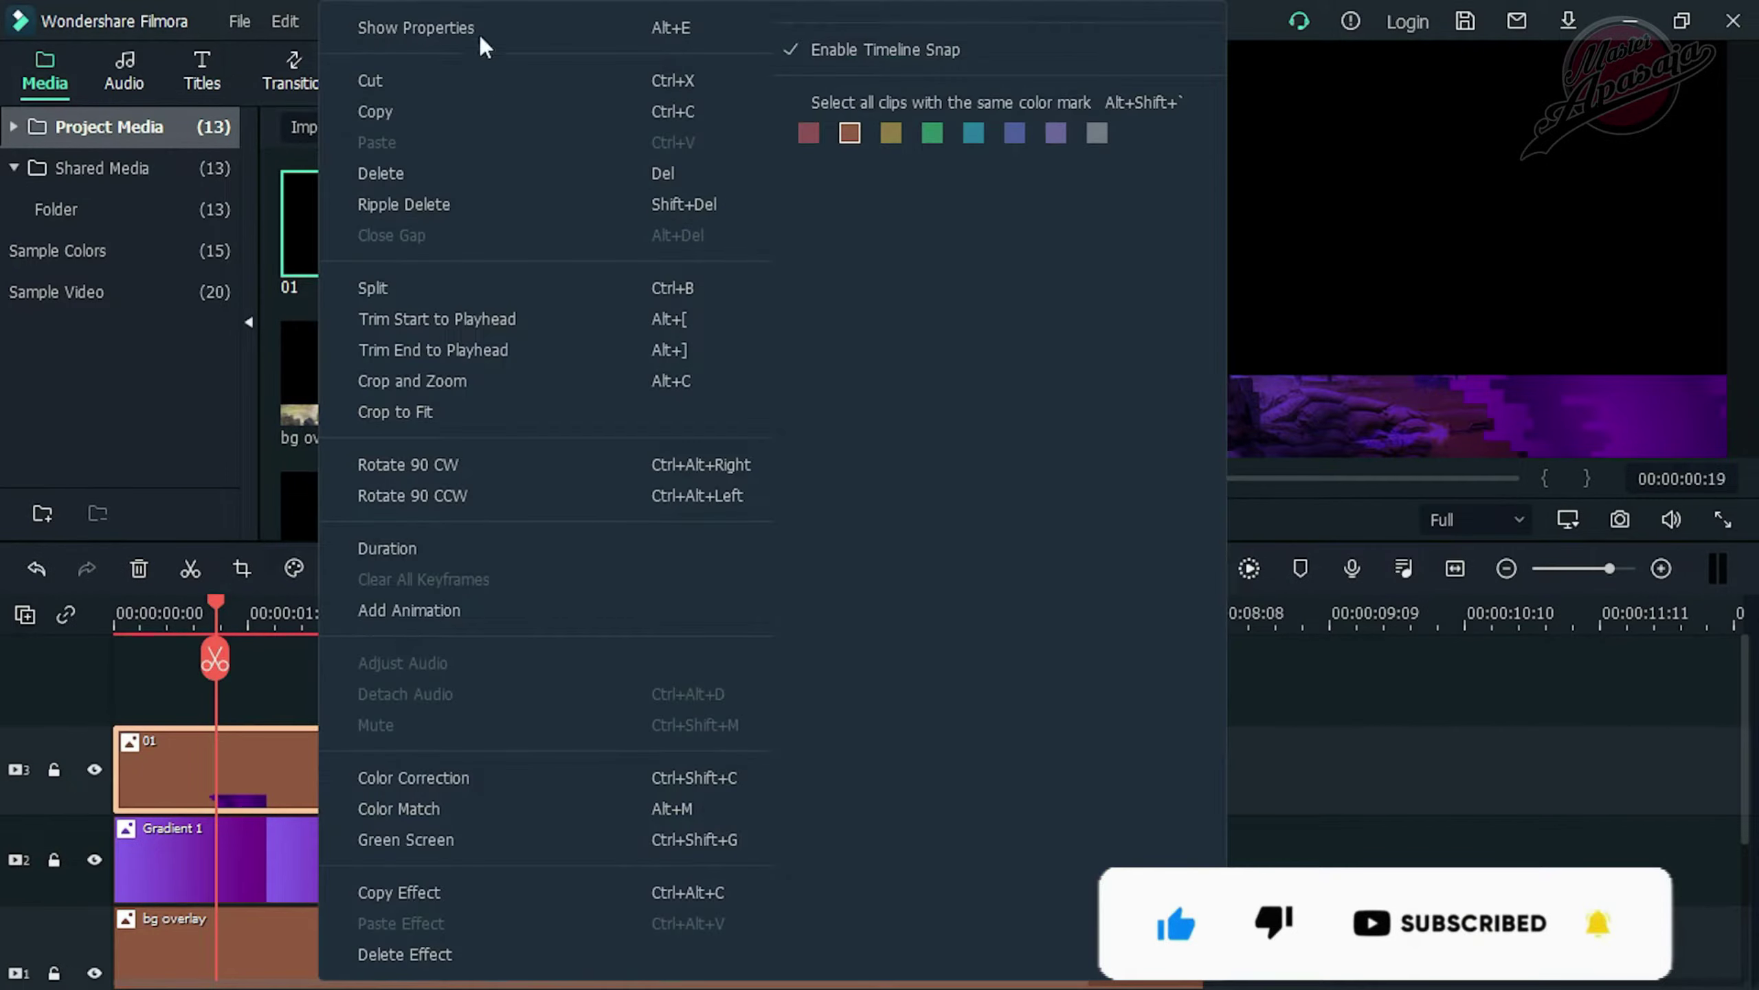
pyautogui.click(478, 33)
pyautogui.click(198, 63)
pyautogui.click(143, 119)
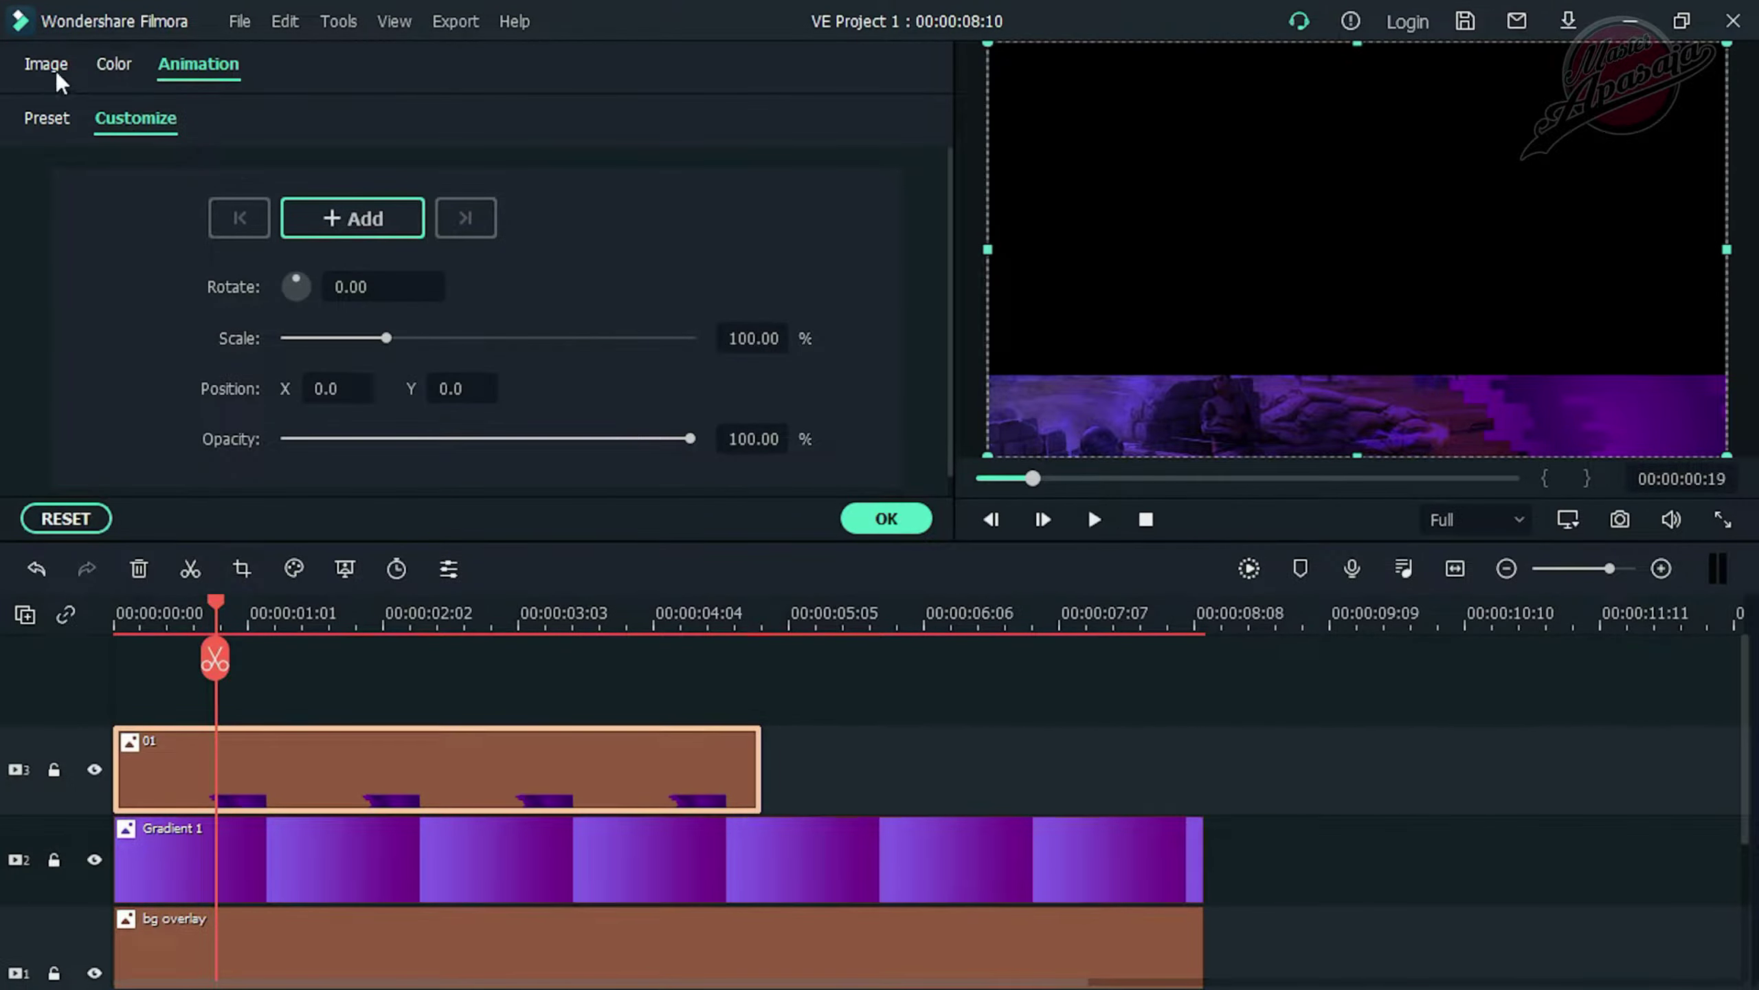
pyautogui.click(56, 67)
pyautogui.click(38, 126)
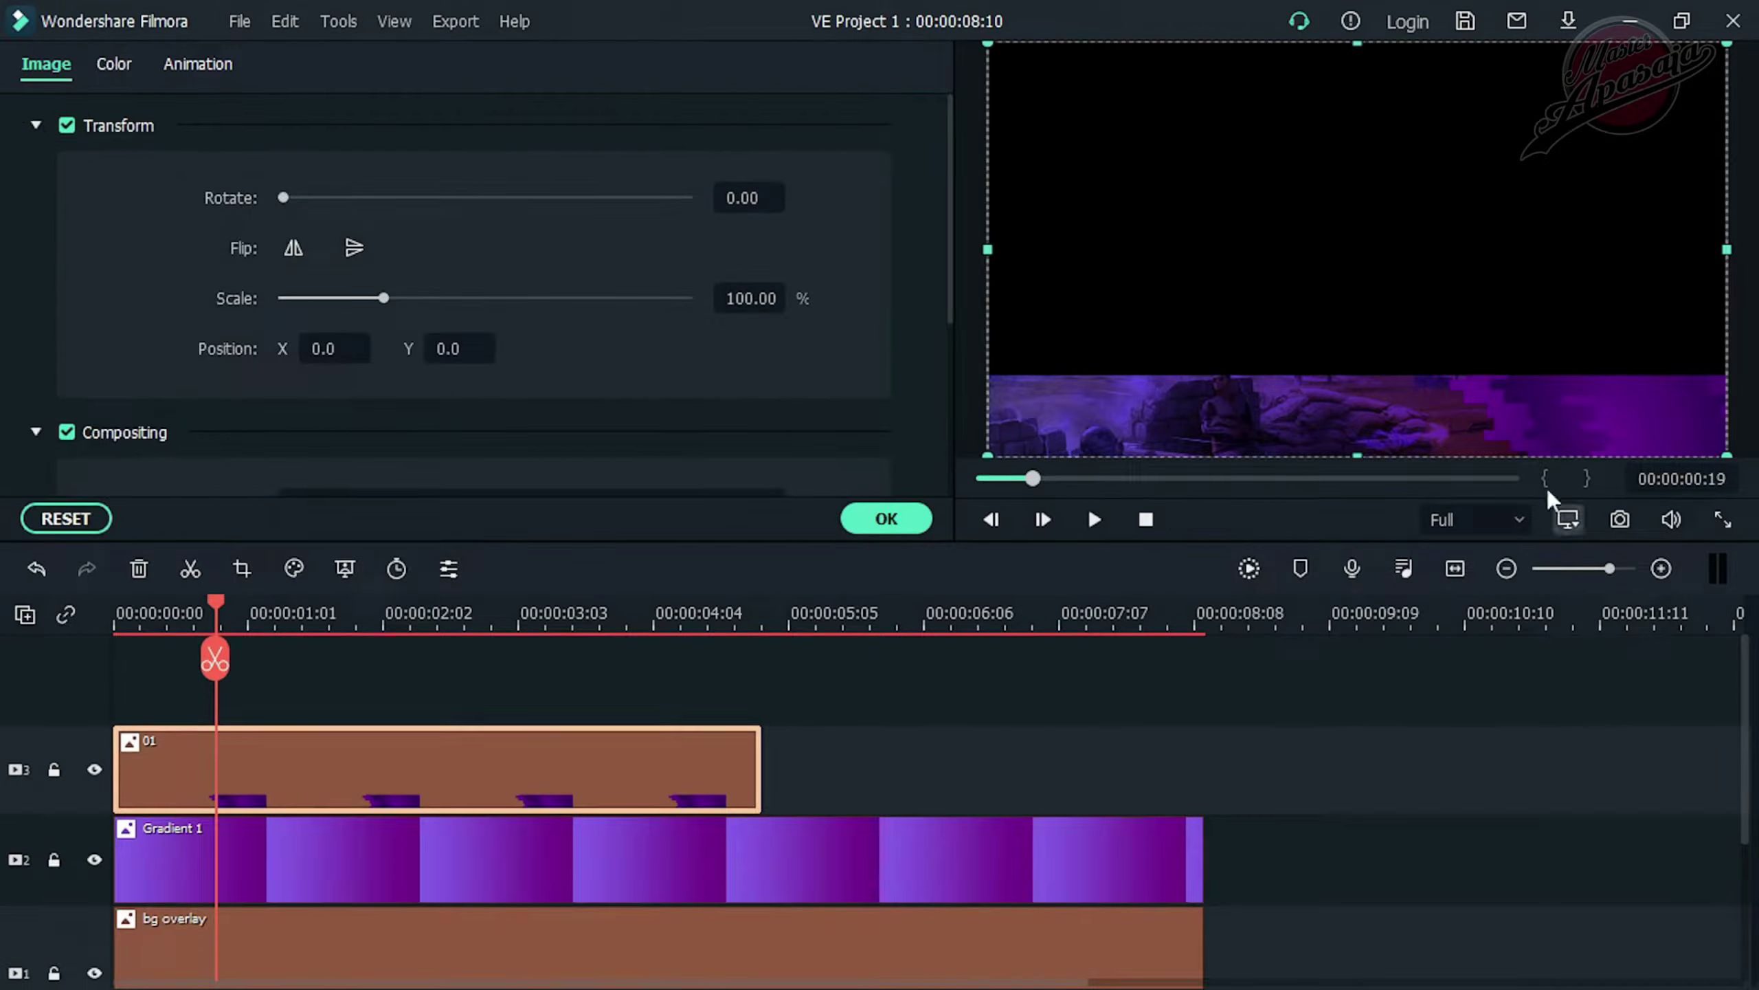
pyautogui.moveTo(338, 352)
pyautogui.mouseDown()
pyautogui.moveTo(396, 352)
pyautogui.moveTo(351, 347)
pyautogui.mouseUp()
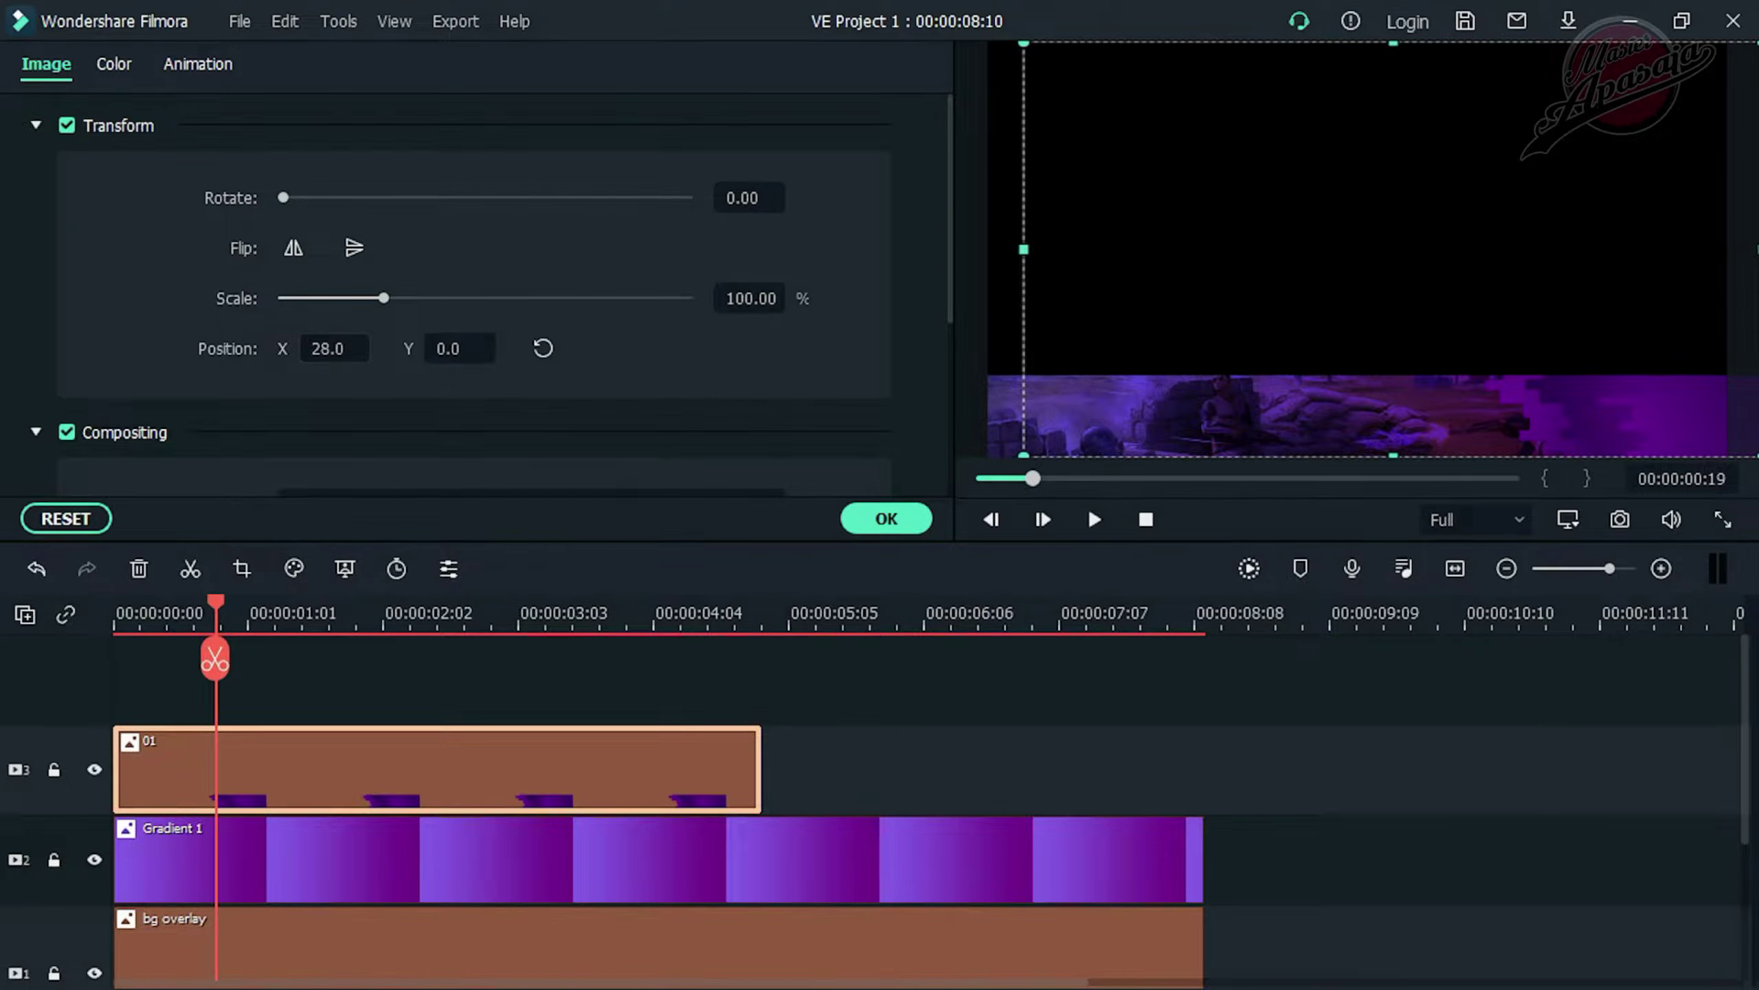
# Animate the 01 clip with a keyframe at 00:00:00:19 and another at 00:00:02:05 with X position -27.0
pyautogui.click(174, 65)
pyautogui.click(345, 217)
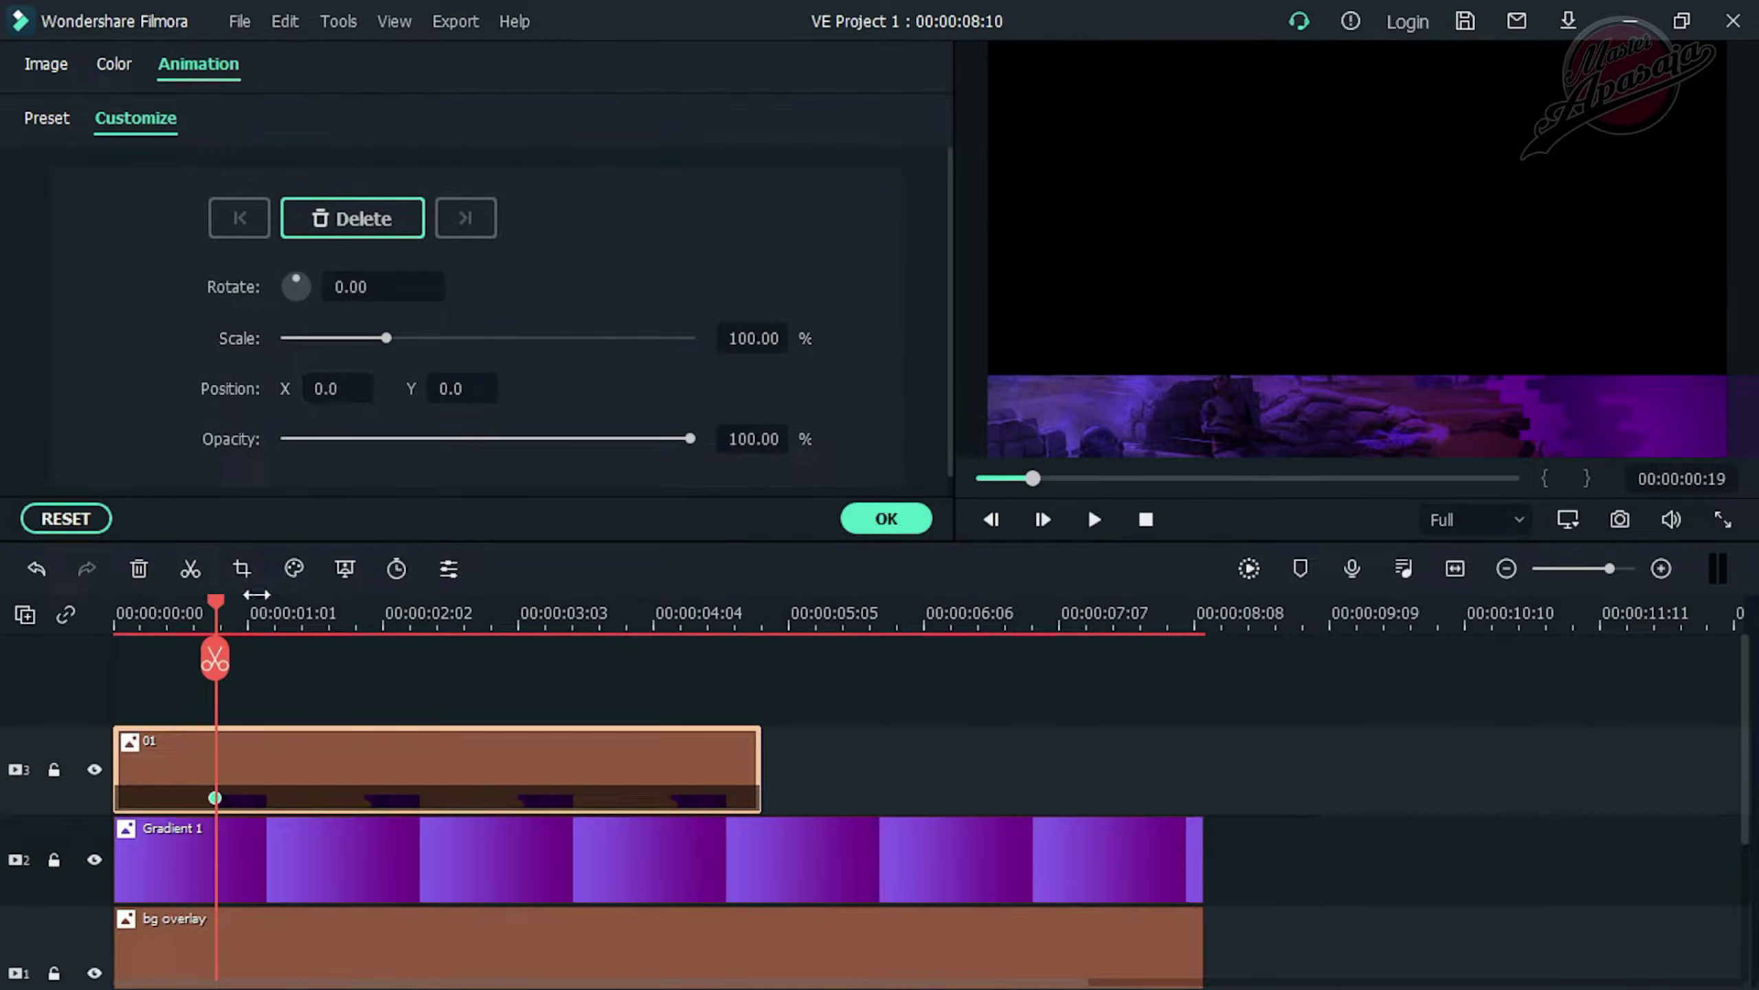
pyautogui.moveTo(221, 598); pyautogui.dragTo(401, 622)
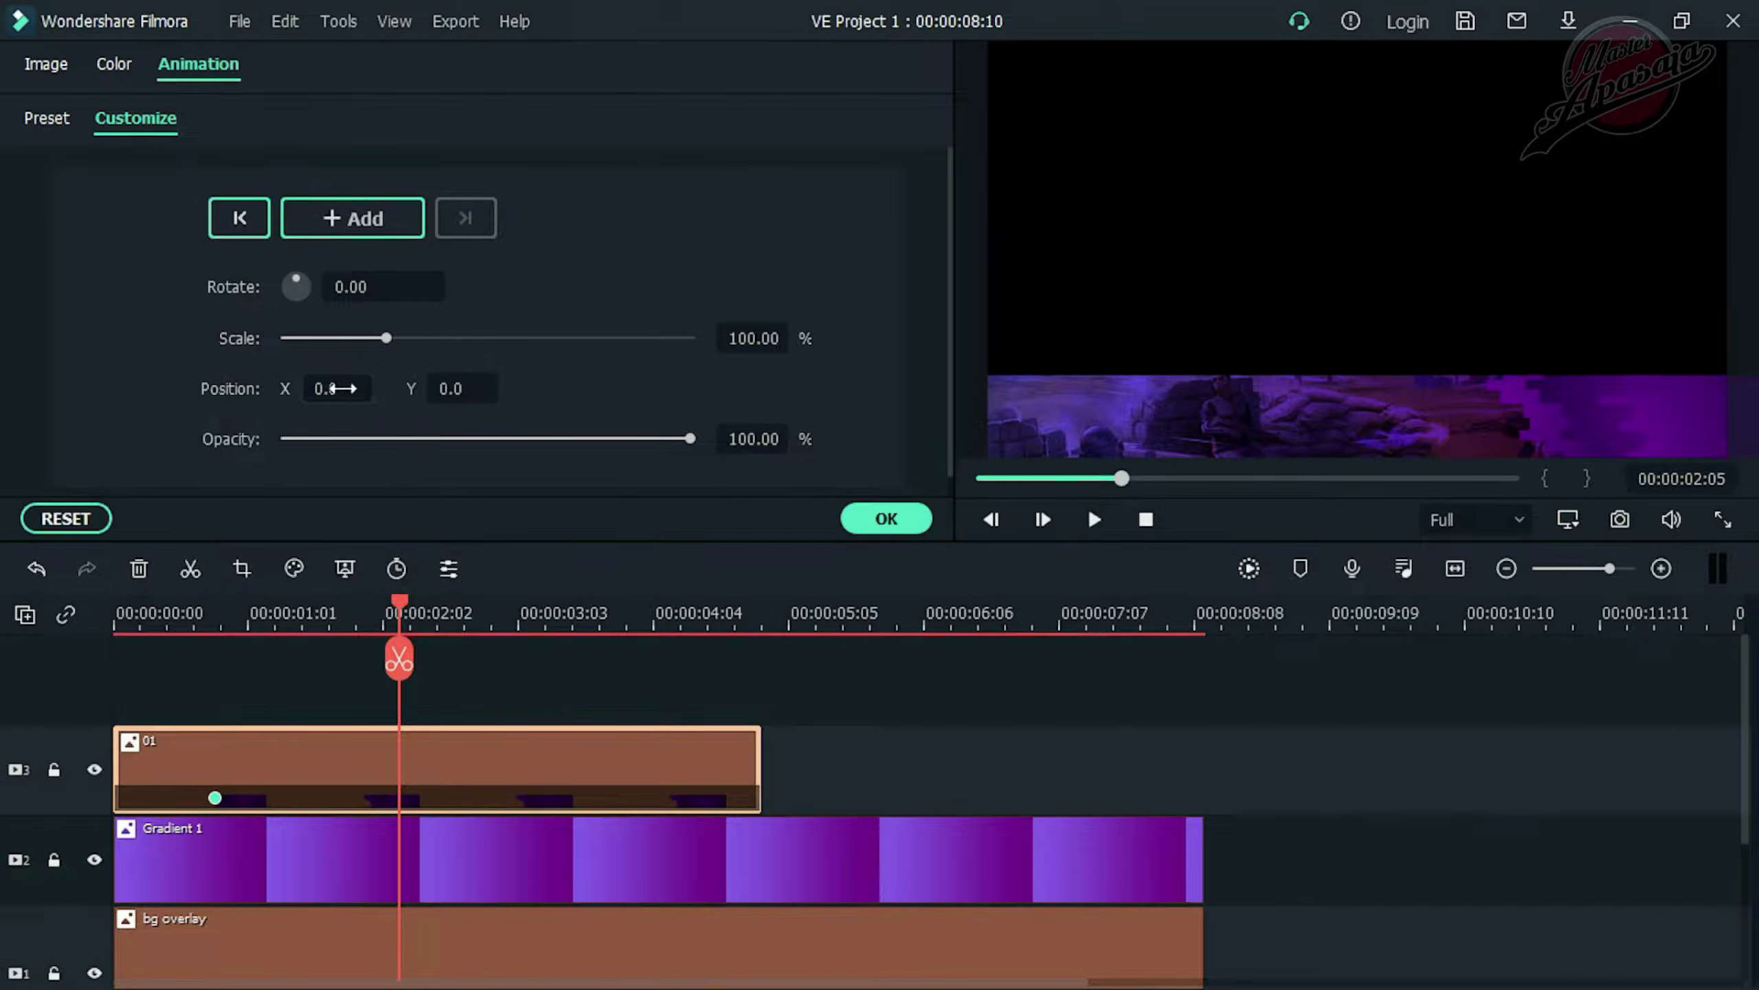
pyautogui.moveTo(335, 388)
pyautogui.mouseDown()
pyautogui.moveTo(298, 389)
pyautogui.moveTo(318, 388)
pyautogui.mouseUp()
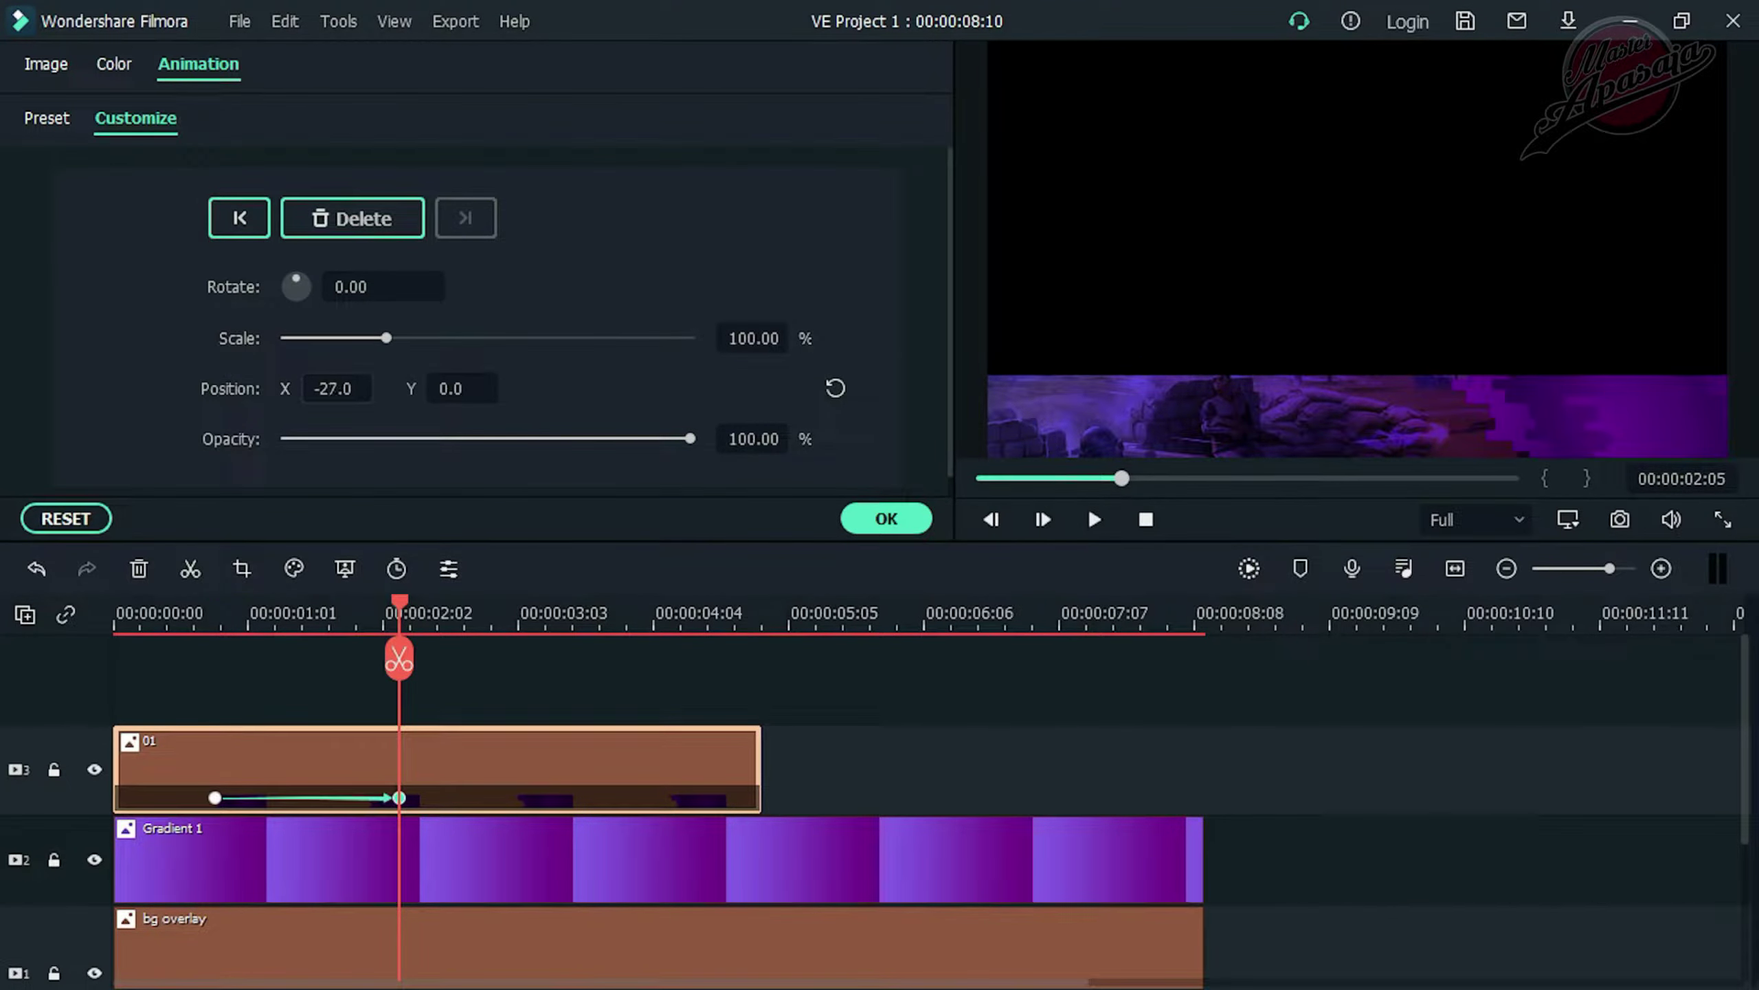
pyautogui.click(876, 524)
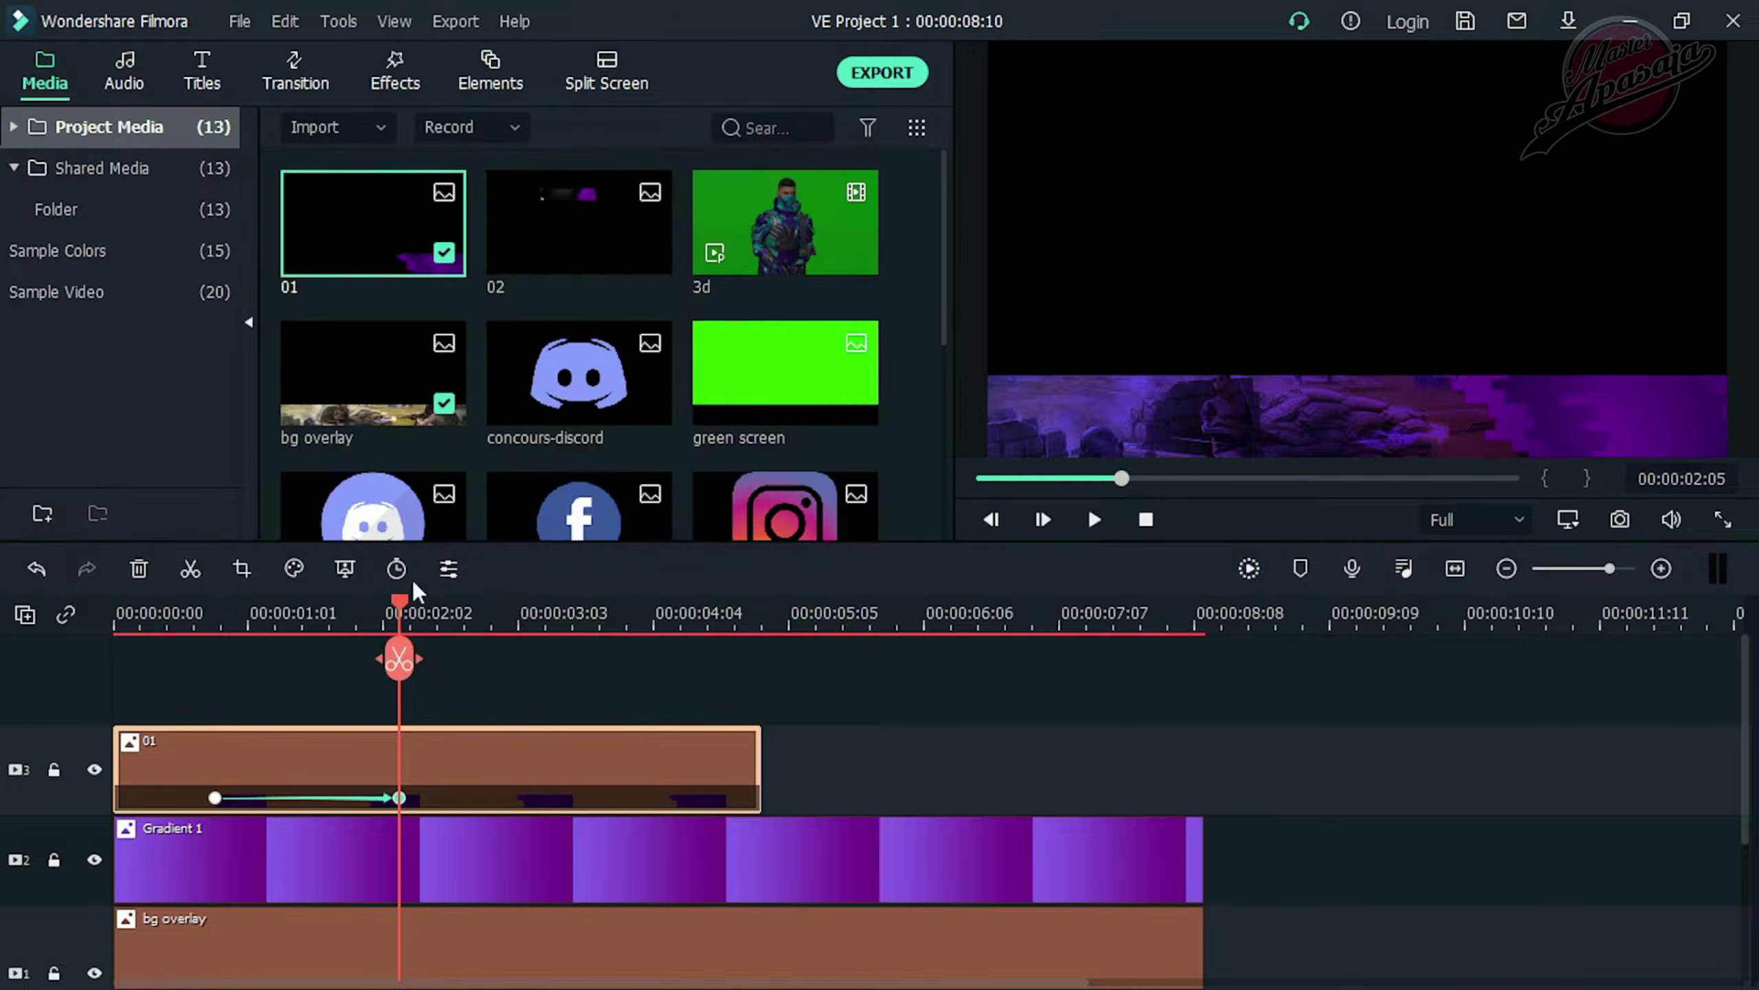
# Play back the 01 clip's slide animation and extend the clip to the end of Gradient 1
pyautogui.moveTo(401, 600); pyautogui.dragTo(17, 641)
pyautogui.press('space')
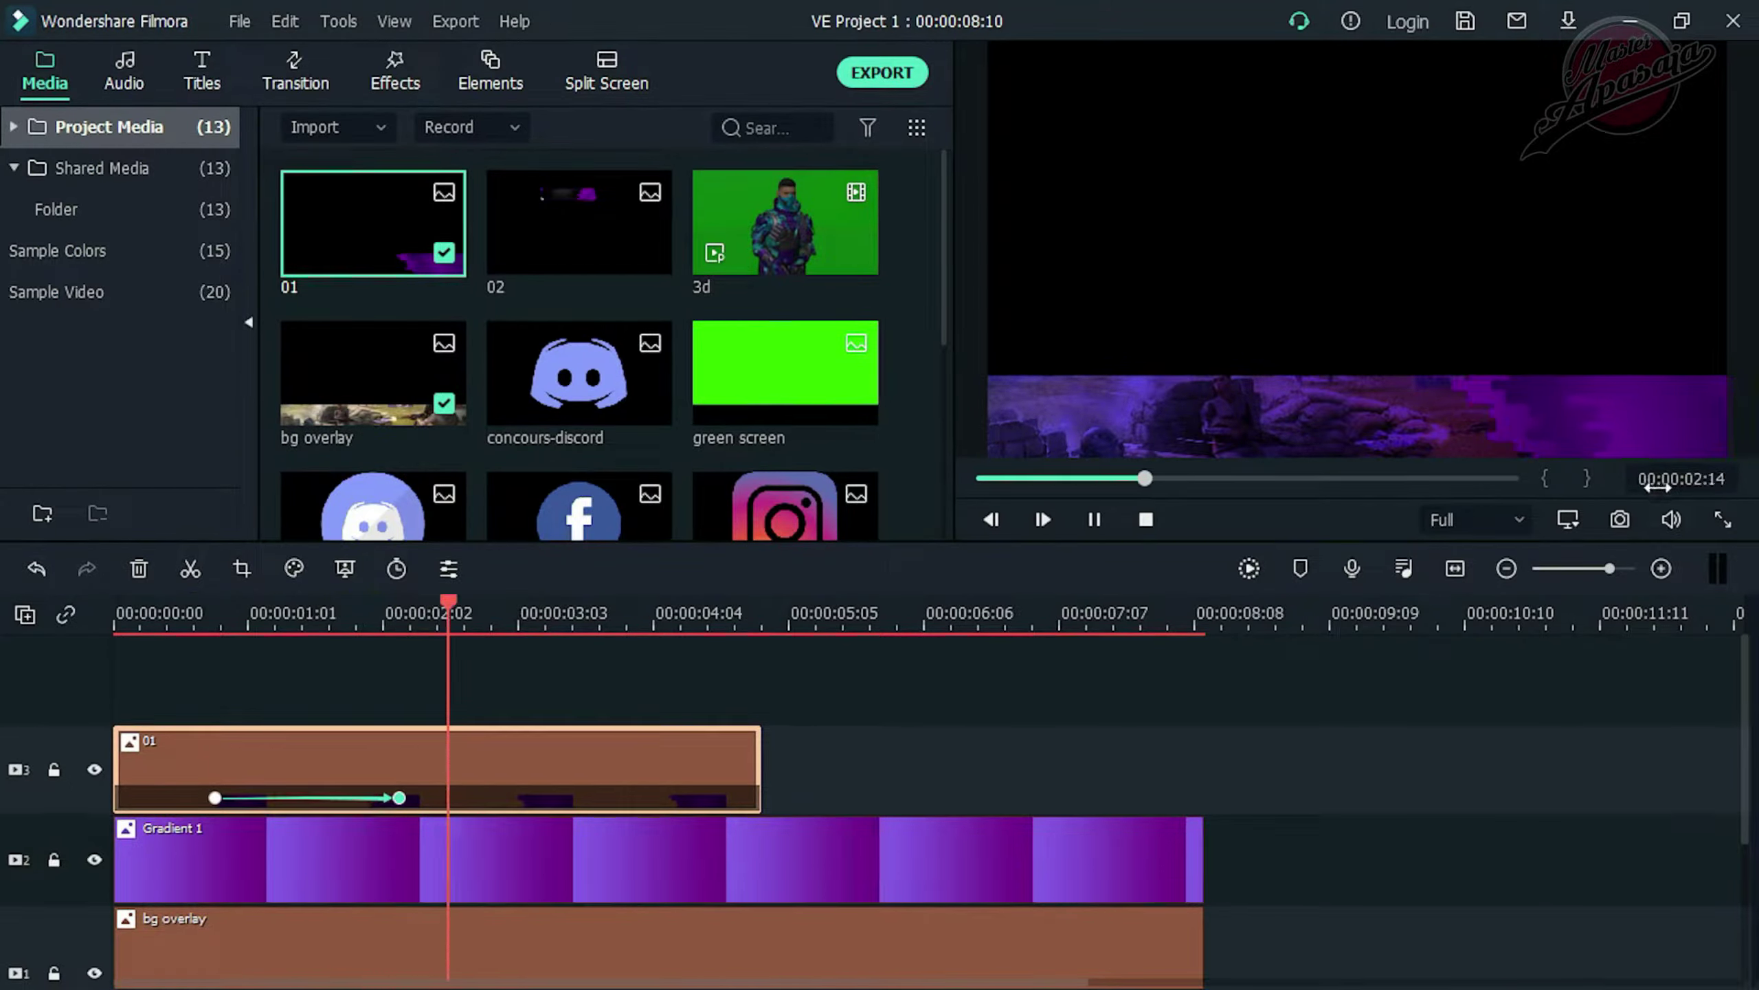
pyautogui.press('space')
pyautogui.moveTo(761, 762); pyautogui.dragTo(1204, 786)
# Speed up the 01 clip's slide by moving its second keyframe closer to the first, and preview the motion
pyautogui.moveTo(740, 608); pyautogui.dragTo(19, 664)
pyautogui.press('space')
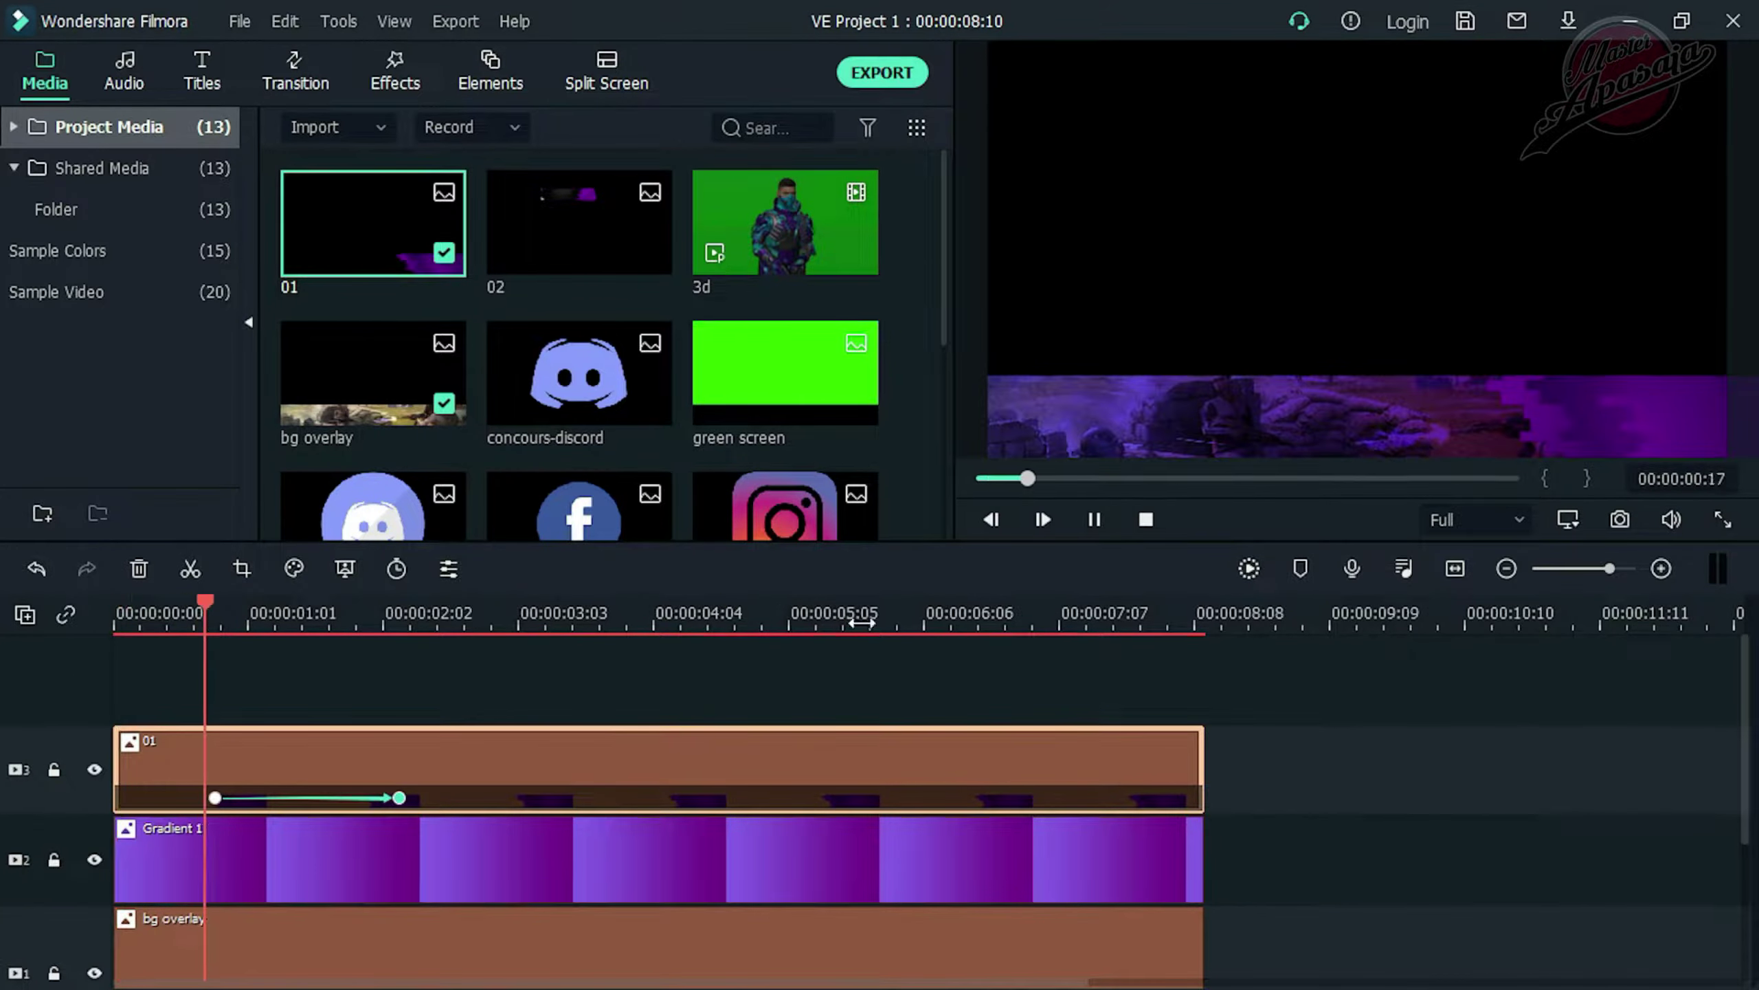
pyautogui.press('space')
pyautogui.moveTo(400, 797); pyautogui.dragTo(296, 798)
pyautogui.click(208, 622)
pyautogui.press('space')
pyautogui.press('space')
pyautogui.click(182, 623)
pyautogui.press('space')
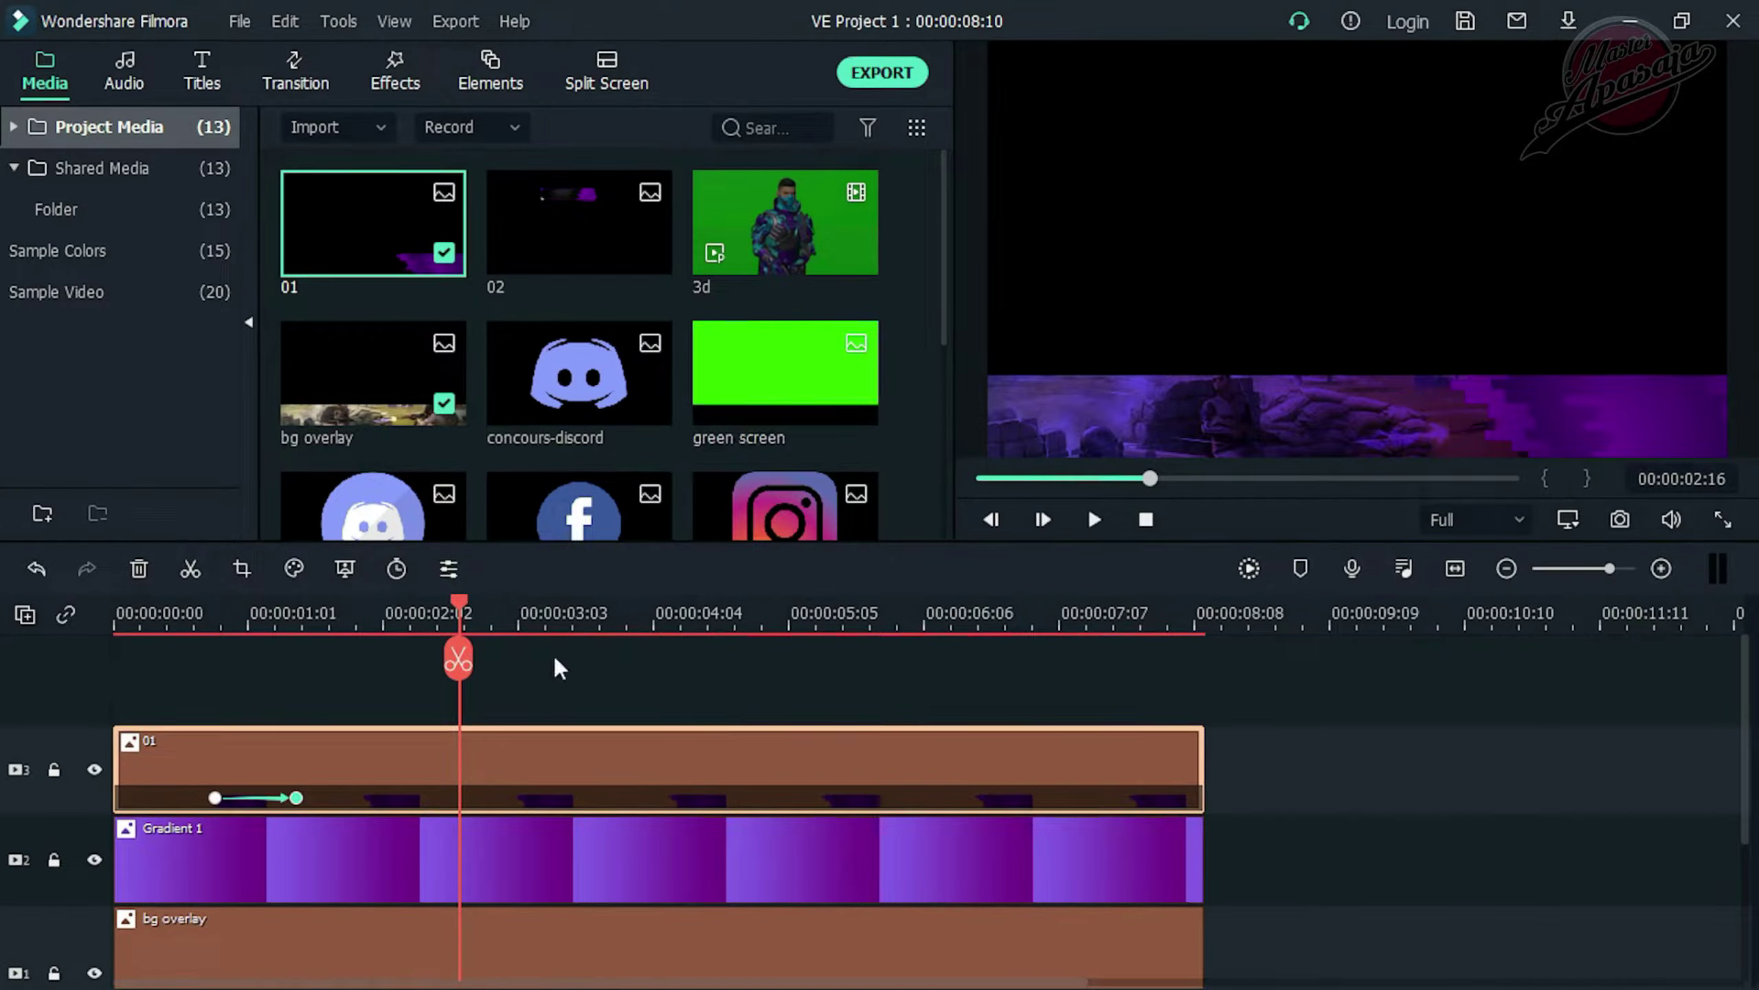
# Add a second copy of the 01 image at the start of a new top track and extend it to the end of the other clips
pyautogui.press('Home')
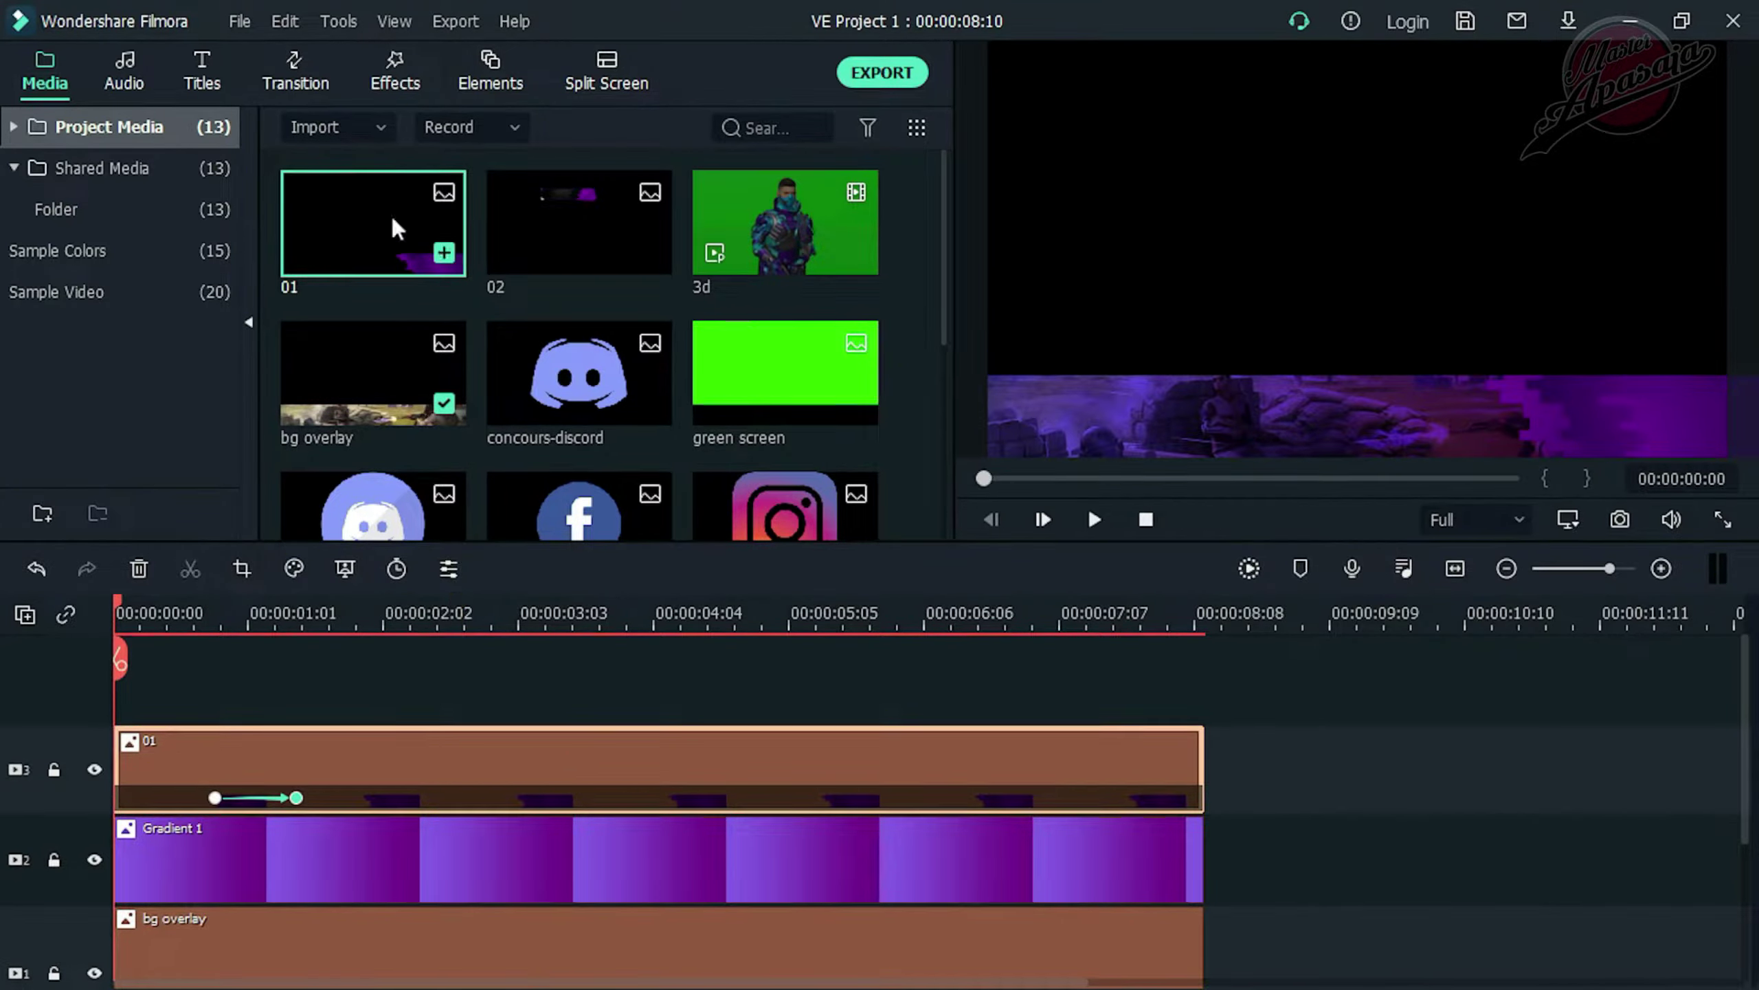
pyautogui.moveTo(390, 213); pyautogui.dragTo(104, 665)
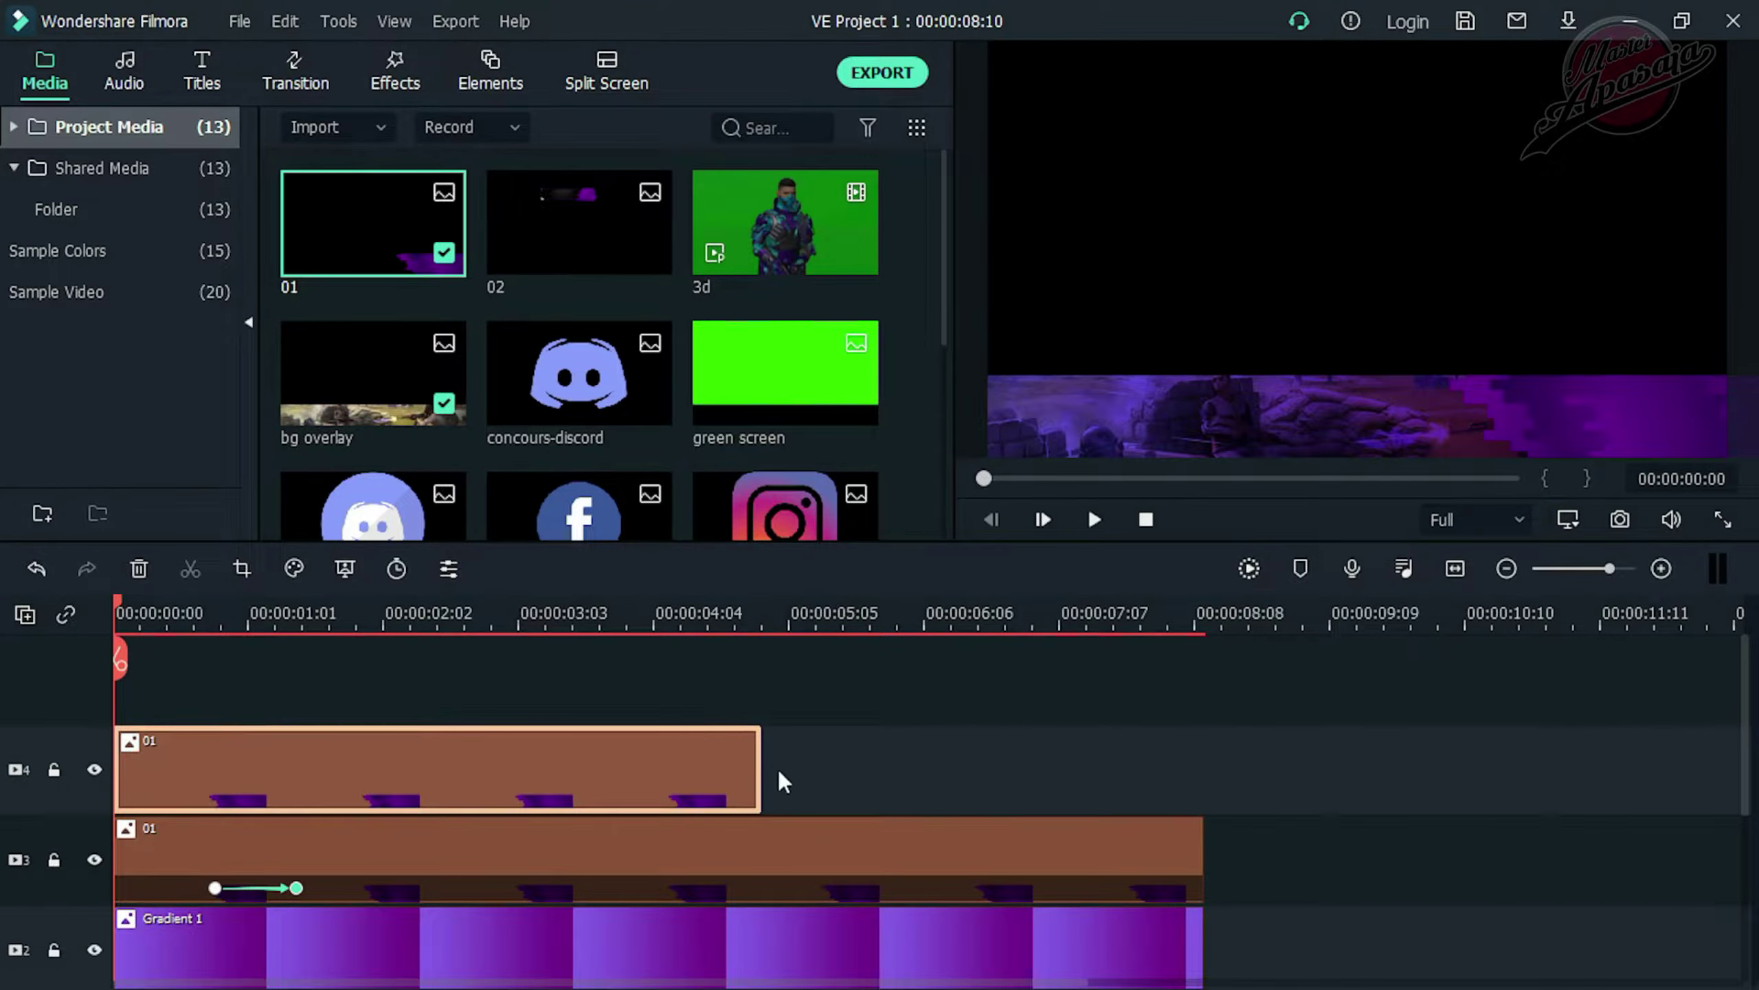
pyautogui.moveTo(761, 769); pyautogui.dragTo(1206, 781)
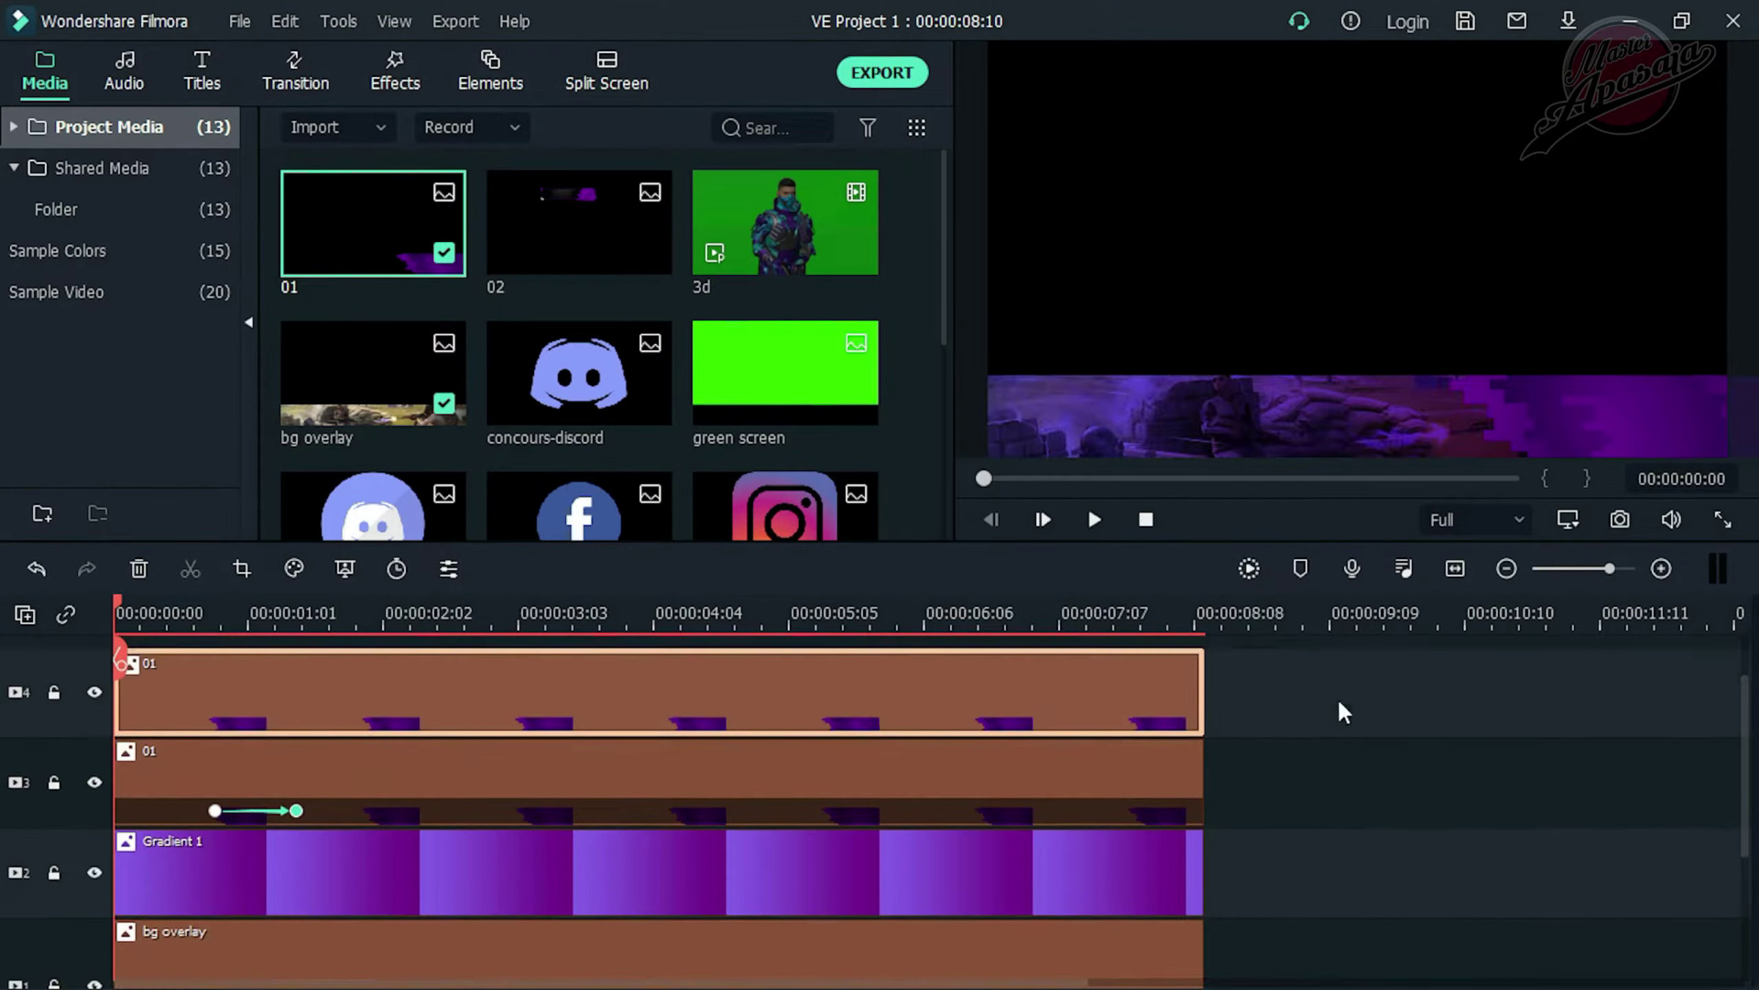
# Temporarily hide the lower tracks to inspect the new 01 layer on its own, and show them again
pyautogui.click(94, 782)
pyautogui.click(94, 872)
pyautogui.scroll(-1, 93, 970)
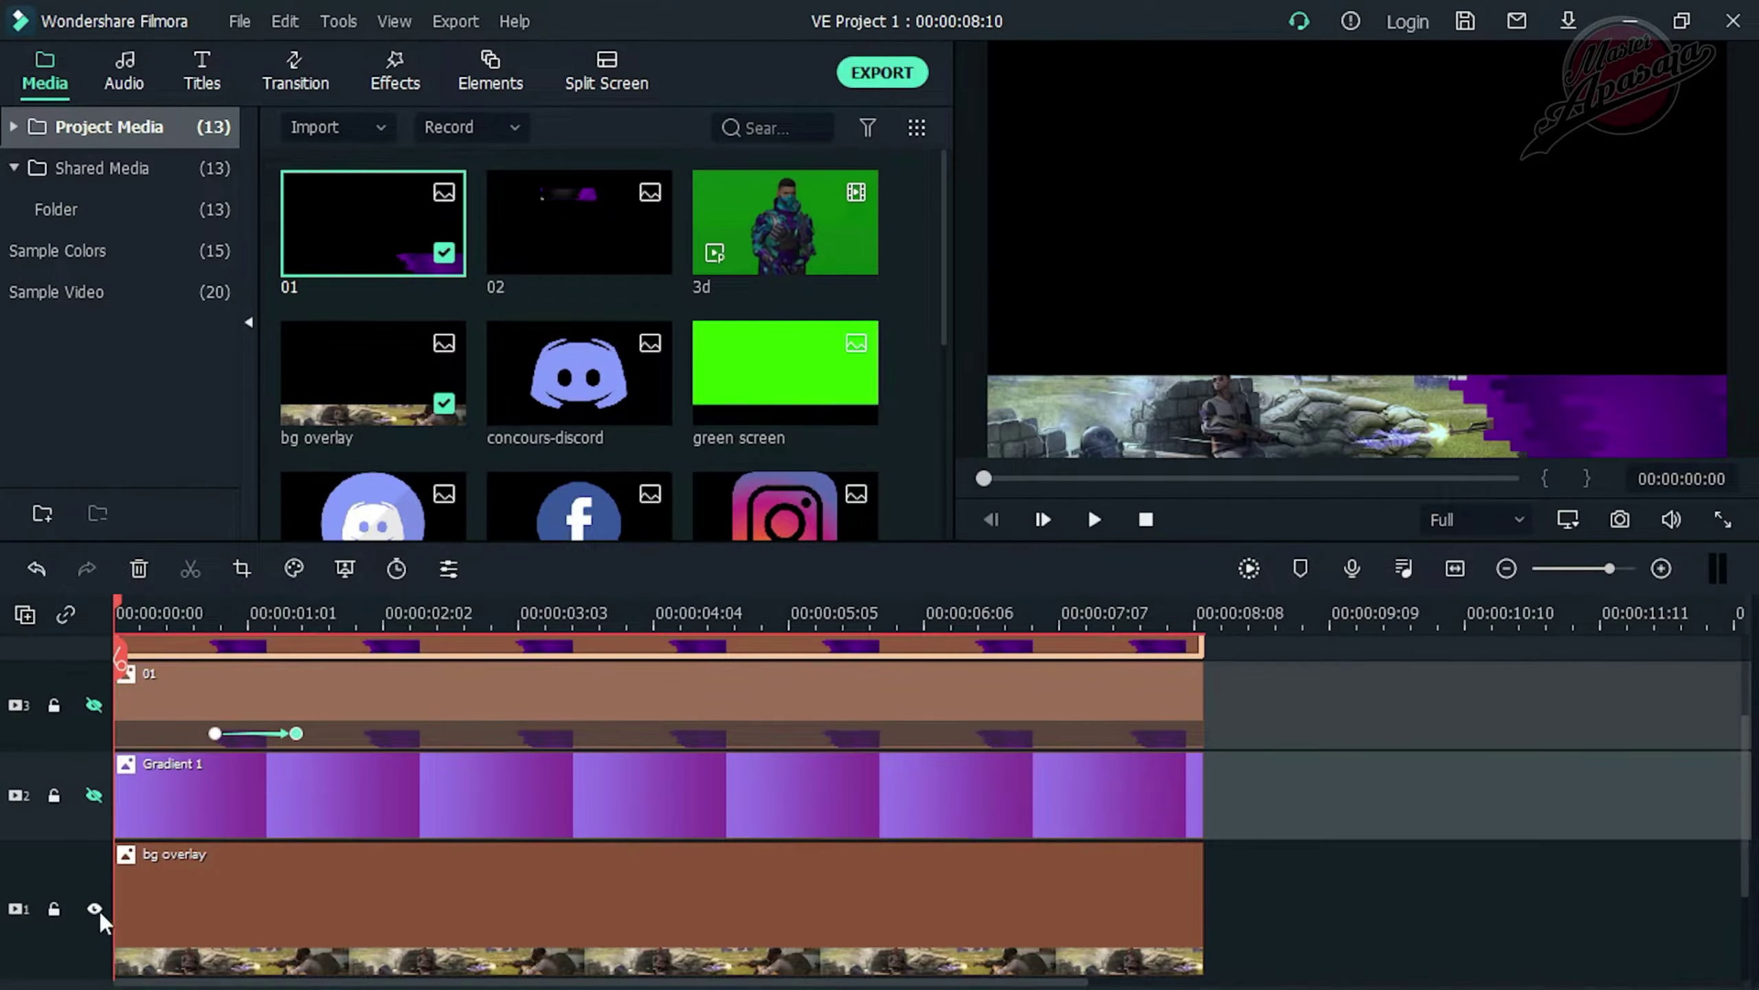
pyautogui.click(95, 909)
pyautogui.click(54, 908)
pyautogui.click(54, 795)
pyautogui.scroll(1, 80, 732)
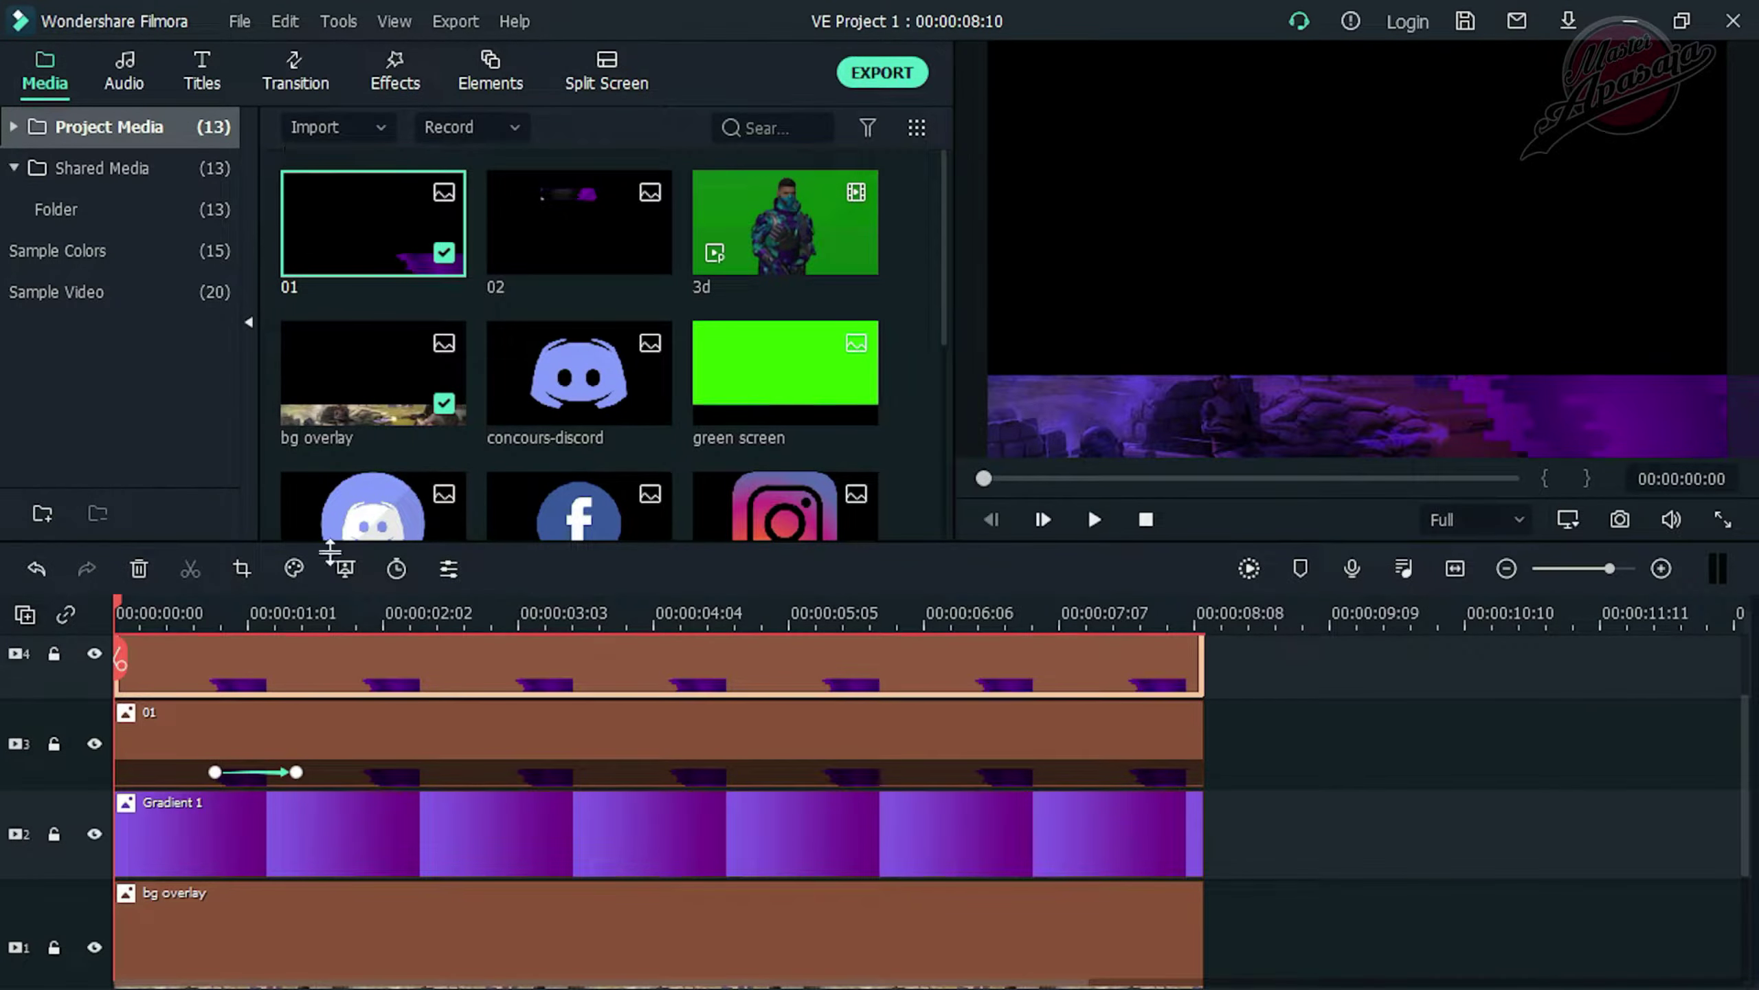
# Mirror the top 01 layer horizontally in its transform properties
pyautogui.rightClick(330, 676)
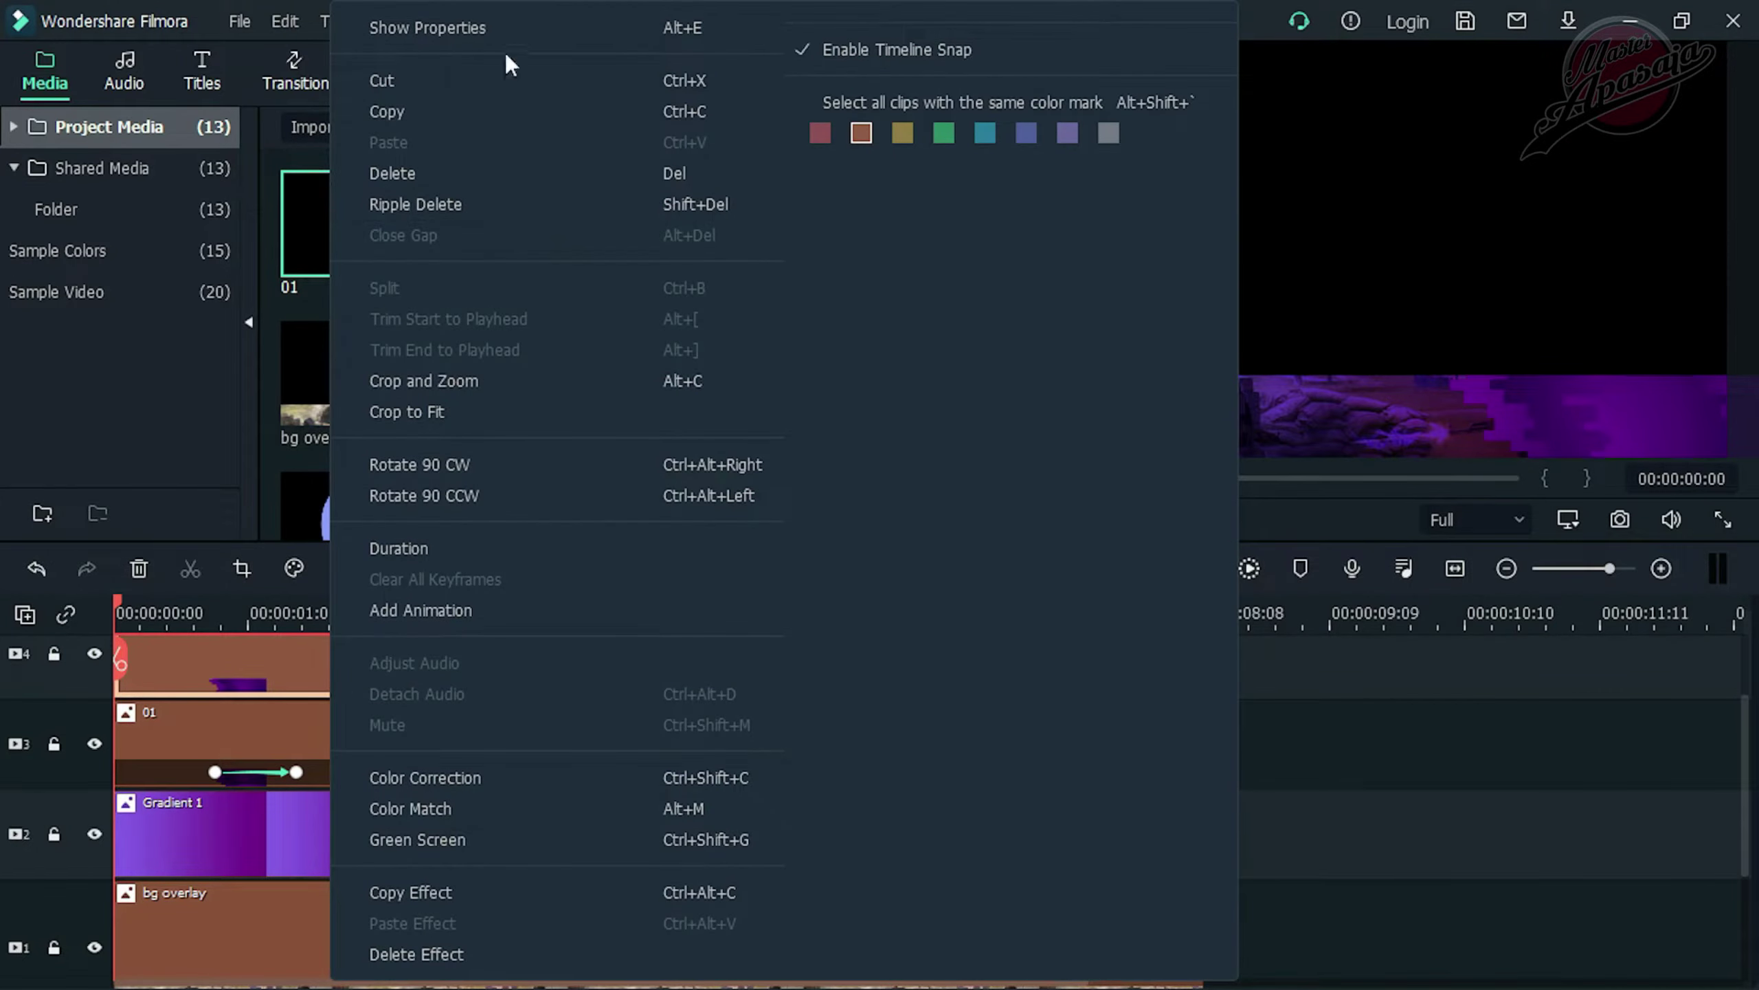
pyautogui.click(510, 27)
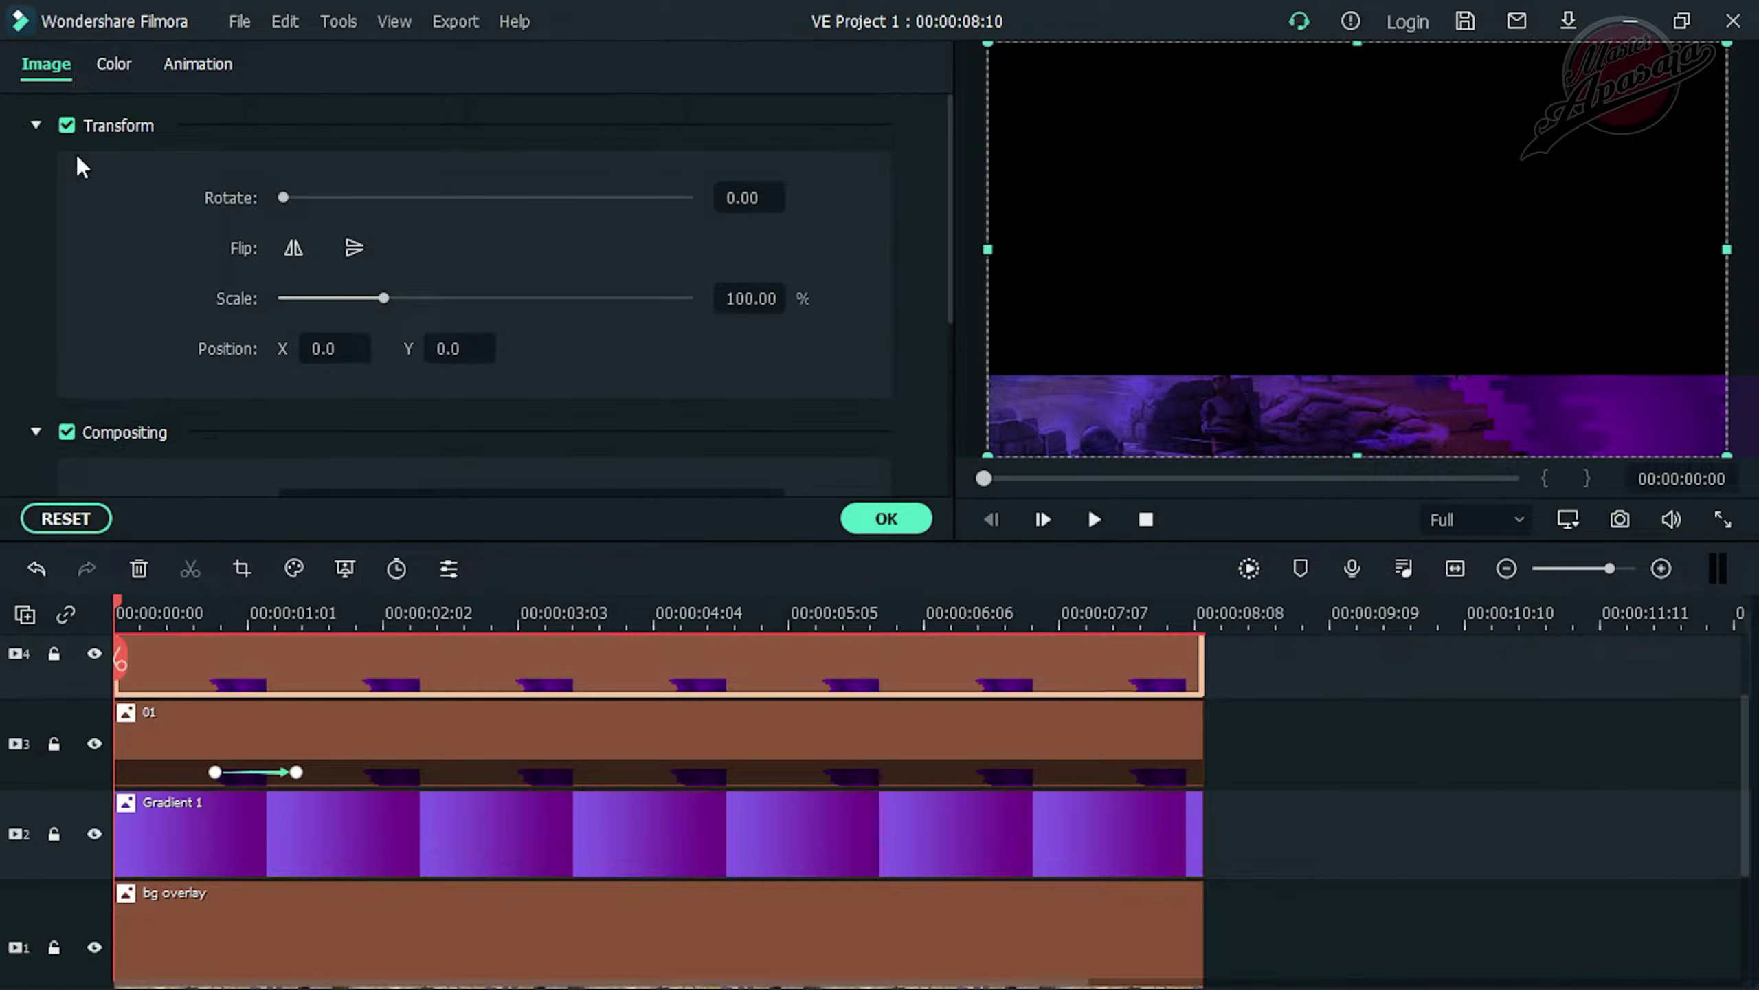
pyautogui.click(32, 127)
pyautogui.click(32, 127)
pyautogui.click(293, 257)
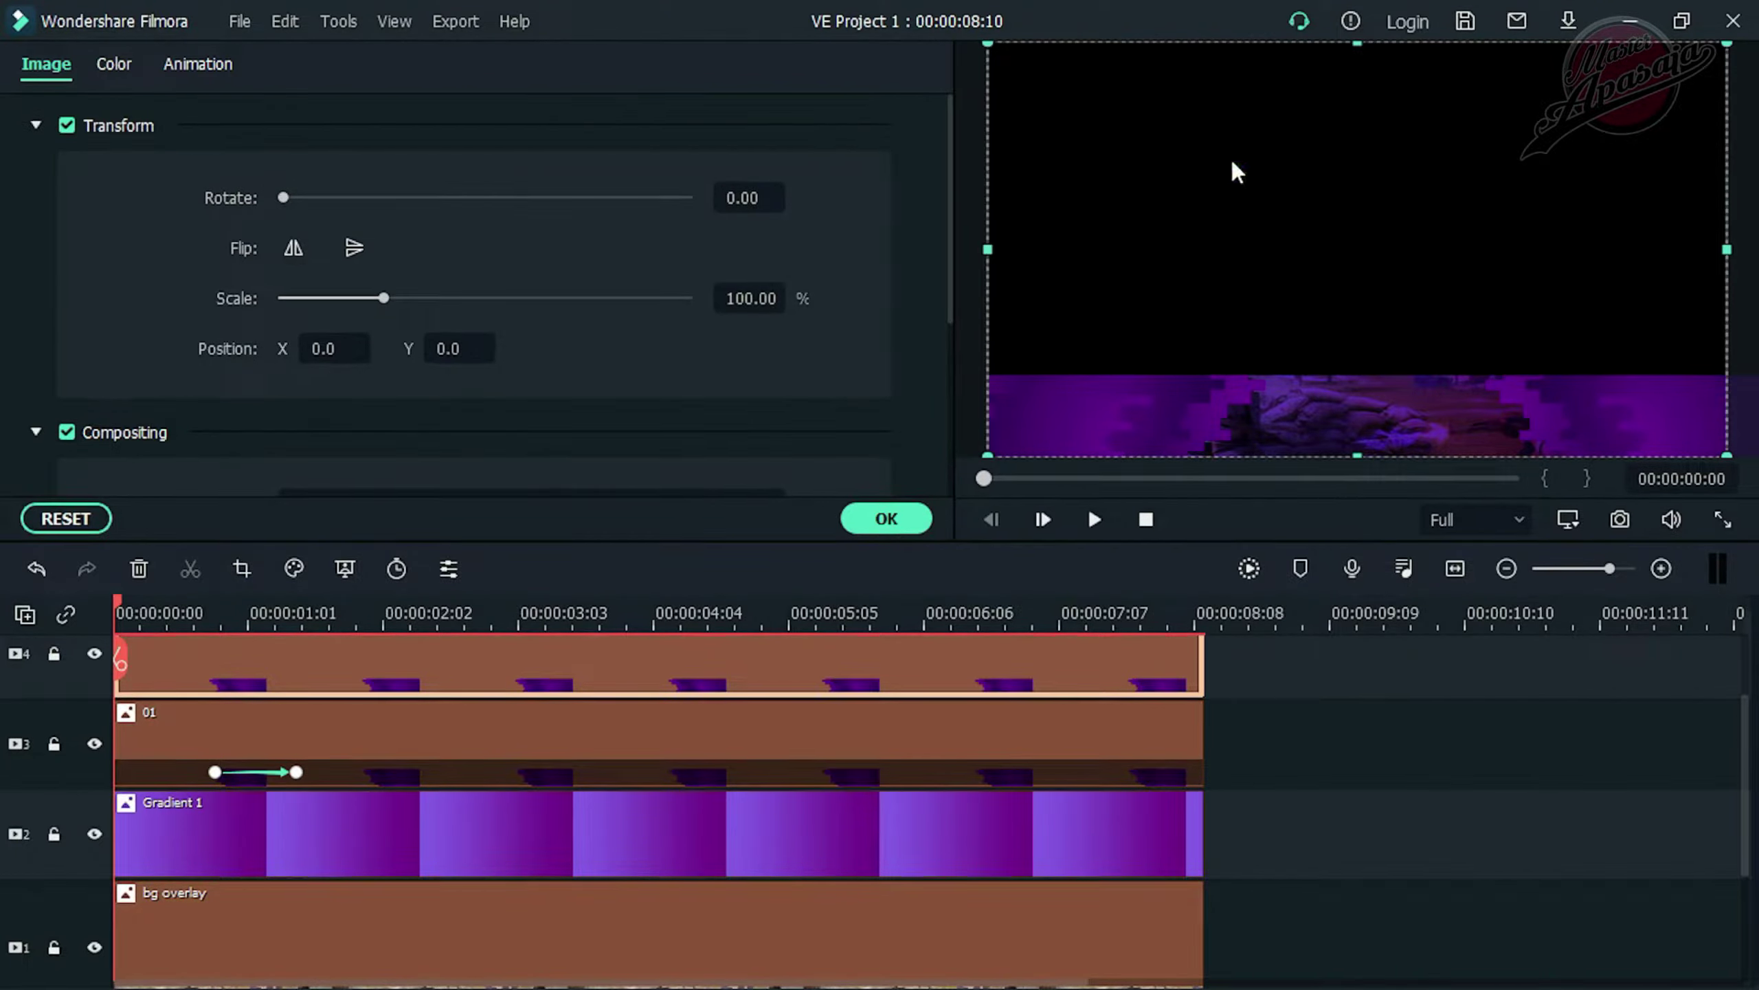
# Shrink the mirrored 01 layer to about 30% in the frame's lower-right corner, and lock the tracks beneath it
pyautogui.moveTo(985, 72); pyautogui.dragTo(1539, 367)
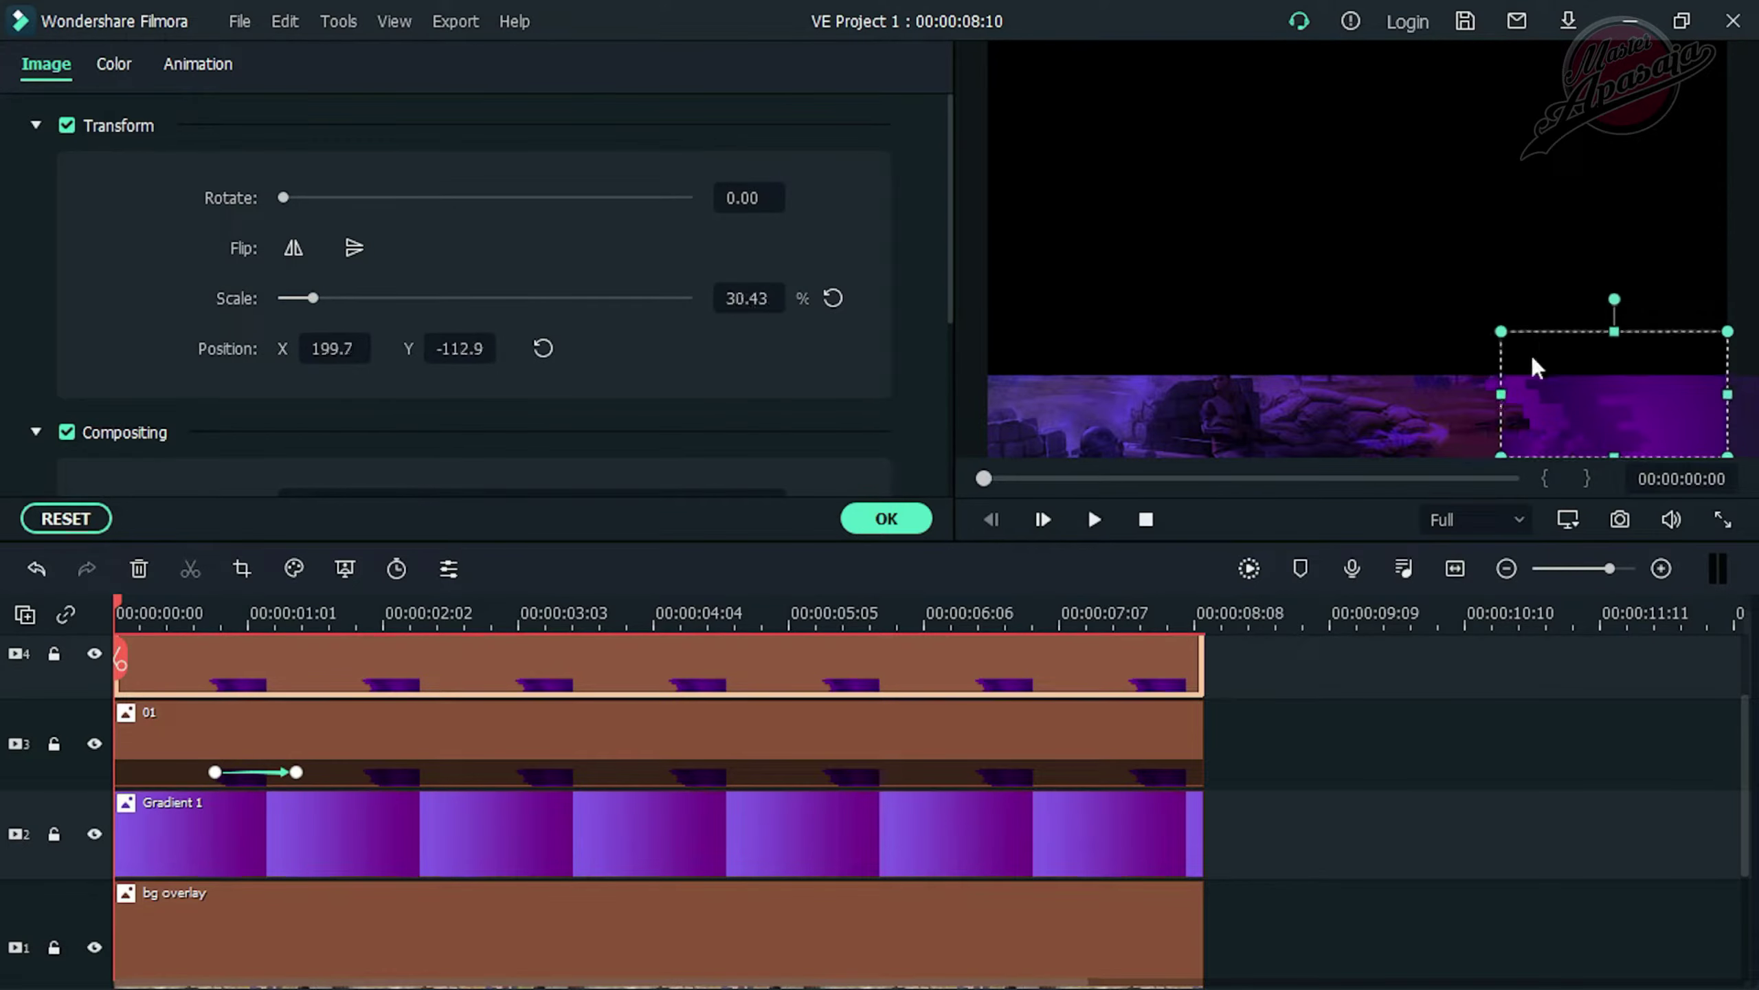
pyautogui.click(54, 744)
pyautogui.click(55, 834)
pyautogui.scroll(-1, 51, 849)
pyautogui.click(55, 871)
# Move and stretch the mirrored 01 layer so it fills the whole frame
pyautogui.moveTo(1614, 457); pyautogui.dragTo(1614, 103)
pyautogui.moveTo(1500, 103); pyautogui.dragTo(1446, 86)
pyautogui.moveTo(1454, 191); pyautogui.dragTo(987, 175)
pyautogui.moveTo(1357, 52); pyautogui.dragTo(1362, 43)
pyautogui.moveTo(1361, 324); pyautogui.dragTo(1407, 487)
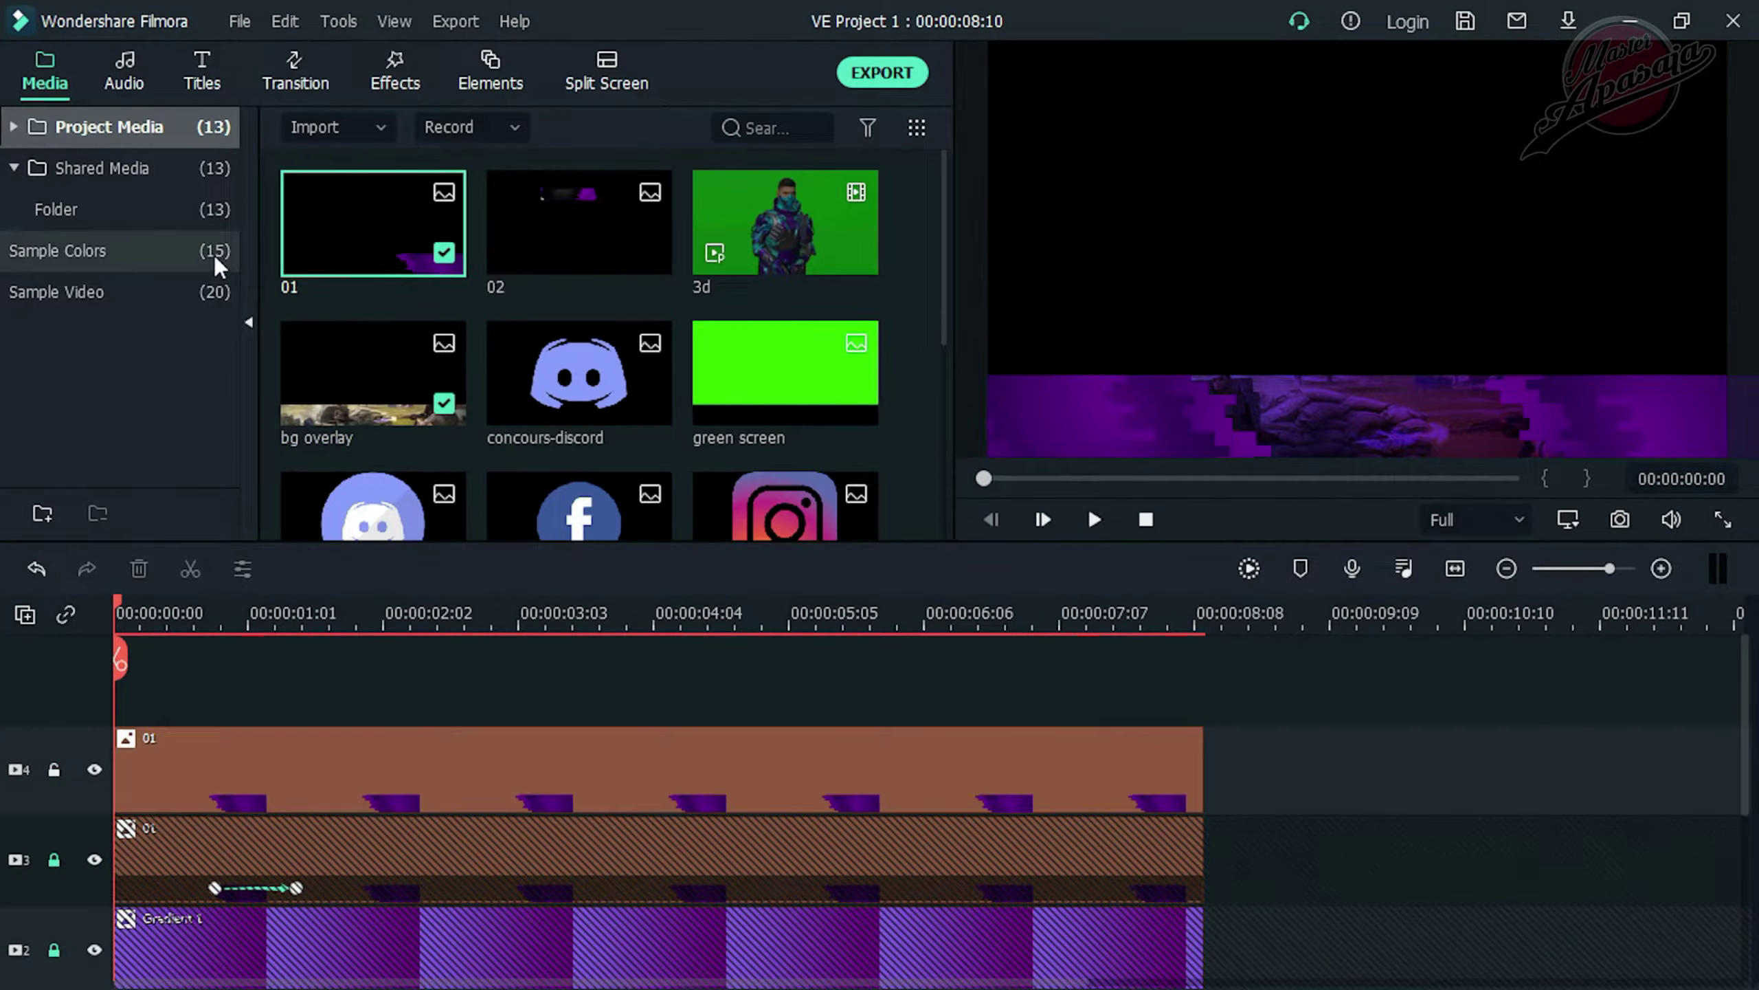
# Add the Gradient 1 sample color at the start of a new top track and extend it to the end of the other clips
pyautogui.click(131, 255)
pyautogui.scroll(-1, 938, 317)
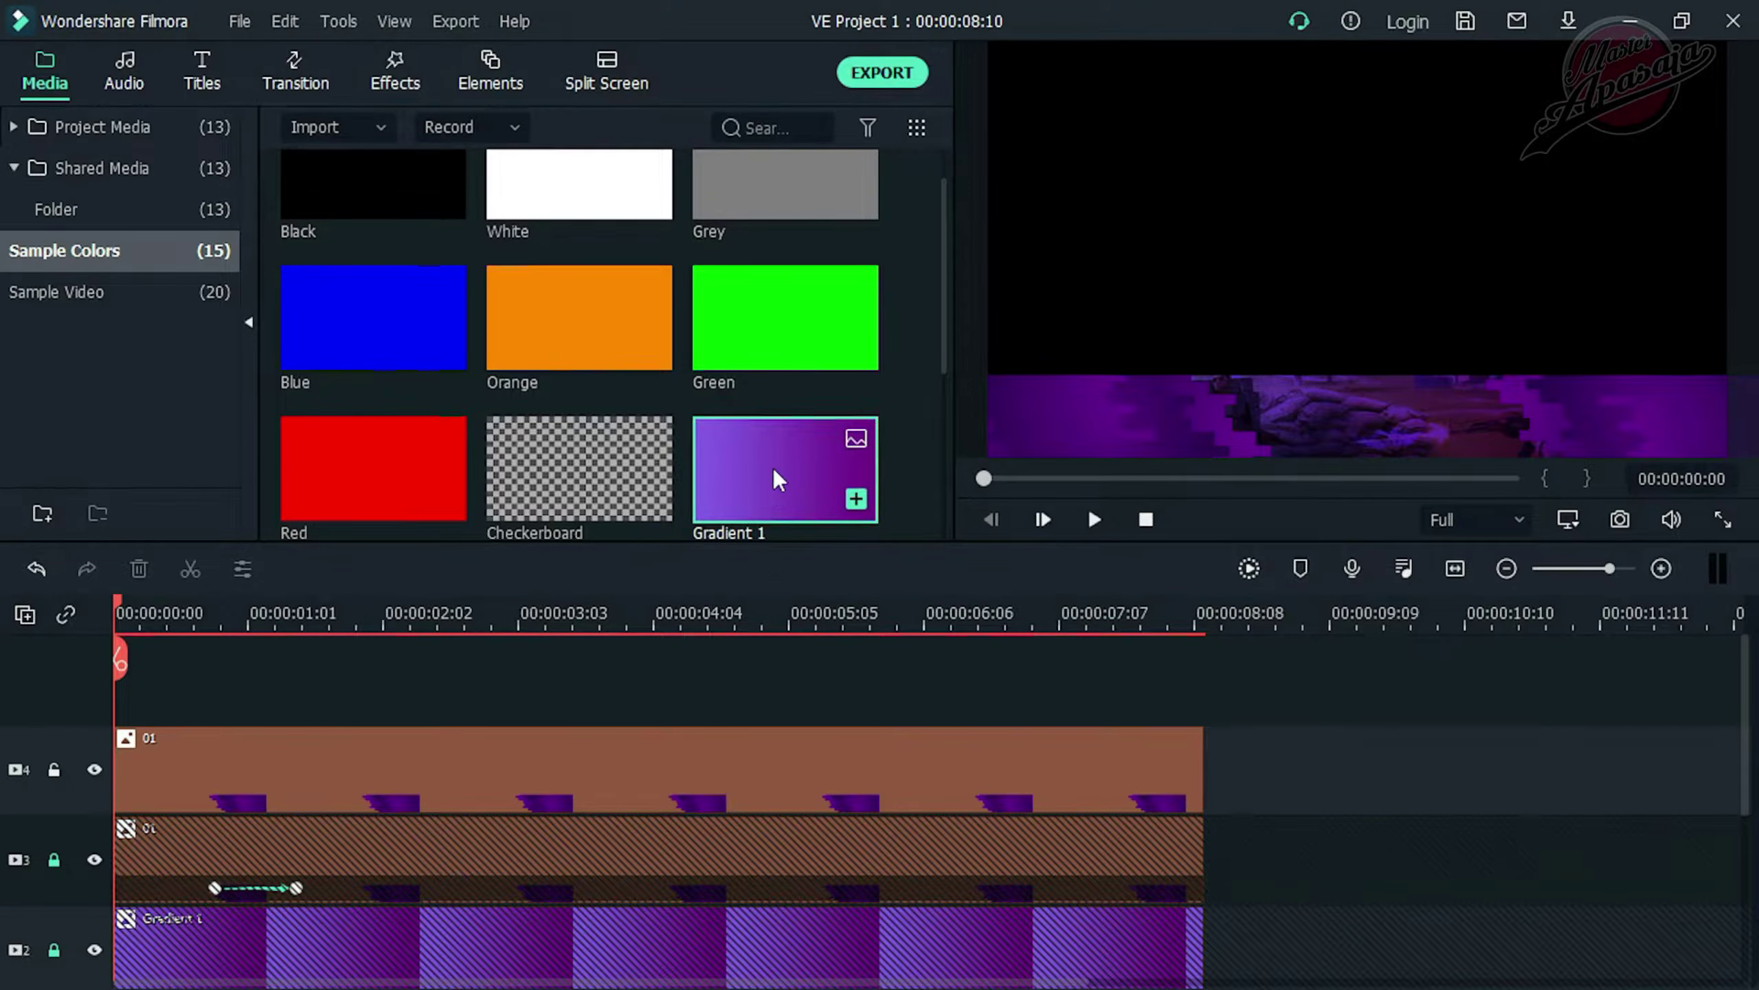
pyautogui.moveTo(773, 468); pyautogui.dragTo(393, 714)
pyautogui.moveTo(760, 775); pyautogui.dragTo(1204, 783)
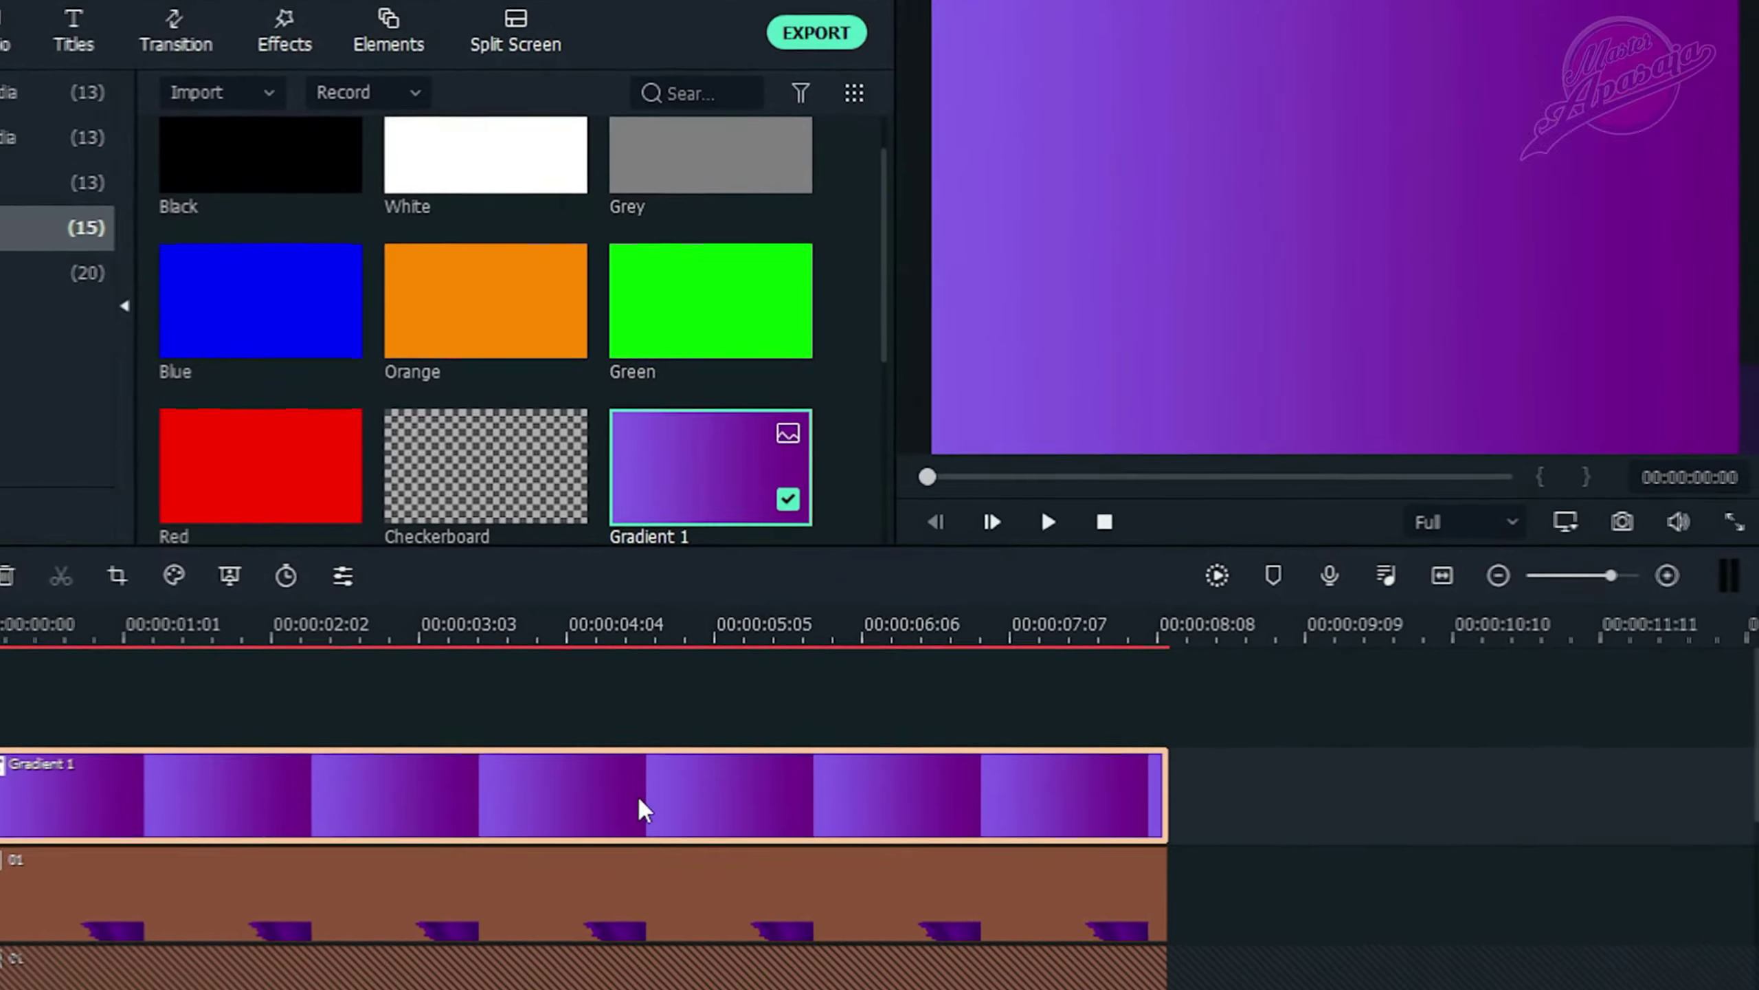
# Crop the new Gradient 1 clip with a free ratio to a narrow vertical strip
pyautogui.rightClick(714, 770)
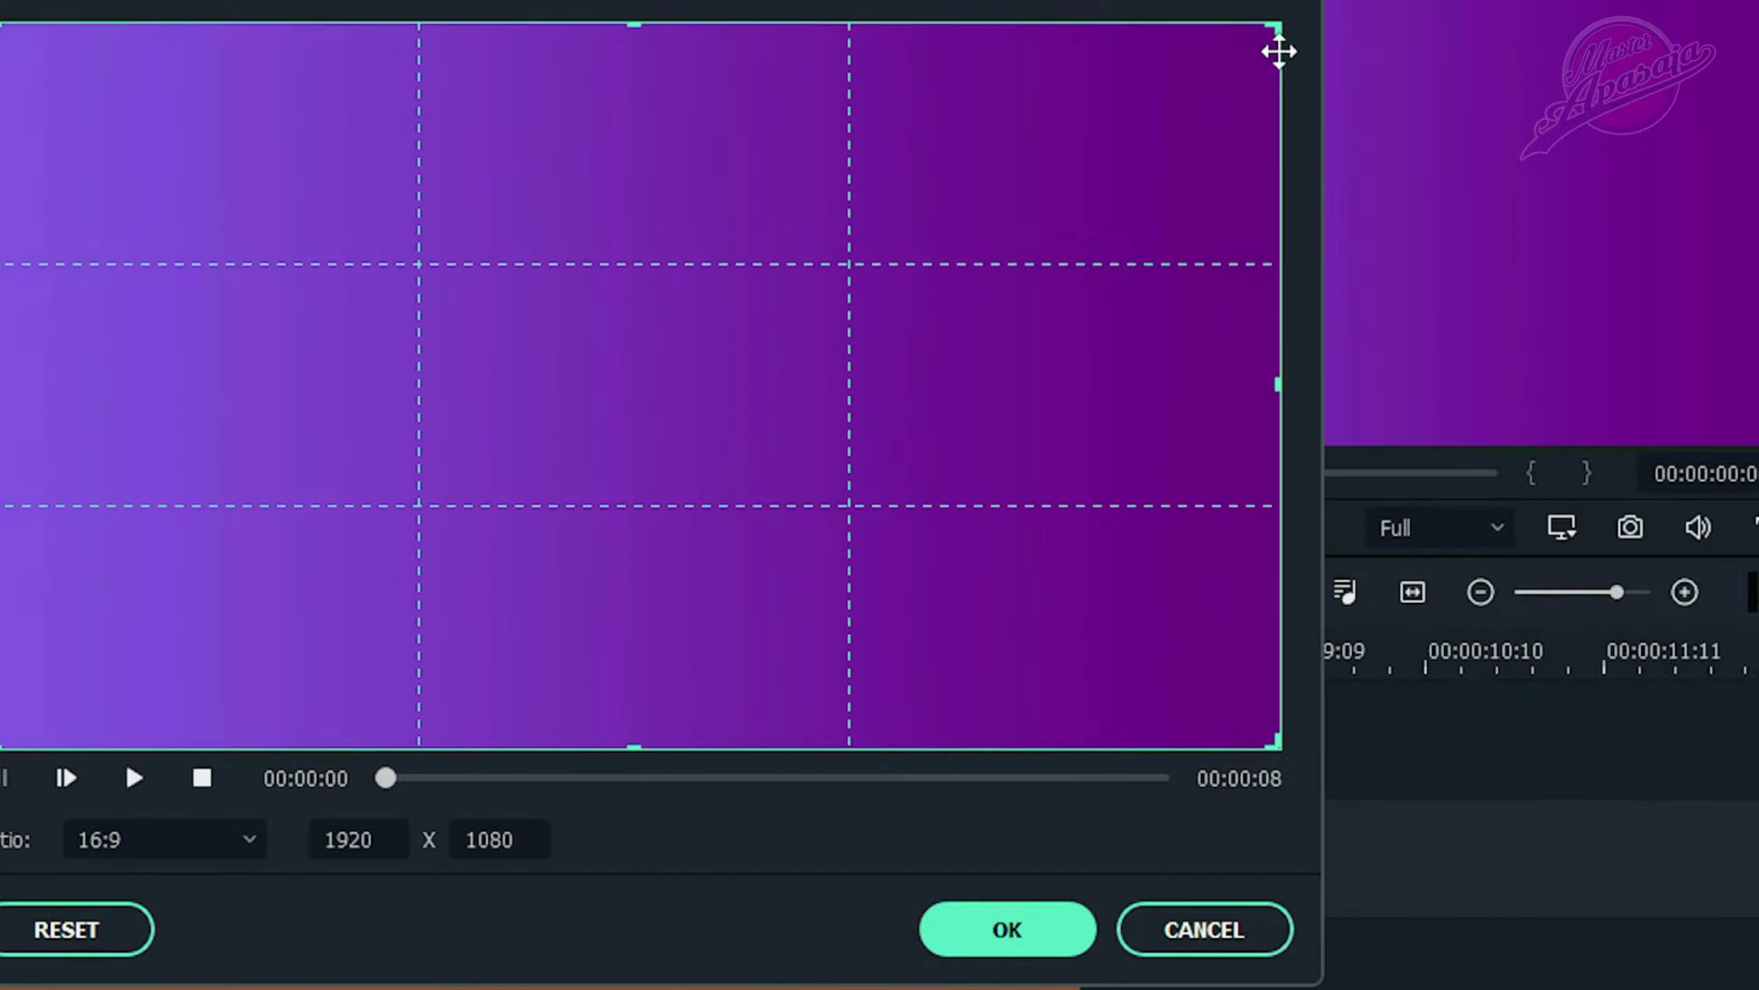
pyautogui.moveTo(1277, 48); pyautogui.dragTo(487, 147)
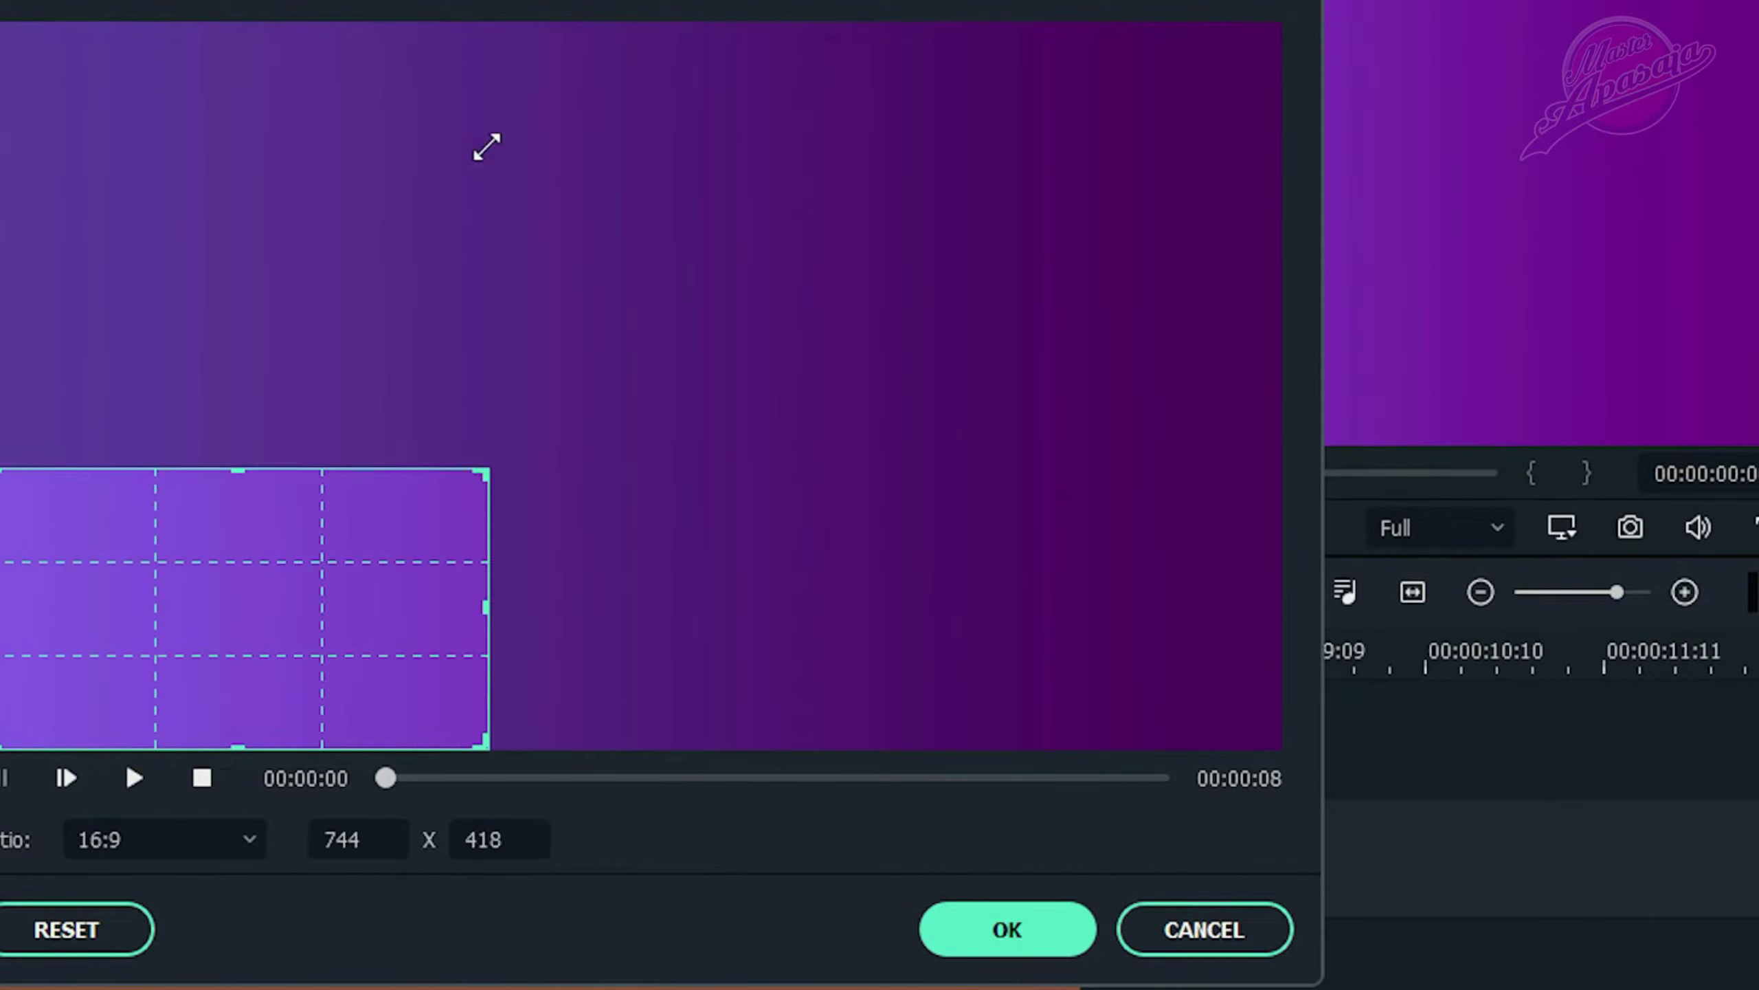
pyautogui.moveTo(487, 603); pyautogui.dragTo(324, 589)
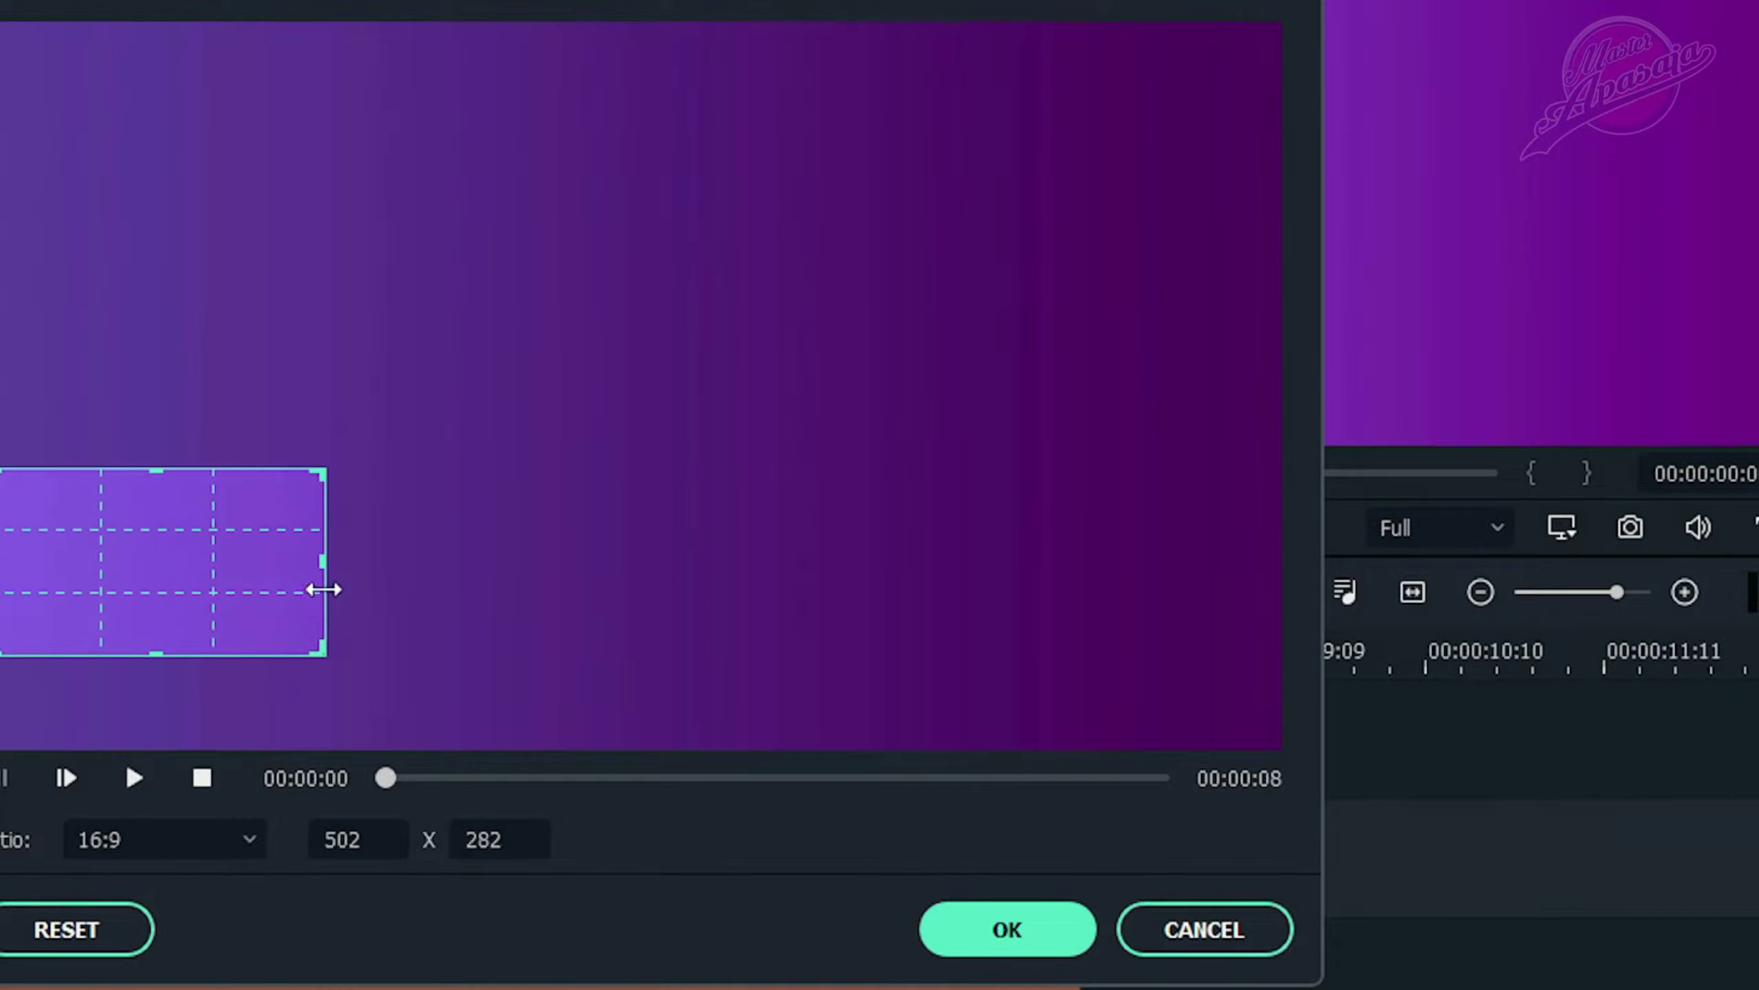
pyautogui.click(174, 852)
pyautogui.click(141, 780)
pyautogui.moveTo(154, 471); pyautogui.dragTo(154, 172)
pyautogui.moveTo(321, 179); pyautogui.dragTo(240, 212)
pyautogui.click(1044, 937)
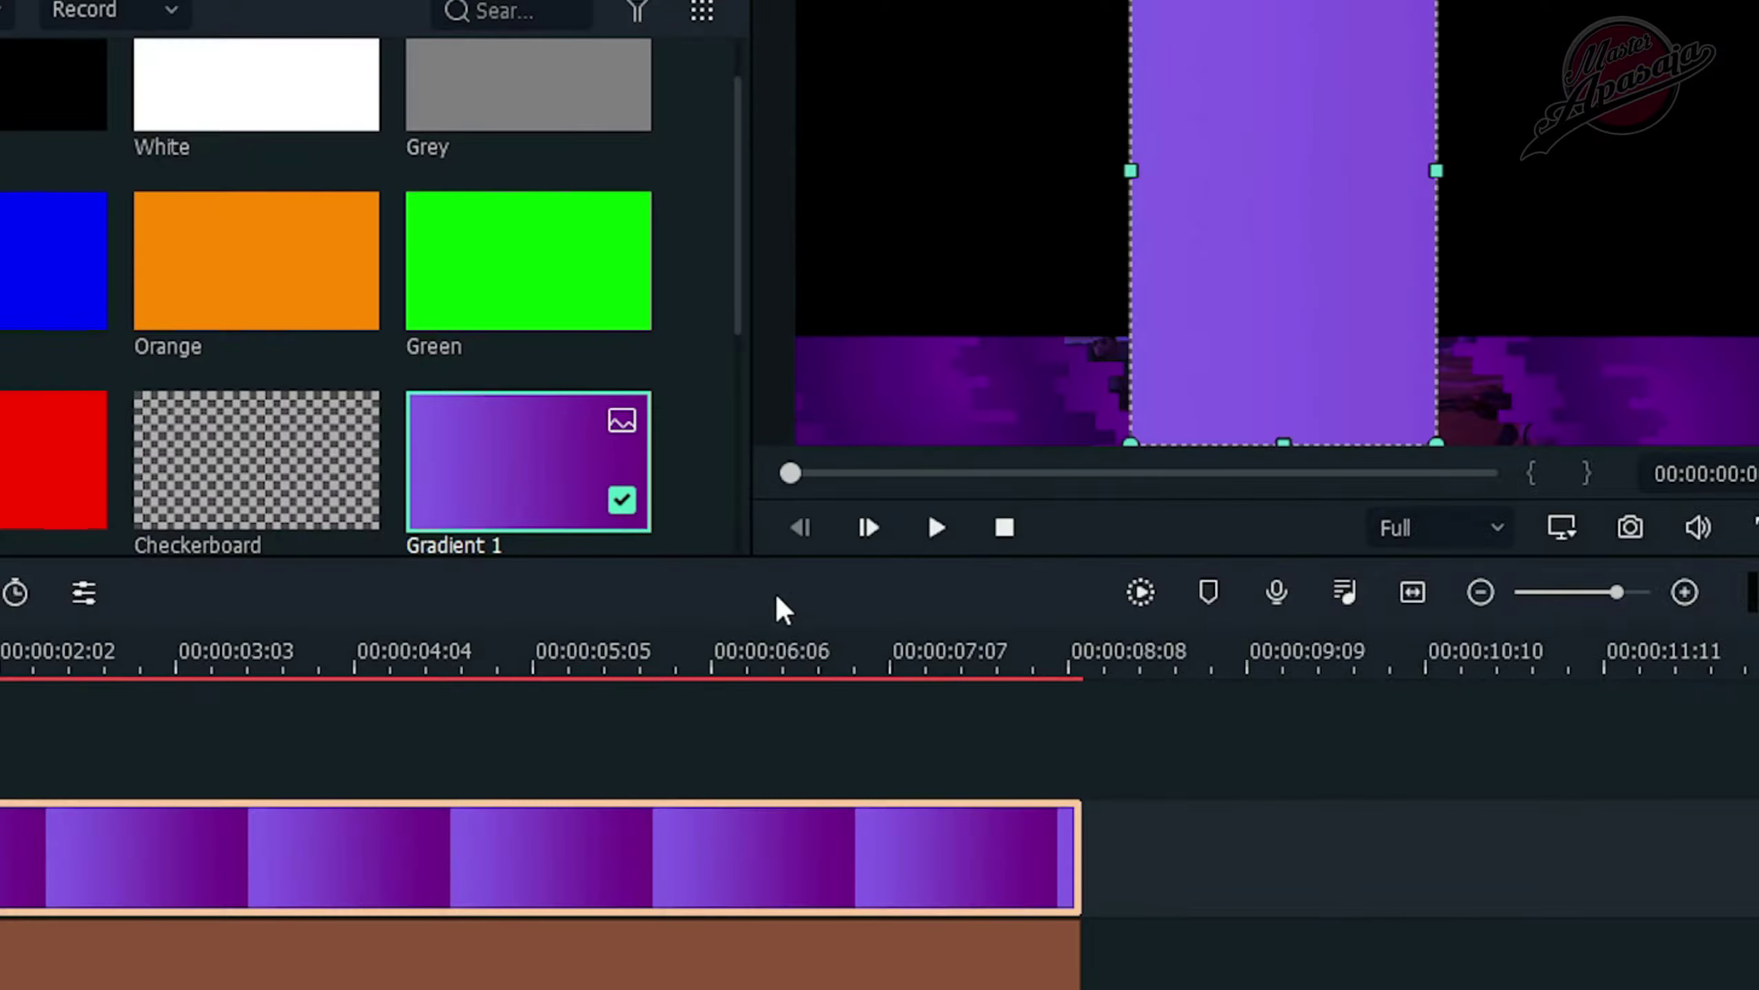
# Scale down the gradient strip and place it at the left end of the bottom bar, matching the bar's height
pyautogui.moveTo(1413, 11); pyautogui.dragTo(1255, 225)
pyautogui.moveTo(1222, 315); pyautogui.dragTo(869, 347)
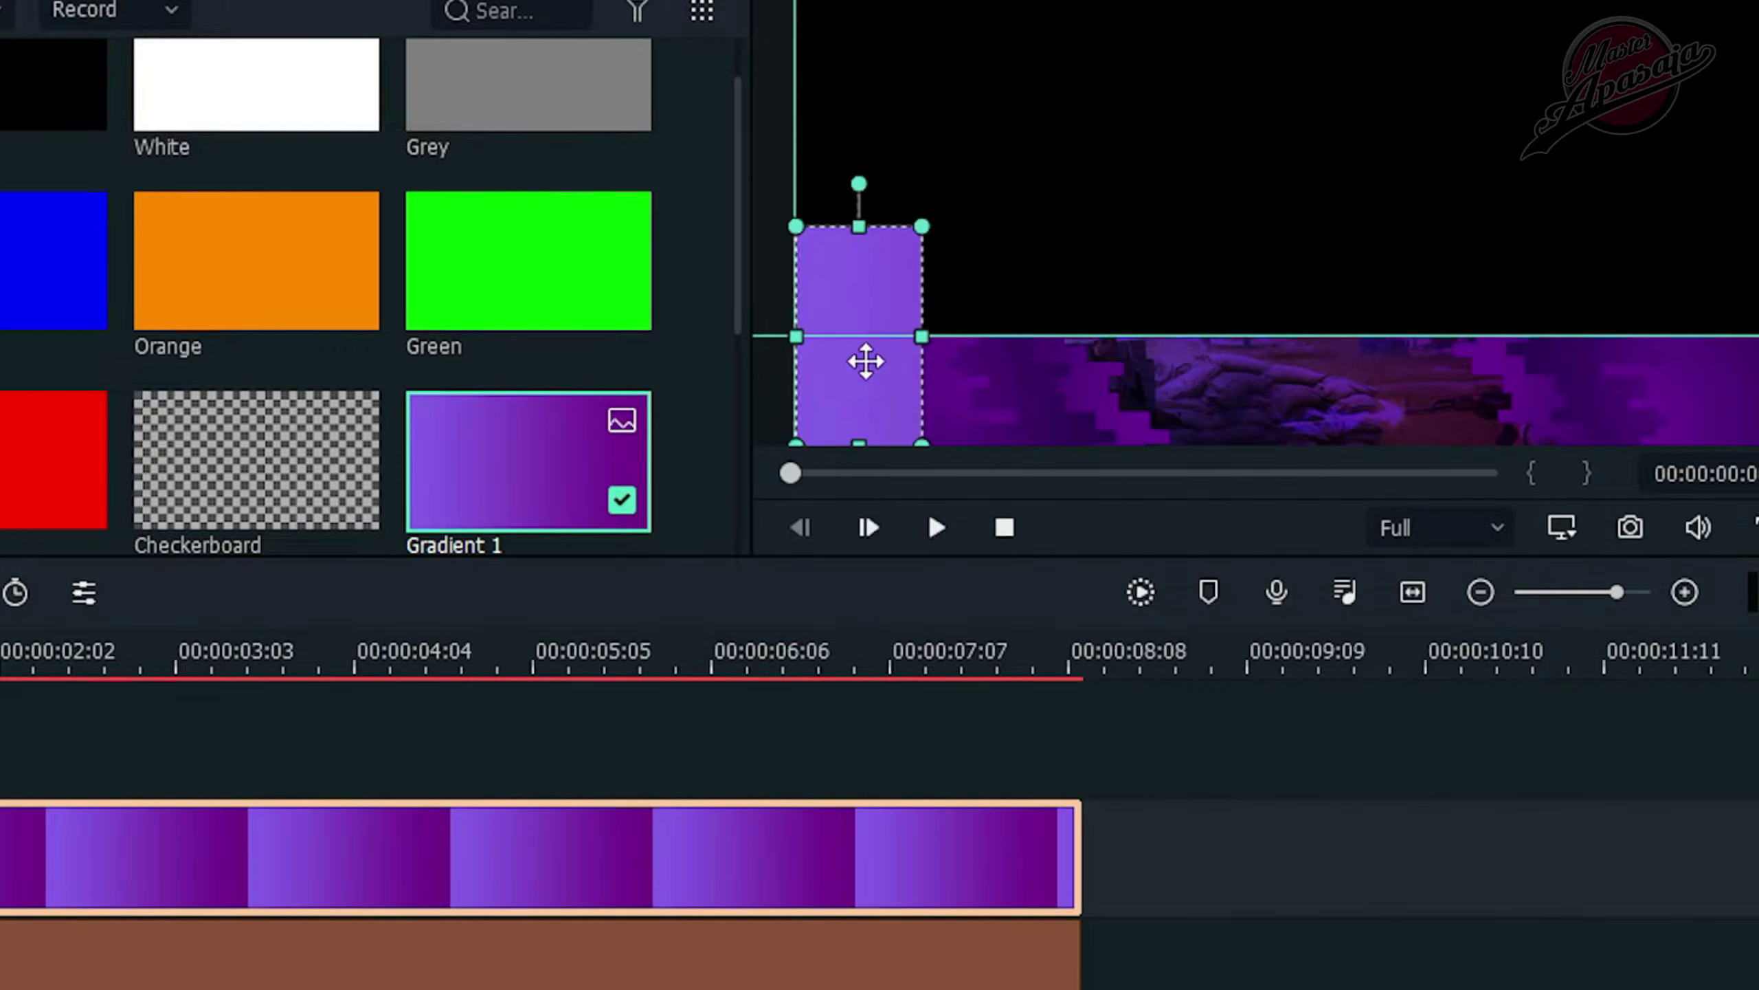
pyautogui.moveTo(922, 224); pyautogui.dragTo(856, 389)
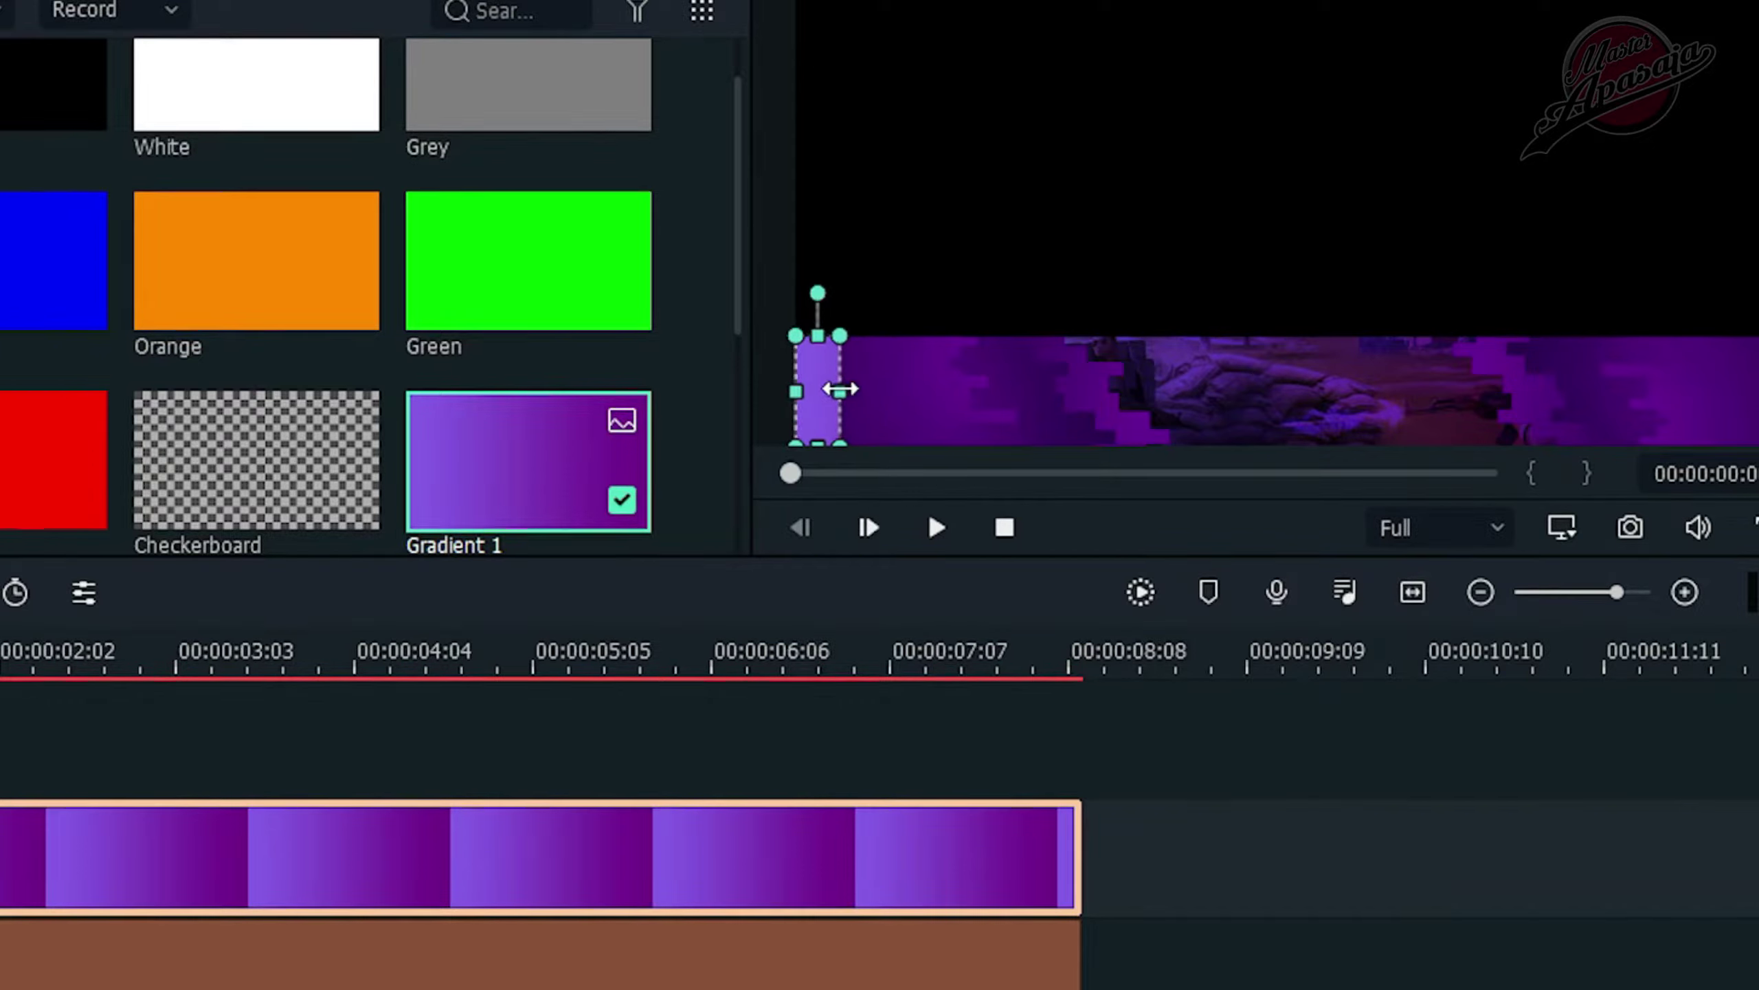
pyautogui.click(1049, 212)
pyautogui.click(827, 418)
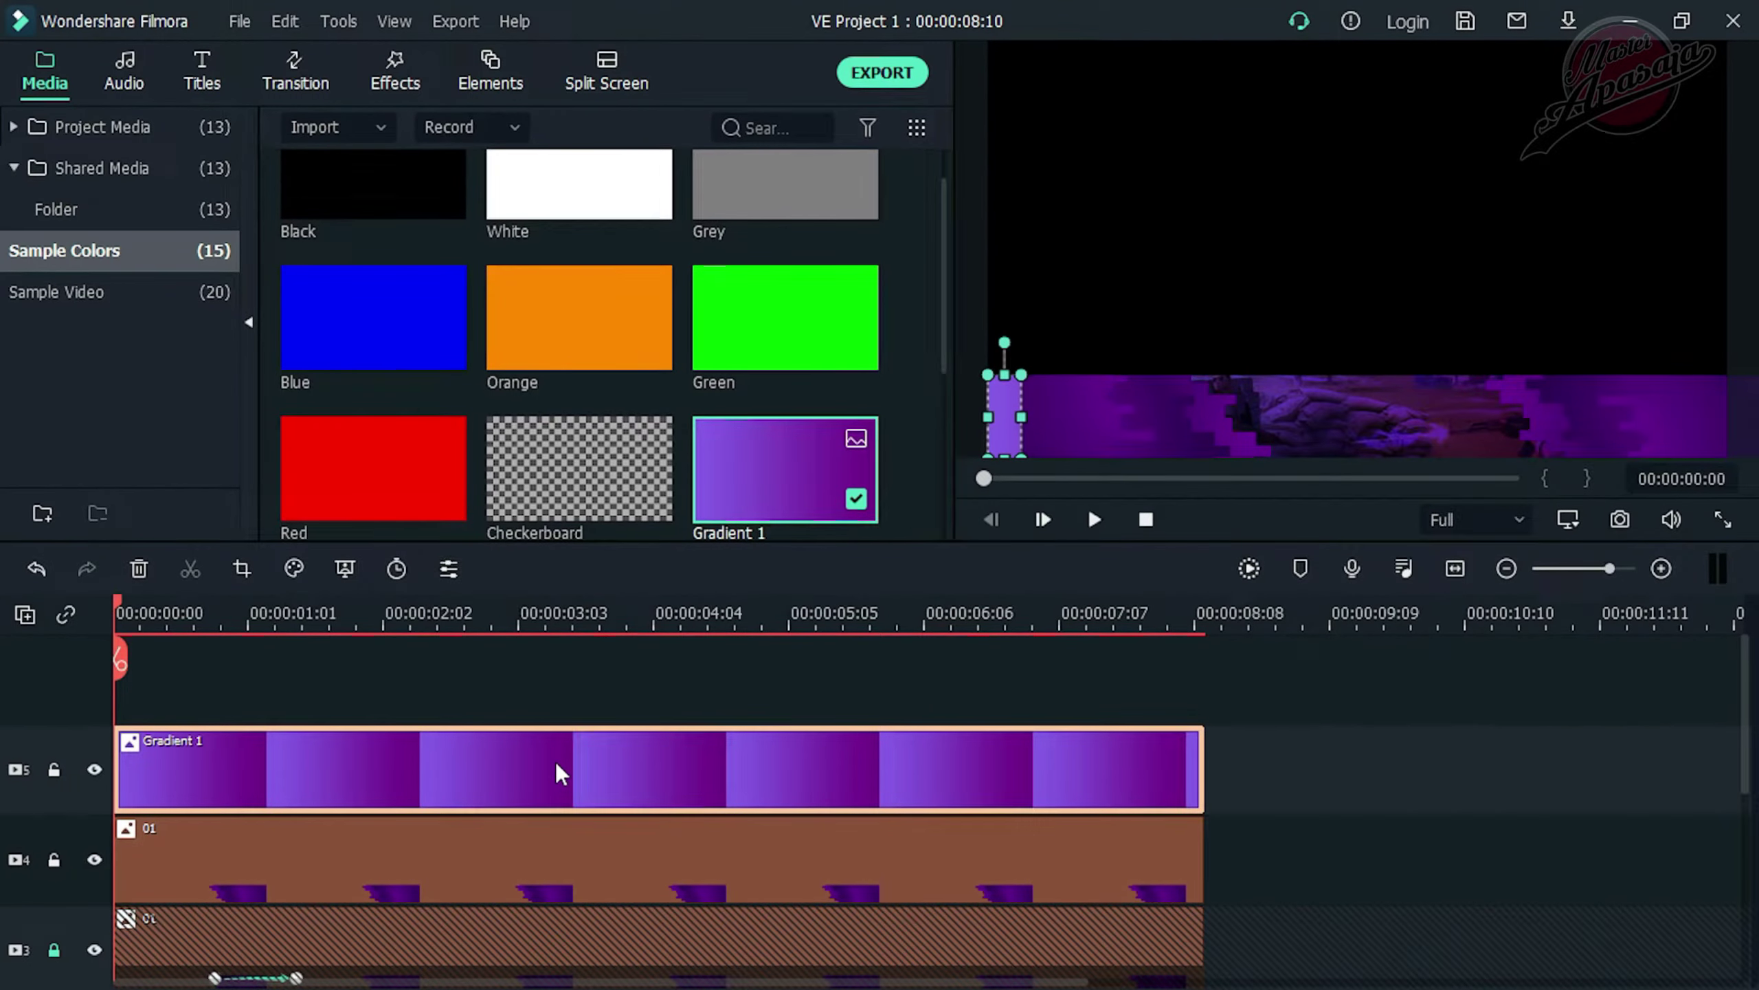
# Set the gradient strip's blending mode to Linear Dodge
pyautogui.rightClick(555, 762)
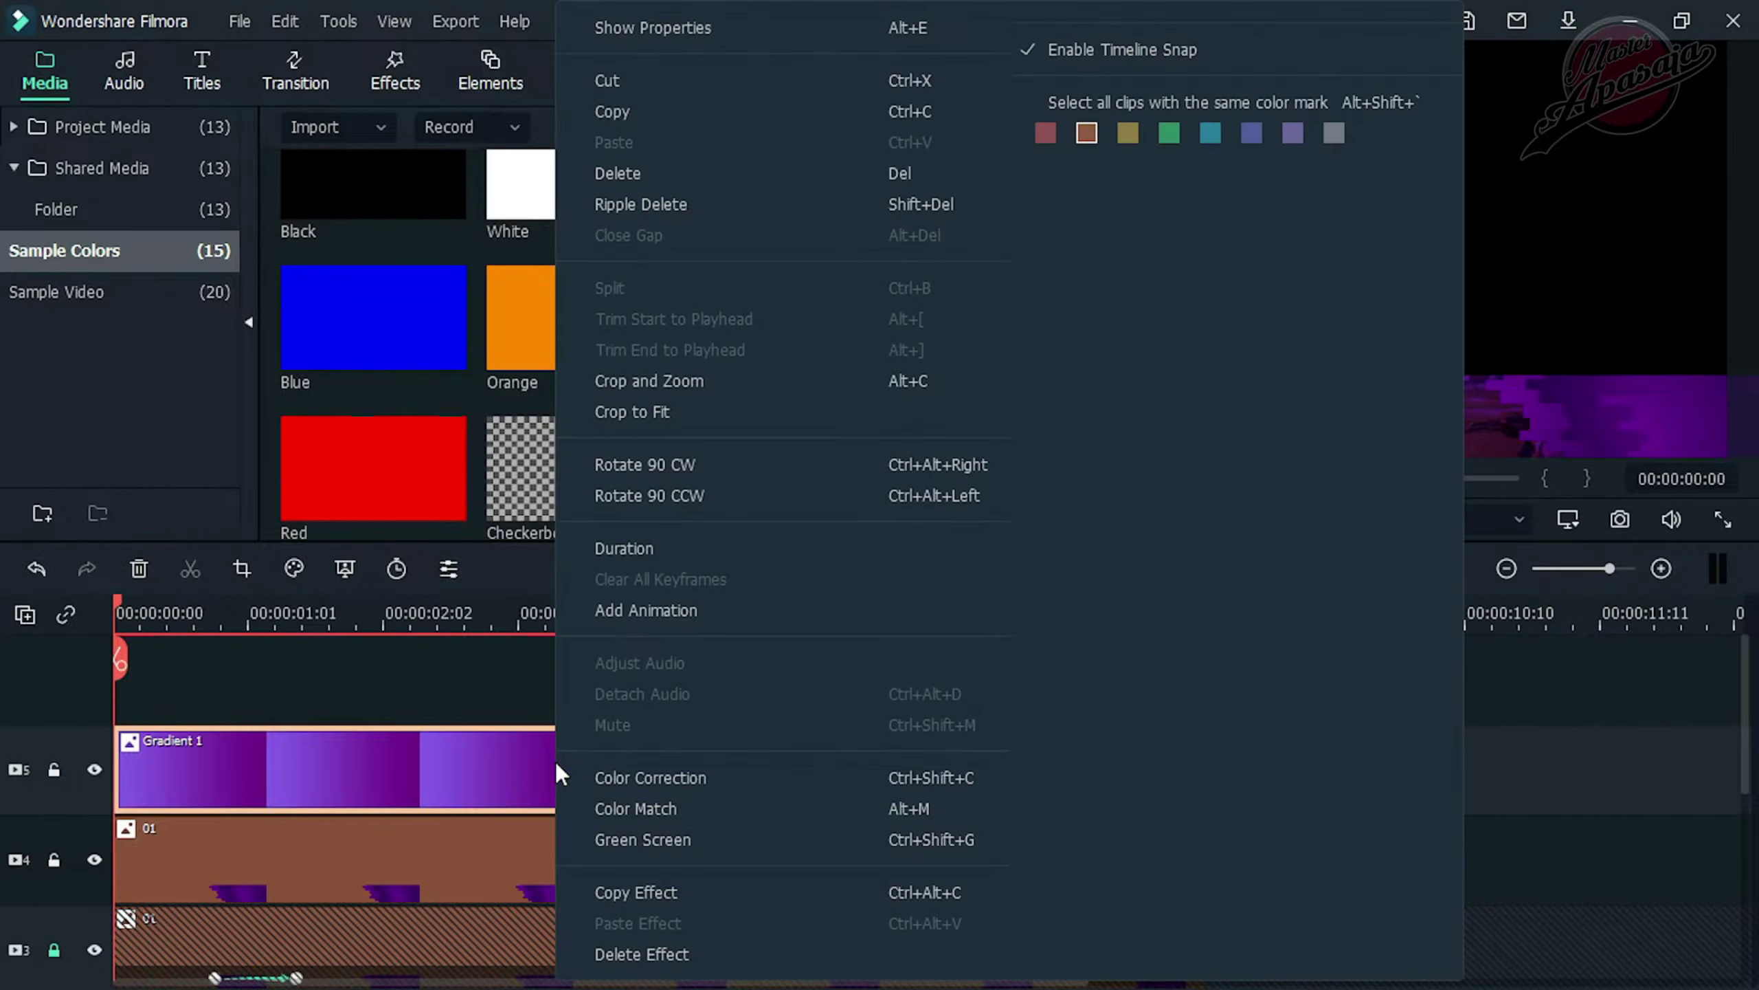
pyautogui.click(789, 31)
pyautogui.click(34, 43)
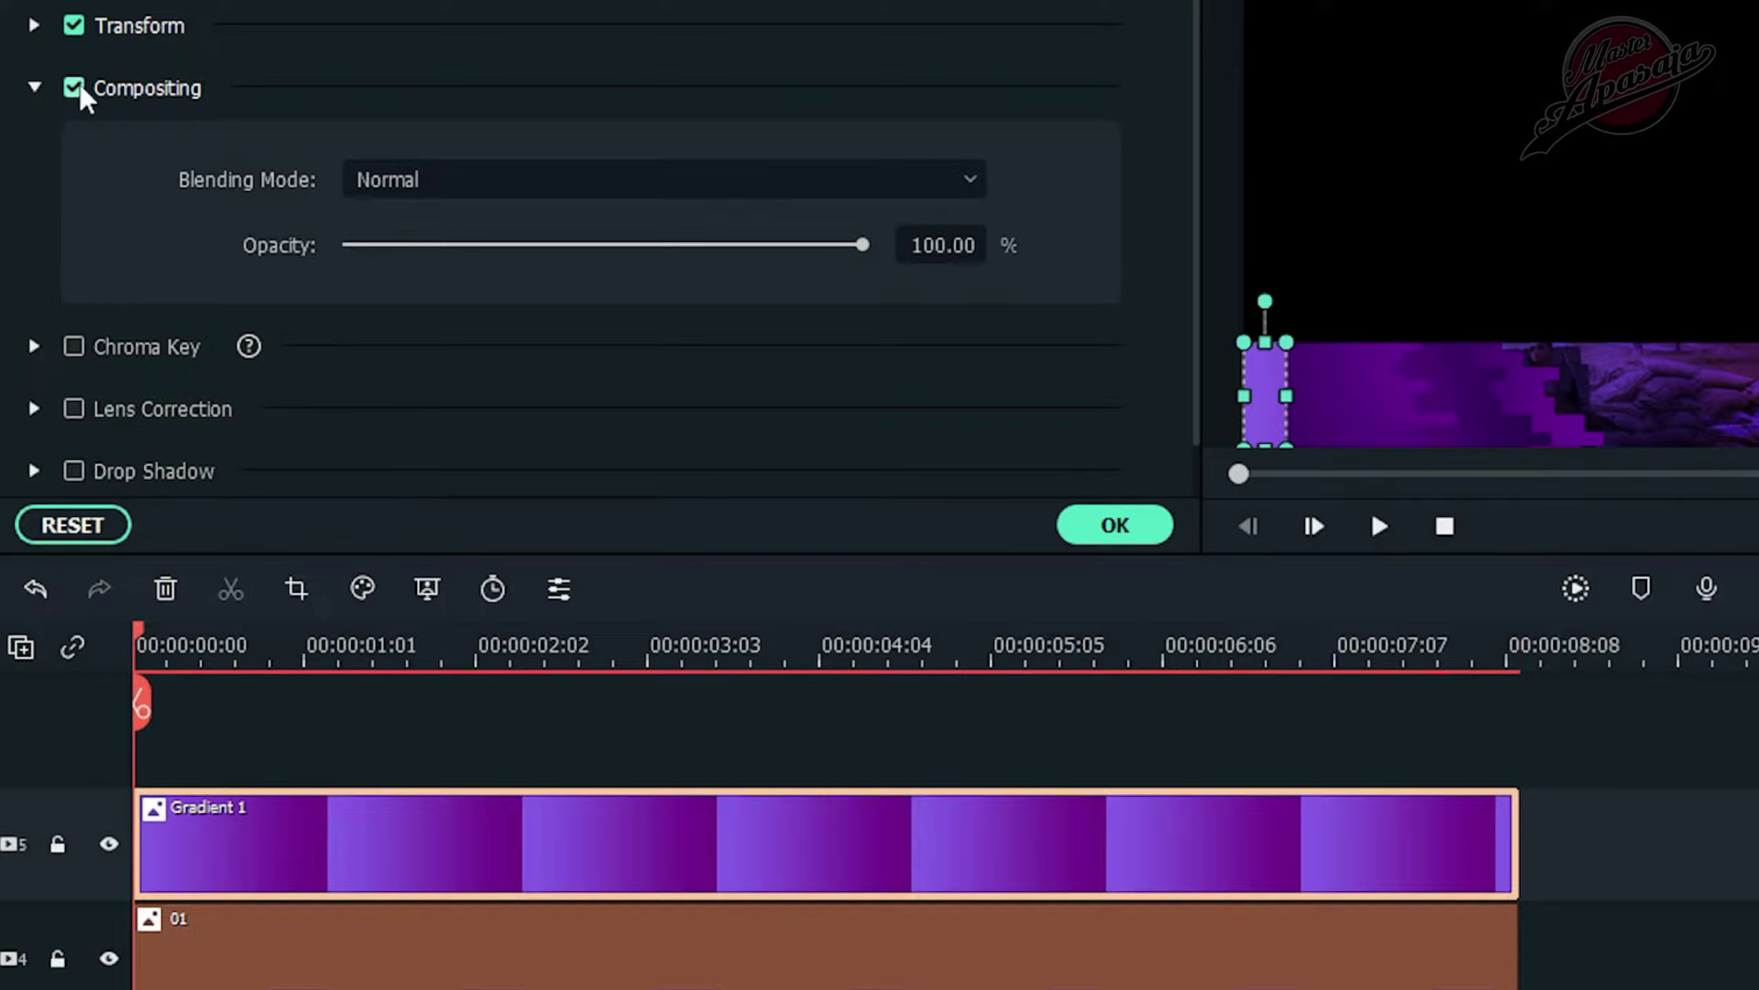
pyautogui.click(589, 193)
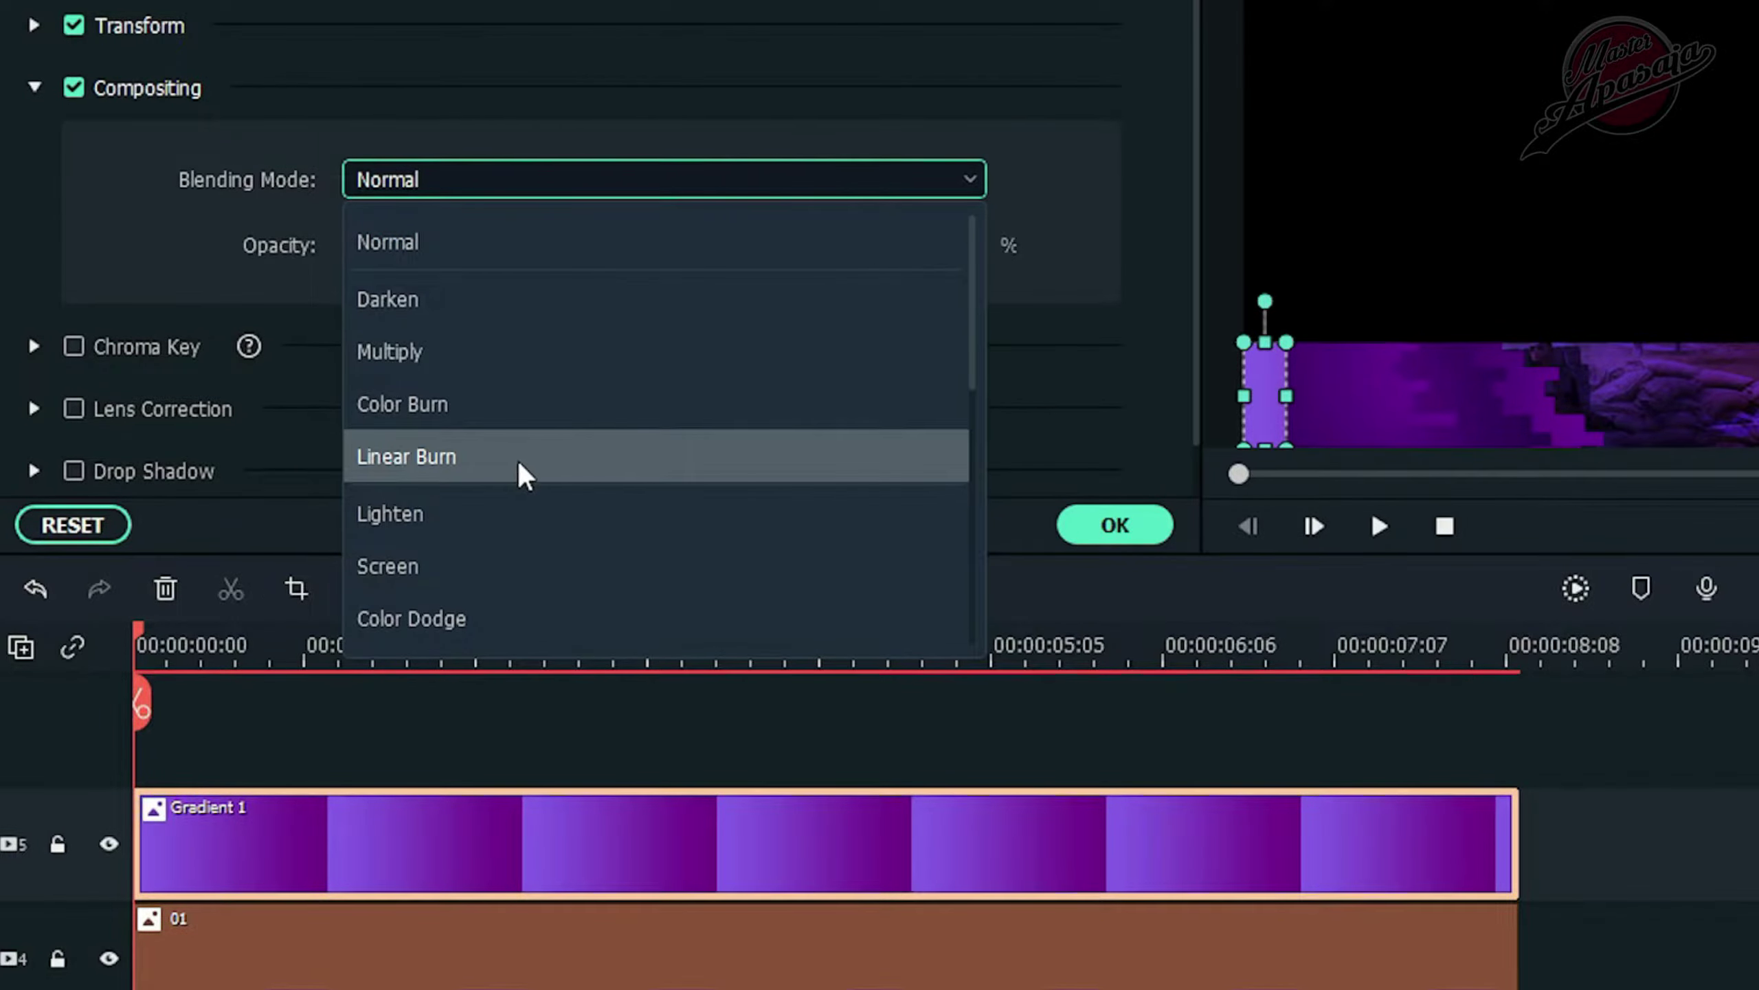
pyautogui.scroll(-5, 686, 489)
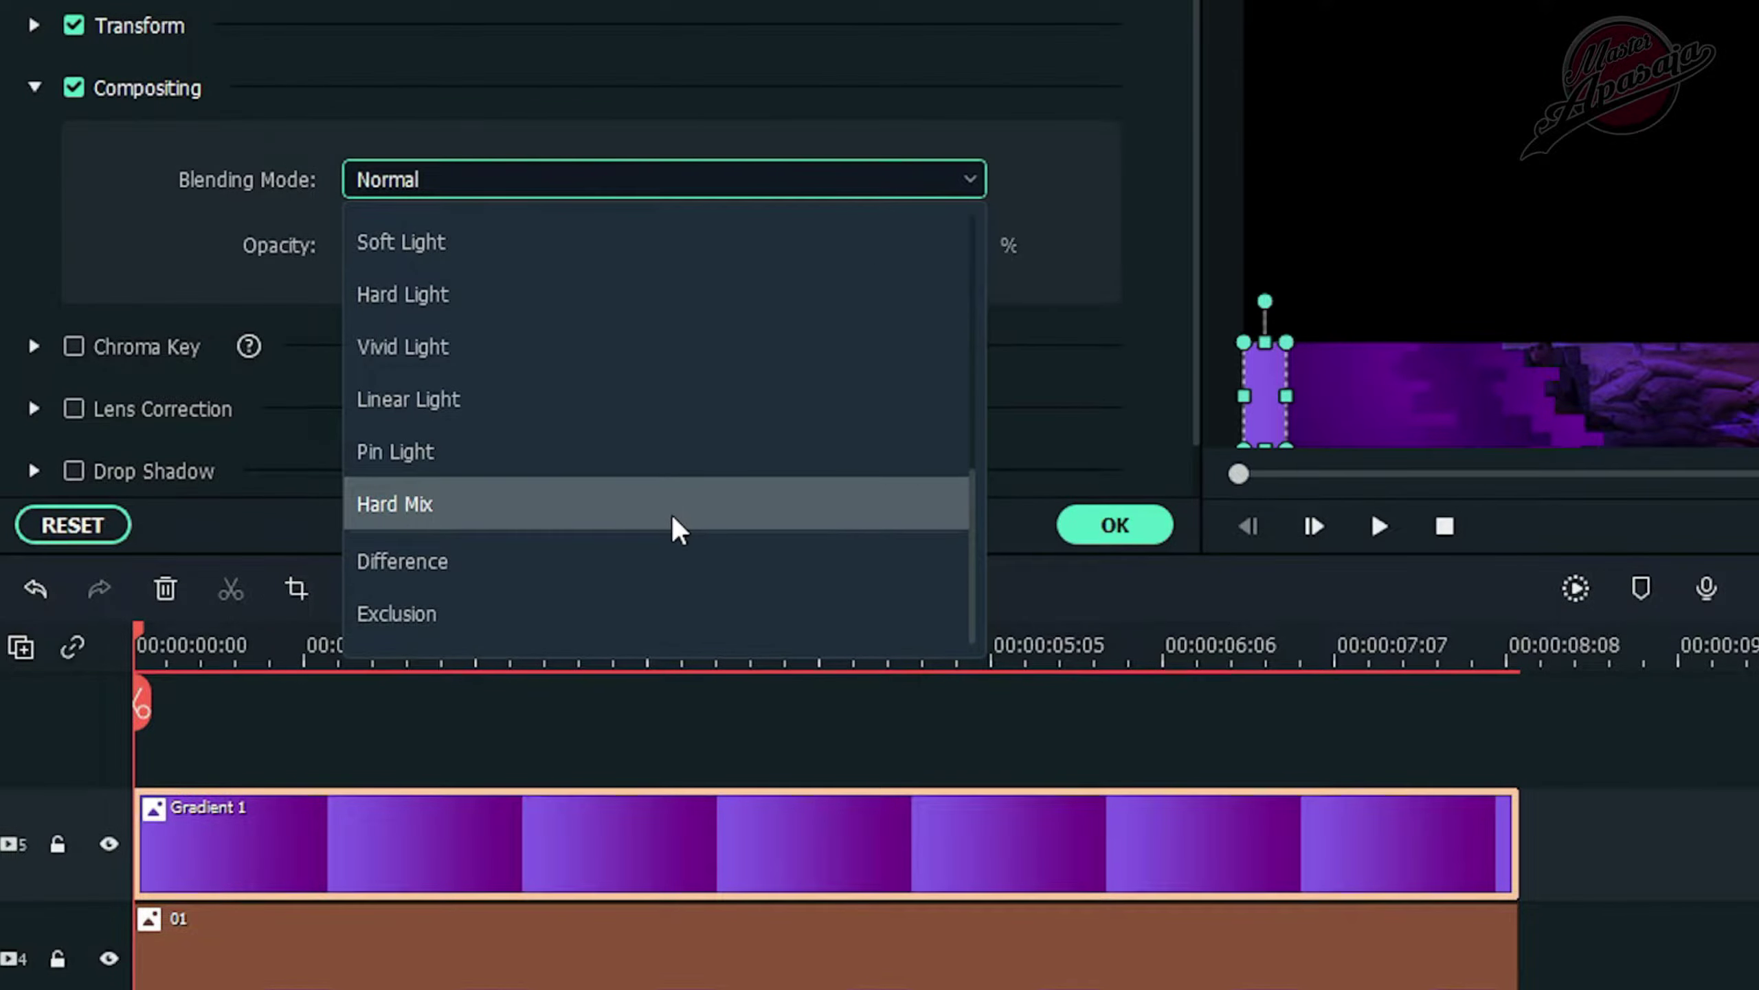
pyautogui.scroll(5, 671, 514)
pyautogui.click(503, 460)
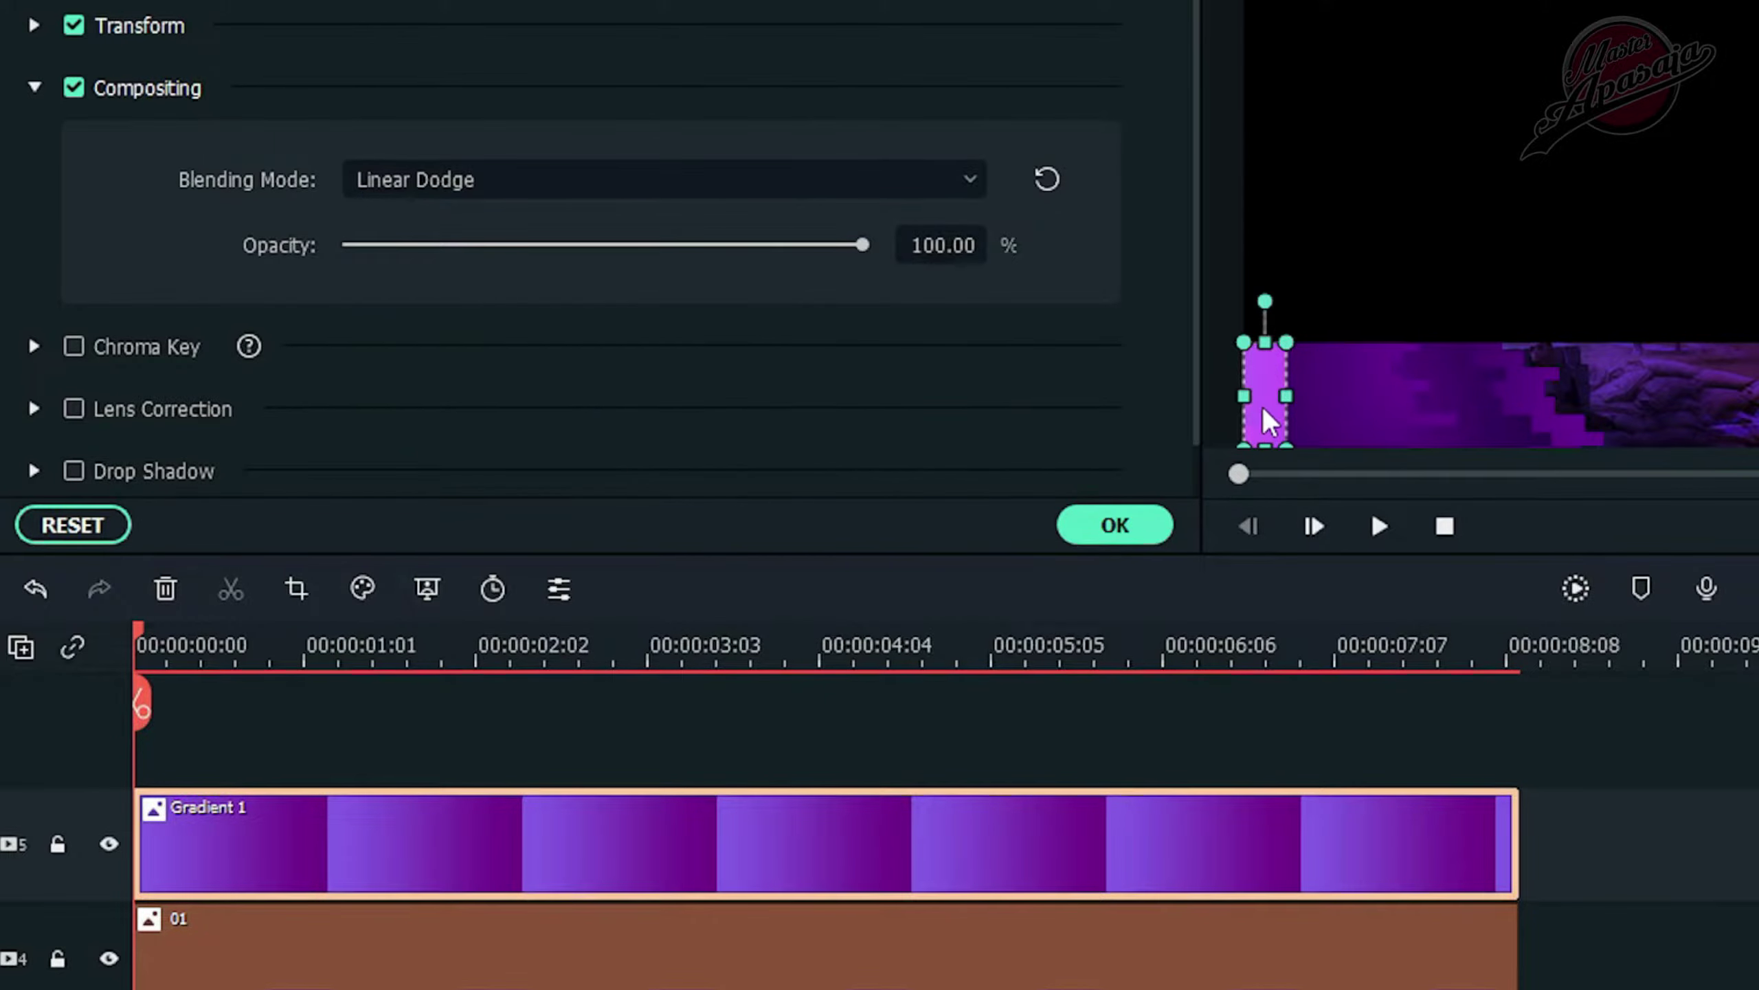
pyautogui.click(1116, 521)
pyautogui.click(1390, 405)
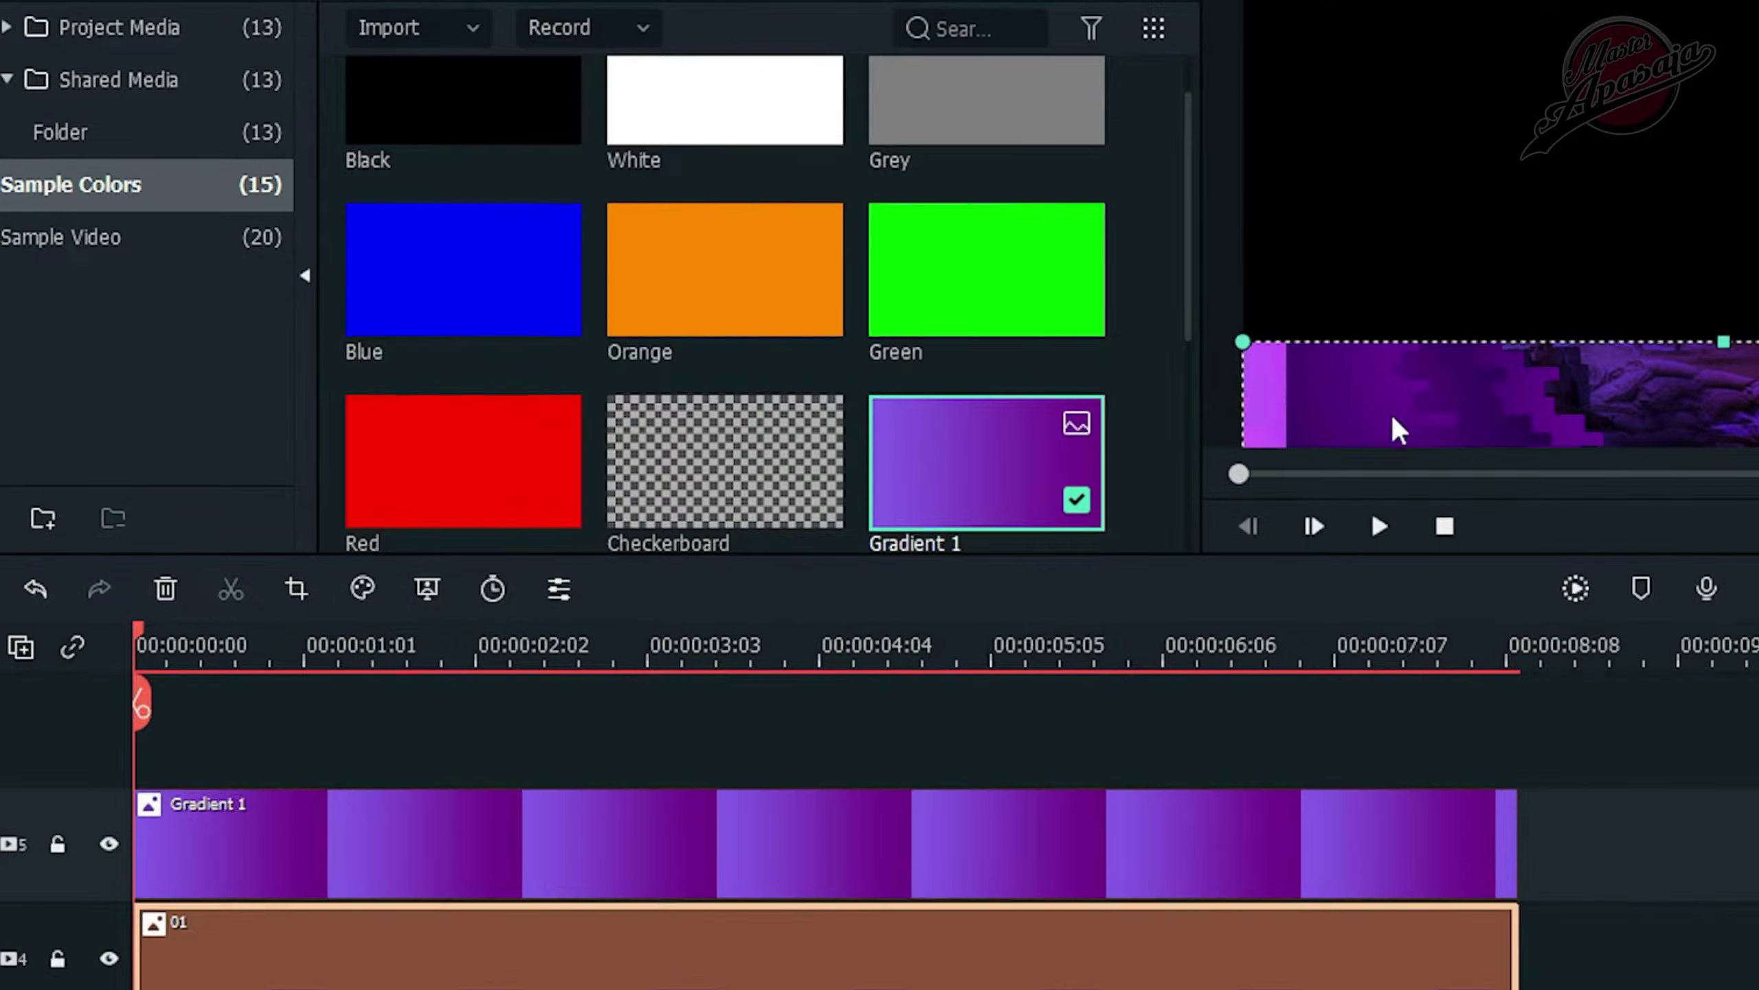
pyautogui.click(1269, 435)
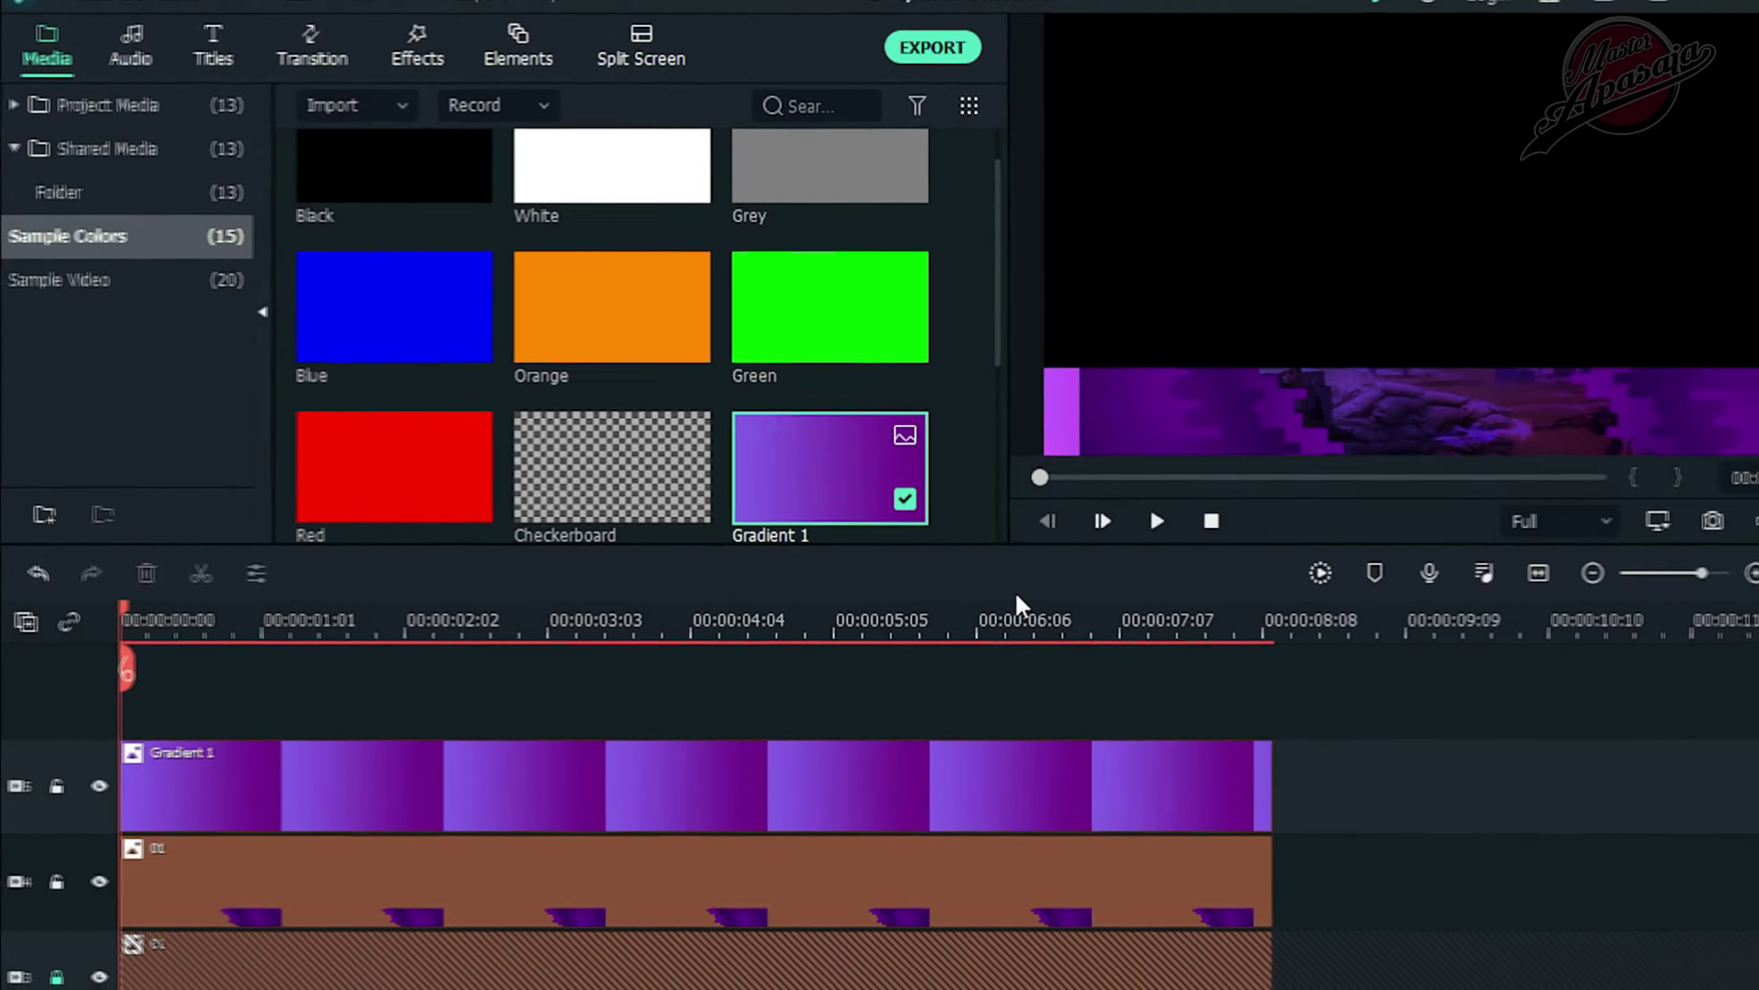
pyautogui.press('ctrl')
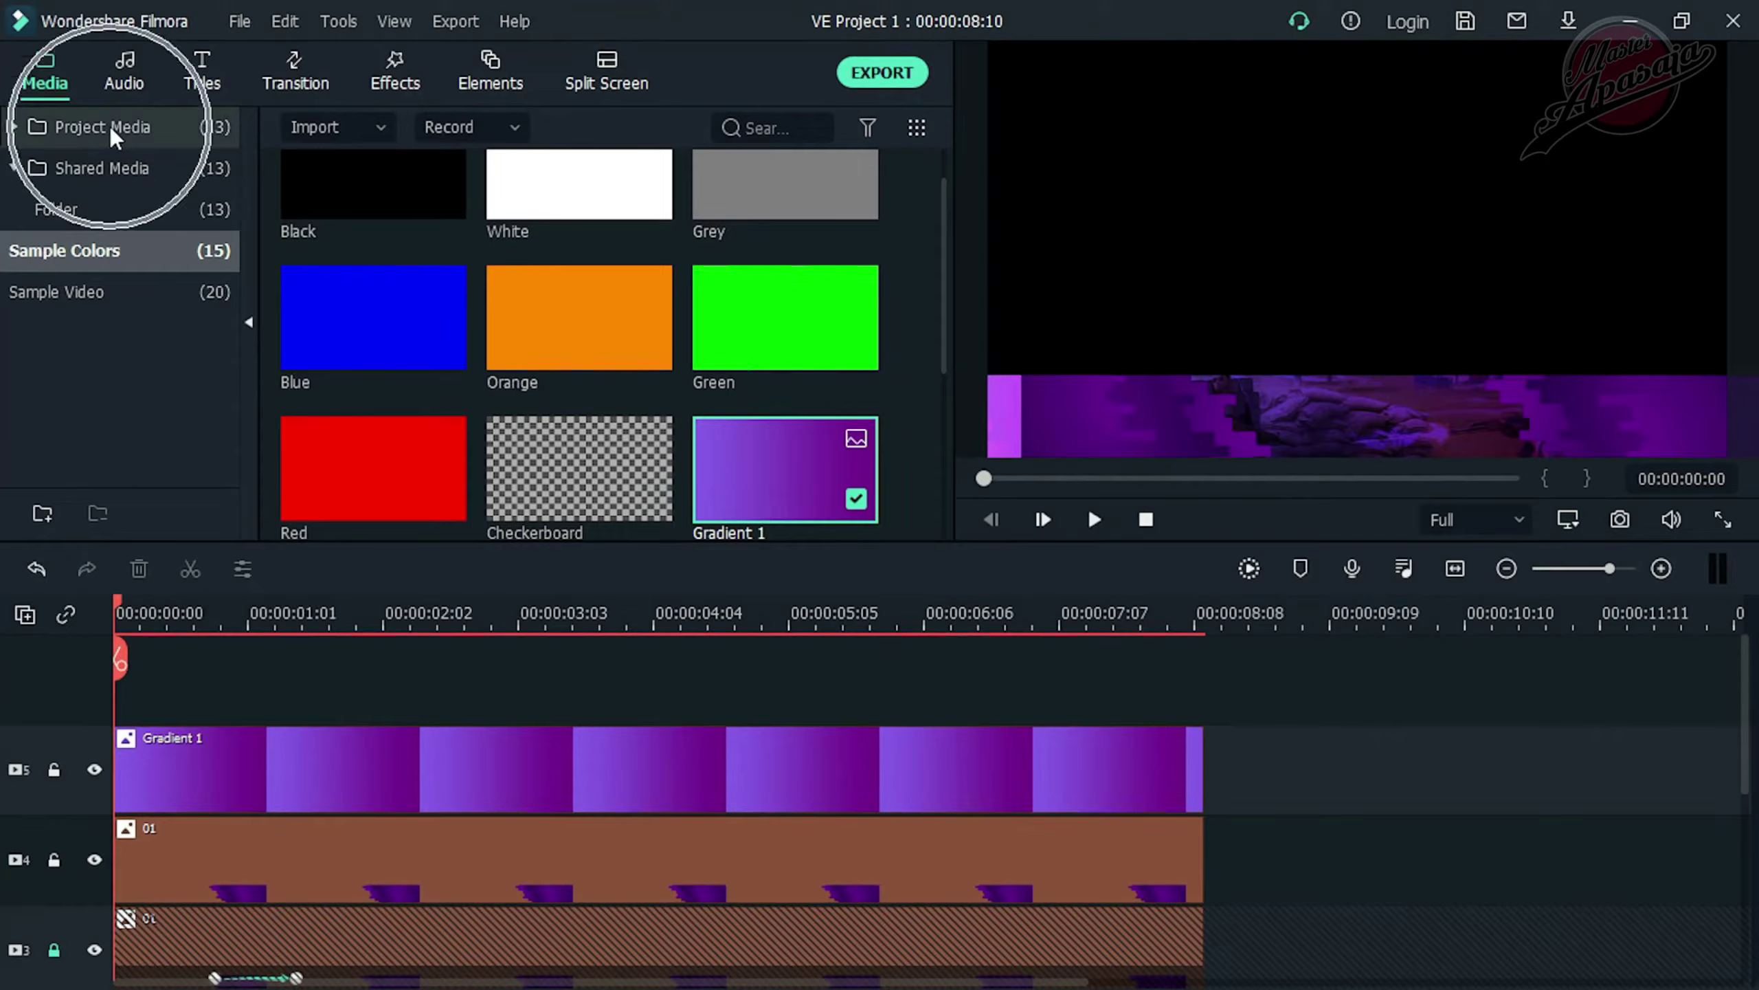
# Add the MASTER APASAJA video from the project media at the start of a new top track
pyautogui.click(110, 127)
pyautogui.scroll(-5, 692, 292)
pyautogui.scroll(2, 947, 366)
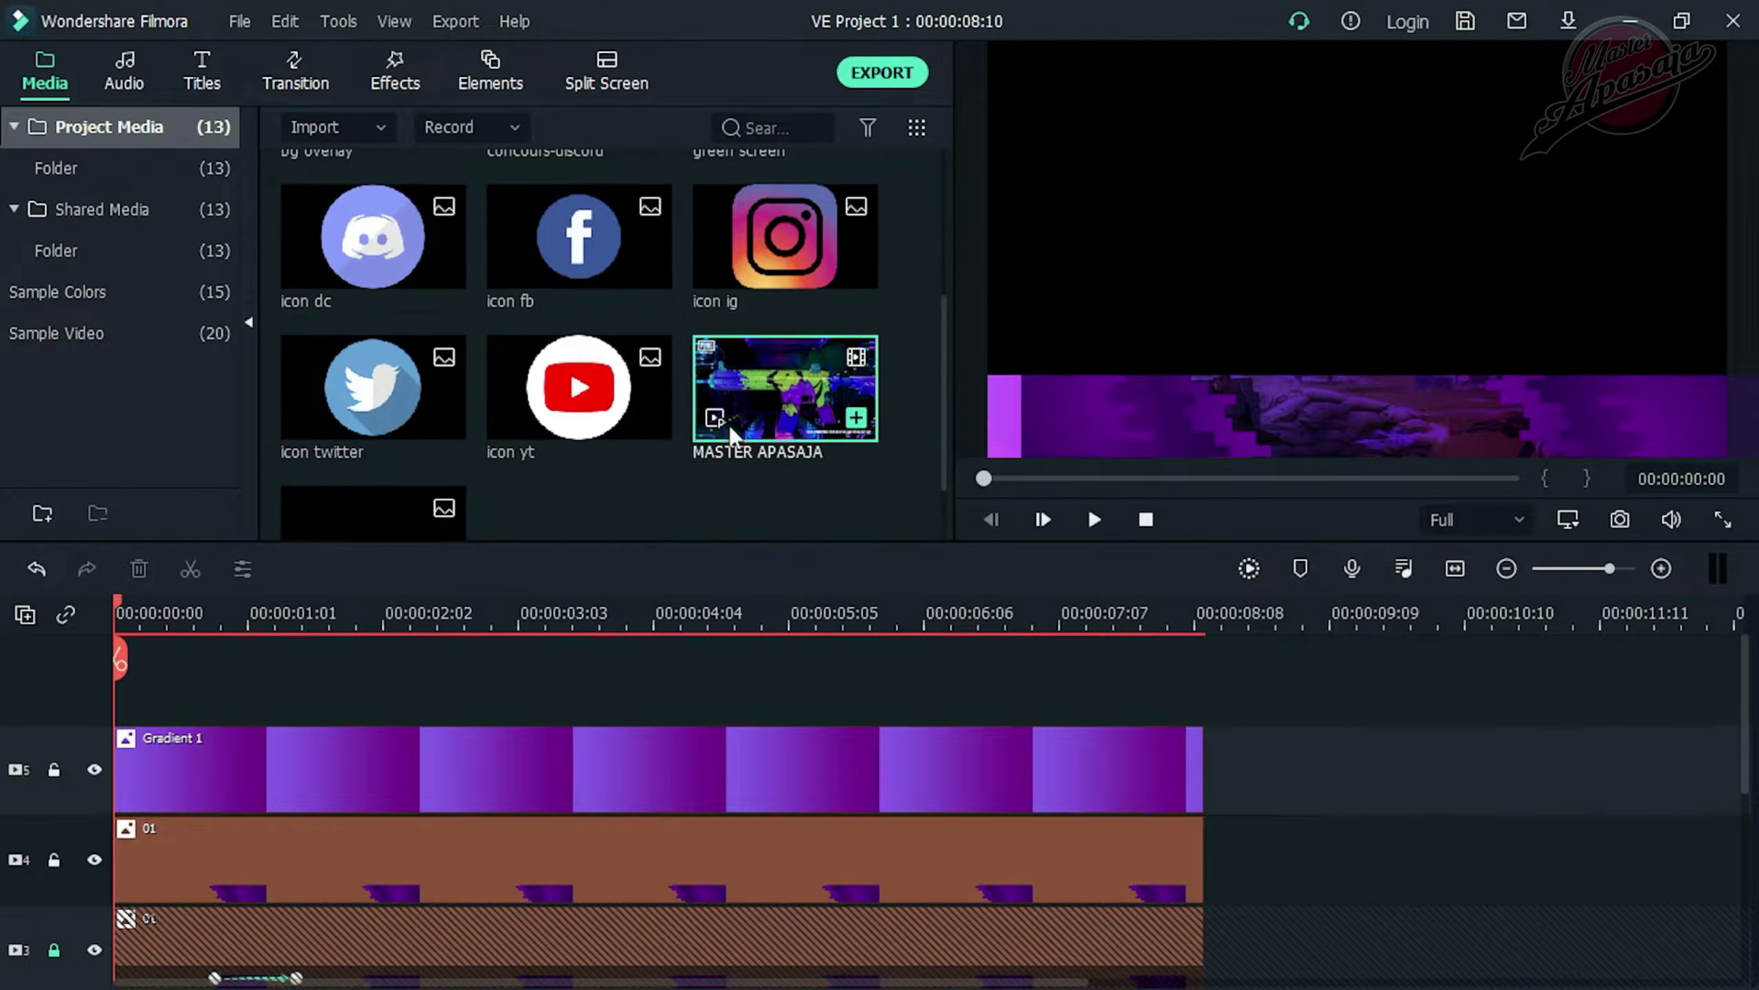
pyautogui.moveTo(728, 425); pyautogui.dragTo(120, 679)
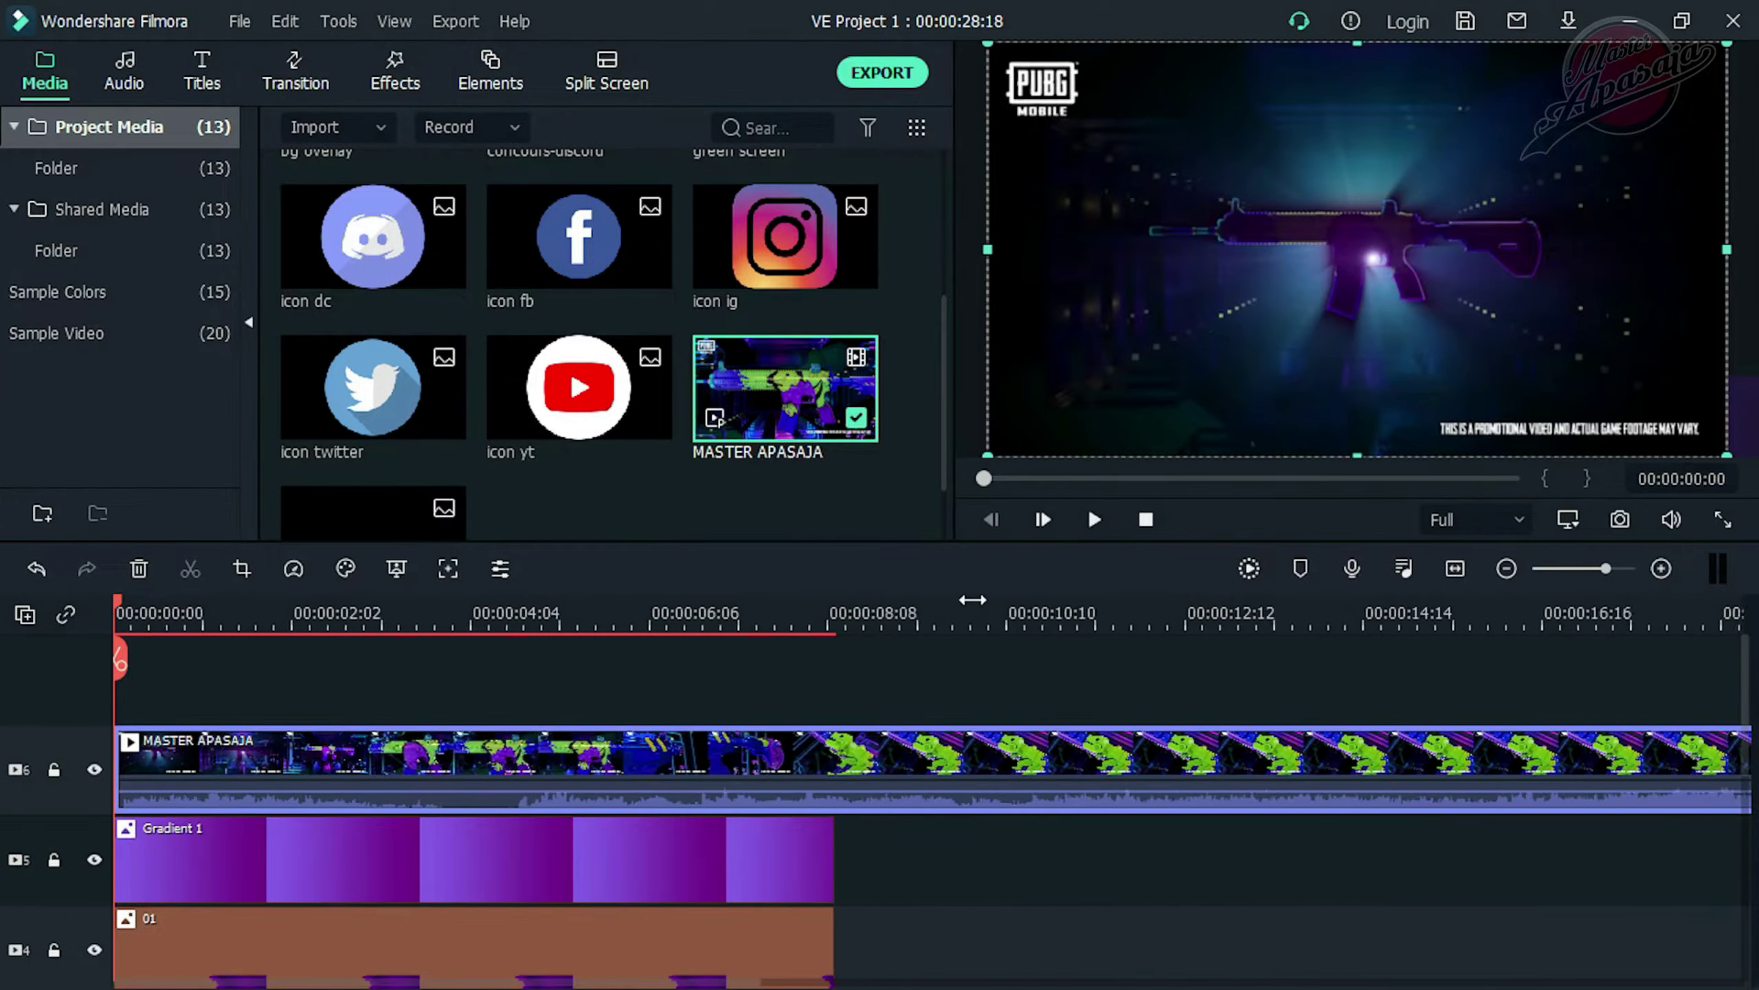
pyautogui.moveTo(973, 599); pyautogui.dragTo(591, 608)
pyautogui.scroll(-5, 712, 637)
pyautogui.scroll(5, 734, 647)
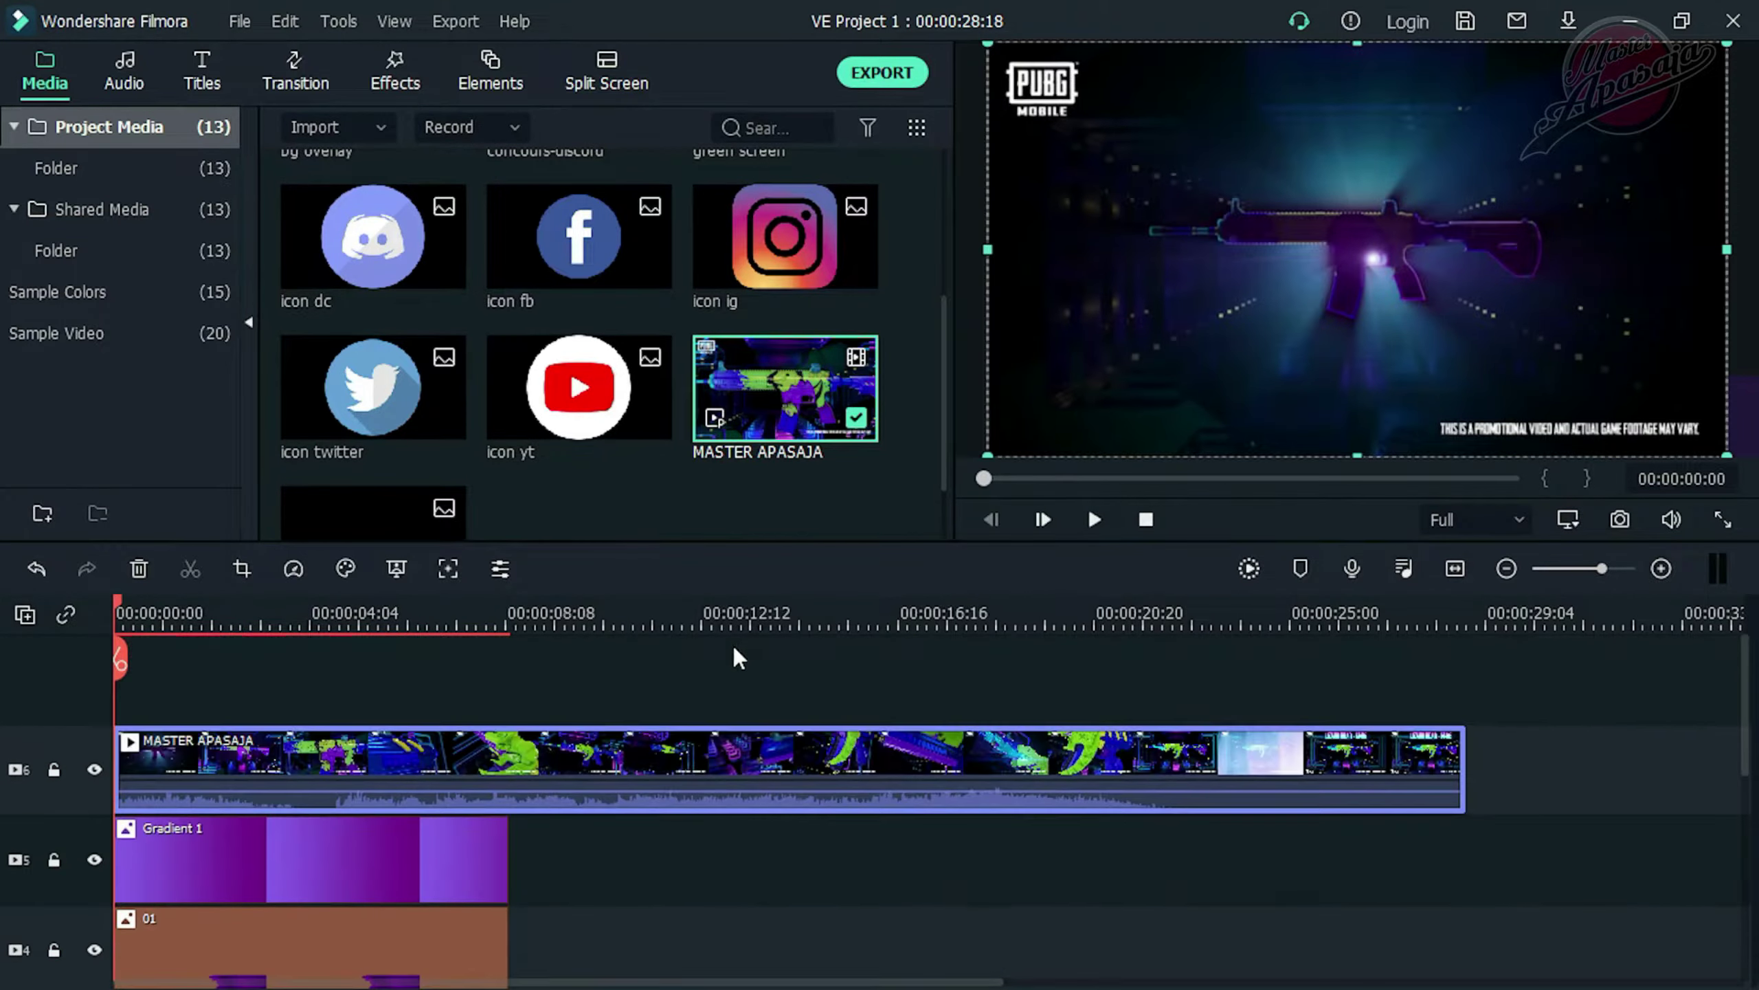
# Lower the MASTER APASAJA clip's audio to silence and play the video briefly
pyautogui.scroll(-1, 734, 647)
pyautogui.moveTo(708, 750); pyautogui.dragTo(526, 770)
pyautogui.press('space')
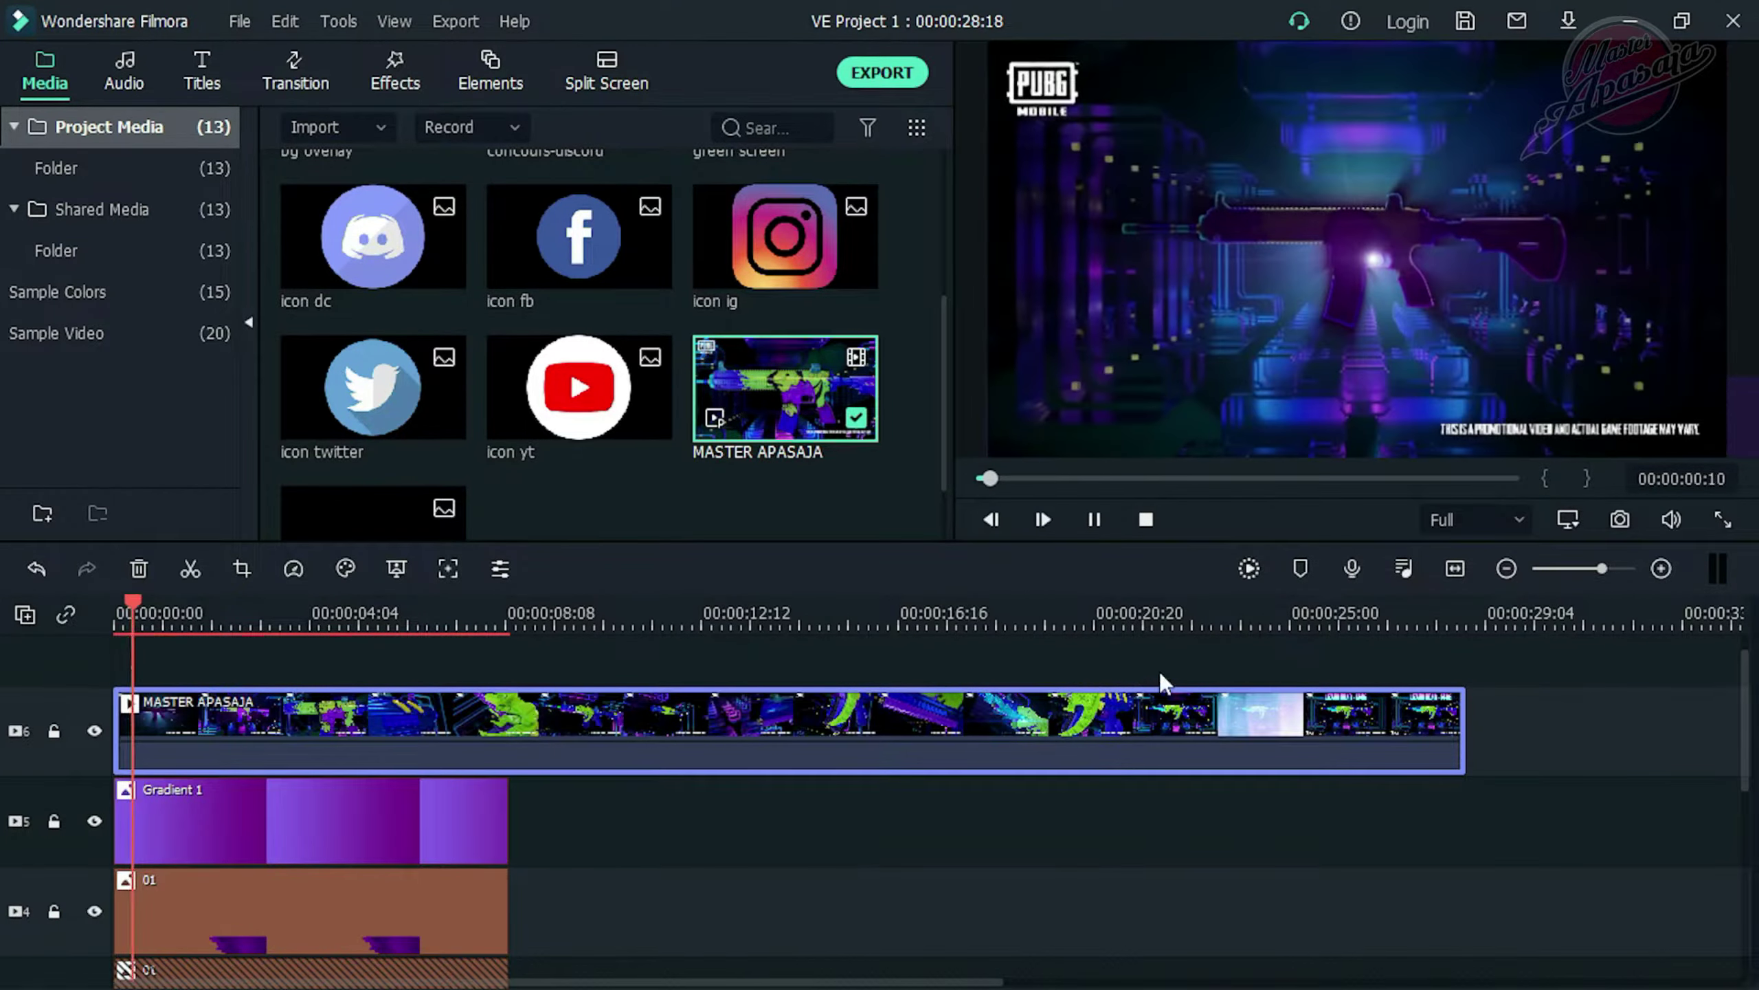
# Crop the MASTER APASAJA video to a custom area of about 996 × 491 around the gun, excluding the logo and disclaimer text
pyautogui.rightClick(278, 717)
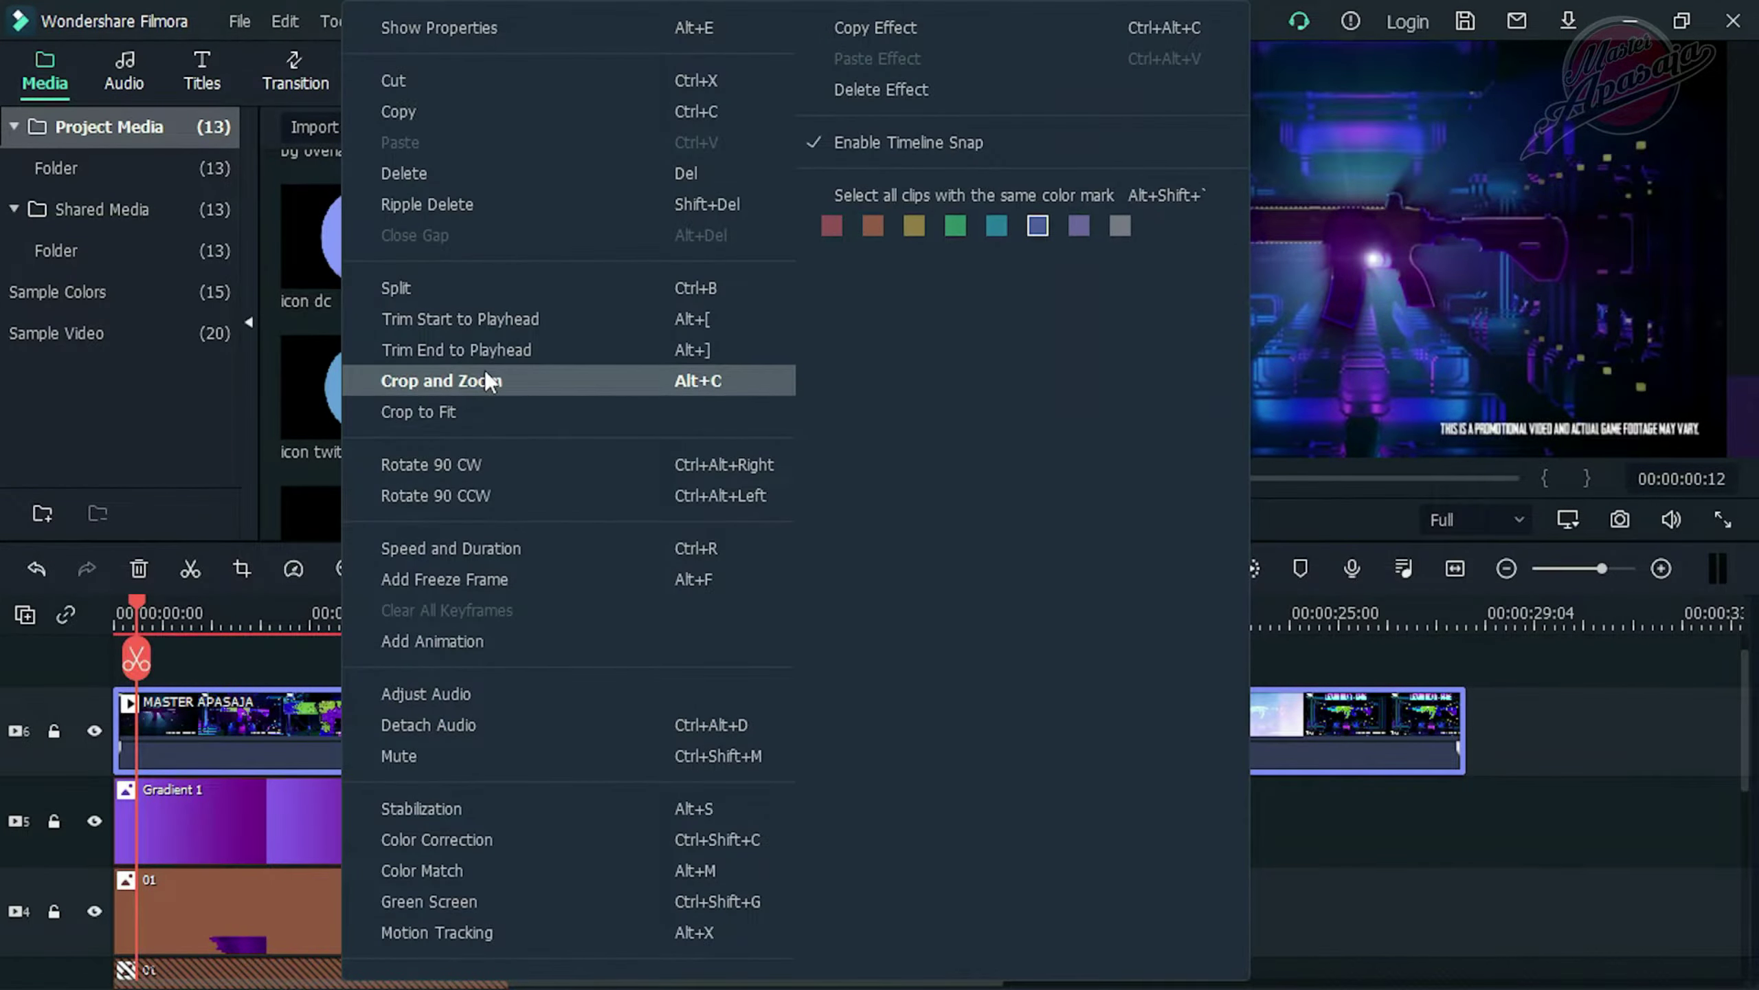
pyautogui.click(484, 381)
pyautogui.click(506, 754)
pyautogui.click(489, 707)
pyautogui.moveTo(378, 139); pyautogui.dragTo(492, 271)
pyautogui.moveTo(1380, 685); pyautogui.dragTo(1254, 601)
pyautogui.moveTo(872, 273); pyautogui.dragTo(872, 230)
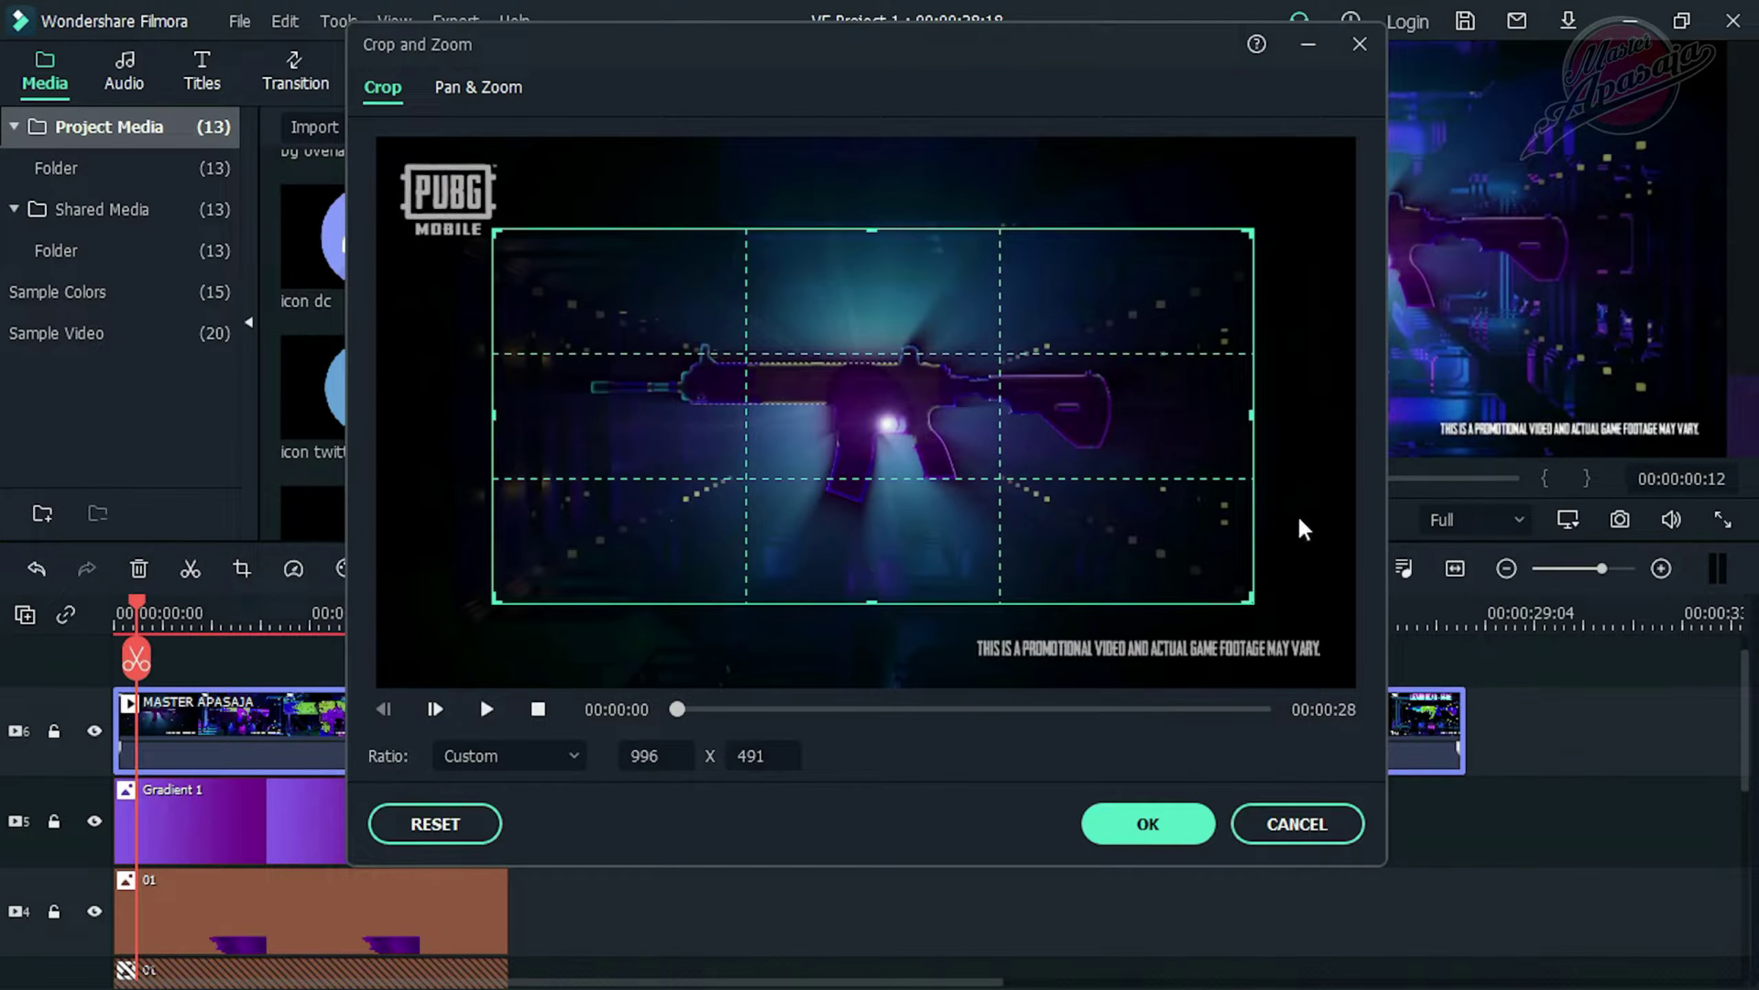
pyautogui.click(1130, 841)
pyautogui.press('Return')
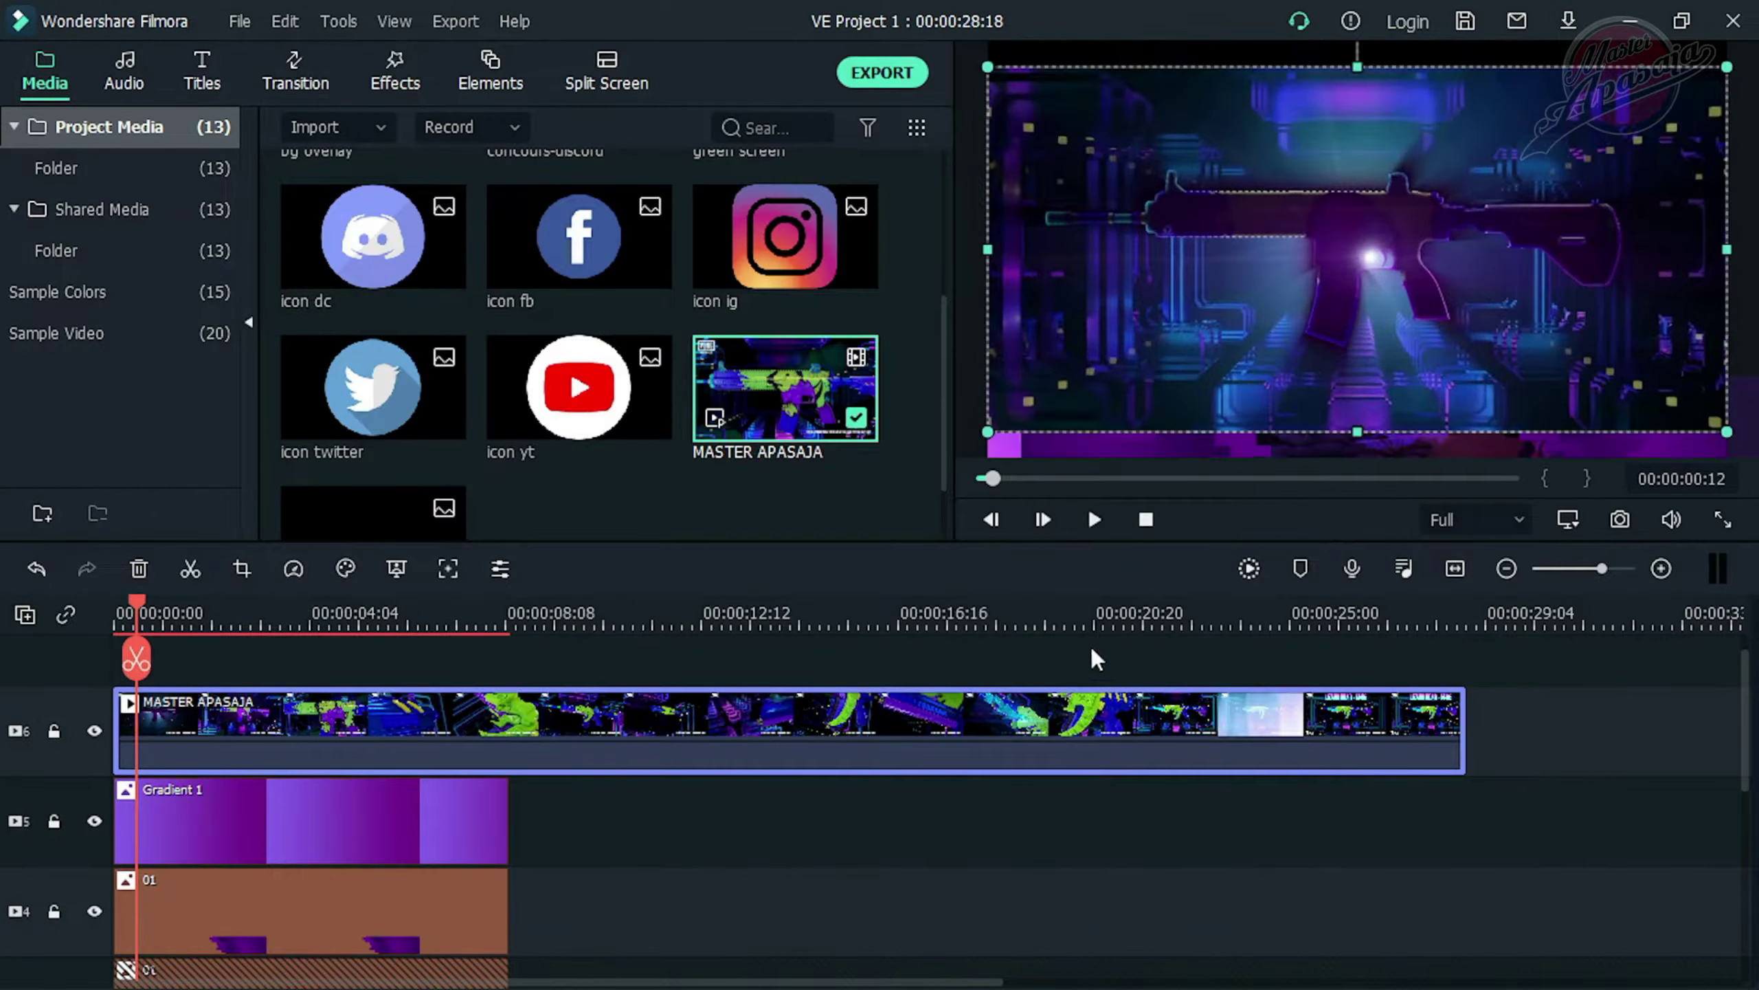
# Trim the end of the MASTER APASAJA clip to match the other clips and play it from the start
pyautogui.click(119, 622)
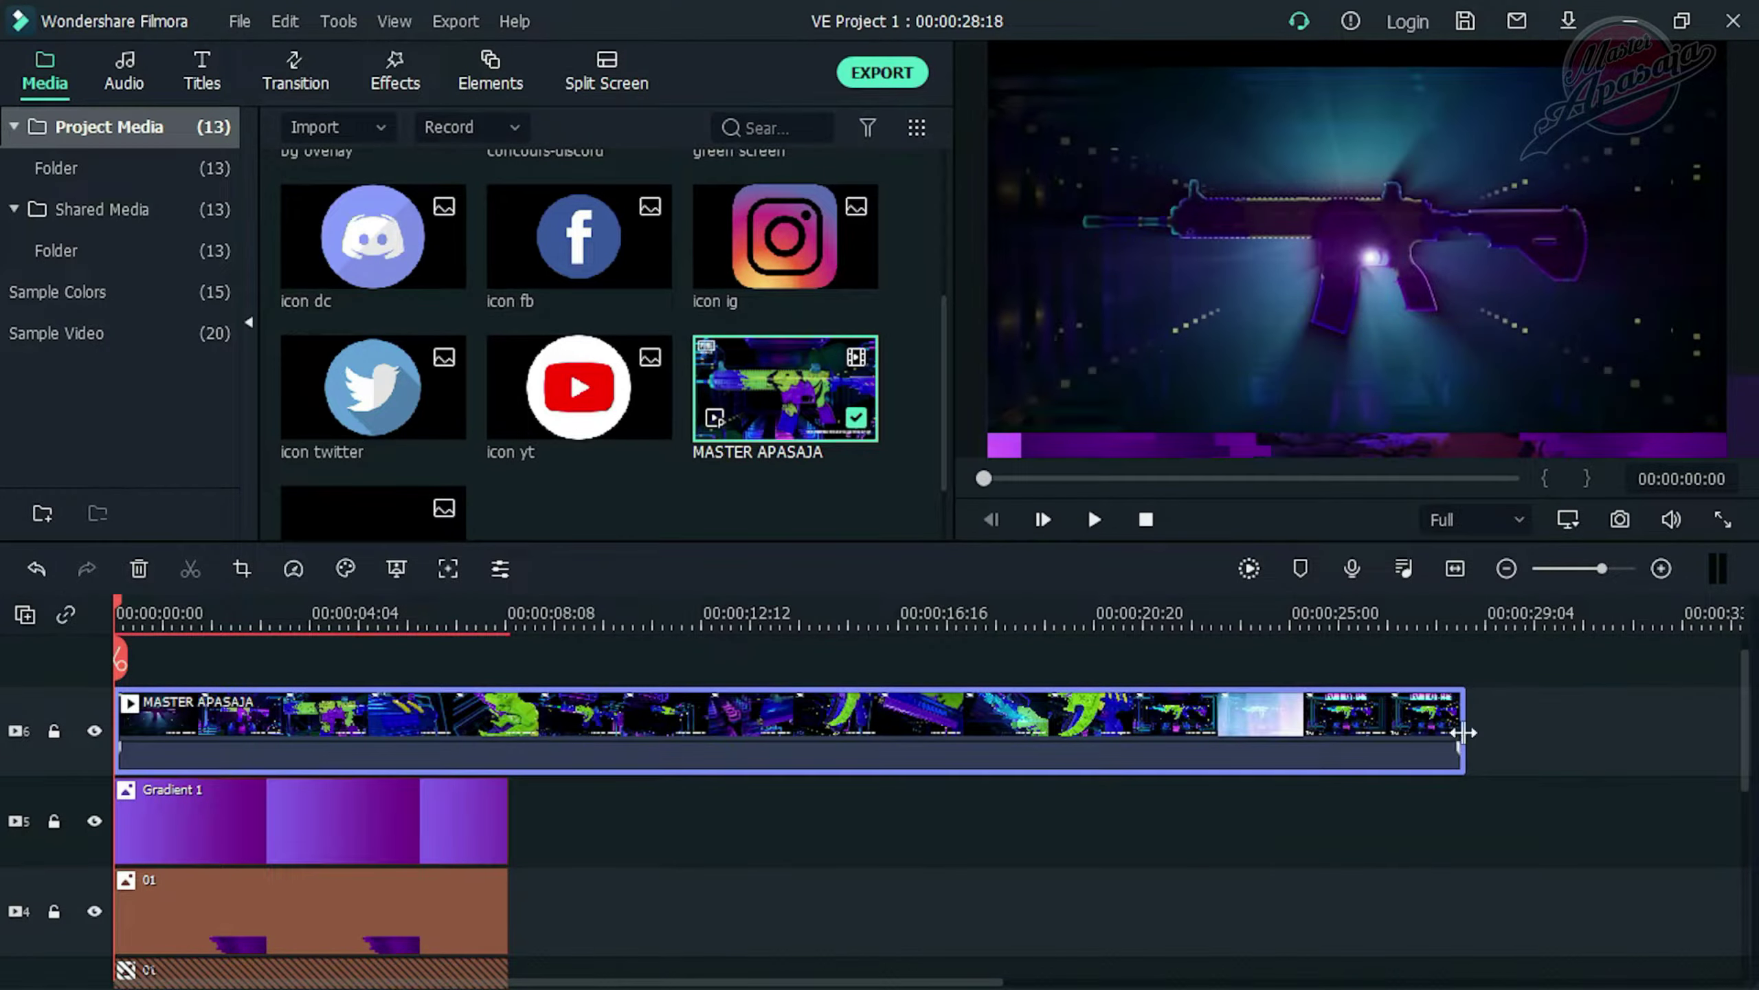
pyautogui.moveTo(1463, 732); pyautogui.dragTo(508, 707)
pyautogui.moveTo(326, 612); pyautogui.dragTo(605, 613)
pyautogui.press('space')
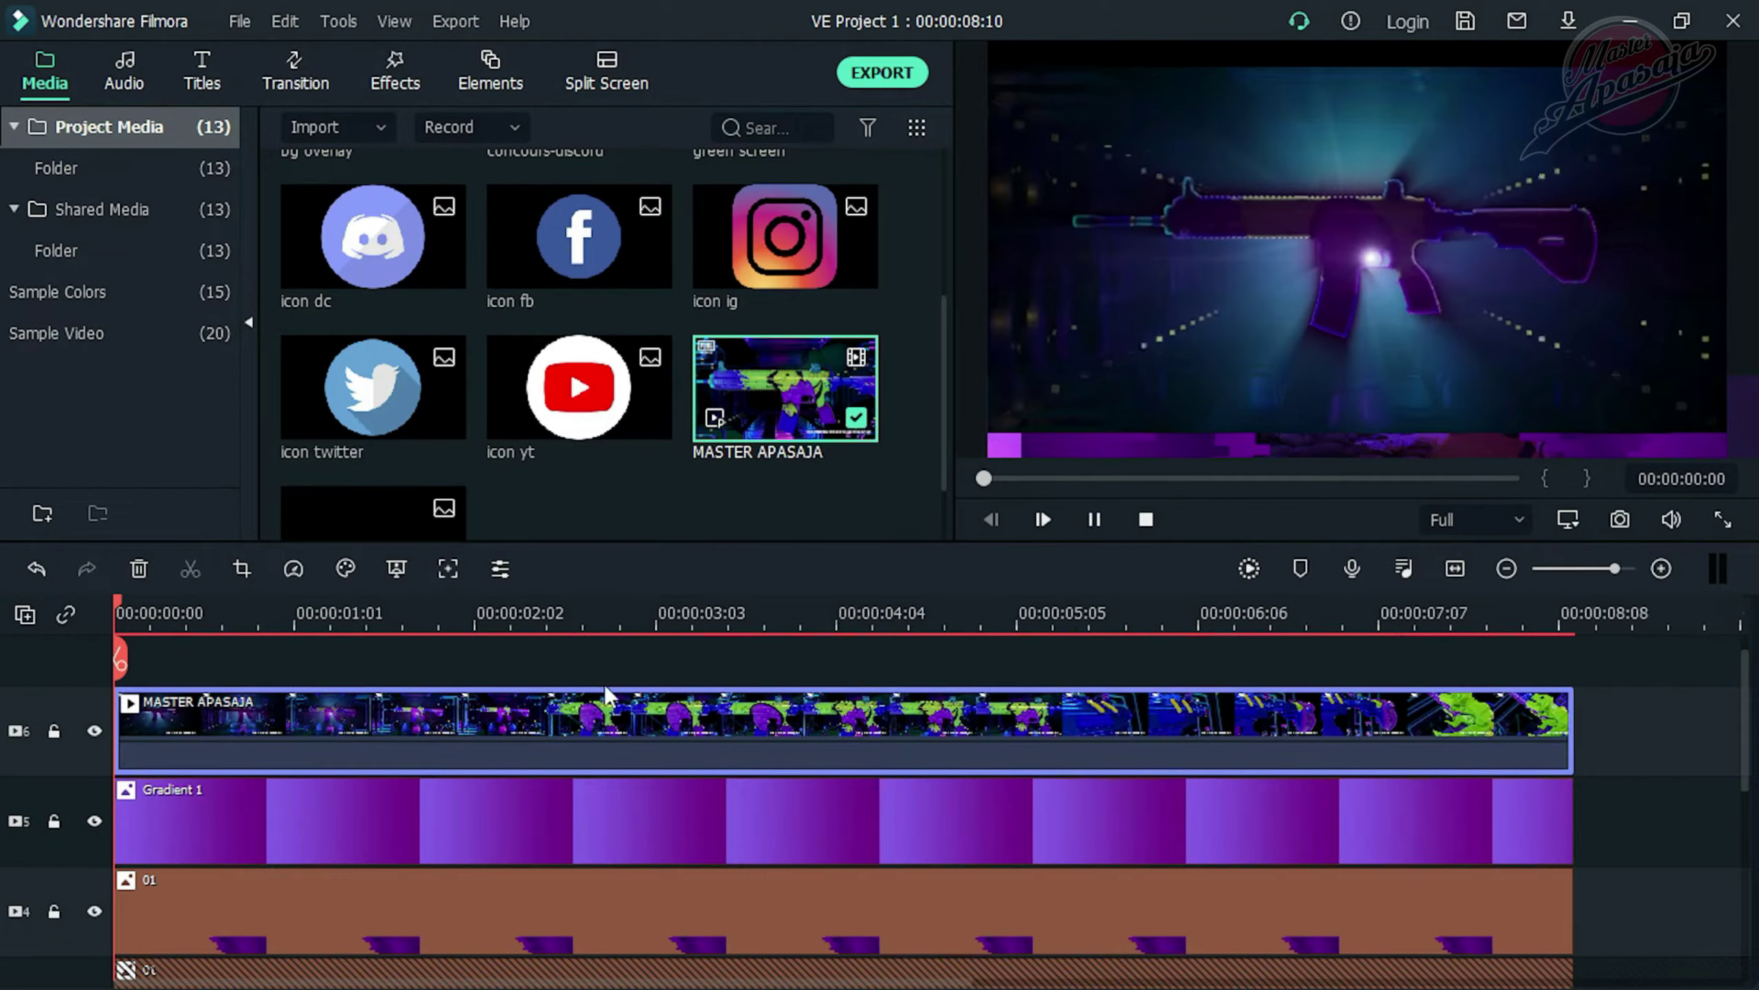
# Apply the Black&White color correction preset to the MASTER APASAJA clip
pyautogui.rightClick(551, 718)
pyautogui.click(668, 842)
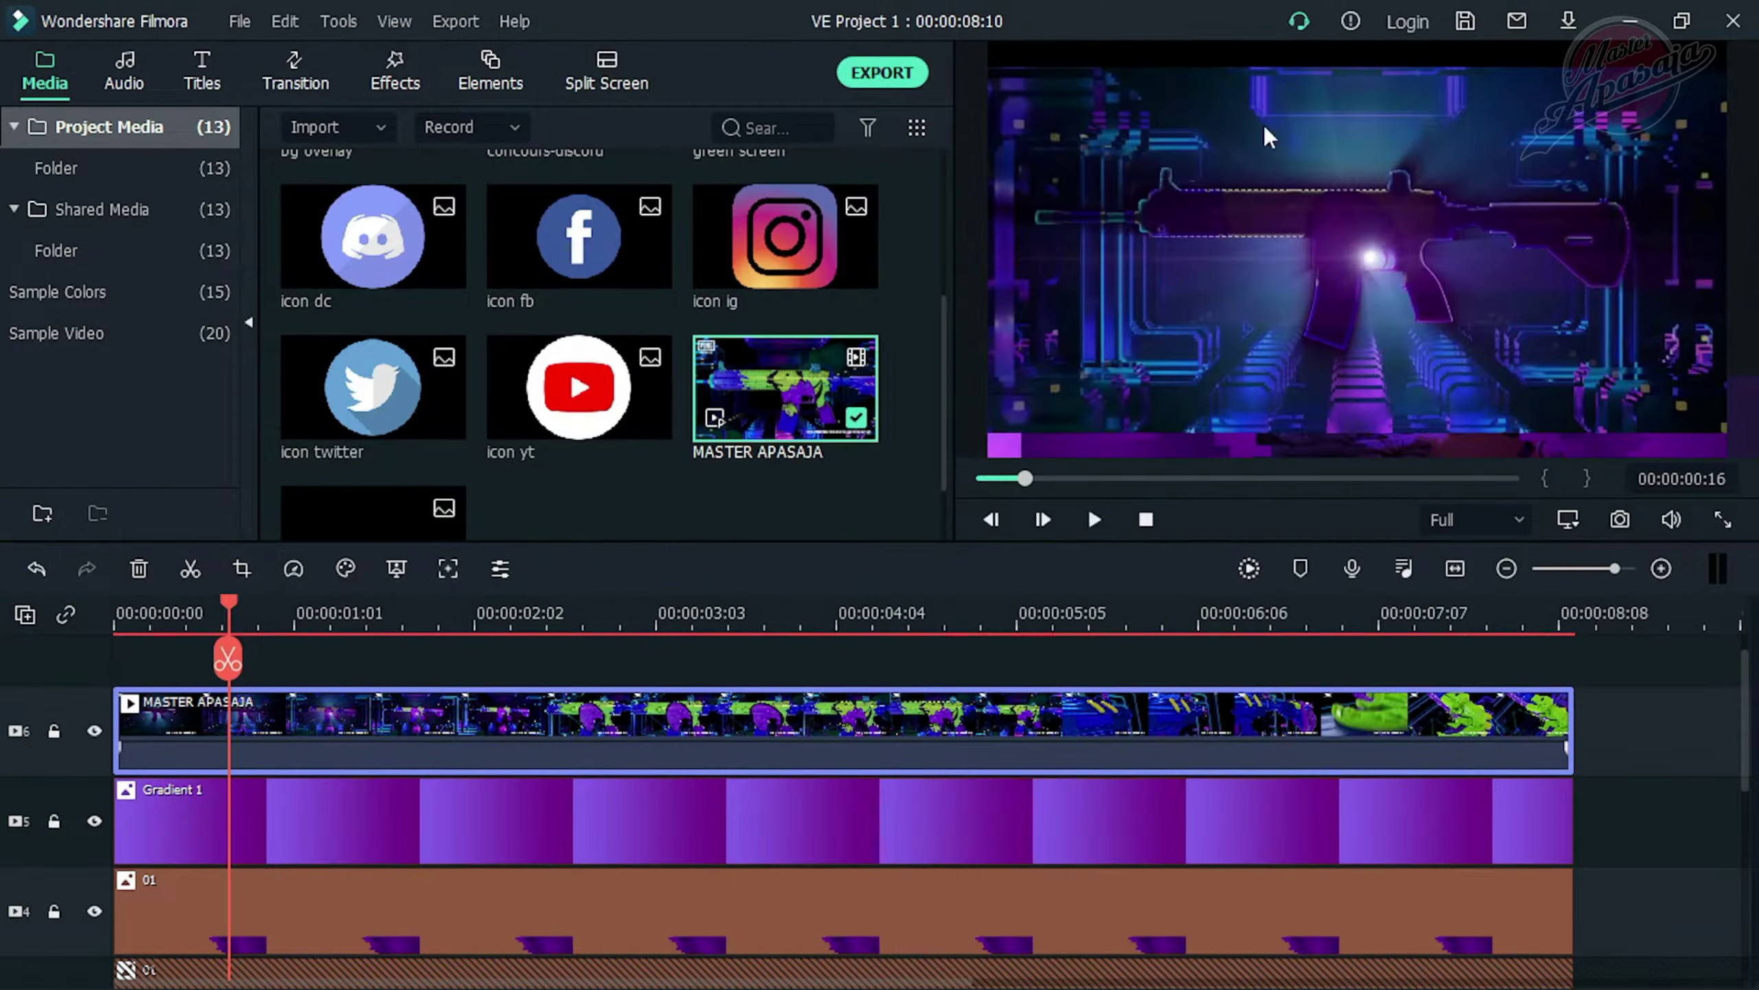
pyautogui.moveTo(542, 224); pyautogui.dragTo(479, 381)
pyautogui.click(385, 479)
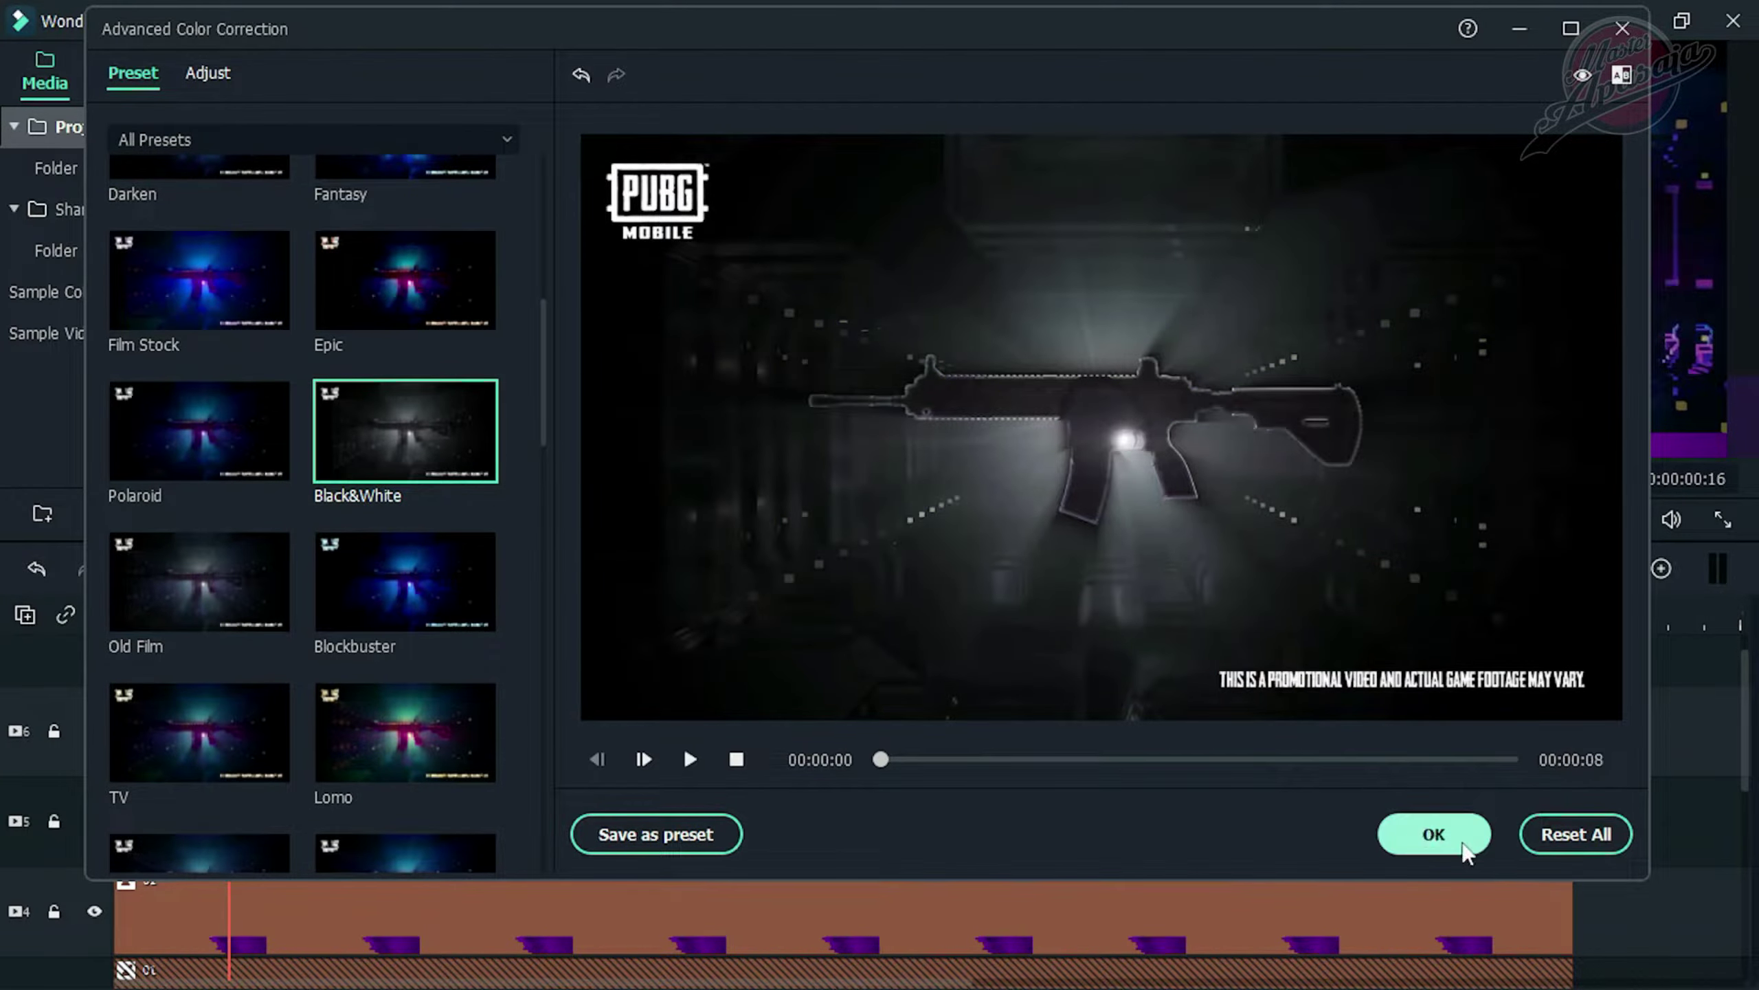
pyautogui.click(1458, 836)
pyautogui.rightClick(590, 697)
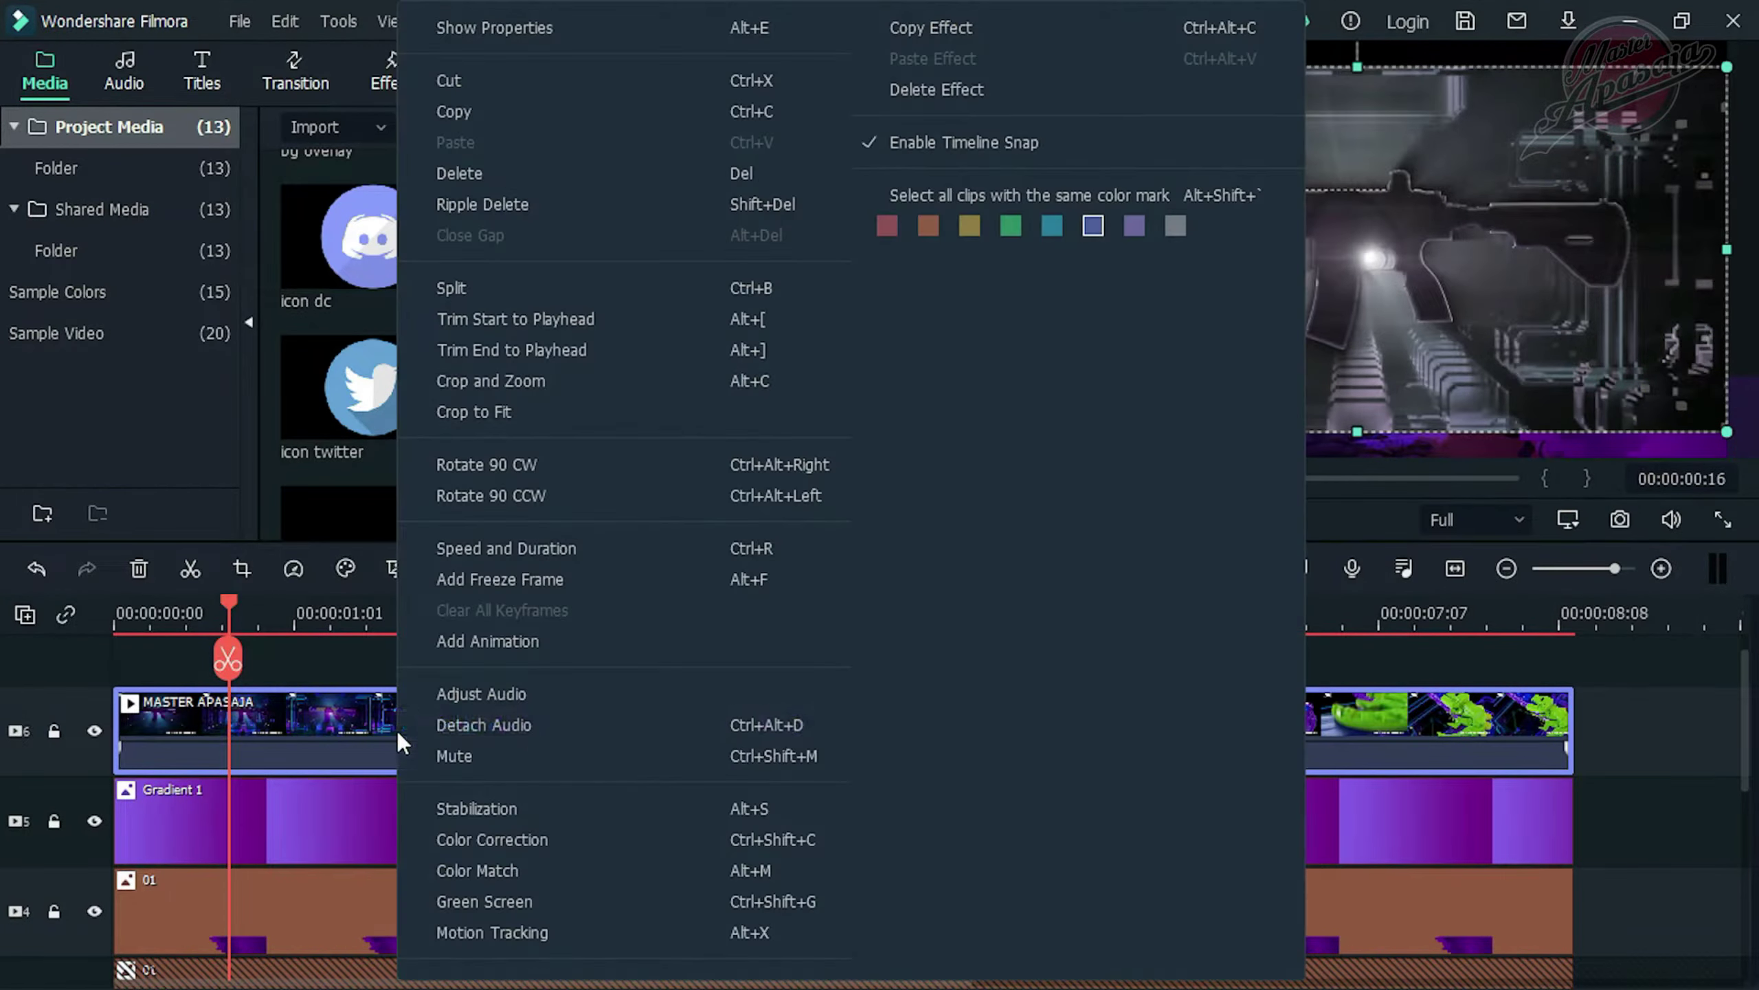
pyautogui.click(1624, 663)
pyautogui.click(1690, 208)
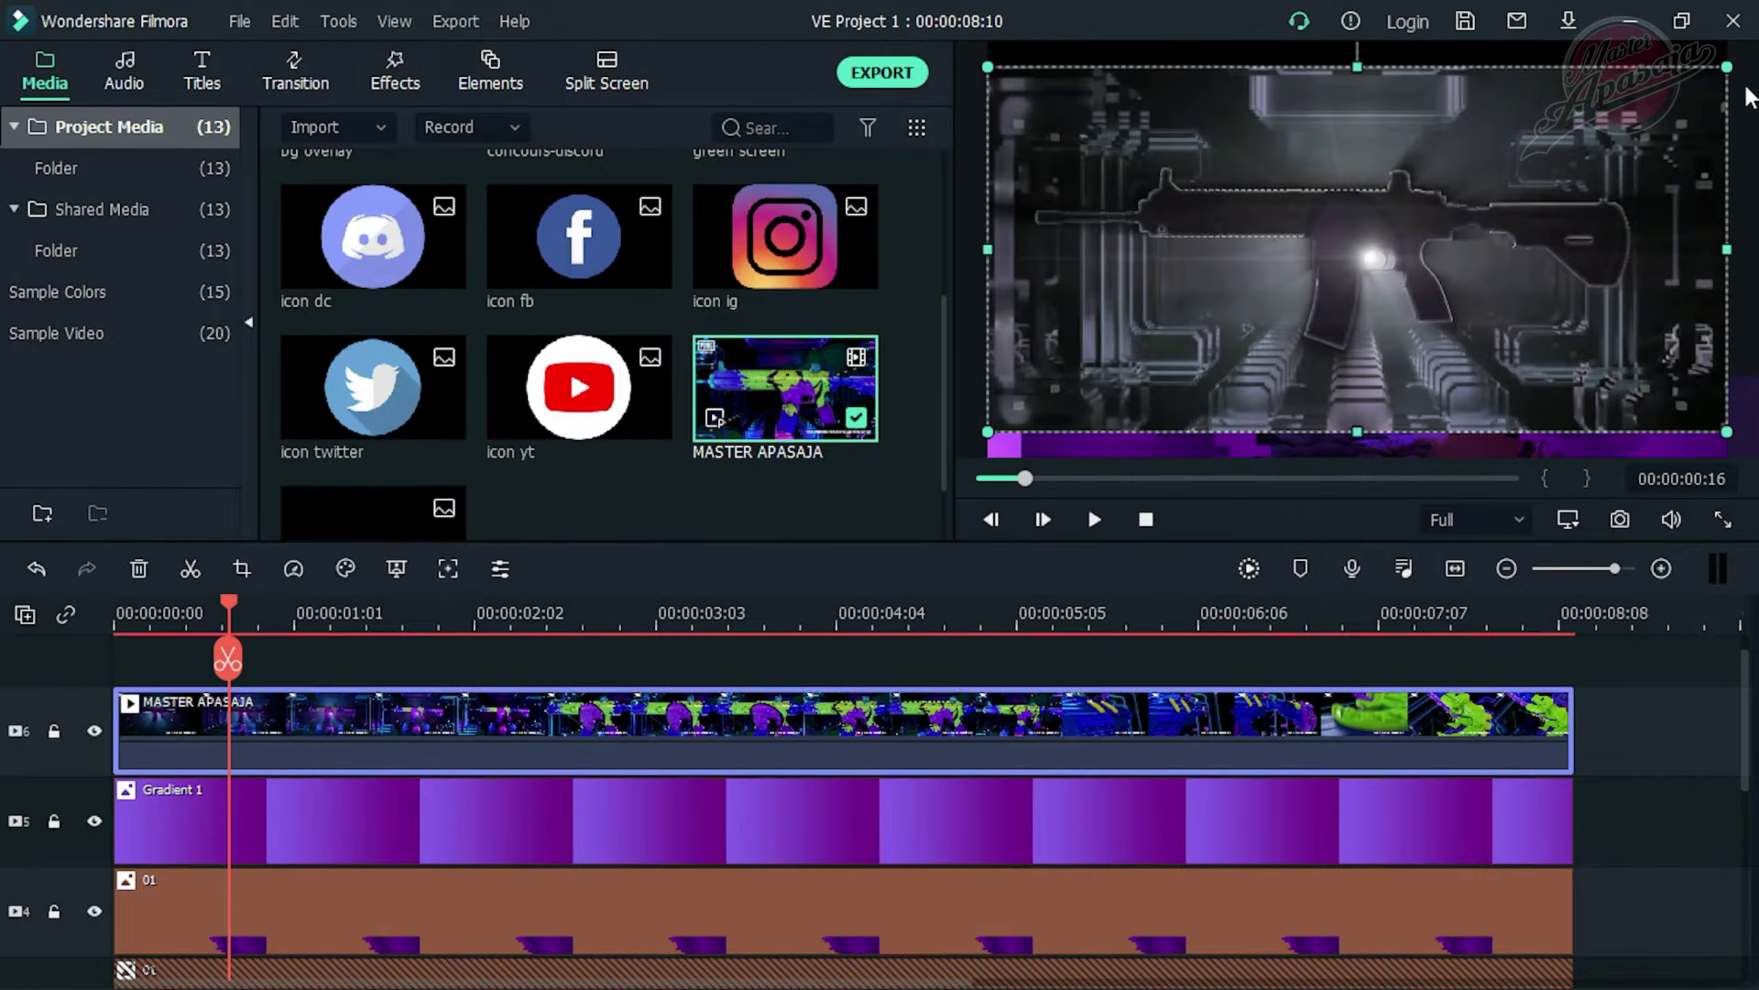
# Shrink the MASTER APASAJA video onto the purple bar beside the gradient strip and set its blending mode to Linear Dodge
pyautogui.moveTo(1727, 67); pyautogui.dragTo(1195, 405)
pyautogui.moveTo(1172, 391); pyautogui.dragTo(1239, 430)
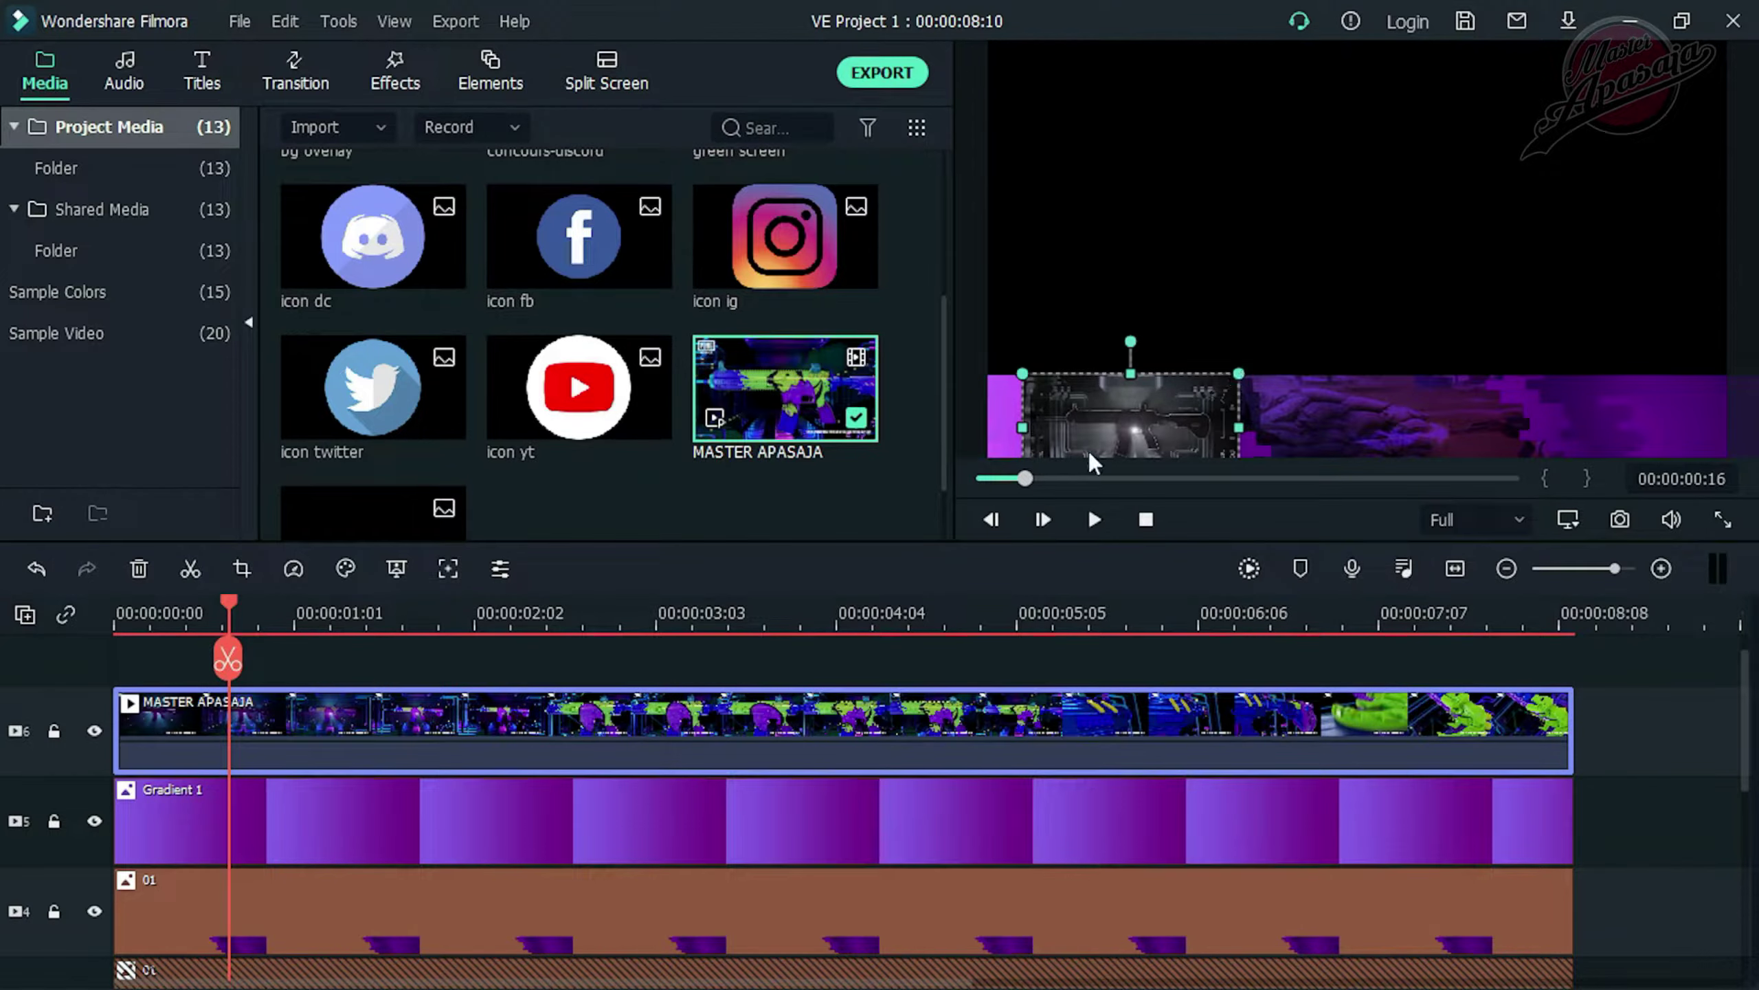
pyautogui.rightClick(396, 719)
pyautogui.click(509, 25)
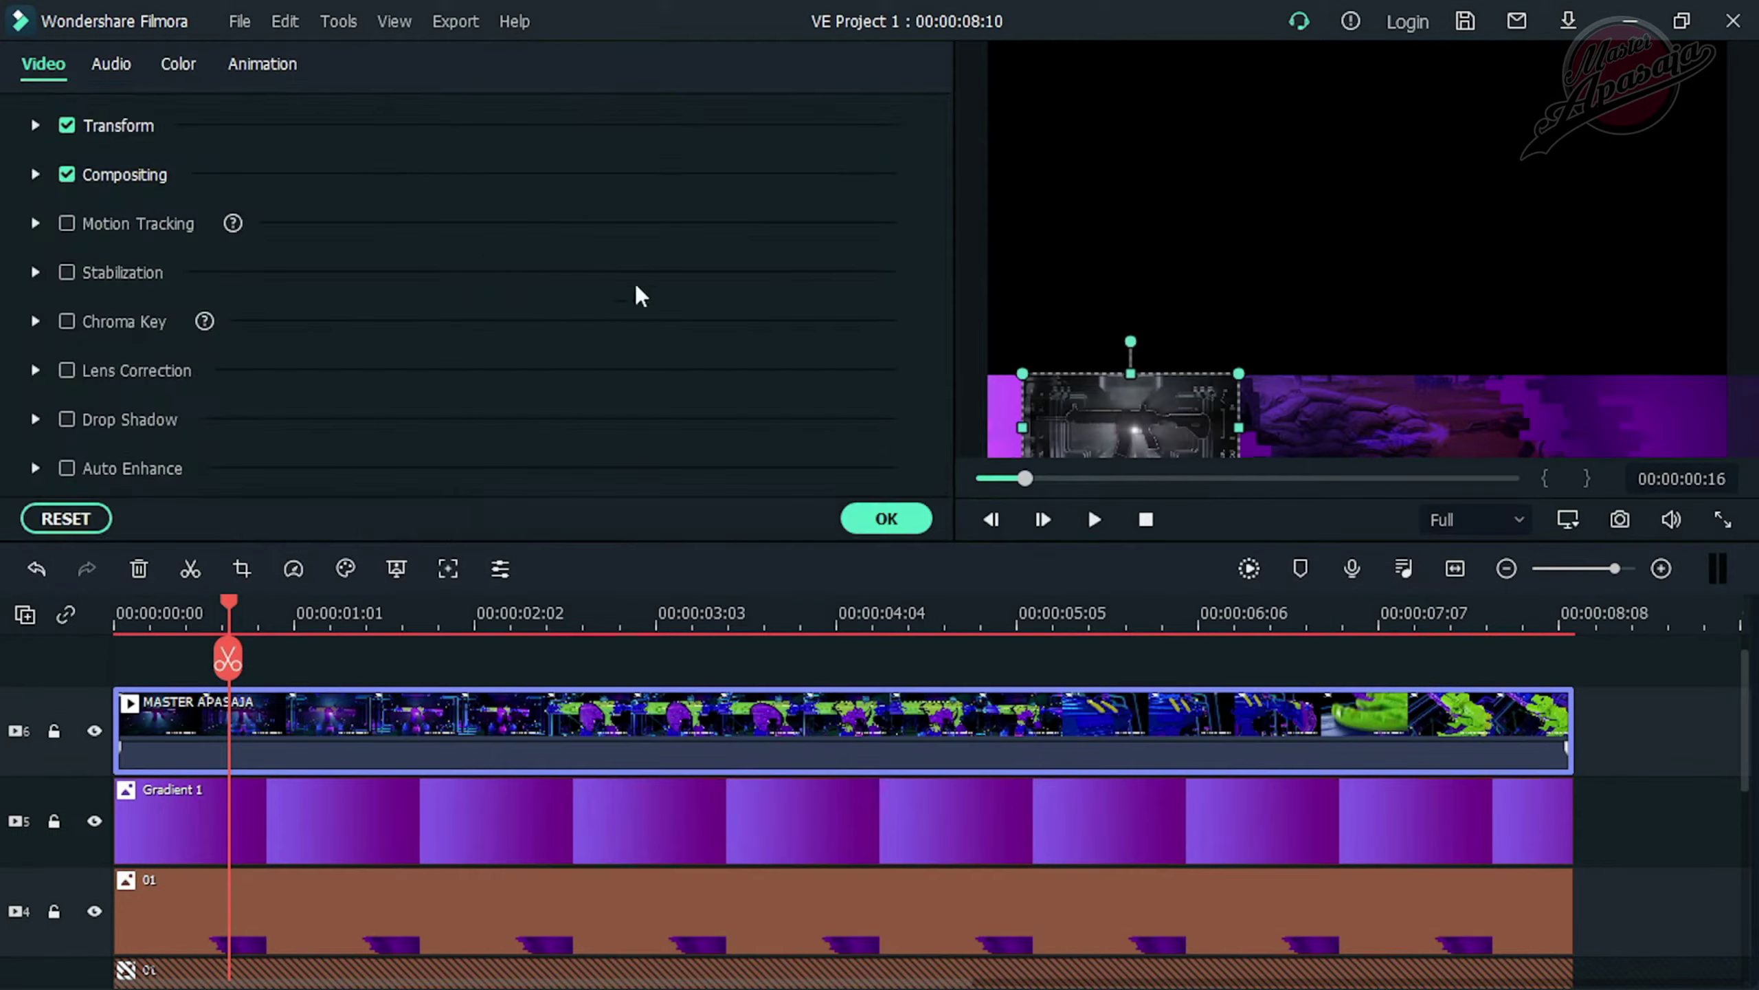
pyautogui.click(38, 176)
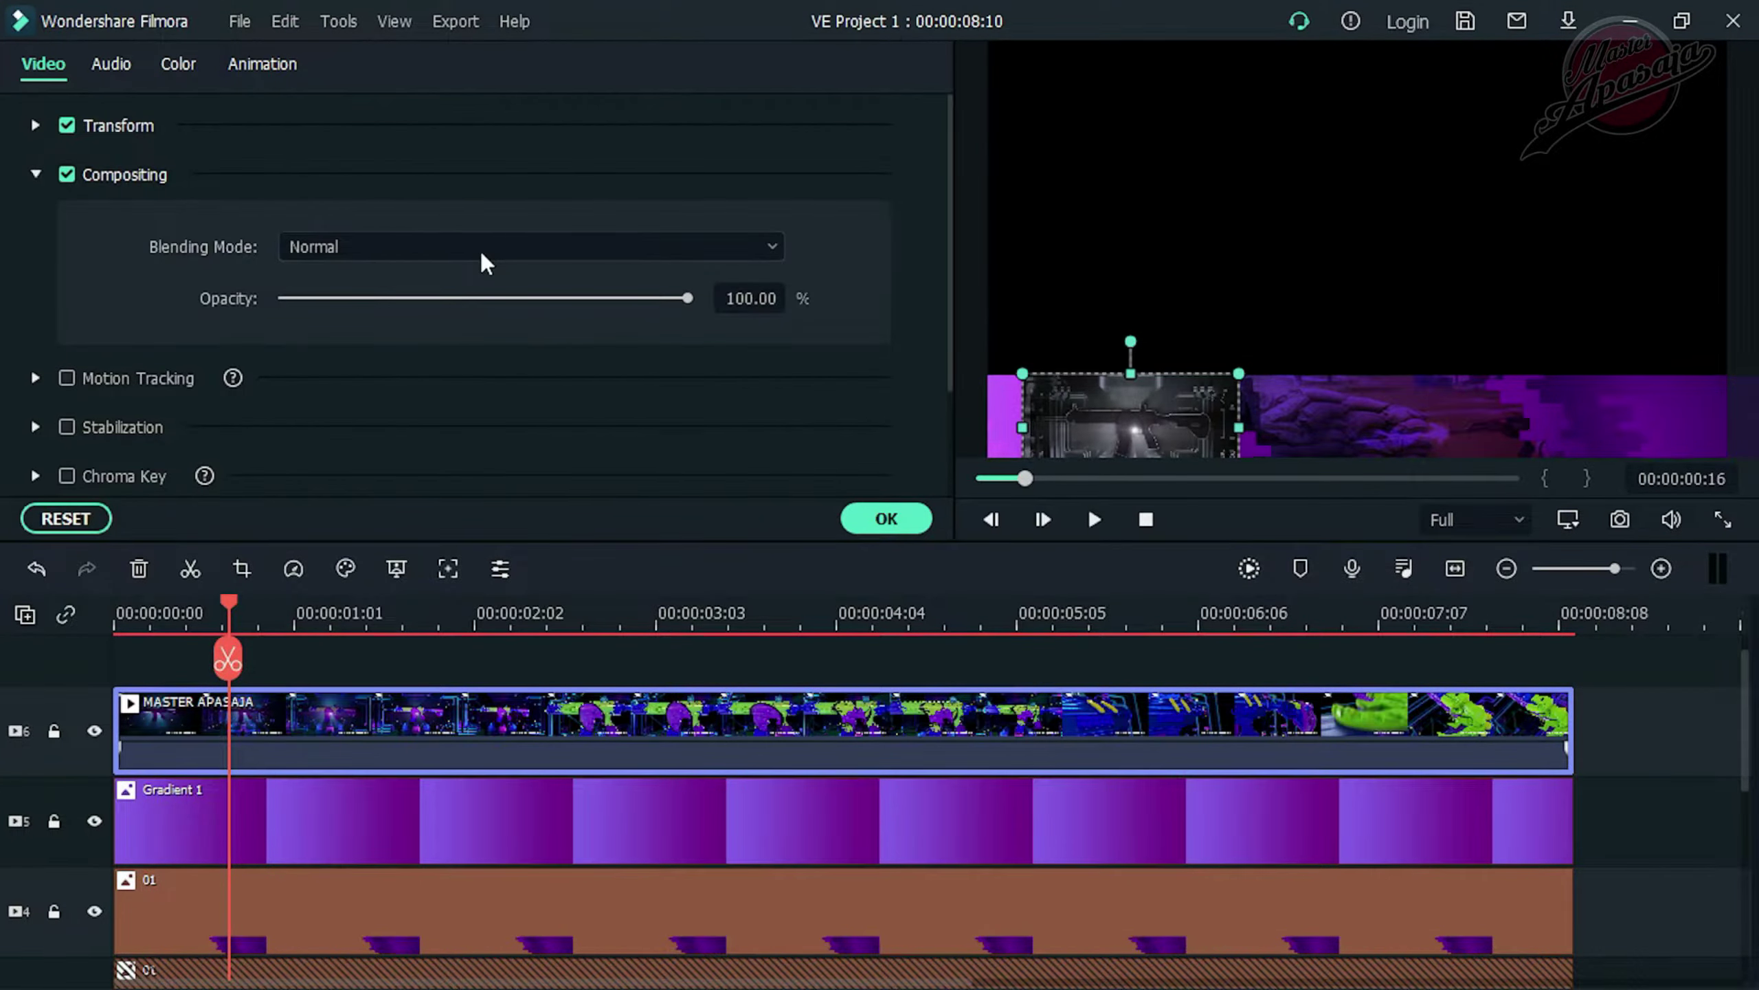
pyautogui.click(481, 248)
pyautogui.scroll(-4, 767, 388)
pyautogui.click(448, 455)
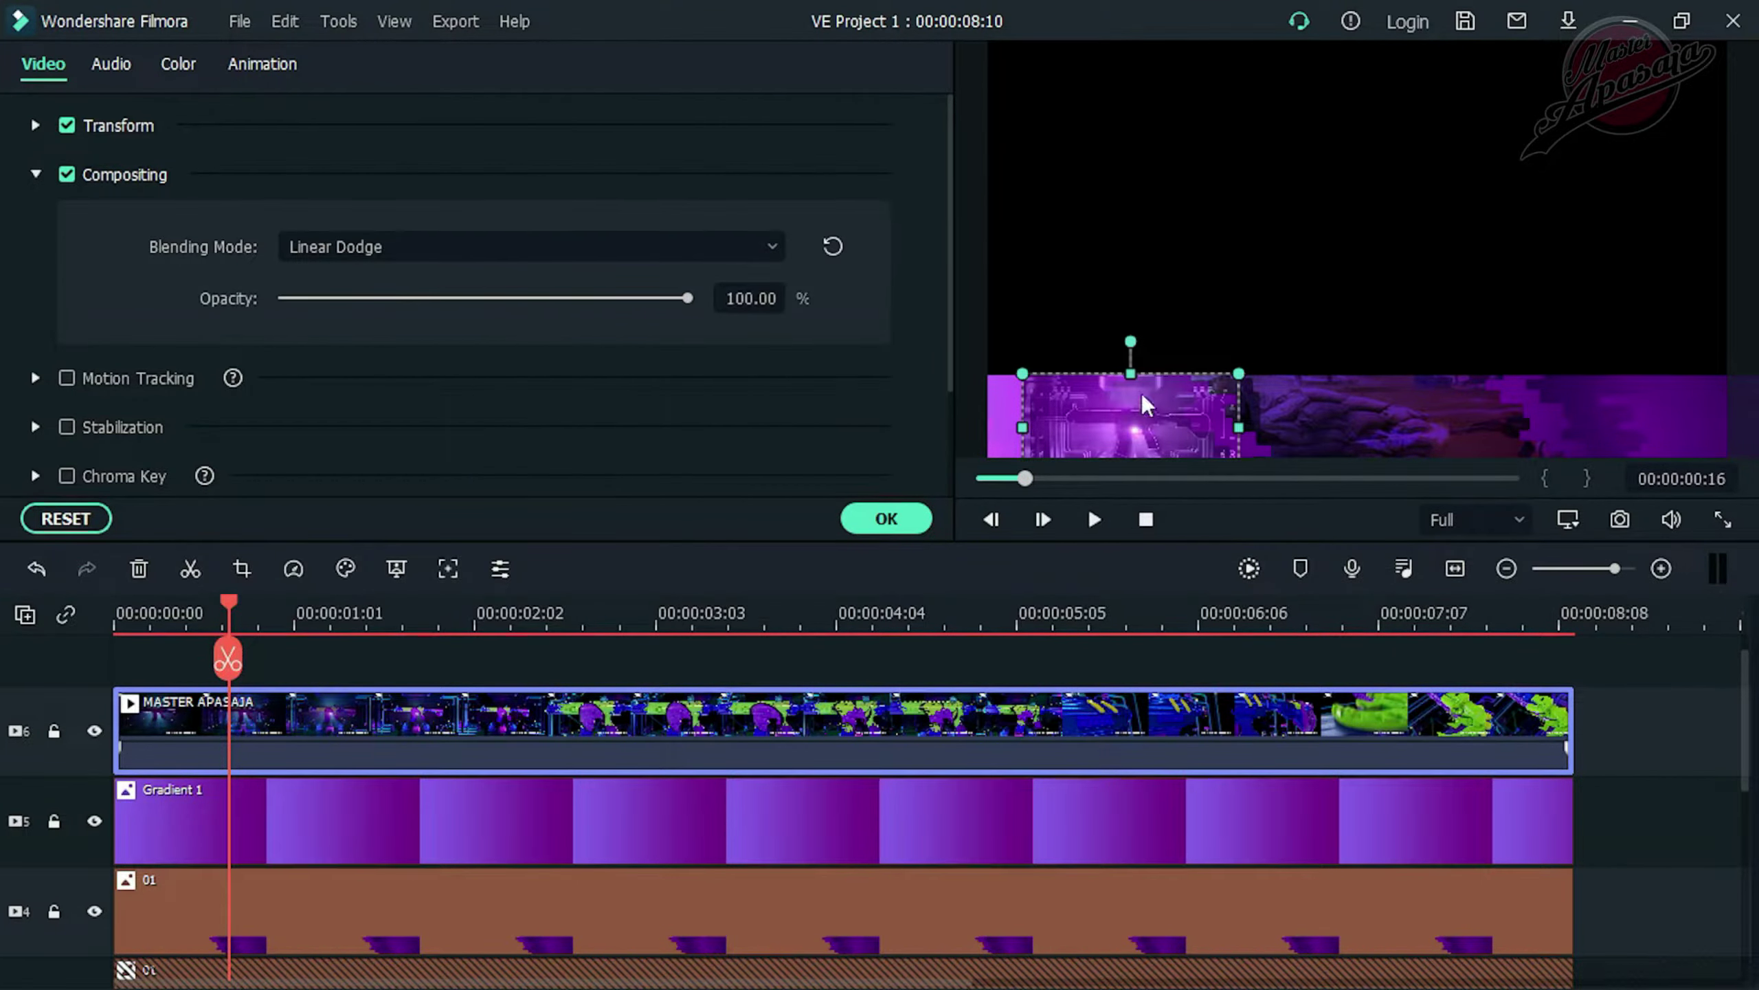
pyautogui.click(1221, 330)
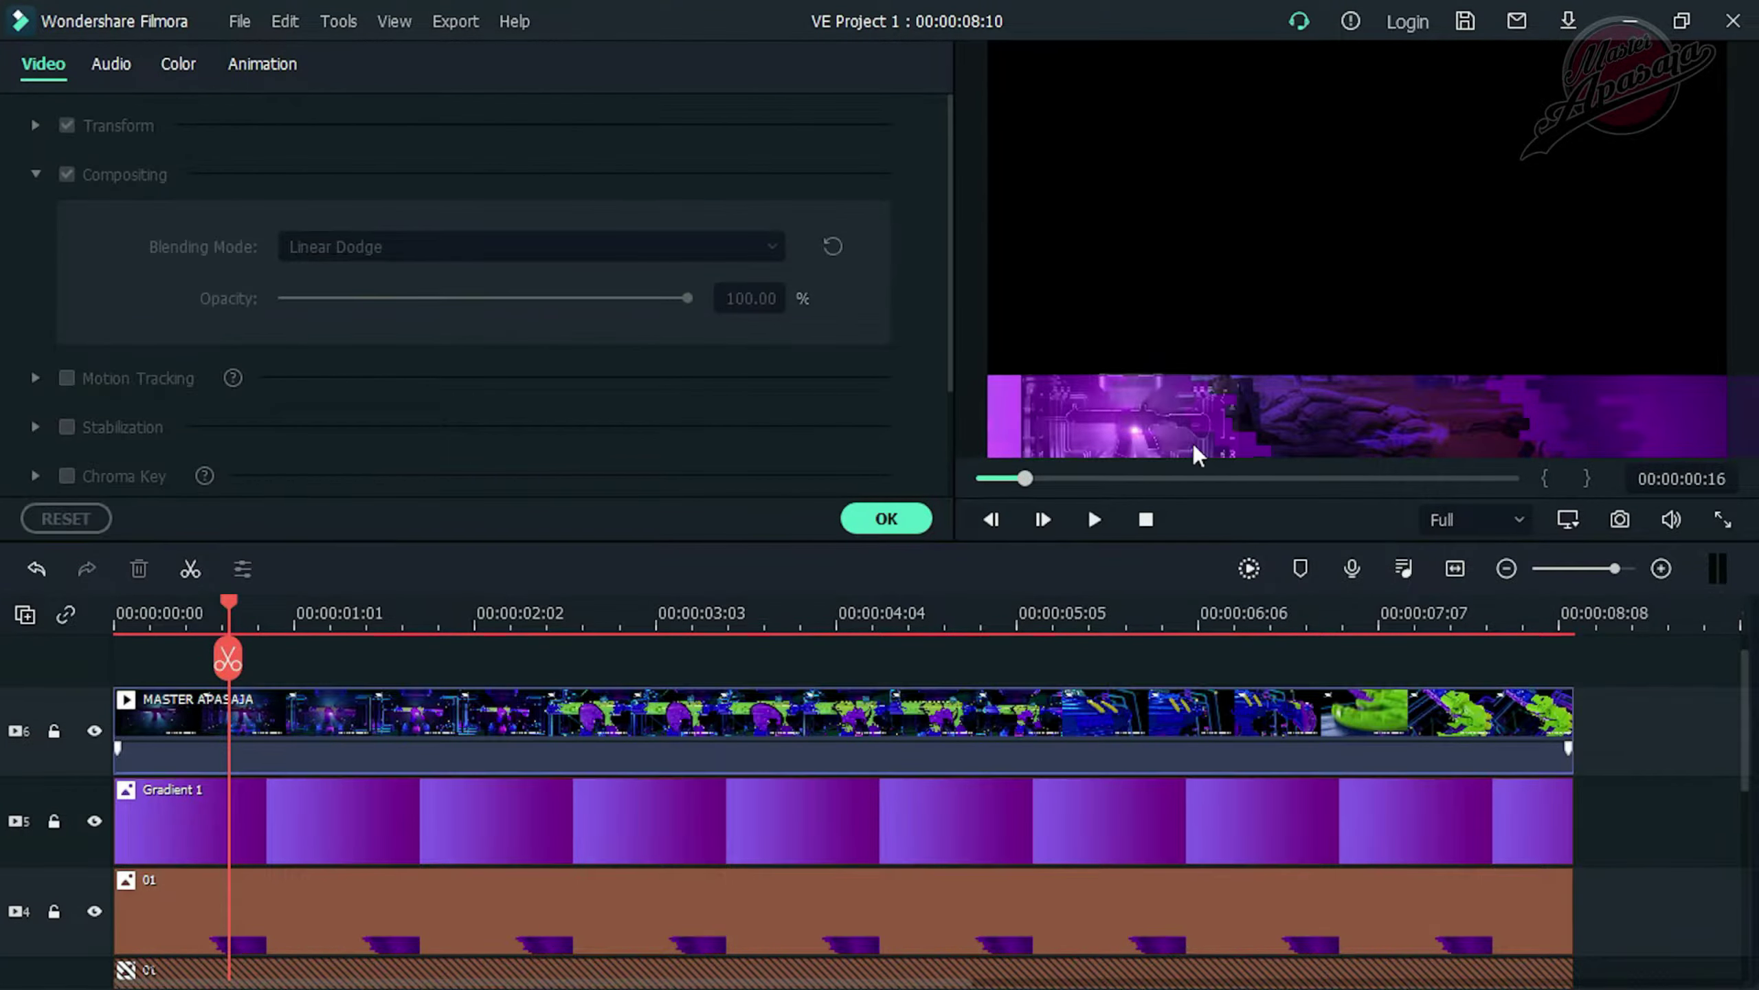
pyautogui.click(886, 518)
# Try the Exclusion blending mode on the Gradient 1 clip on track 5
pyautogui.click(267, 808)
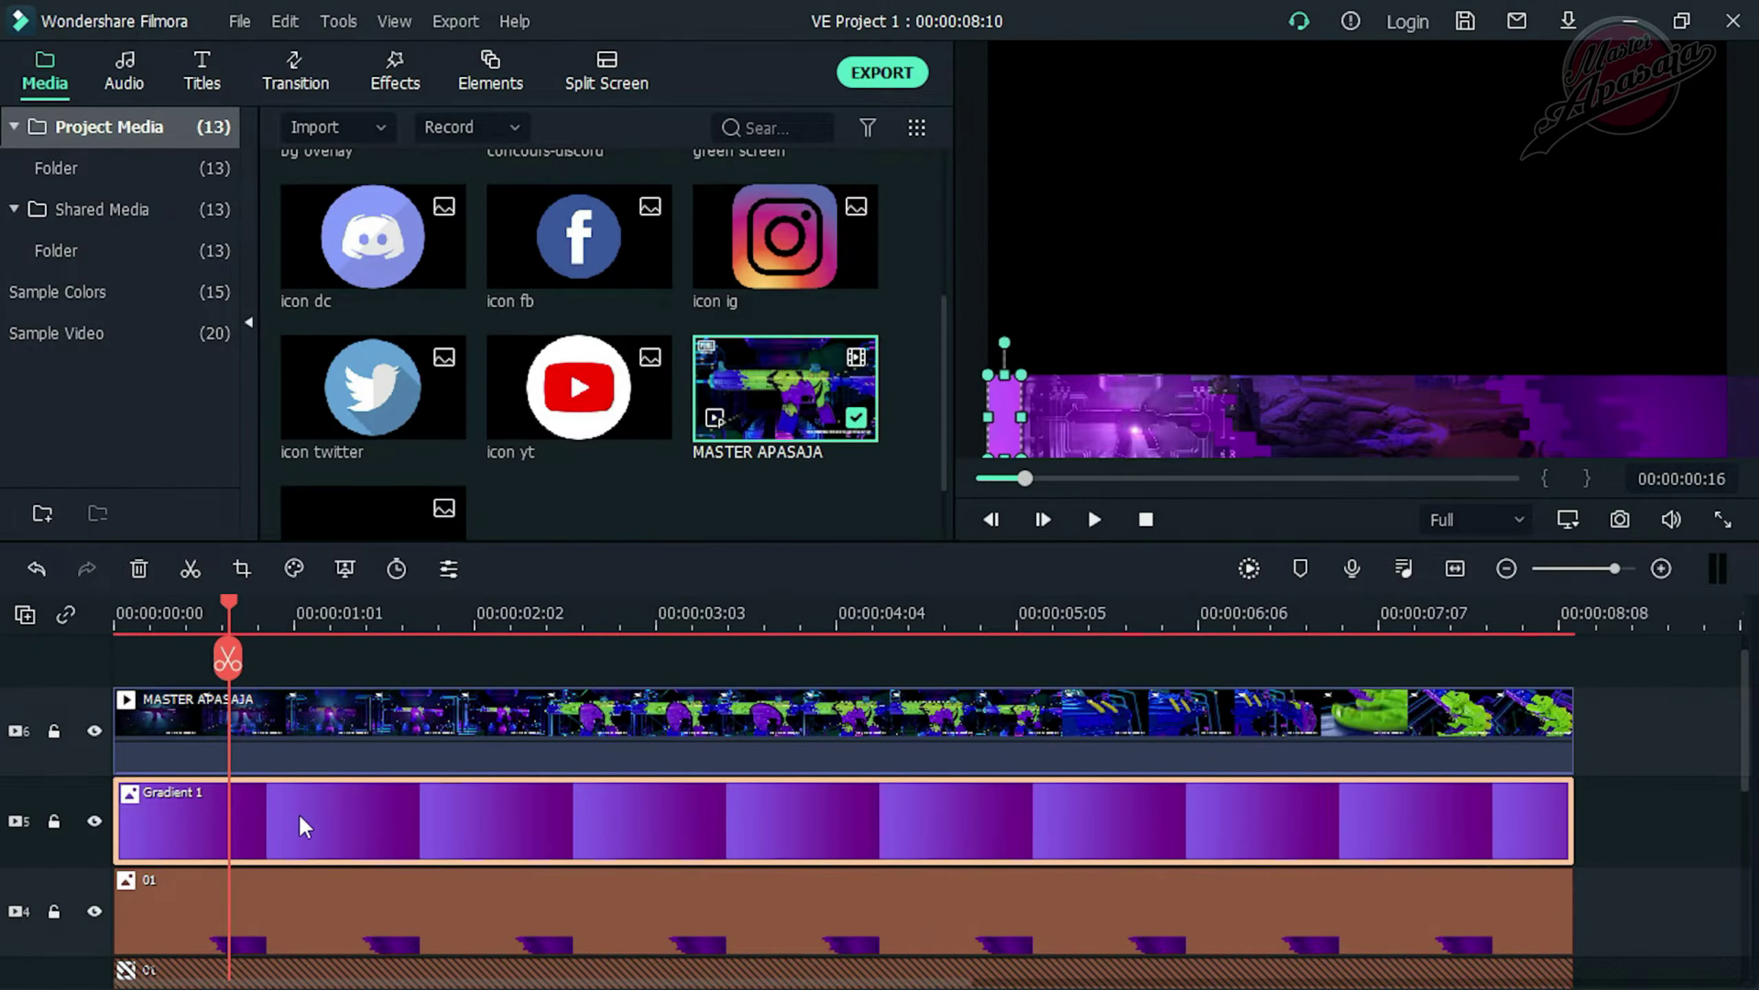
pyautogui.rightClick(300, 815)
pyautogui.click(438, 27)
pyautogui.click(522, 244)
pyautogui.scroll(-3, 521, 245)
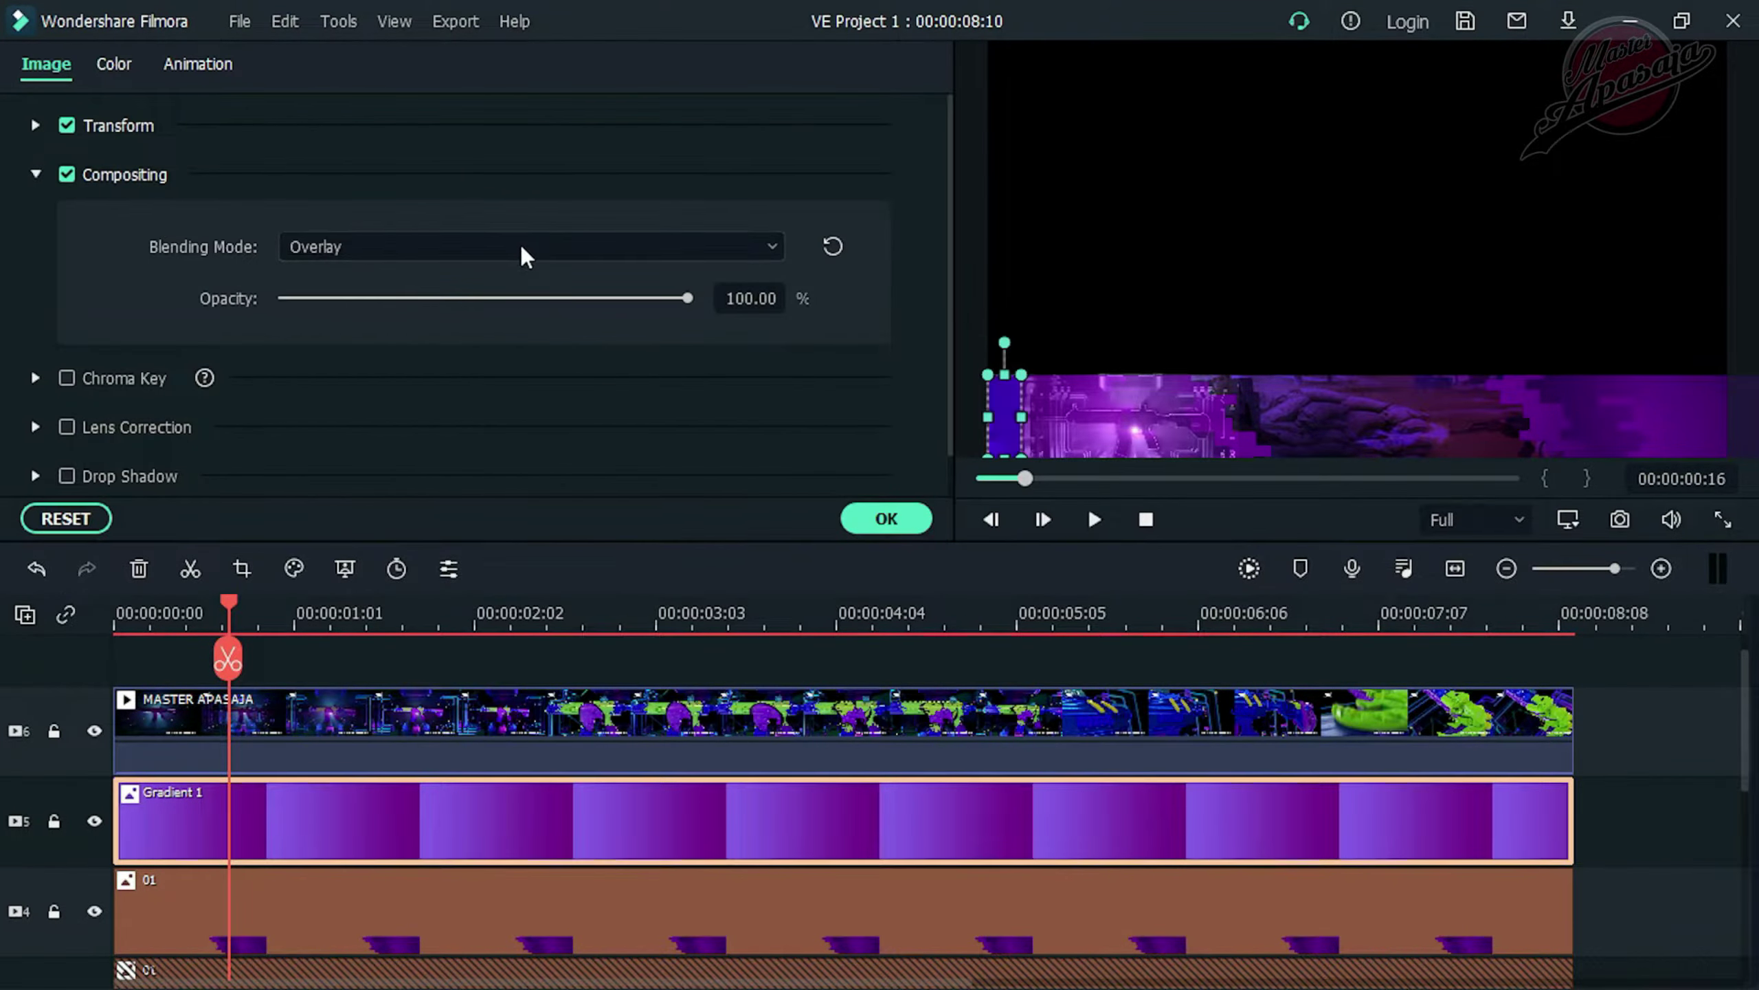
pyautogui.scroll(-6, 520, 245)
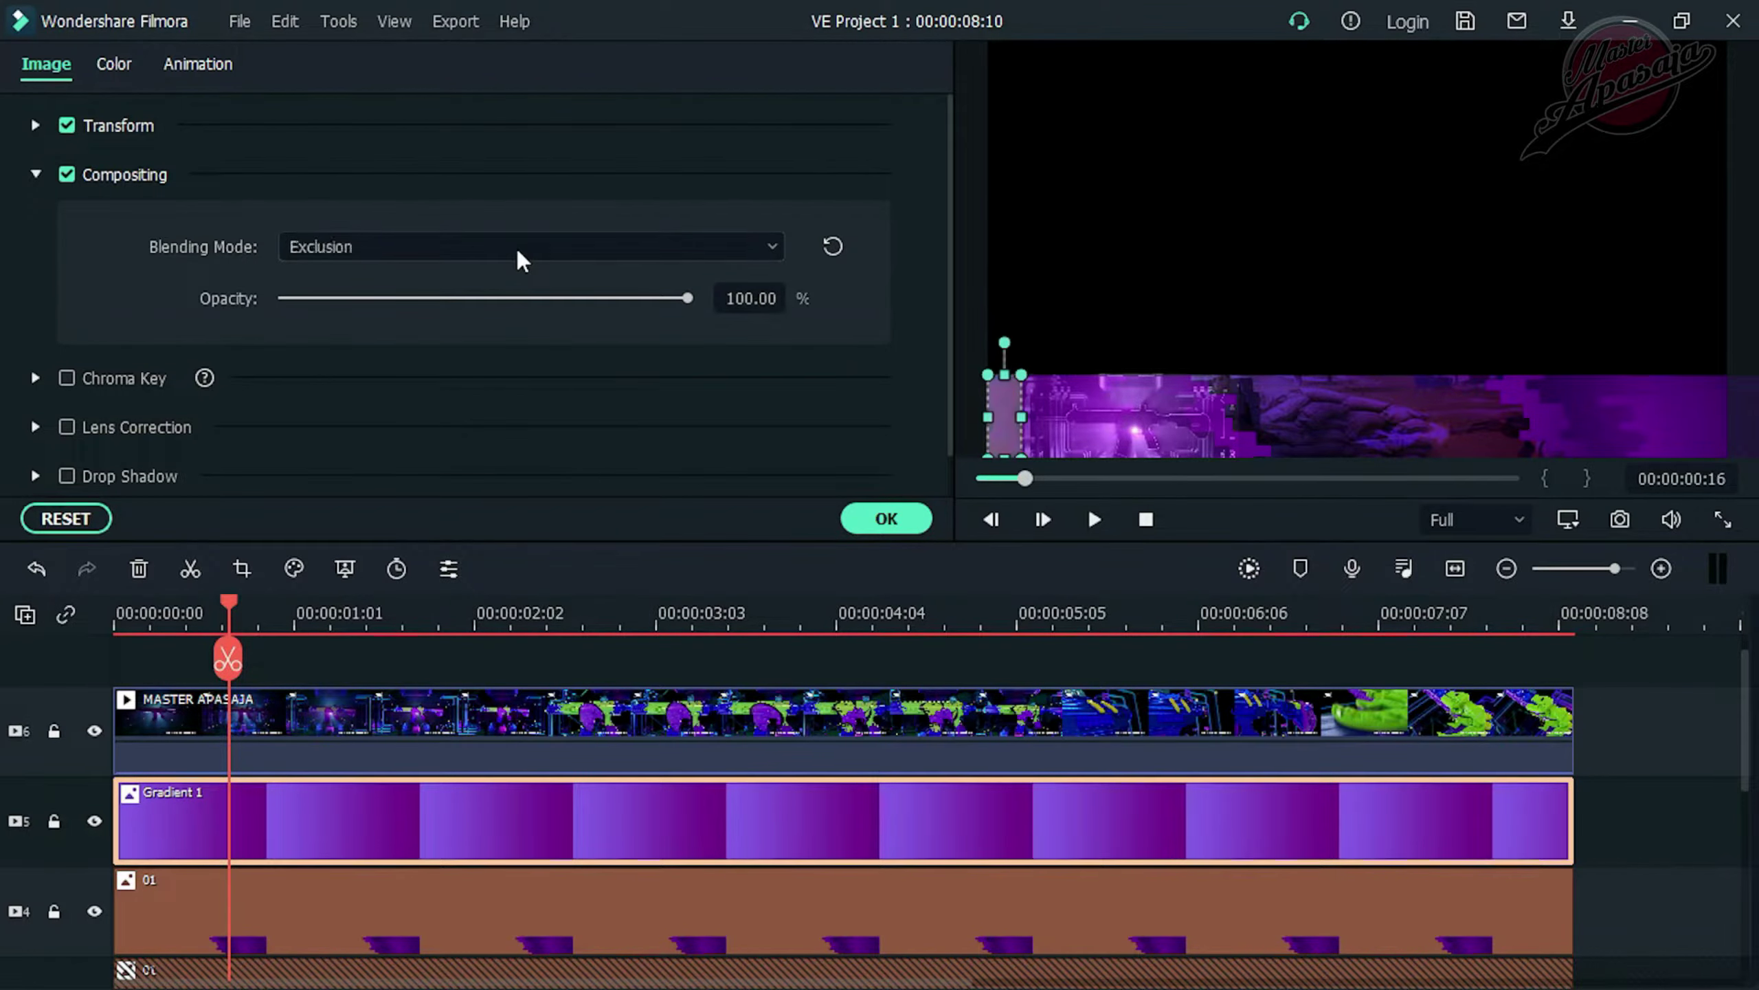
pyautogui.click(886, 519)
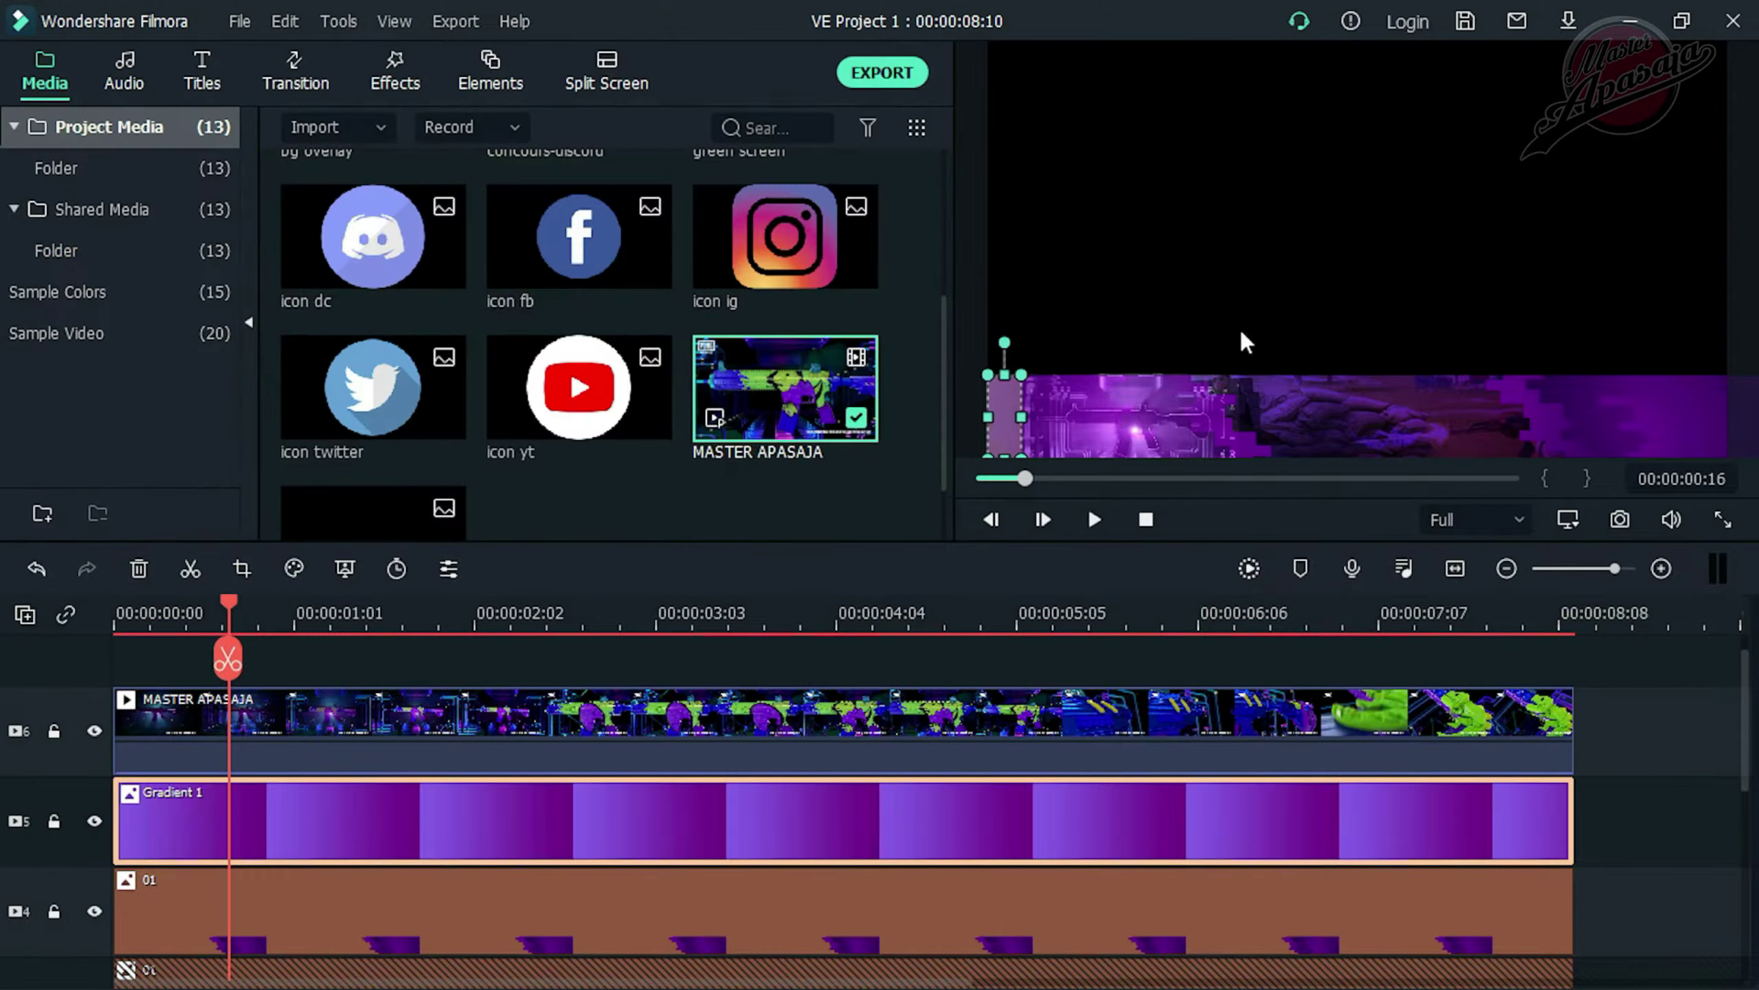
# Set the track 5 Gradient 1 clip's blending mode to Lighten and its opacity to 83.12%
pyautogui.click(404, 825)
pyautogui.rightClick(404, 825)
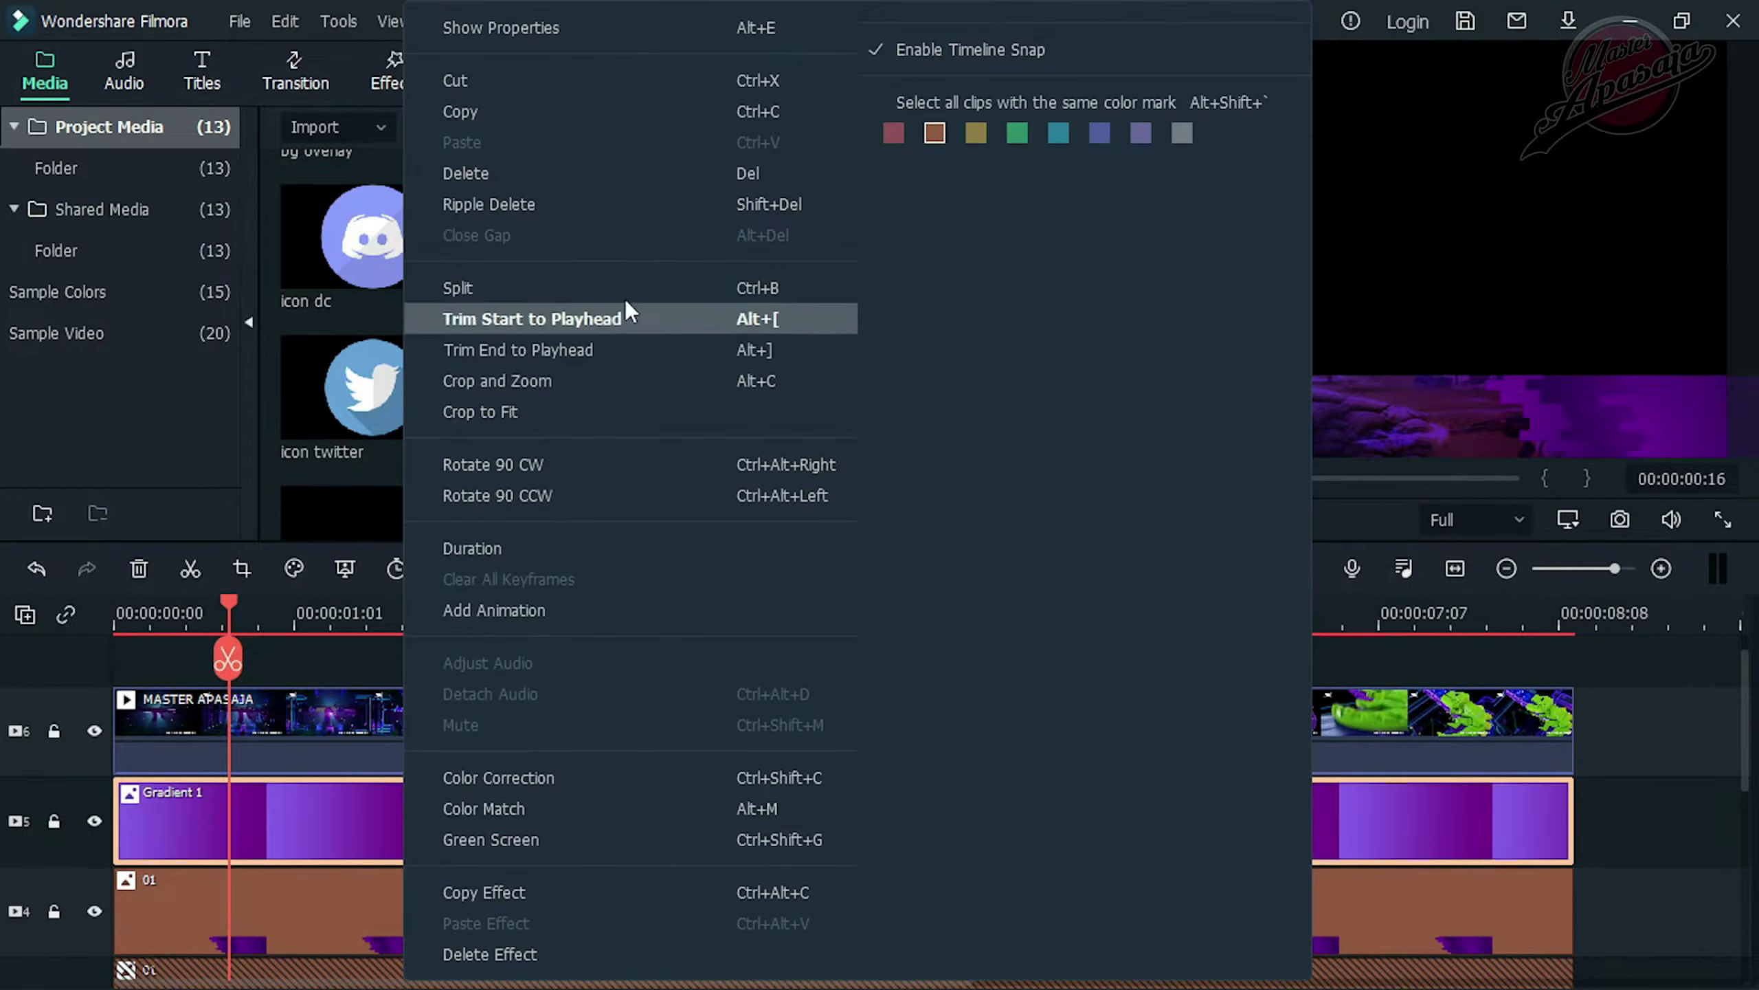
pyautogui.click(605, 36)
pyautogui.scroll(12, 450, 242)
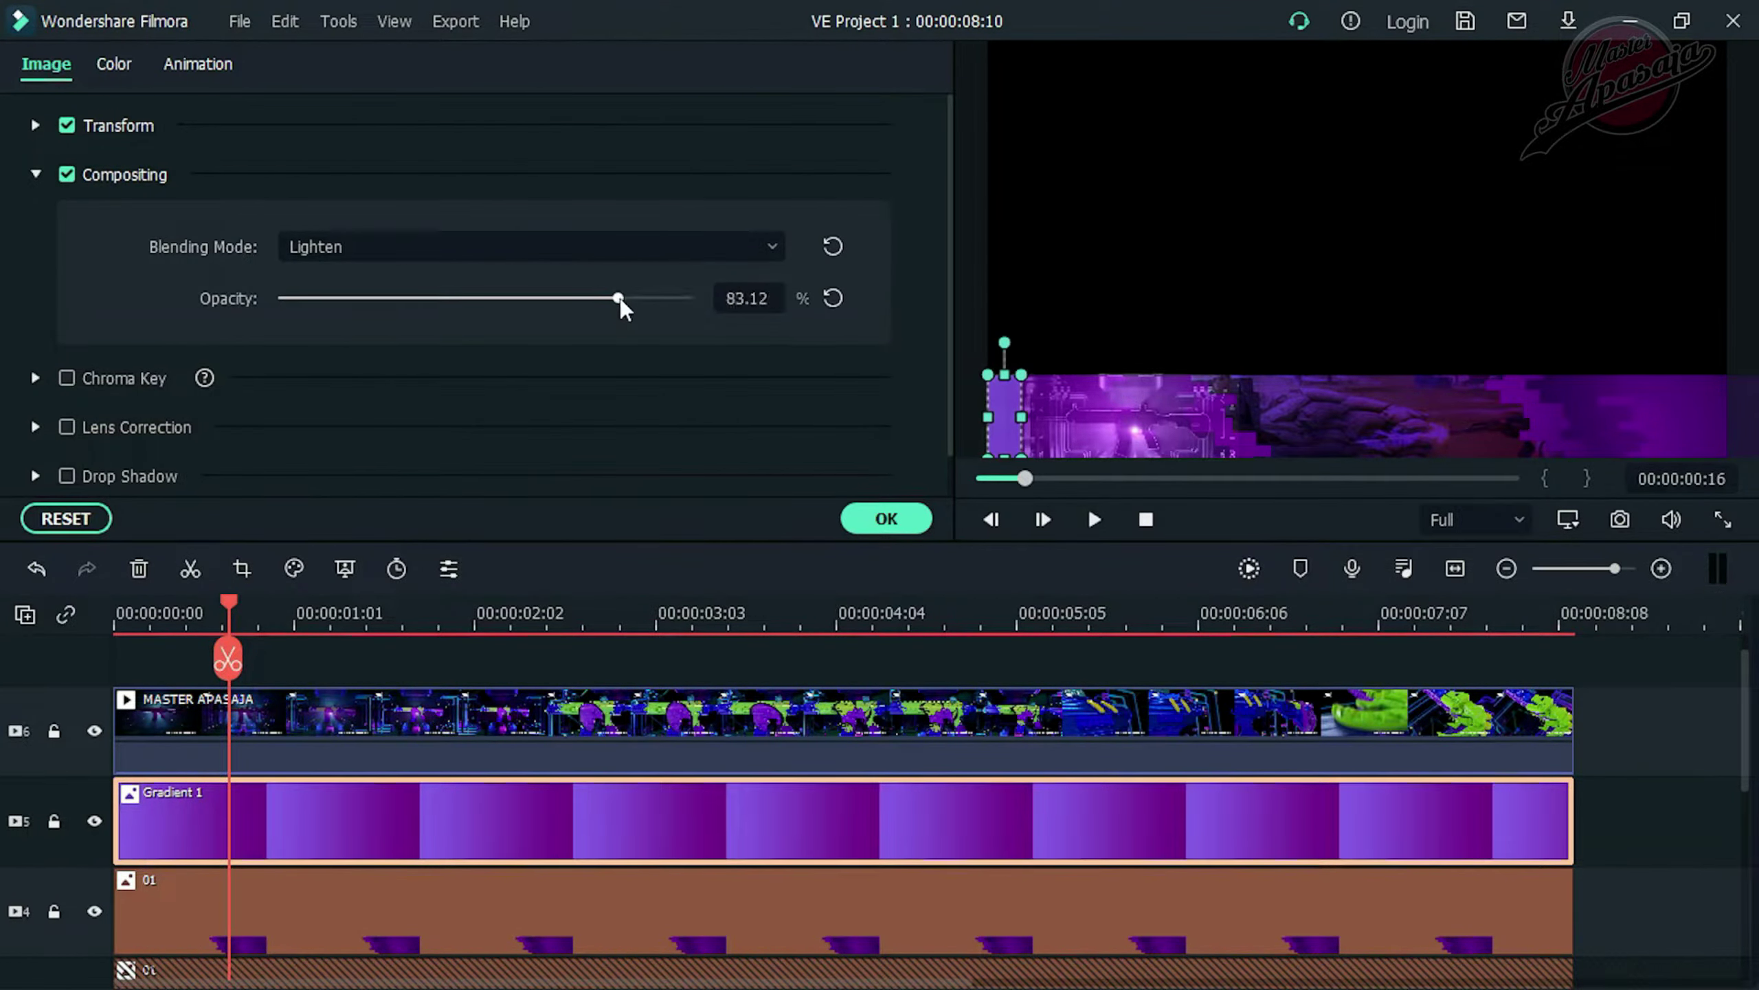
pyautogui.click(885, 518)
pyautogui.click(1075, 671)
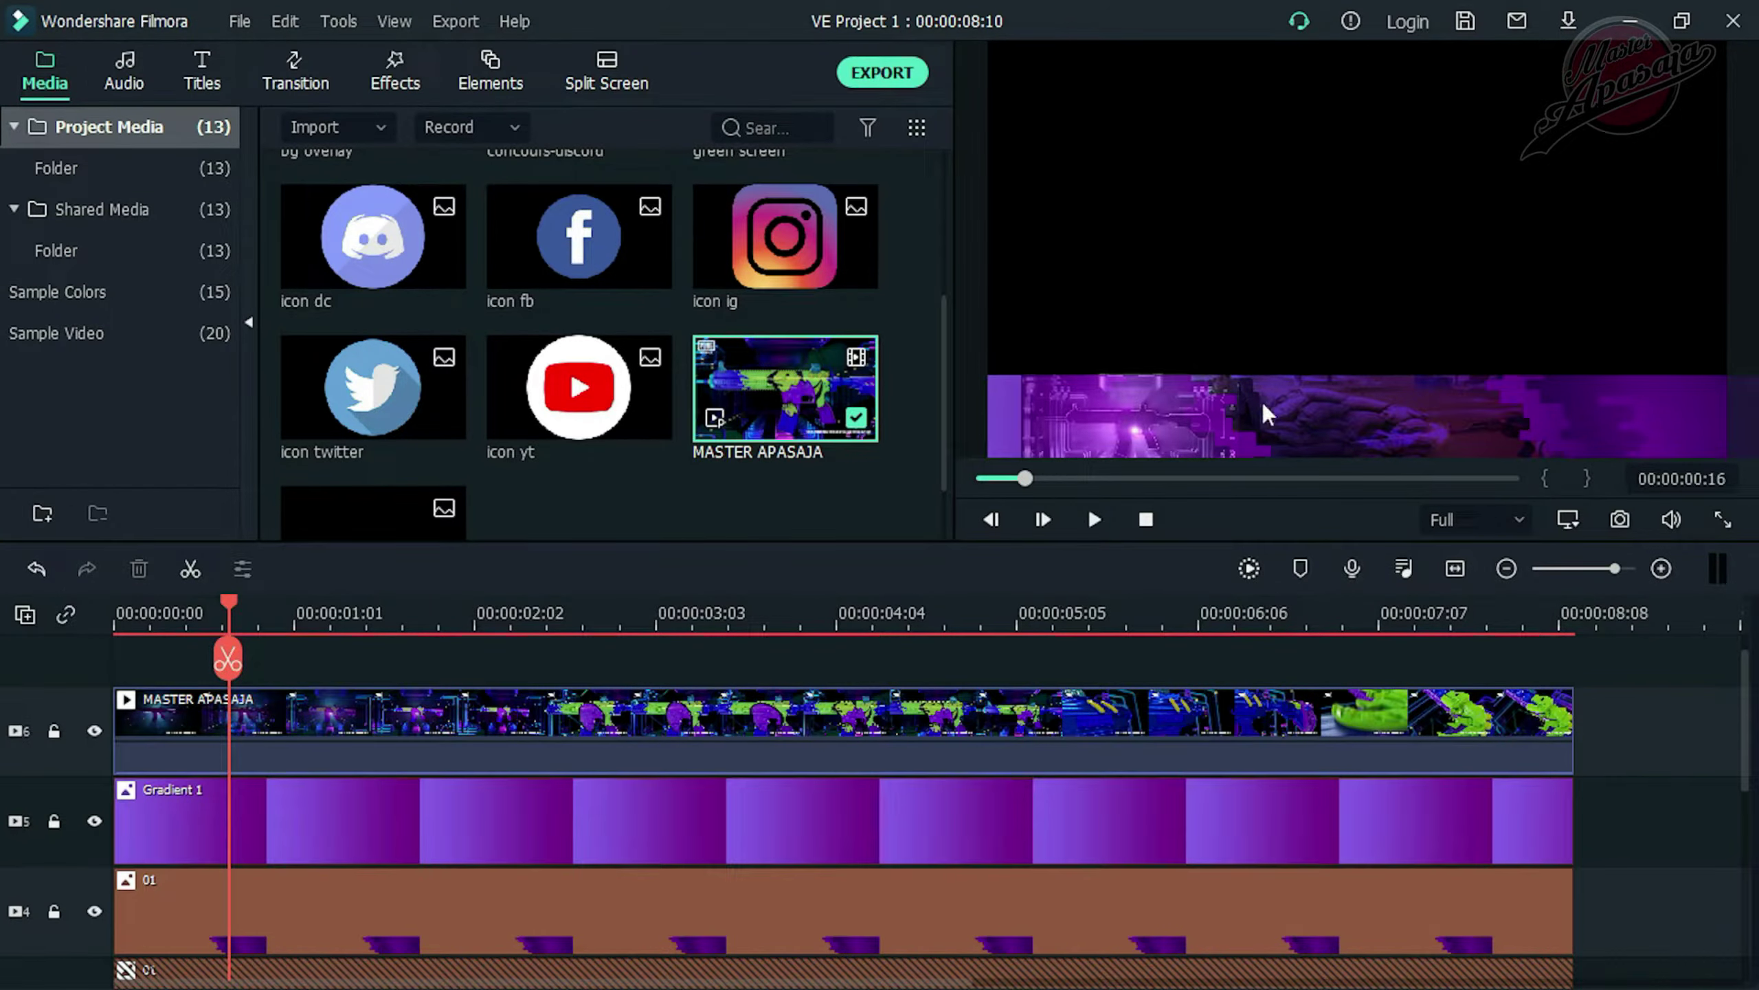
# Return the playhead to the start and place the 02 image on a new track above MASTER APASAJA
pyautogui.scroll(5, 706, 498)
pyautogui.moveTo(246, 655); pyautogui.dragTo(66, 624)
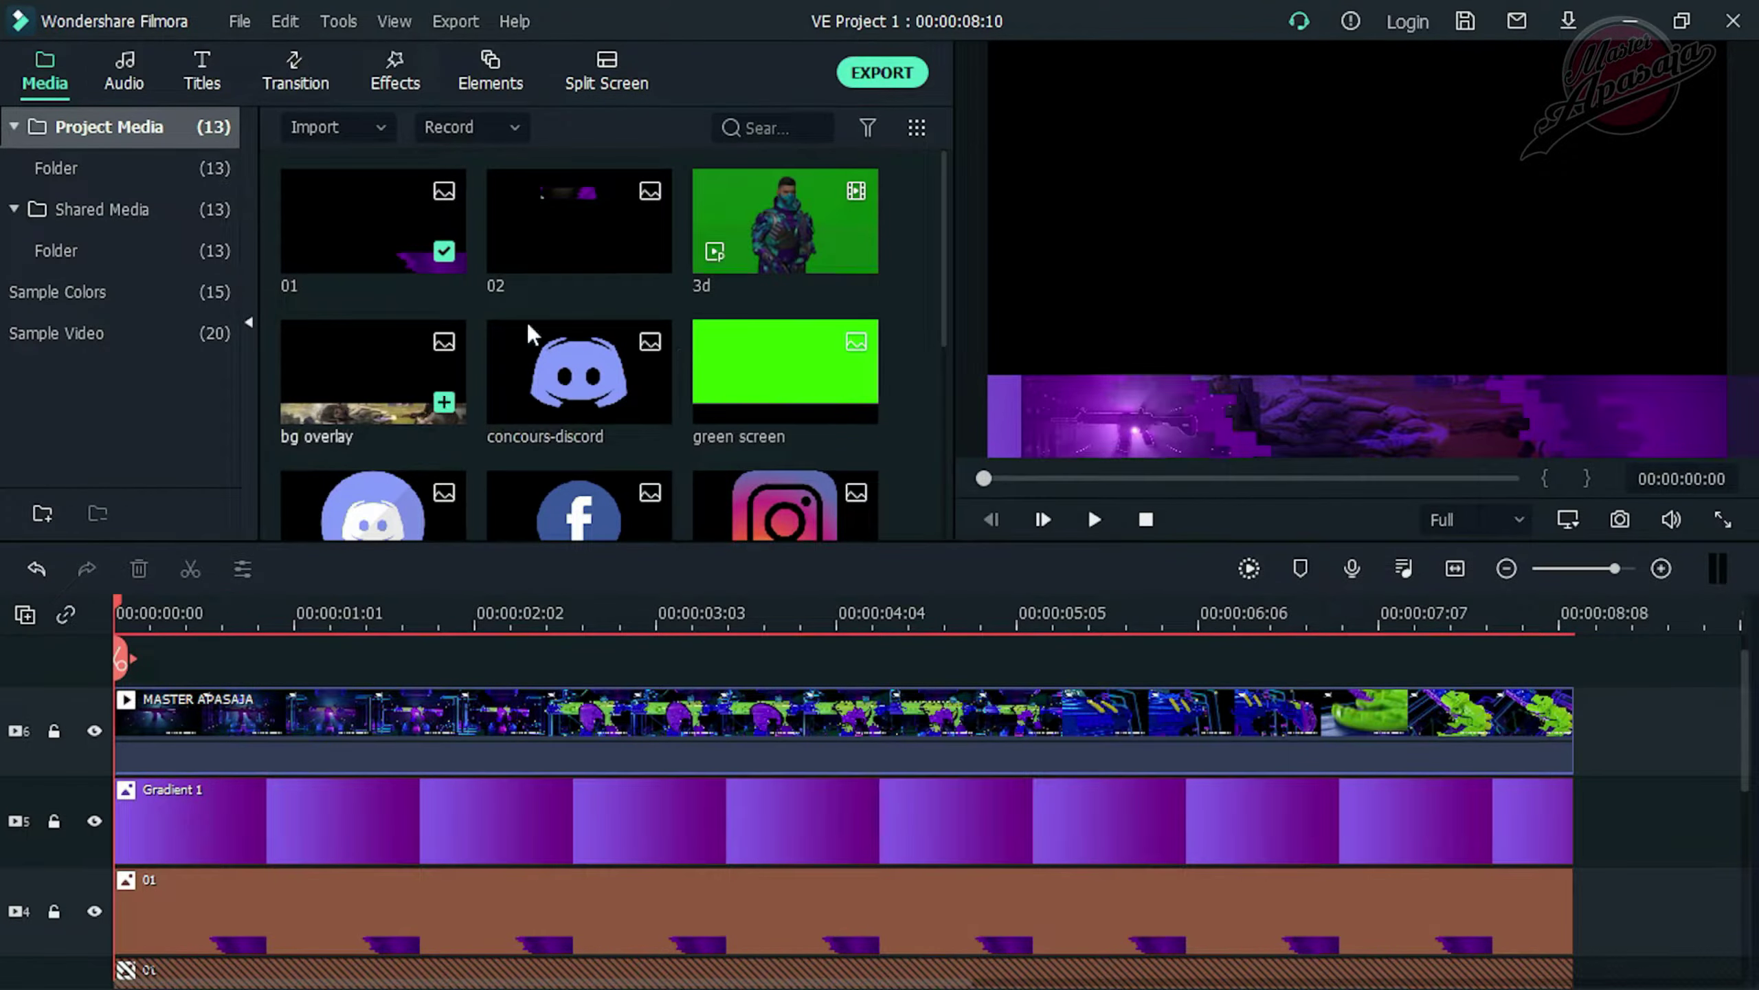
pyautogui.moveTo(579, 238); pyautogui.dragTo(90, 679)
# Lock all the tracks below the 02 clip
pyautogui.click(54, 847)
pyautogui.scroll(-1, 55, 847)
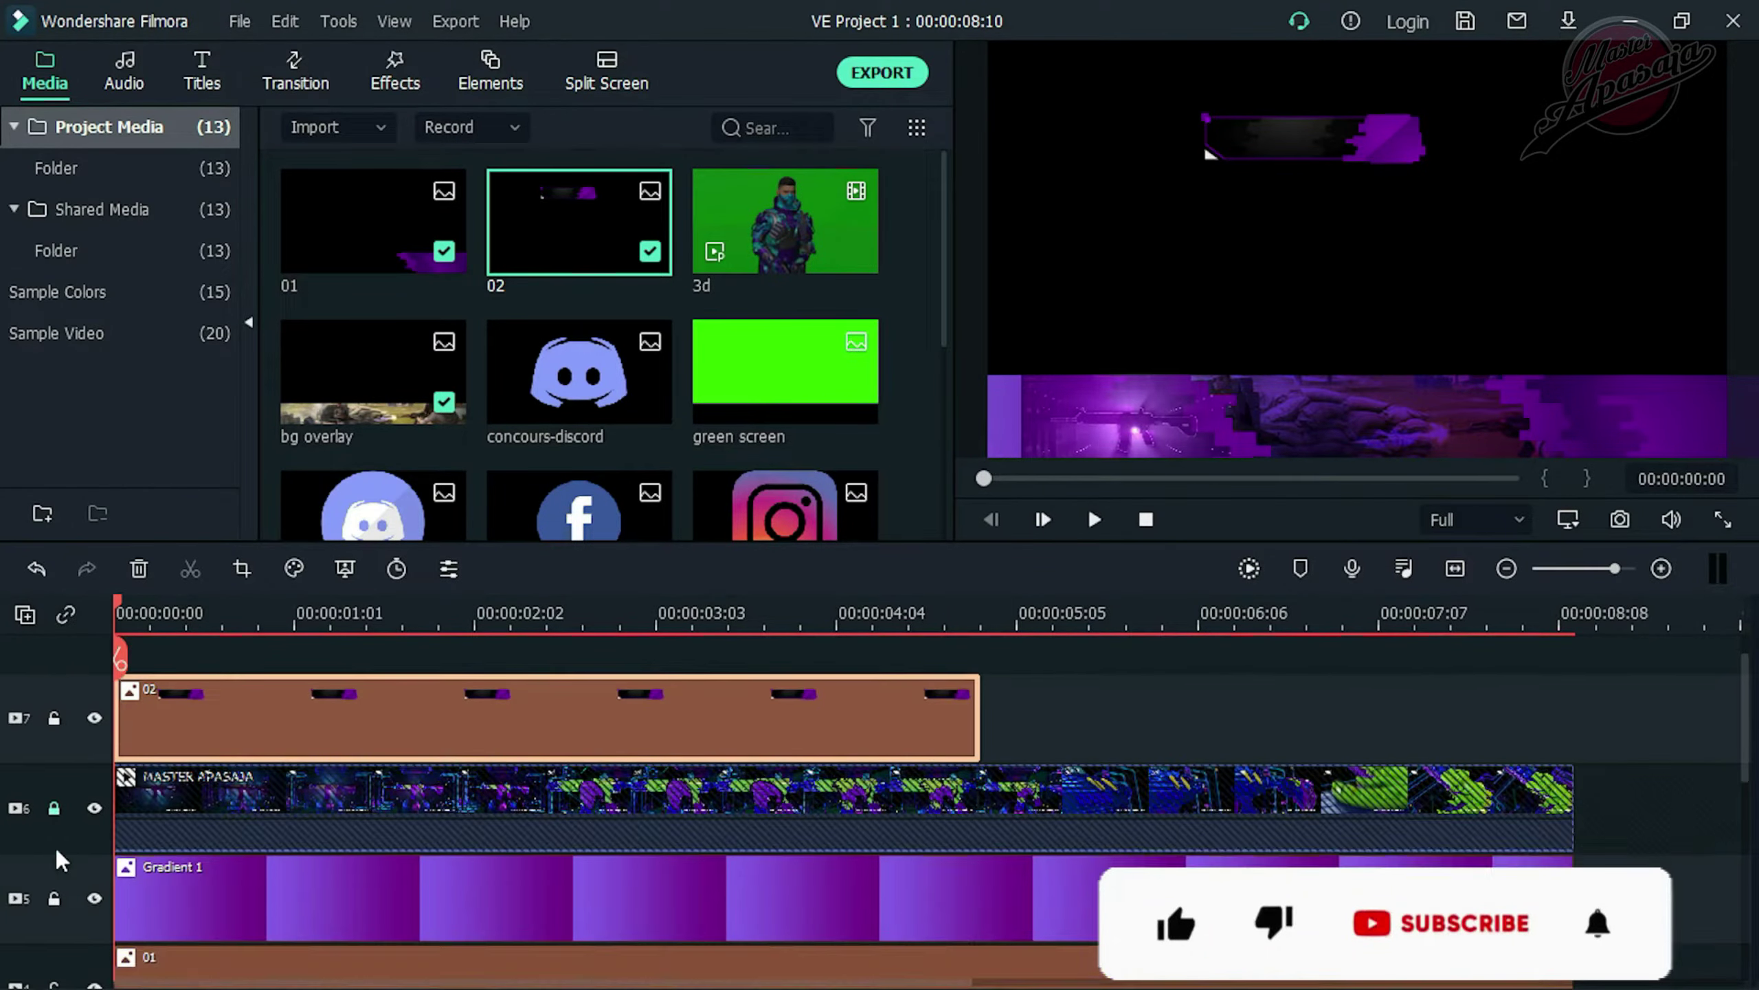
pyautogui.click(54, 898)
pyautogui.scroll(-2, 72, 876)
pyautogui.click(55, 913)
pyautogui.scroll(-1, 69, 881)
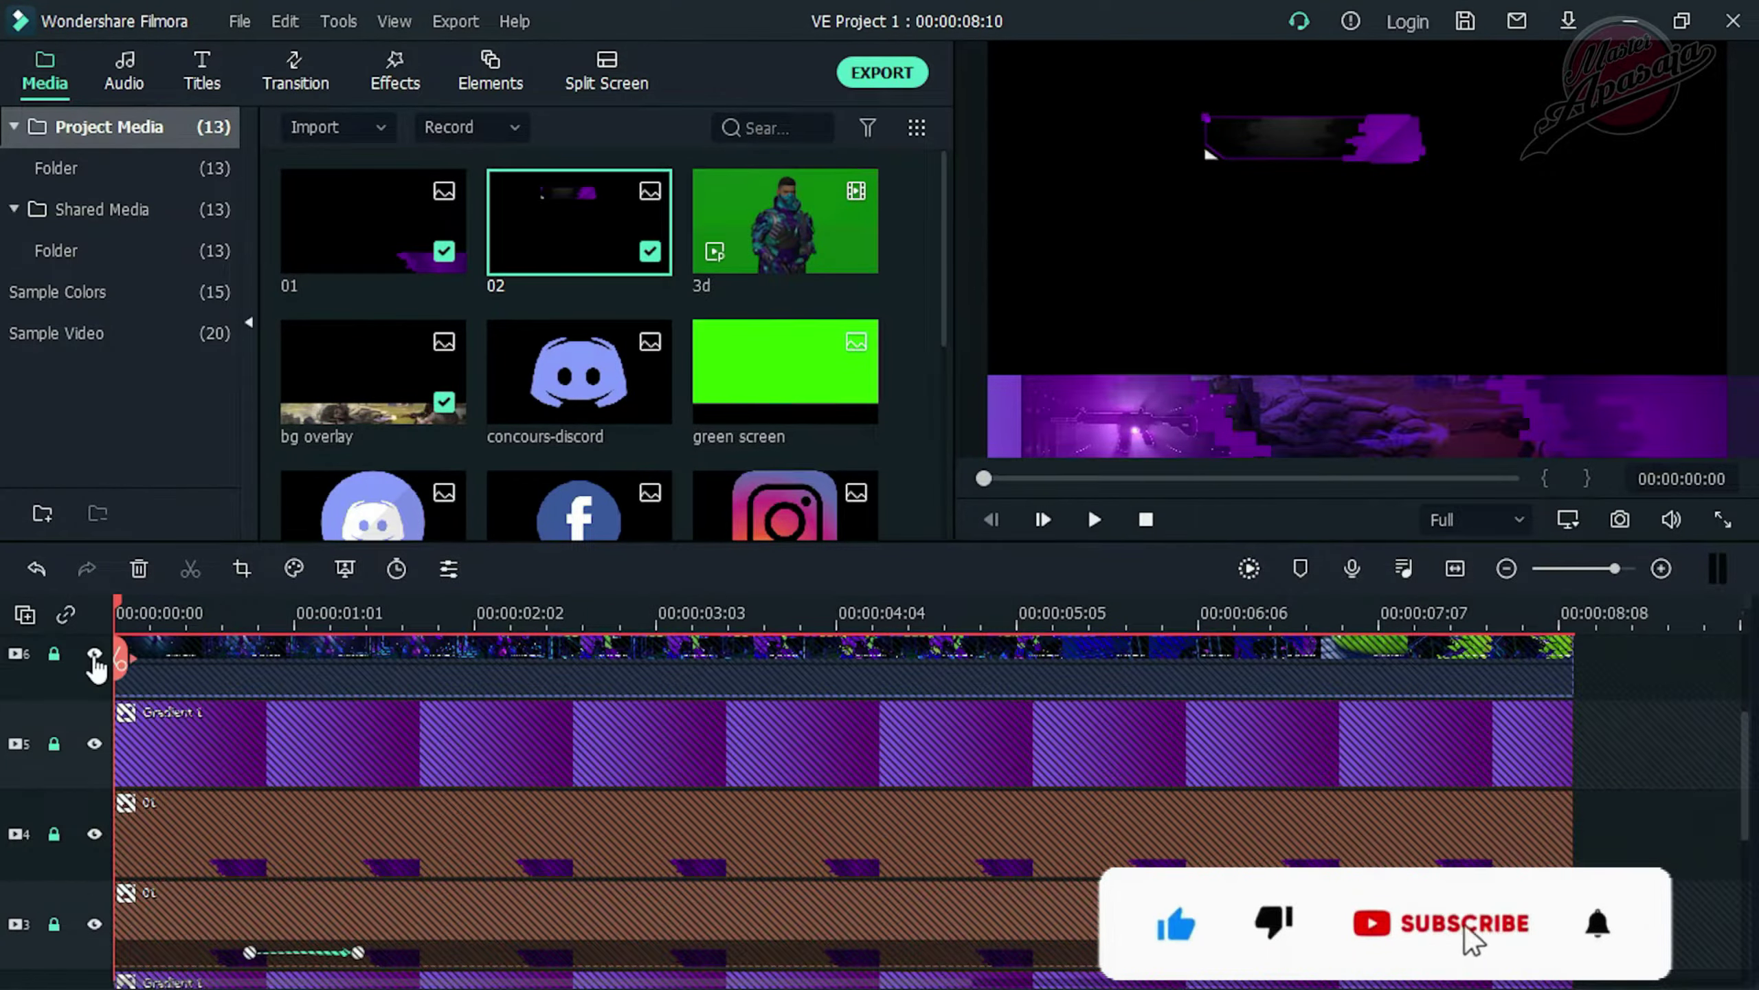
# Hide all the locked tracks so that only the 02 clip's track stays shown
pyautogui.click(94, 653)
pyautogui.click(94, 743)
pyautogui.click(94, 833)
pyautogui.click(94, 923)
pyautogui.scroll(-1, 98, 901)
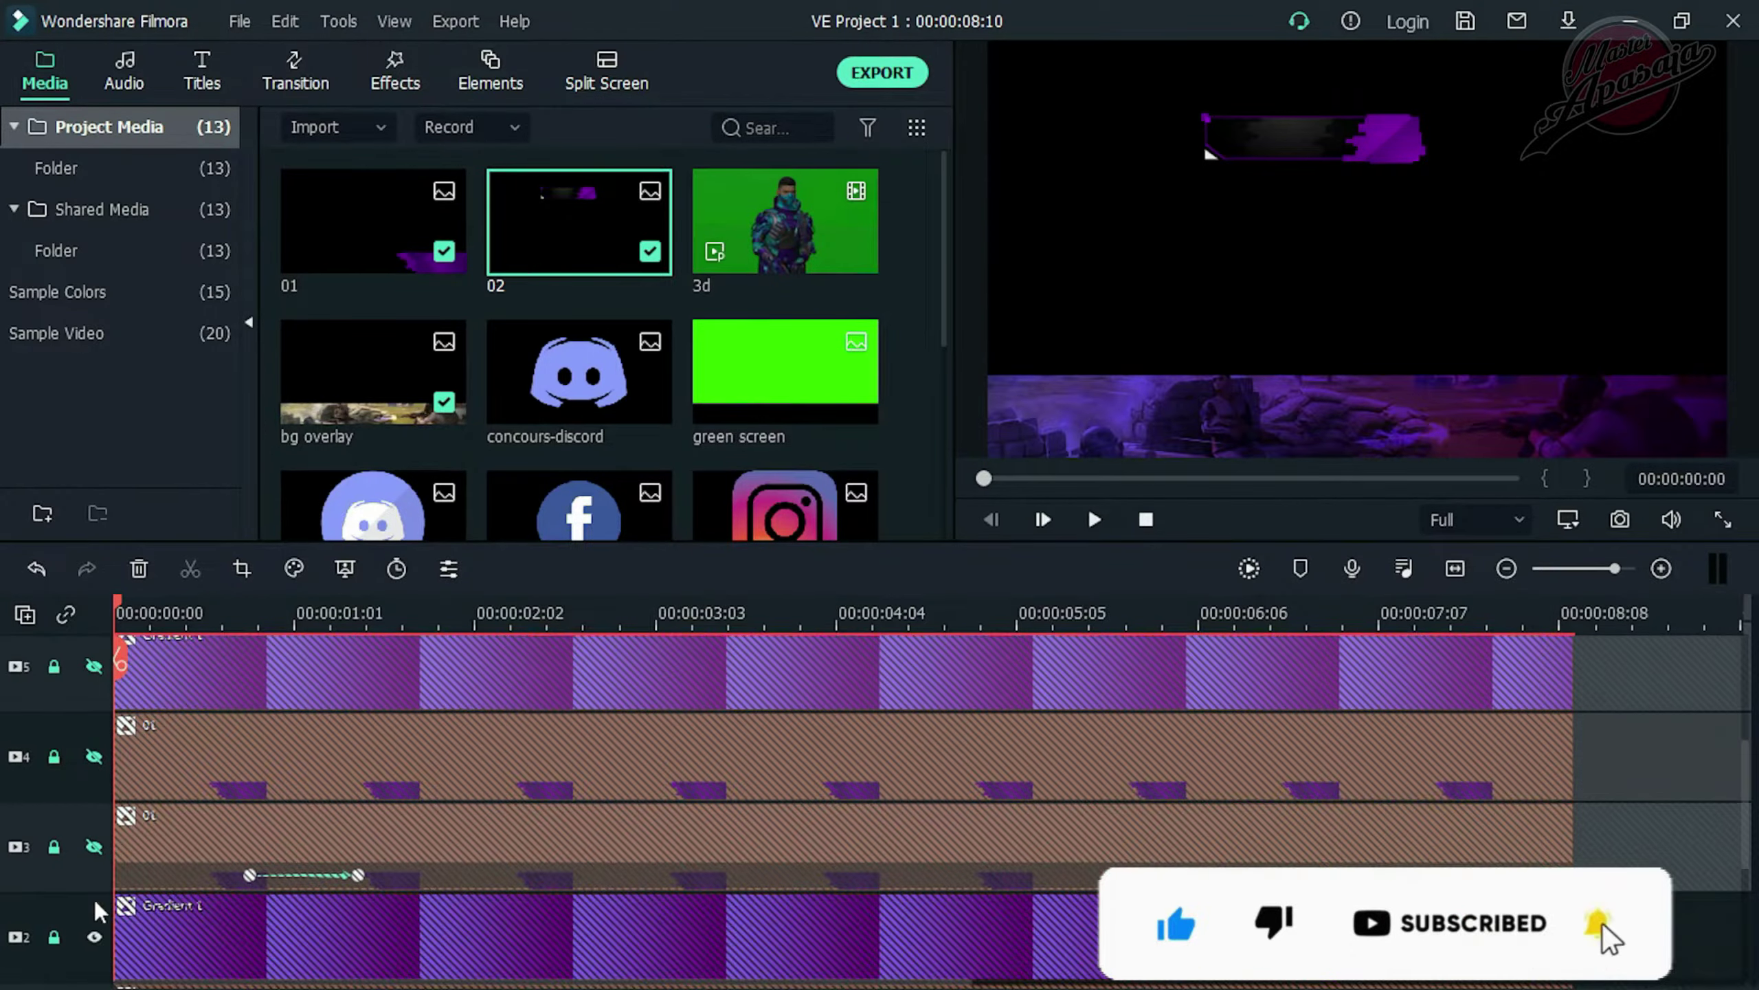
pyautogui.scroll(1, 104, 867)
pyautogui.scroll(2, 392, 780)
# Crop the 02 image at a 16:9 ratio to a smaller area around the purple banner
pyautogui.click(353, 784)
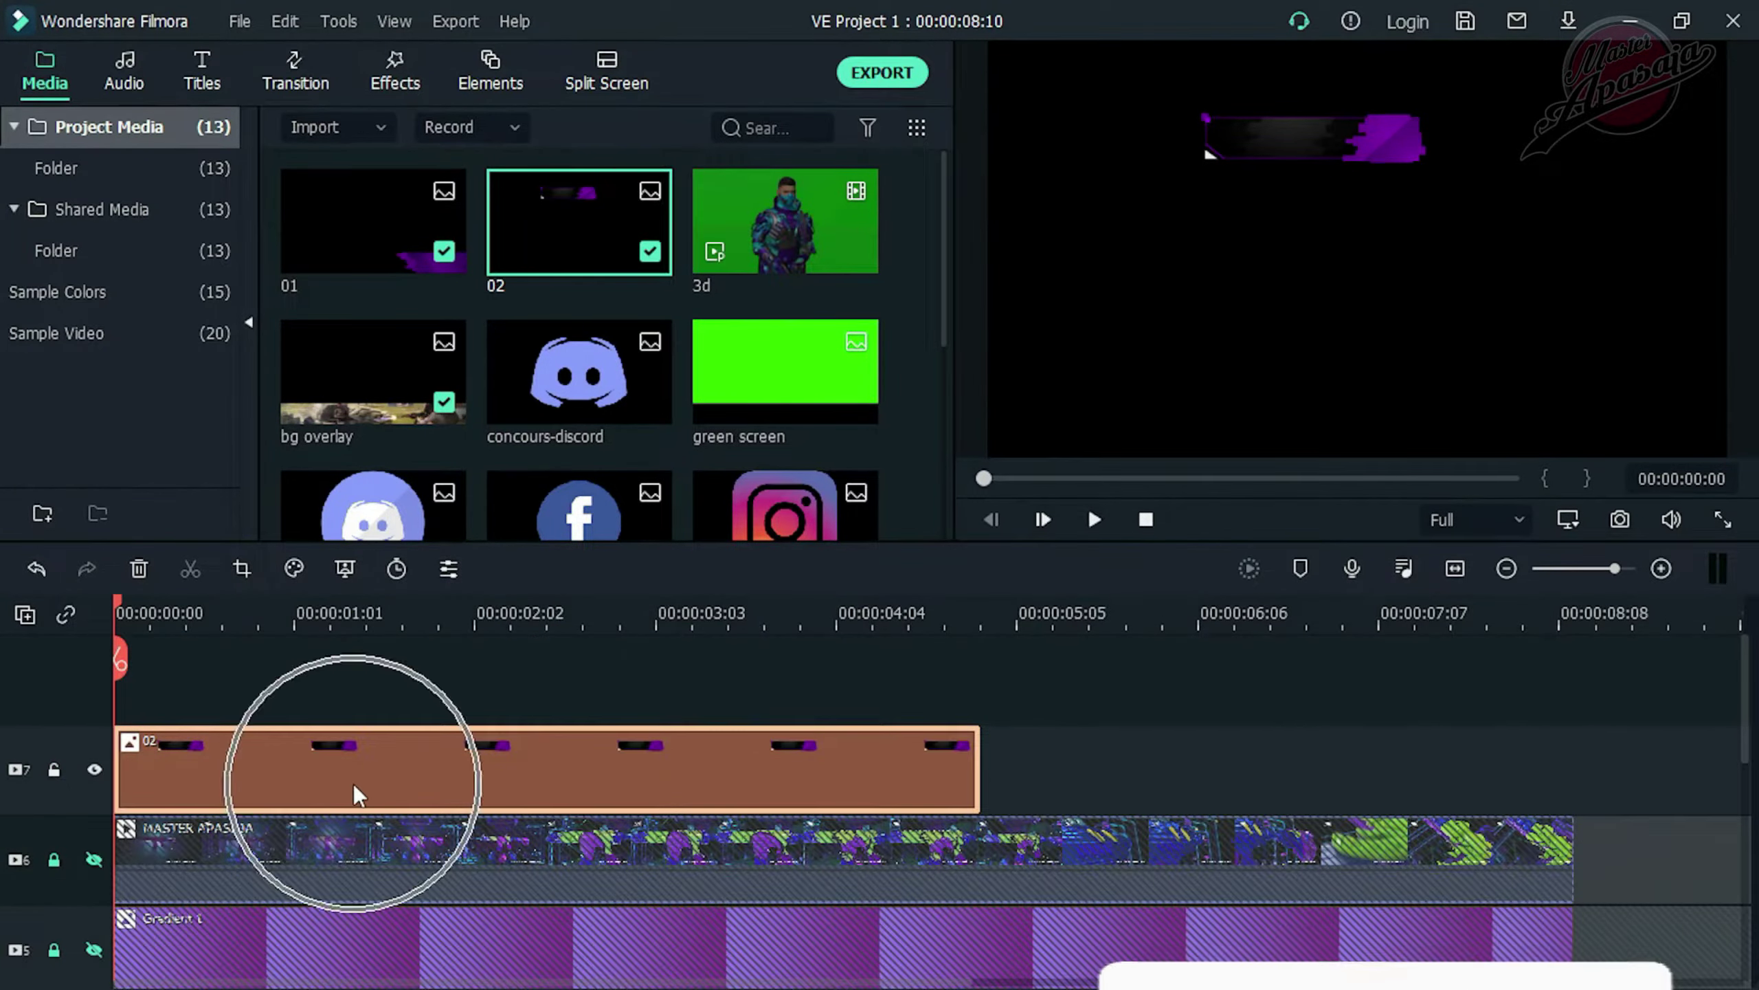
pyautogui.rightClick(354, 784)
pyautogui.click(569, 387)
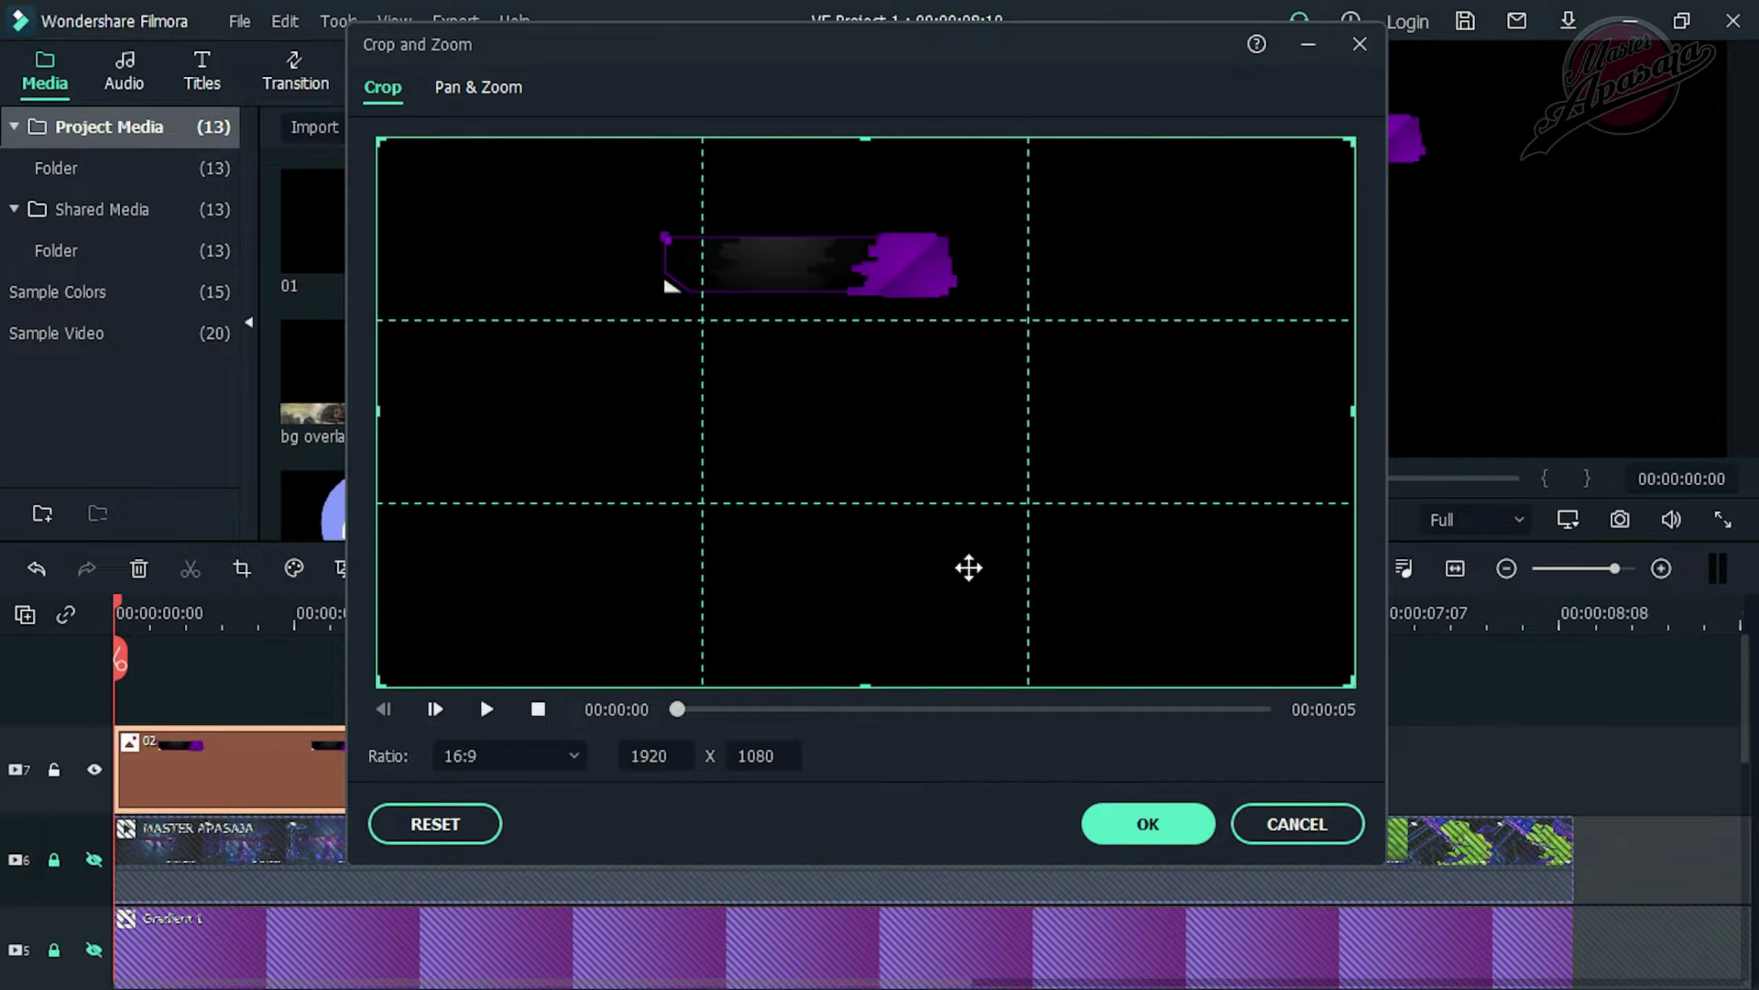
pyautogui.moveTo(1352, 684); pyautogui.dragTo(953, 375)
pyautogui.moveTo(592, 237); pyautogui.dragTo(724, 227)
pyautogui.click(1147, 826)
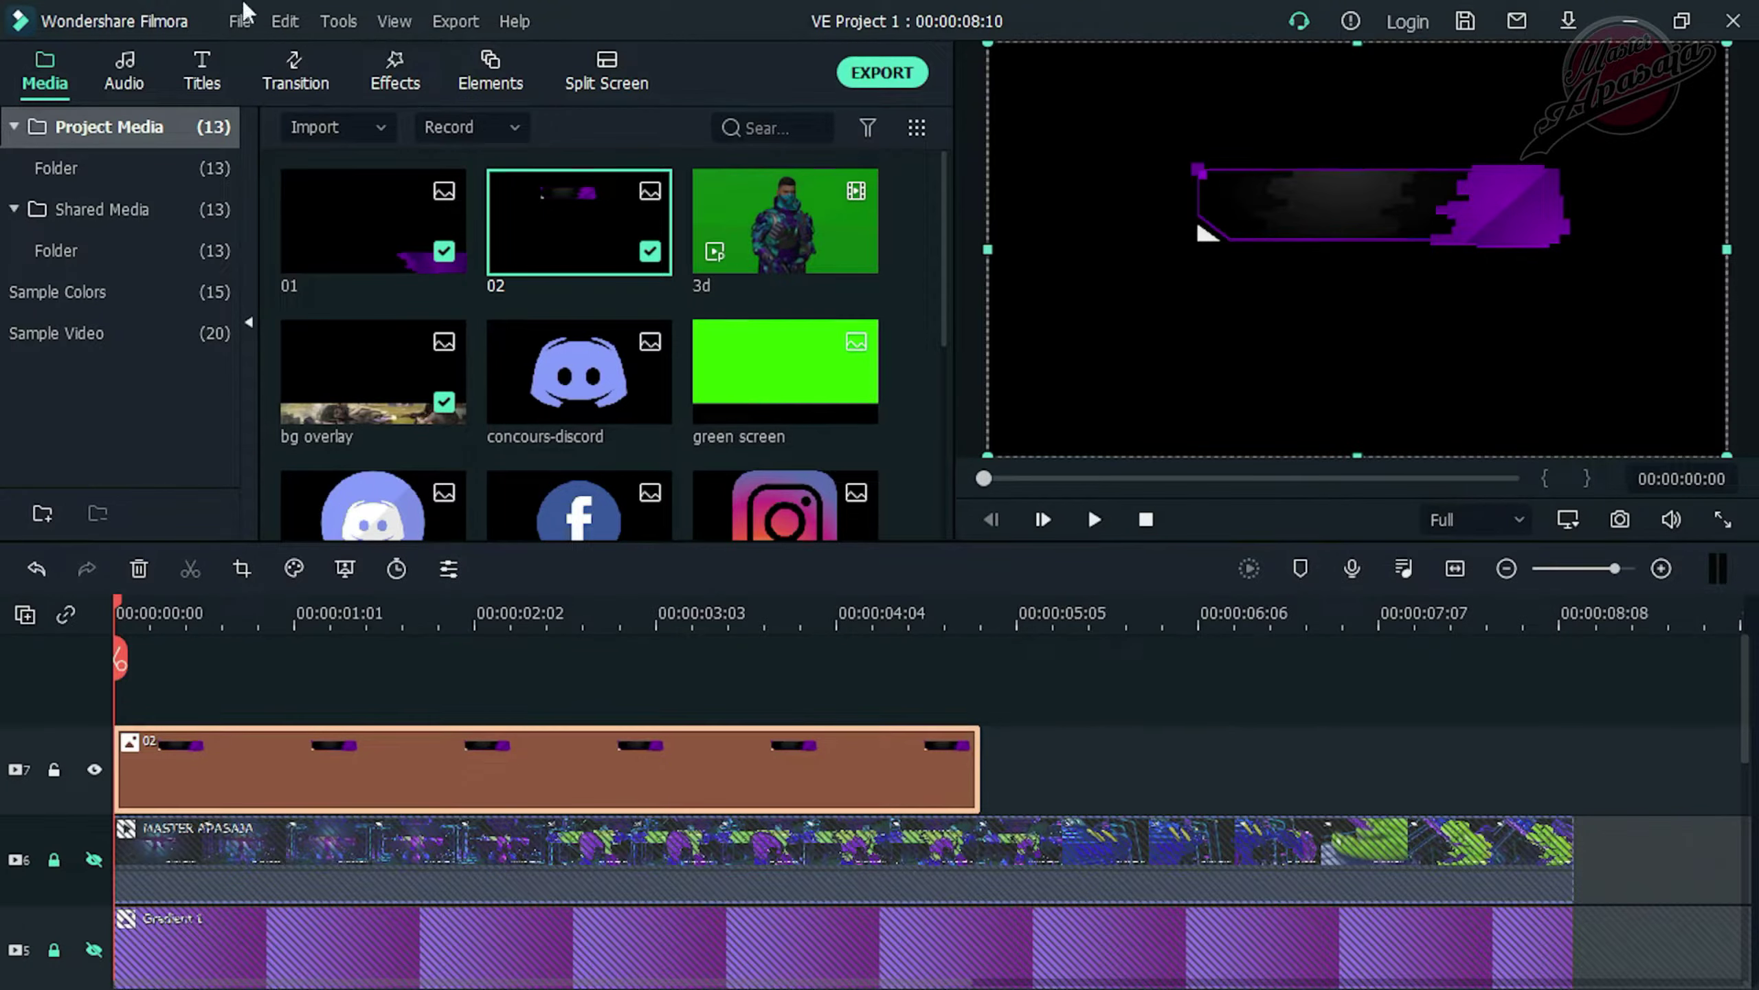
# Add a Basic 6 title on a new track above the 02 clip and change its text to "Your Name"
pyautogui.click(212, 57)
pyautogui.moveTo(544, 250); pyautogui.dragTo(124, 686)
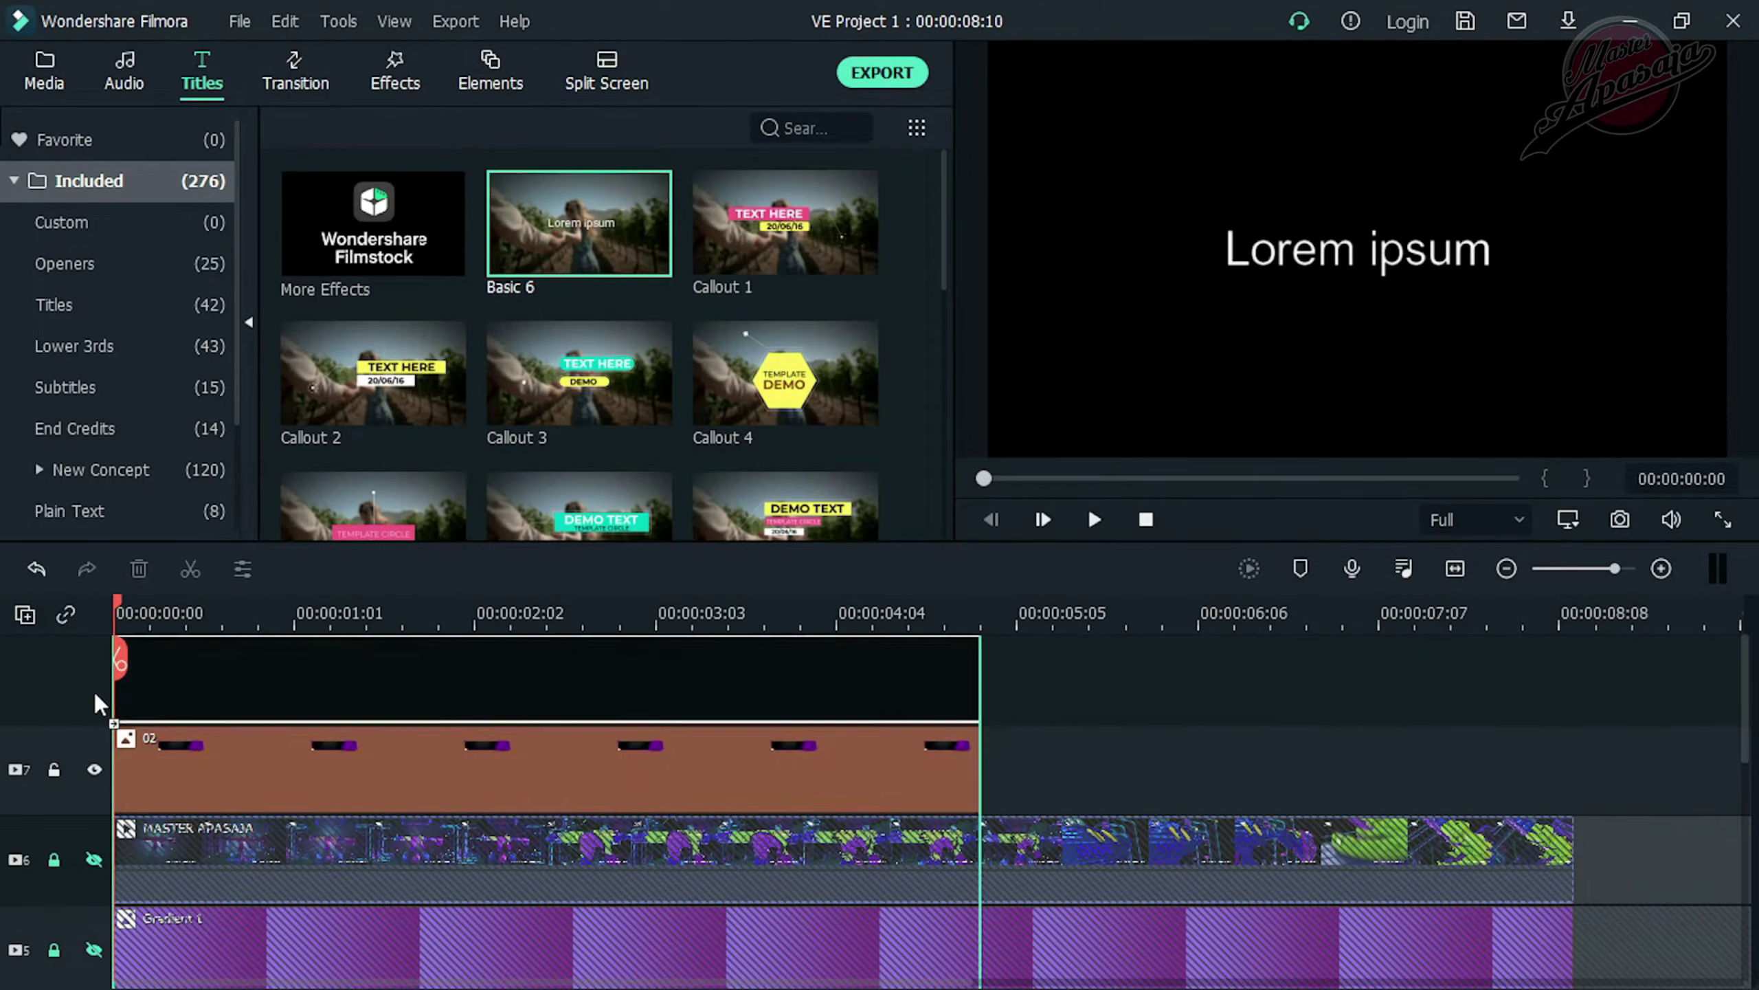
pyautogui.rightClick(343, 763)
pyautogui.doubleClick(338, 762)
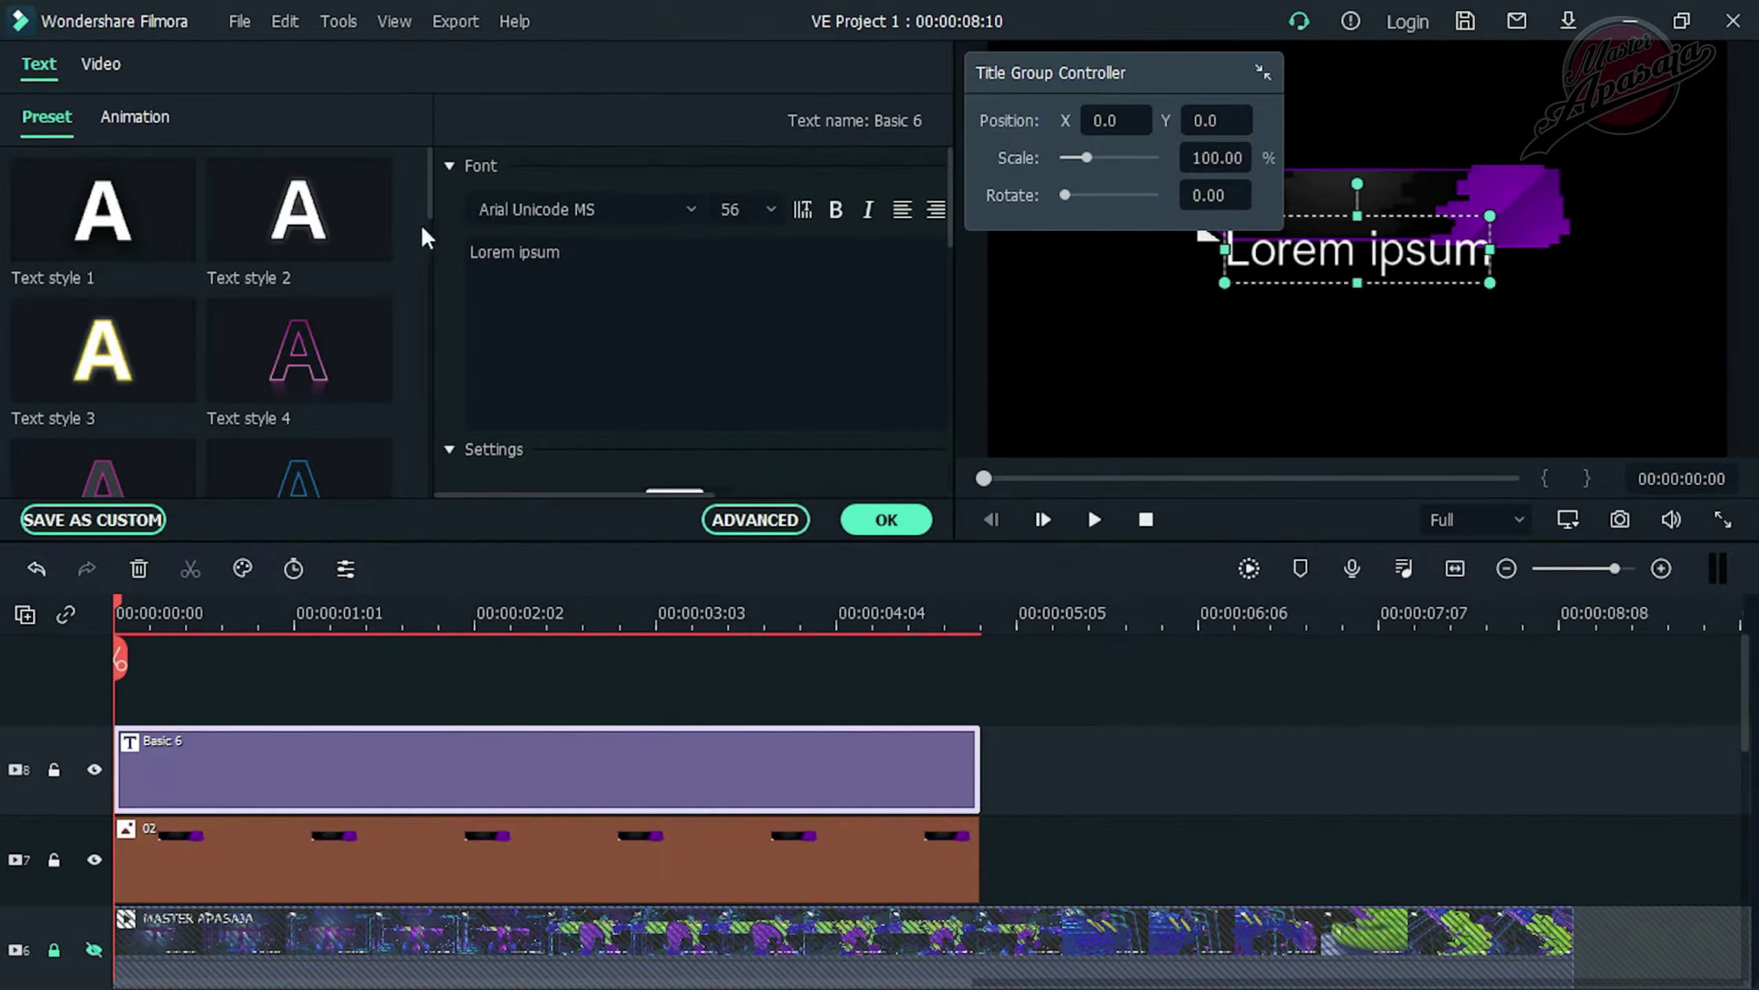
pyautogui.click(647, 295)
pyautogui.hotkey('ctrl', 'a')
pyautogui.write('Y')
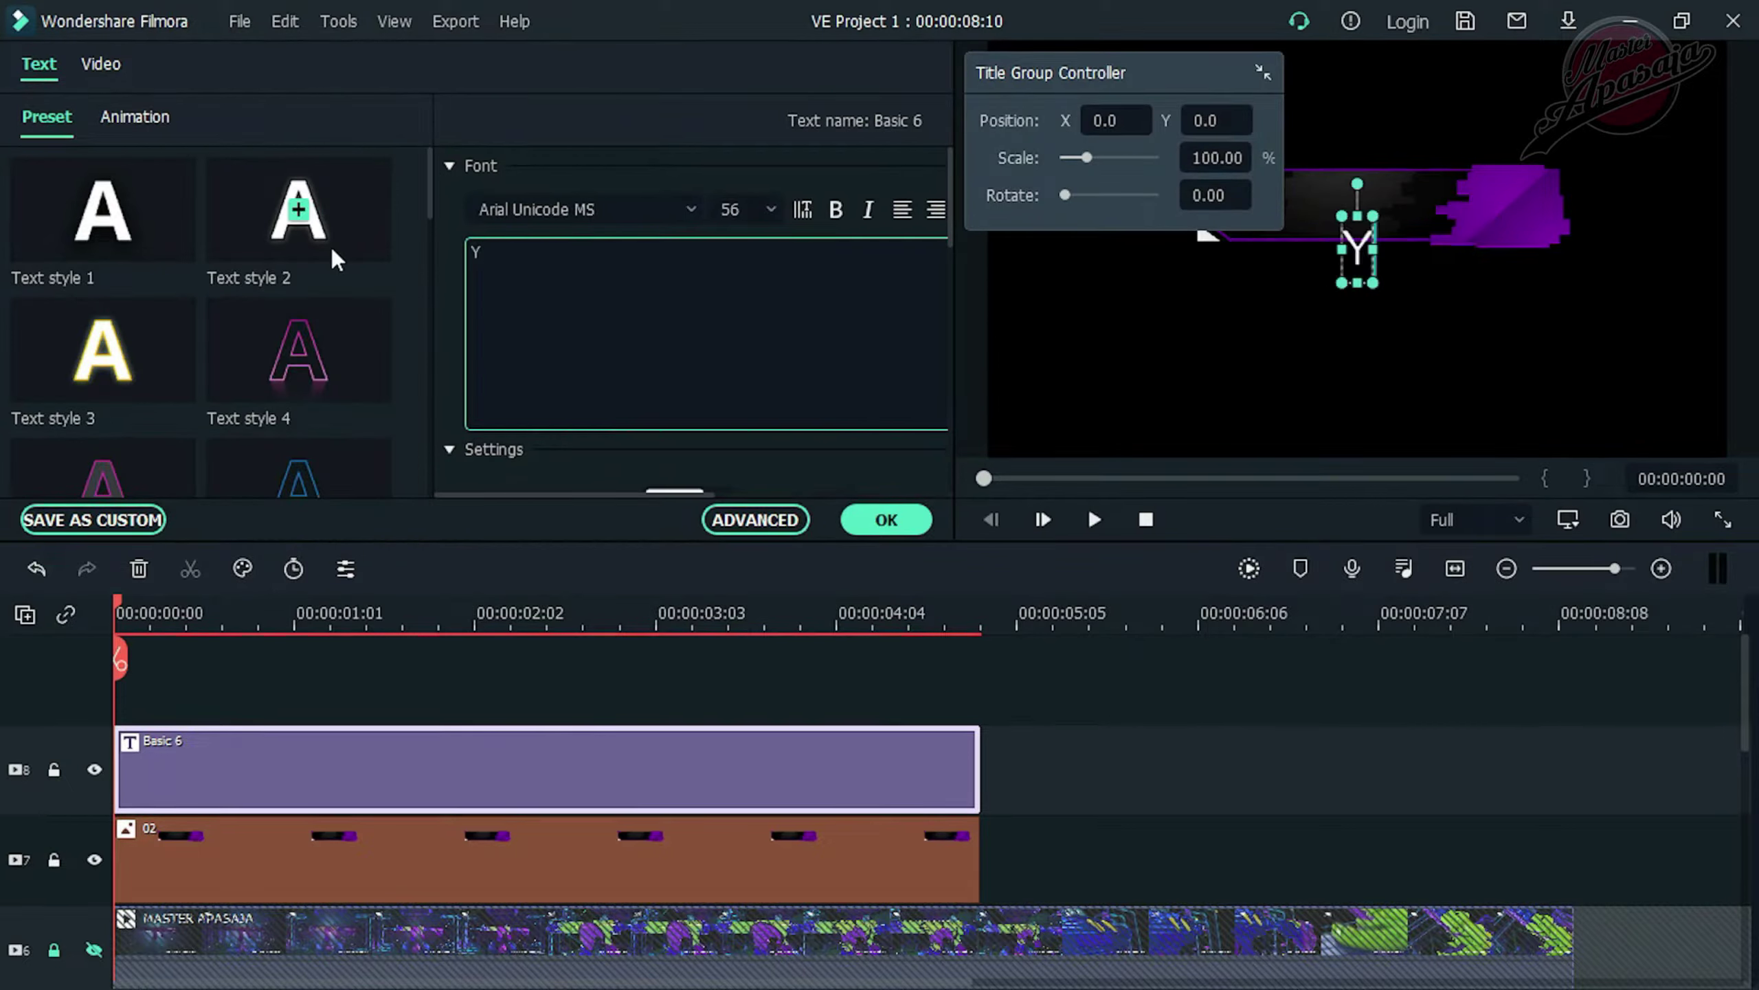
pyautogui.write('our Name')
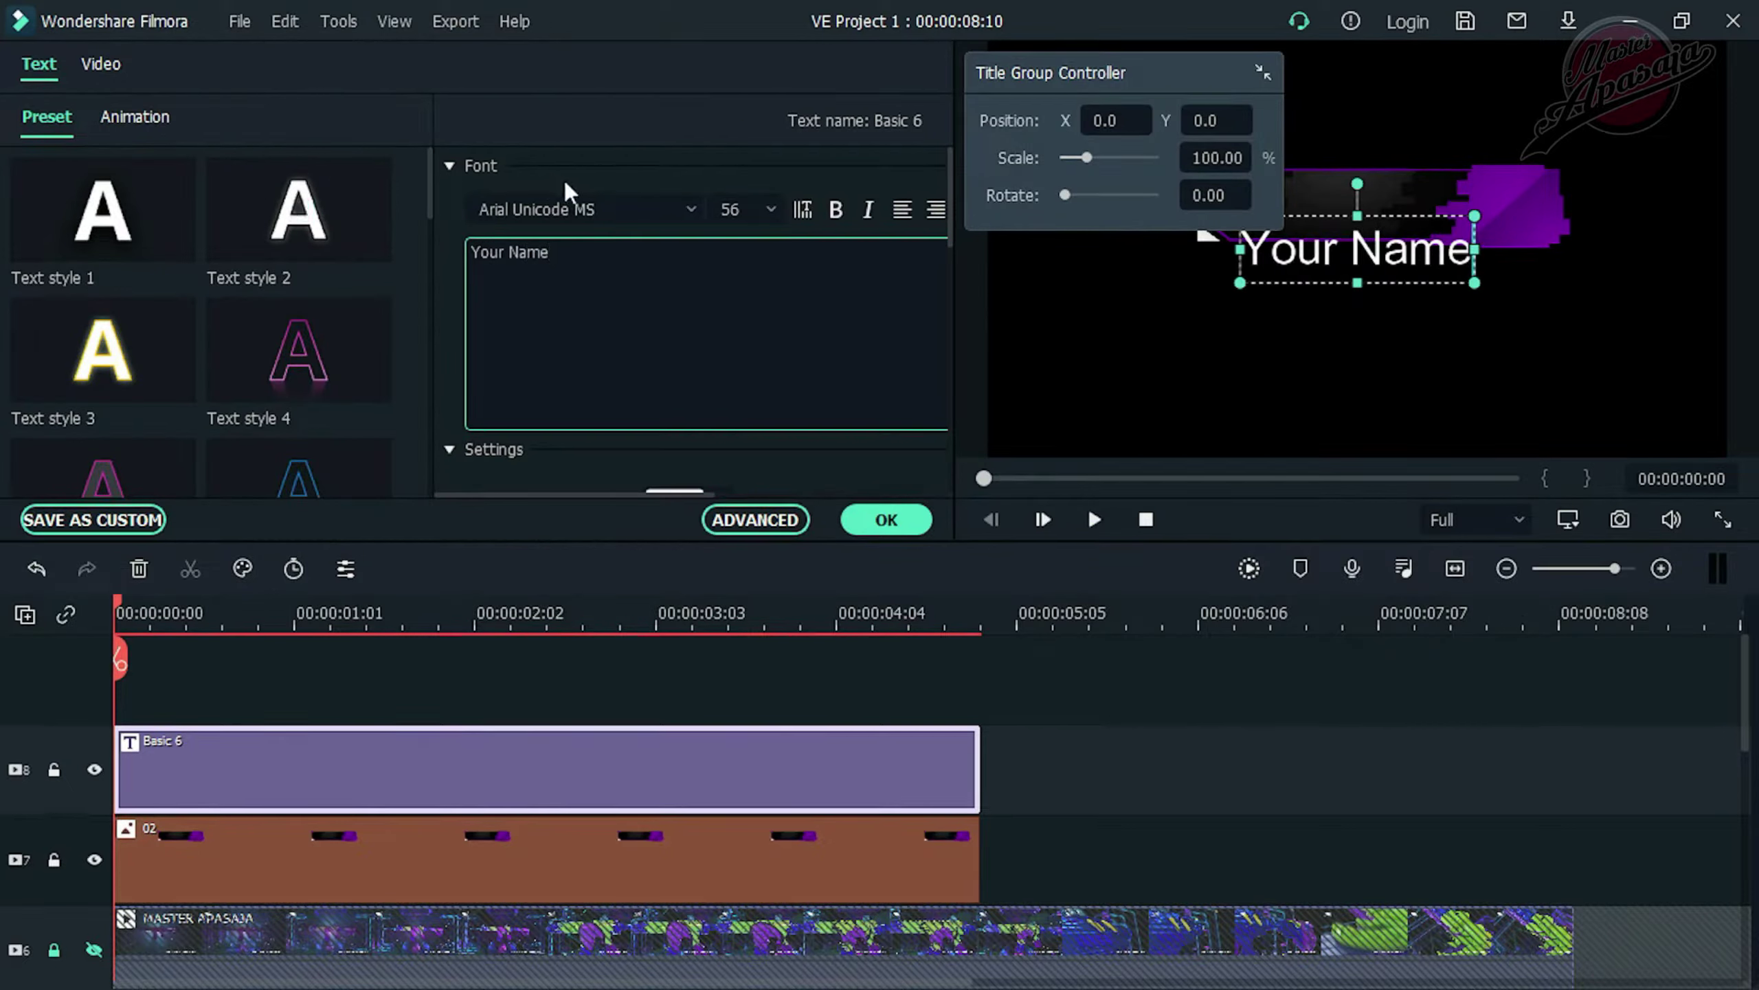
# Compare several fonts on the "Your Name" title and apply Bebas Neue
pyautogui.click(683, 217)
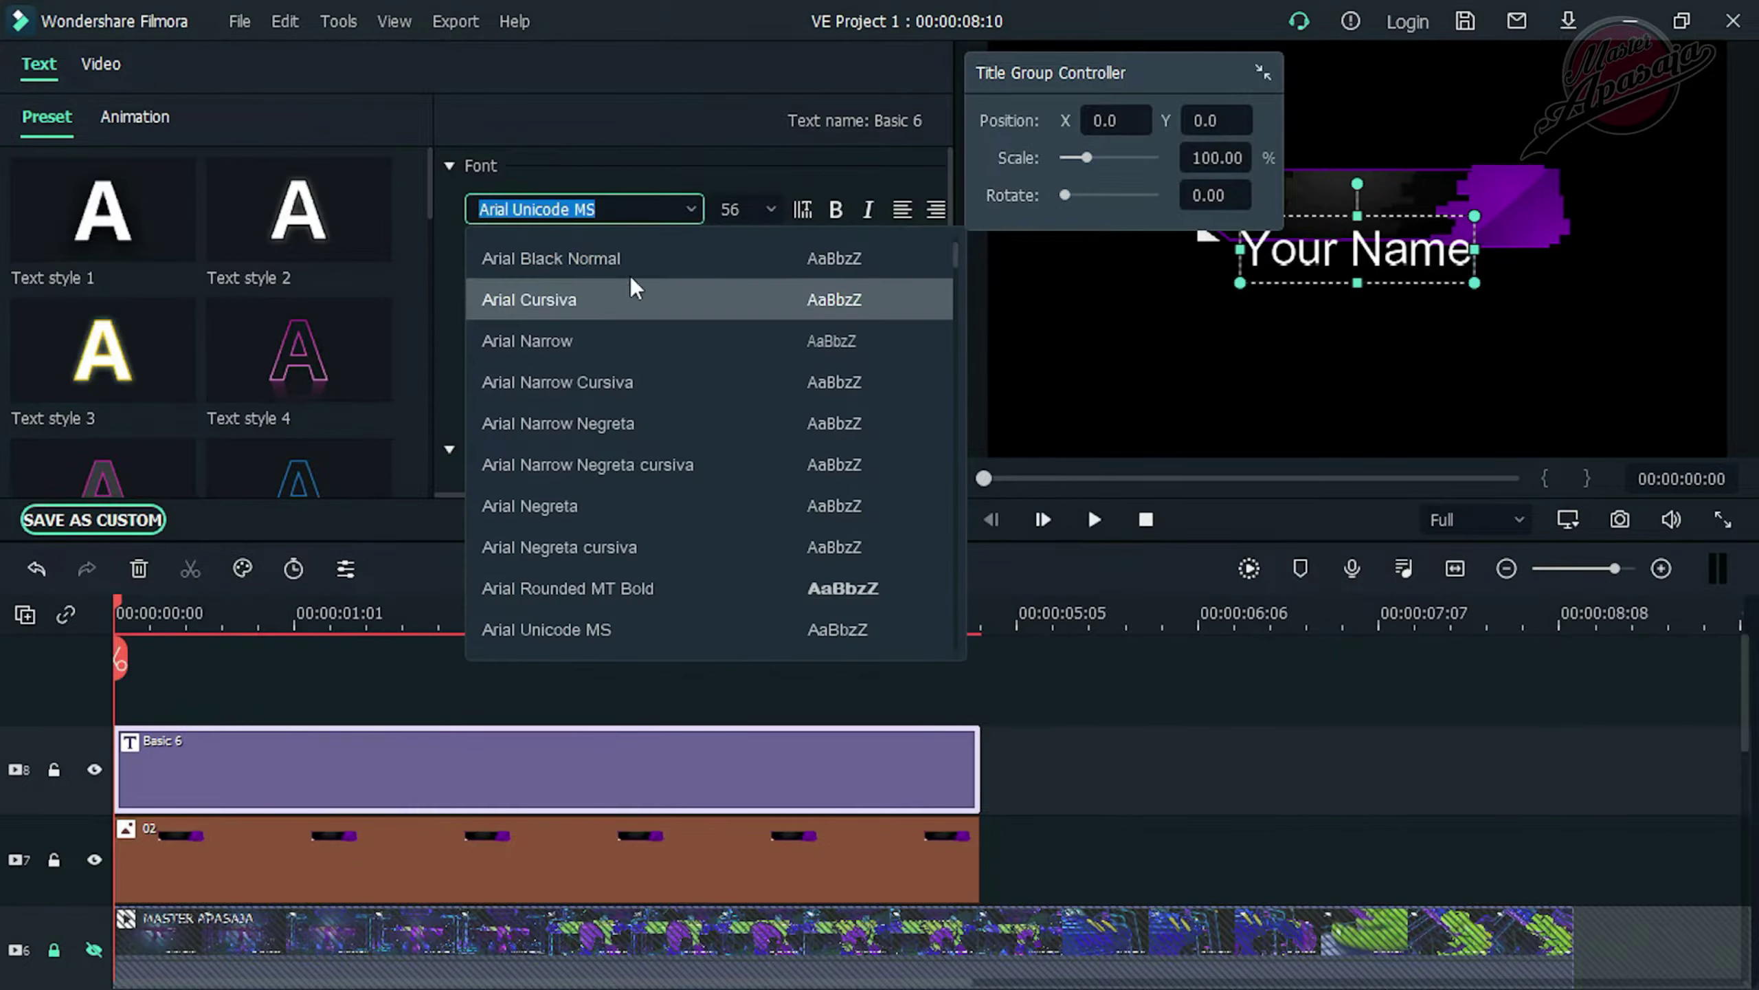
pyautogui.click(632, 535)
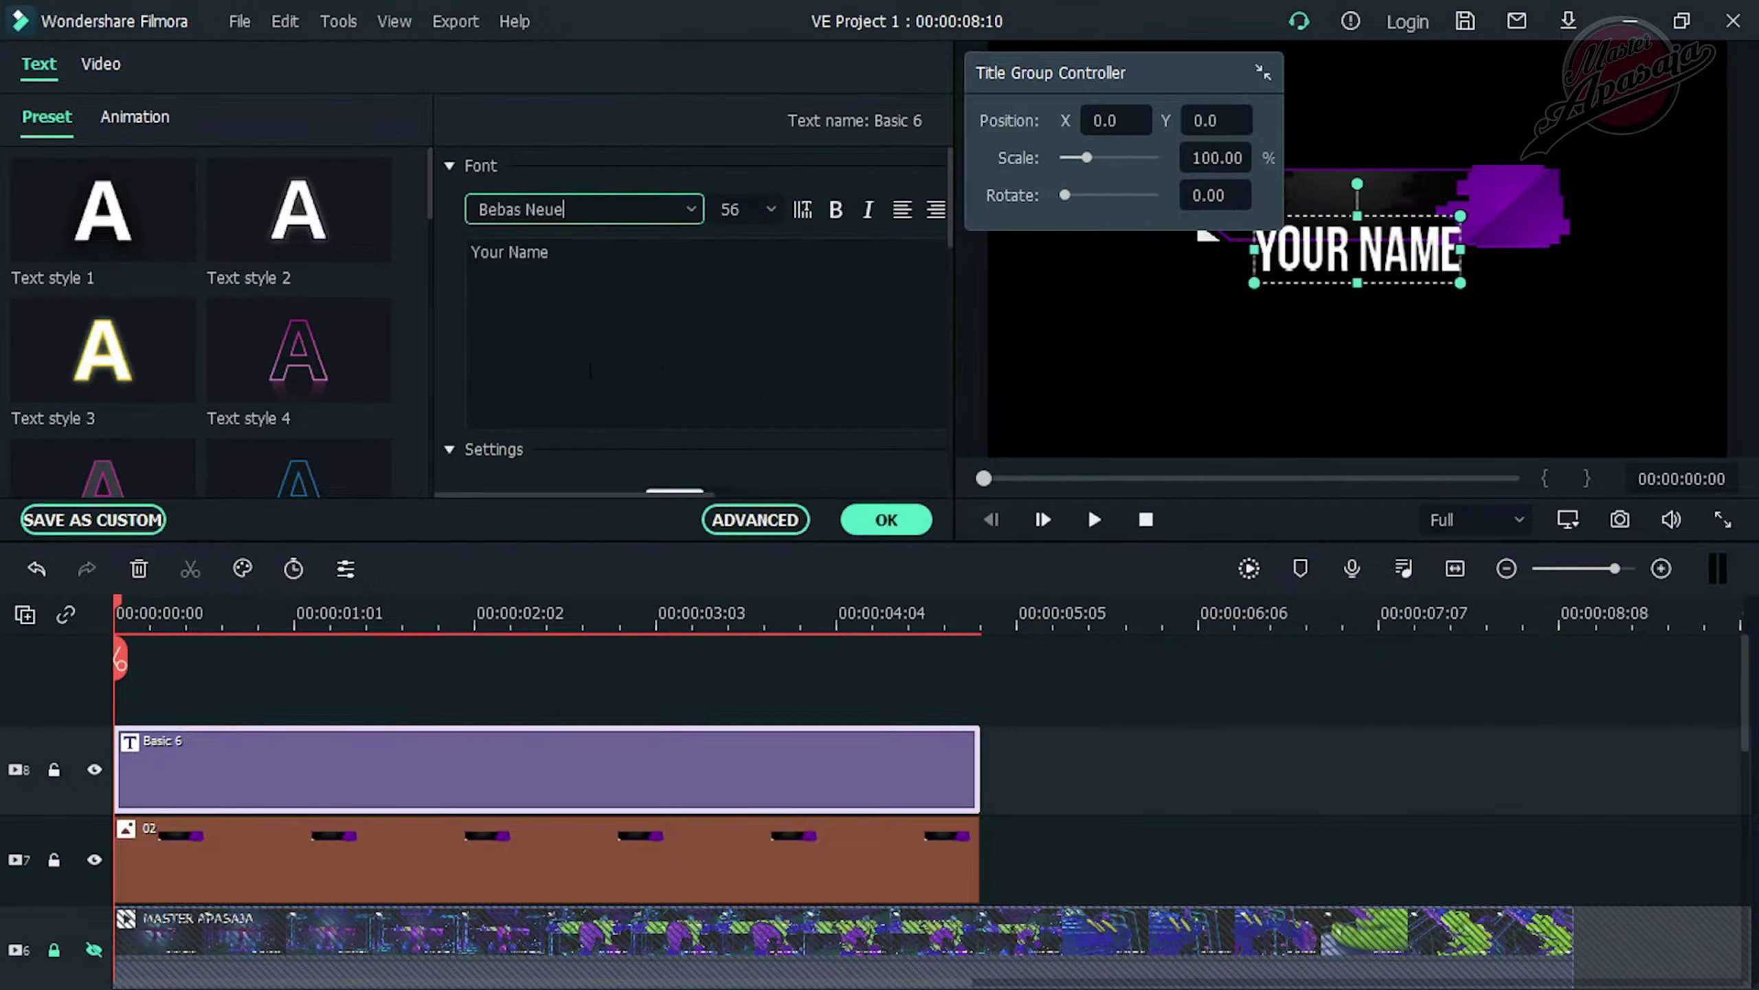
pyautogui.scroll(-1, 648, 202)
pyautogui.scroll(2, 647, 208)
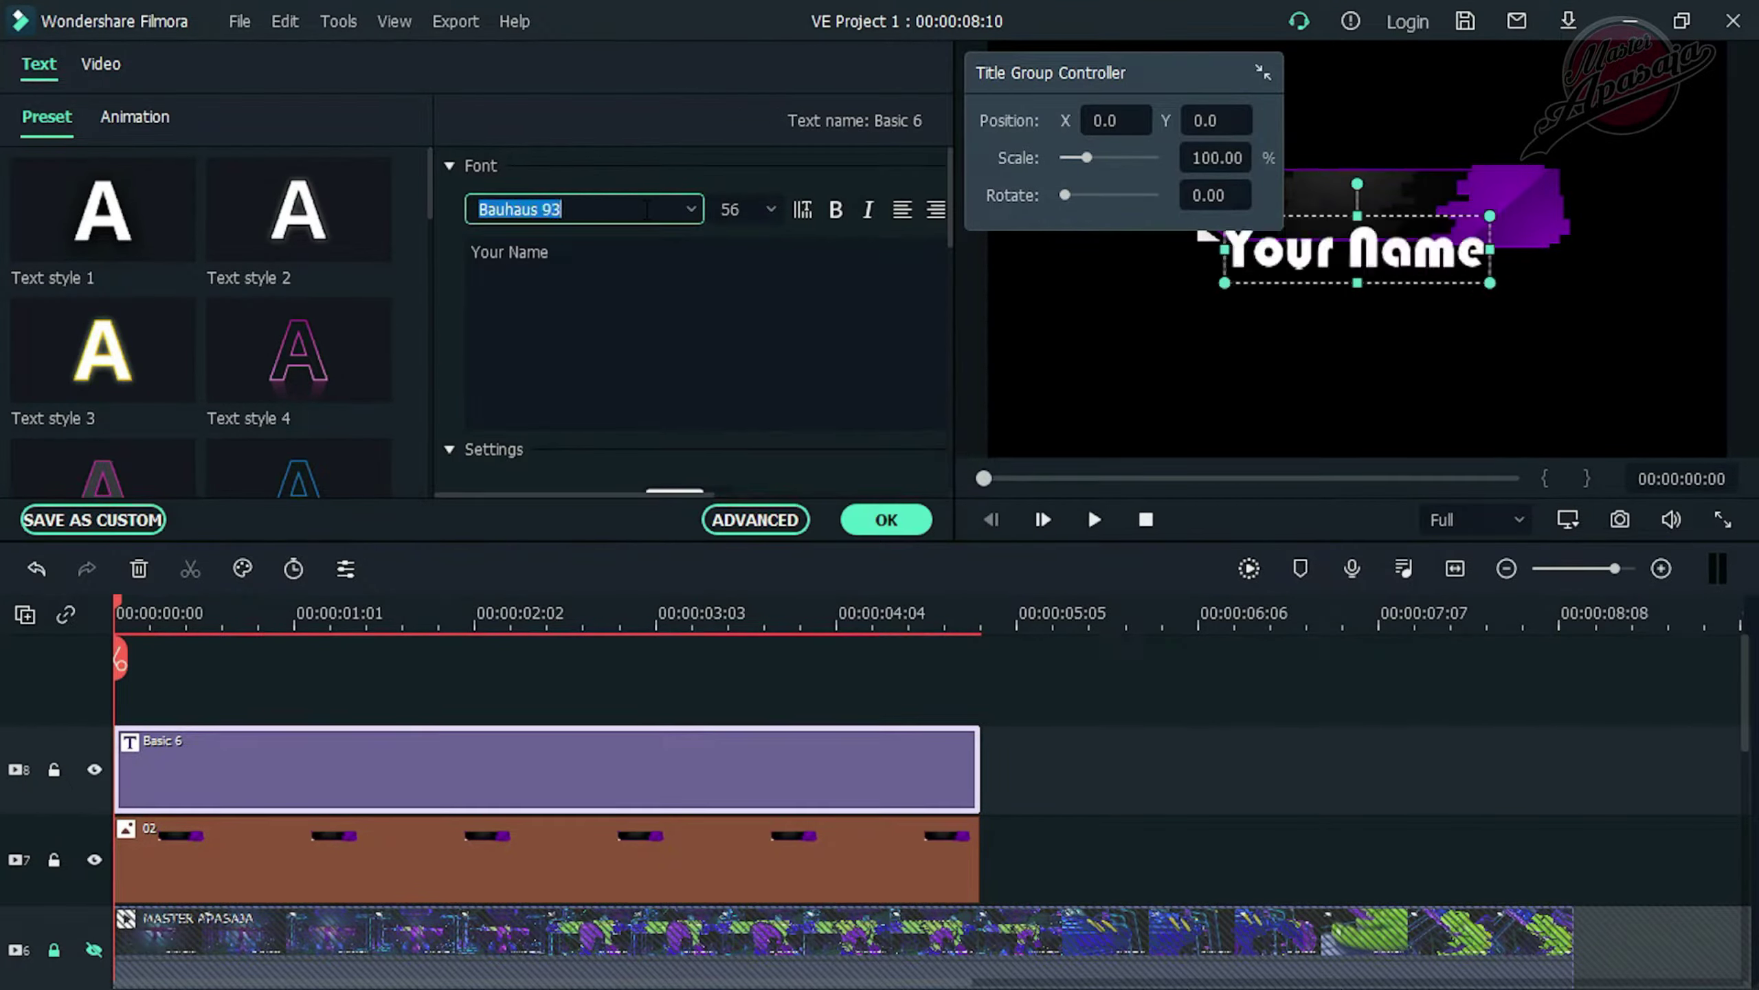
pyautogui.scroll(-2, 647, 208)
pyautogui.scroll(1, 647, 209)
pyautogui.scroll(-1, 647, 209)
pyautogui.scroll(-2, 647, 209)
pyautogui.scroll(4, 648, 208)
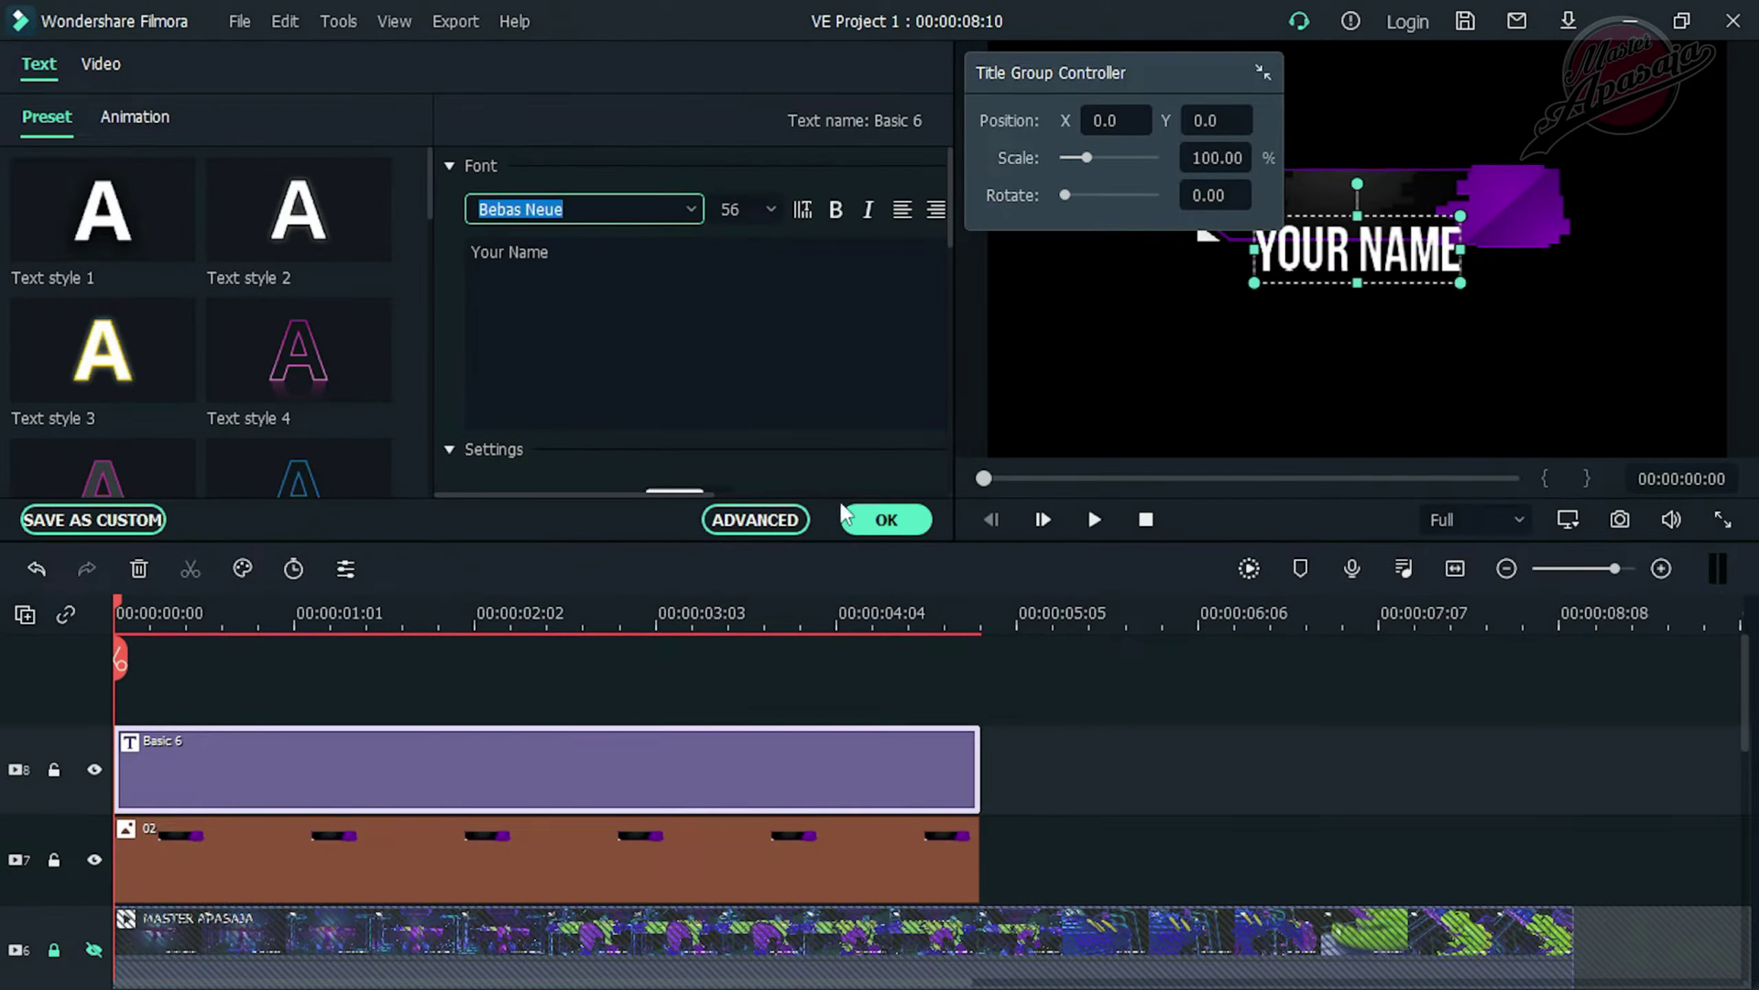
# Fit the title inside the banner with position X -20, Y 35 and scale 74%, and accept the title changes
pyautogui.moveTo(1206, 121); pyautogui.dragTo(1230, 121)
pyautogui.moveTo(1113, 62); pyautogui.dragTo(921, 53)
pyautogui.moveTo(1049, 151); pyautogui.dragTo(990, 150)
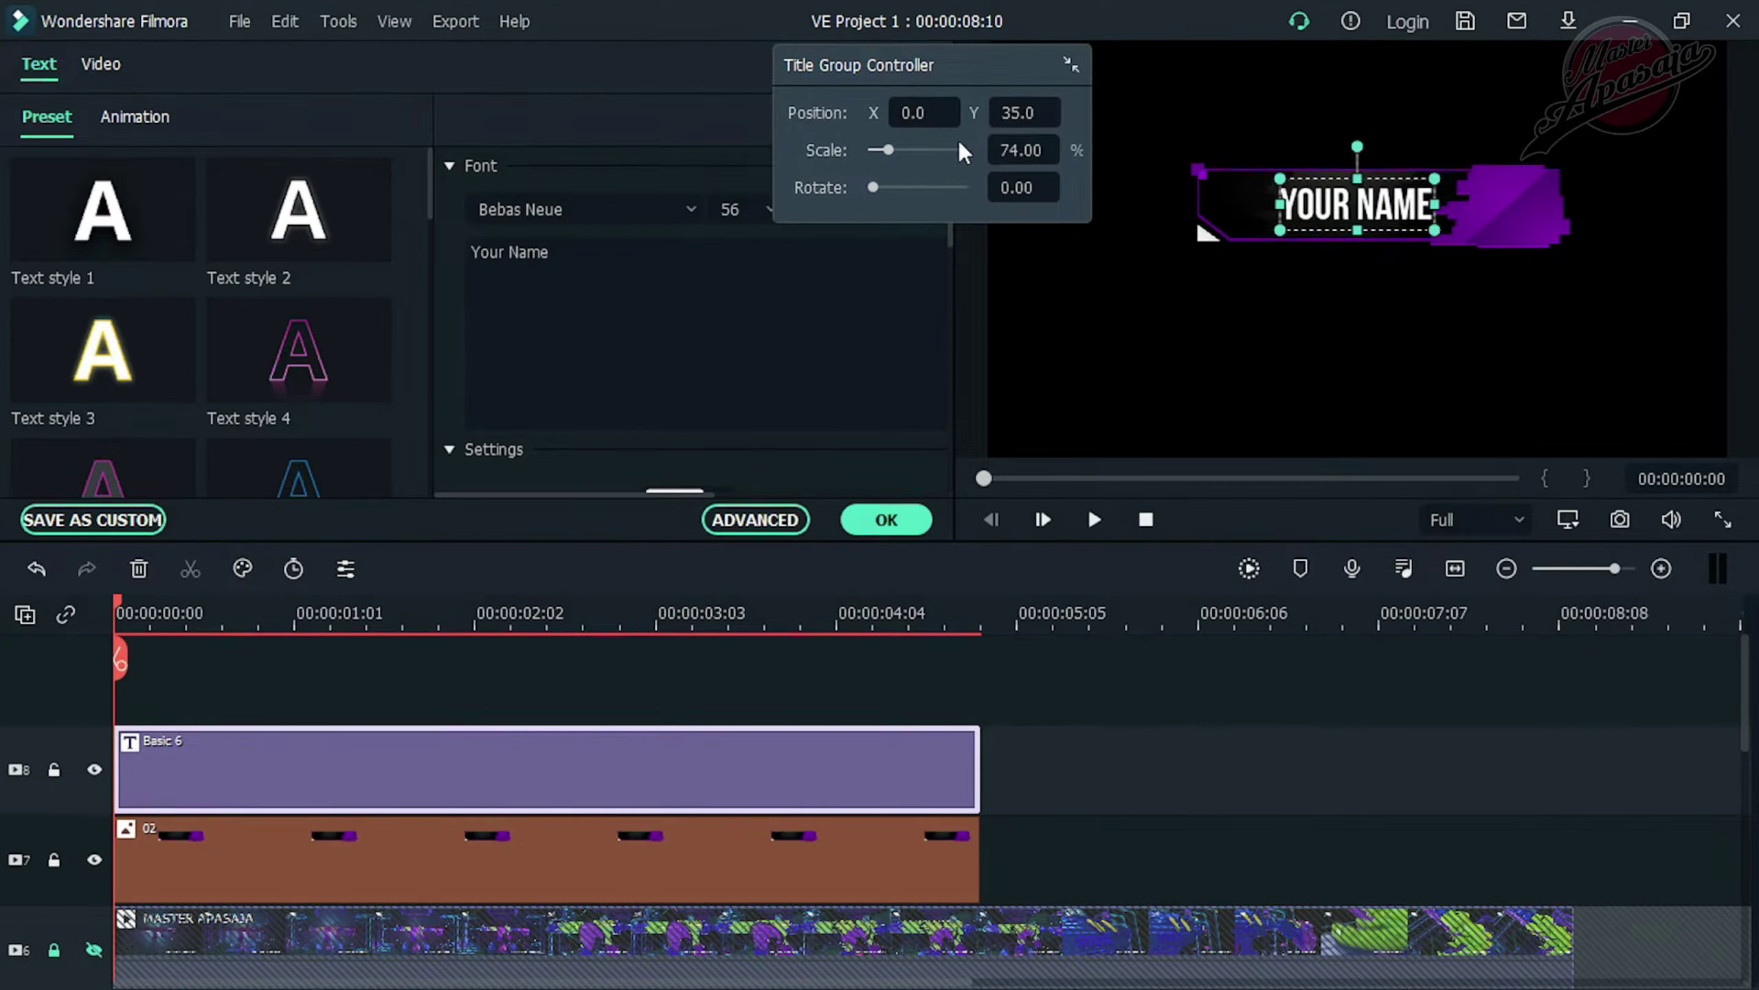
pyautogui.moveTo(916, 115); pyautogui.dragTo(871, 116)
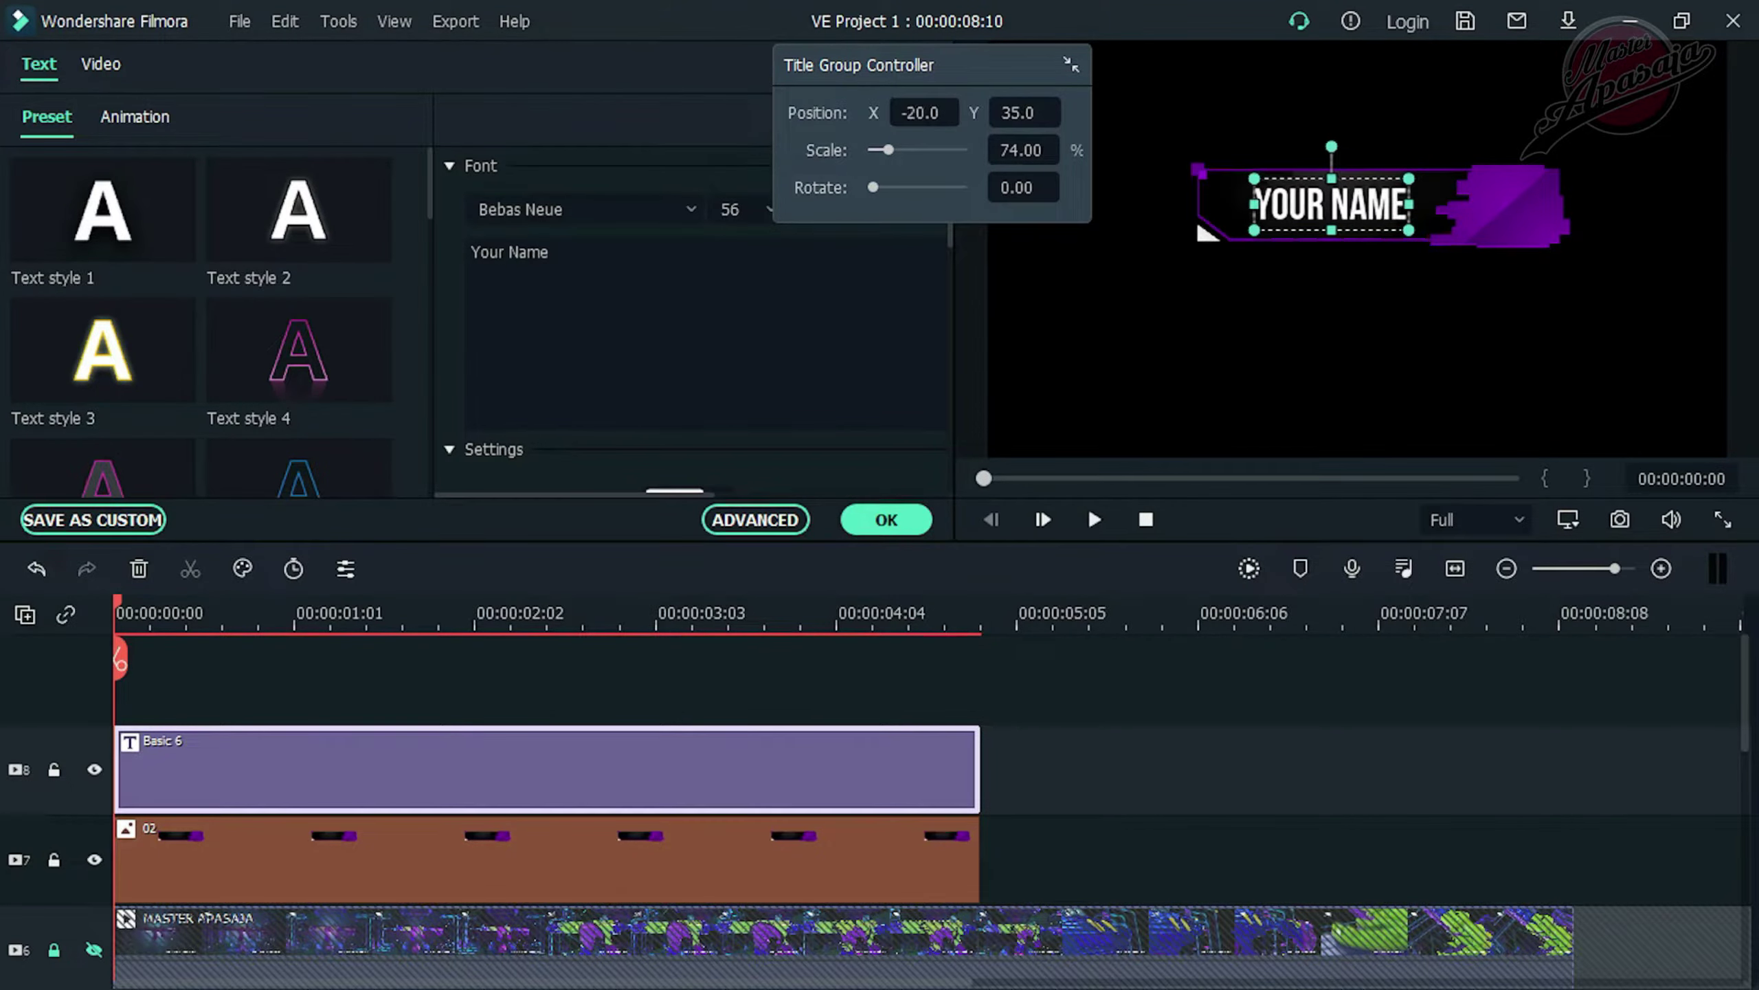
pyautogui.click(887, 520)
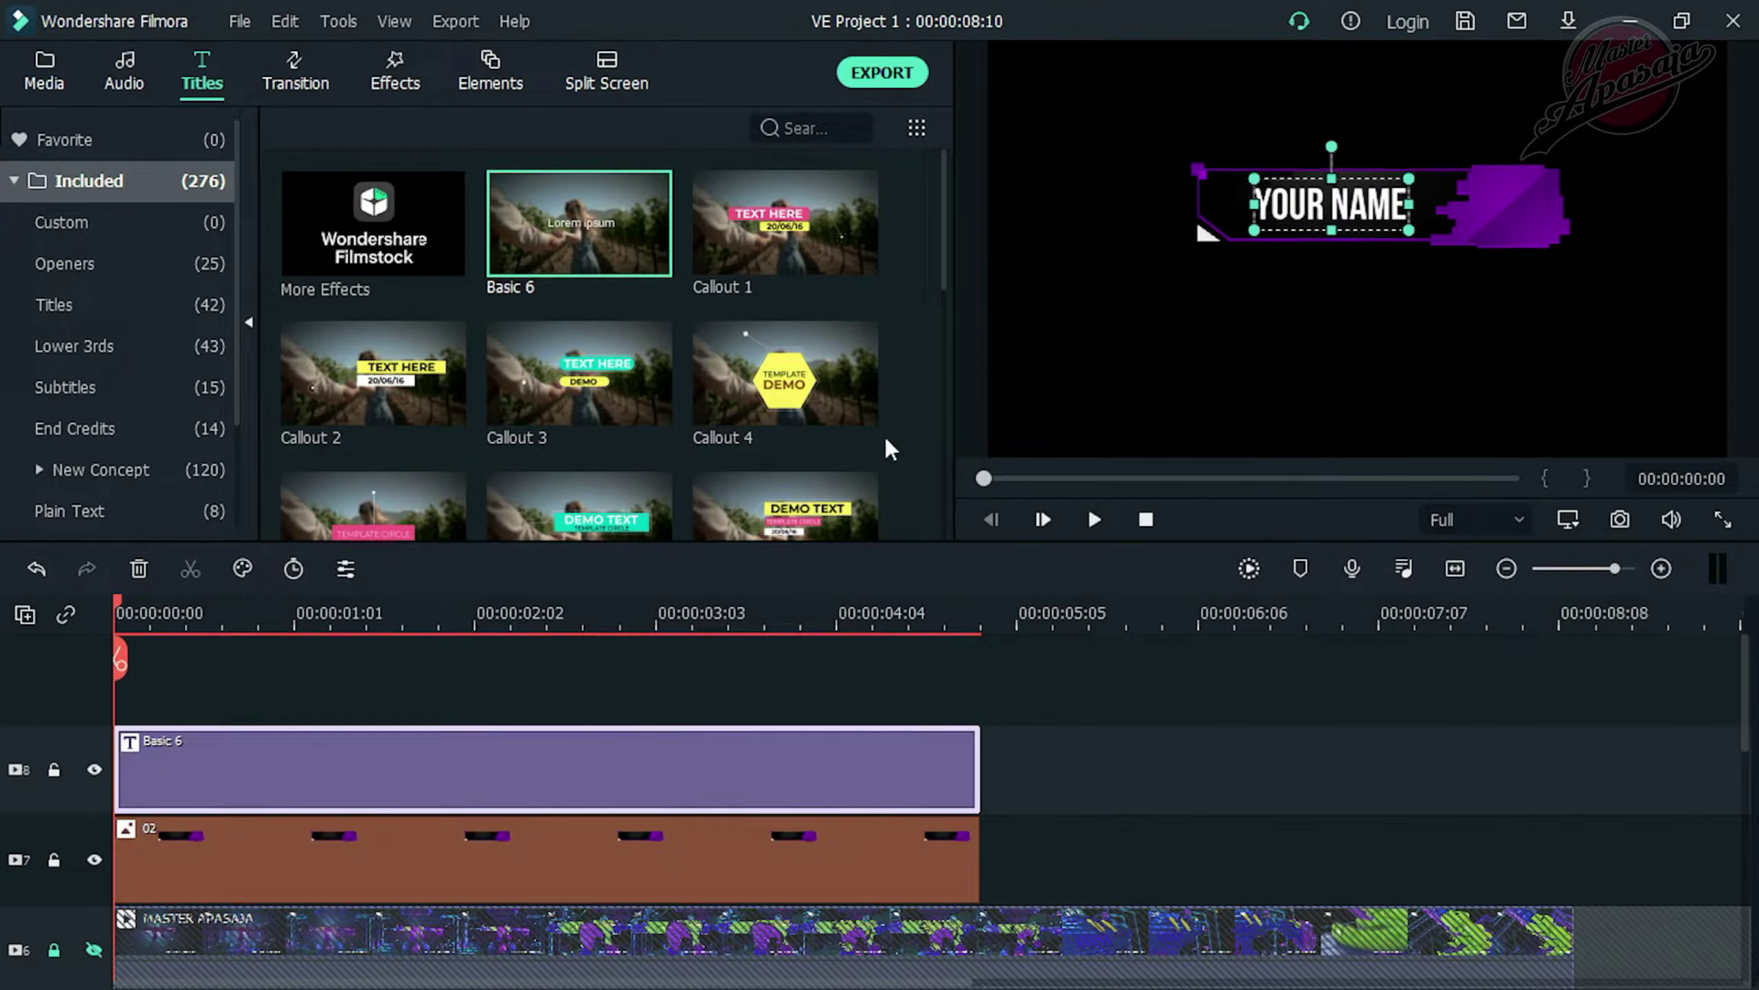
# Add the icon ig image on a new top track and shrink it onto the solid purple end of the banner
pyautogui.click(46, 71)
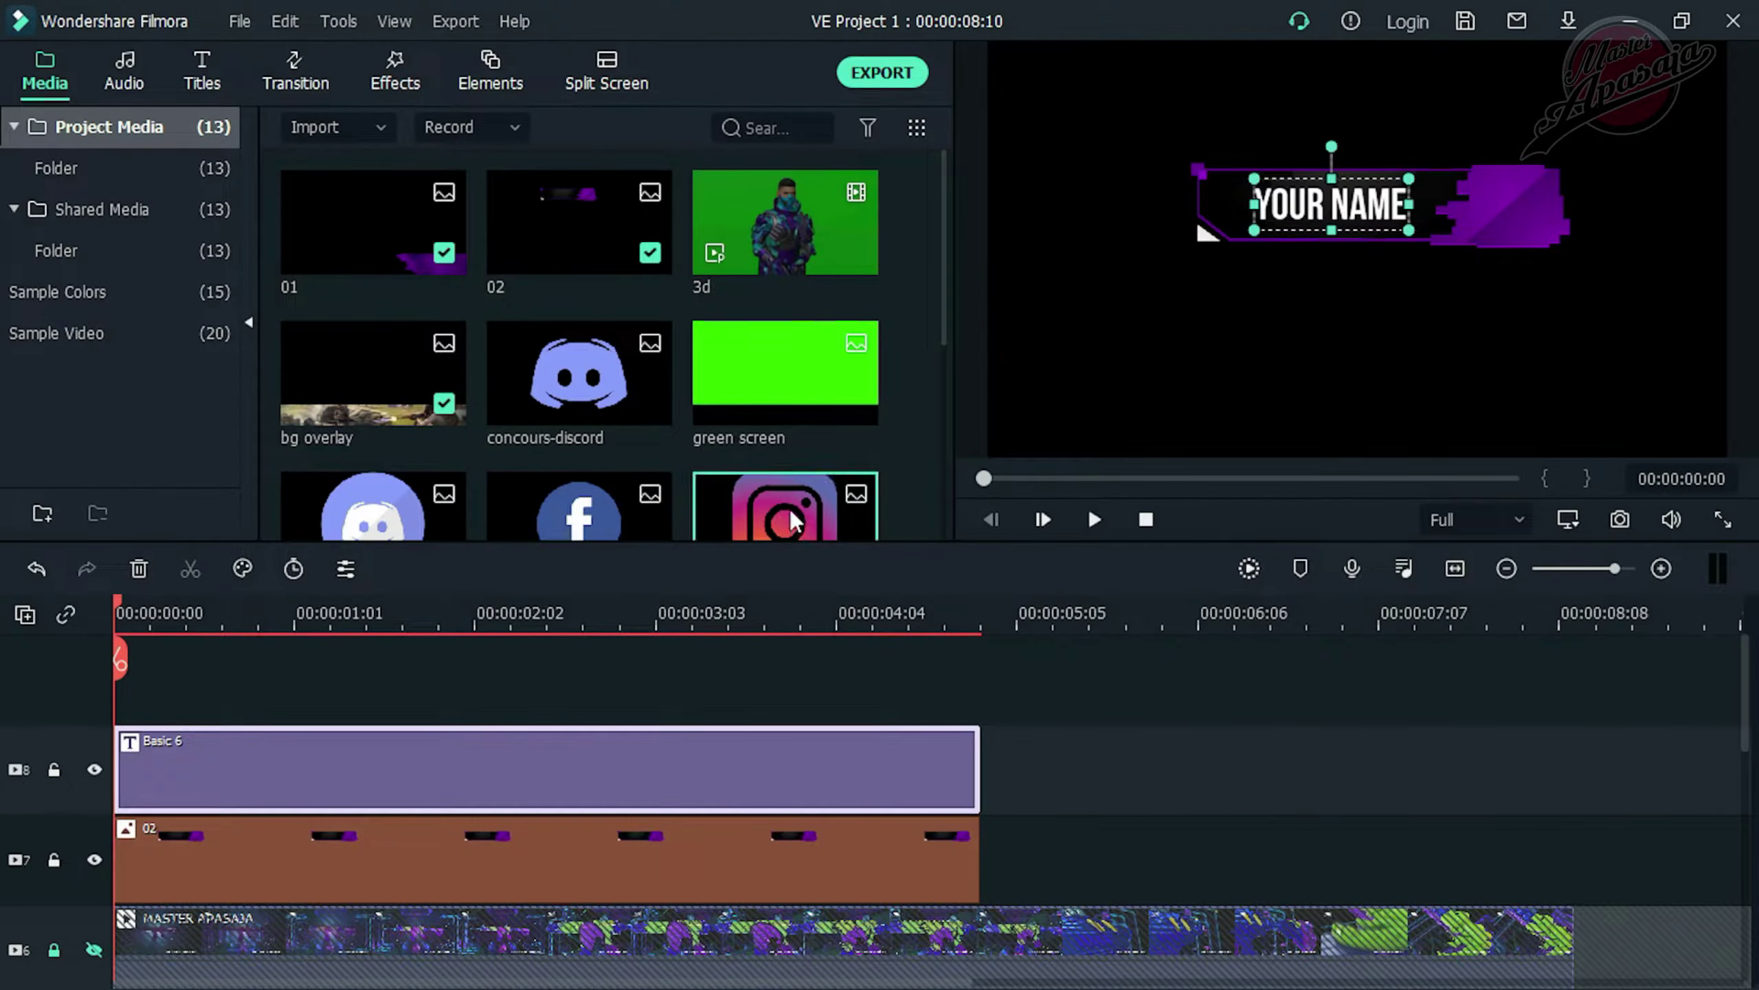
pyautogui.moveTo(789, 509); pyautogui.dragTo(159, 668)
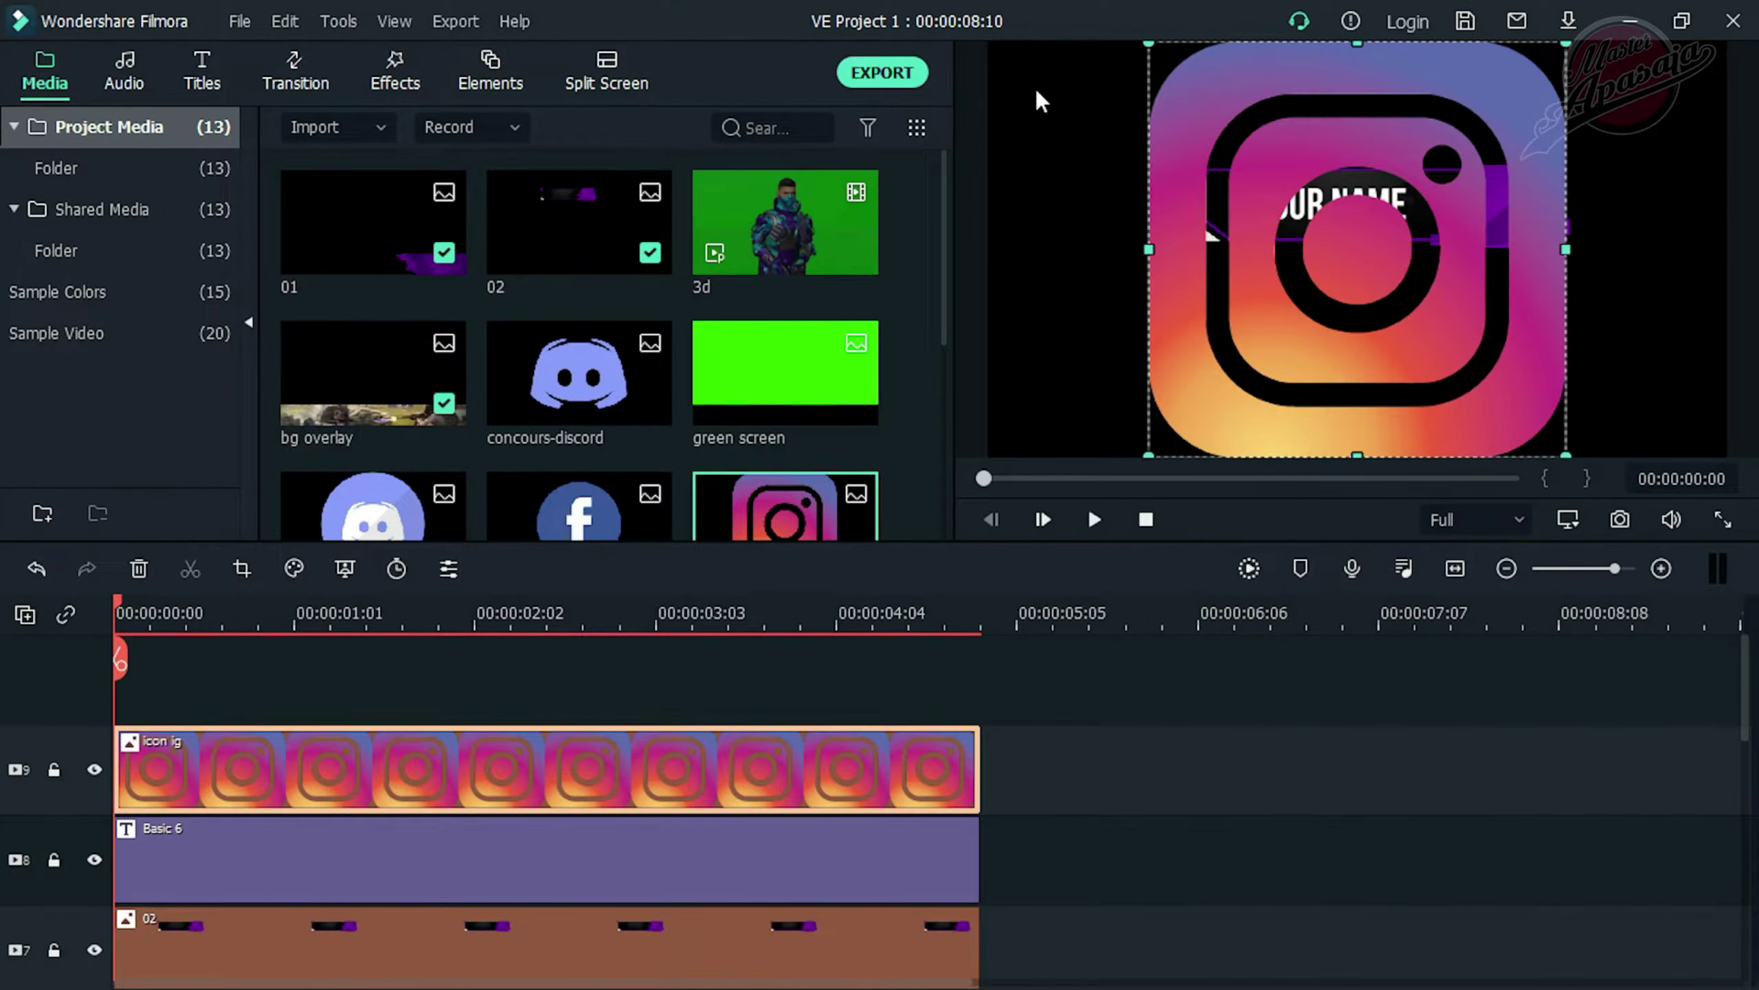
pyautogui.moveTo(1149, 43); pyautogui.dragTo(1536, 215)
pyautogui.click(1469, 273)
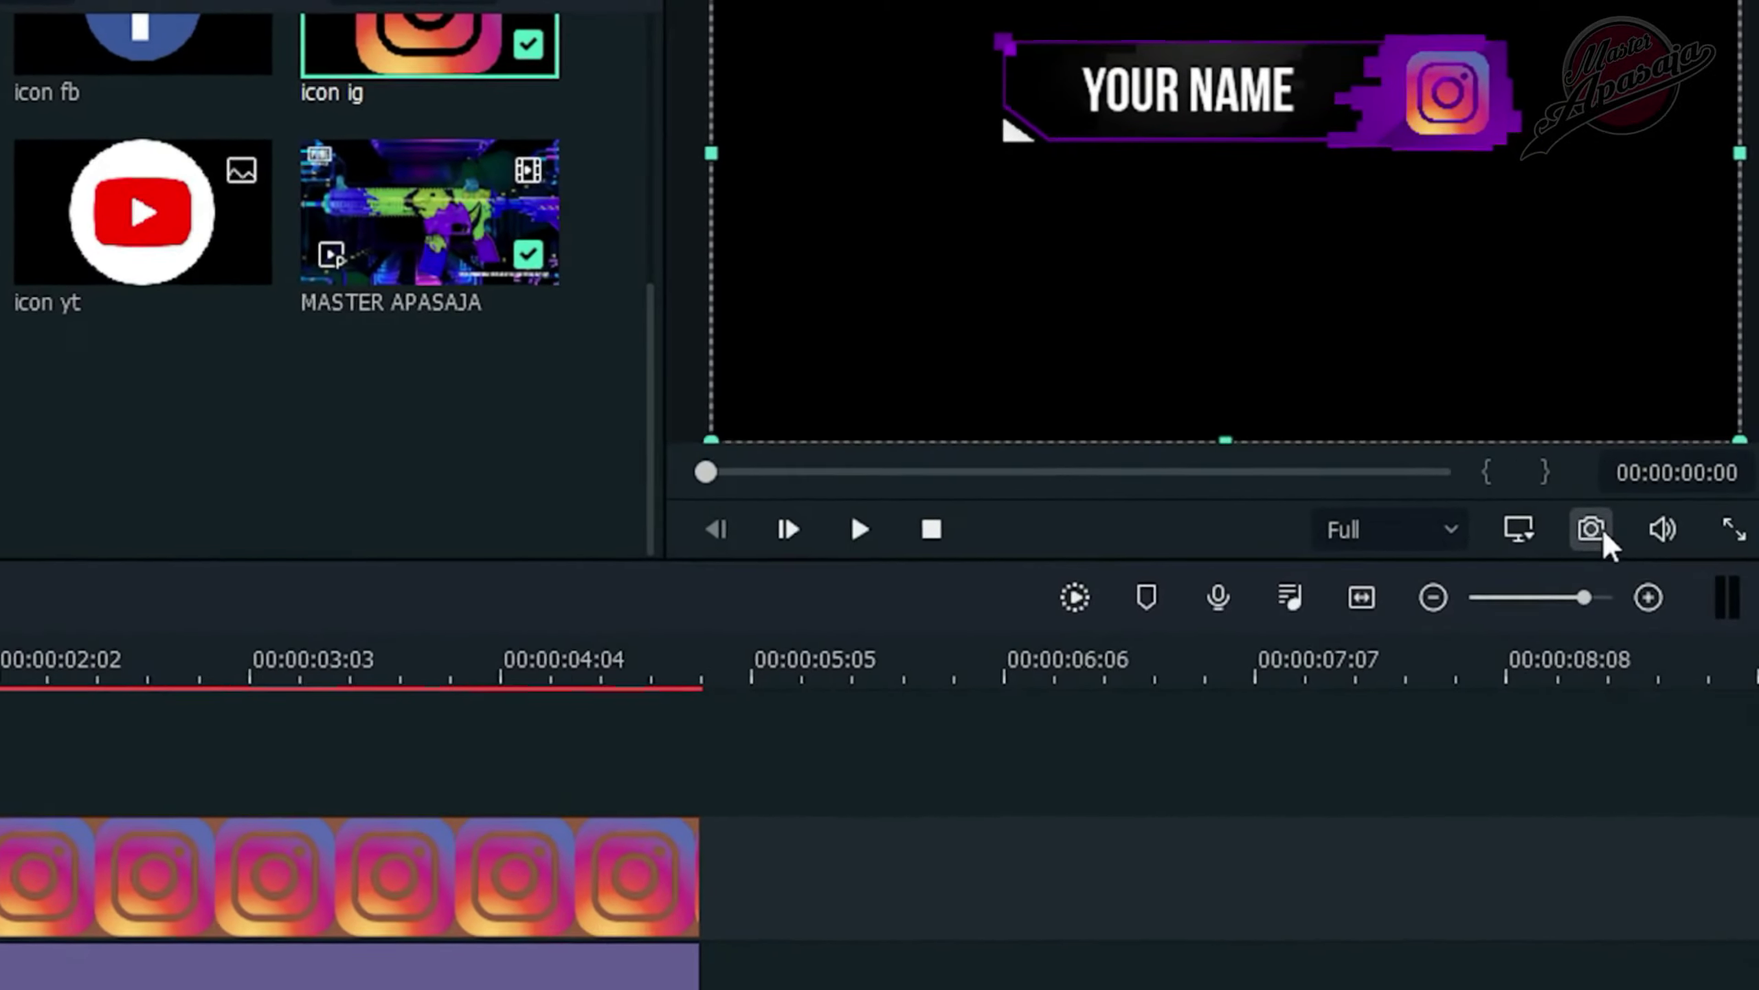
# Capture the Instagram name banner as a snapshot and delete the icon ig clip from the timeline
pyautogui.click(1619, 519)
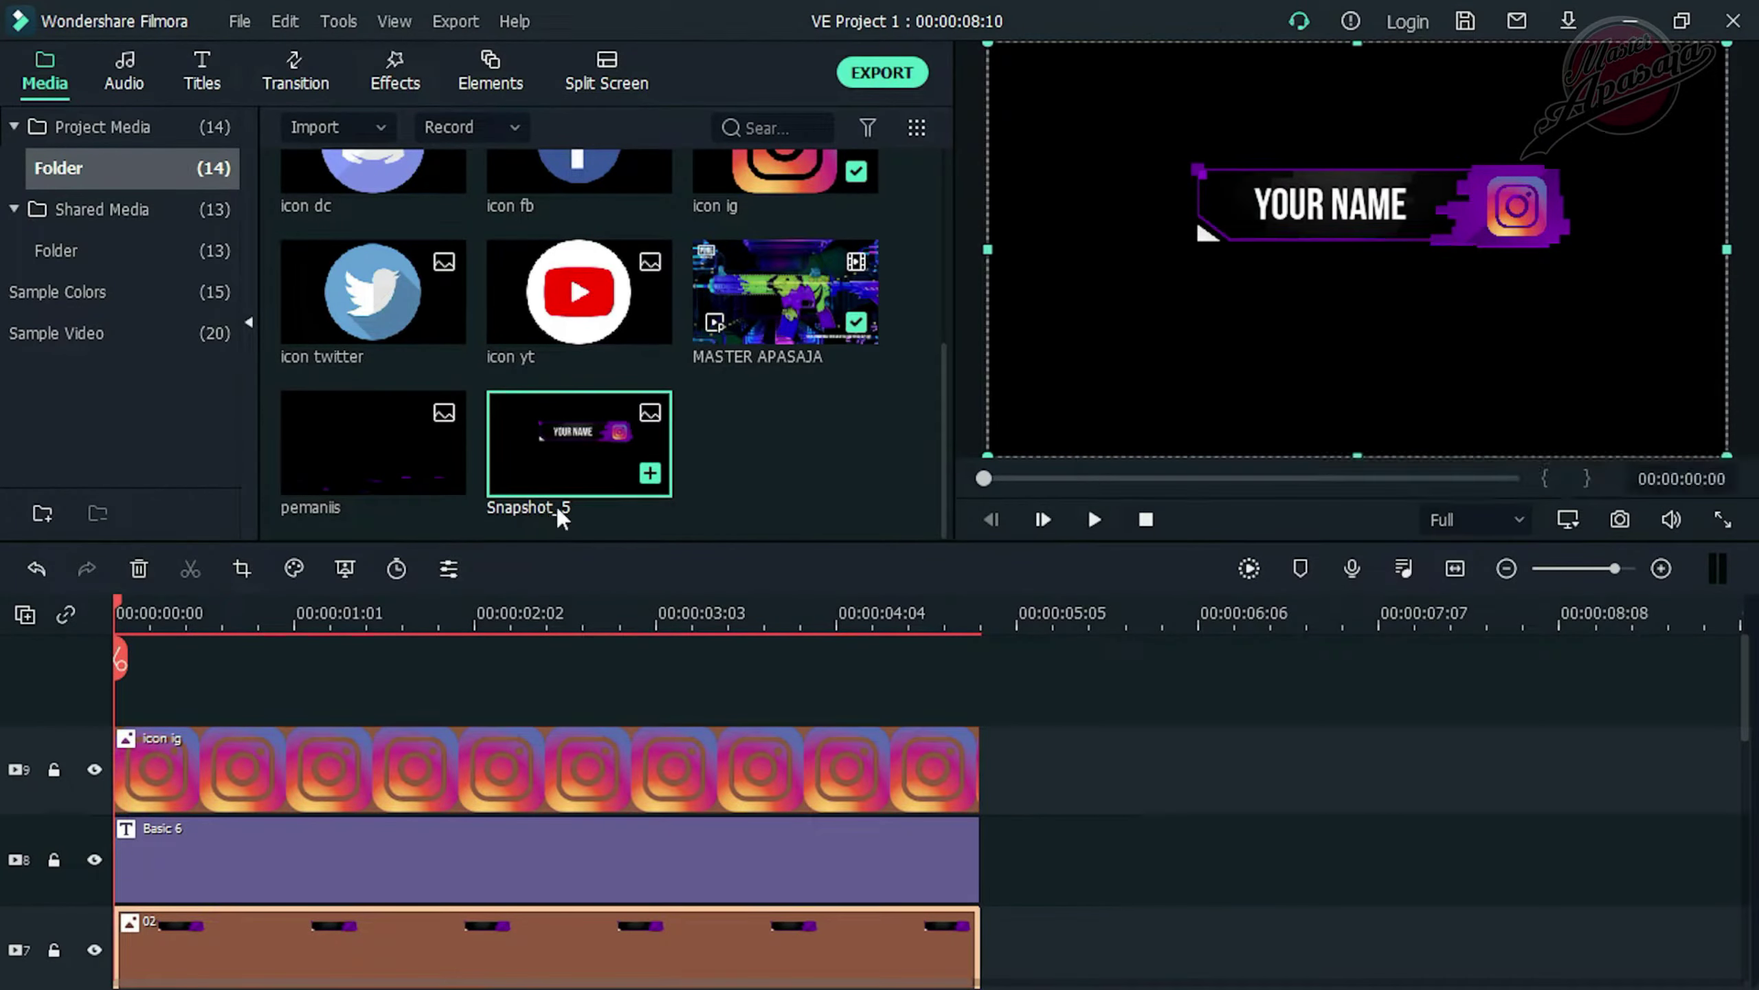
pyautogui.click(471, 738)
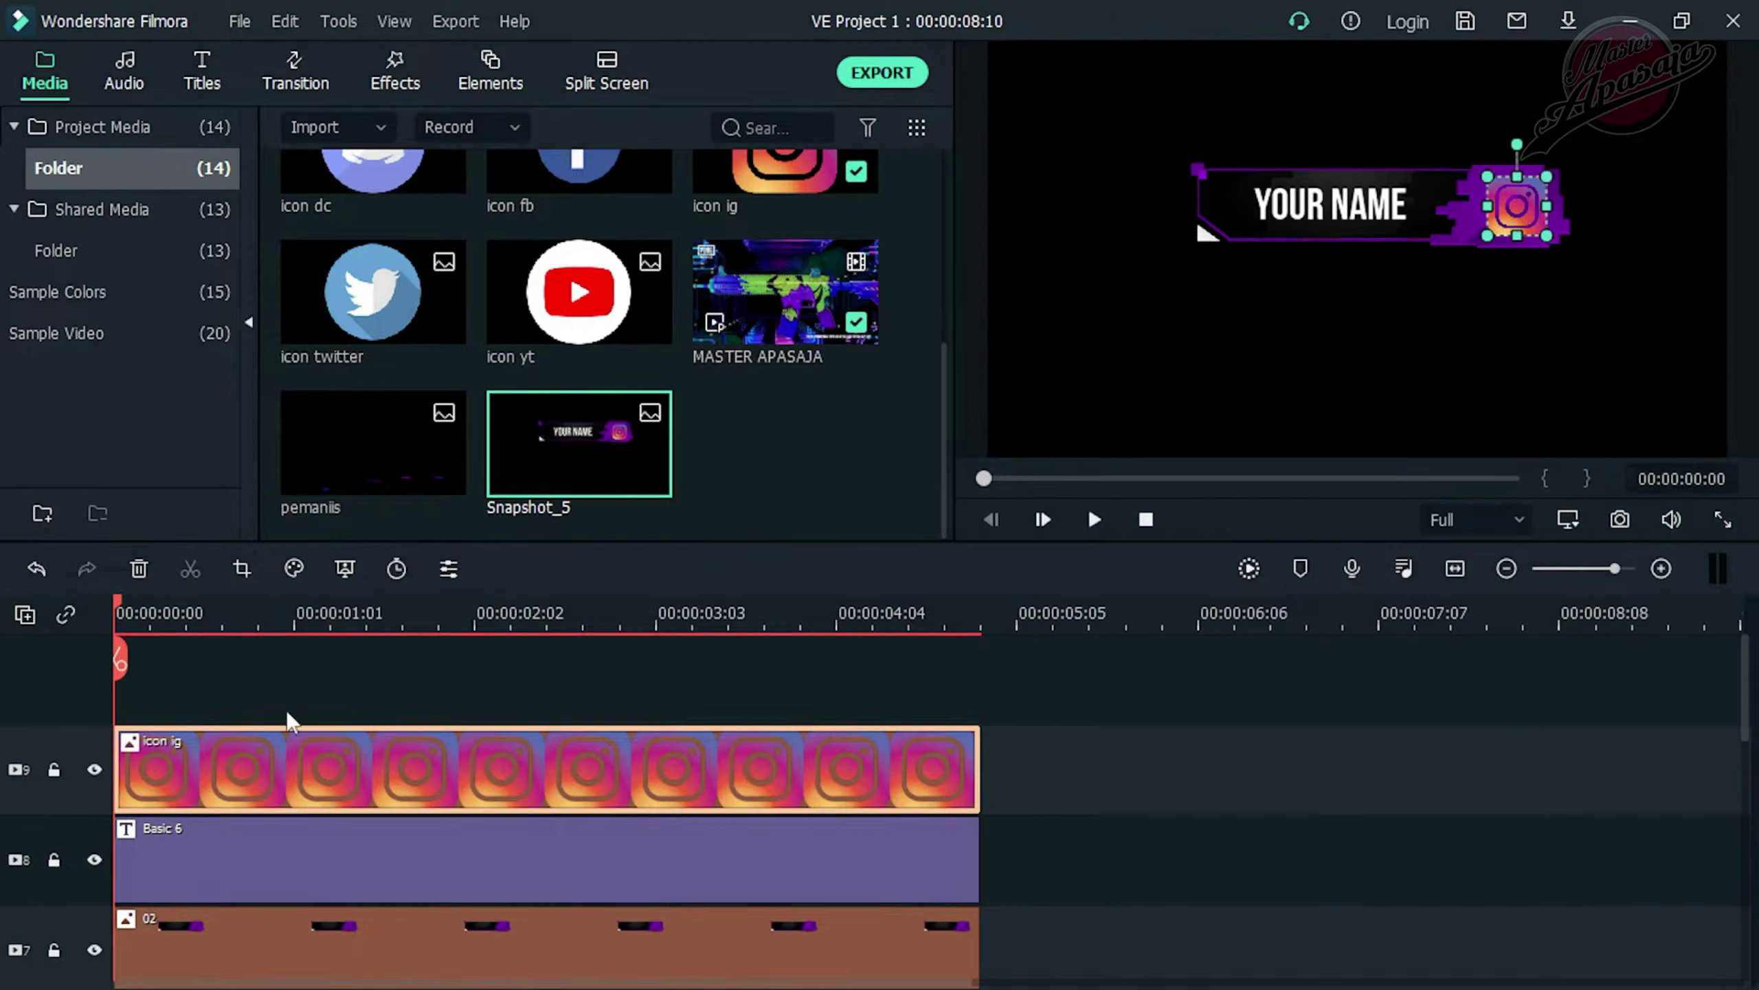
pyautogui.press('Delete')
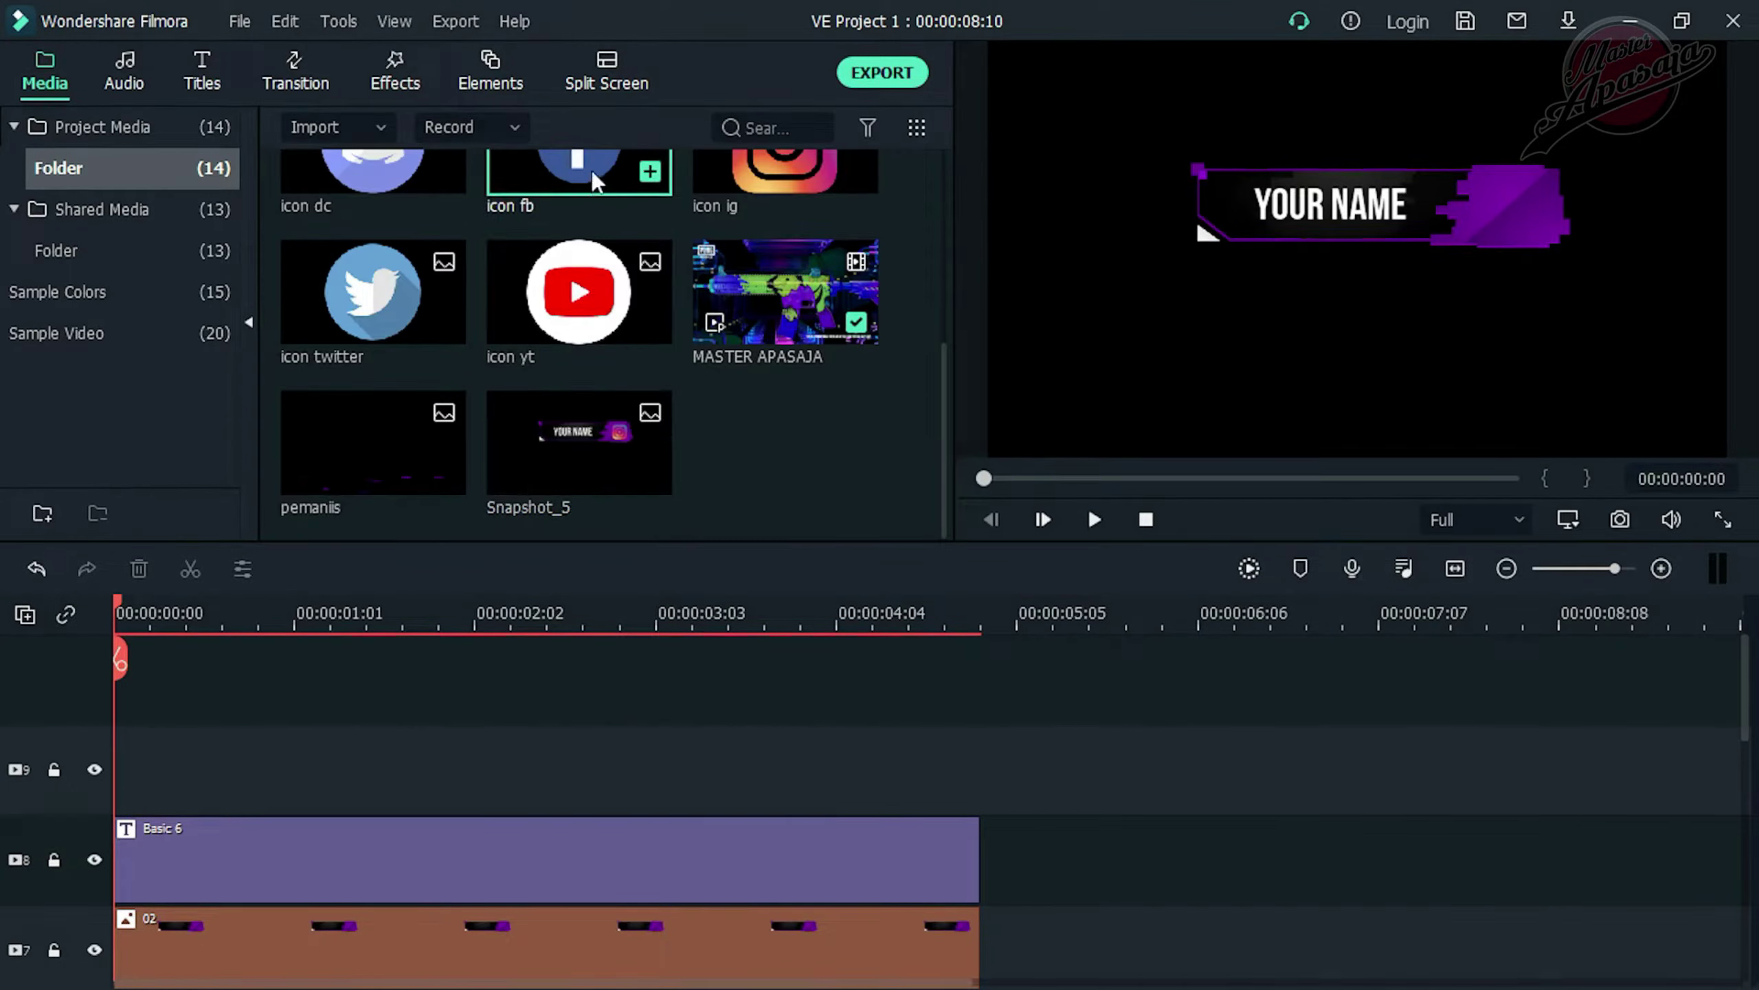
# Add icon fb on track 9, shrink it onto the purple end of the banner, and capture the banner as a snapshot
pyautogui.moveTo(591, 171); pyautogui.dragTo(240, 765)
pyautogui.moveTo(1150, 50); pyautogui.dragTo(1461, 303)
pyautogui.moveTo(1541, 360); pyautogui.dragTo(1536, 209)
pyautogui.click(768, 675)
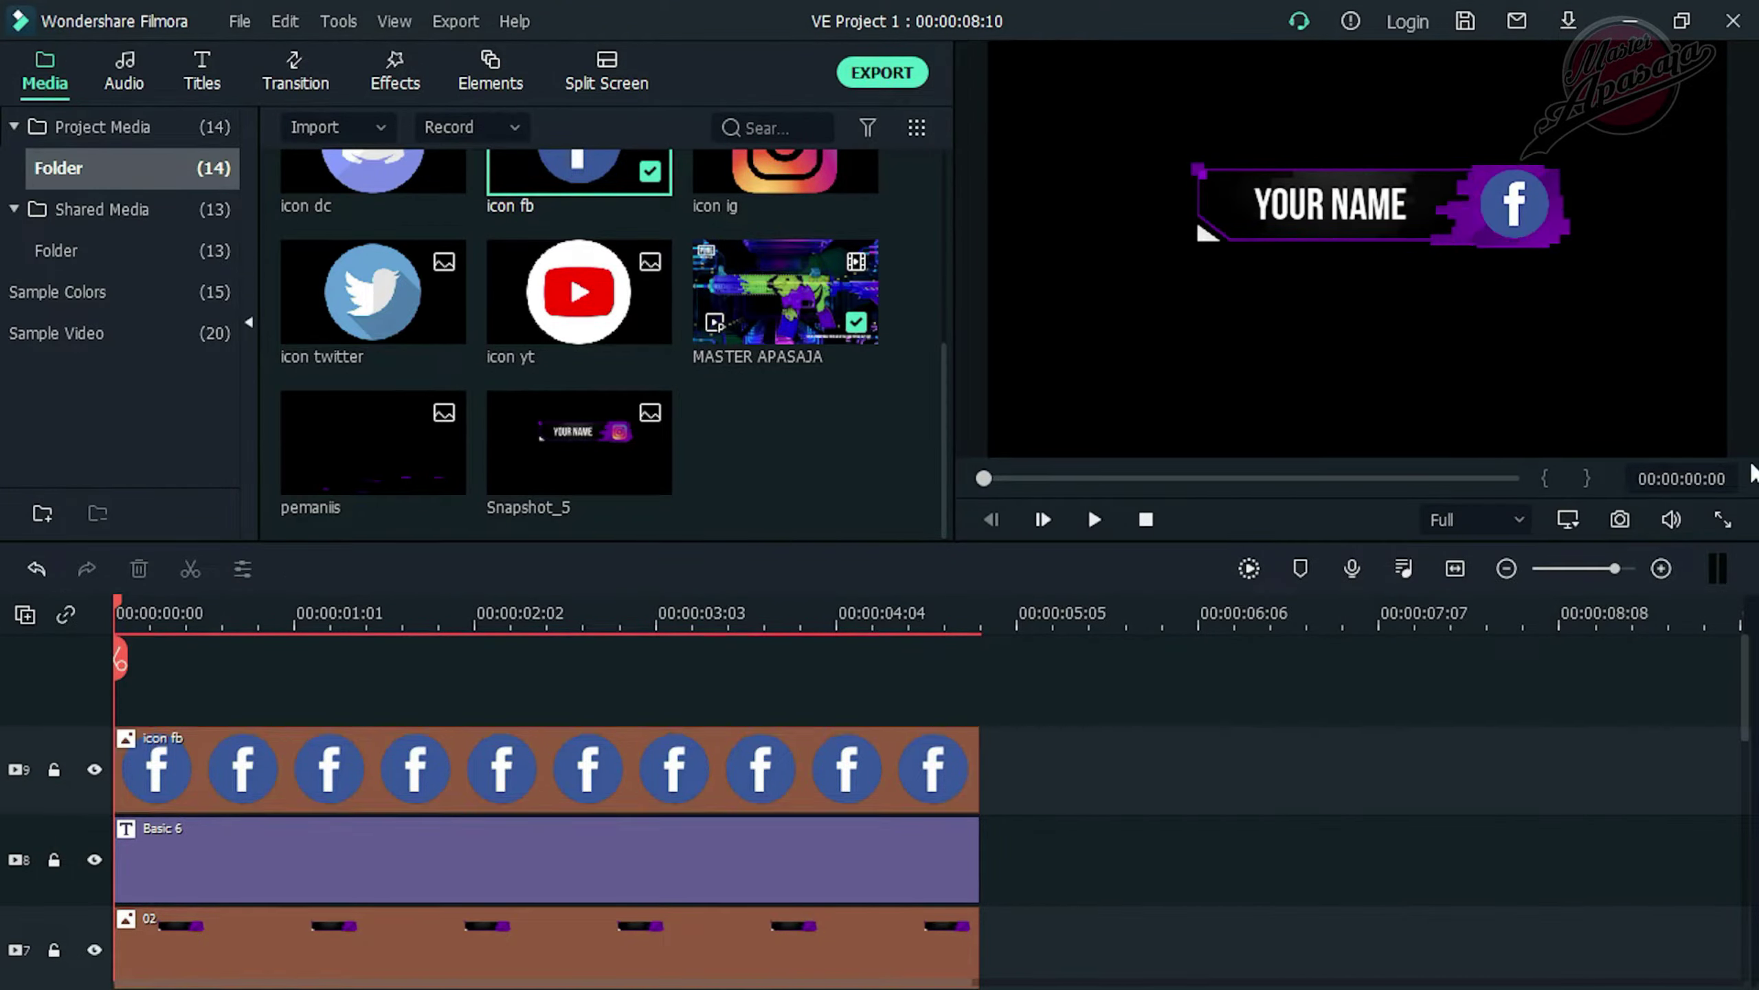
pyautogui.click(1619, 521)
# Delete the icon fb, Basic 6 title and 02 clips together from the timeline
pyautogui.scroll(-1, 950, 795)
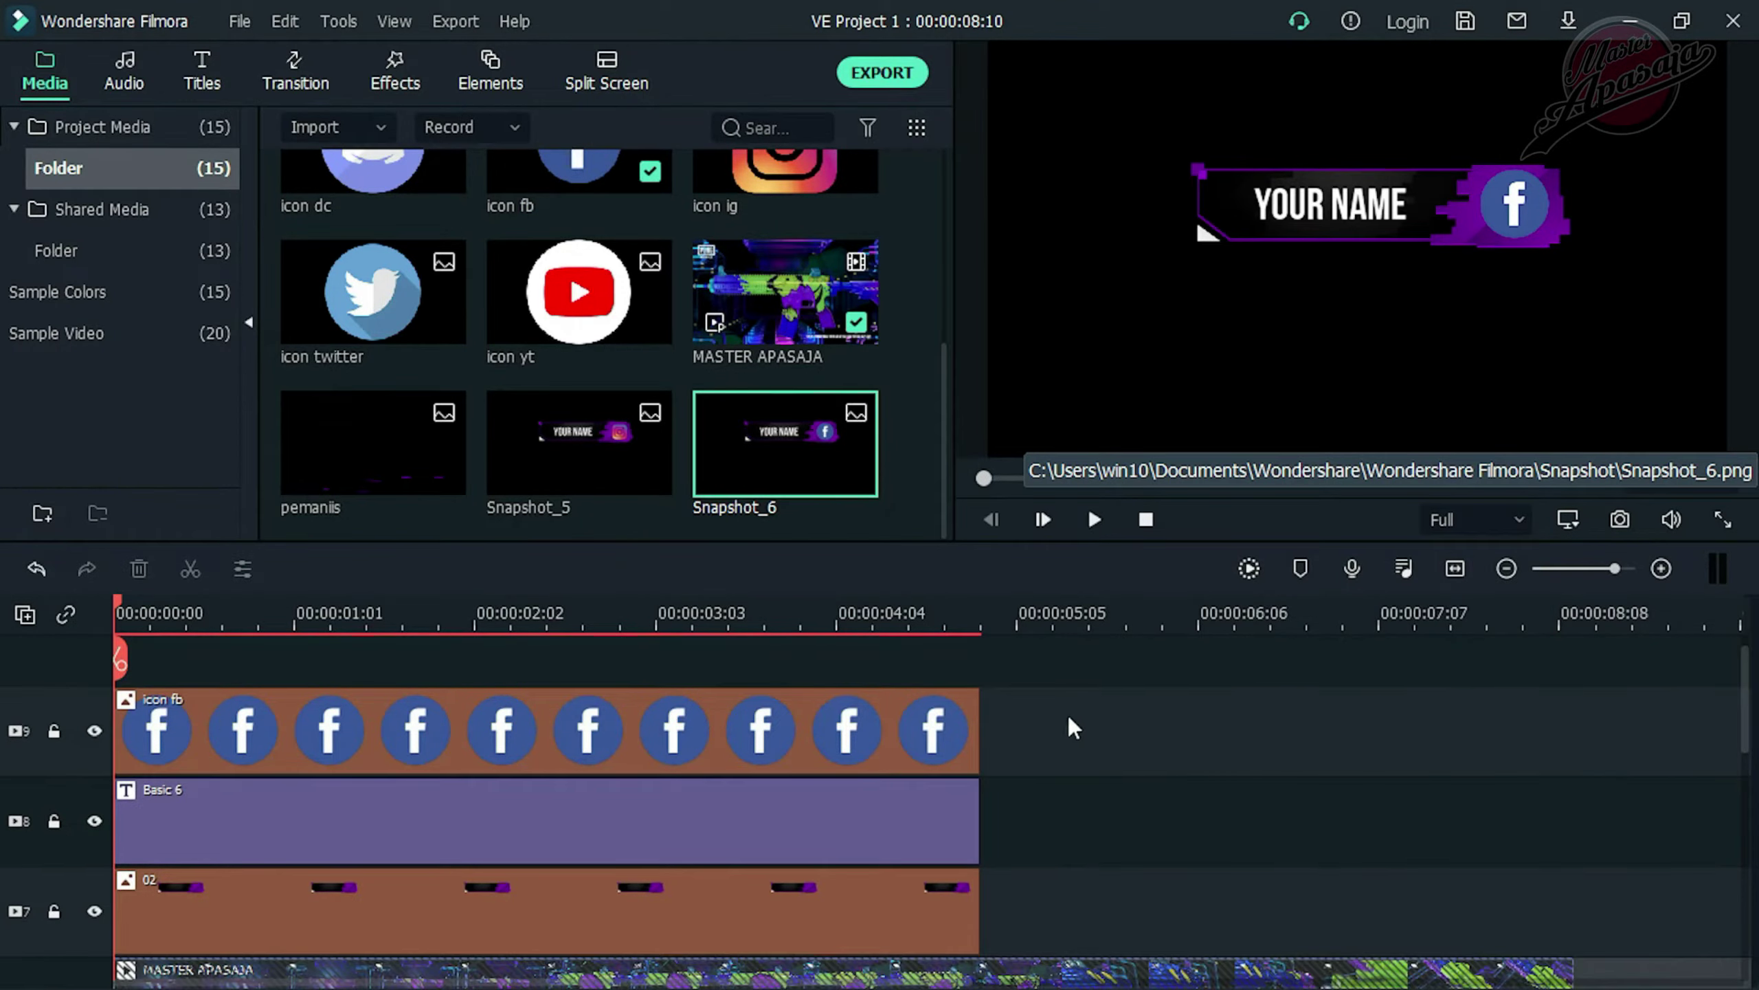
pyautogui.moveTo(1068, 714); pyautogui.dragTo(586, 932)
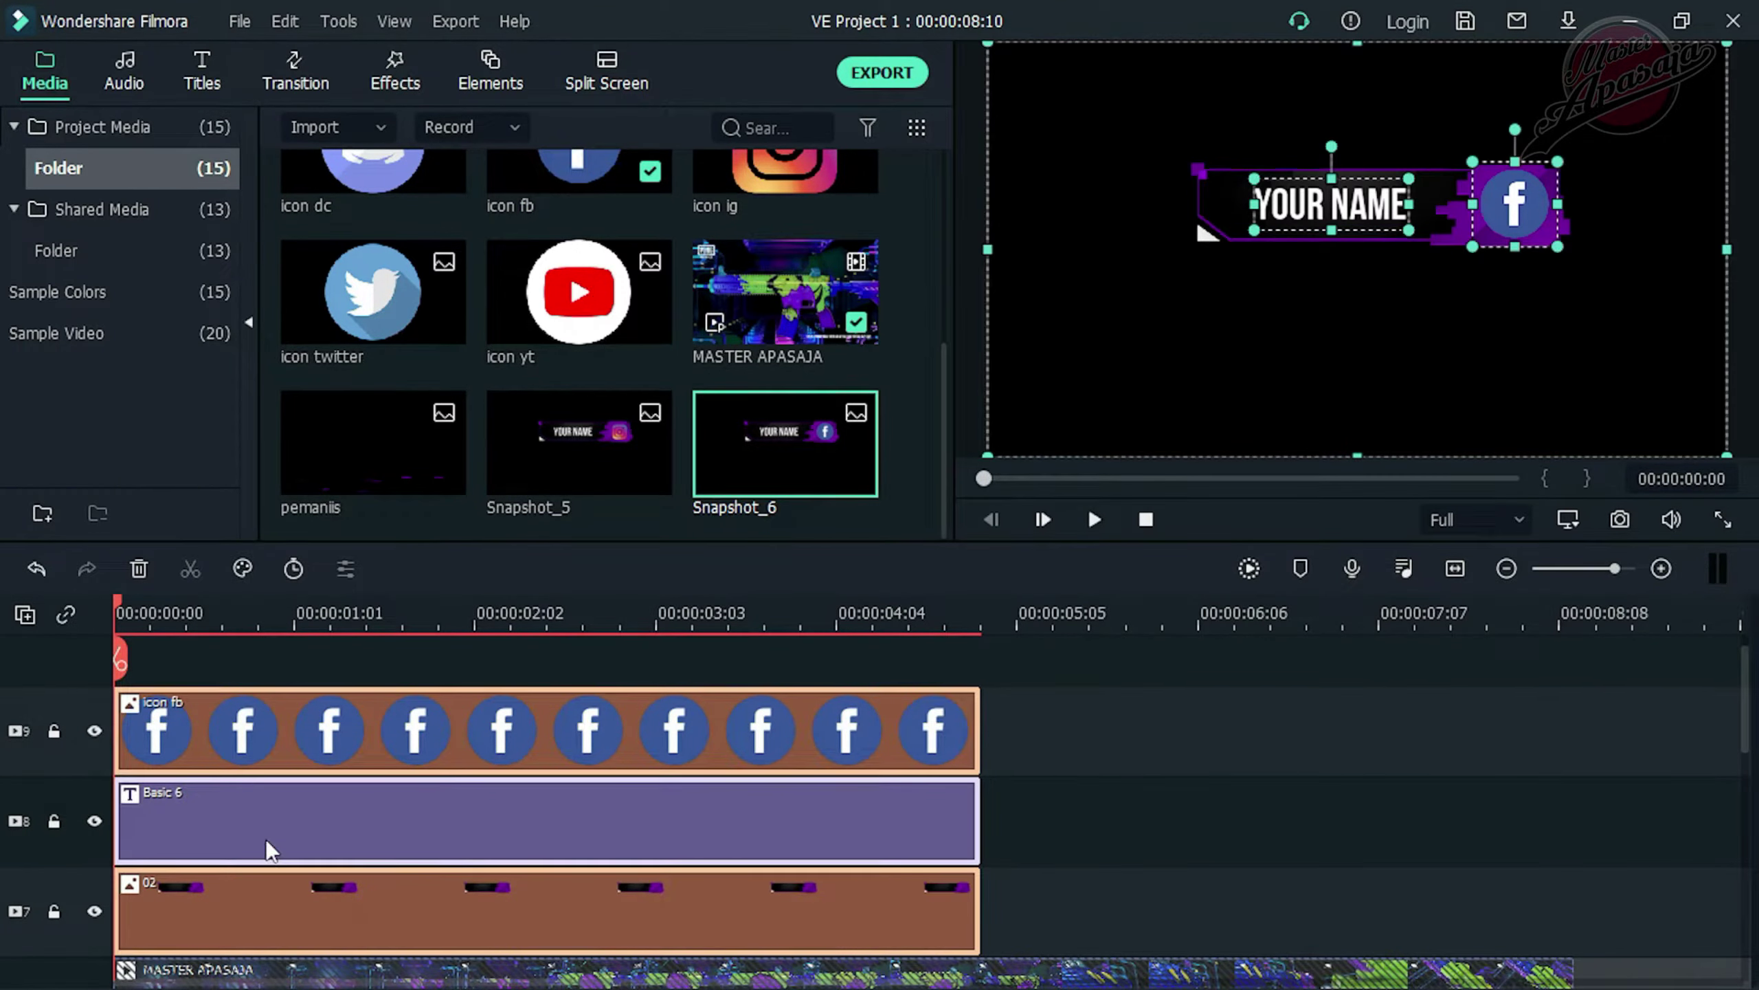
pyautogui.click(139, 573)
# Place Snapshot_5 at the start of track 7 and show the hidden overlay tracks beneath it
pyautogui.scroll(-3, 360, 728)
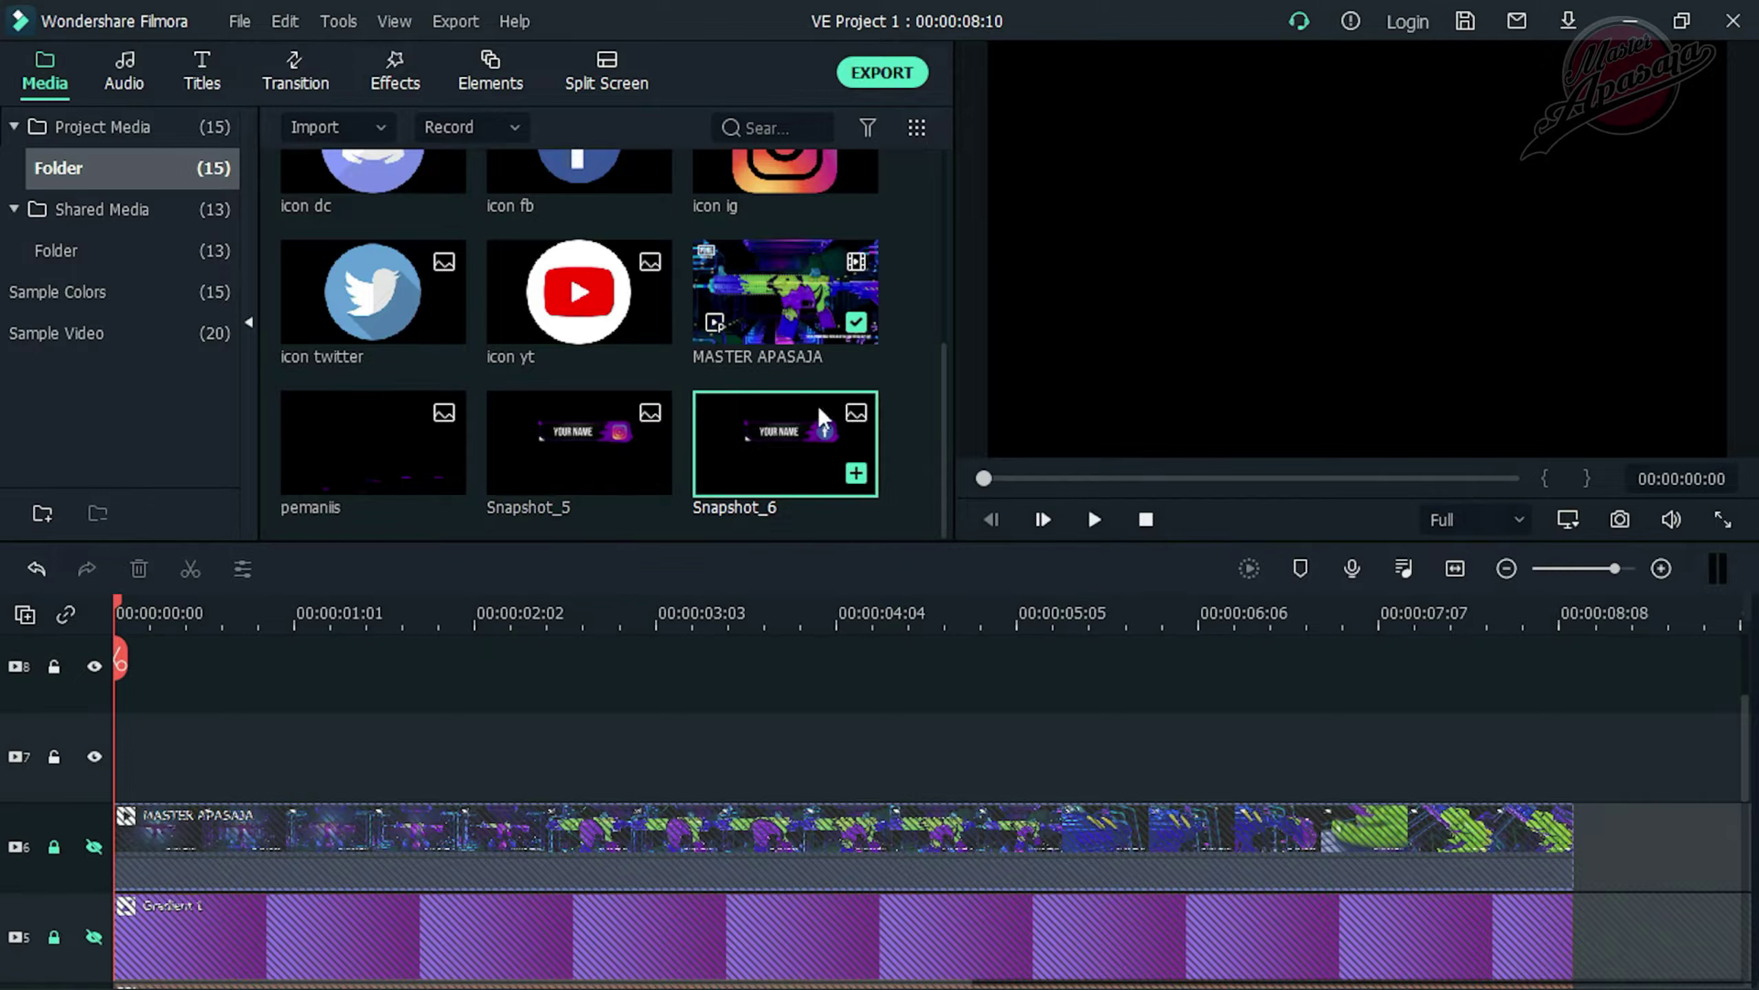
pyautogui.moveTo(652, 452); pyautogui.dragTo(125, 733)
pyautogui.click(93, 692)
pyautogui.click(94, 782)
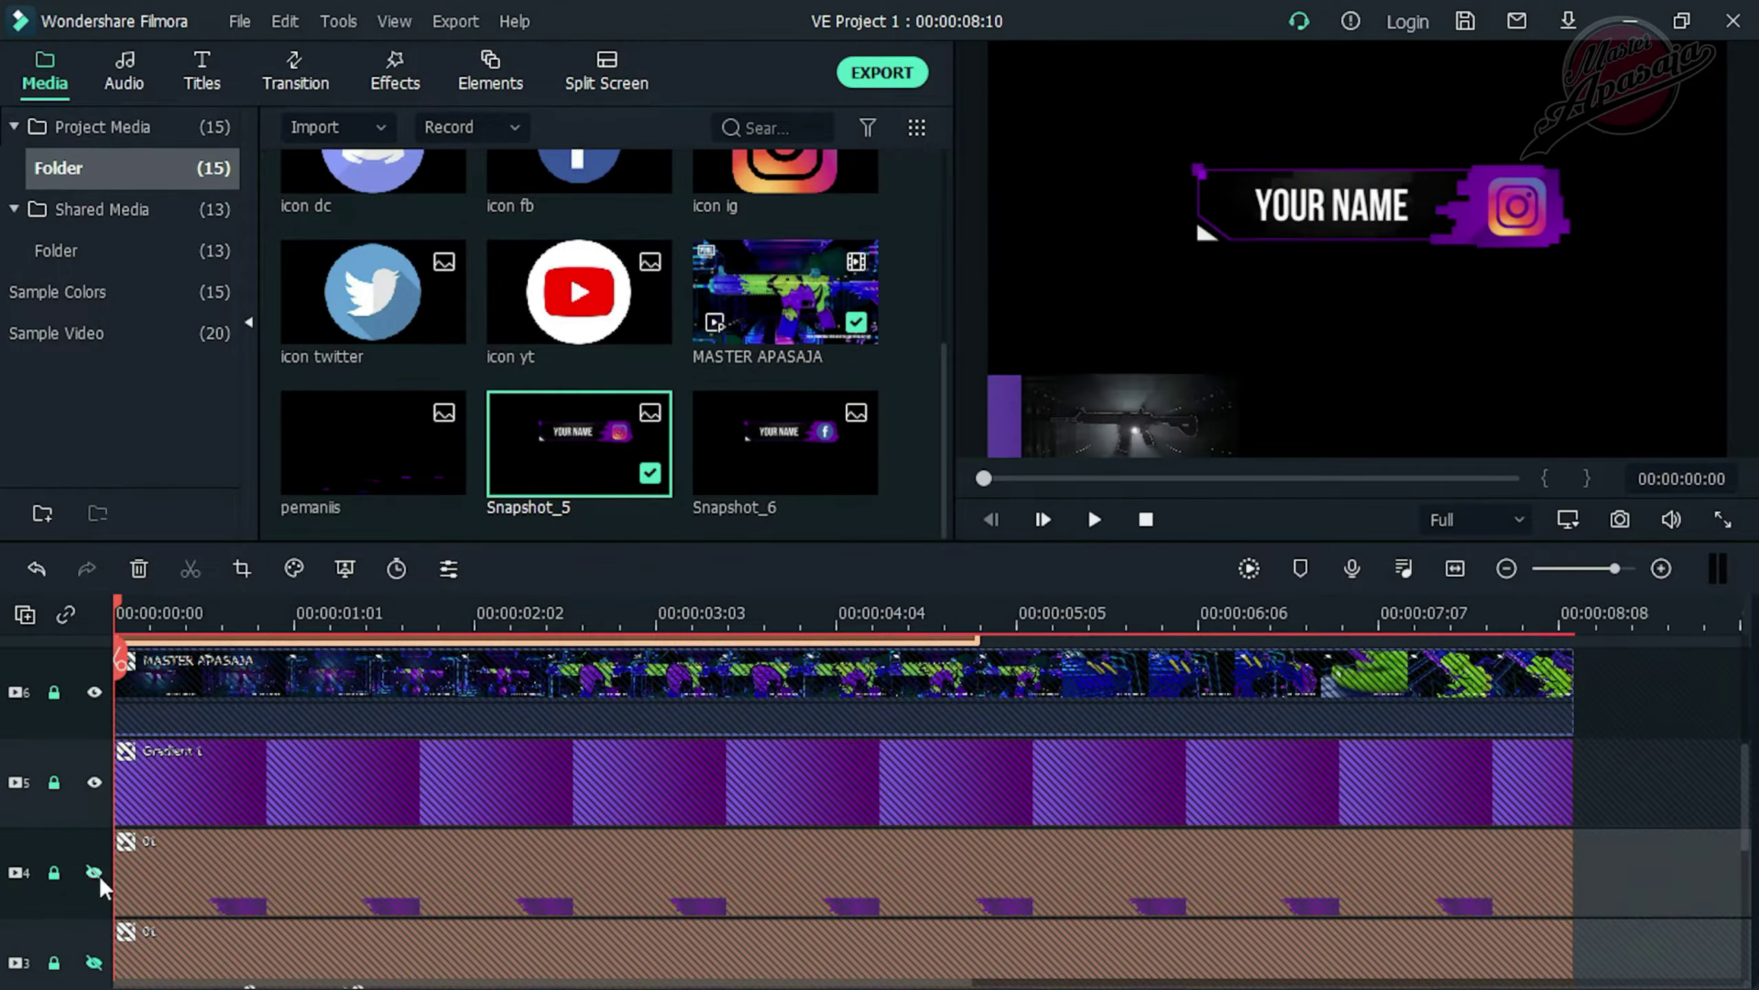
pyautogui.click(93, 872)
pyautogui.scroll(-1, 94, 873)
pyautogui.click(93, 846)
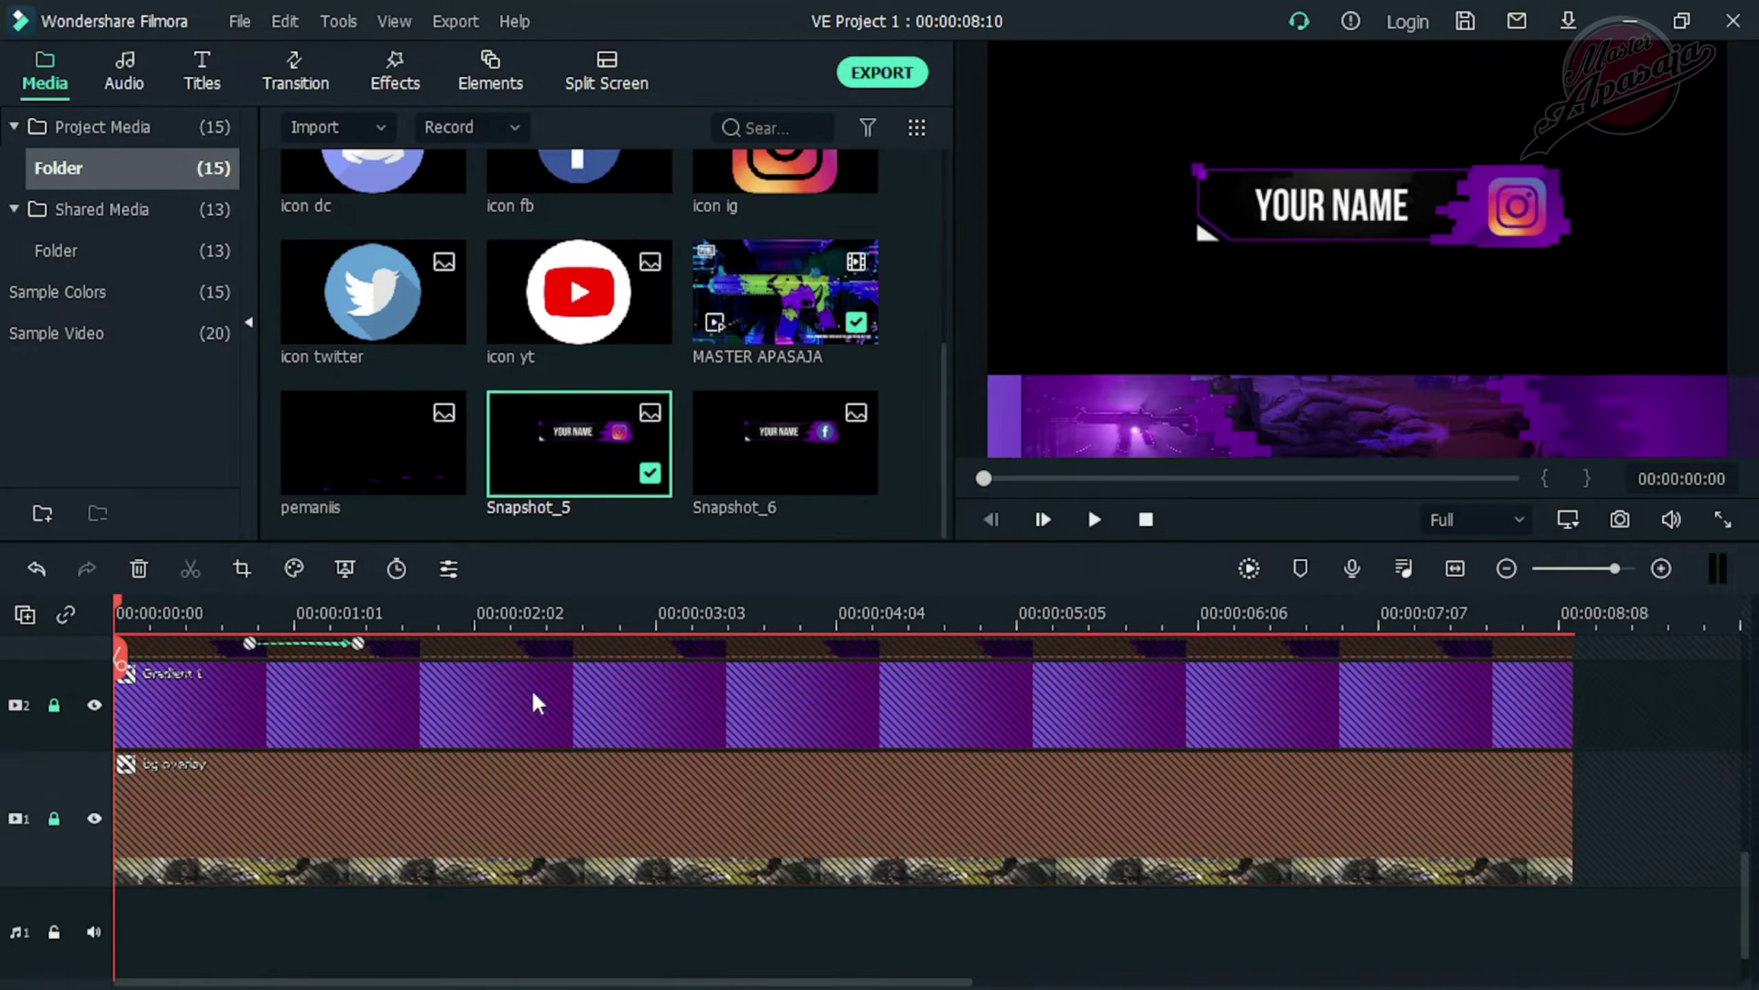
# Place Snapshot_6 at the start of track 8 and hide that track
pyautogui.scroll(3, 534, 710)
pyautogui.moveTo(785, 443); pyautogui.dragTo(121, 732)
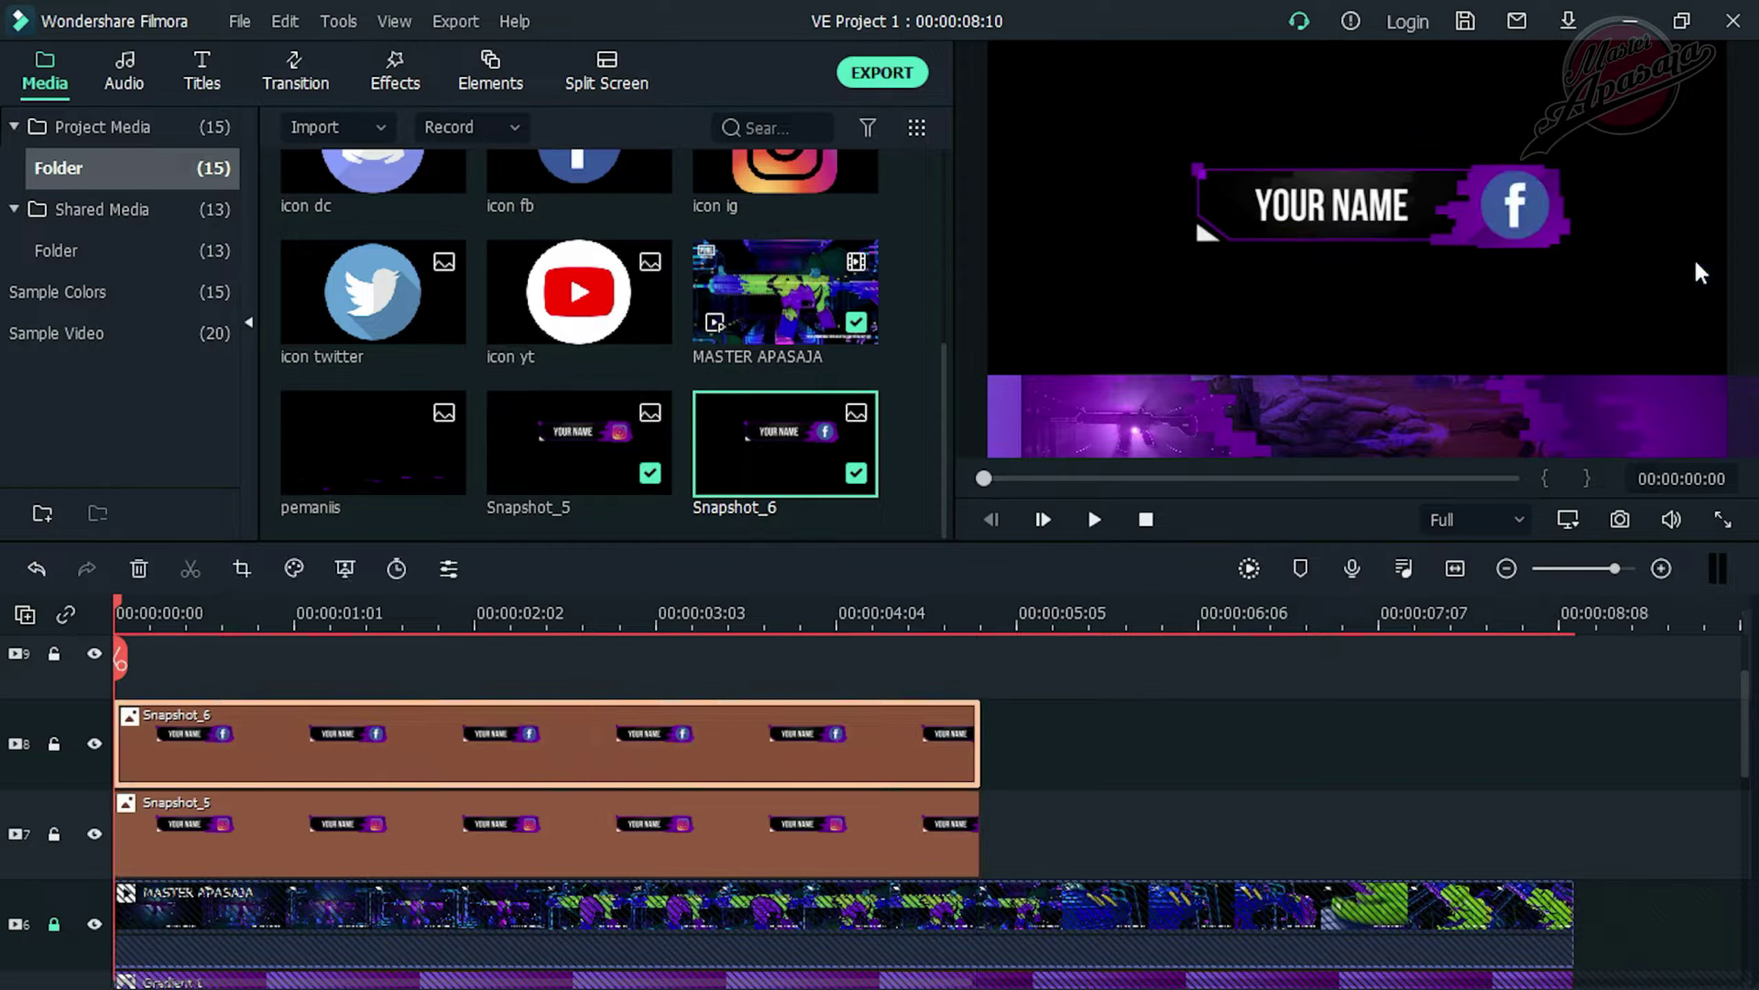
pyautogui.click(94, 743)
# Shrink the Snapshot_5 Instagram banner and position it at the left end of the purple overlay bar
pyautogui.scroll(-1, 99, 743)
pyautogui.click(1386, 221)
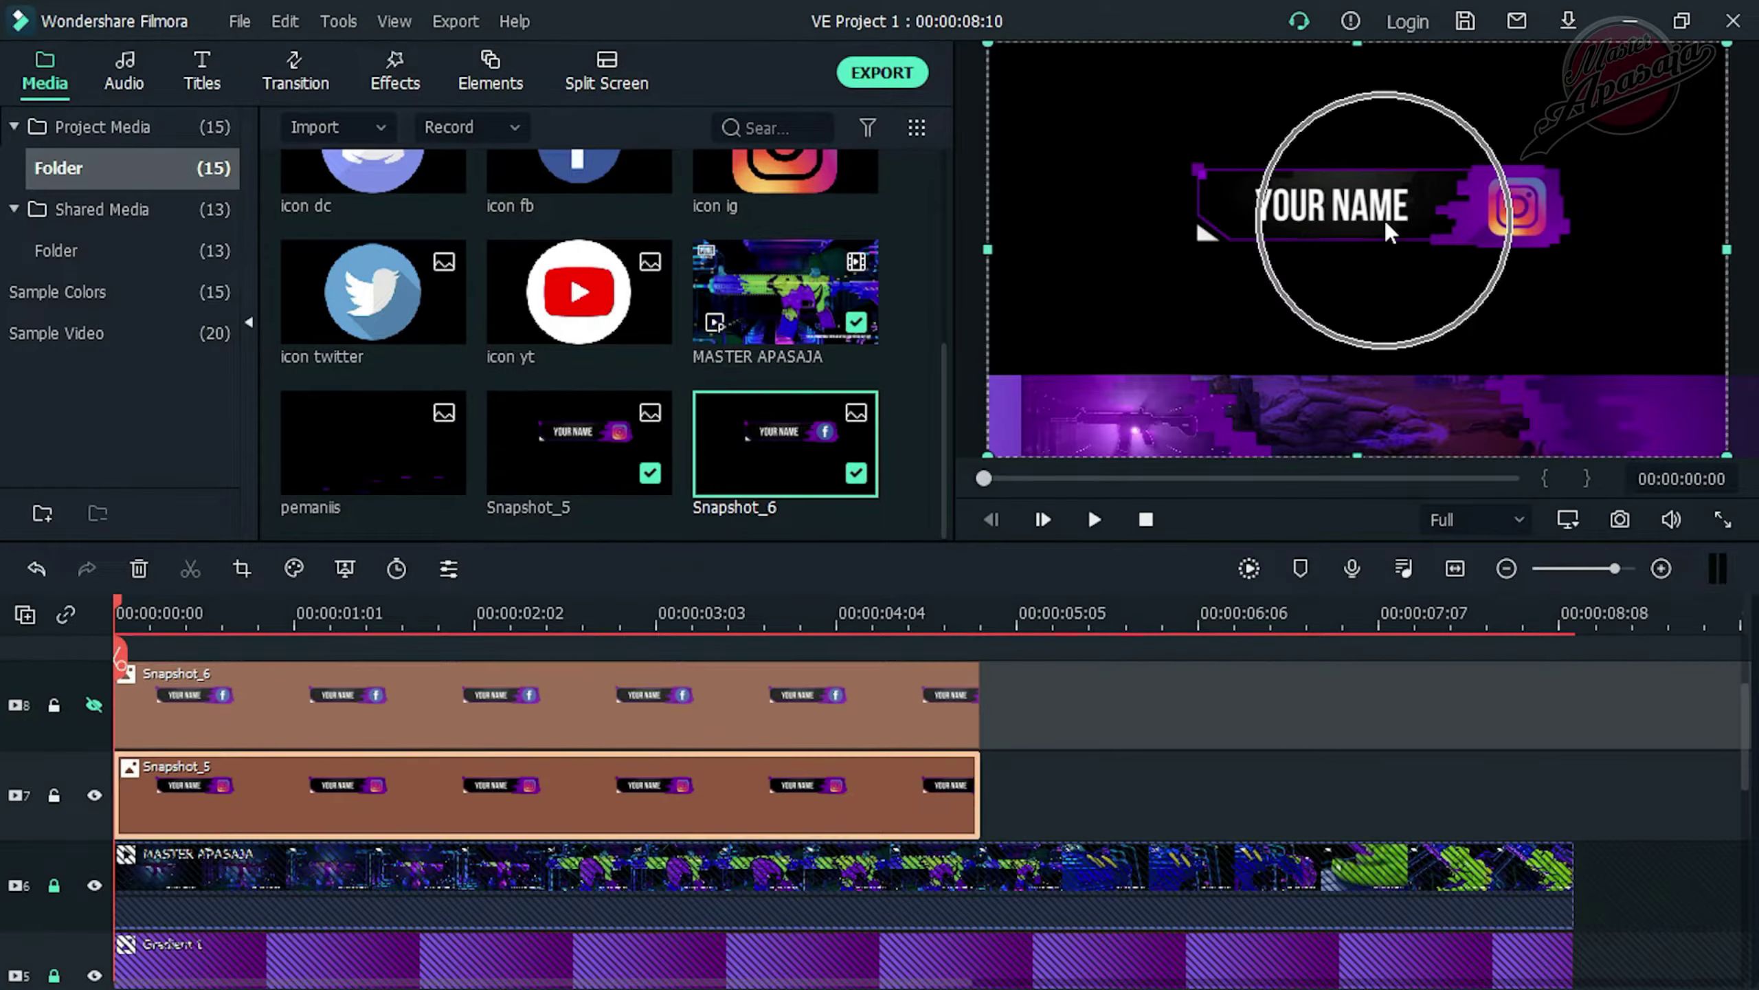
pyautogui.moveTo(1725, 44); pyautogui.dragTo(1194, 342)
pyautogui.moveTo(1141, 399)
pyautogui.mouseDown()
pyautogui.moveTo(1139, 432)
pyautogui.moveTo(1121, 432)
pyautogui.moveTo(1167, 382)
pyautogui.mouseUp()
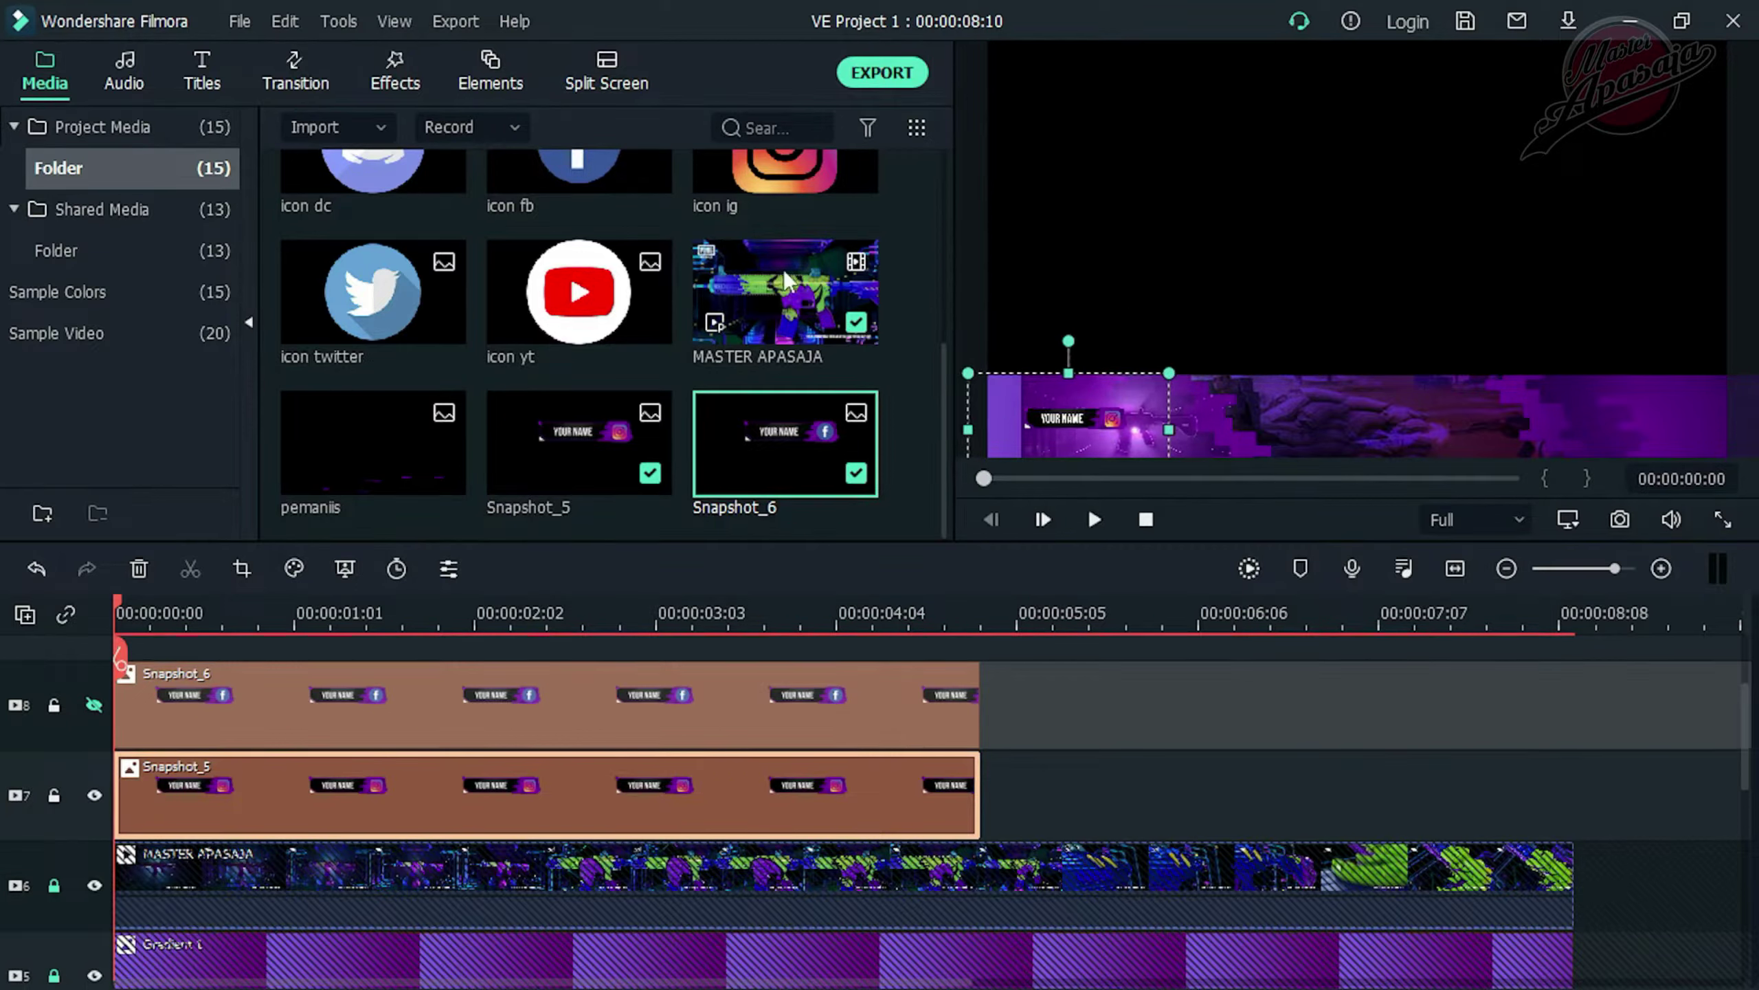
# Show track 8 again, then shrink the Snapshot_6 Facebook banner and place it directly right of the Instagram banner
pyautogui.click(95, 704)
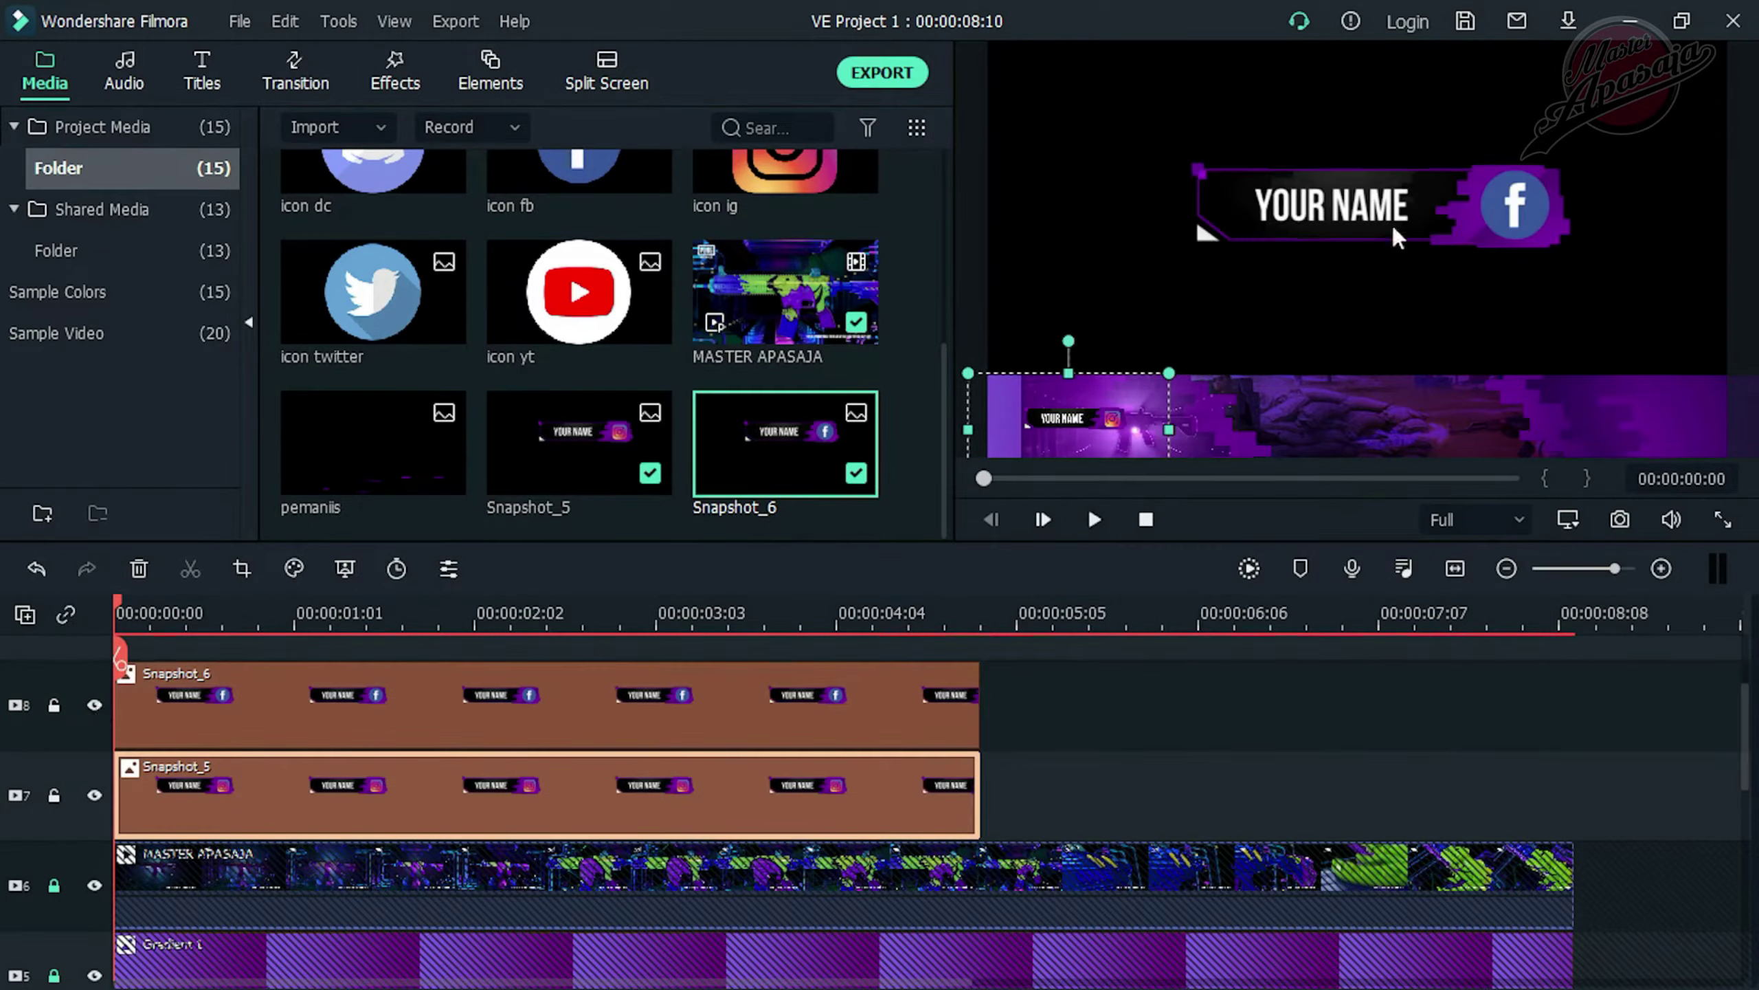
pyautogui.click(1472, 204)
pyautogui.moveTo(1728, 43); pyautogui.dragTo(1245, 416)
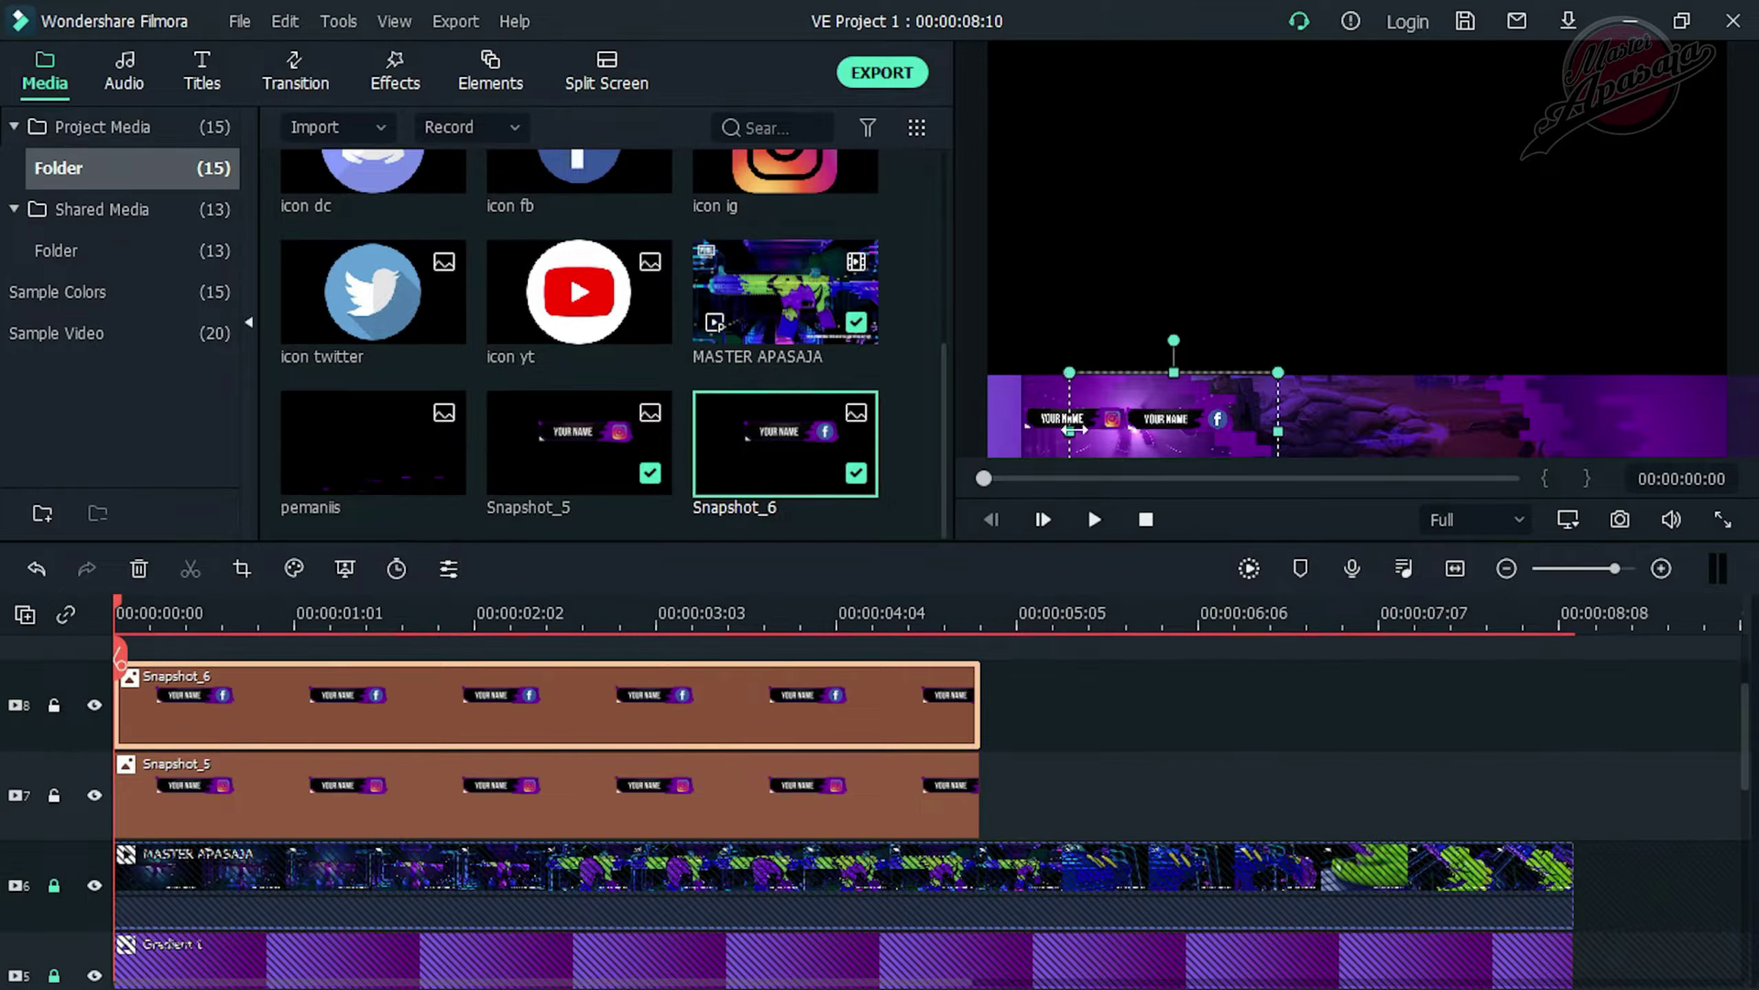
pyautogui.moveTo(1072, 432); pyautogui.dragTo(1077, 433)
pyautogui.moveTo(1273, 438); pyautogui.dragTo(1287, 435)
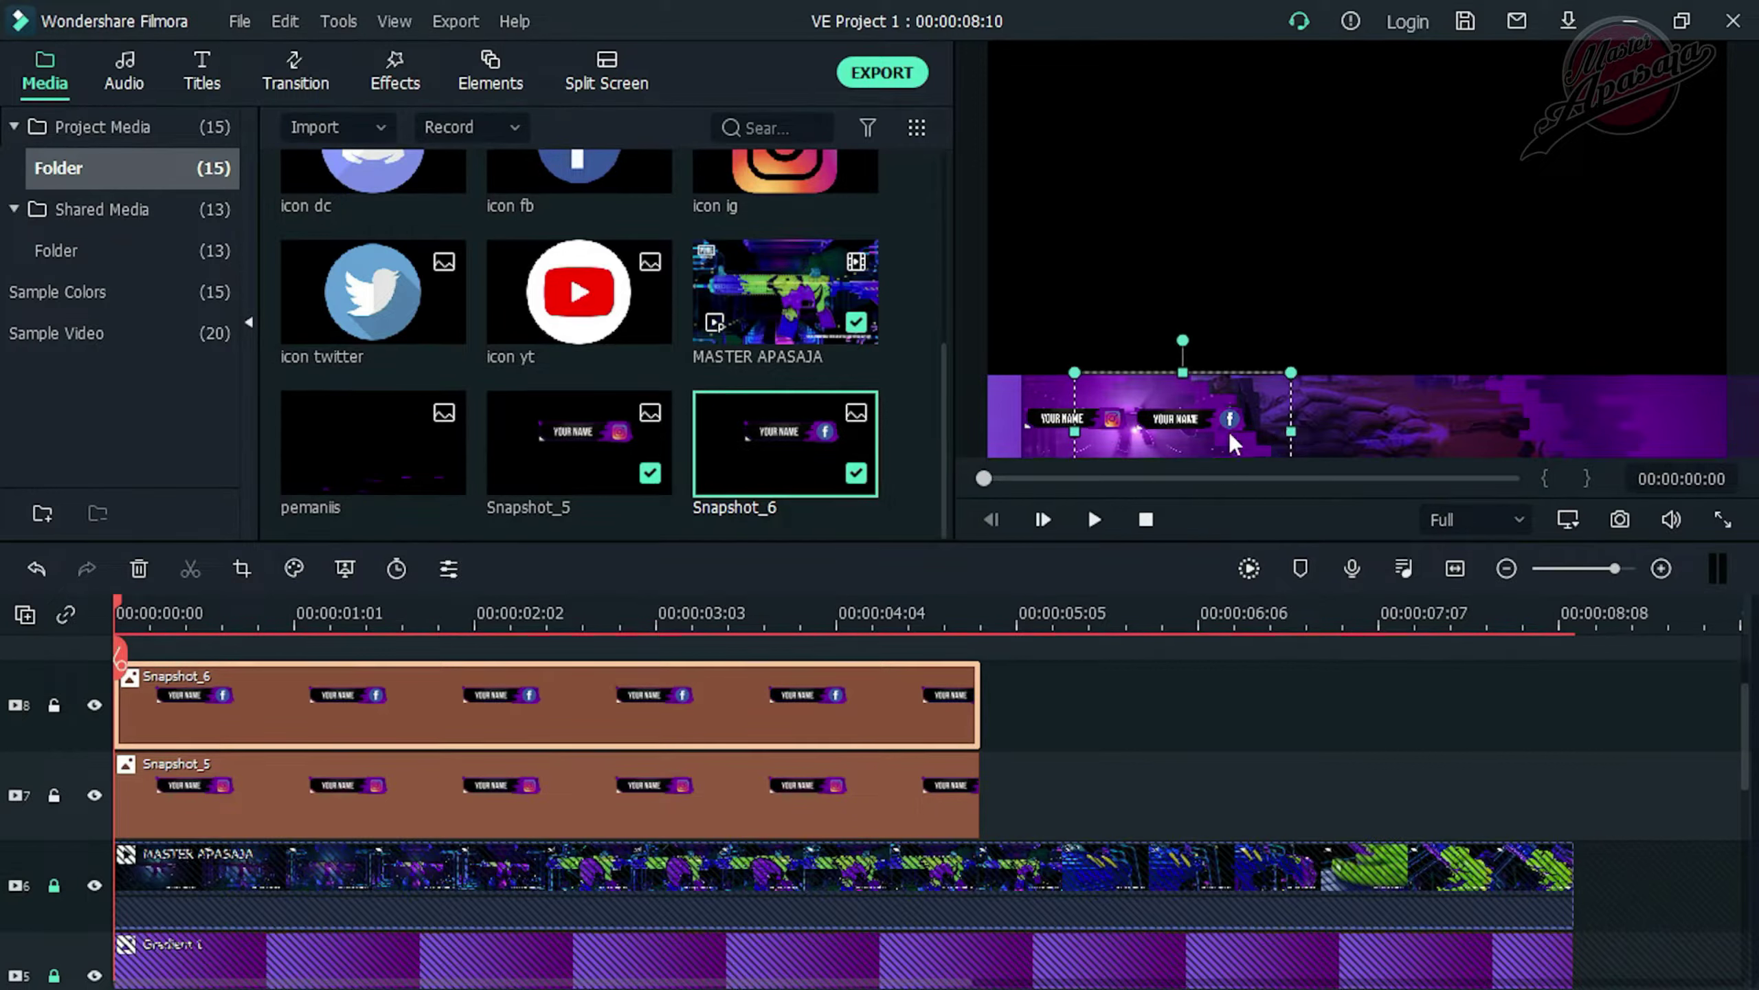
pyautogui.click(1087, 436)
pyautogui.click(1357, 266)
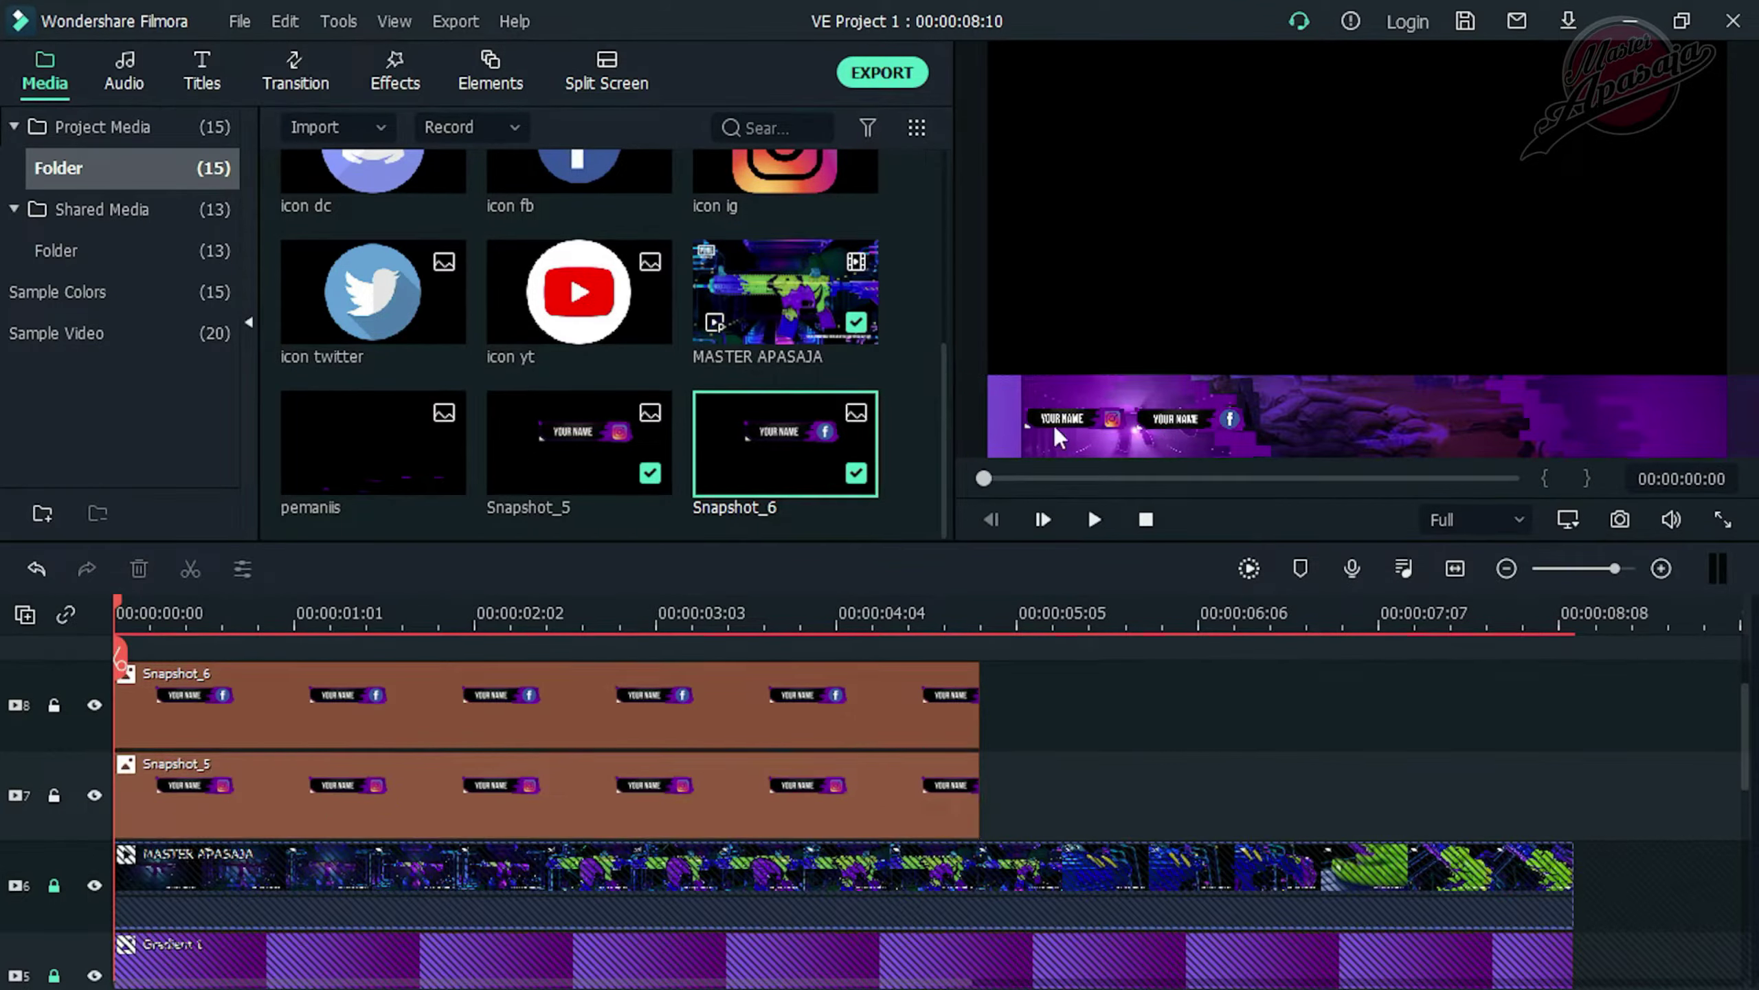
# Apply the Slide Up preset animation to the Snapshot_5 clip
pyautogui.moveTo(113, 595); pyautogui.dragTo(638, 595)
pyautogui.press('Home')
pyautogui.scroll(2, 517, 749)
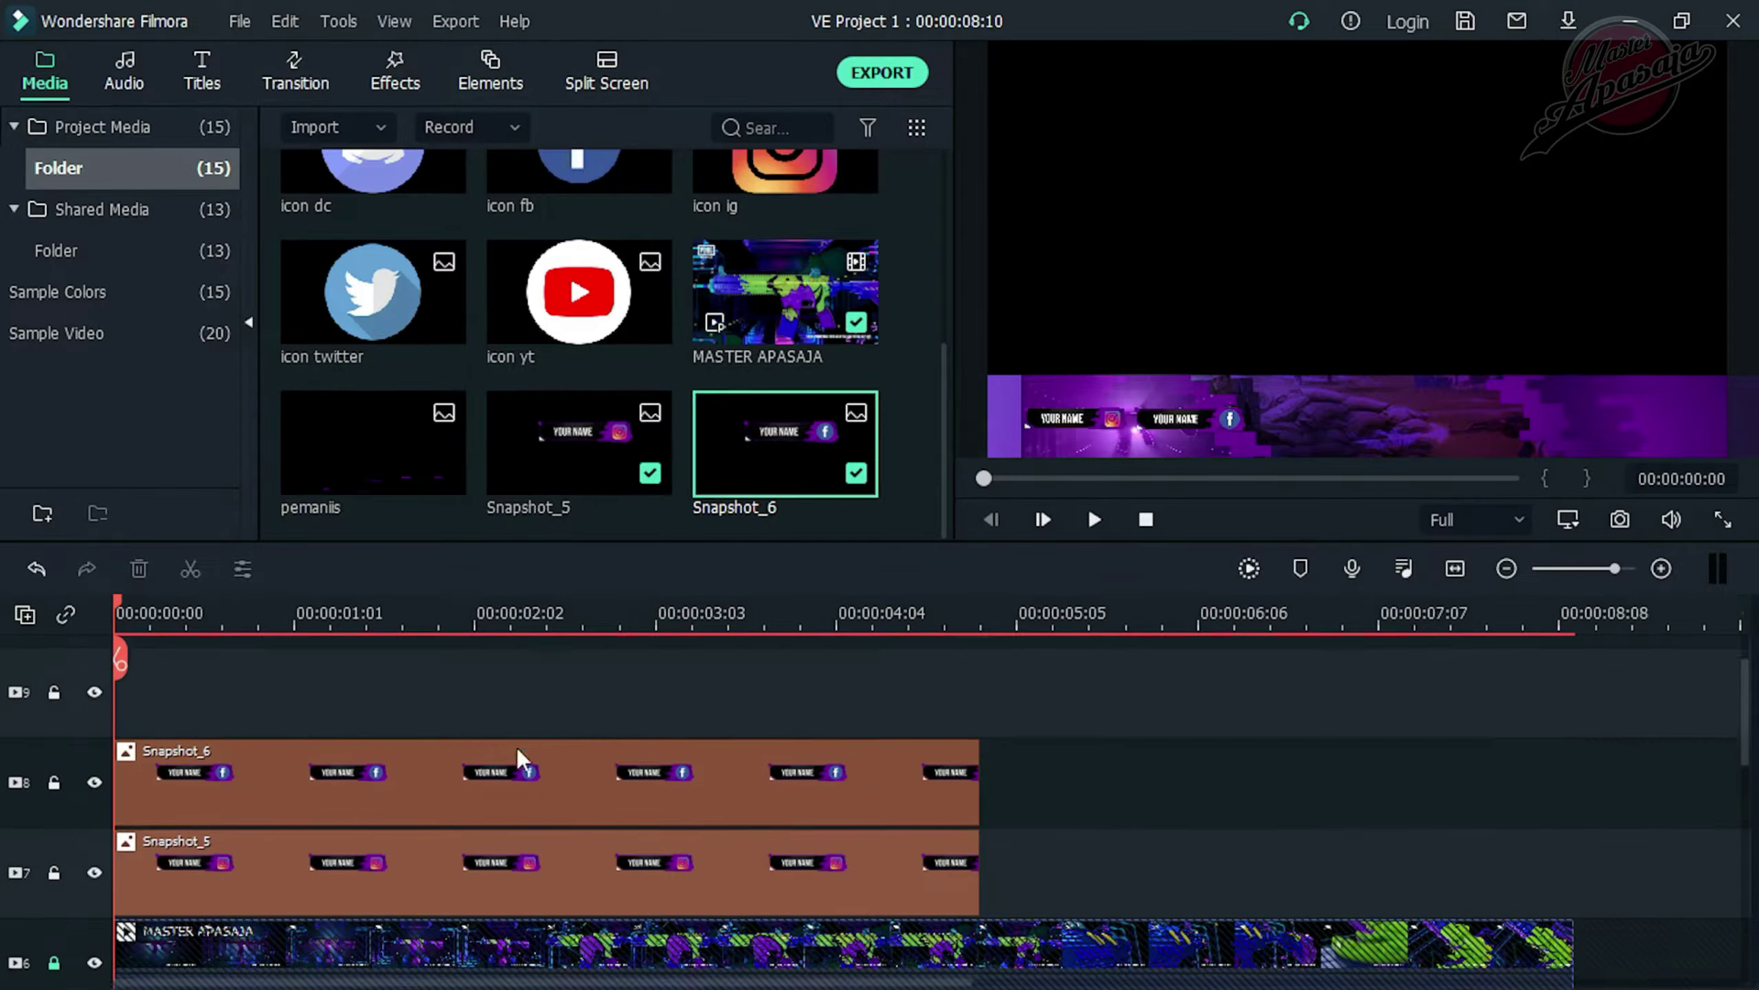
pyautogui.click(947, 899)
pyautogui.scroll(-2, 940, 801)
pyautogui.rightClick(236, 787)
pyautogui.click(380, 28)
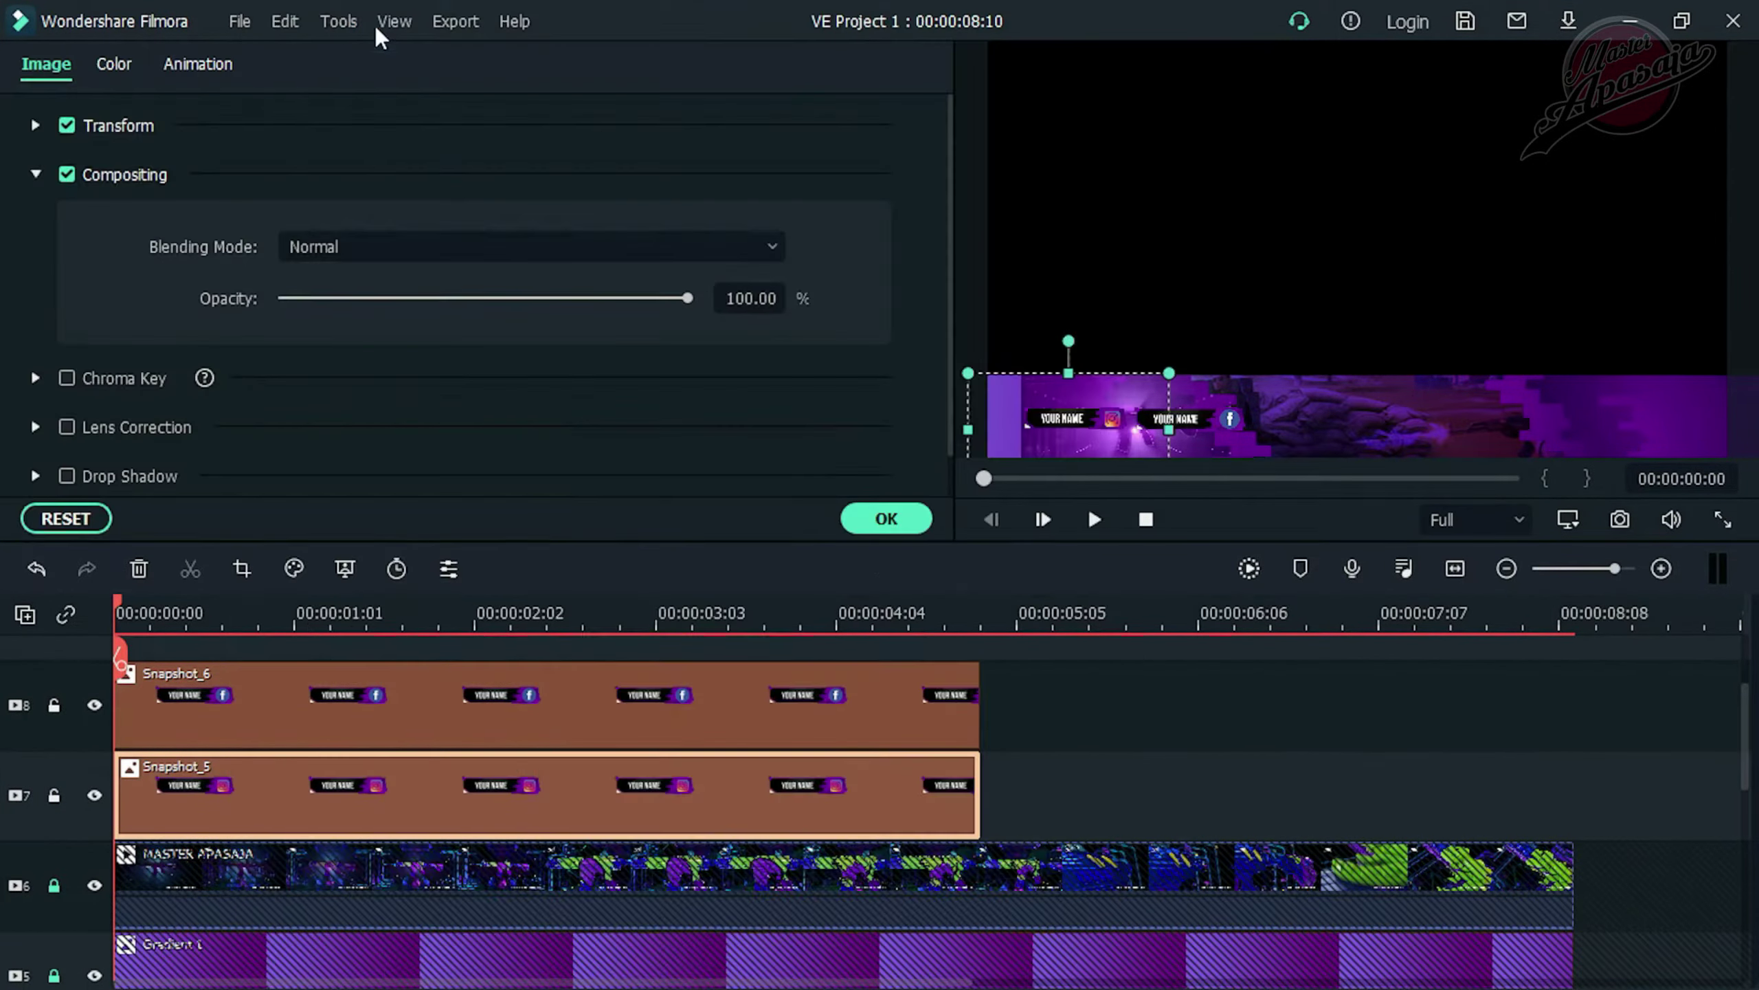
pyautogui.click(208, 64)
pyautogui.click(43, 119)
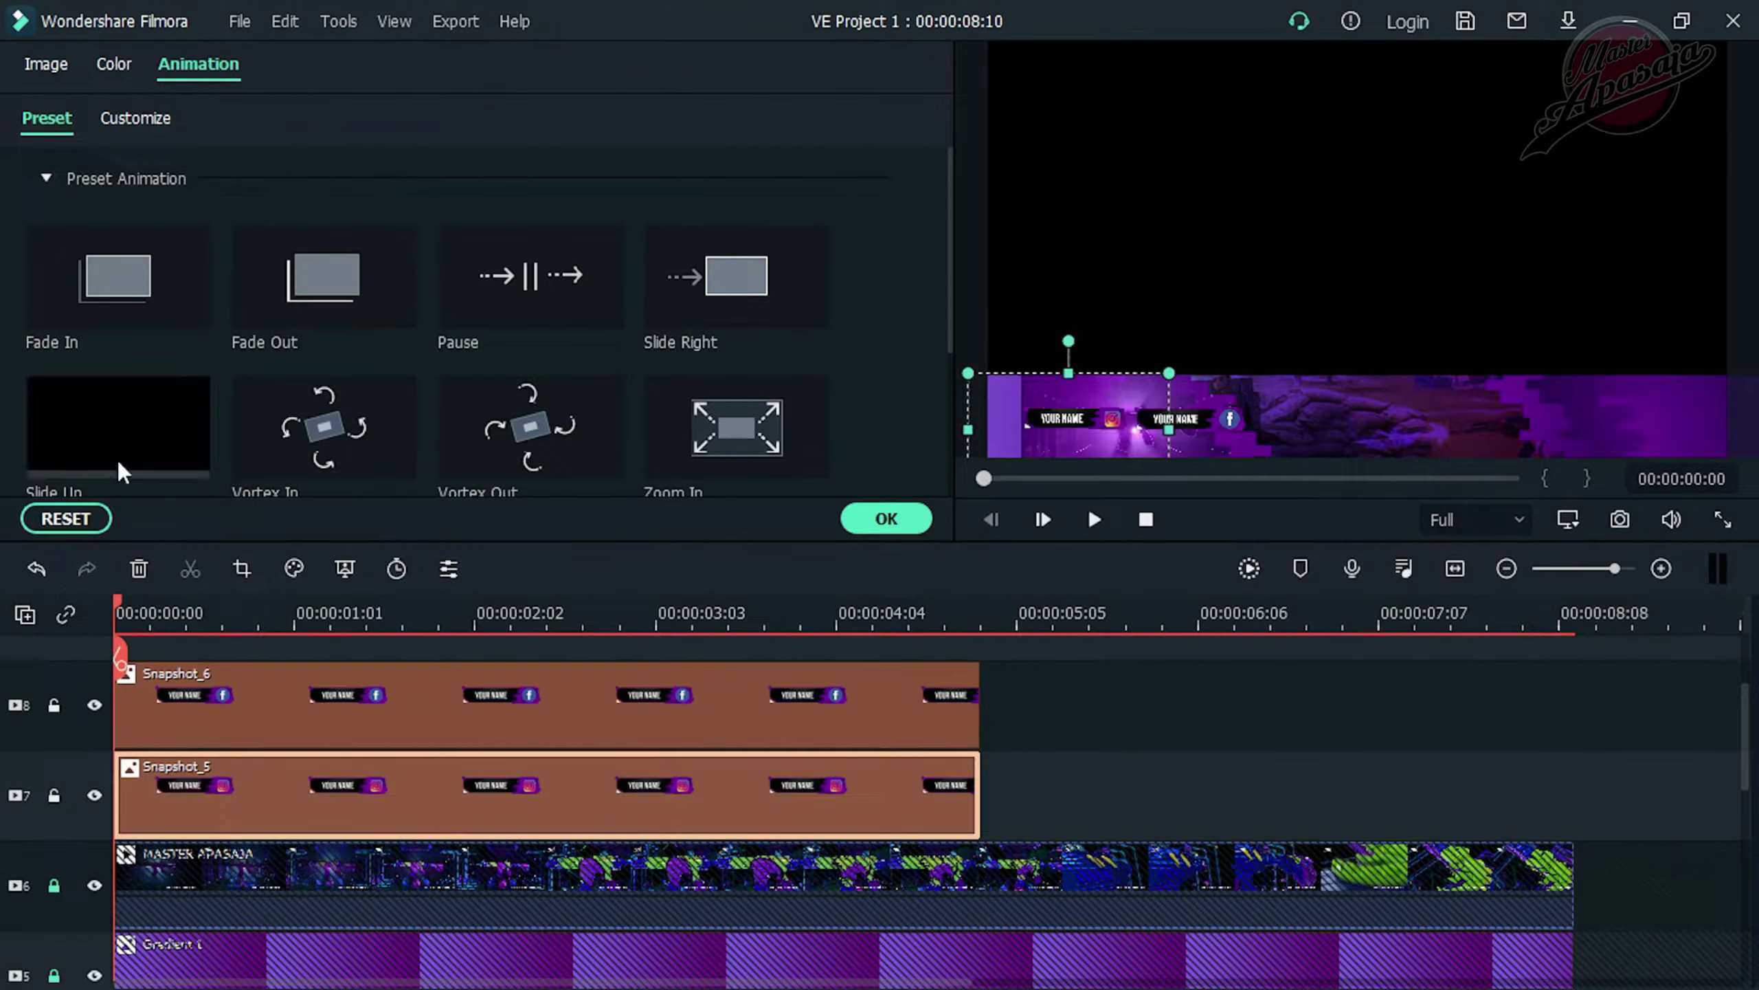
pyautogui.doubleClick(116, 437)
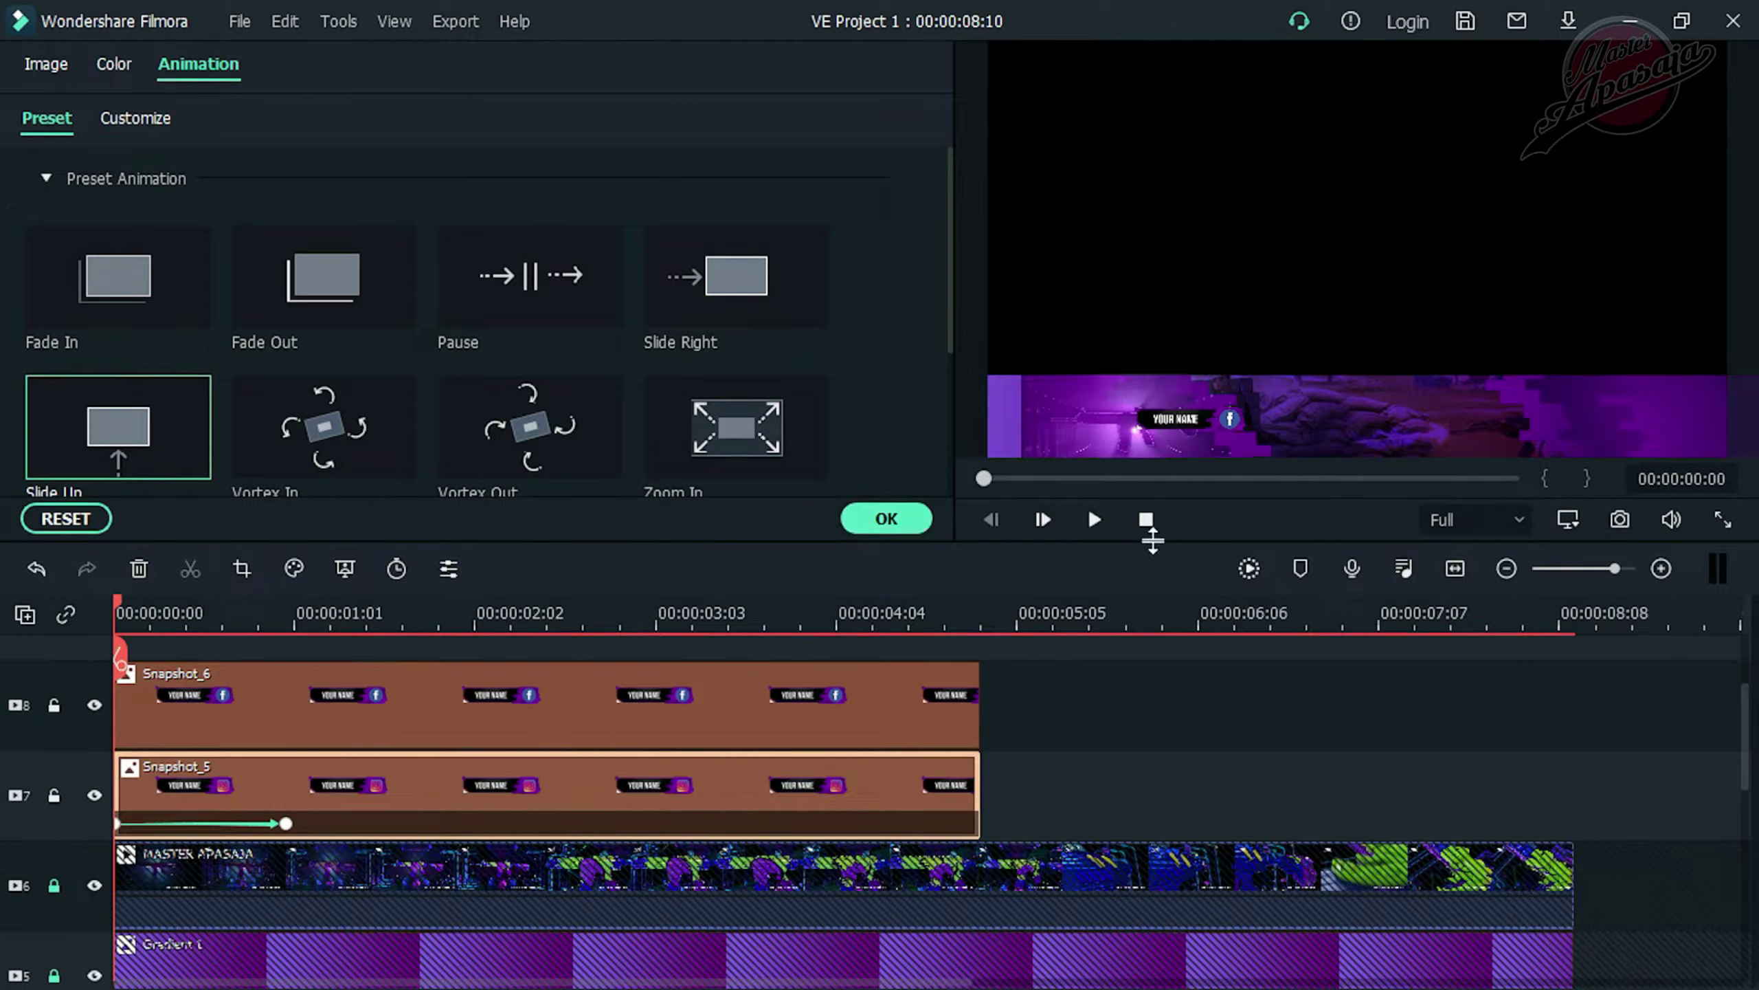
# Extend the end keyframe of Snapshot_5's Slide Up animation to about 1.5 seconds and play back the slower motion
pyautogui.press('space')
pyautogui.press('space')
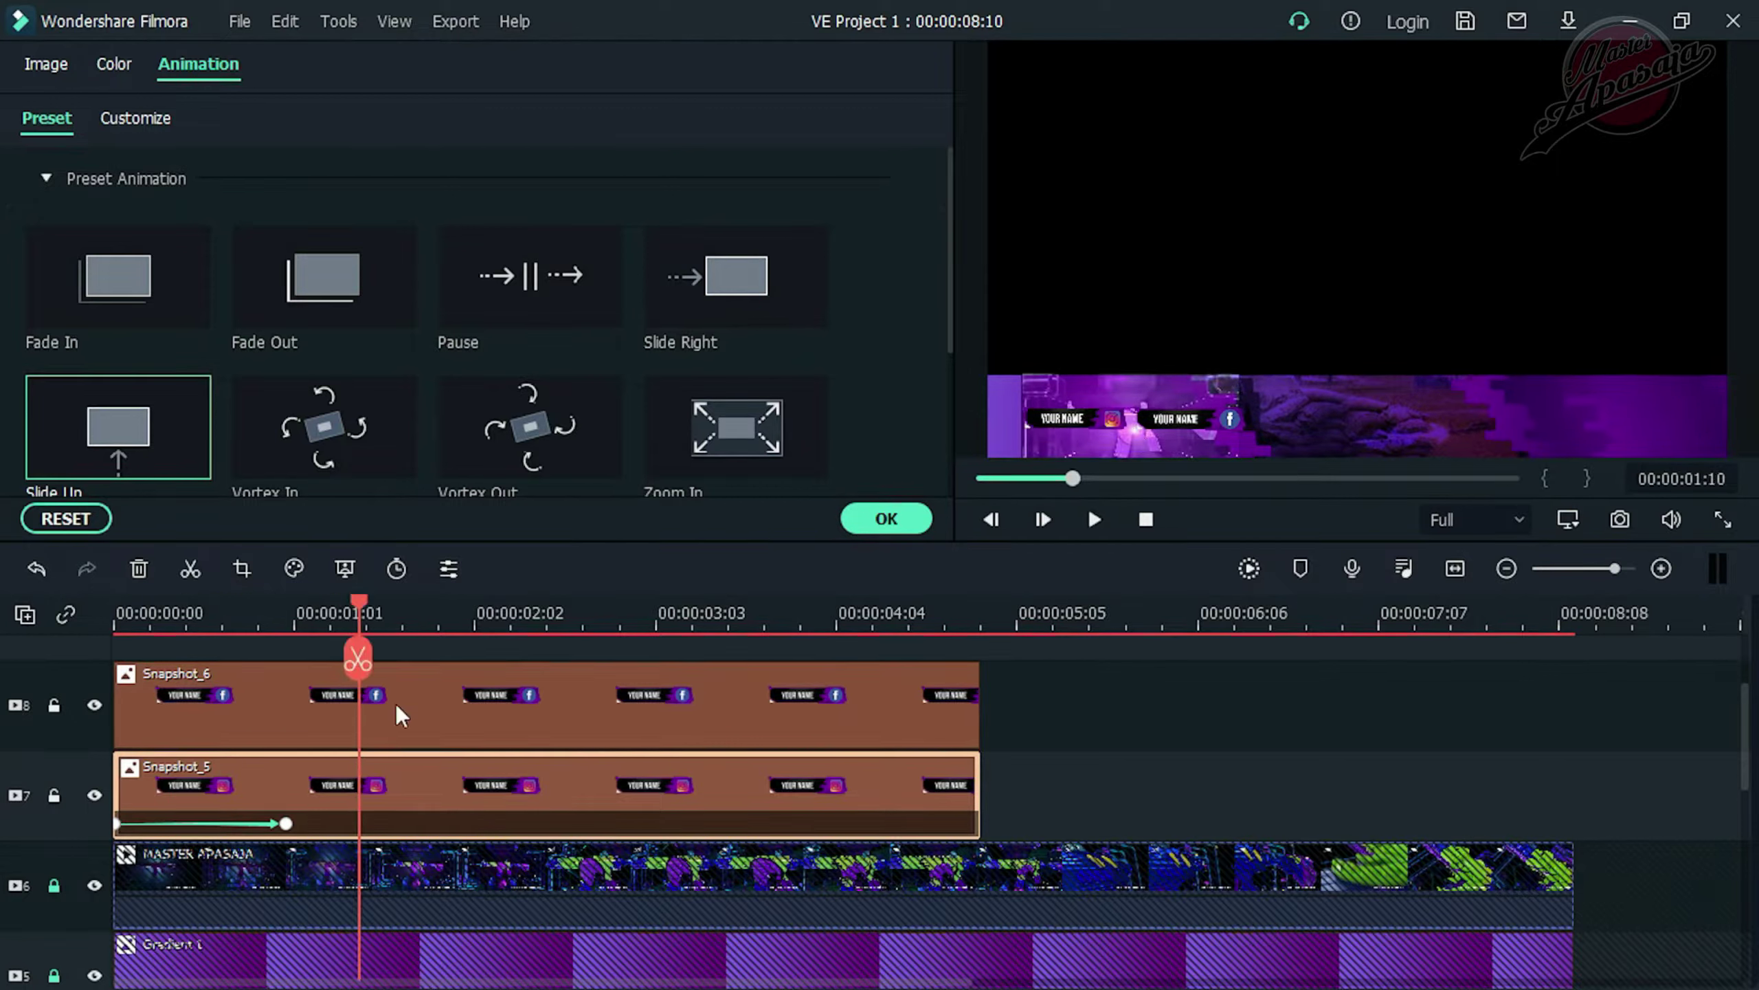
pyautogui.click(293, 825)
pyautogui.moveTo(366, 823); pyautogui.dragTo(373, 823)
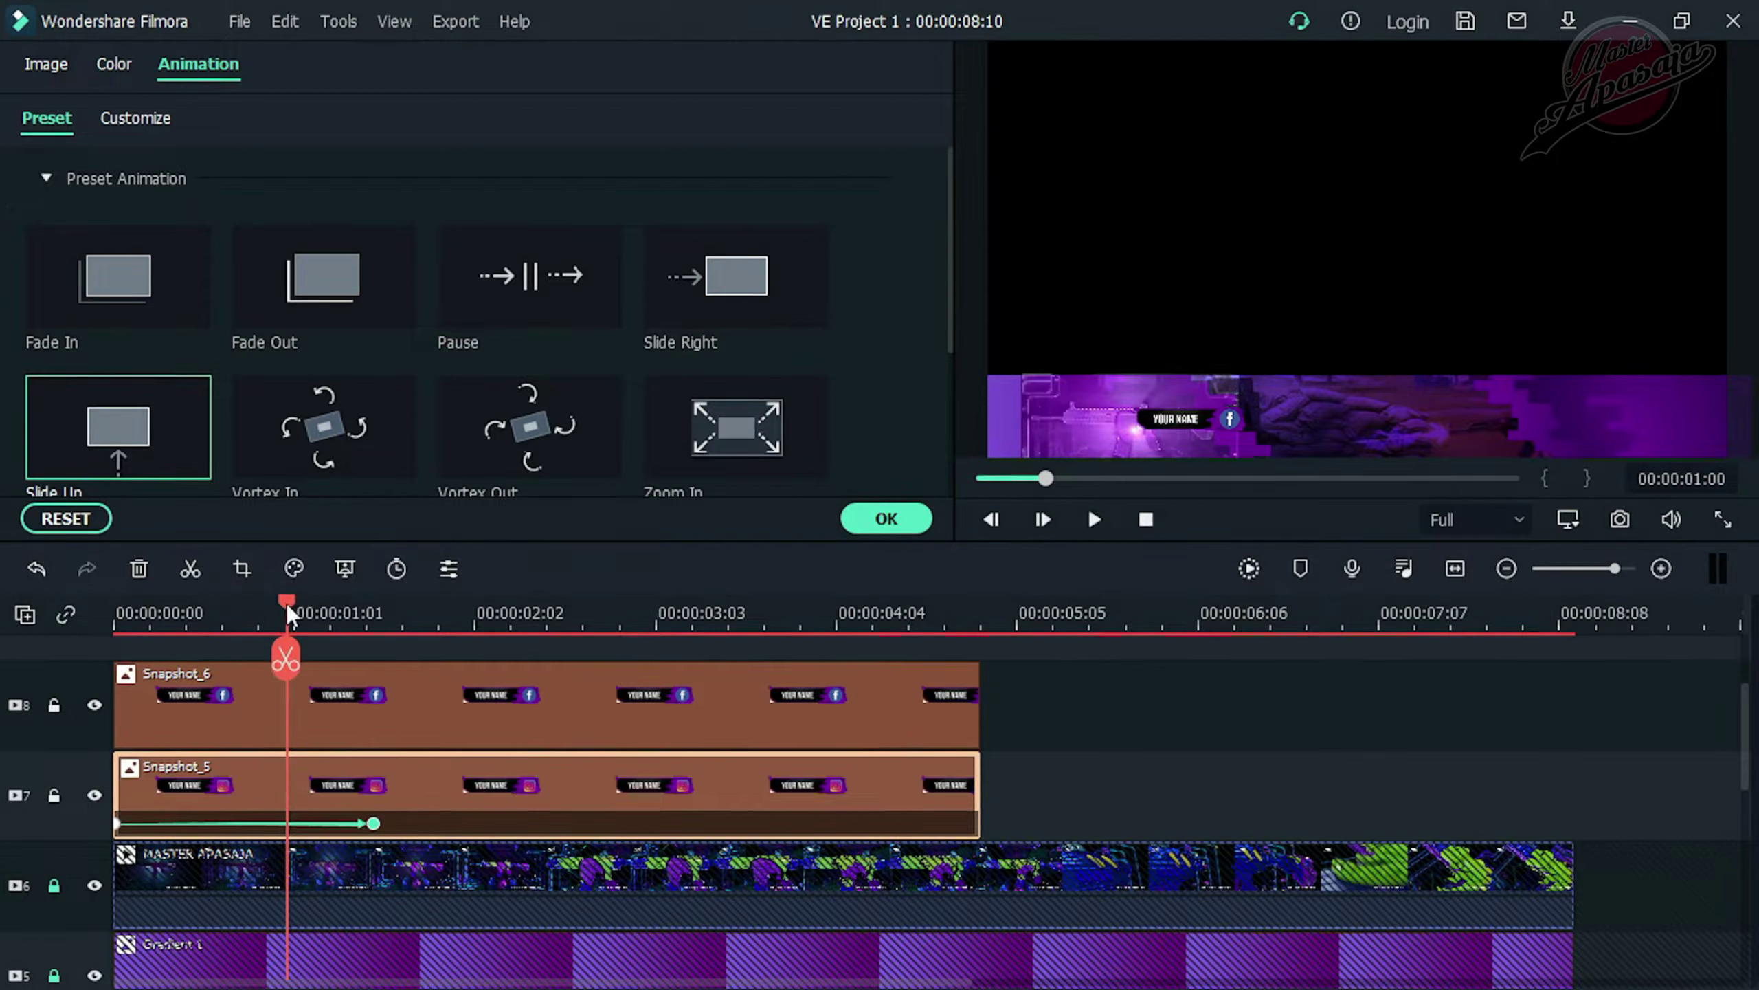
pyautogui.moveTo(289, 616); pyautogui.dragTo(452, 616)
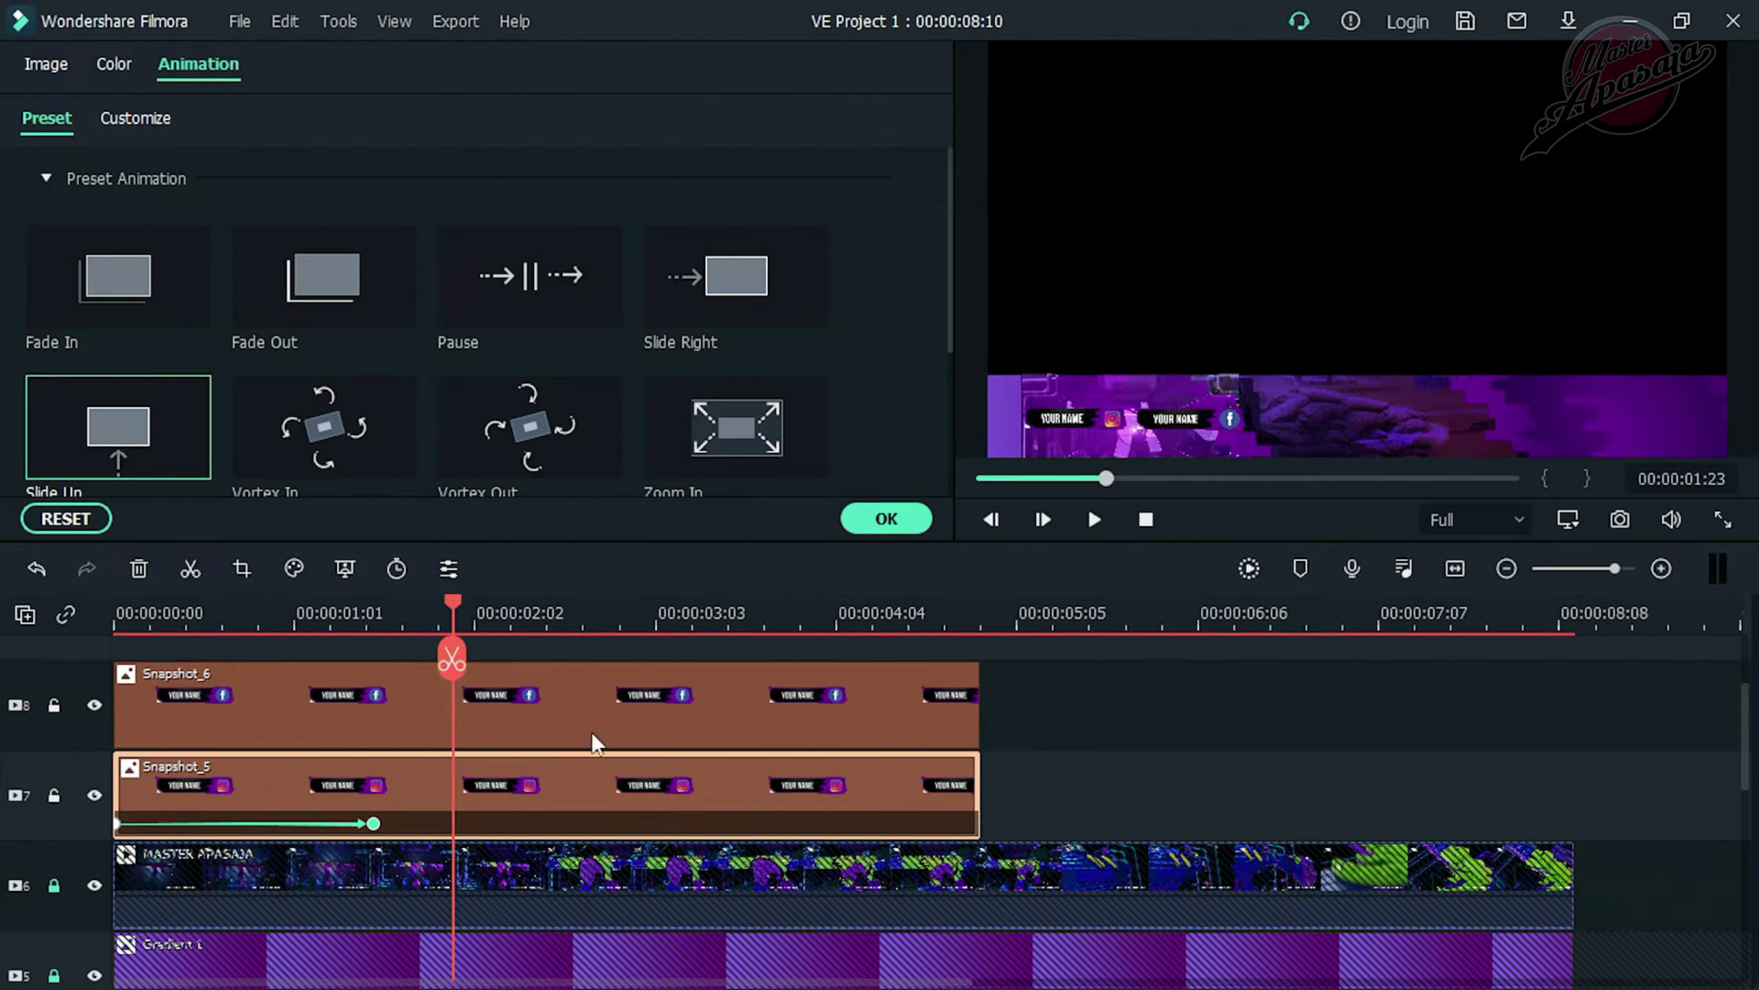
pyautogui.moveTo(373, 823); pyautogui.dragTo(380, 823)
pyautogui.moveTo(381, 609); pyautogui.dragTo(114, 609)
pyautogui.press('space')
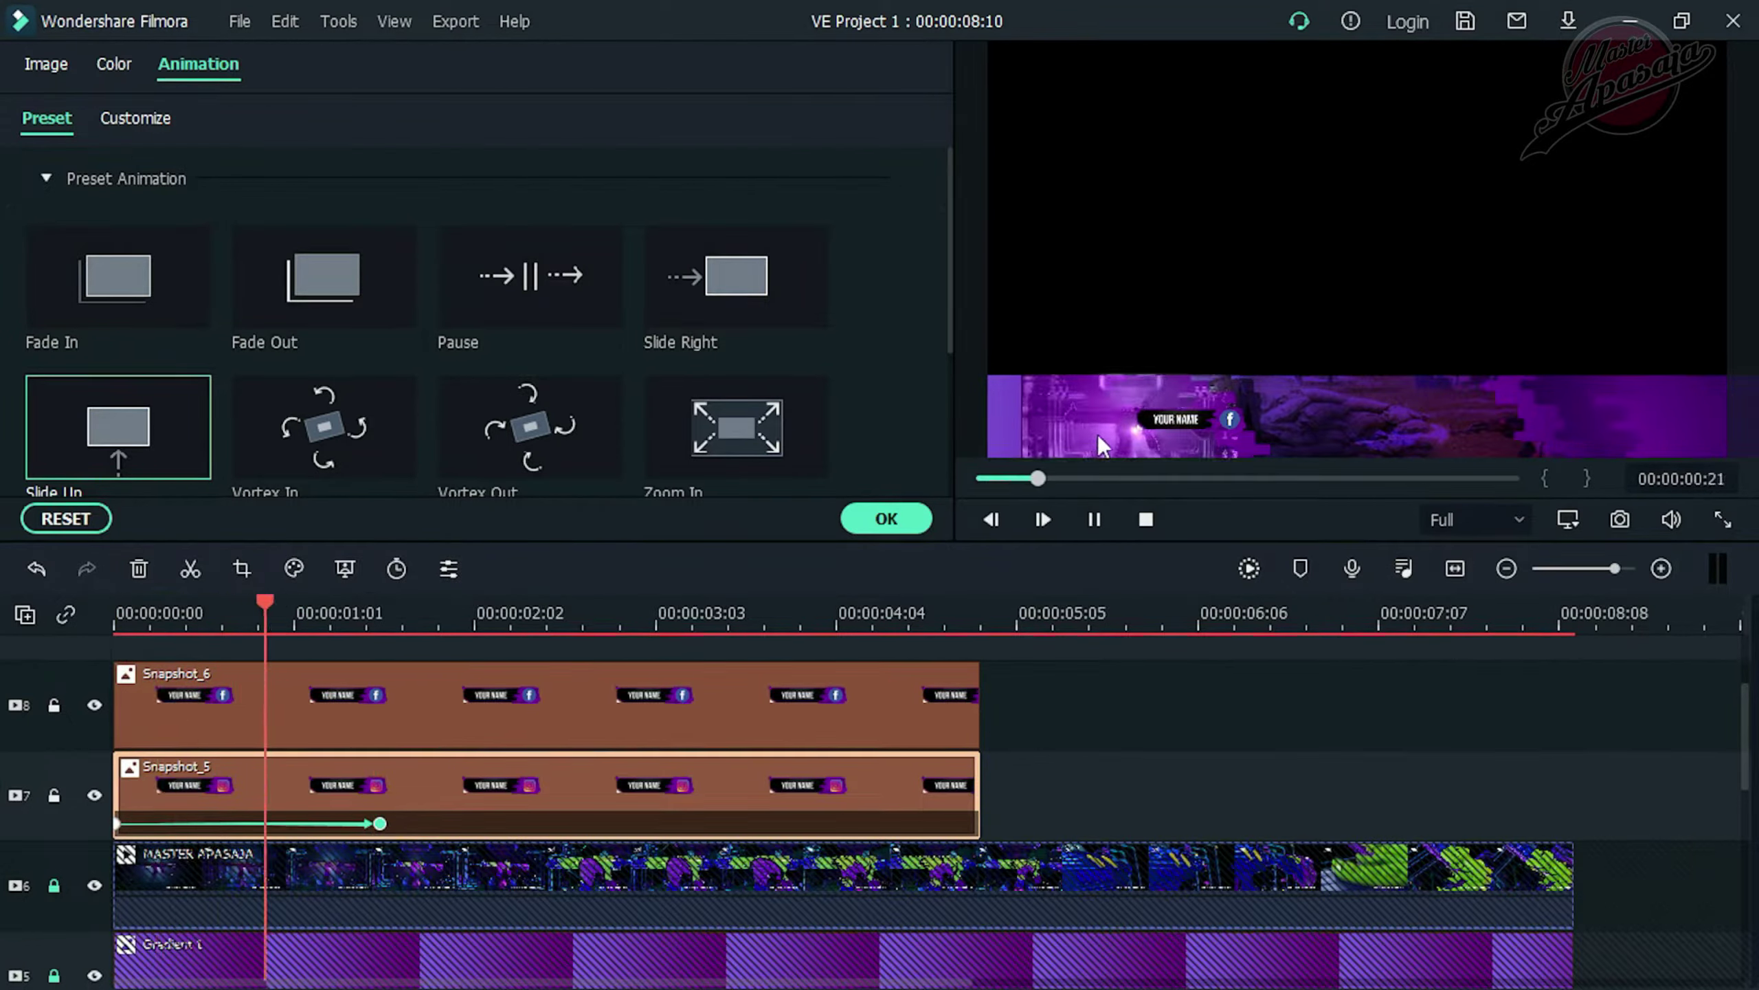
pyautogui.press('space')
pyautogui.moveTo(438, 615); pyautogui.dragTo(224, 628)
# Apply Slide Up to Snapshot_6 with keyframes from about 0.5 to 2 seconds, and preview the staggered entrance
pyautogui.click(343, 705)
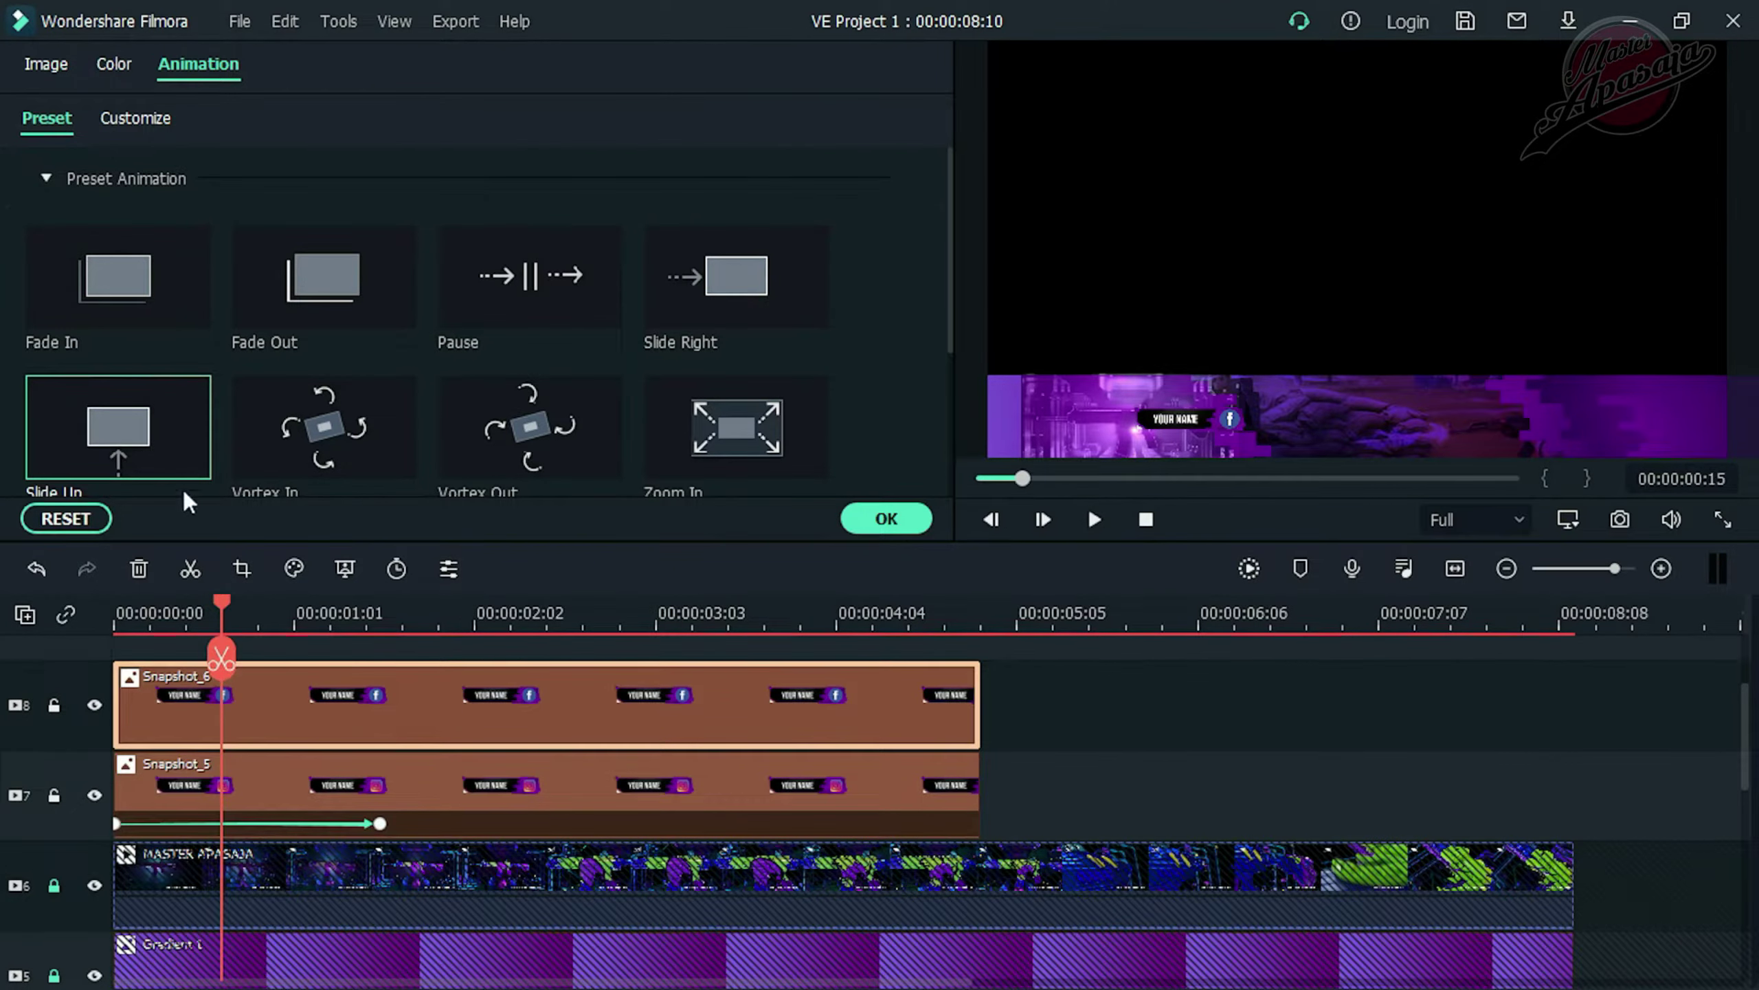
pyautogui.click(182, 482)
pyautogui.moveTo(284, 734); pyautogui.dragTo(489, 733)
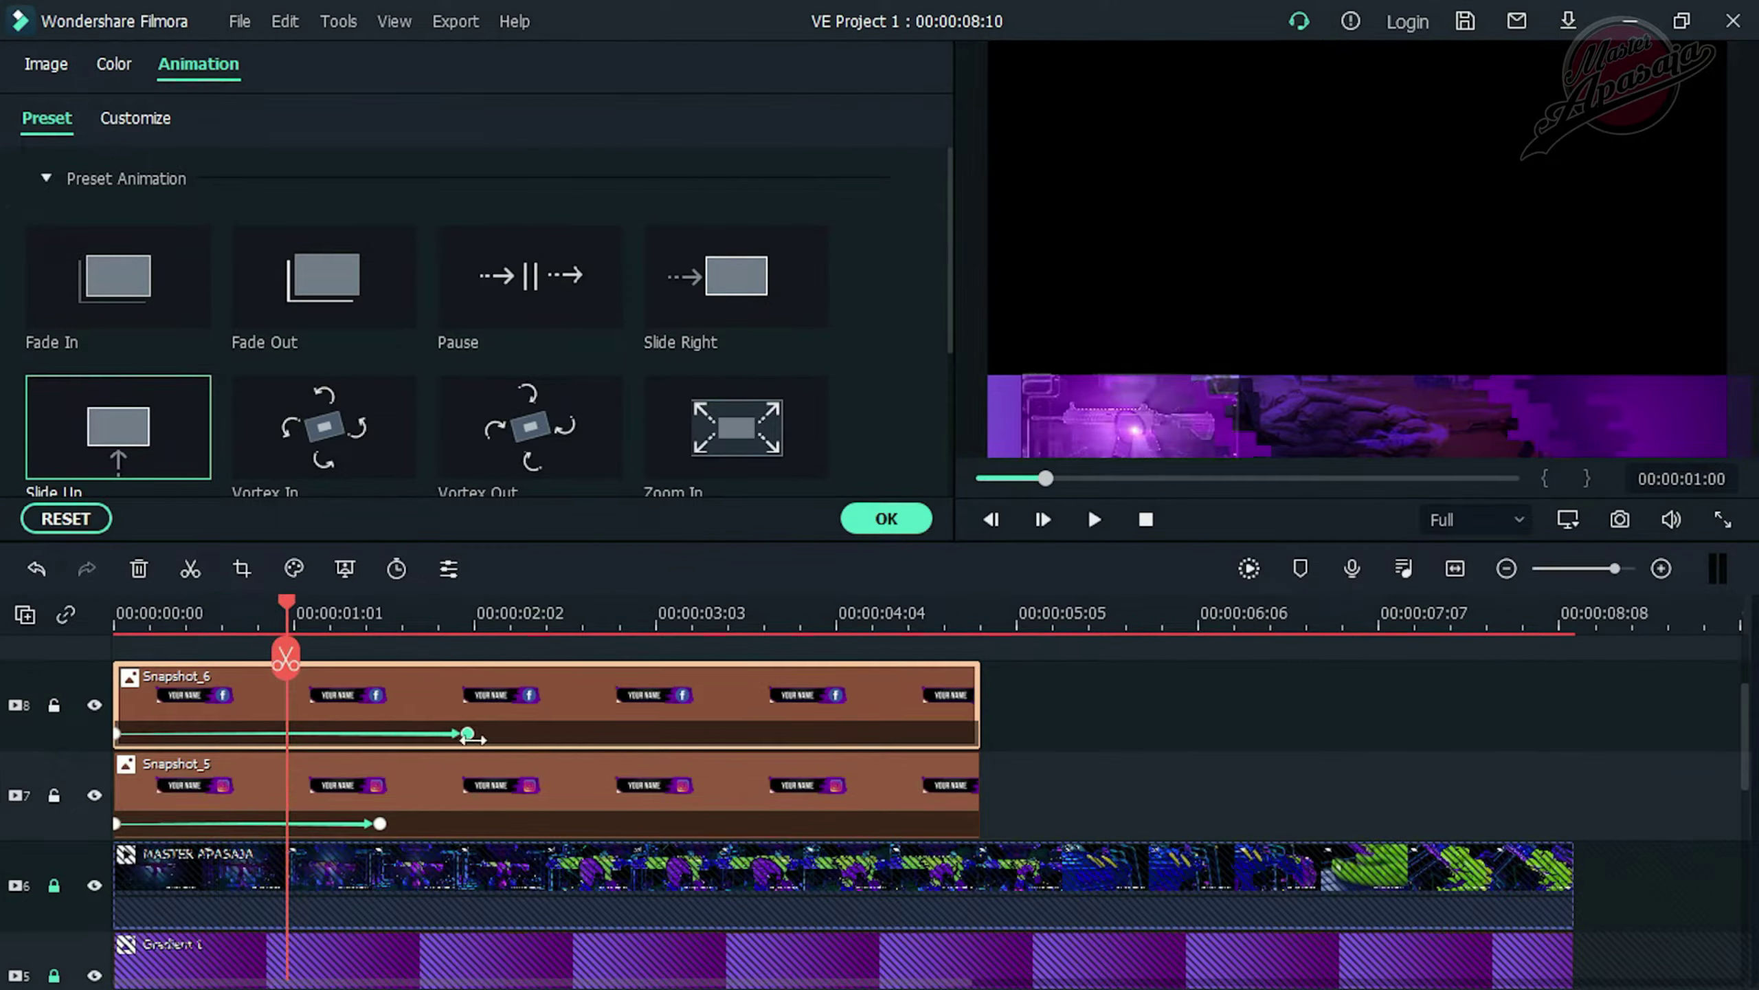
pyautogui.moveTo(123, 736); pyautogui.dragTo(211, 727)
pyautogui.press('space')
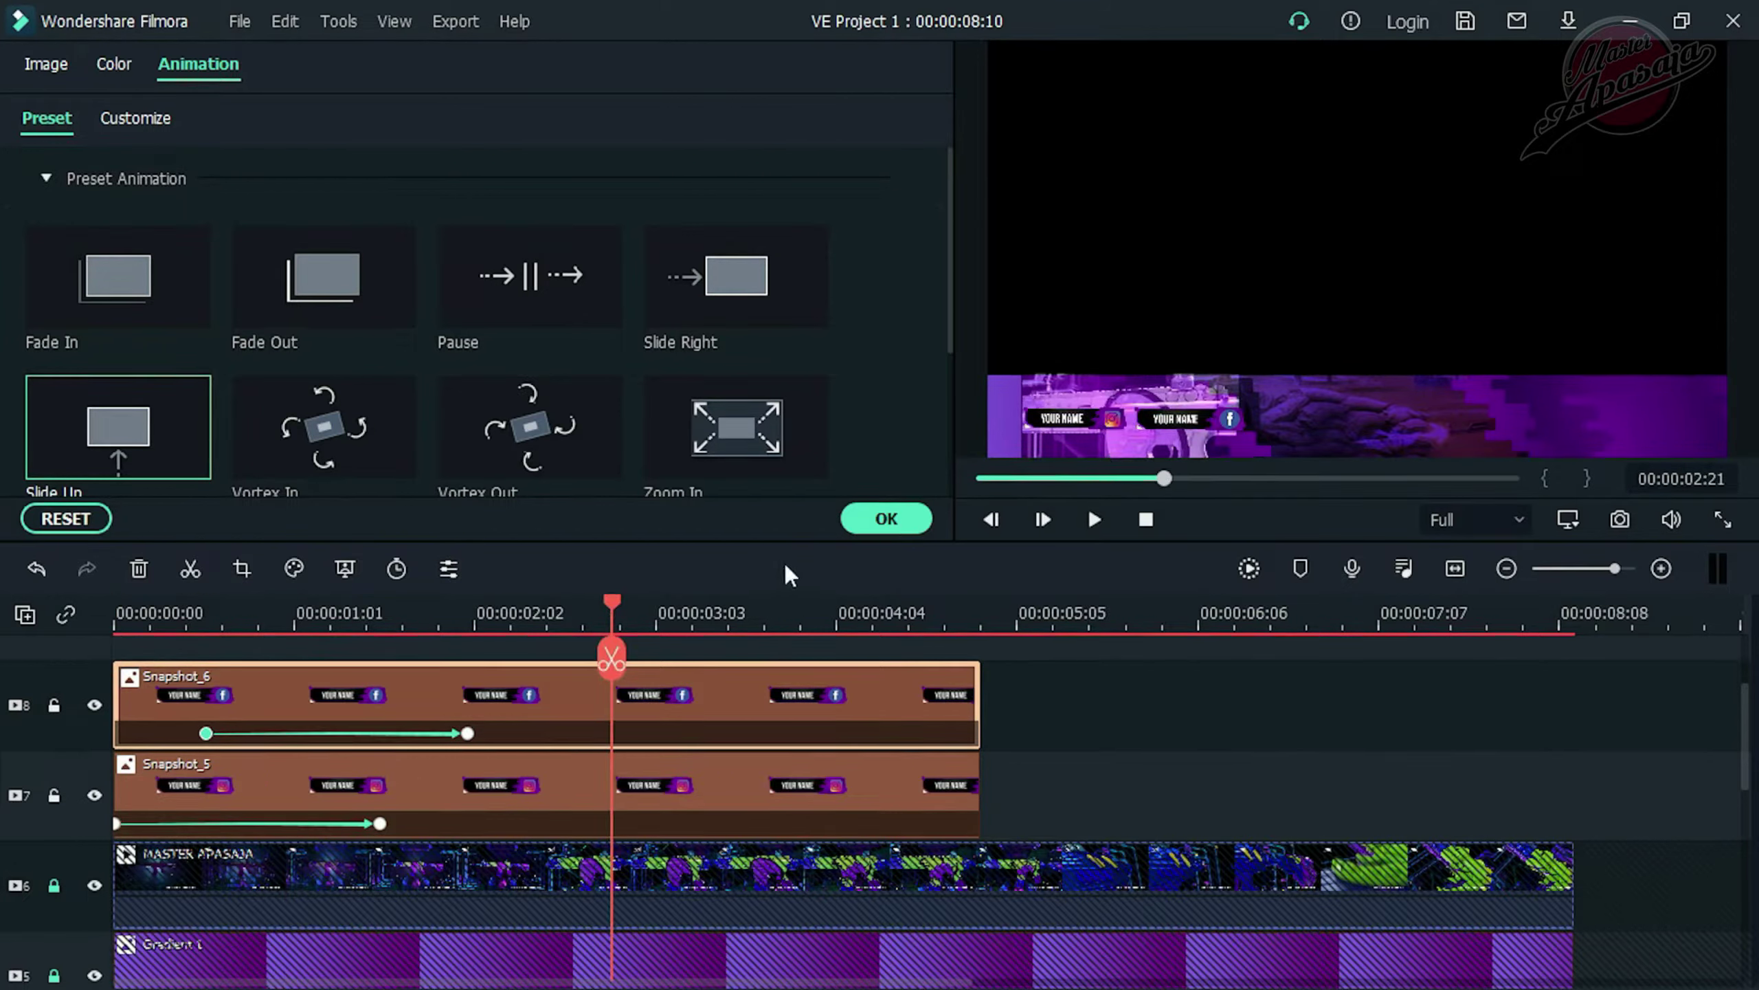
pyautogui.press('space')
# Extend the Snapshot_6 and Snapshot_5 clips to the end of the MASTER APASAJA clip
pyautogui.moveTo(997, 700); pyautogui.dragTo(1571, 700)
pyautogui.moveTo(984, 791); pyautogui.dragTo(1565, 786)
pyautogui.moveTo(833, 602); pyautogui.dragTo(1349, 705)
pyautogui.moveTo(1564, 790); pyautogui.dragTo(1573, 797)
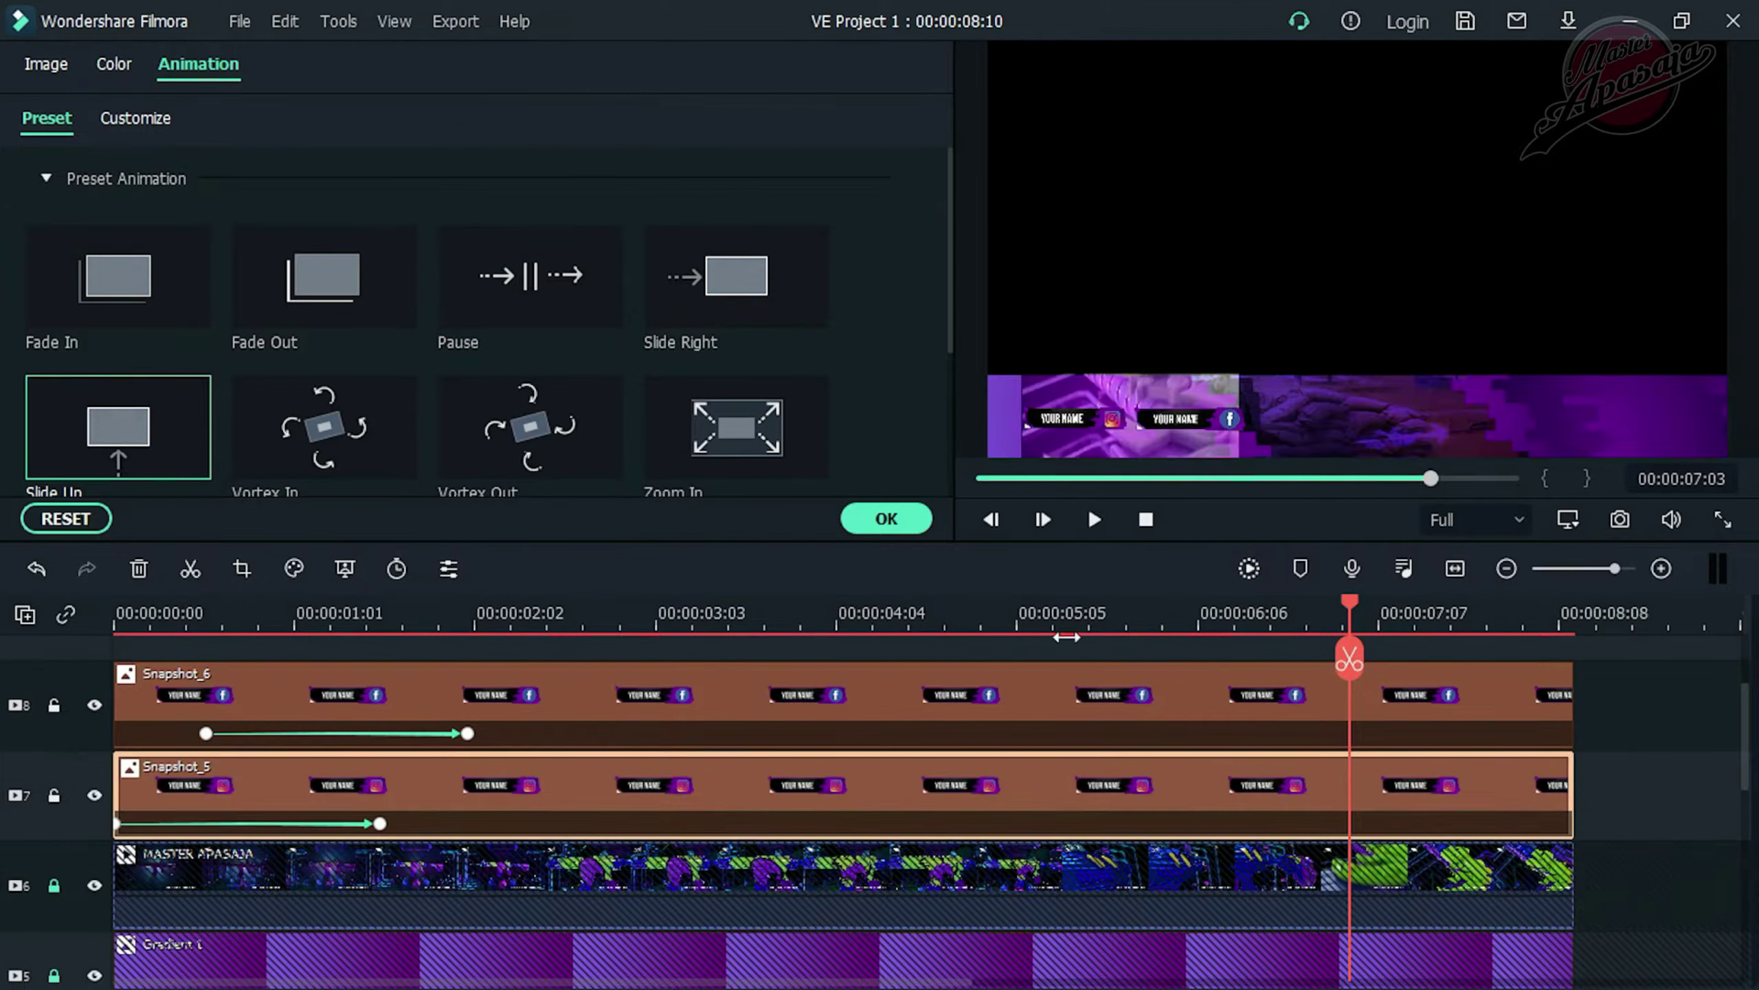
# Create a custom exit animation for Snapshot_5 with a keyframe at 00:00:07:03 and position Y -42 at 00:00:08:09
pyautogui.click(138, 119)
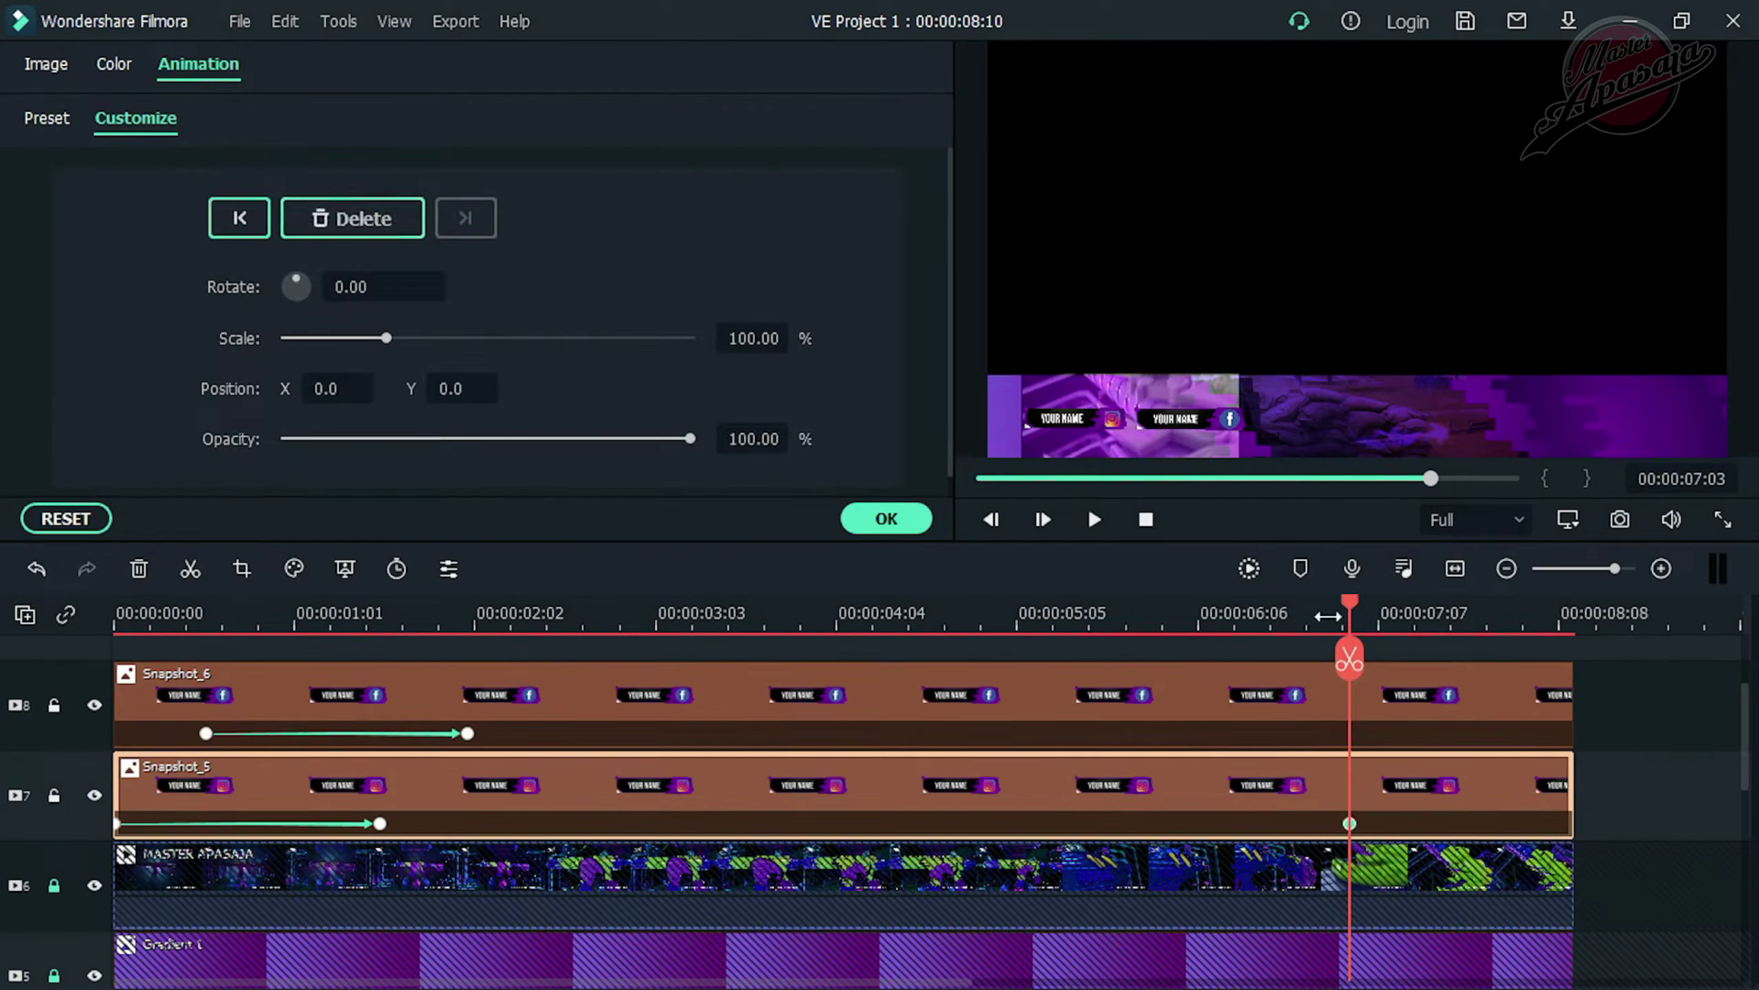
pyautogui.moveTo(1352, 607); pyautogui.dragTo(1567, 646)
pyautogui.moveTo(1576, 648); pyautogui.dragTo(1569, 648)
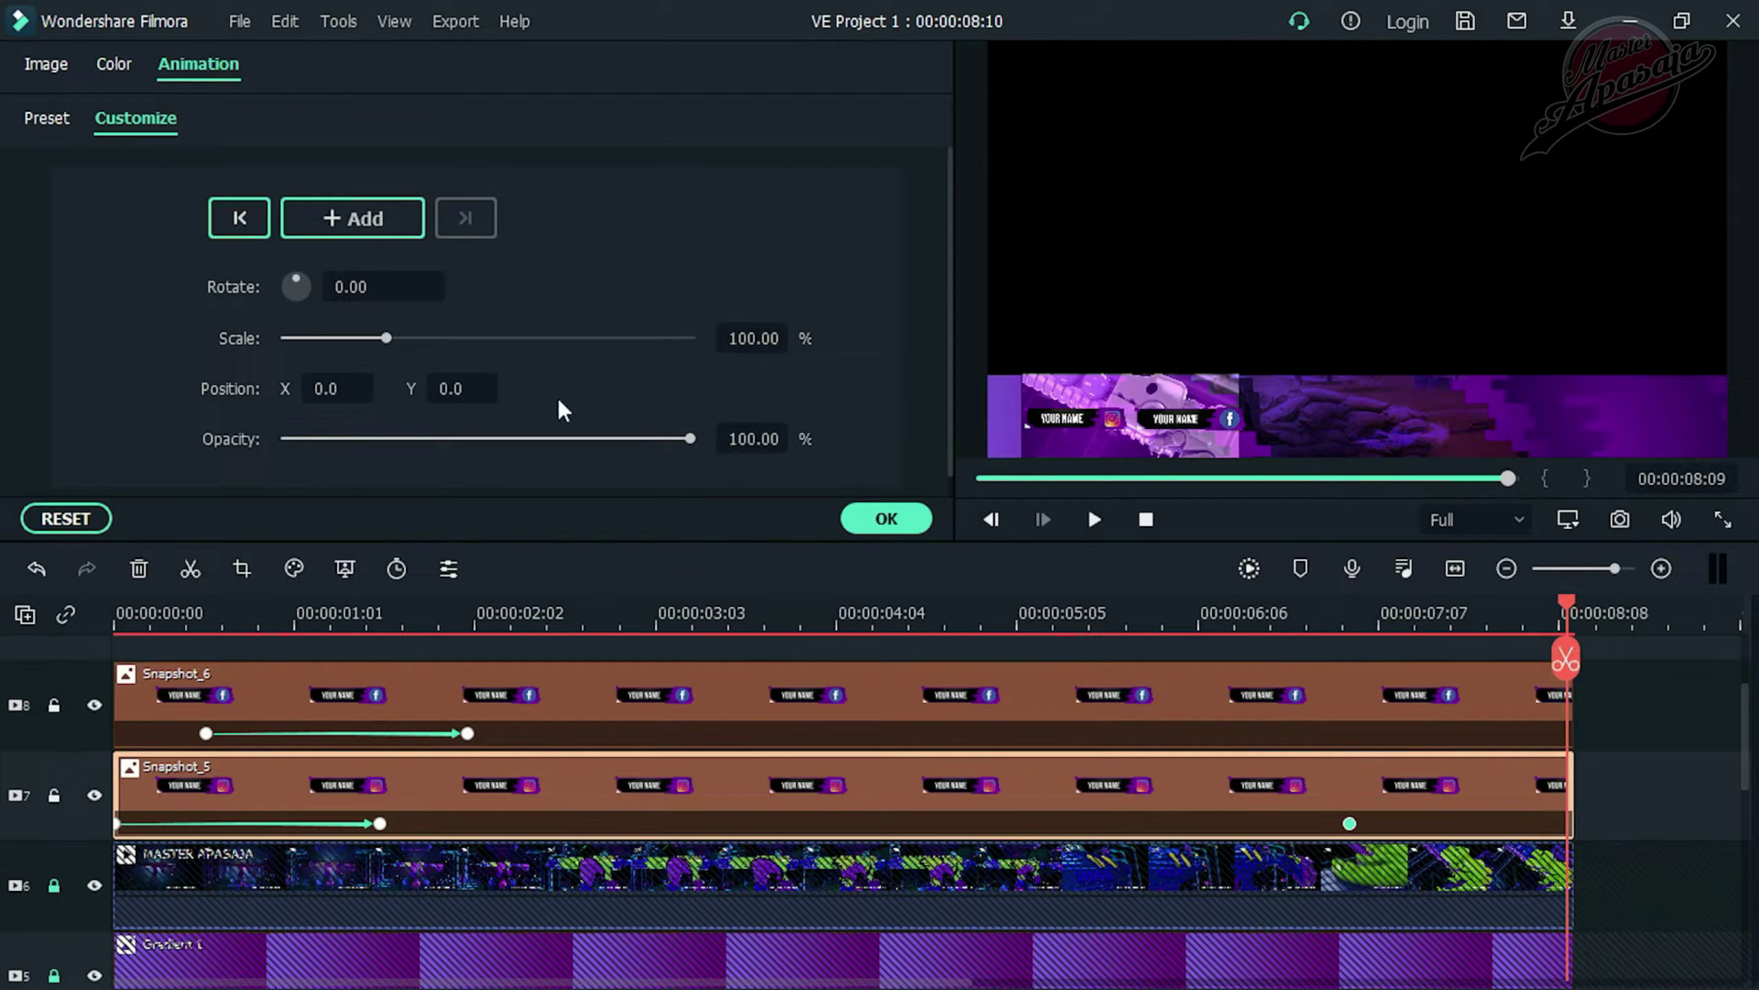
pyautogui.scroll(-11, 462, 388)
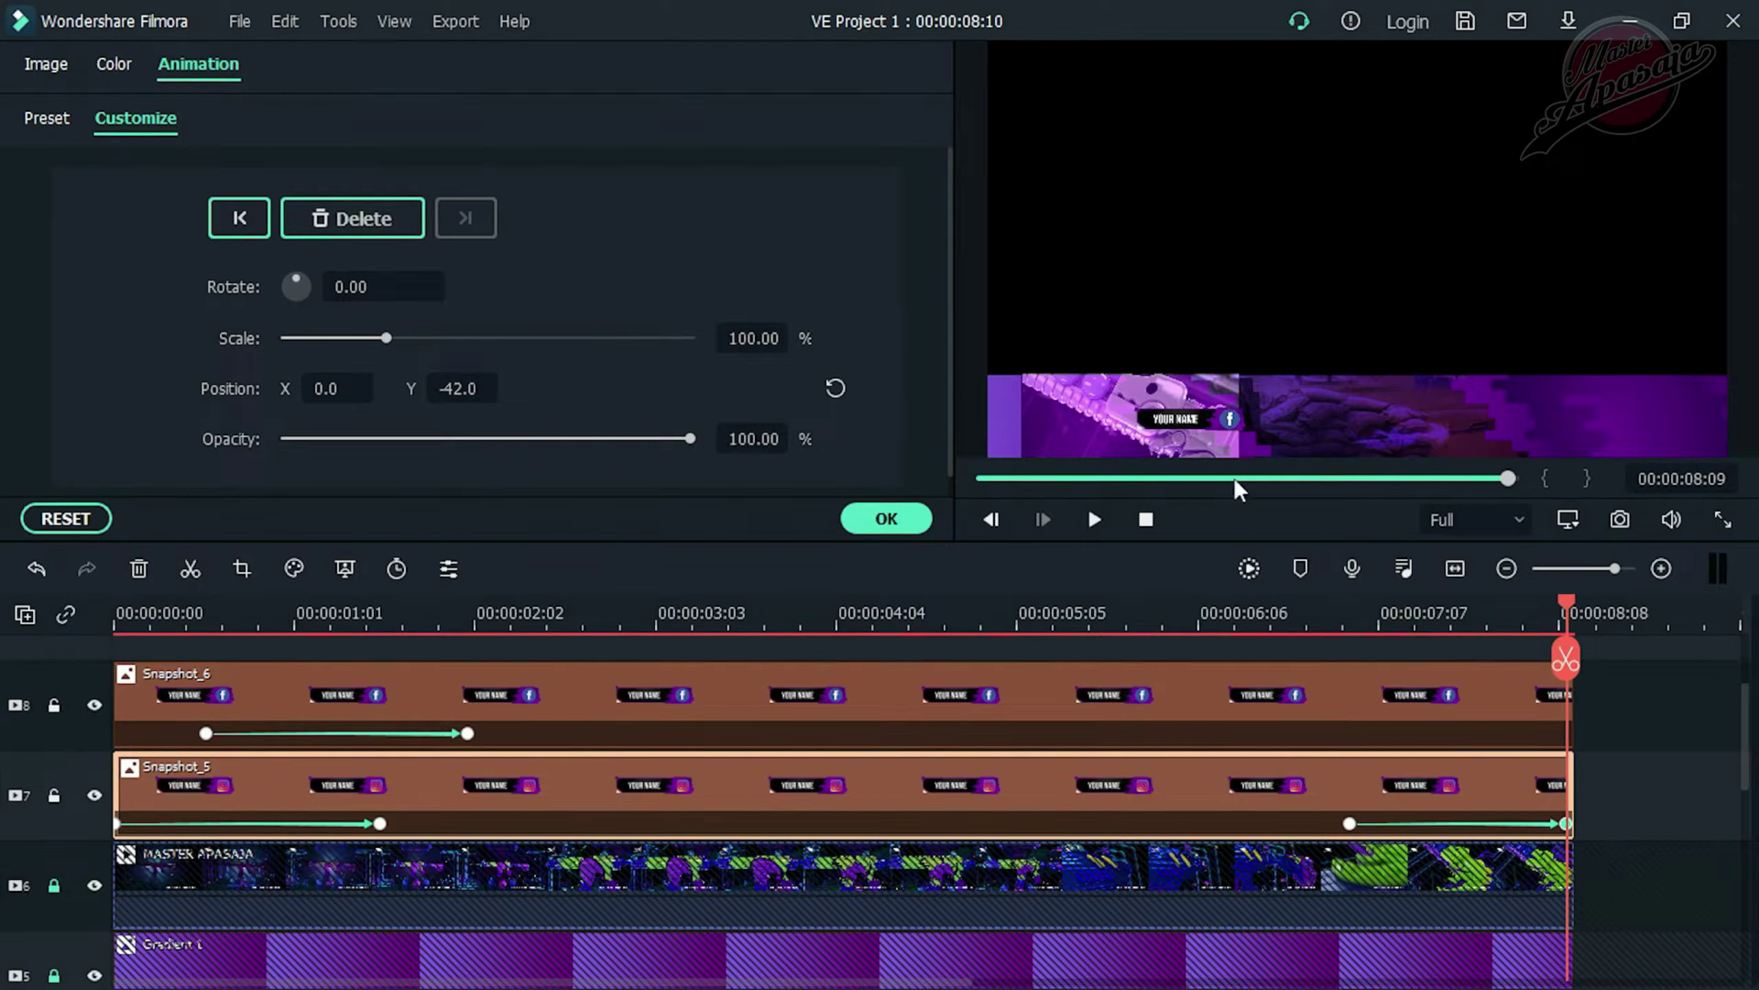
# Create a matching exit animation for Snapshot_6 with a keyframe at 00:00:07:03 and position Y -41 at 00:00:08:09
pyautogui.moveTo(1559, 601); pyautogui.dragTo(1354, 627)
pyautogui.click(1282, 682)
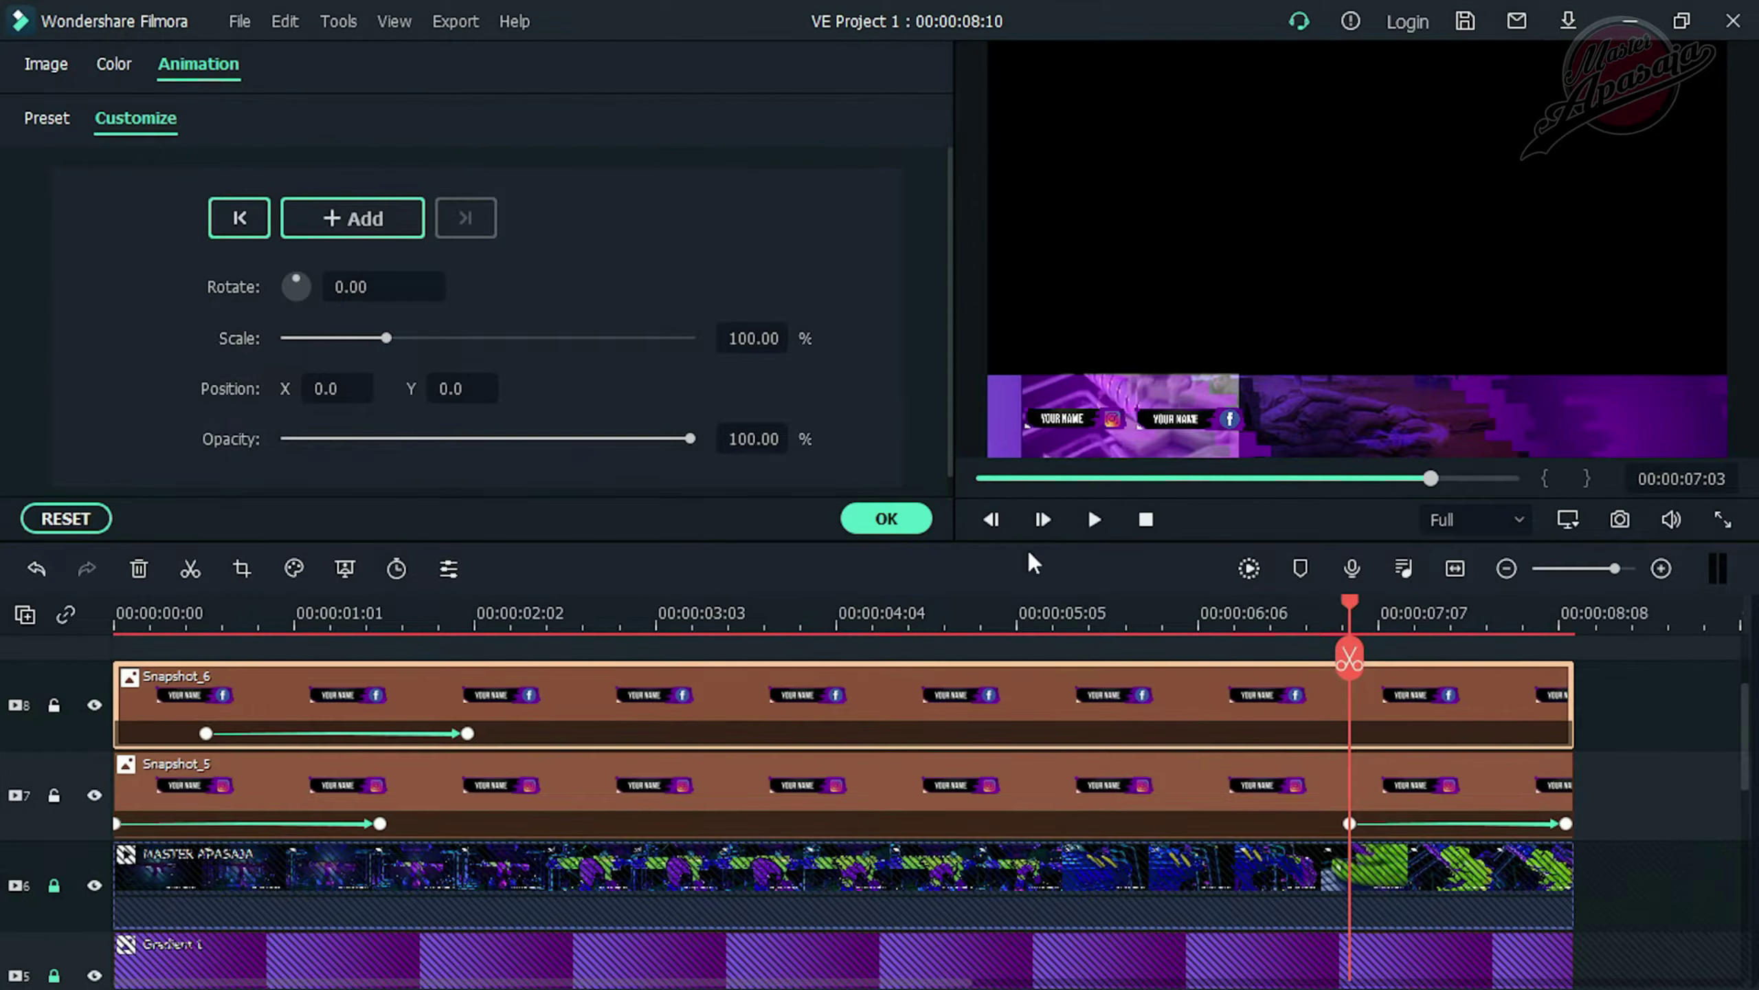
pyautogui.click(1567, 824)
pyautogui.click(1538, 695)
pyautogui.moveTo(461, 389); pyautogui.dragTo(441, 388)
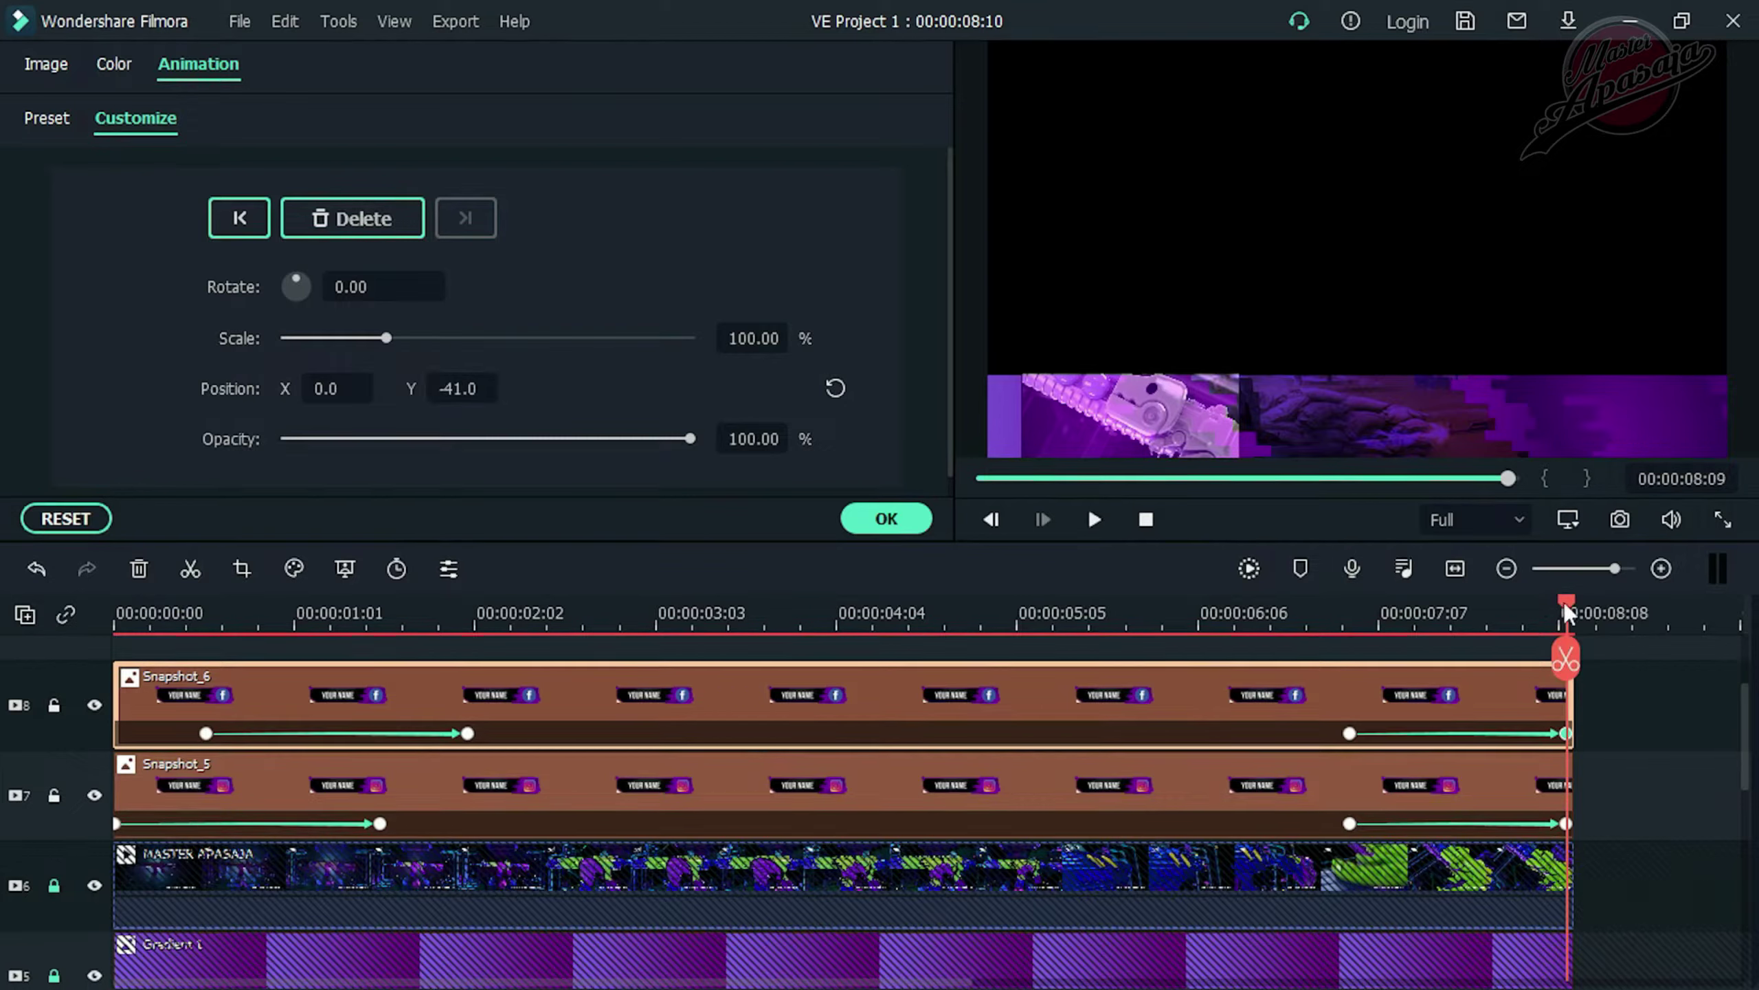
# Move the starting keyframes of both banners' exit animations to about 00:00:07:07
pyautogui.moveTo(1565, 604); pyautogui.dragTo(1524, 601)
pyautogui.moveTo(1349, 733); pyautogui.dragTo(1387, 731)
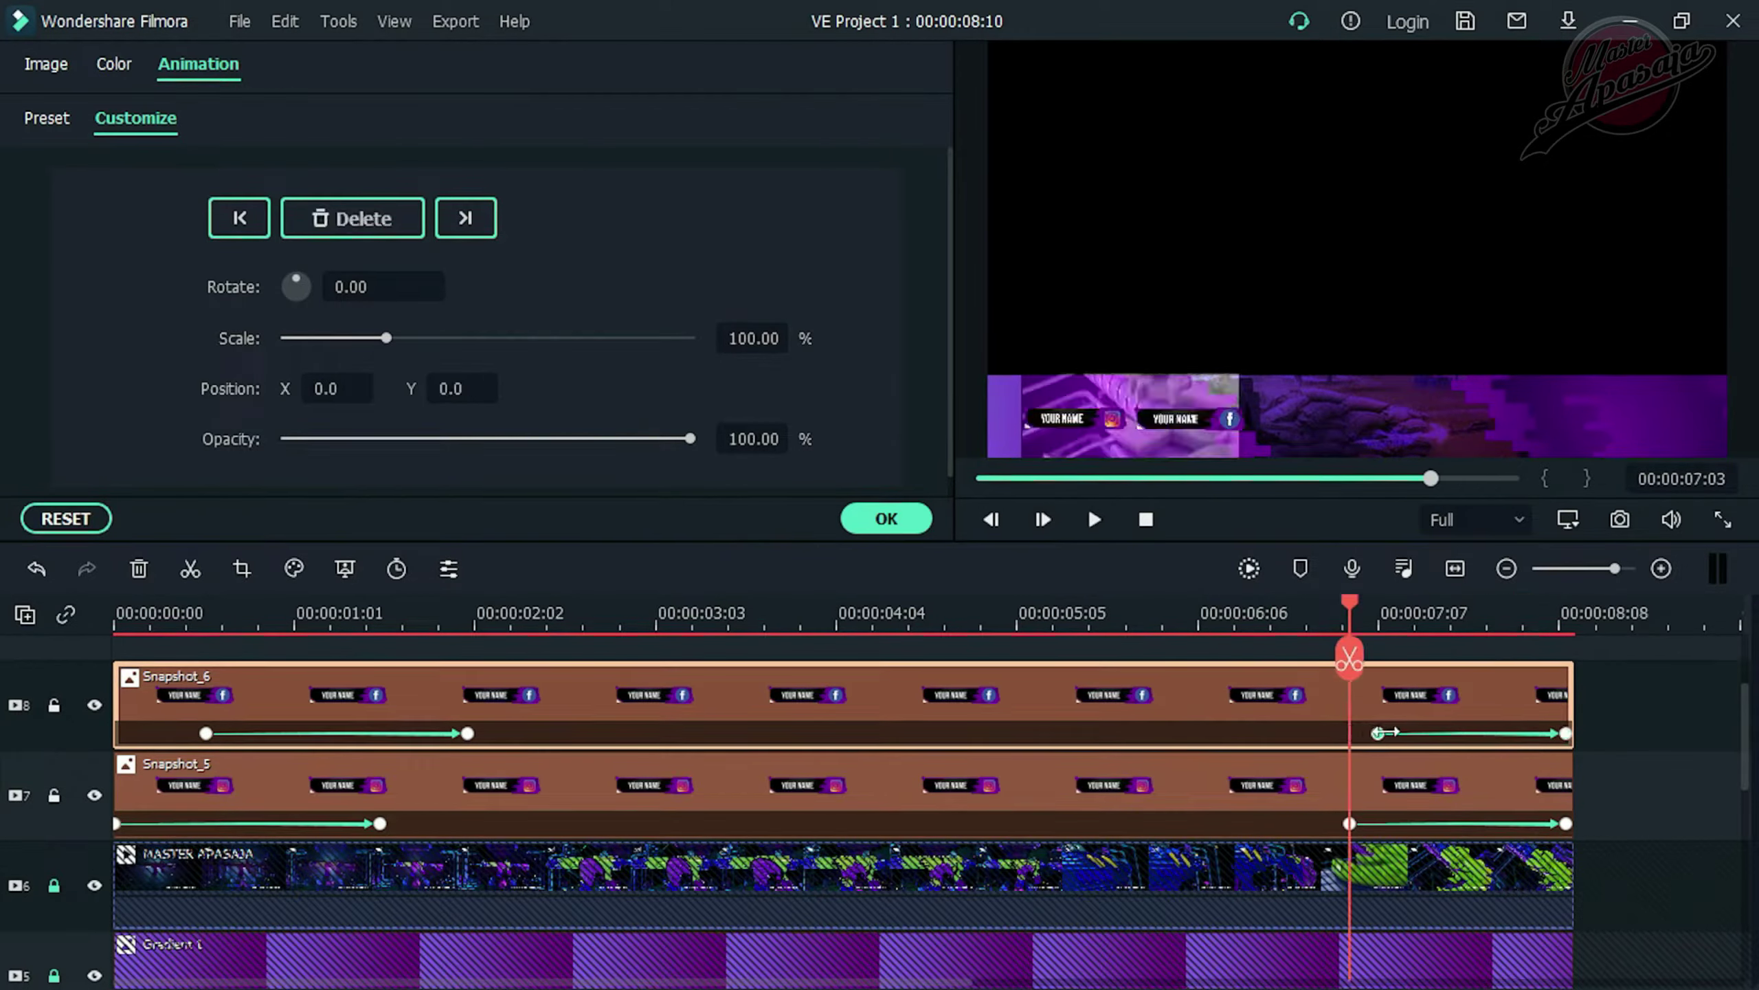
pyautogui.click(1350, 831)
pyautogui.moveTo(1349, 823); pyautogui.dragTo(1371, 824)
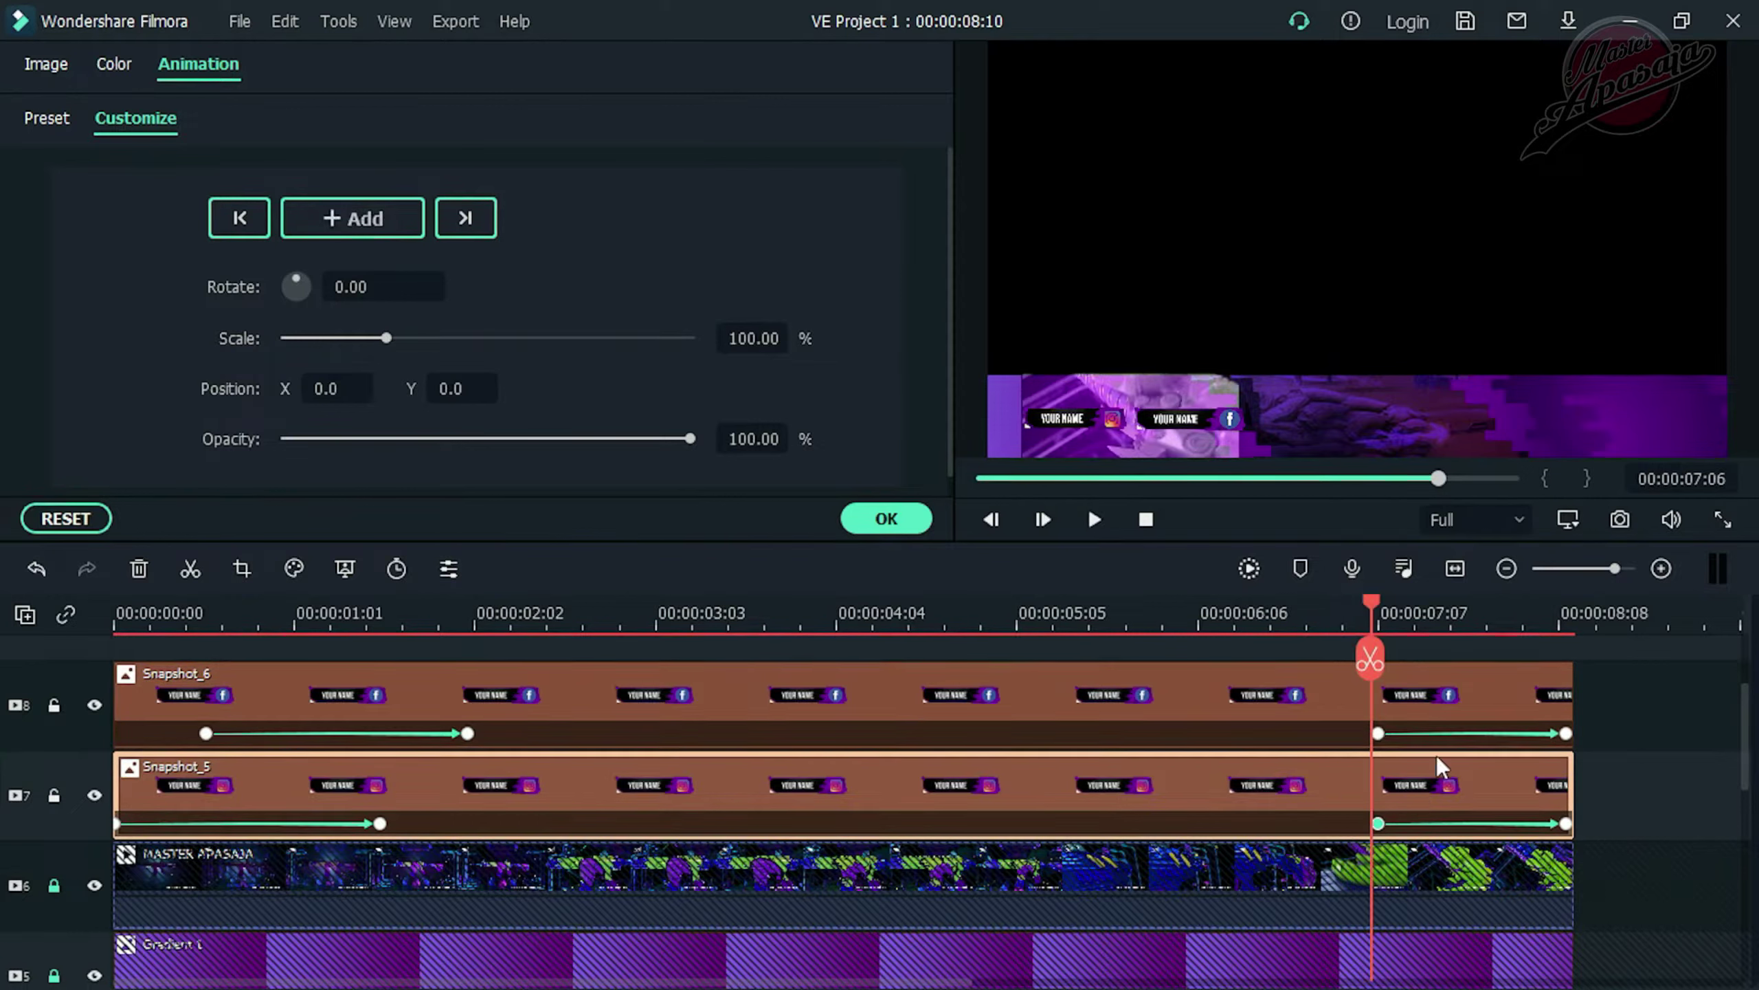
# Play back the overlay to check the banners' entrance and exit animations, and close the animation settings
pyautogui.press('space')
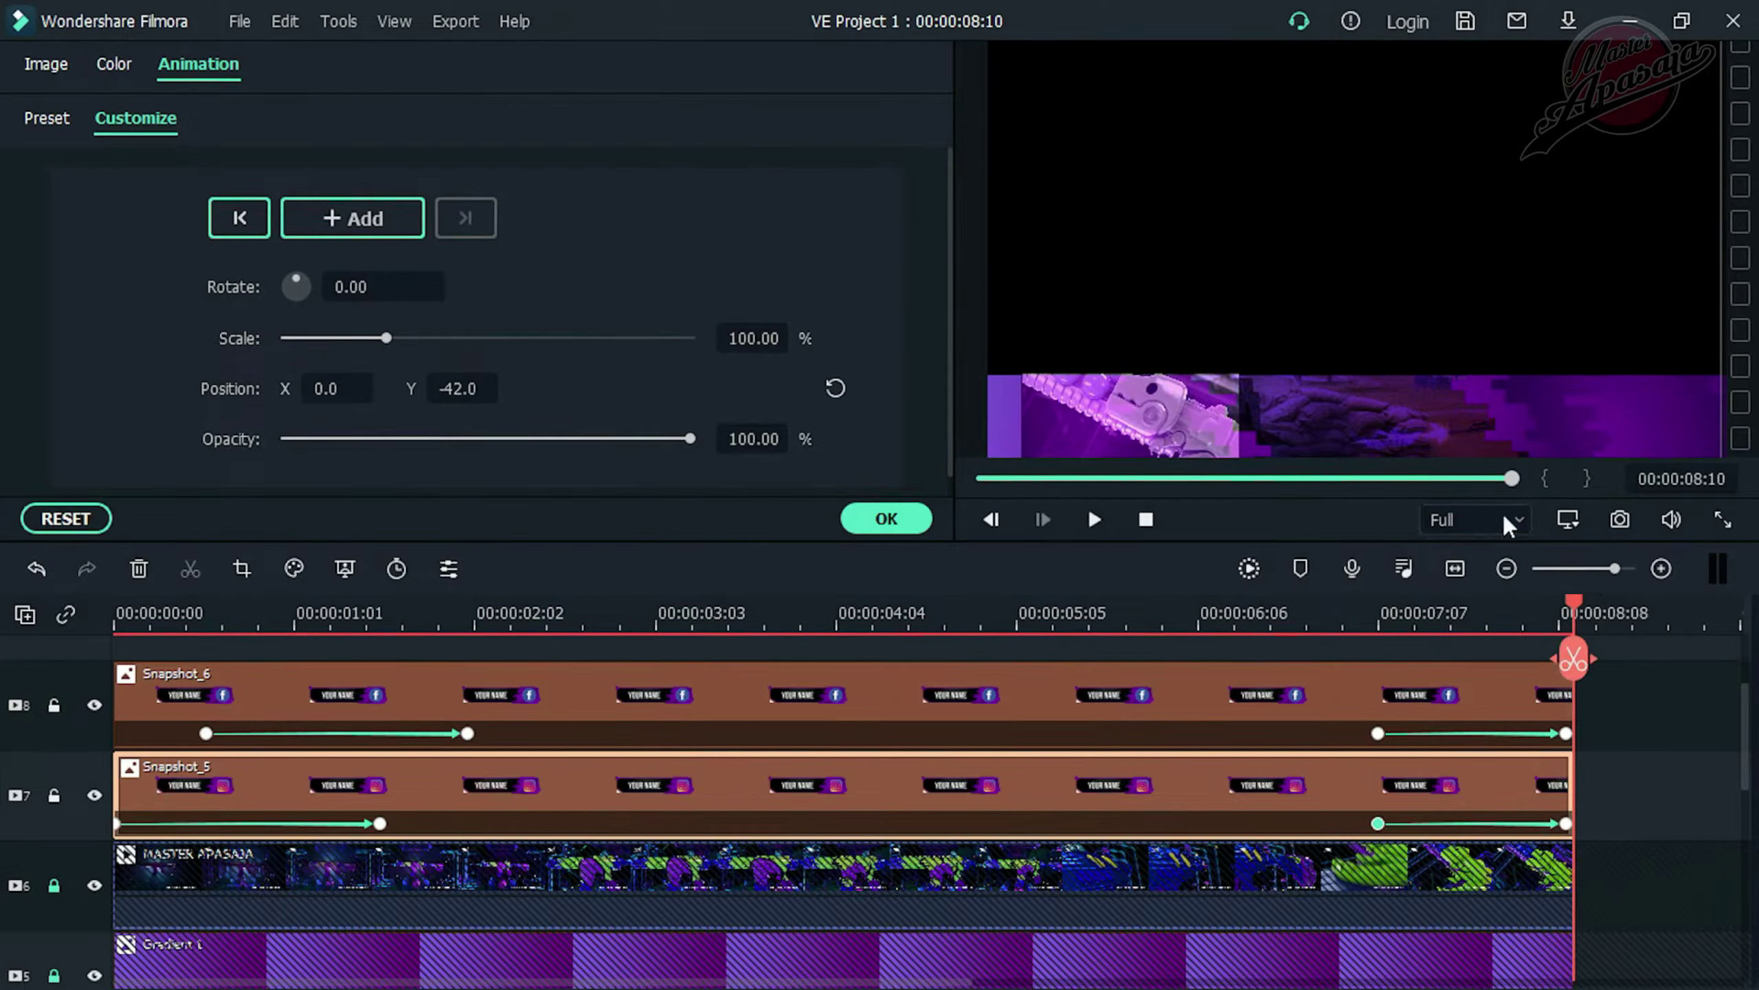
pyautogui.click(1147, 519)
pyautogui.press('space')
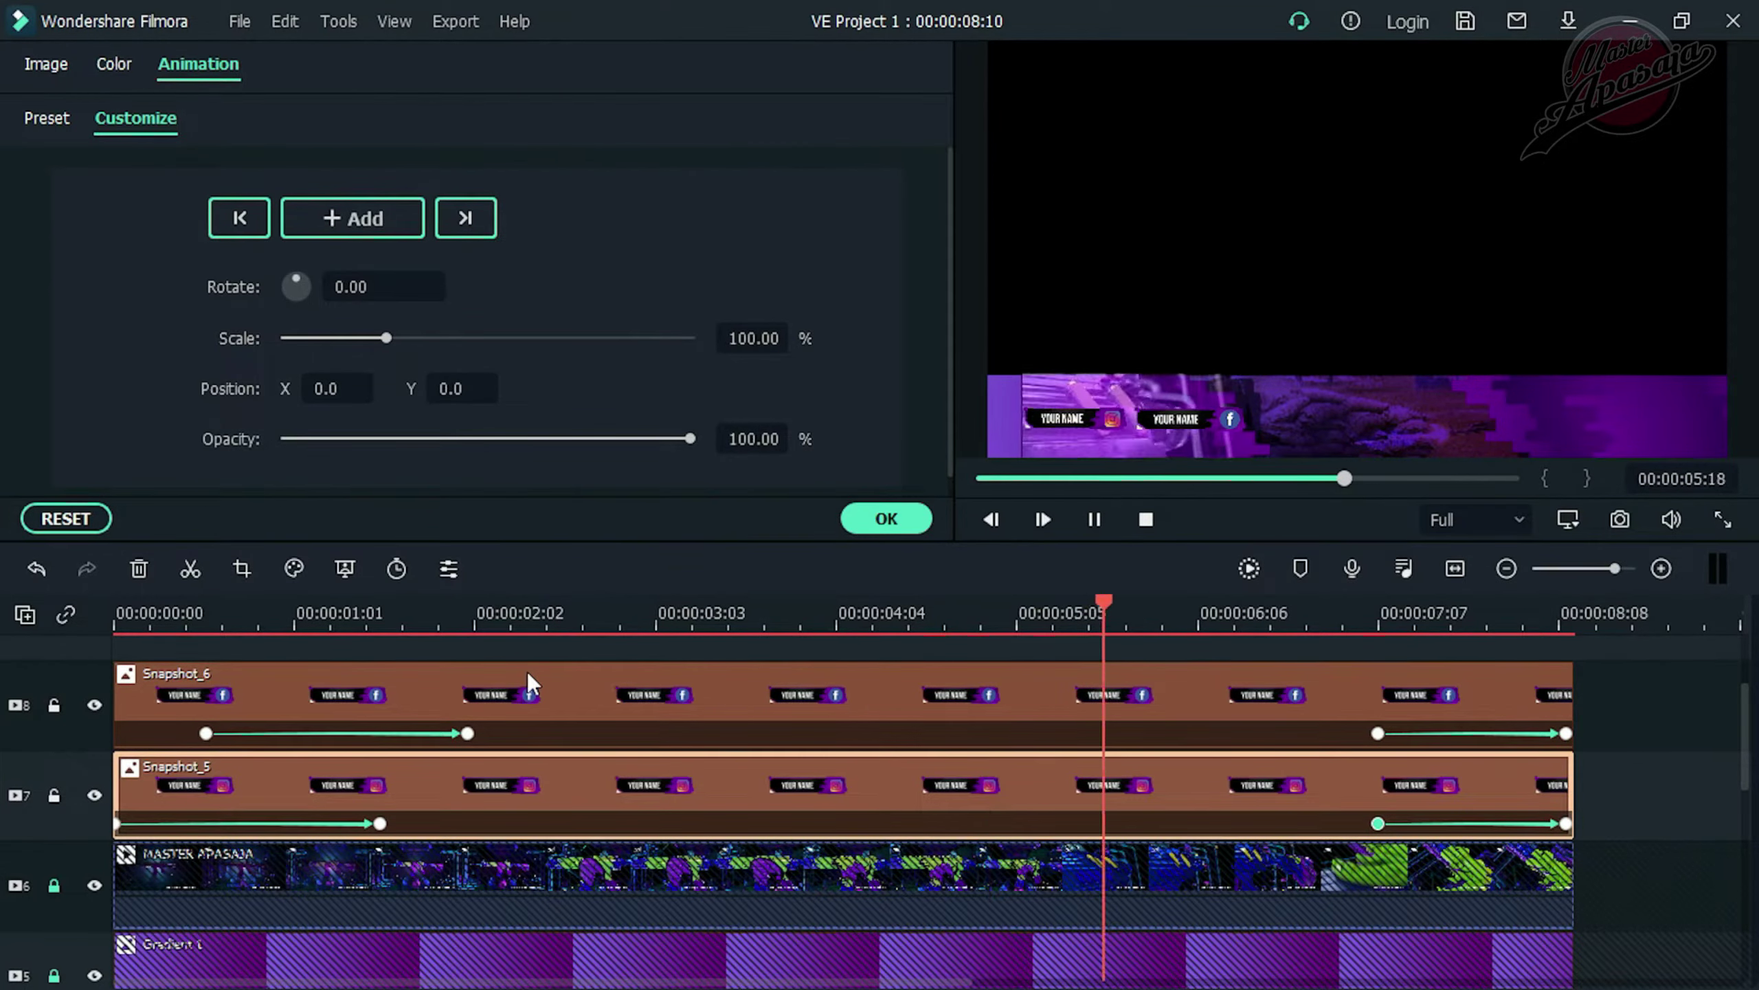
pyautogui.moveTo(1413, 621); pyautogui.dragTo(1283, 618)
pyautogui.scroll(2, 1536, 753)
pyautogui.click(886, 519)
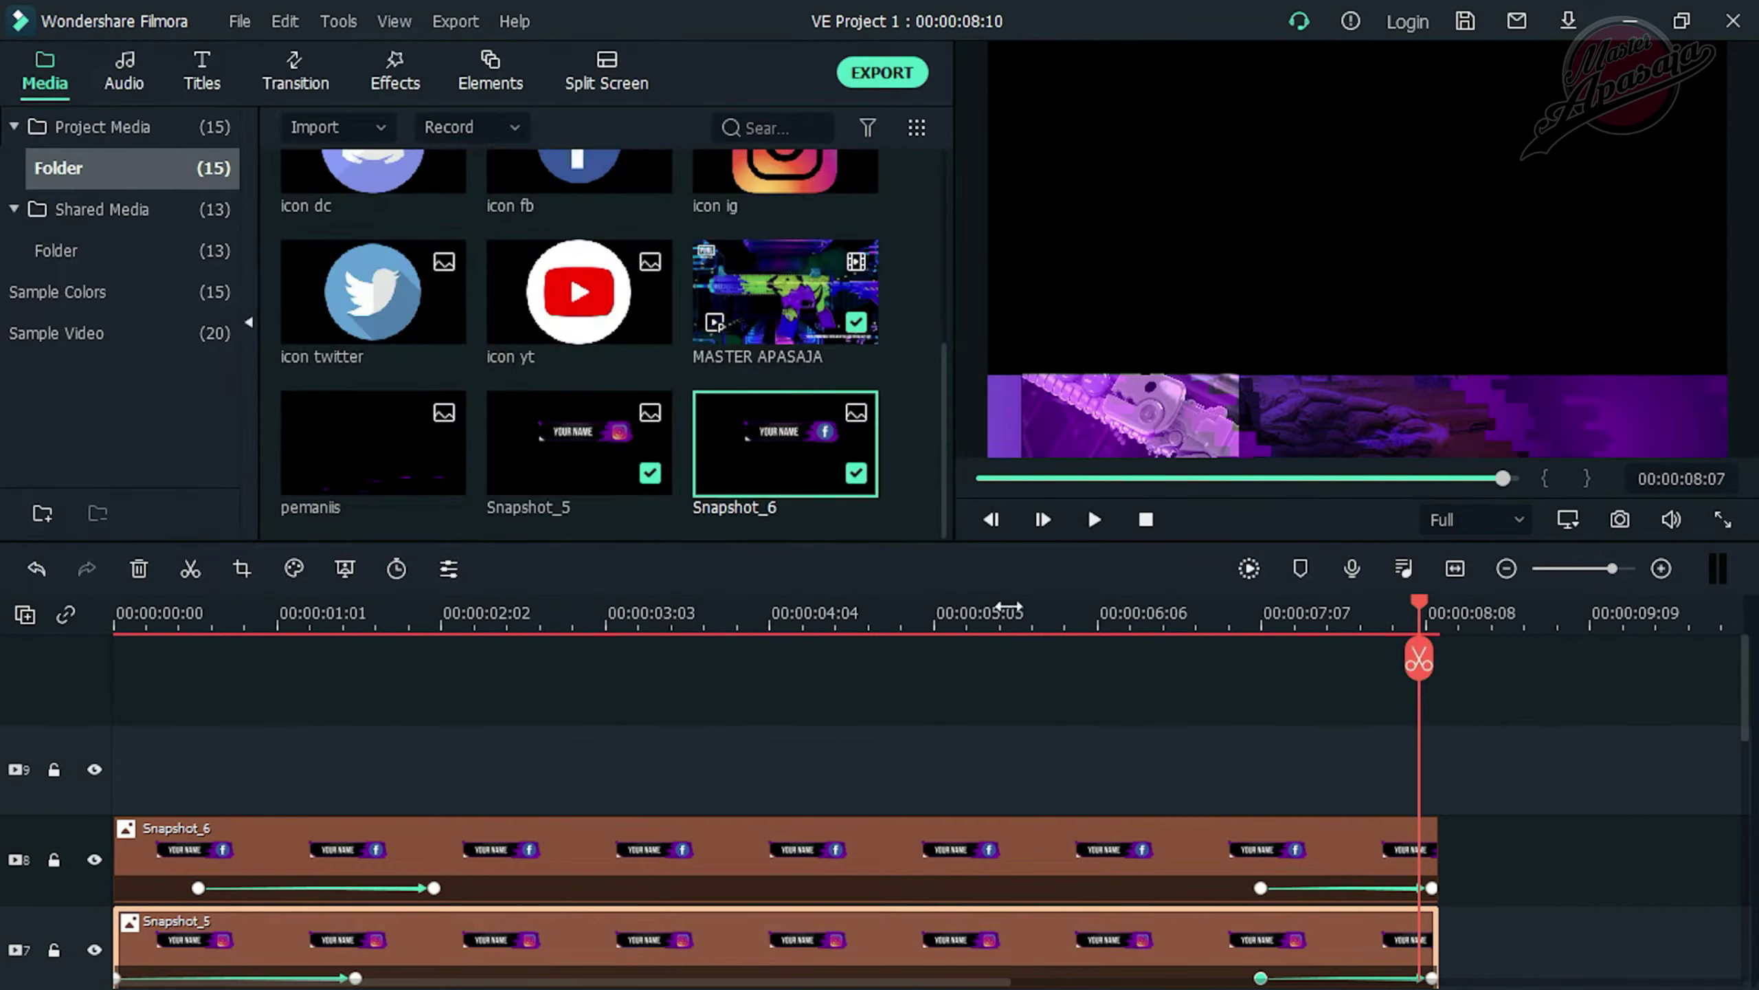
# Add a Basic 6 title on track 9 from the start of the timeline and extend it to the end of the banner clips
pyautogui.click(200, 71)
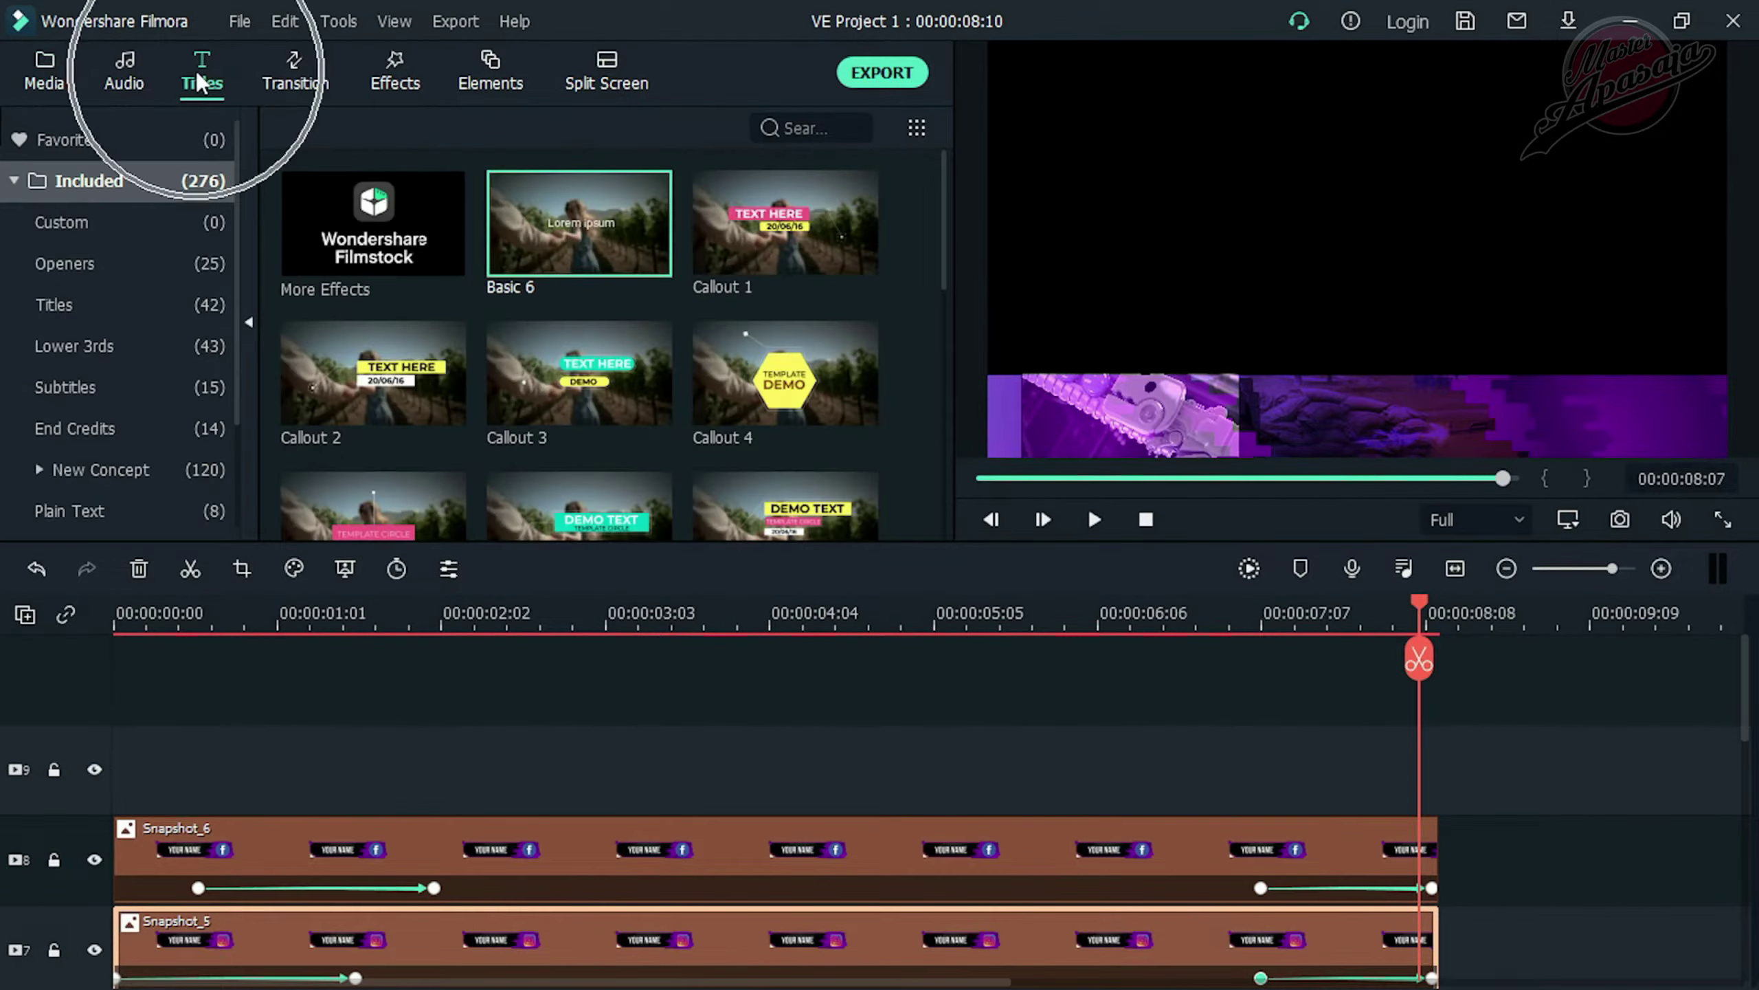
pyautogui.moveTo(598, 259); pyautogui.dragTo(114, 771)
pyautogui.moveTo(900, 771); pyautogui.dragTo(1437, 776)
pyautogui.click(750, 627)
pyautogui.moveTo(726, 636); pyautogui.dragTo(408, 631)
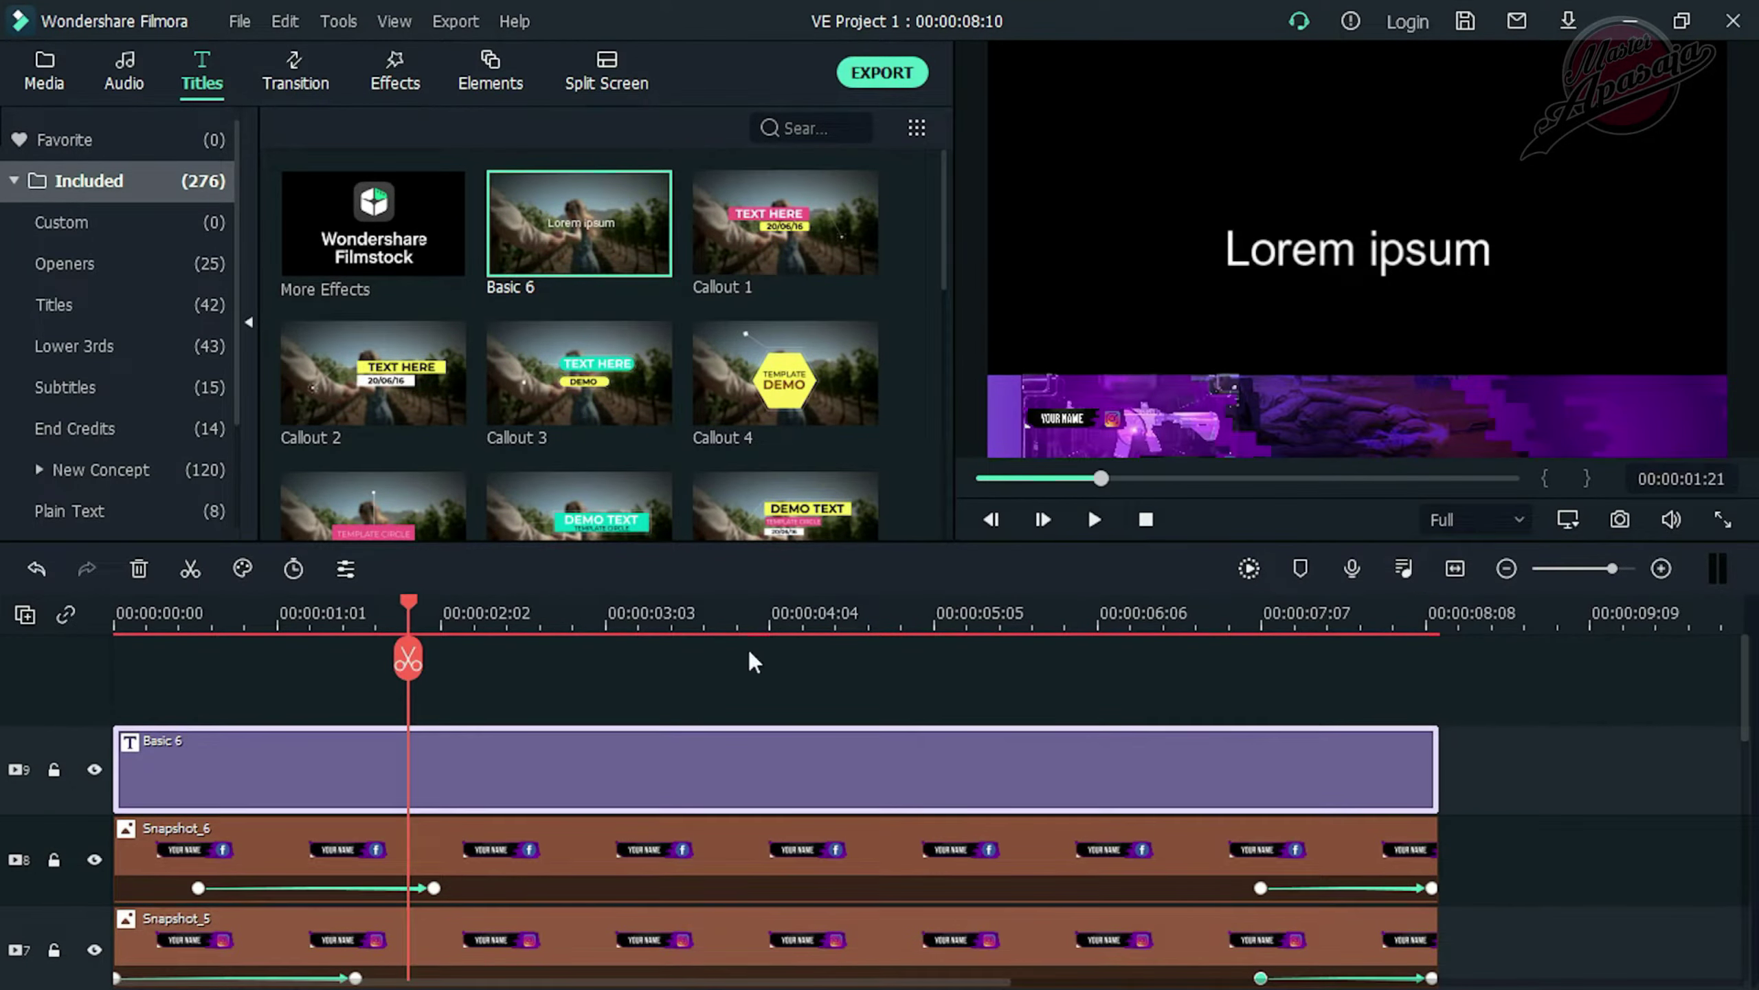
# Replace the Basic 6 title's placeholder text with "Your Name"
pyautogui.doubleClick(547, 765)
pyautogui.hotkey('ctrl', 'a')
pyautogui.write('y')
pyautogui.press('BackSpace')
pyautogui.write('Your Name')
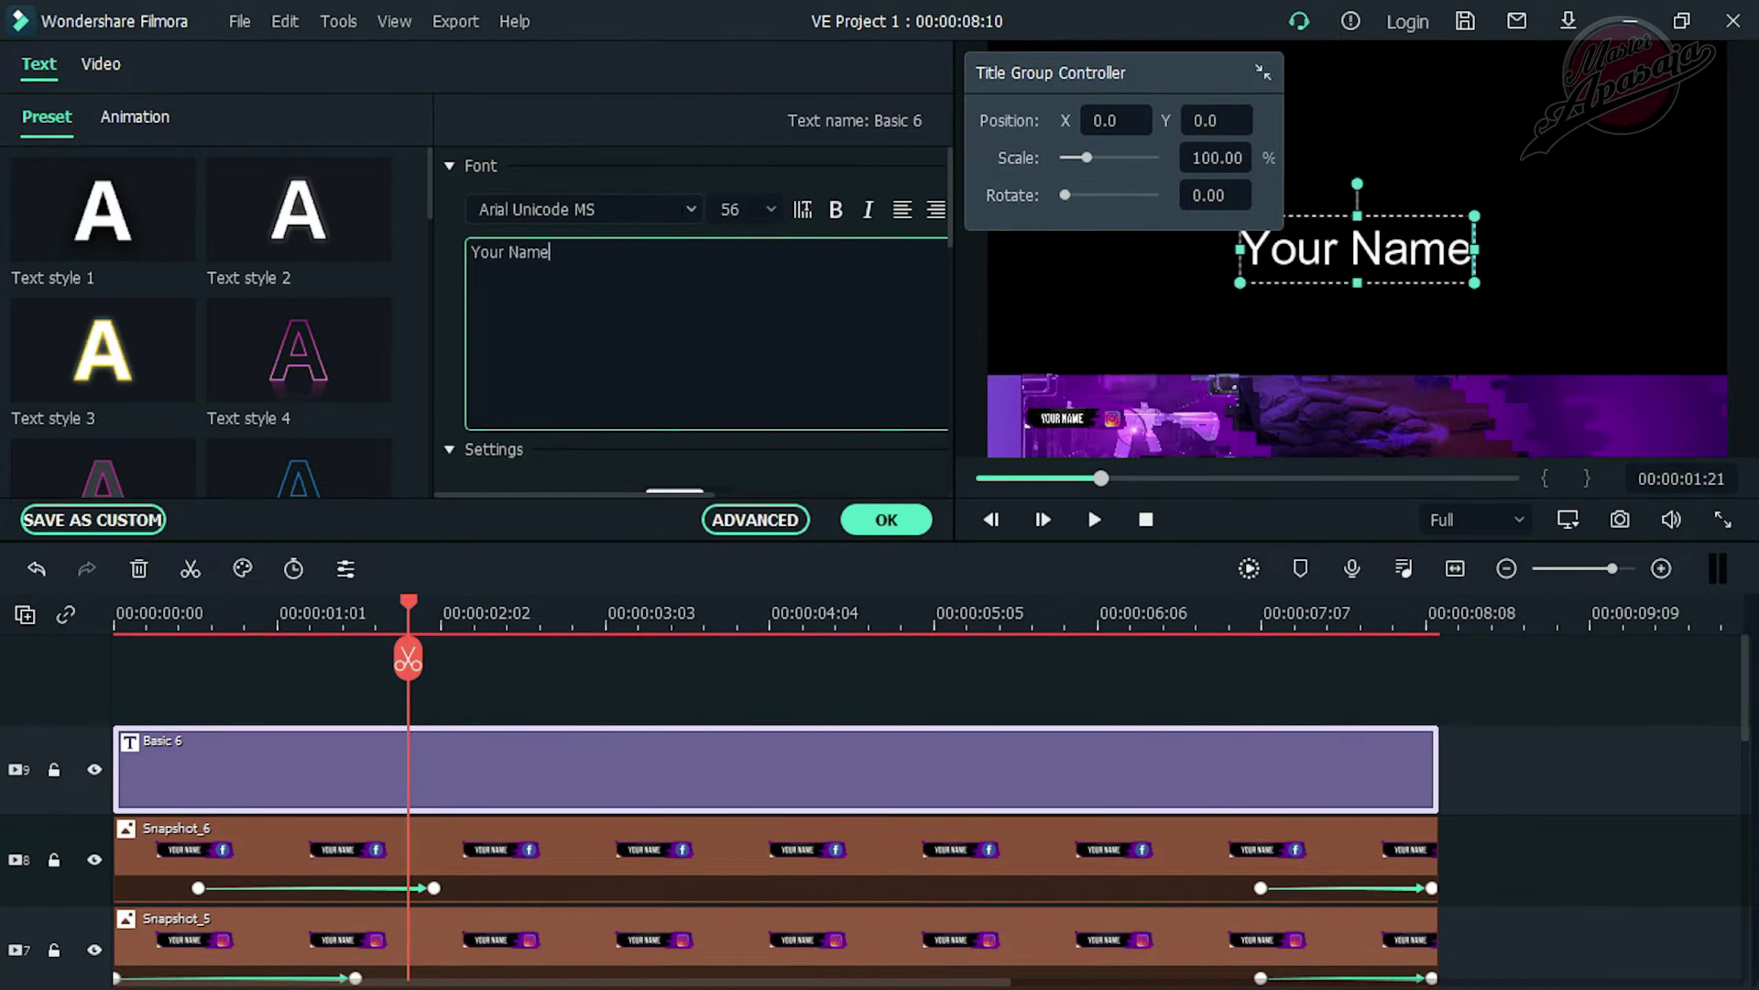
# Set the title's font to Bauhaus 93, position to X 205, Y -135 and scale to 66%
pyautogui.scroll(-7, 651, 208)
pyautogui.scroll(3, 651, 208)
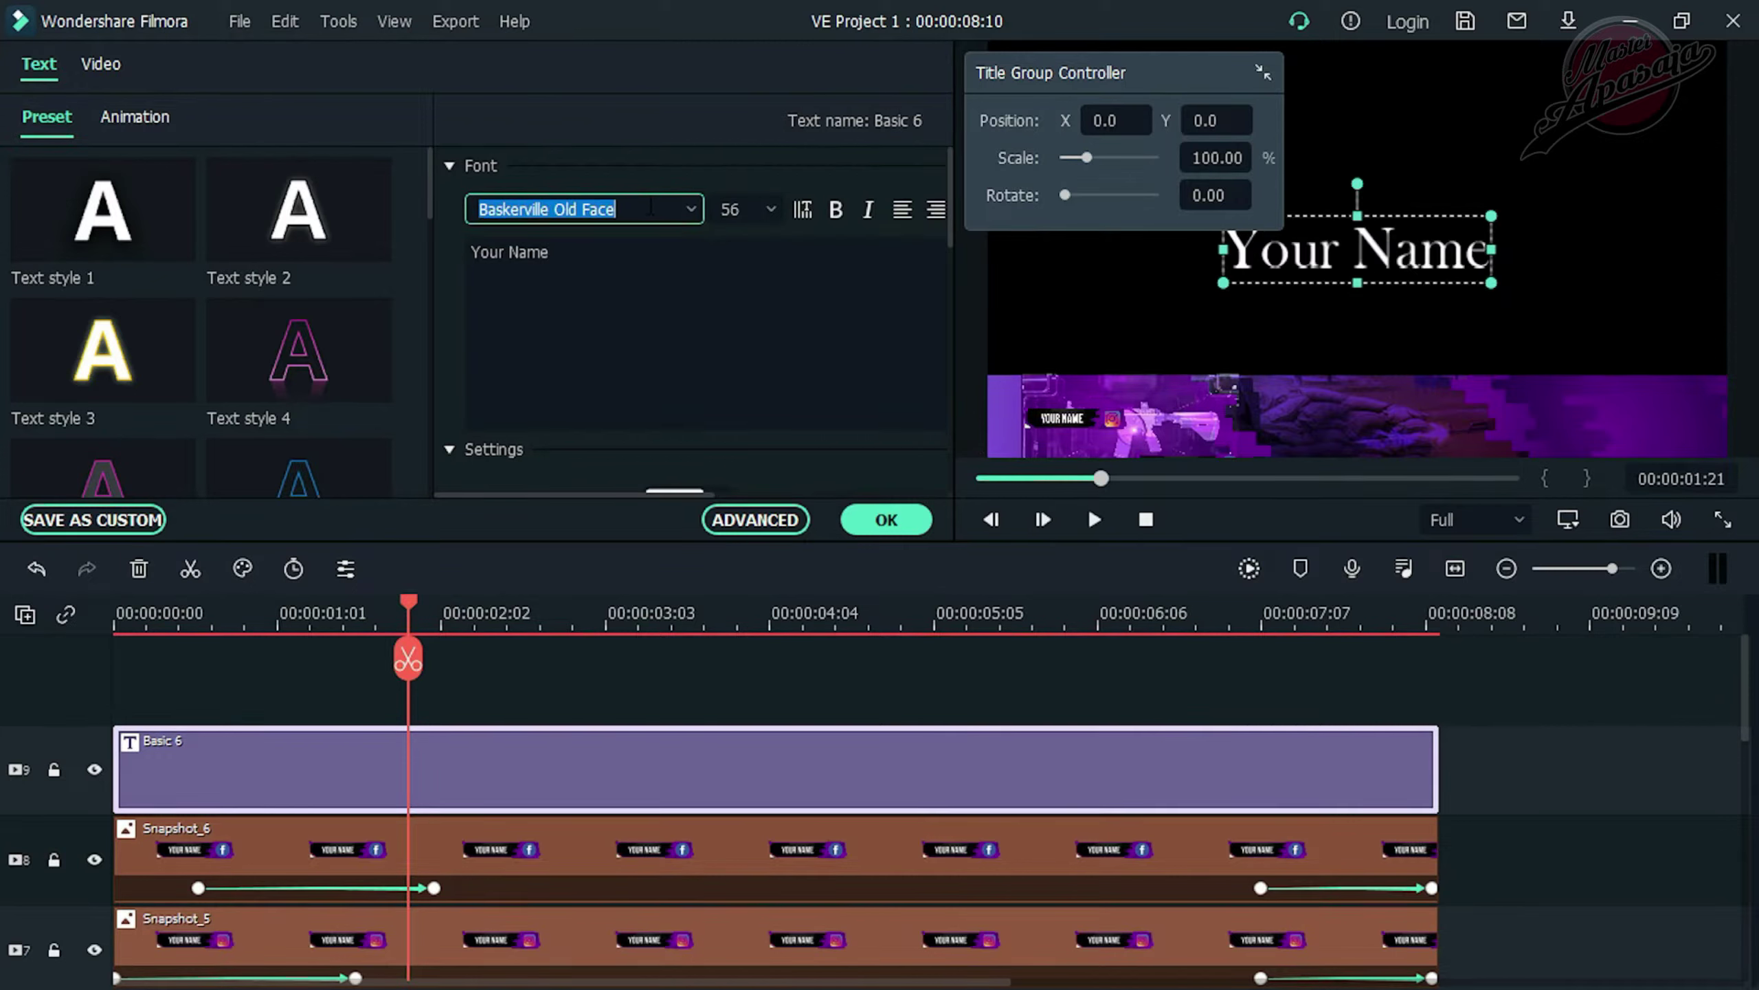
pyautogui.scroll(-2, 651, 208)
pyautogui.moveTo(1115, 120); pyautogui.dragTo(1328, 121)
pyautogui.moveTo(1216, 120); pyautogui.dragTo(1098, 126)
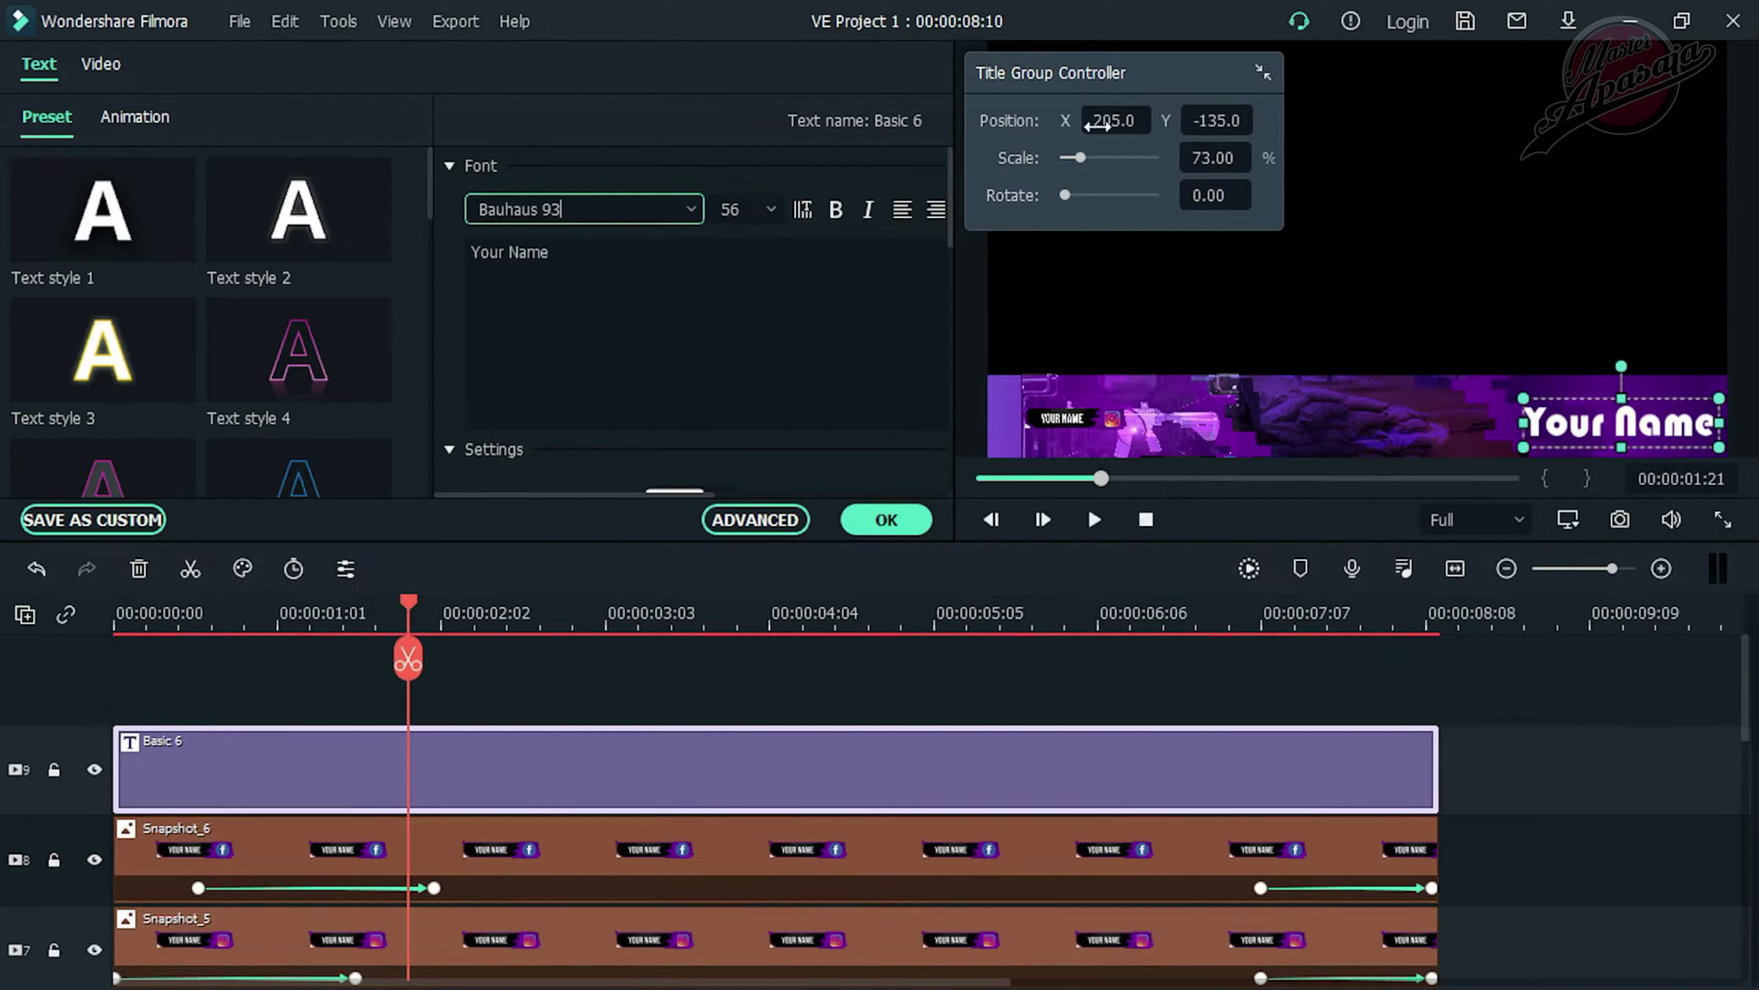
pyautogui.moveTo(1213, 158); pyautogui.dragTo(1208, 158)
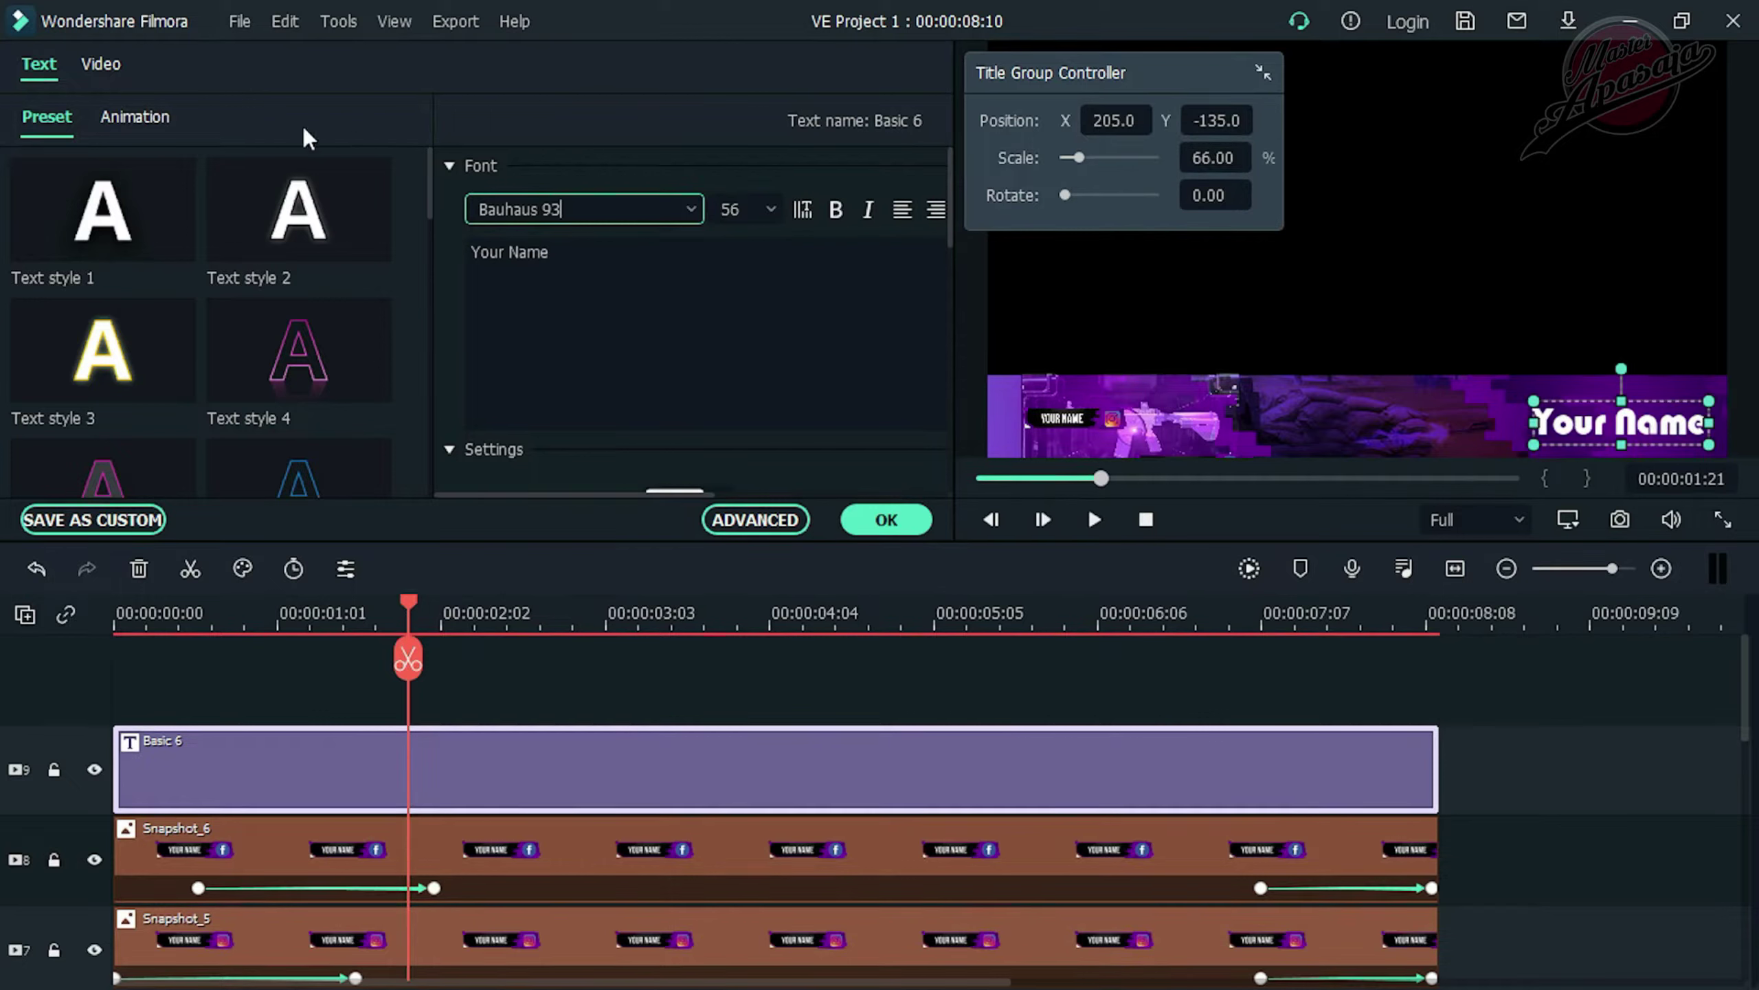
# Try the Wavy style, Random and Doomo Design text animations on the title, and apply Rich Tick
pyautogui.click(136, 116)
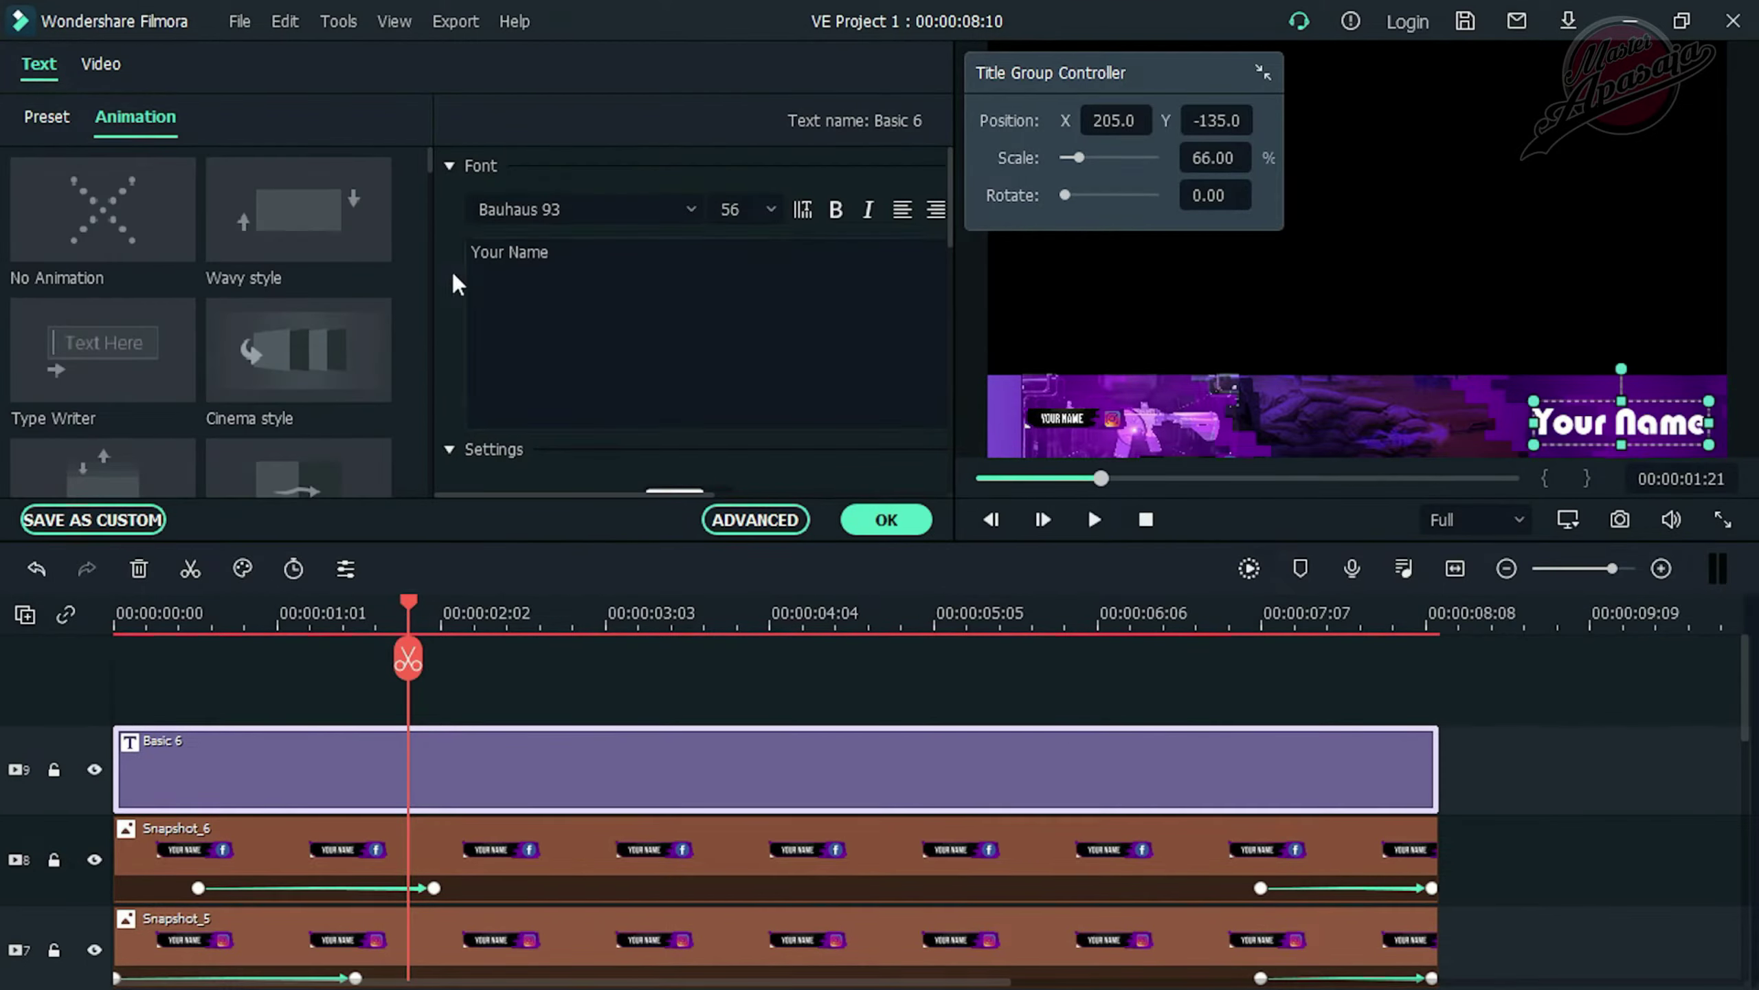
pyautogui.click(324, 228)
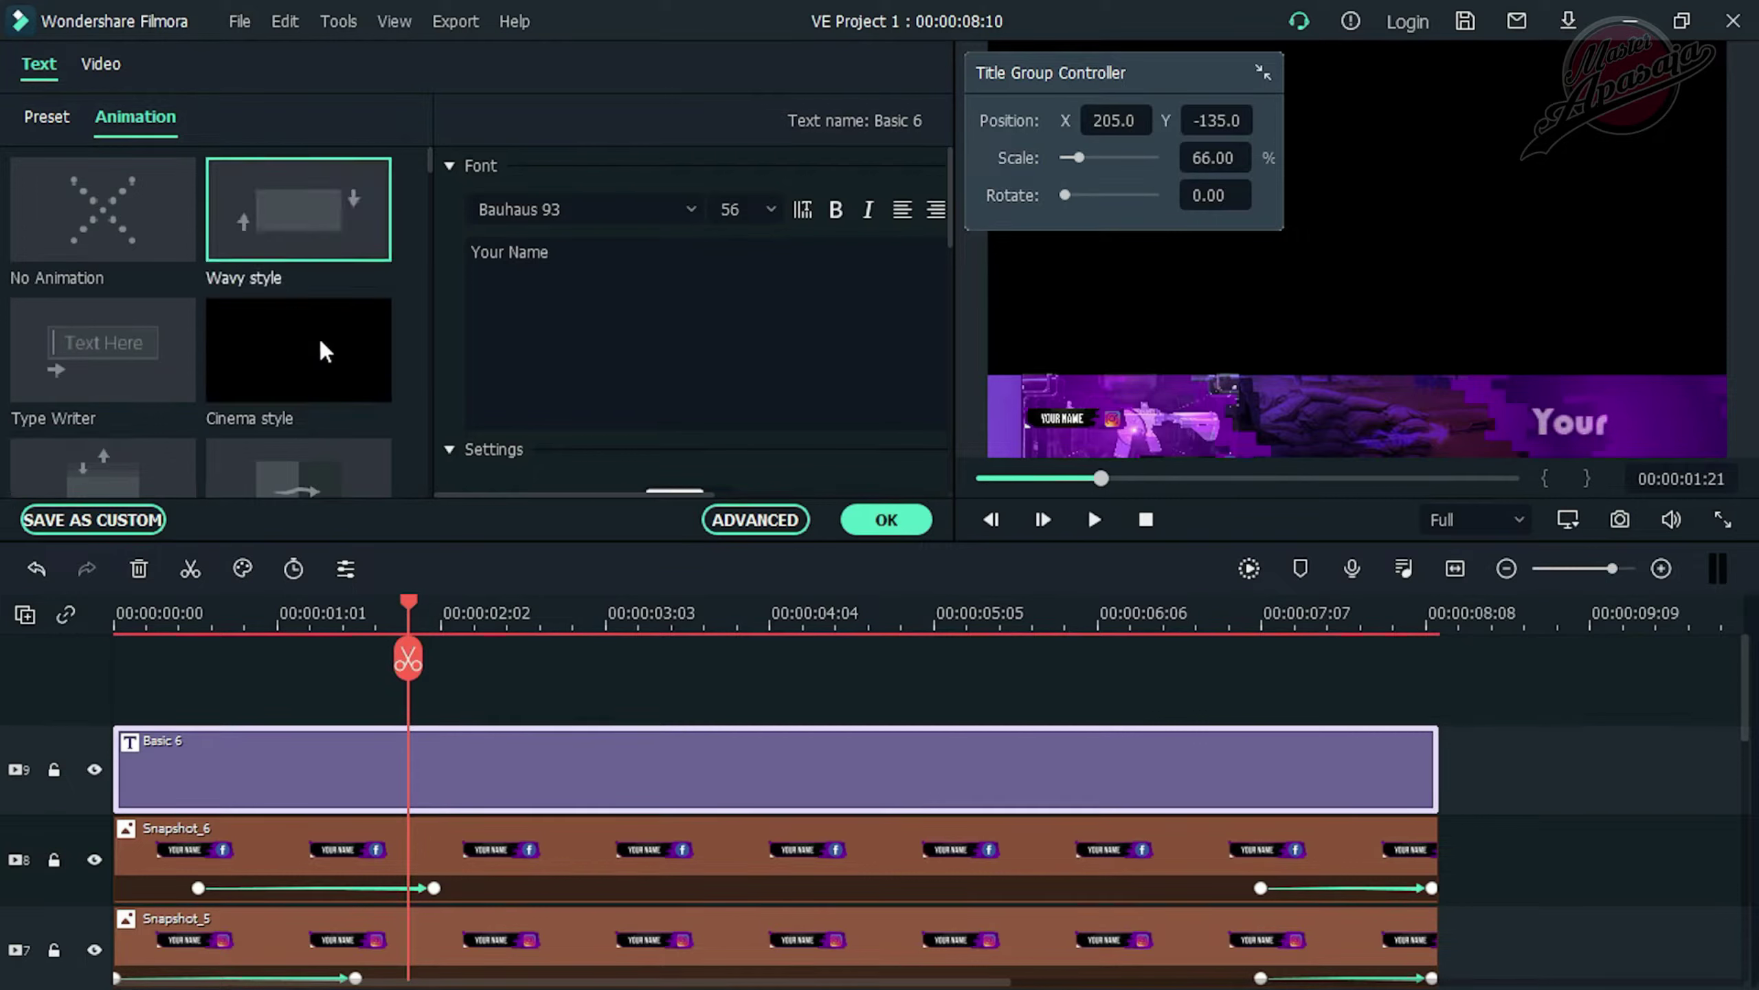
pyautogui.scroll(-5, 325, 365)
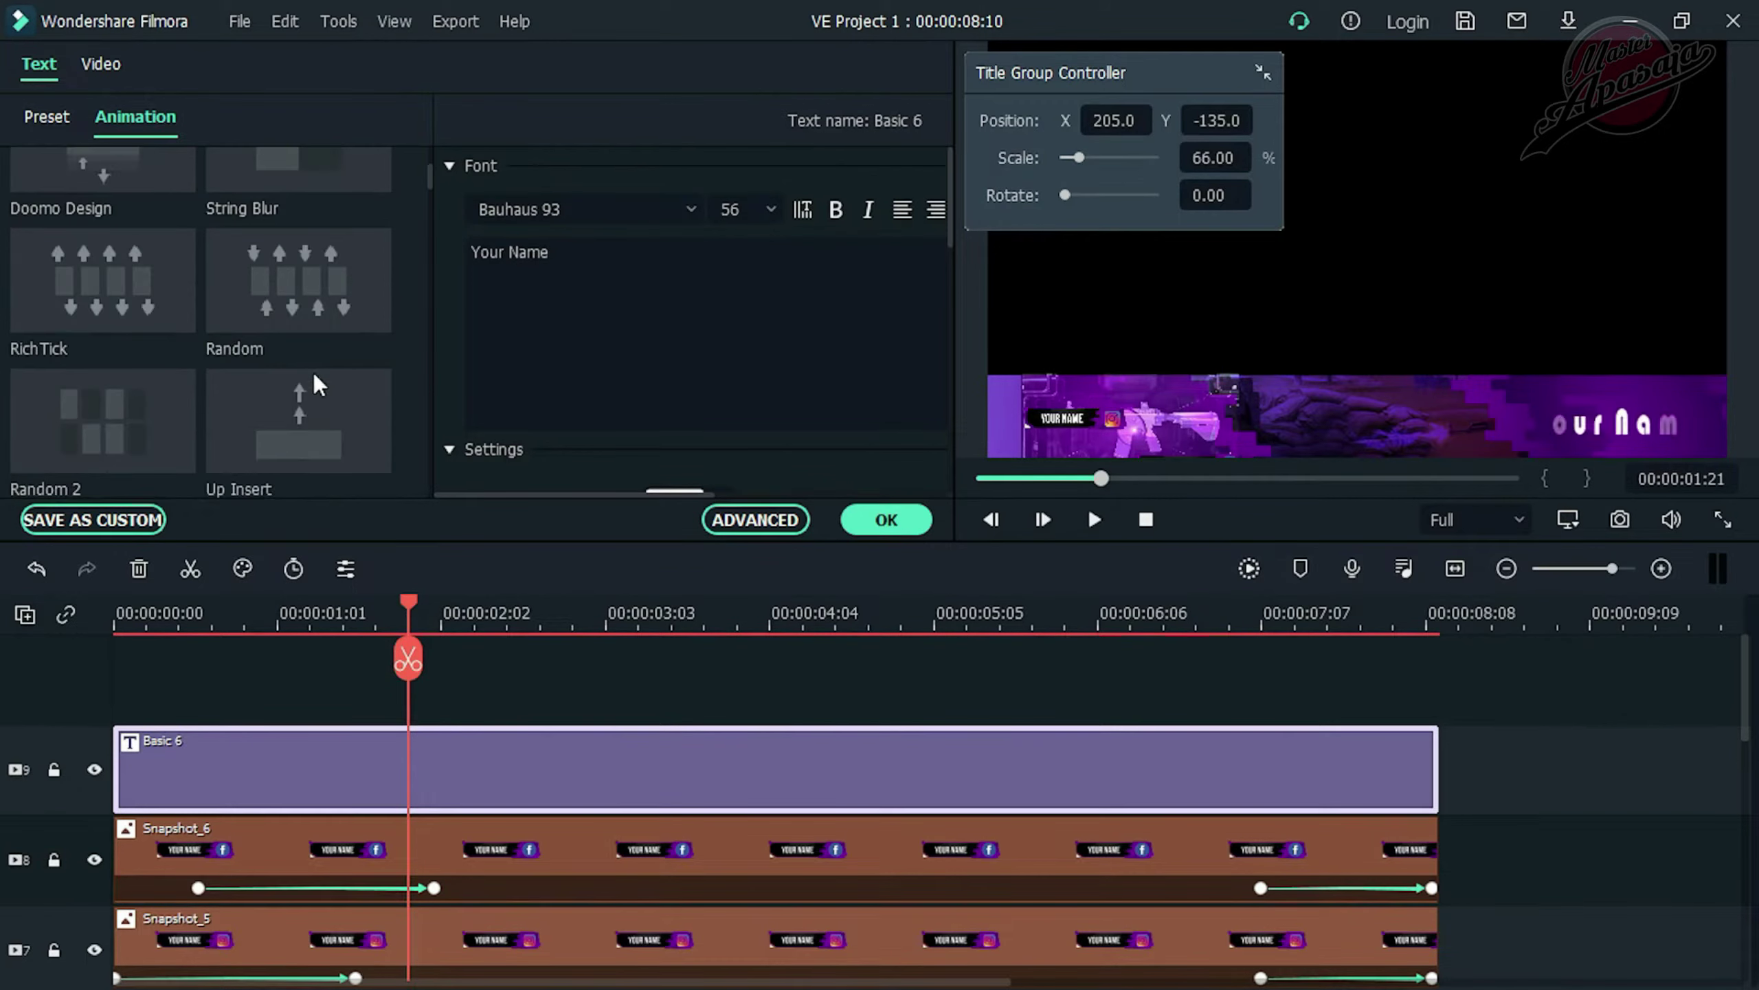
pyautogui.click(305, 308)
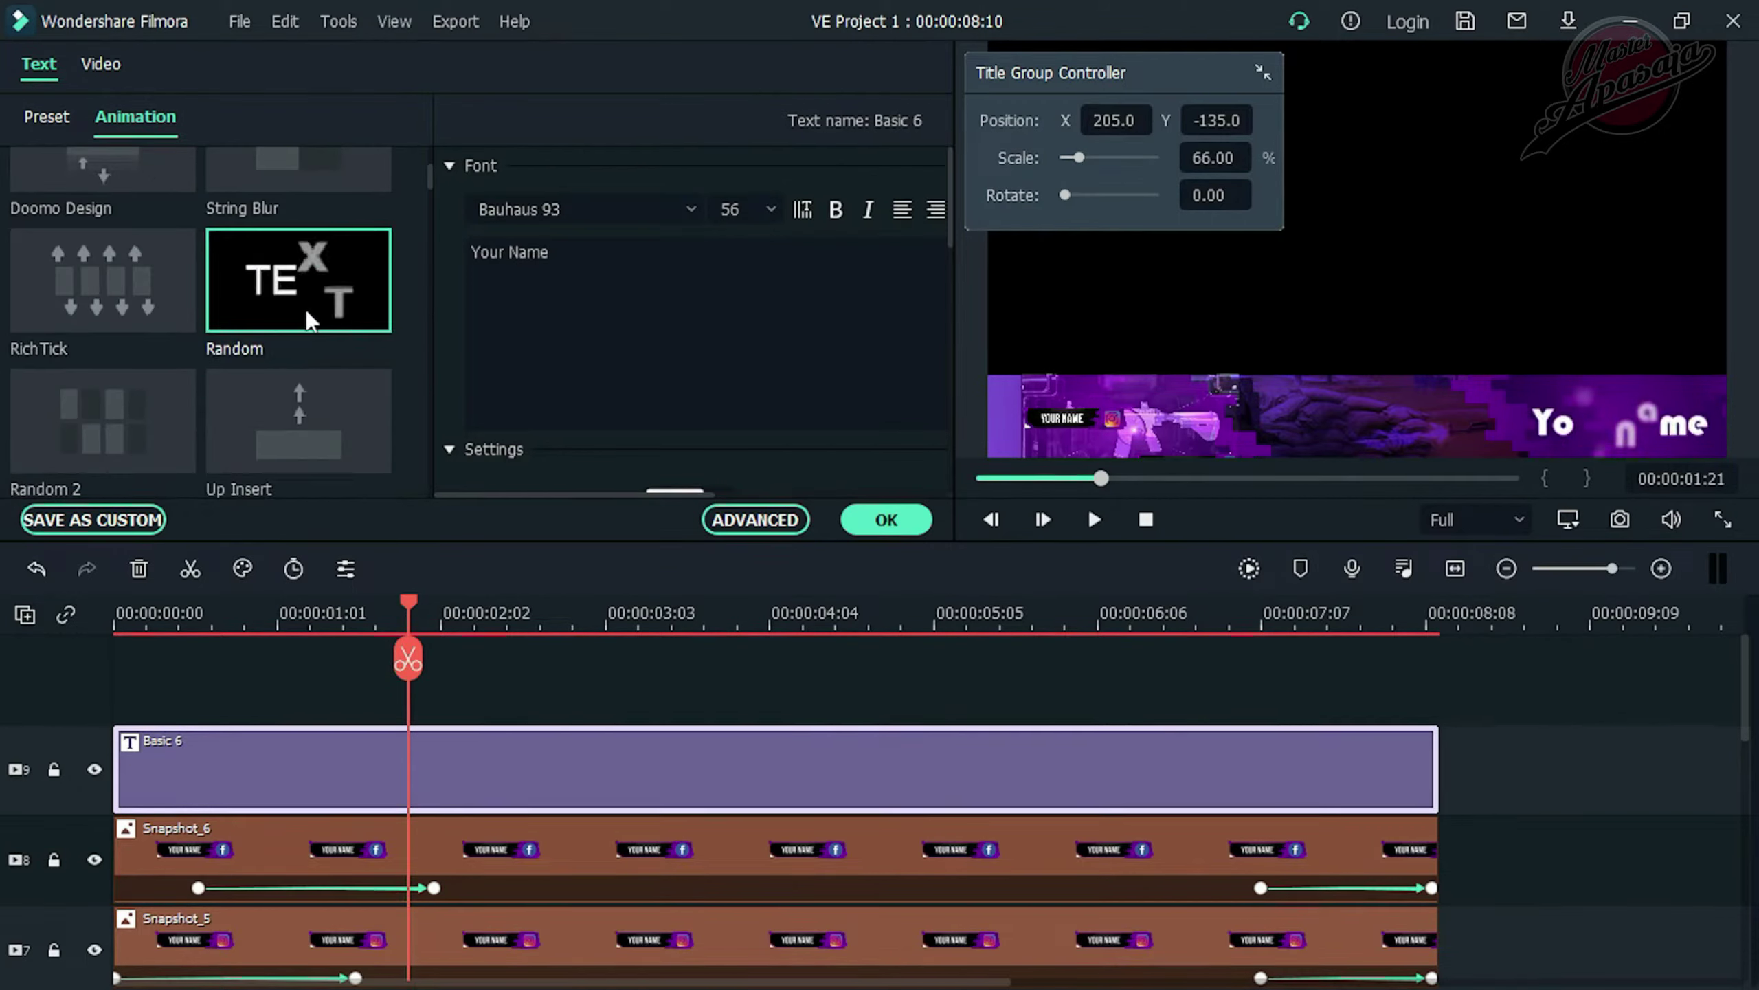
pyautogui.click(113, 177)
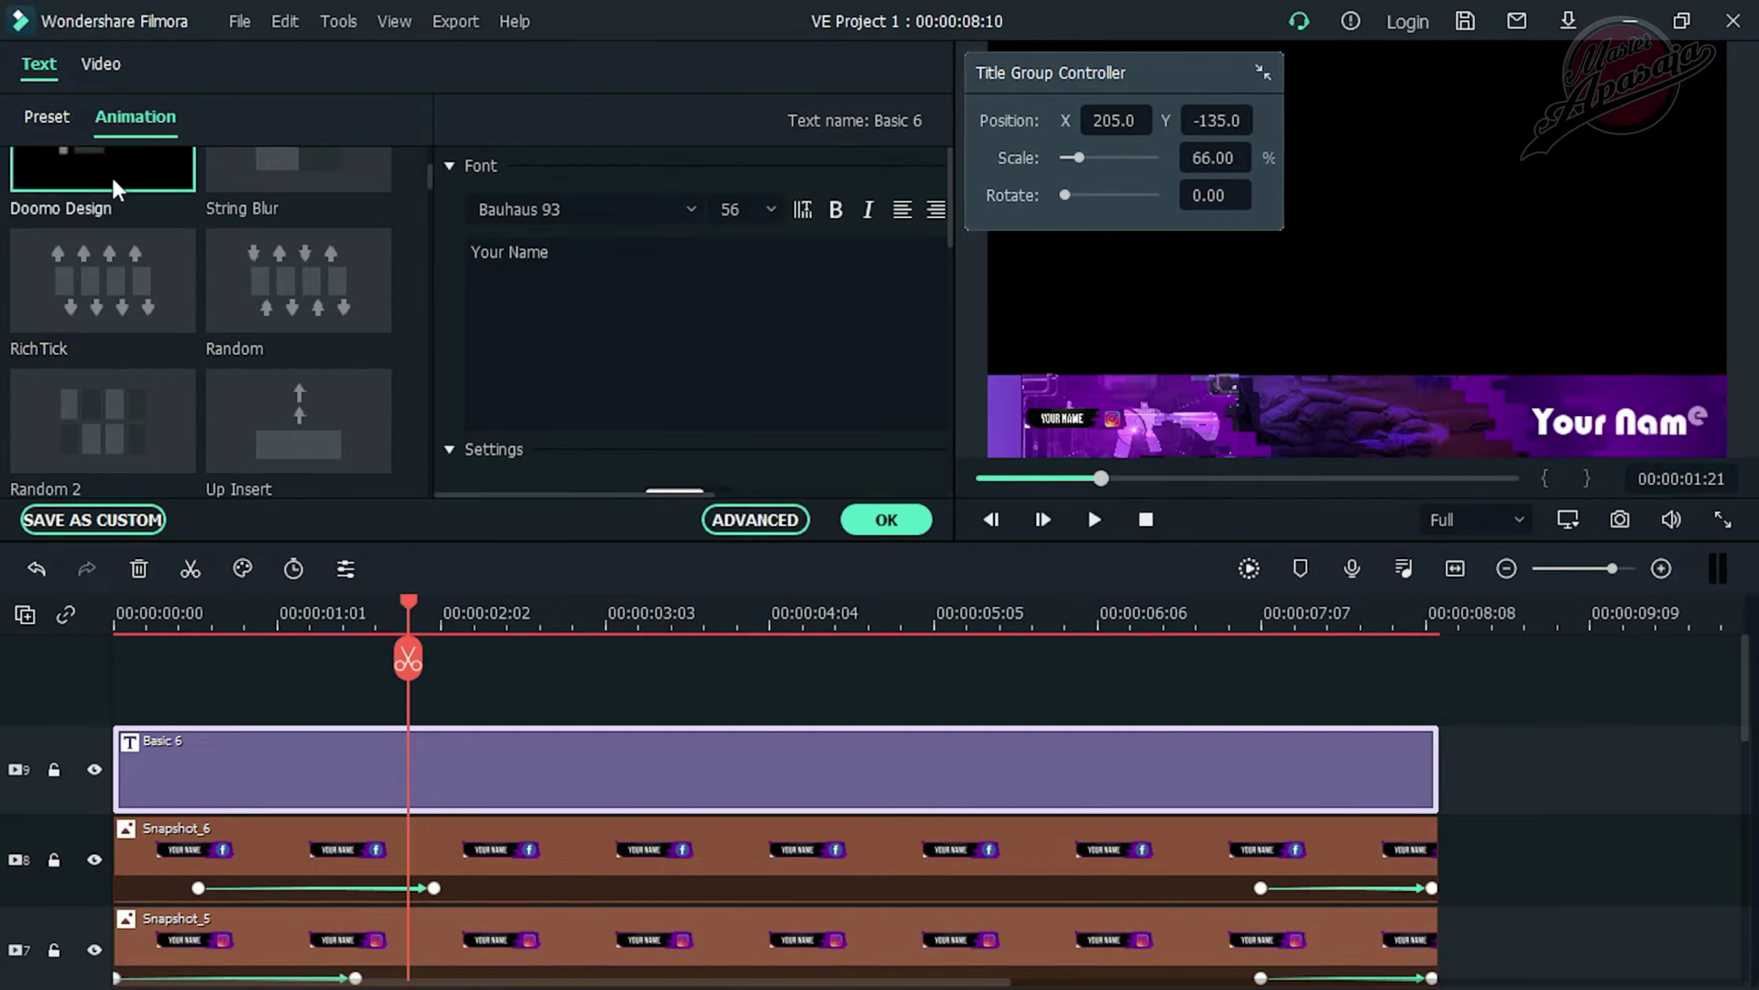
pyautogui.click(113, 298)
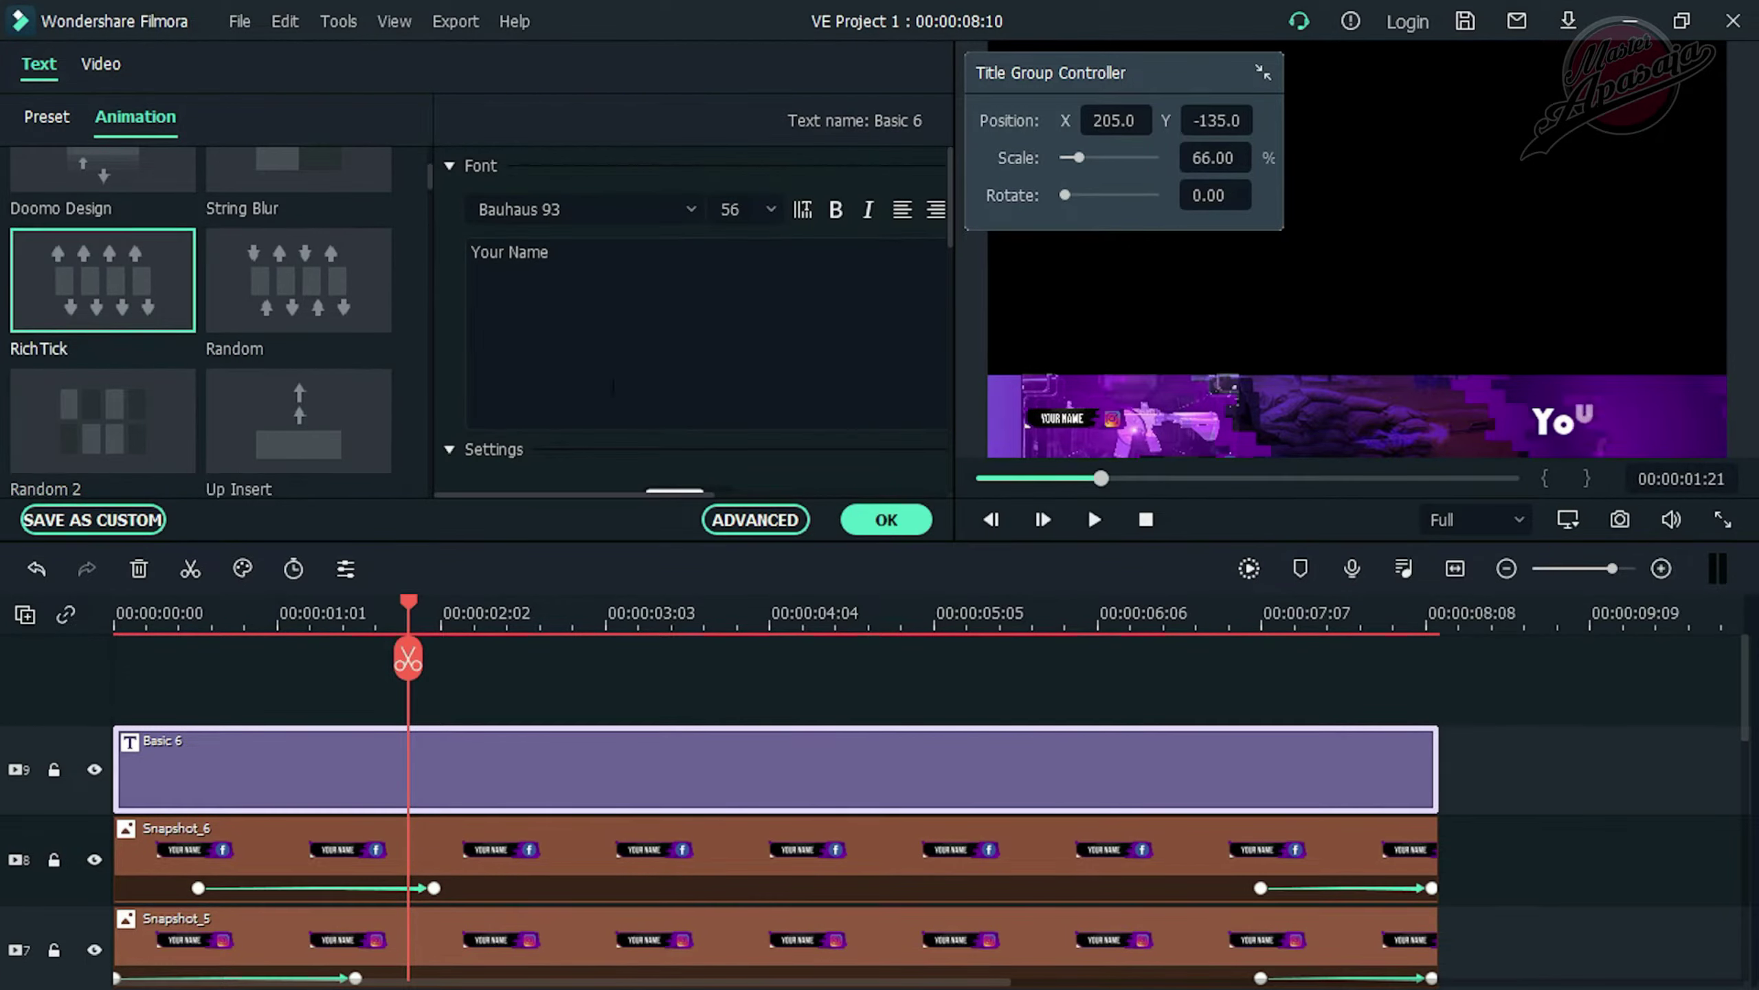
pyautogui.click(886, 518)
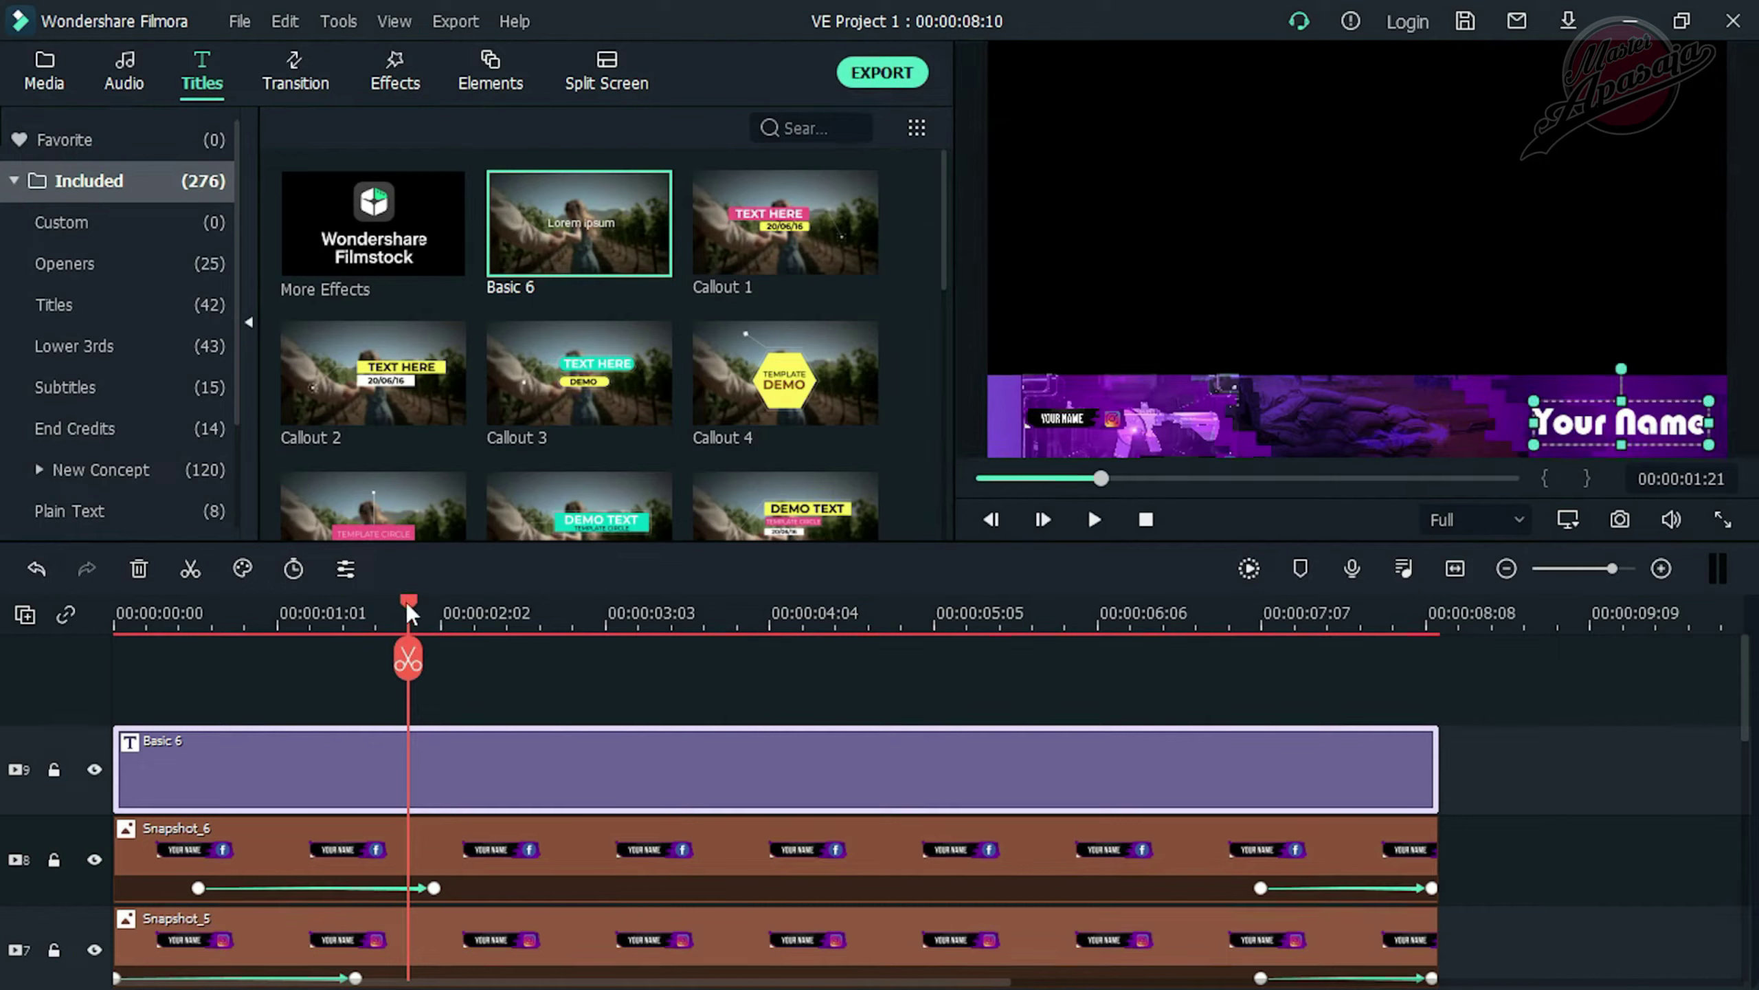
# Play the overlay from the beginning to check the title's animation, and return to the start
pyautogui.moveTo(409, 613); pyautogui.dragTo(117, 613)
pyautogui.press('space')
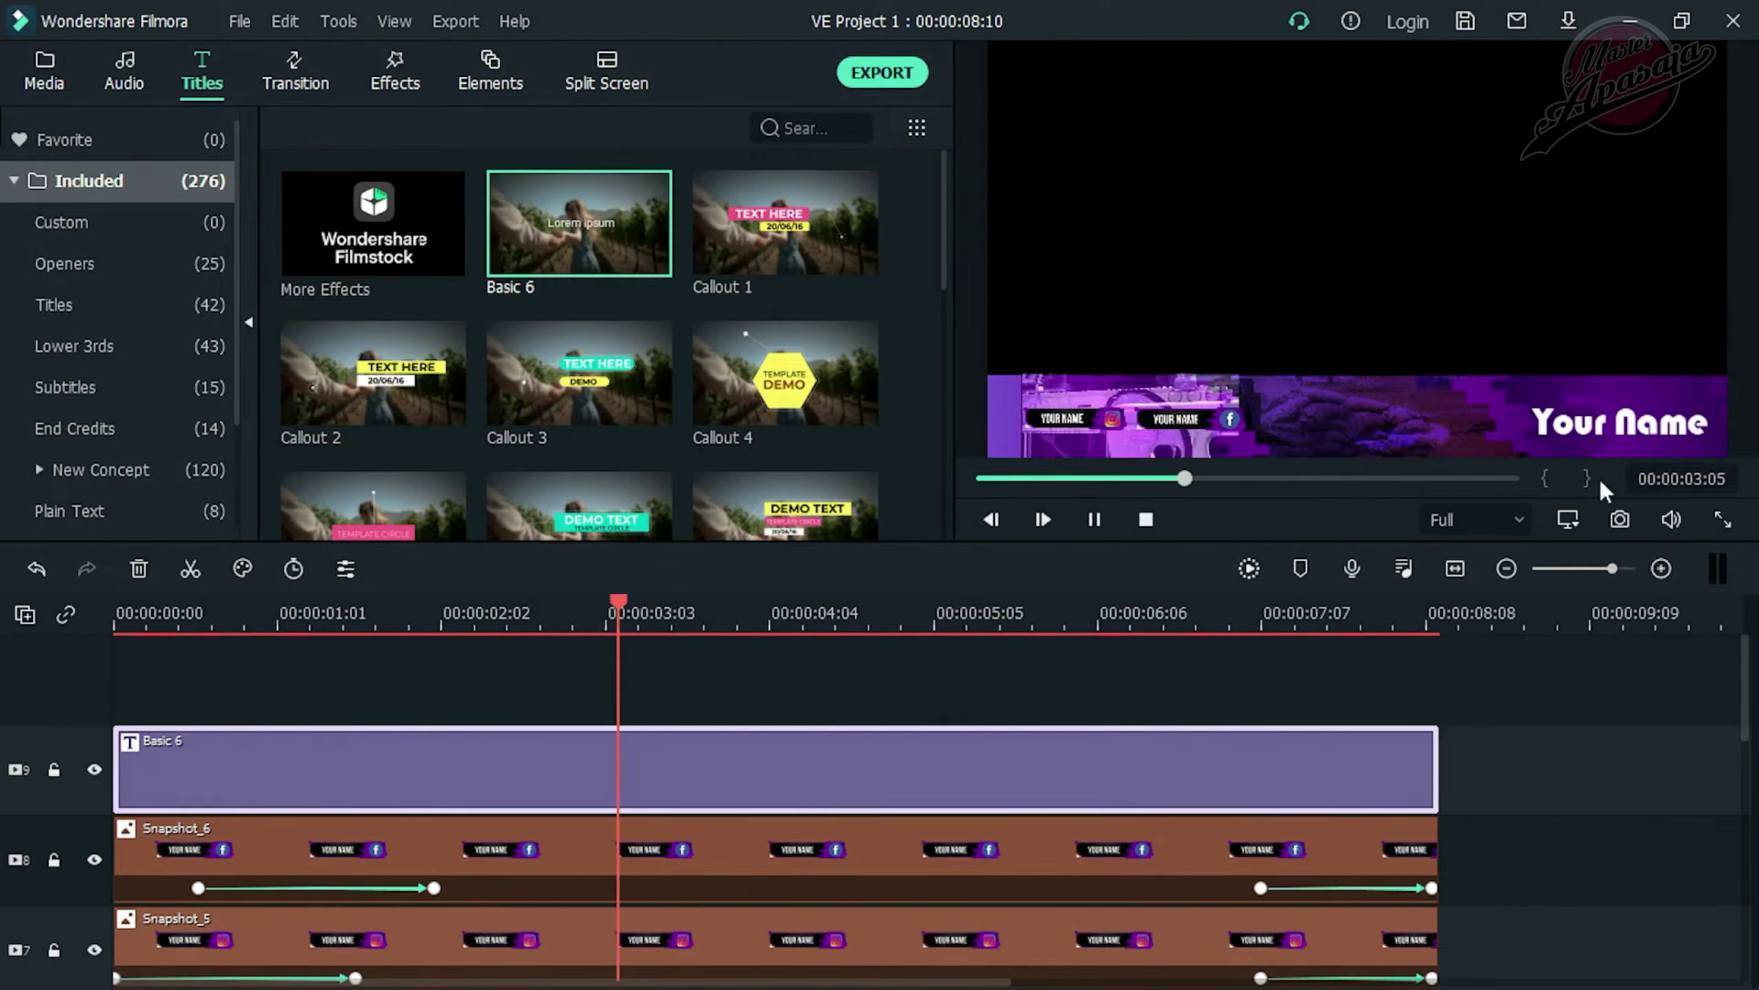
pyautogui.moveTo(925, 645); pyautogui.dragTo(93, 624)
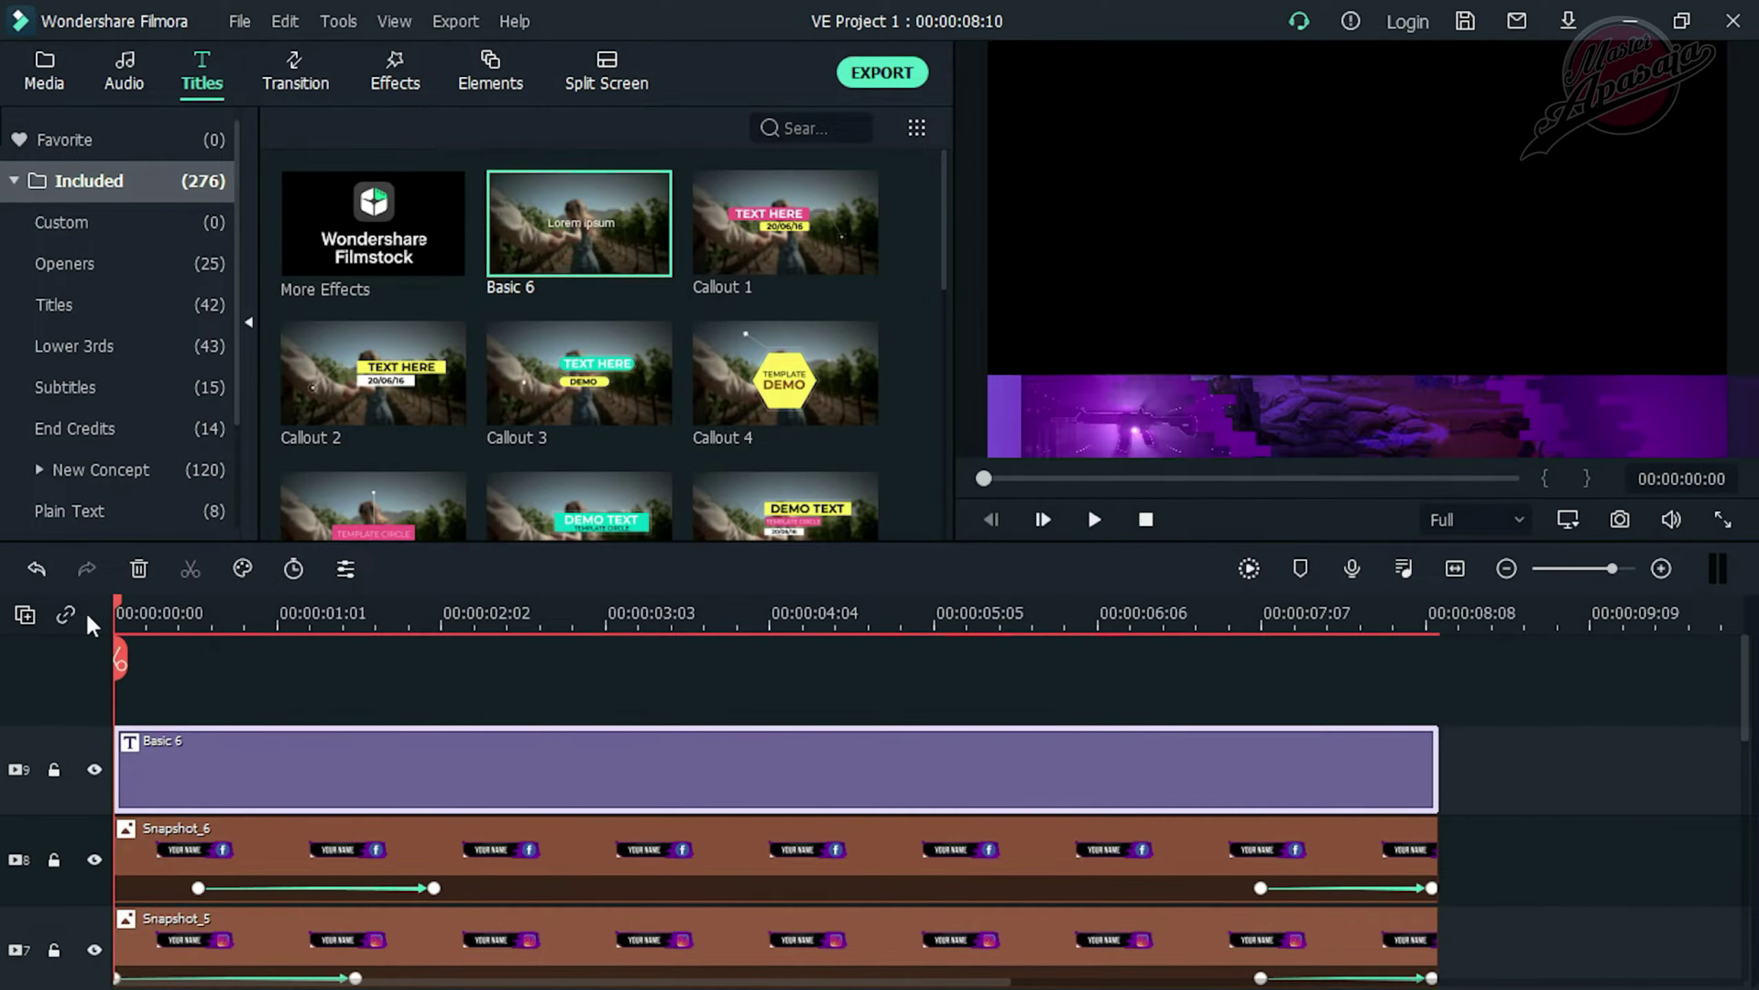
# Lock the Basic 6, Snapshot_6, Snapshot_5 and bg overlay tracks
pyautogui.click(48, 71)
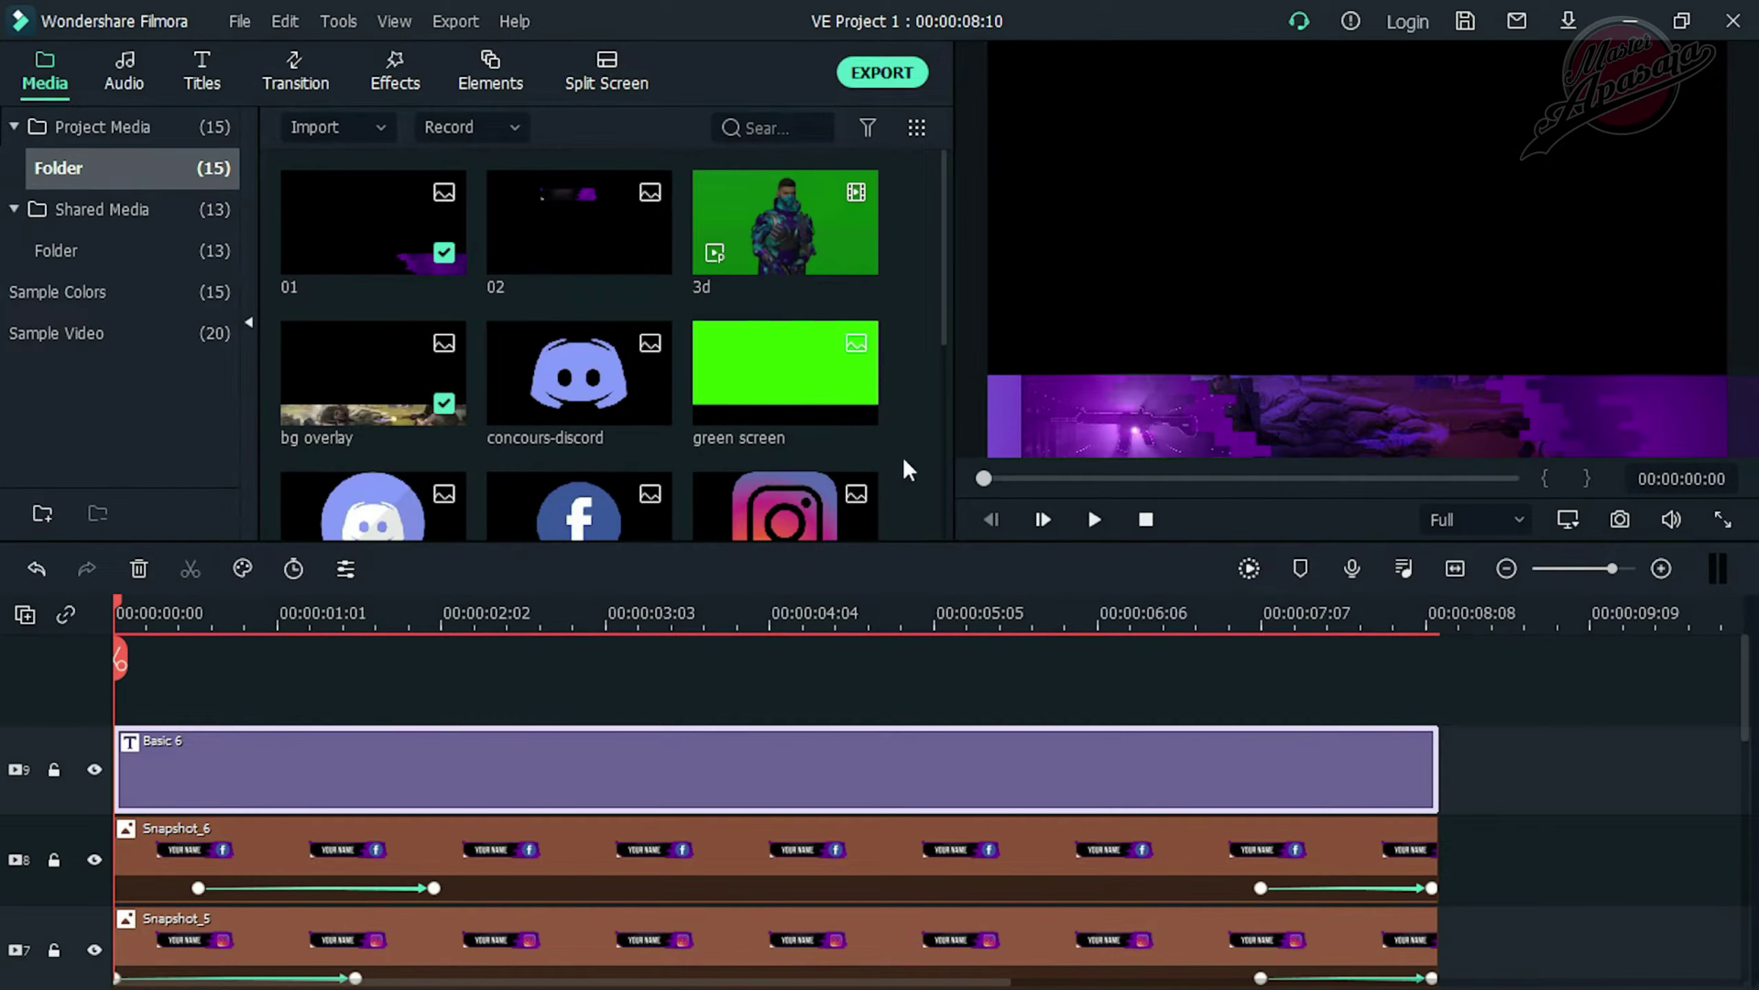
pyautogui.scroll(-5, 637, 390)
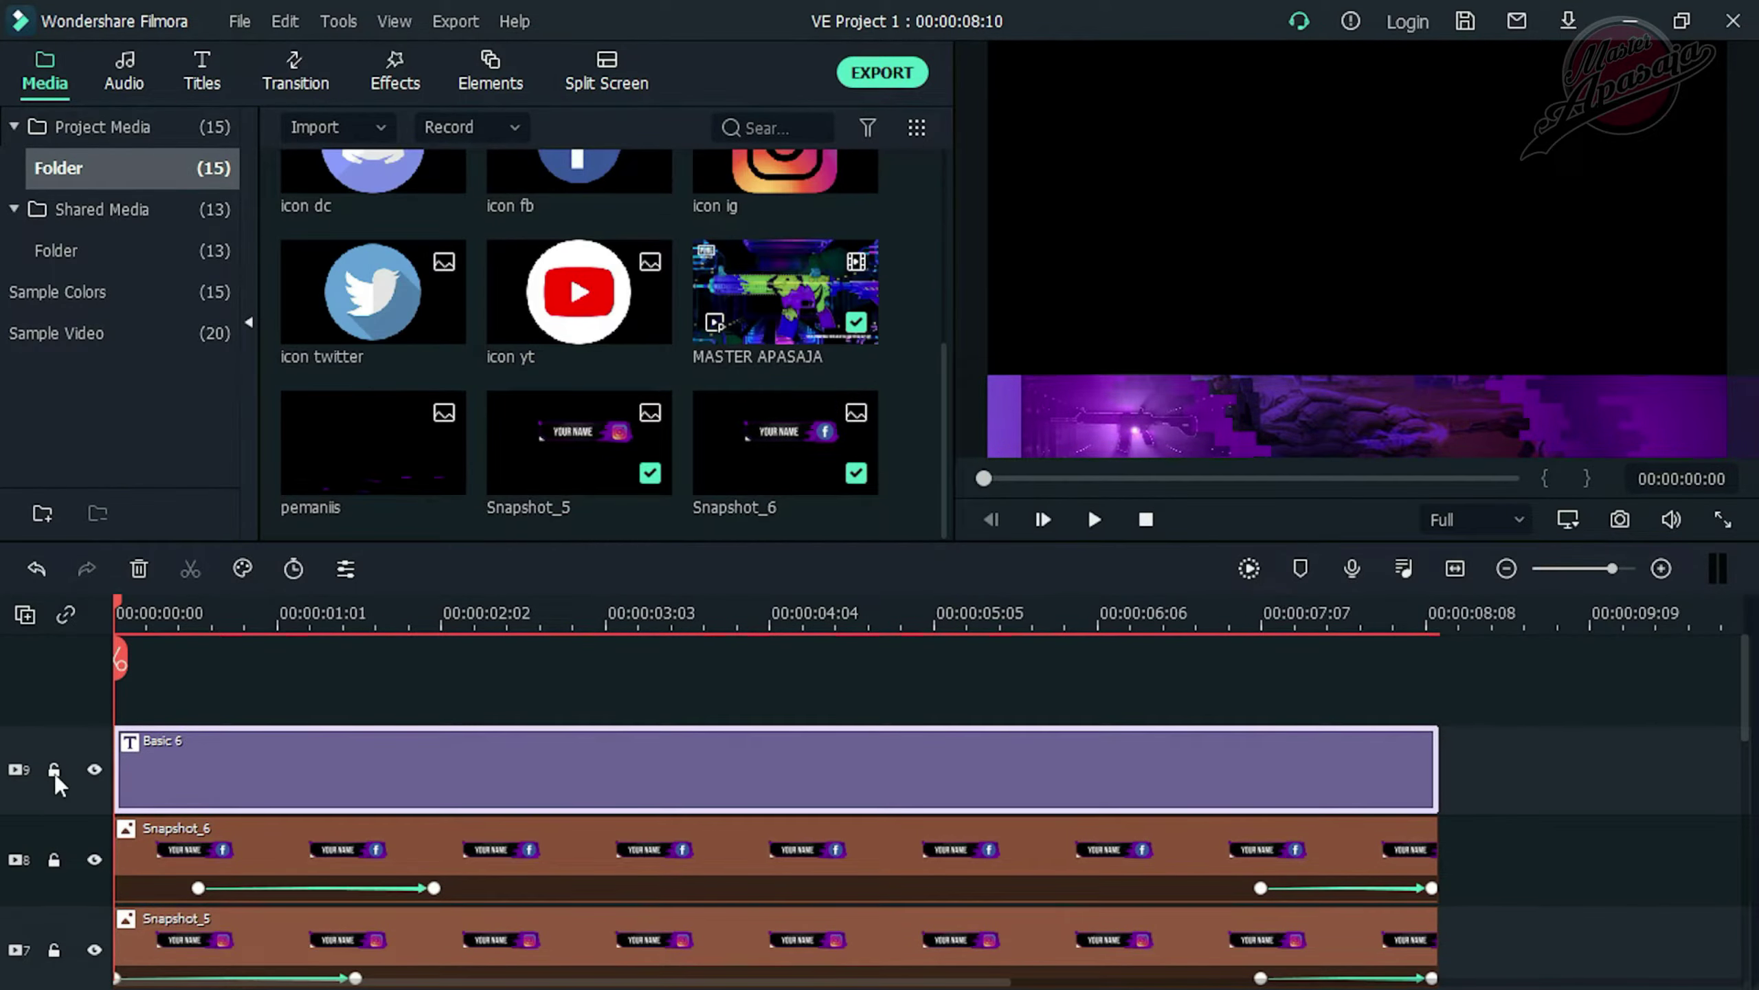
pyautogui.click(54, 770)
pyautogui.click(54, 859)
pyautogui.scroll(-1, 76, 852)
pyautogui.click(54, 873)
pyautogui.scroll(-6, 62, 866)
pyautogui.click(55, 819)
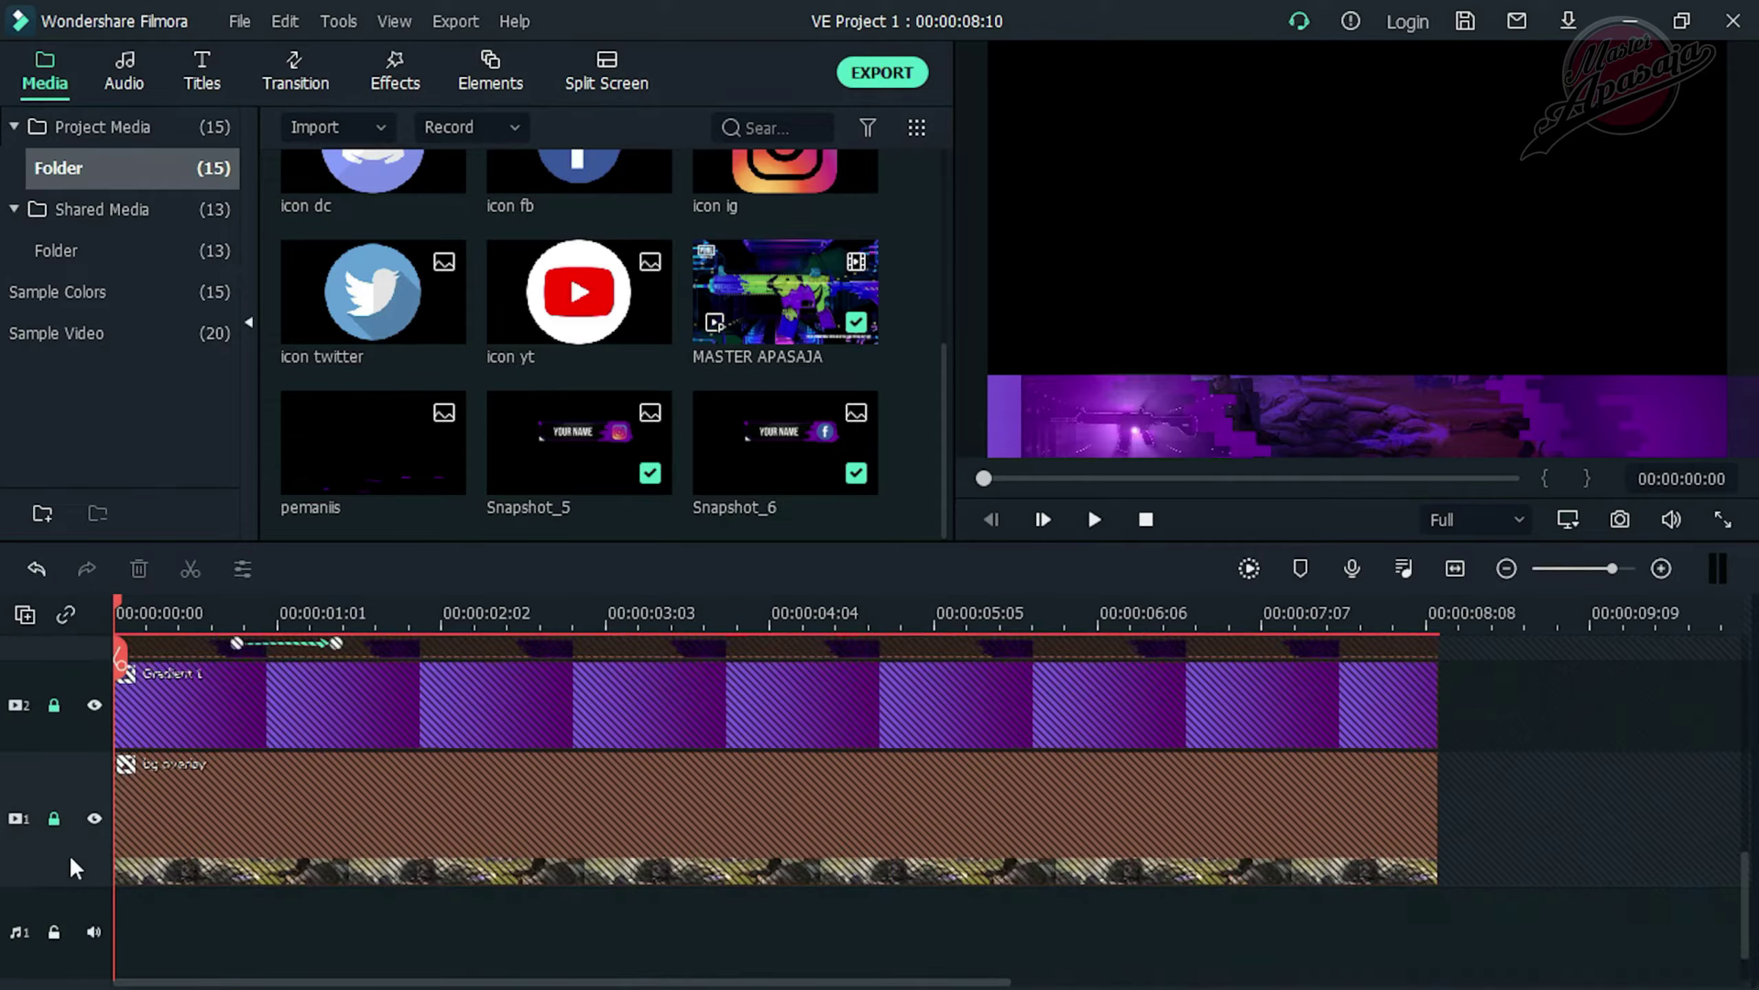
pyautogui.scroll(10, 261, 655)
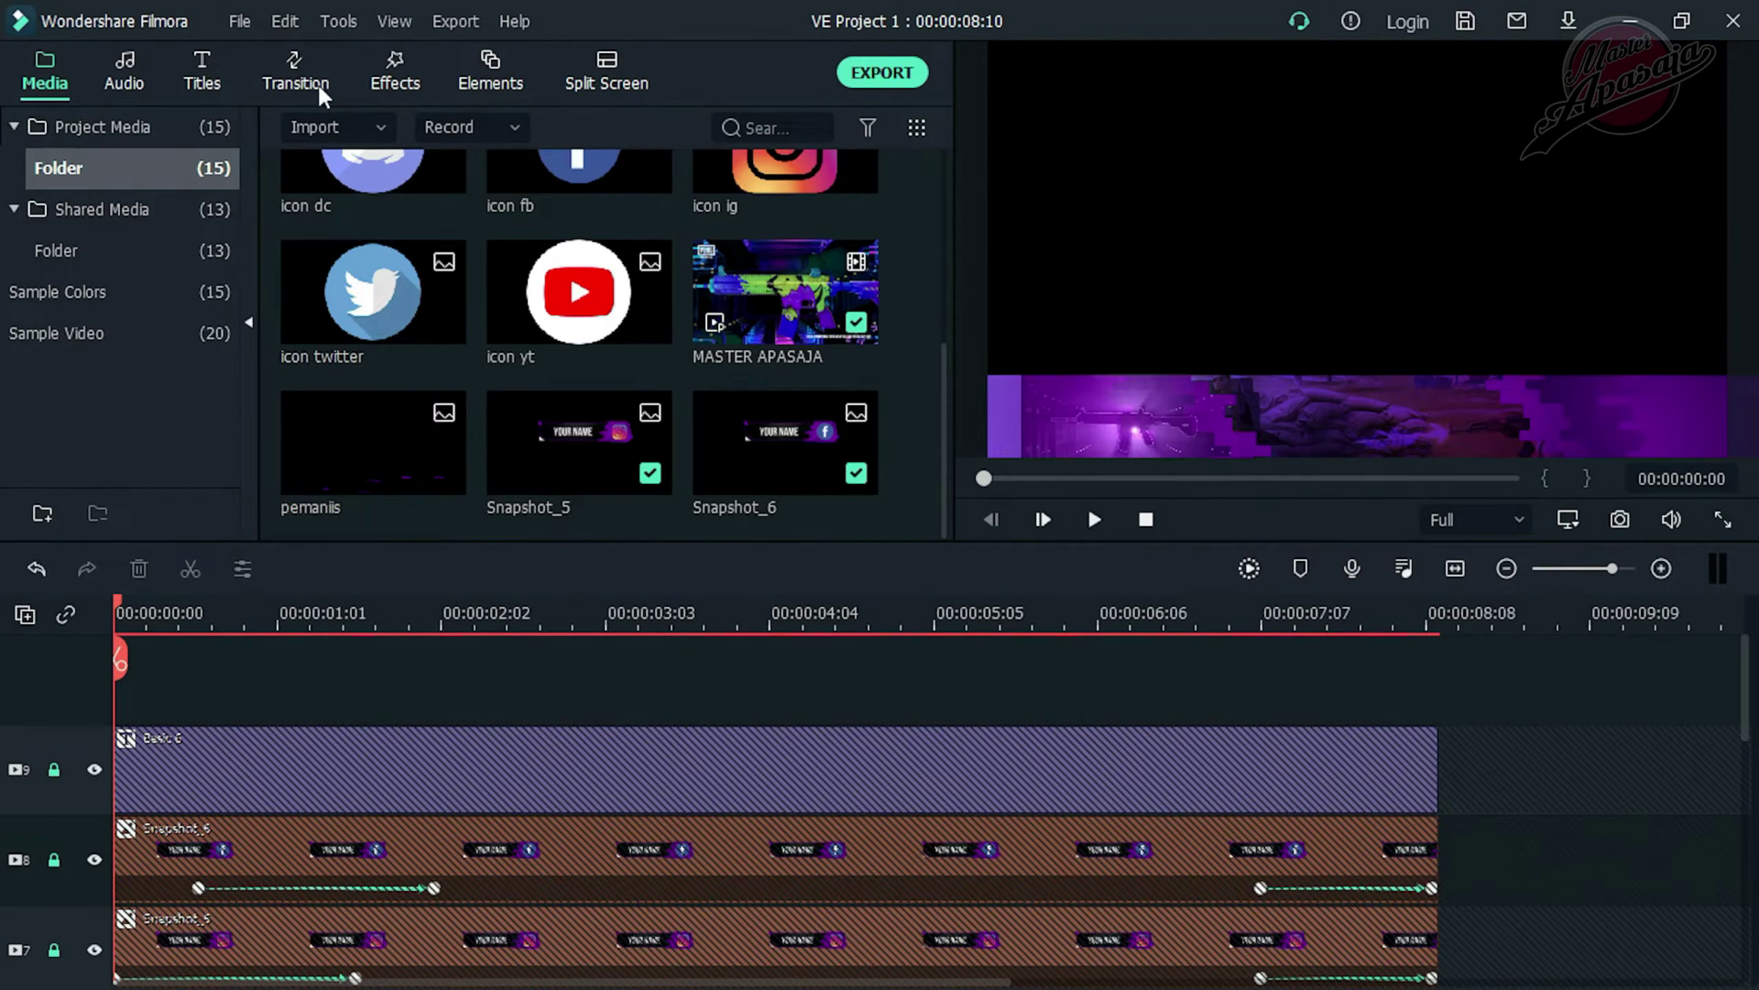
# Add a second Basic 6 title at the start of track 10 and set its text to "Your Name"
pyautogui.click(208, 69)
pyautogui.moveTo(582, 222); pyautogui.dragTo(121, 717)
pyautogui.click(338, 635)
pyautogui.doubleClick(367, 776)
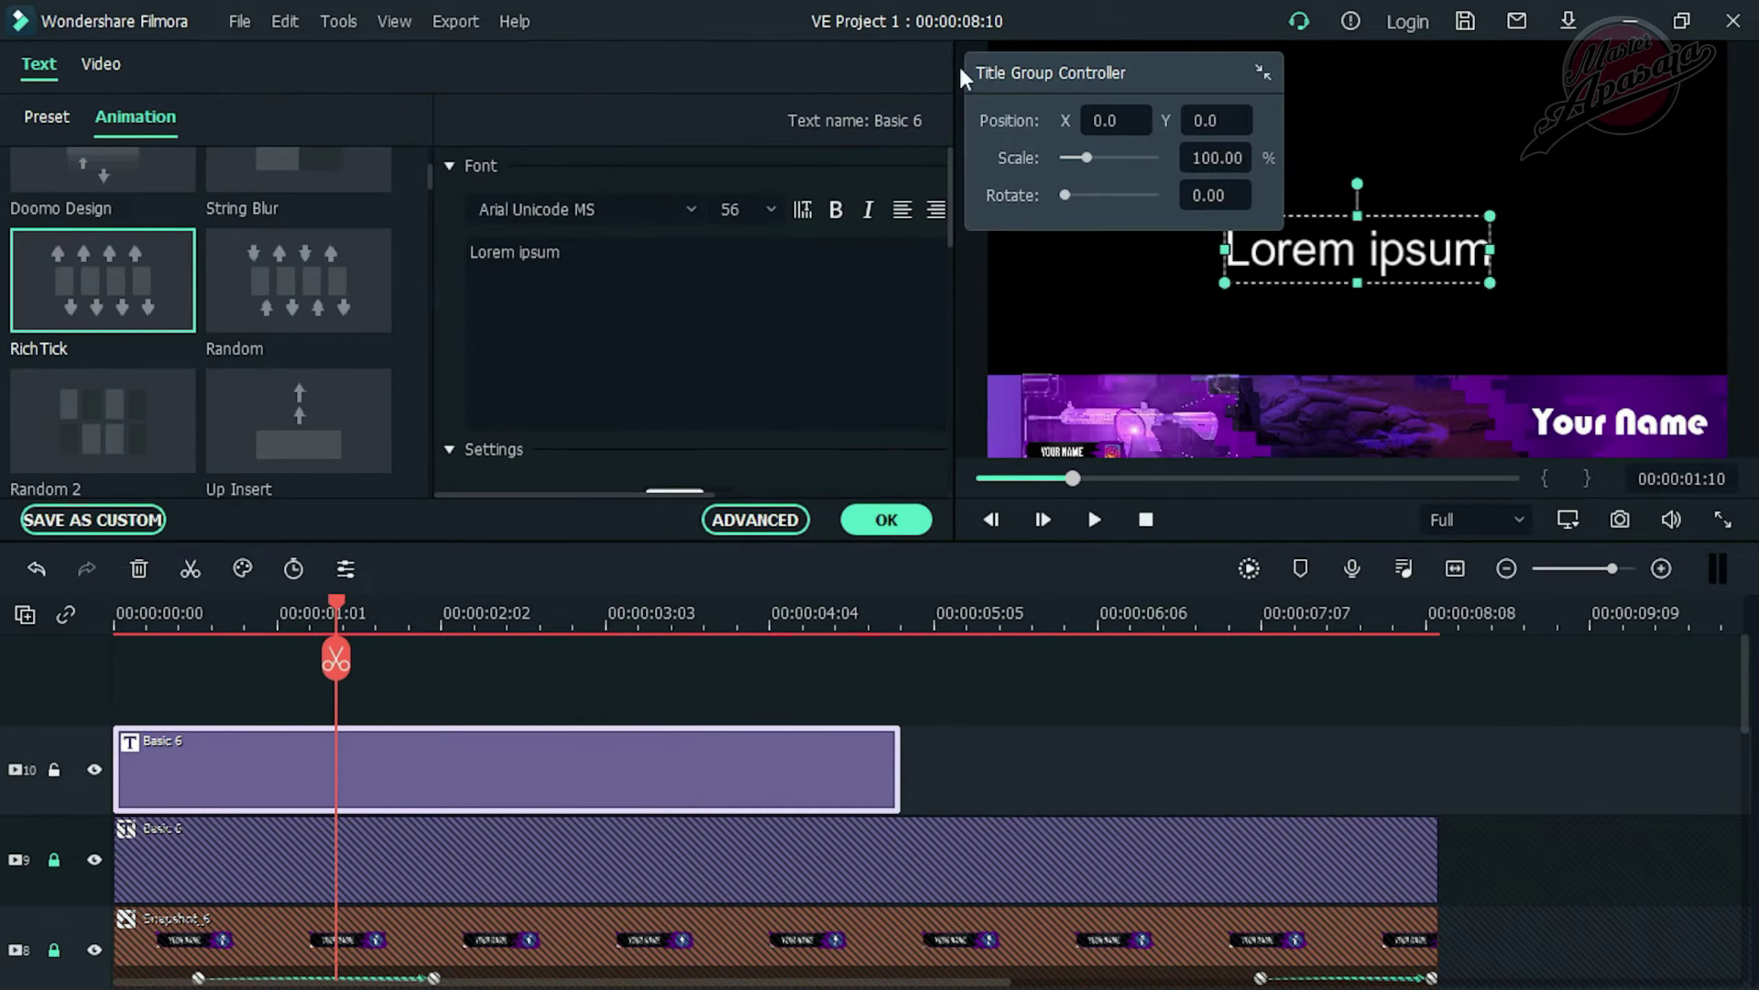
pyautogui.hotkey('ctrl', 'a')
pyautogui.write('Y')
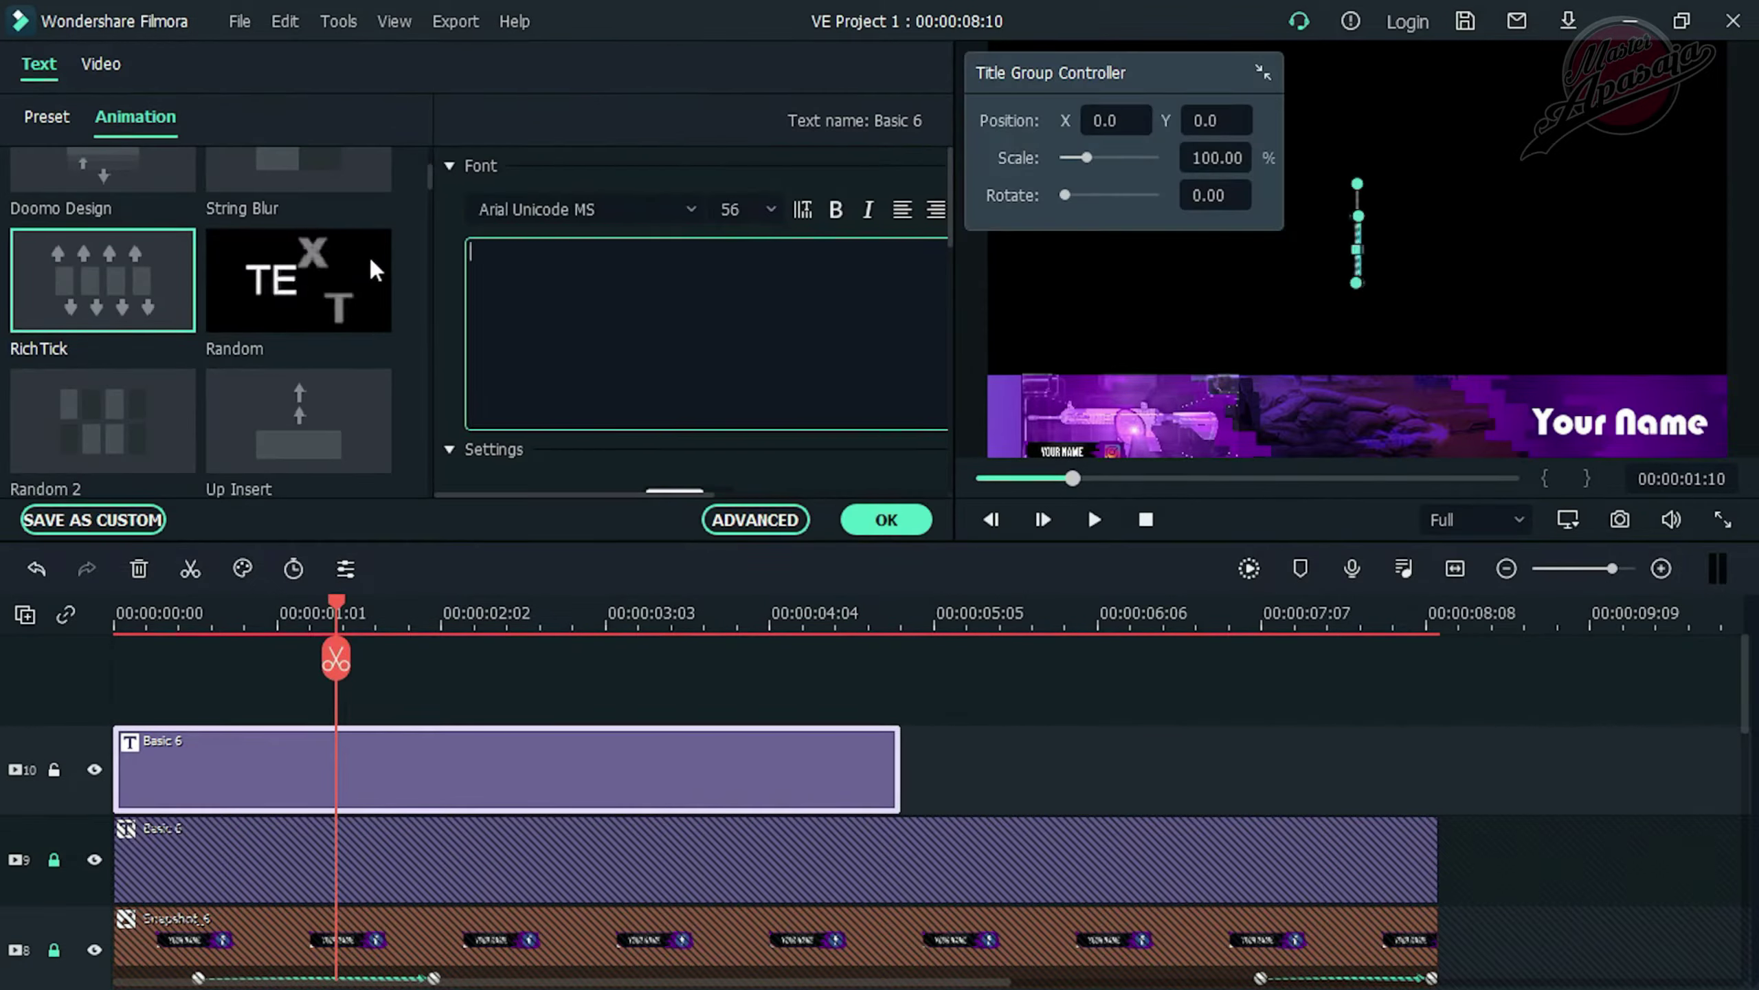
pyautogui.write('our Name')
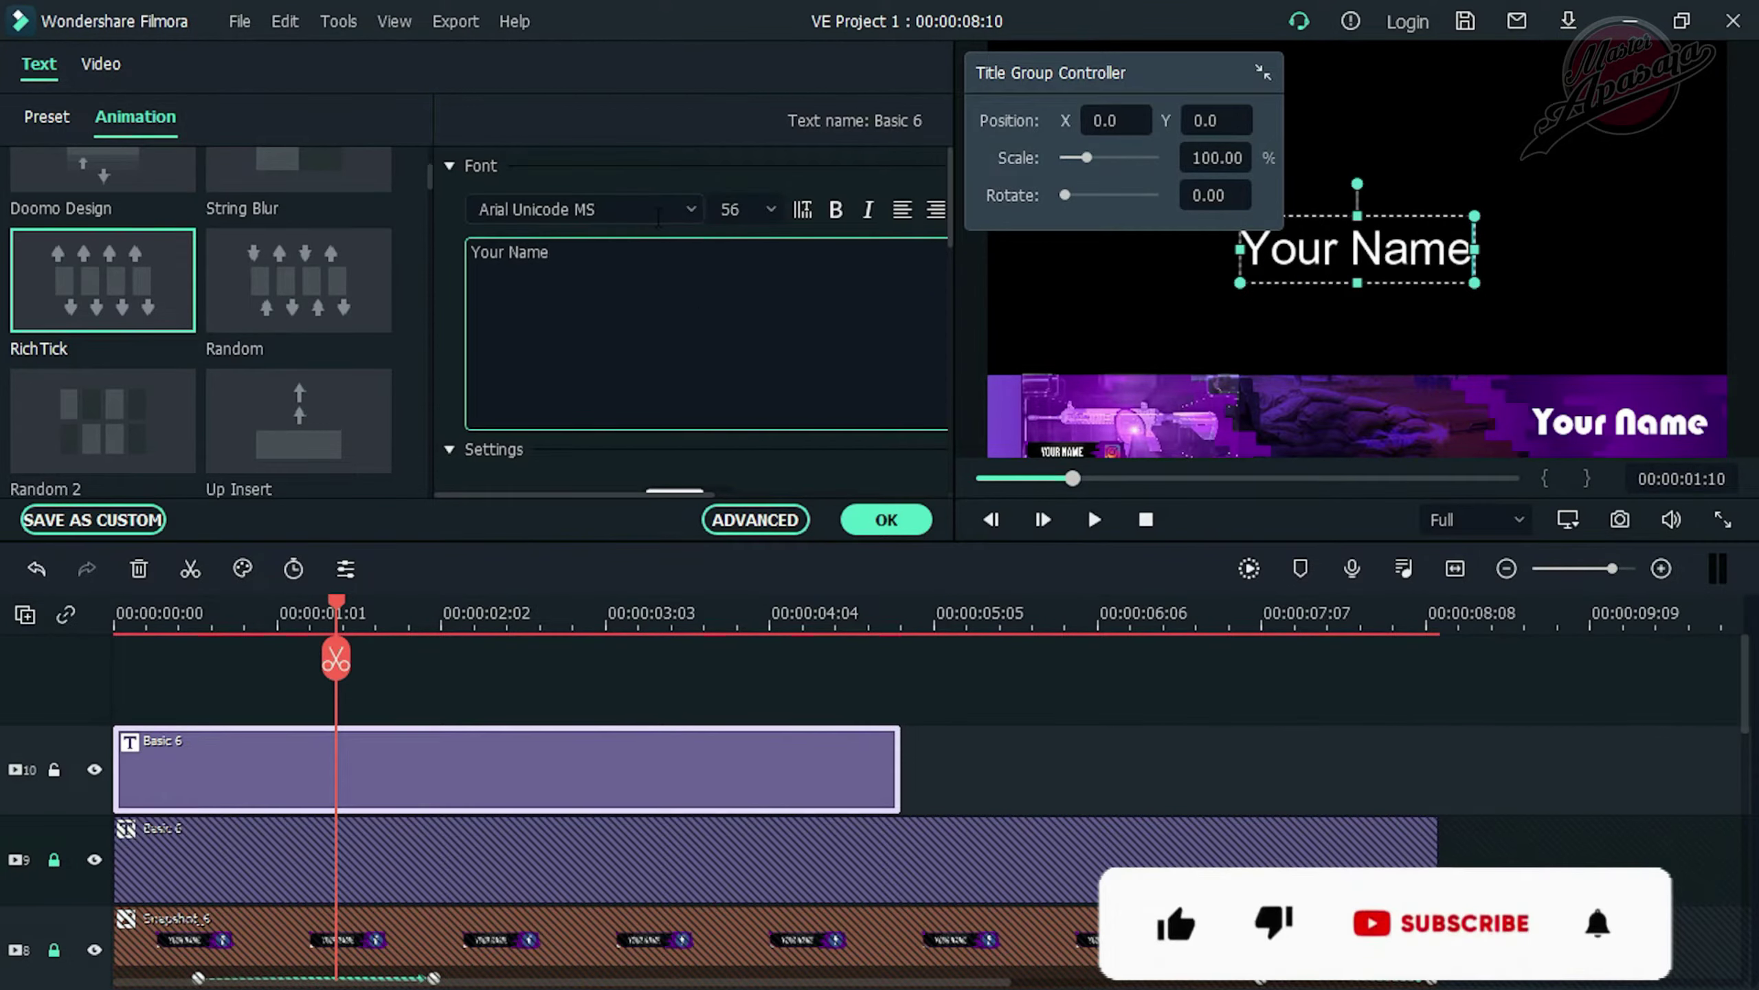
# Set the new title's font to Bebas Regular and accept the text settings
pyautogui.scroll(-8, 658, 214)
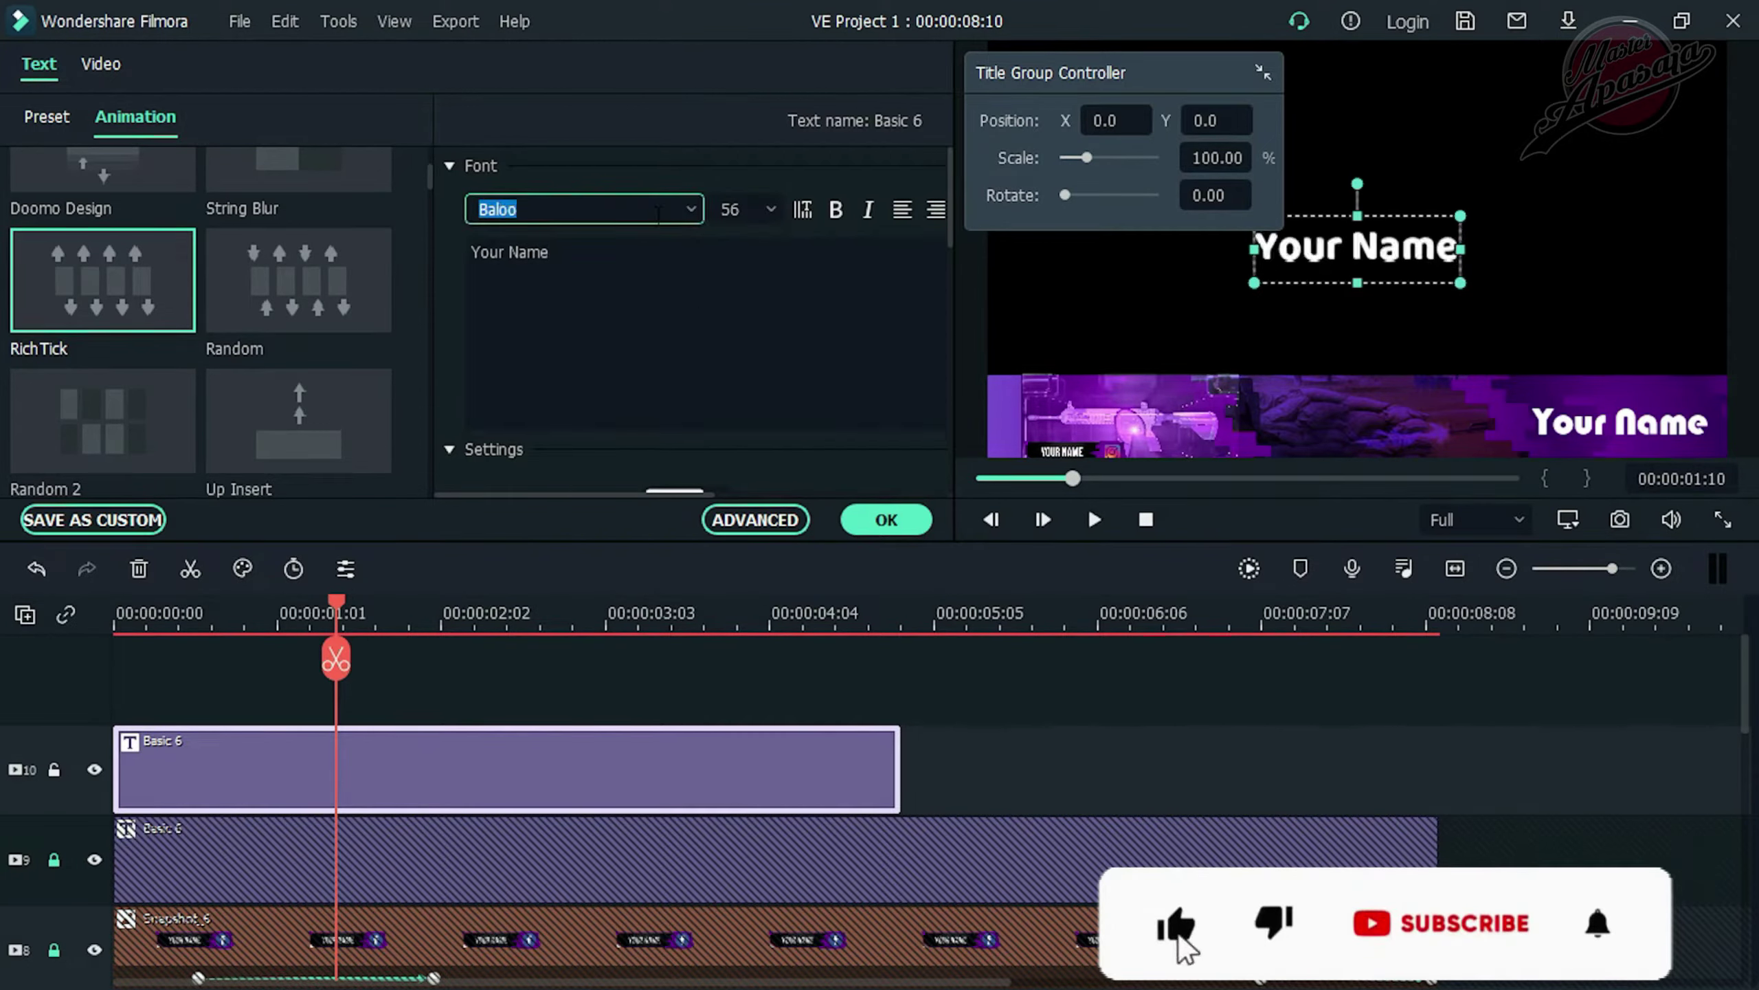
pyautogui.scroll(-6, 659, 214)
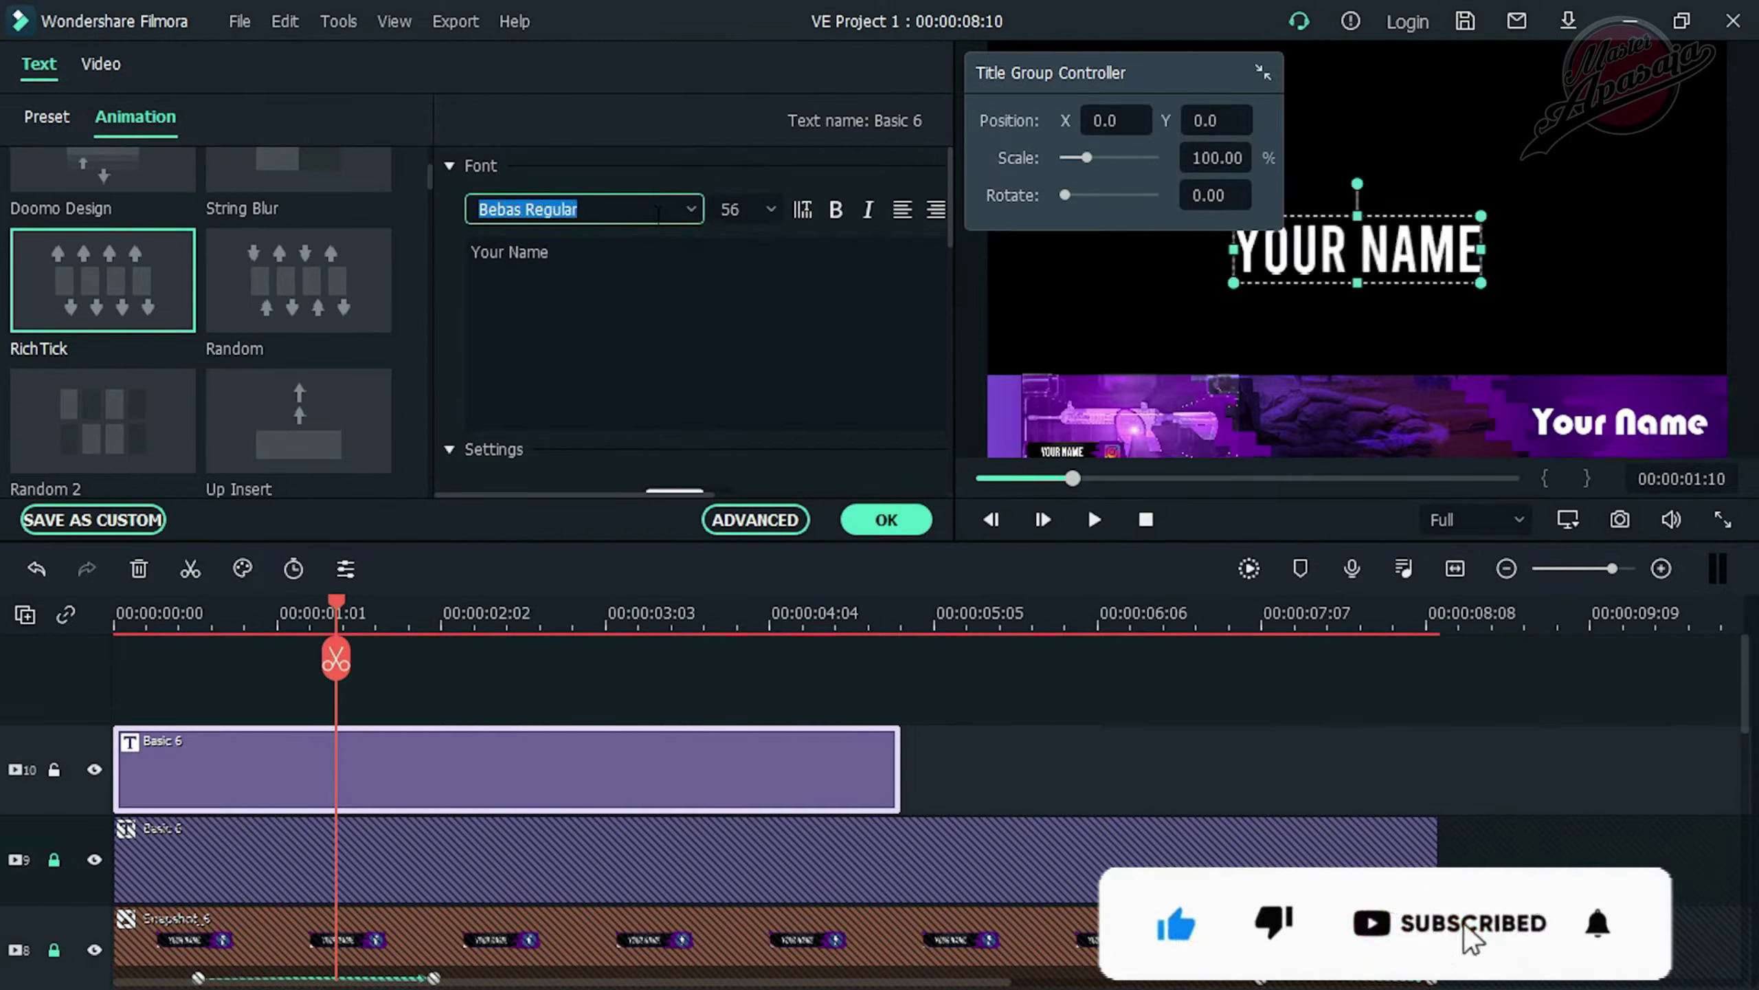
pyautogui.scroll(-1, 658, 212)
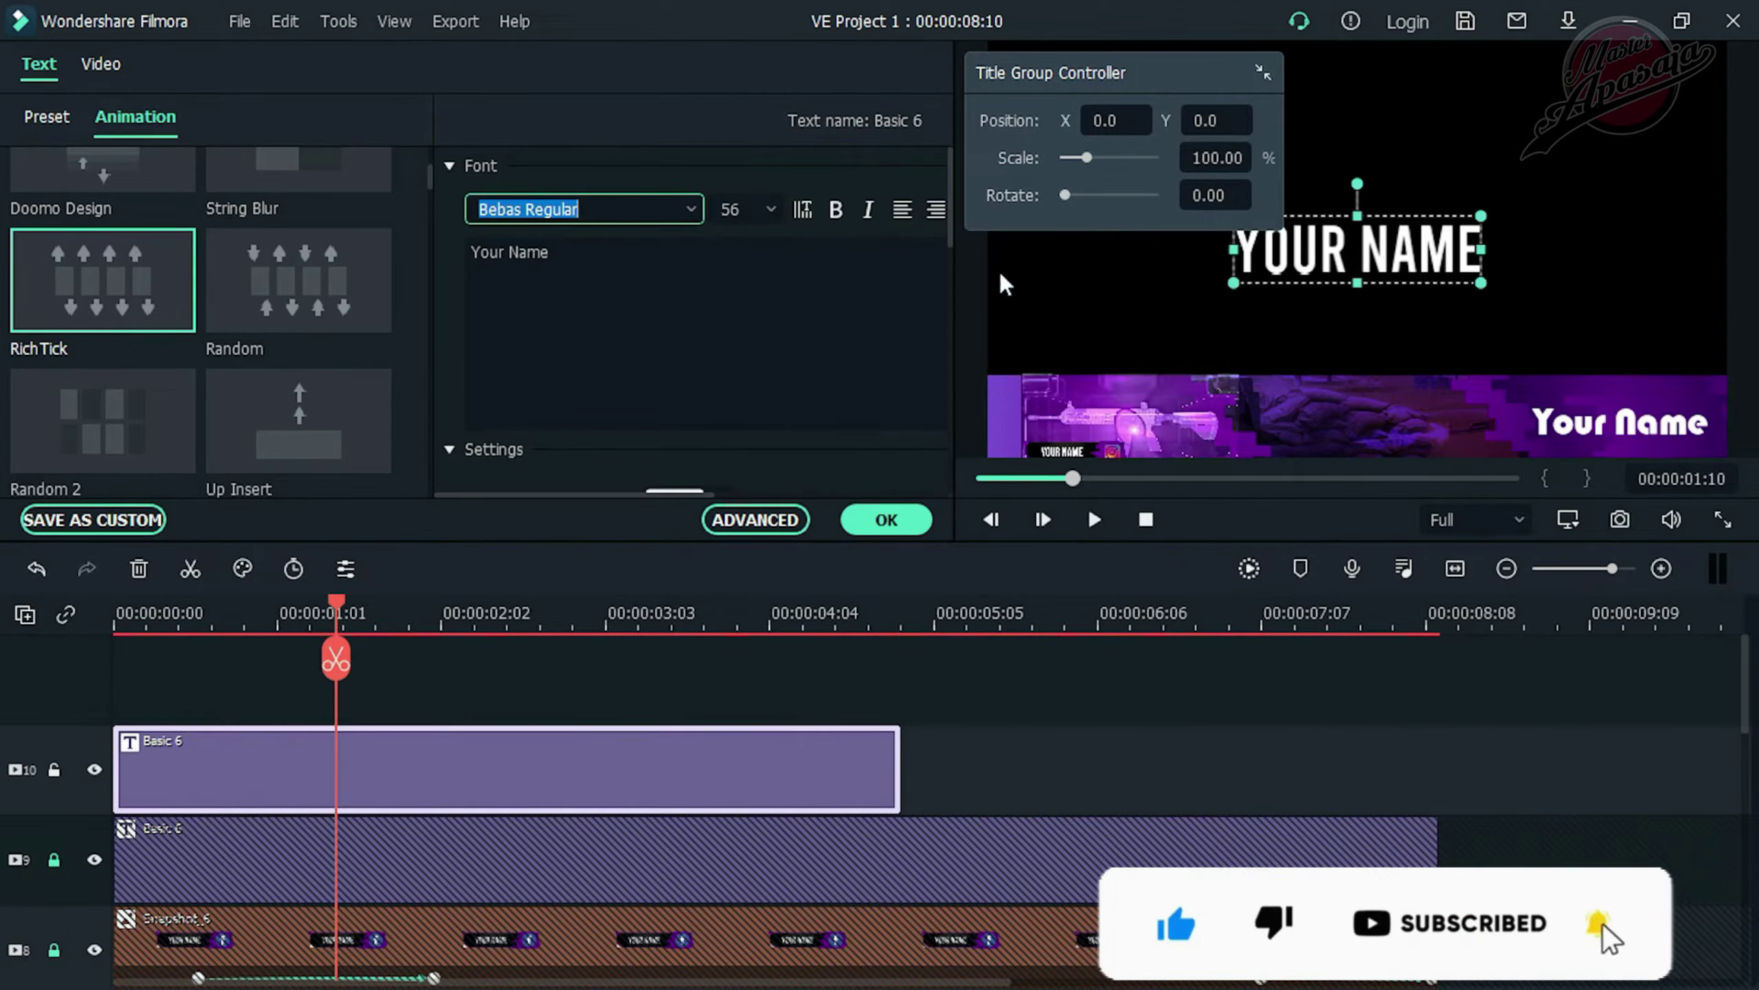
pyautogui.click(886, 520)
# Hide tracks 9 through 1 so that only the new title on track 10 remains visible in the preview
pyautogui.scroll(-1, 87, 742)
pyautogui.click(93, 743)
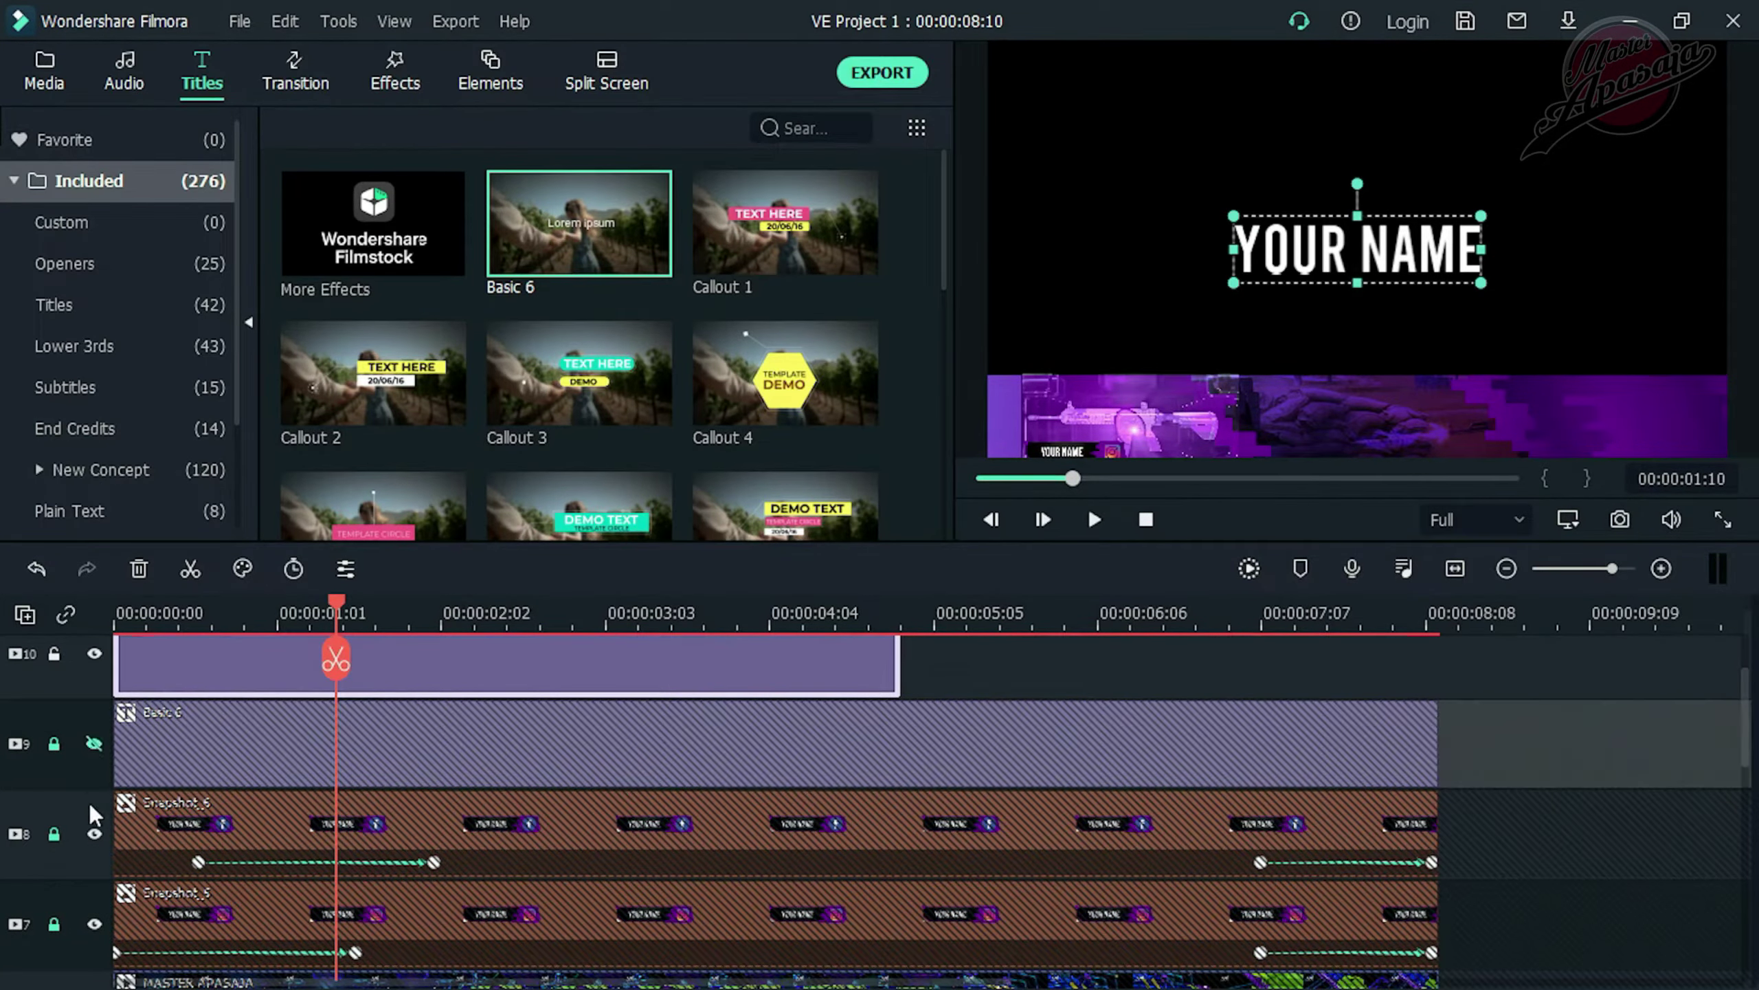
pyautogui.click(93, 833)
pyautogui.click(93, 923)
pyautogui.scroll(-1, 87, 924)
pyautogui.click(93, 901)
pyautogui.scroll(-2, 97, 887)
pyautogui.click(94, 833)
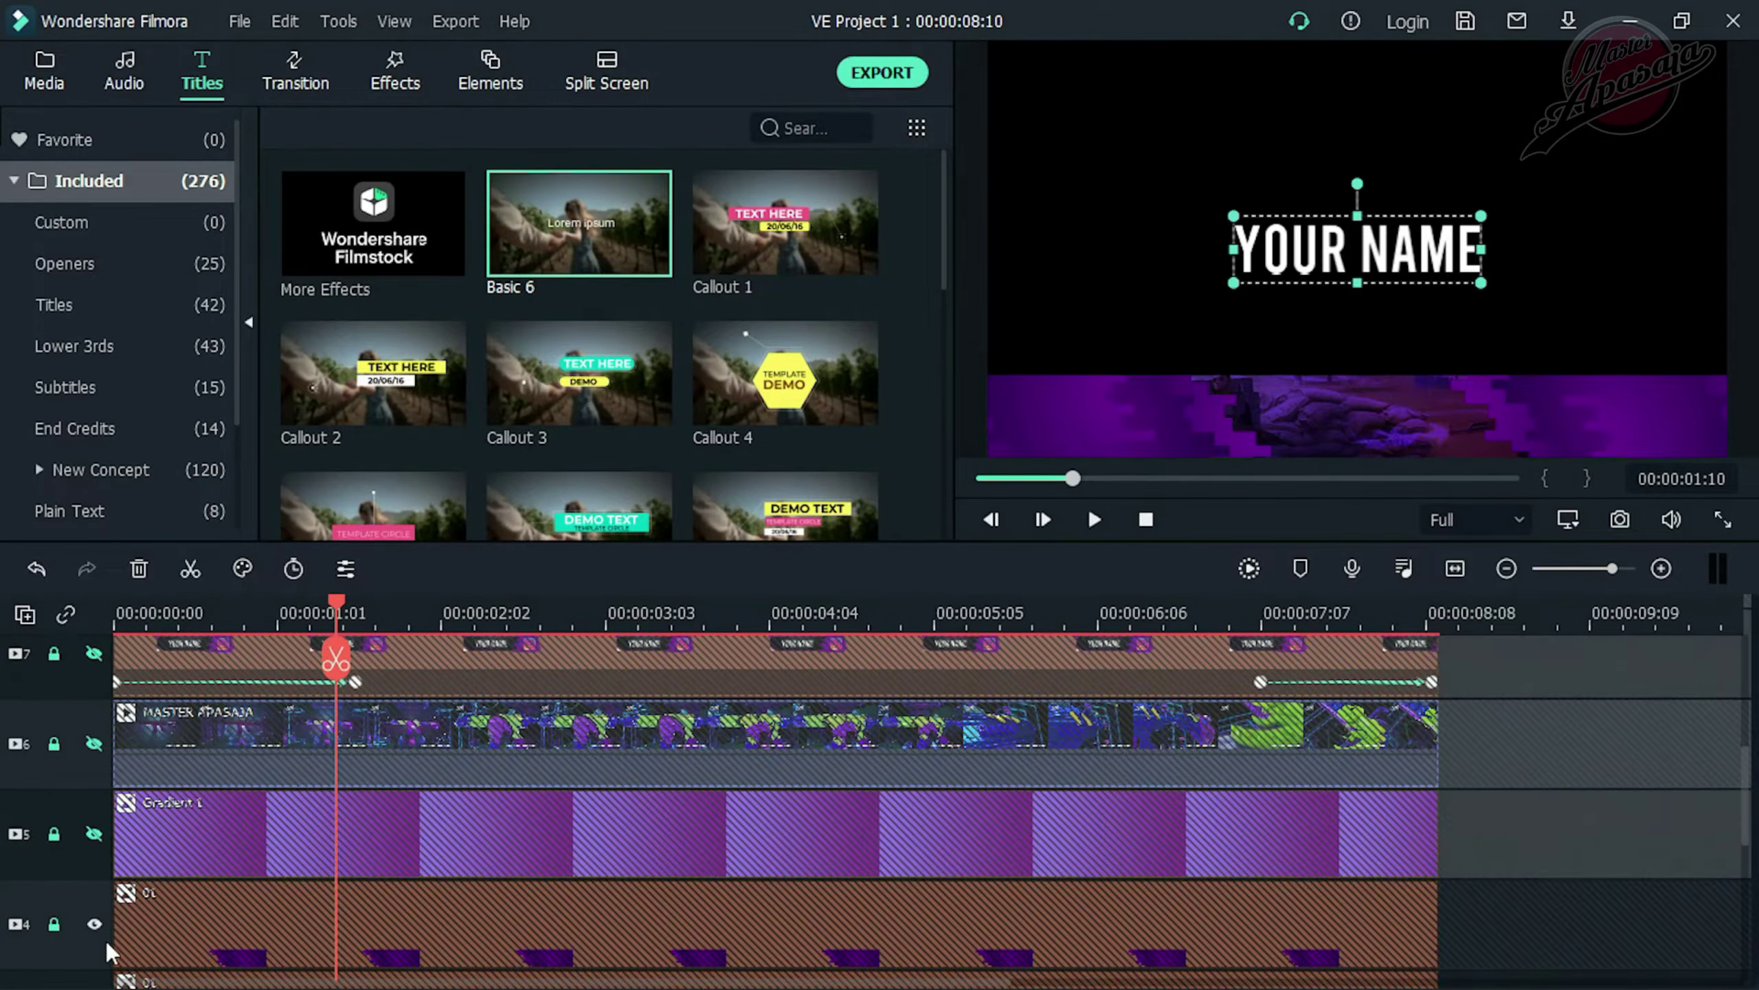
pyautogui.click(94, 924)
pyautogui.scroll(-3, 297, 808)
pyautogui.click(94, 833)
pyautogui.click(94, 743)
pyautogui.scroll(-2, 96, 776)
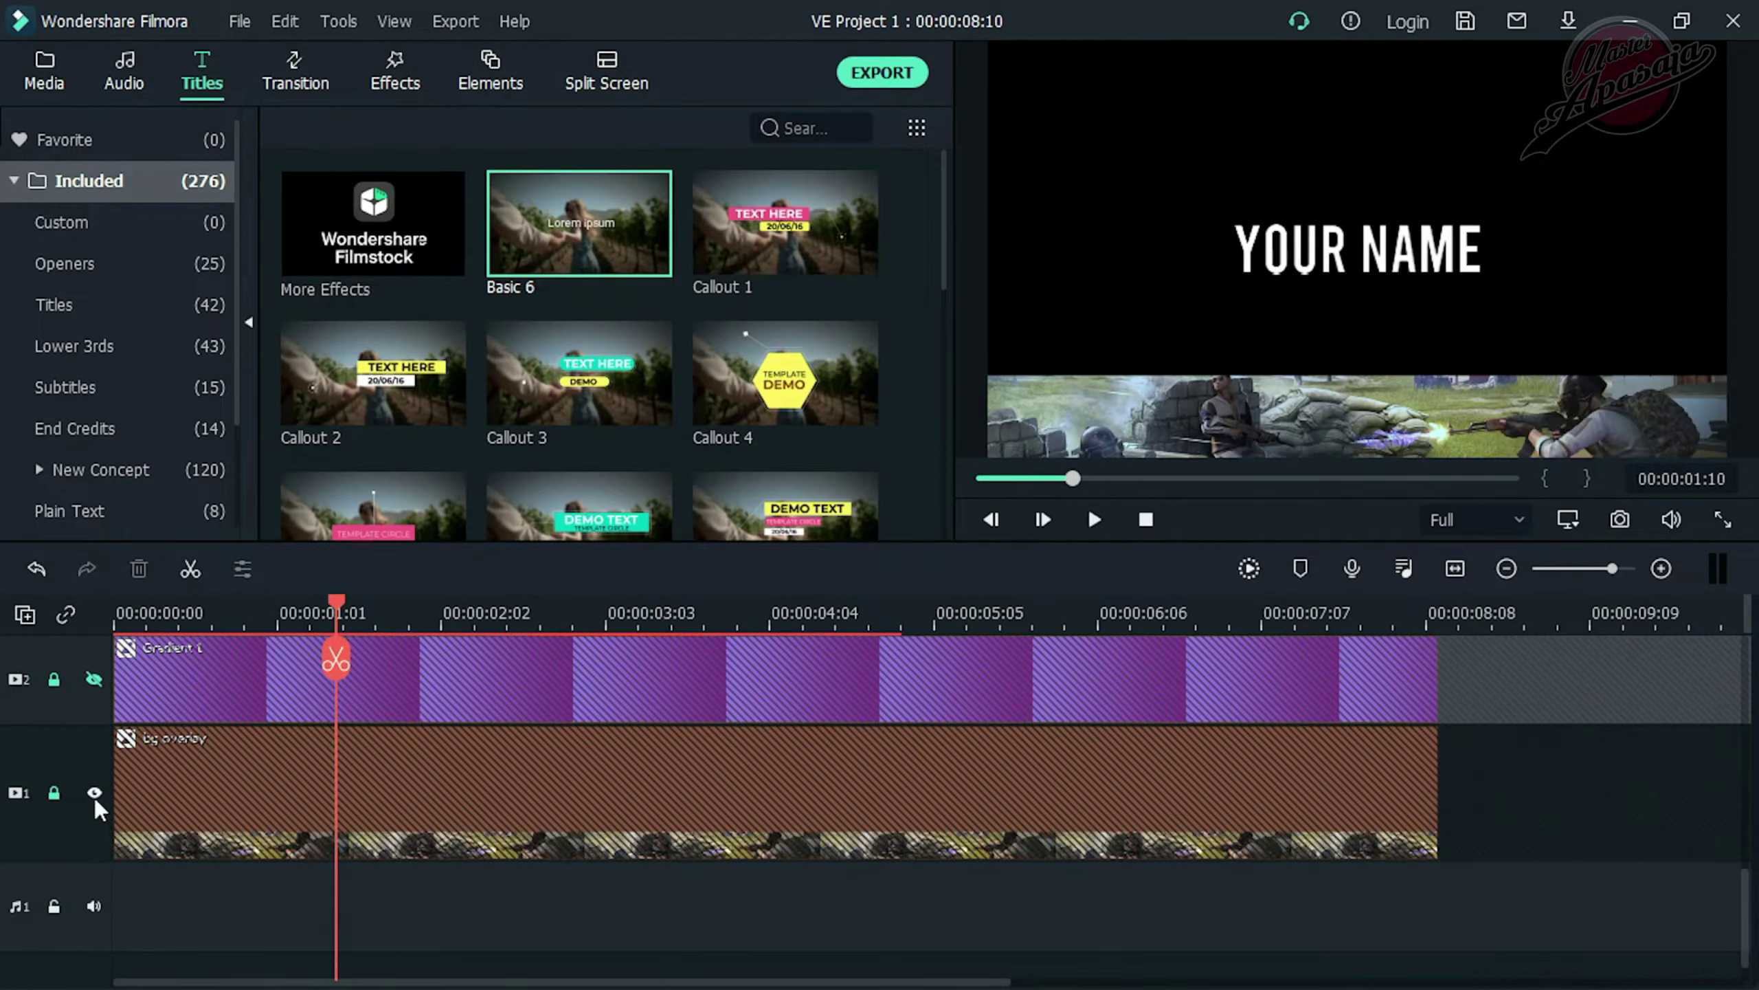
pyautogui.click(94, 792)
pyautogui.scroll(5, 919, 707)
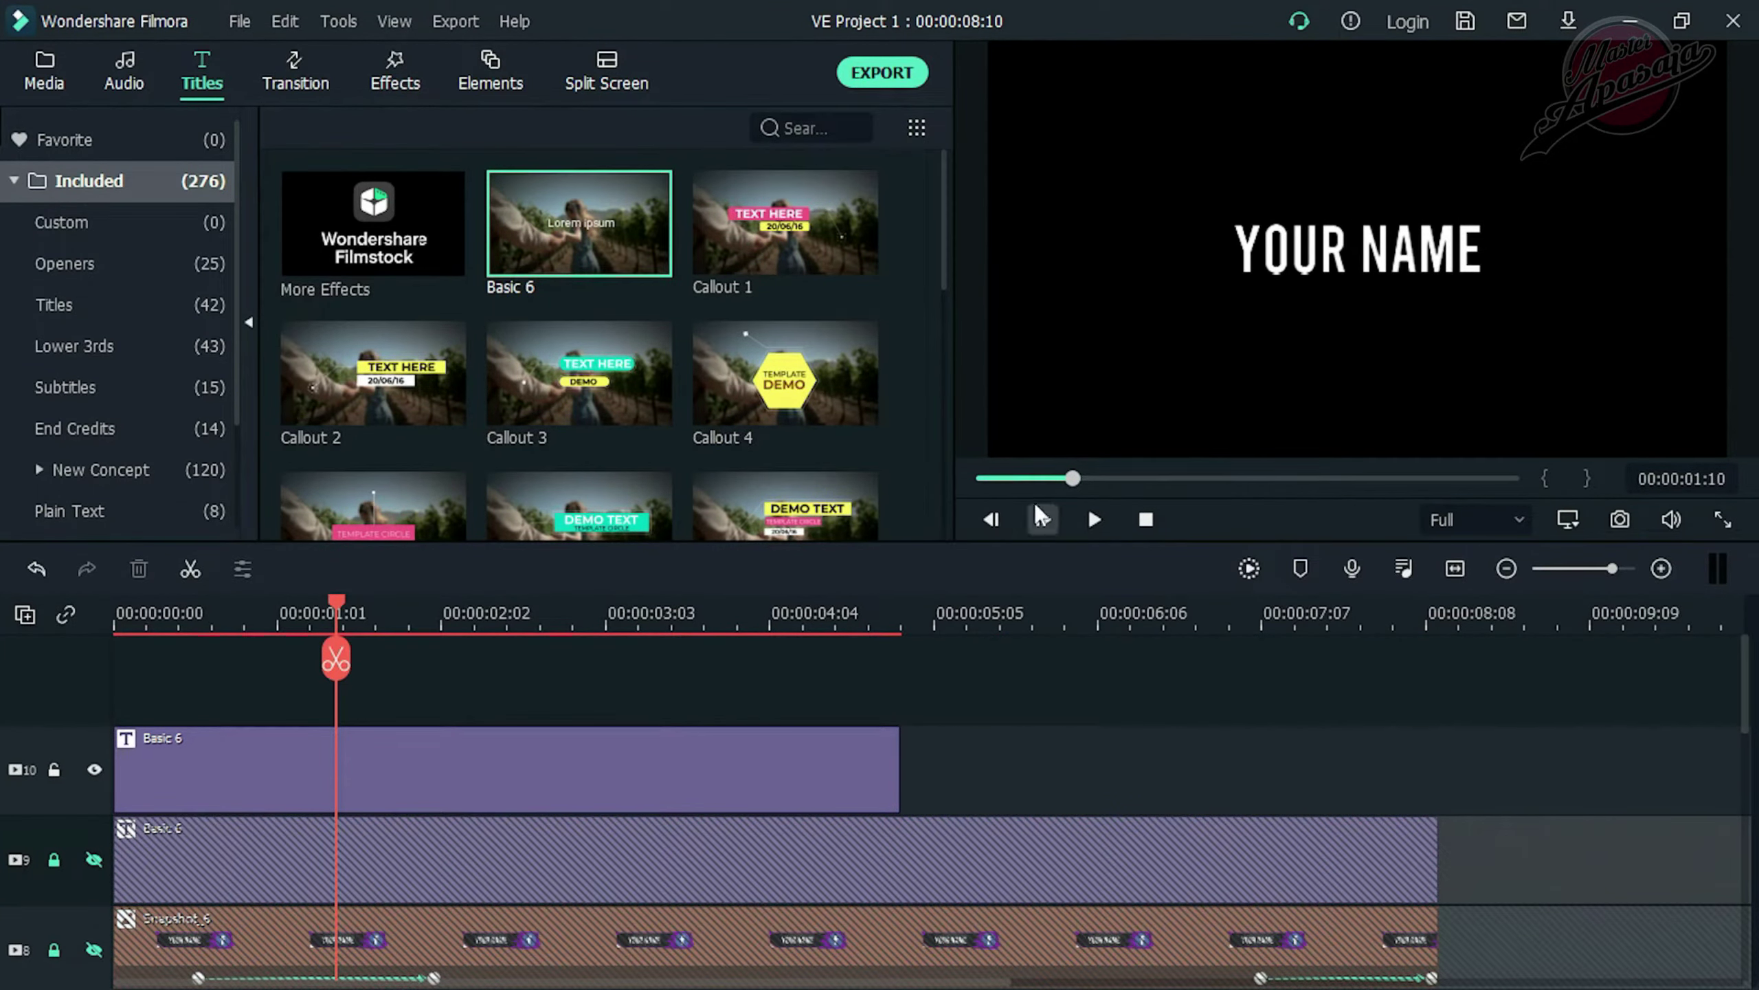
# Take a snapshot of the YOUR NAME preview and replace the Basic 6 title on track 10 with Snapshot_7 at the track's start
pyautogui.click(50, 69)
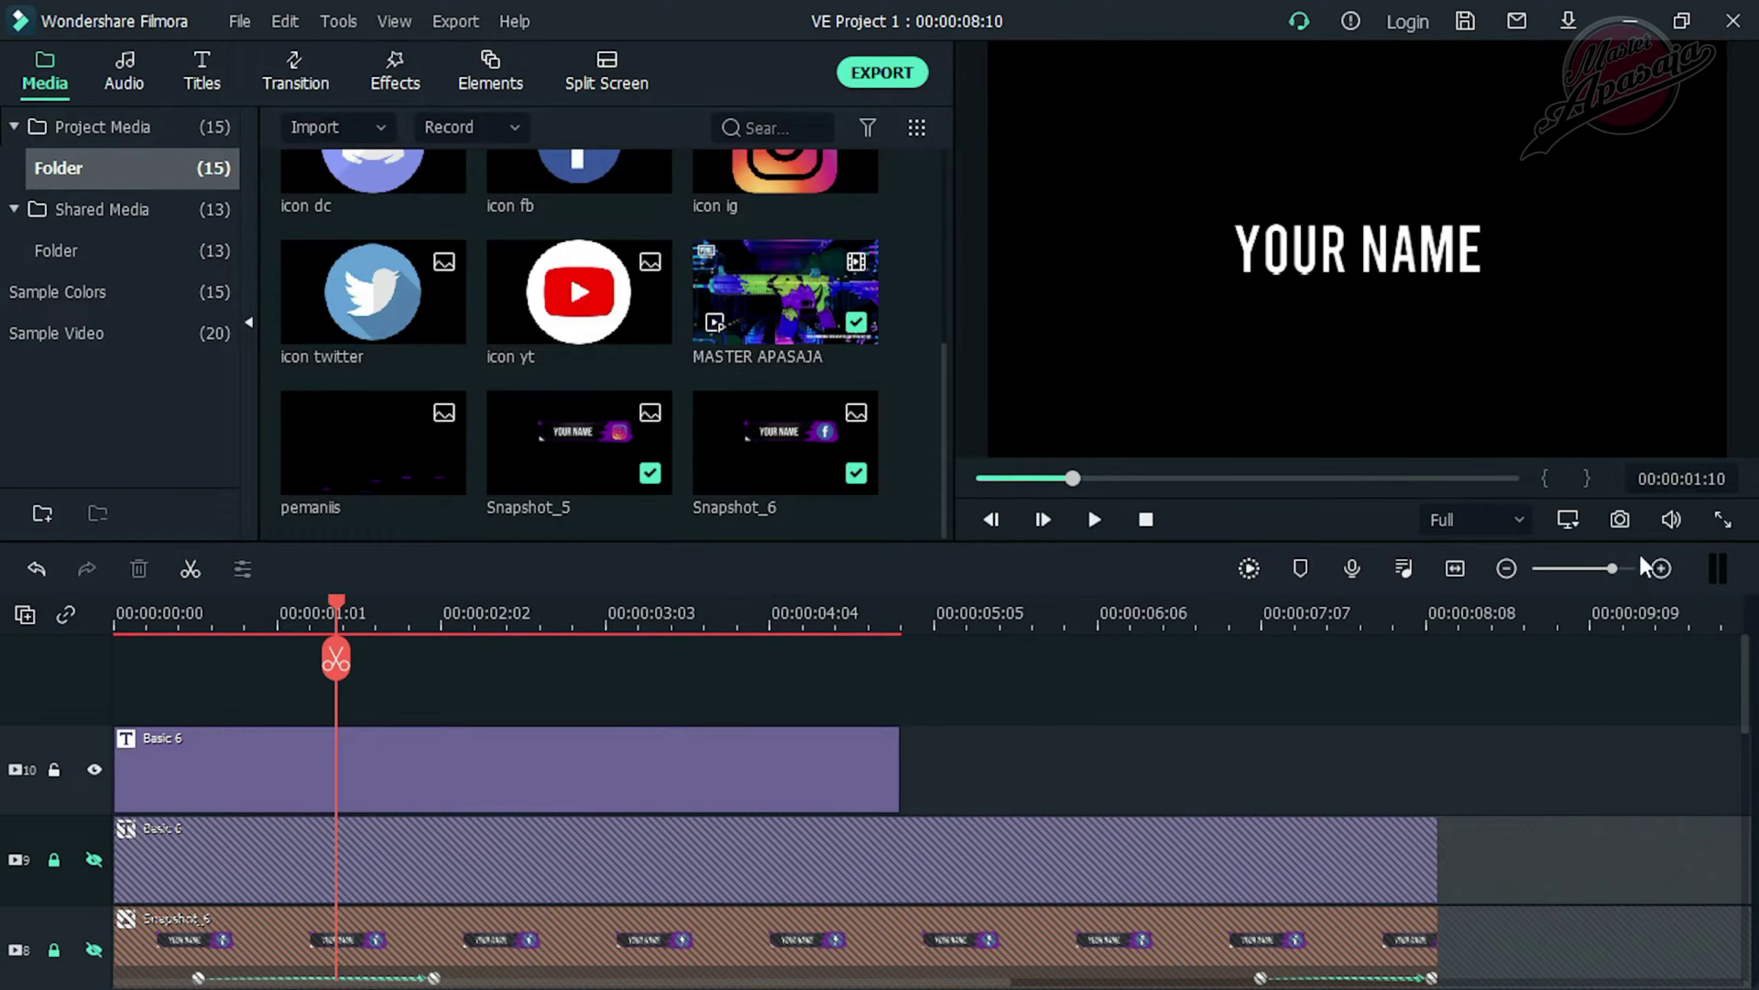
pyautogui.click(1624, 525)
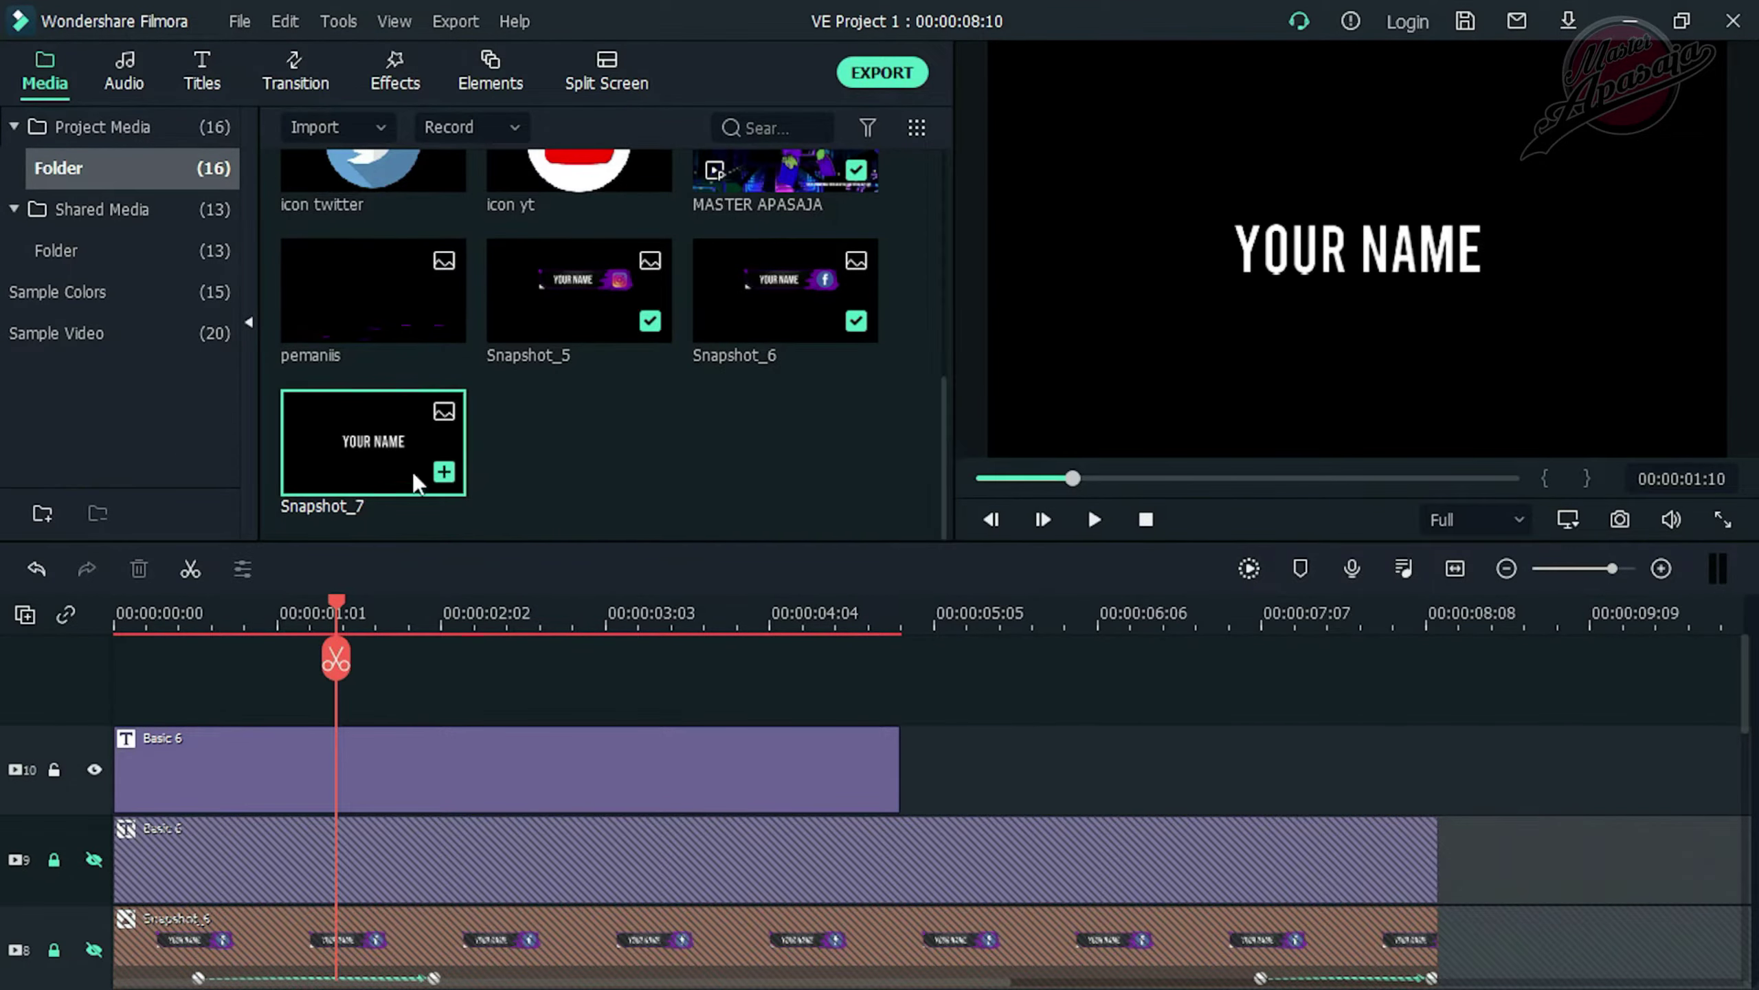
pyautogui.click(606, 739)
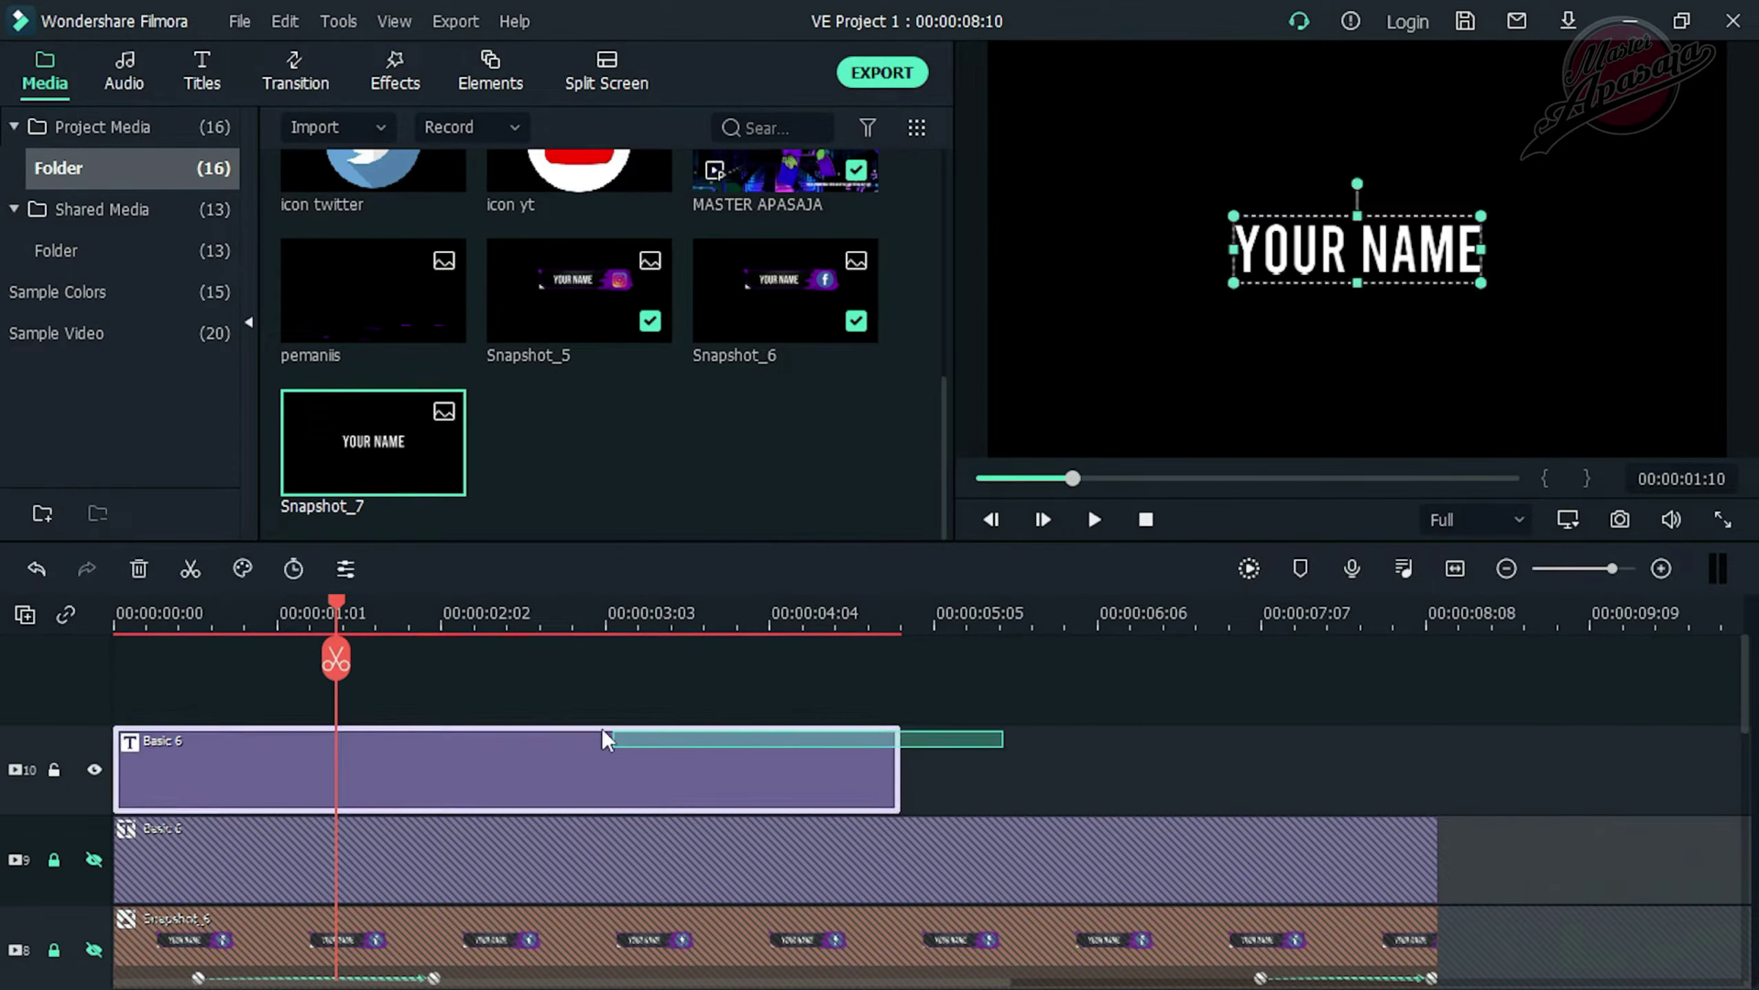
pyautogui.click(142, 572)
pyautogui.moveTo(382, 445); pyautogui.dragTo(180, 769)
# Set the Snapshot_7 clip's scale to 63% and accept the image settings
pyautogui.rightClick(387, 762)
pyautogui.click(463, 611)
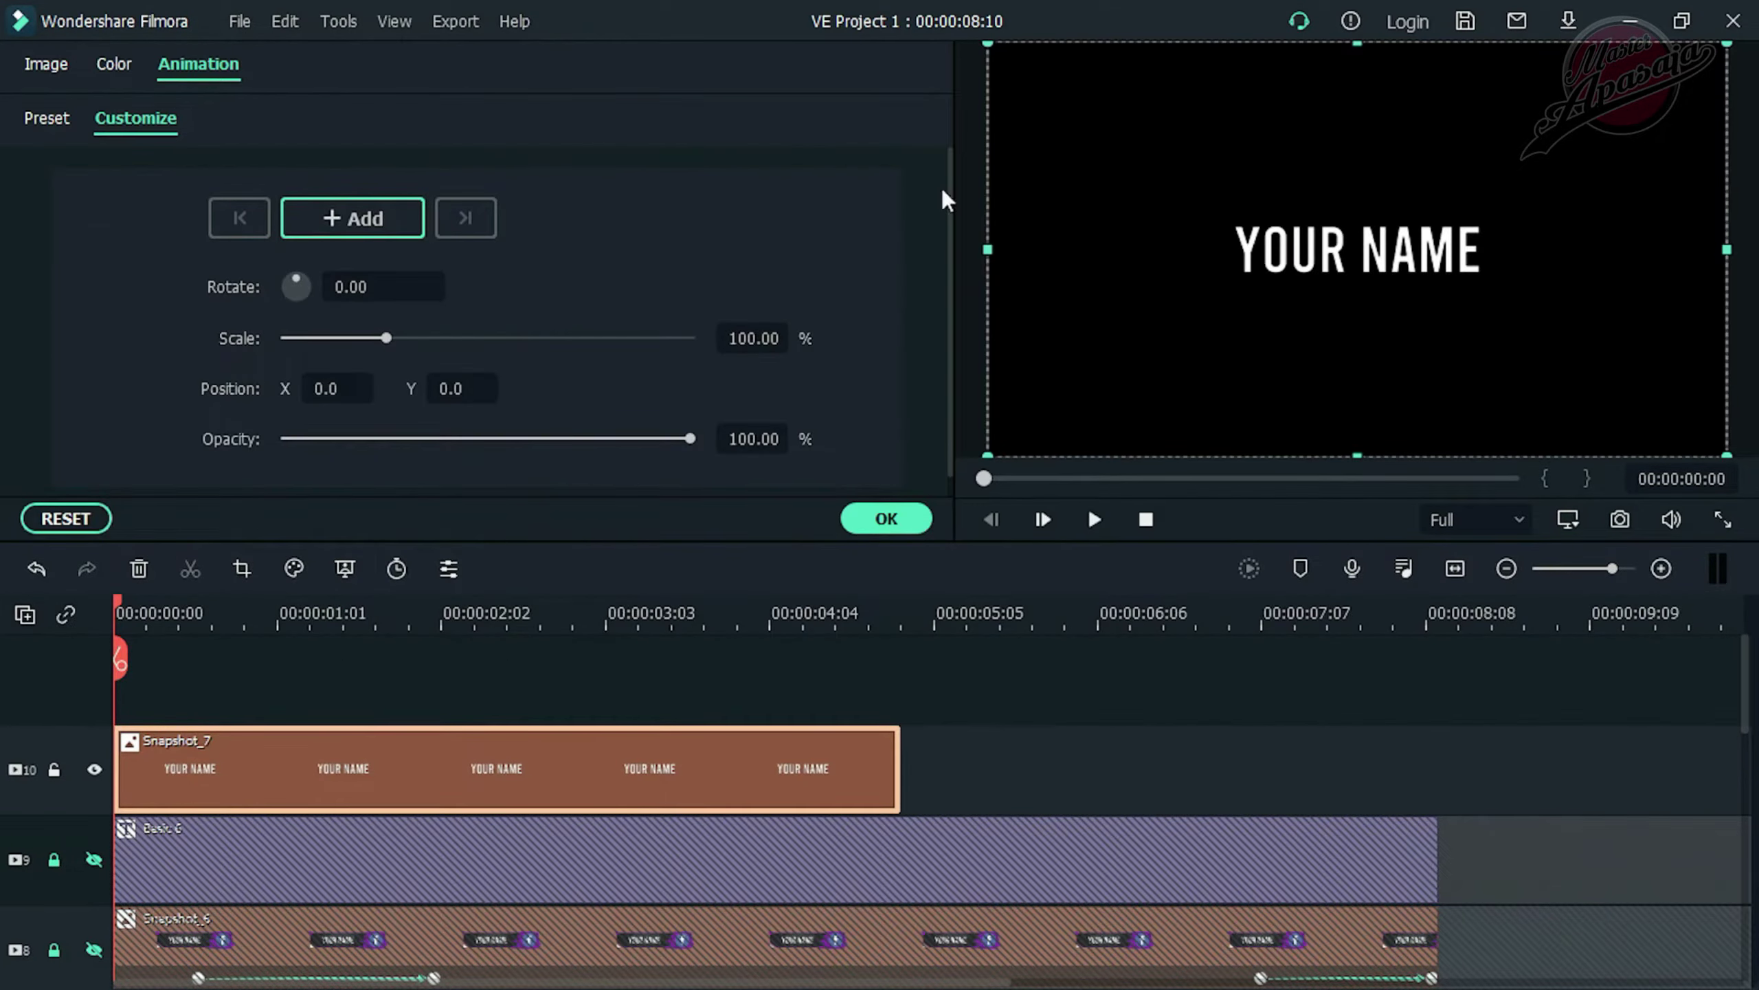
pyautogui.click(75, 63)
pyautogui.click(35, 128)
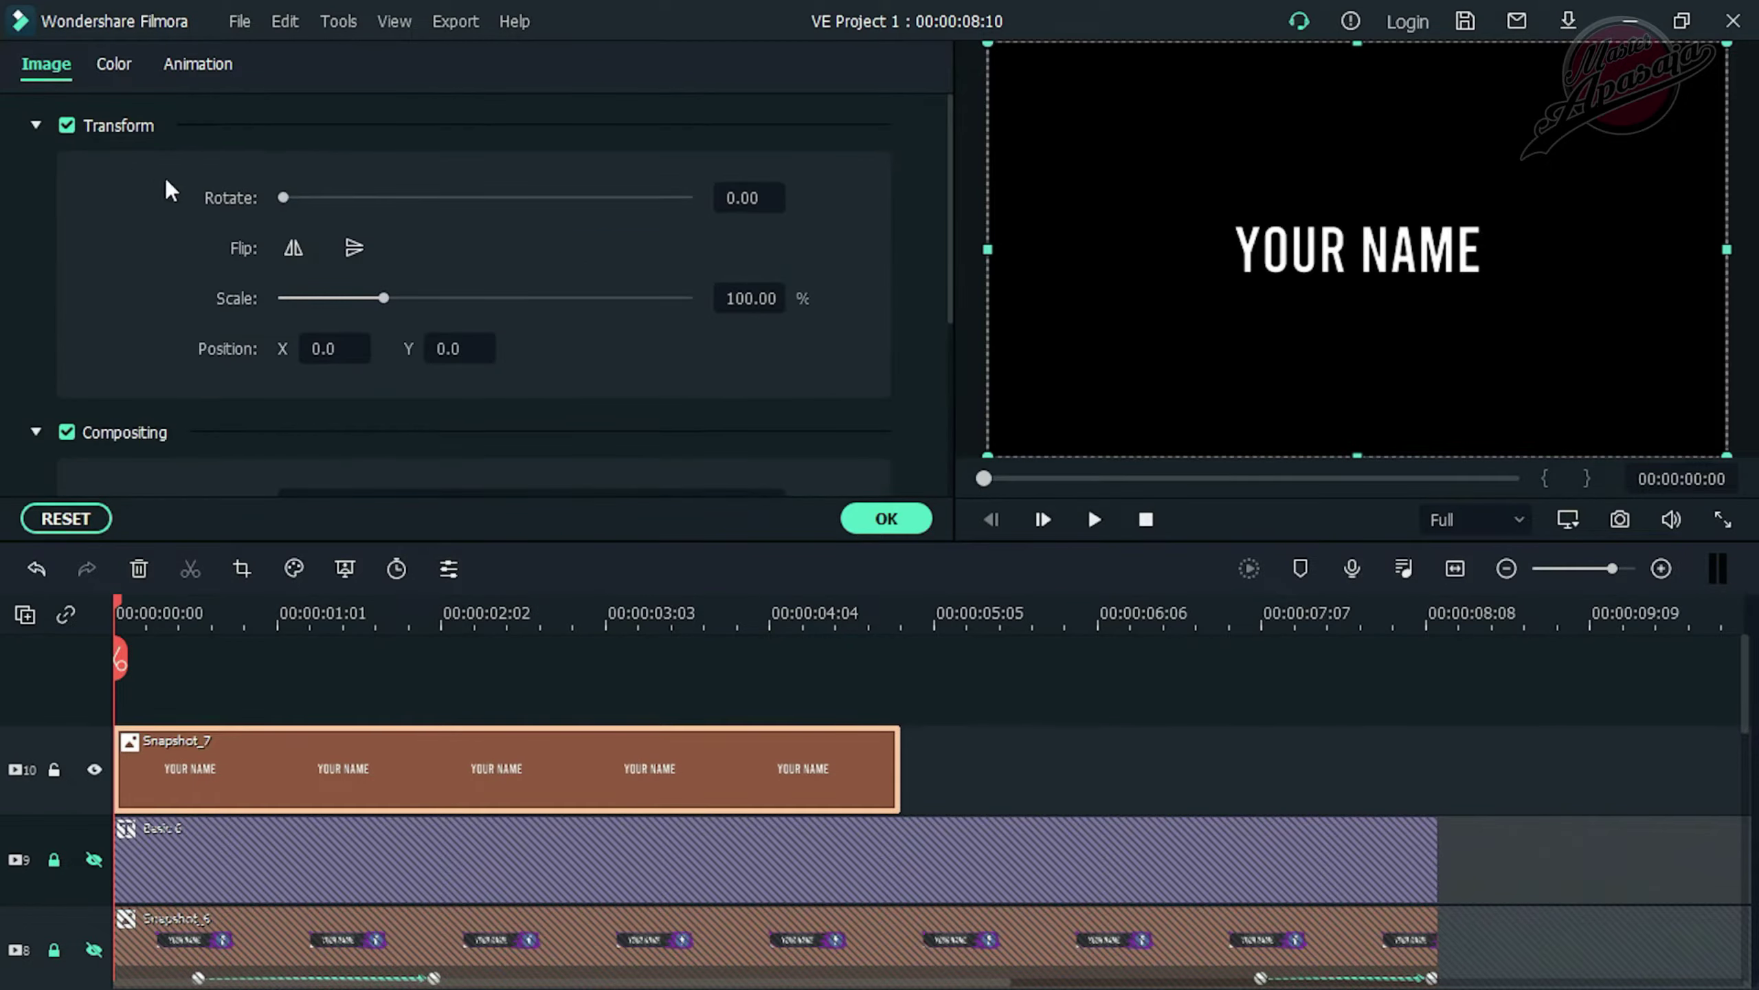
pyautogui.moveTo(384, 298); pyautogui.dragTo(346, 298)
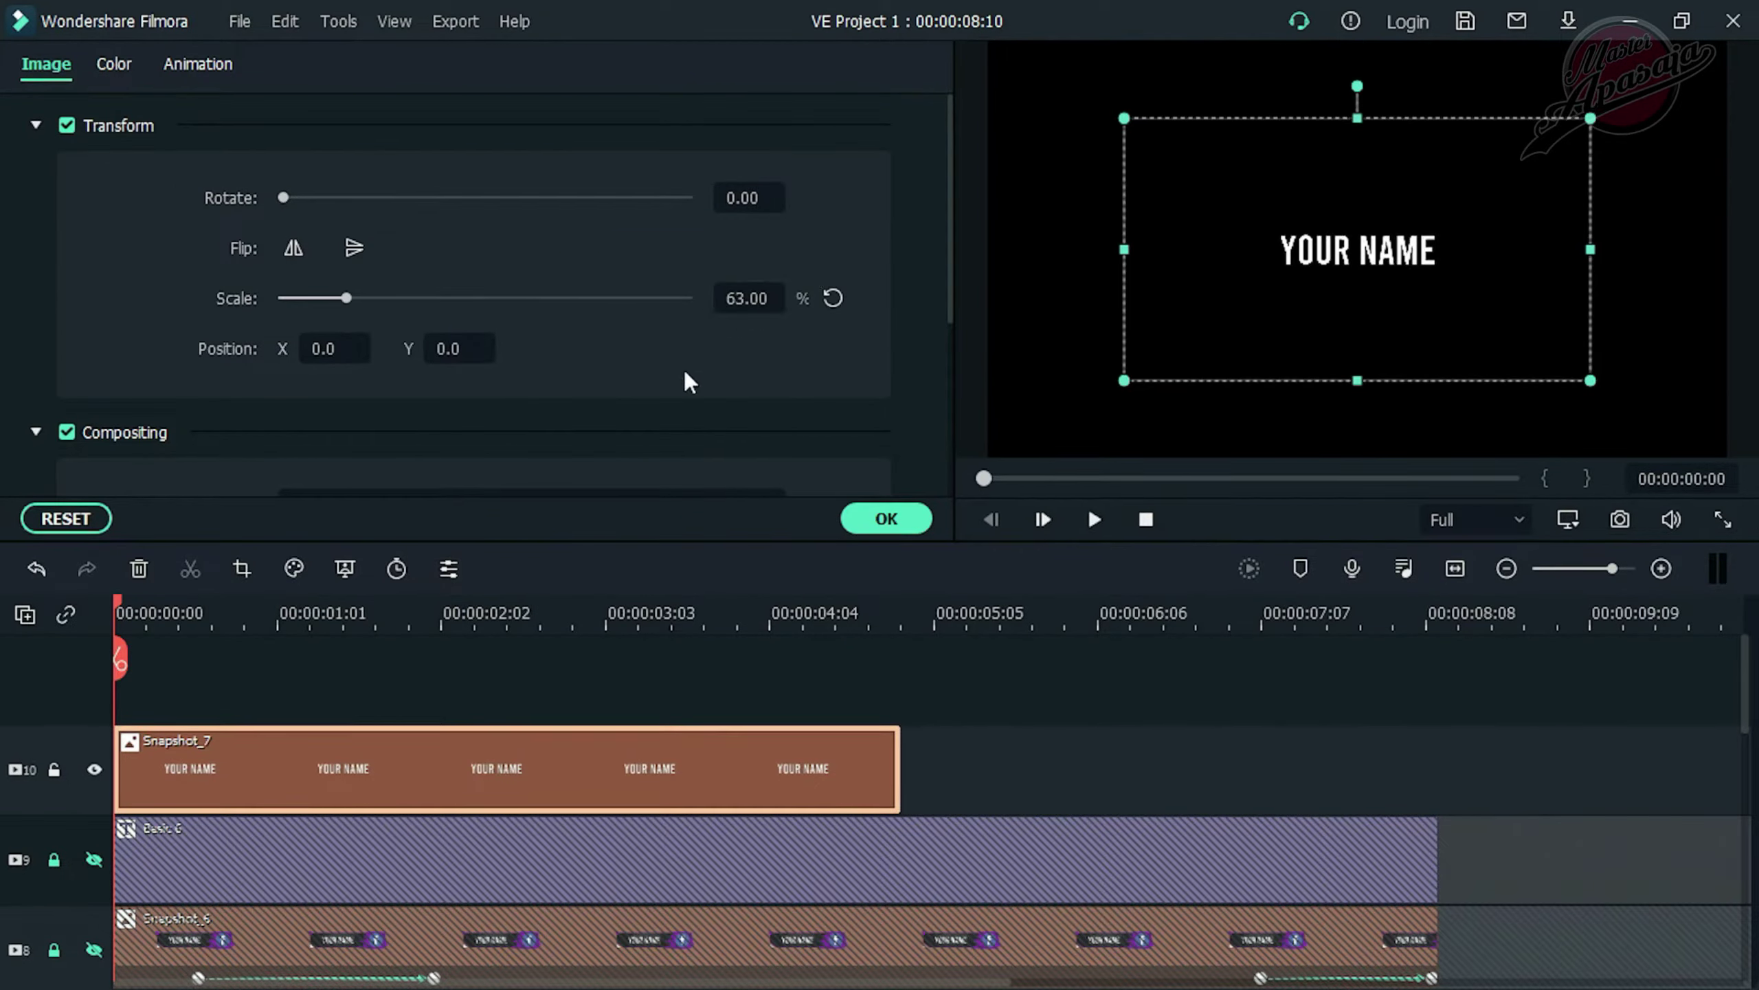
pyautogui.moveTo(950, 230); pyautogui.dragTo(945, 251)
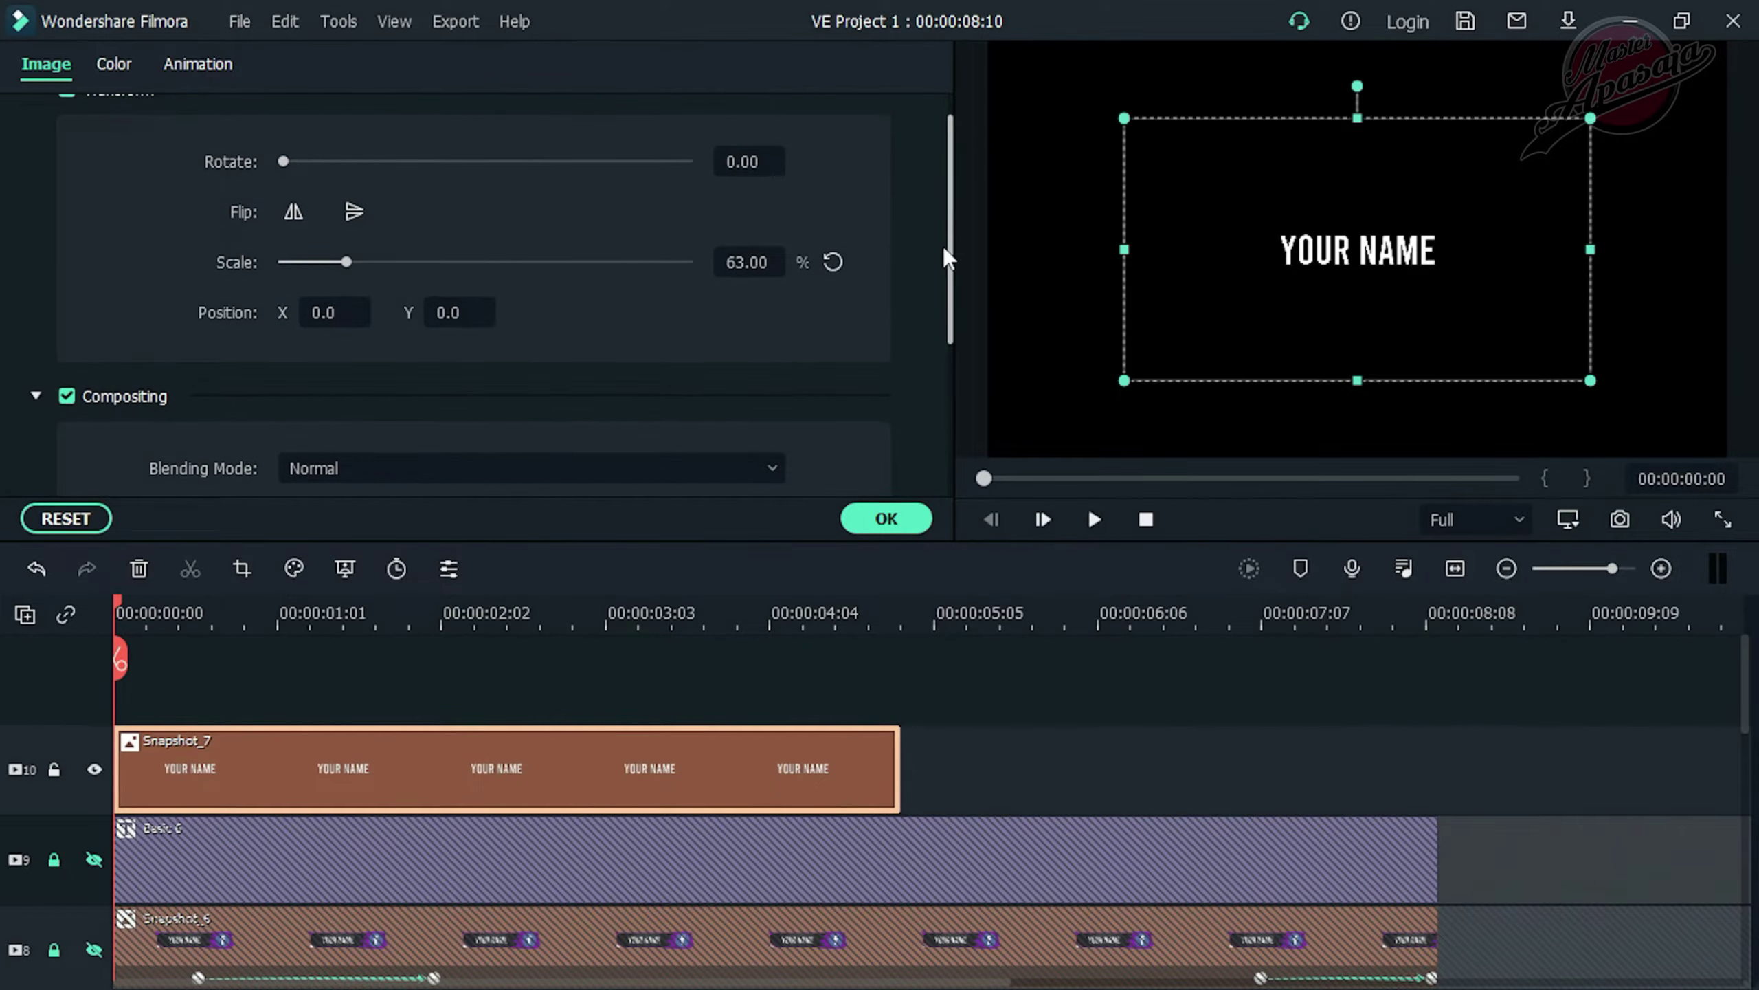
pyautogui.click(886, 519)
# Rotate the YOUR NAME snapshot to 270° and set its scale to 25%
pyautogui.moveTo(1357, 86); pyautogui.dragTo(1067, 275)
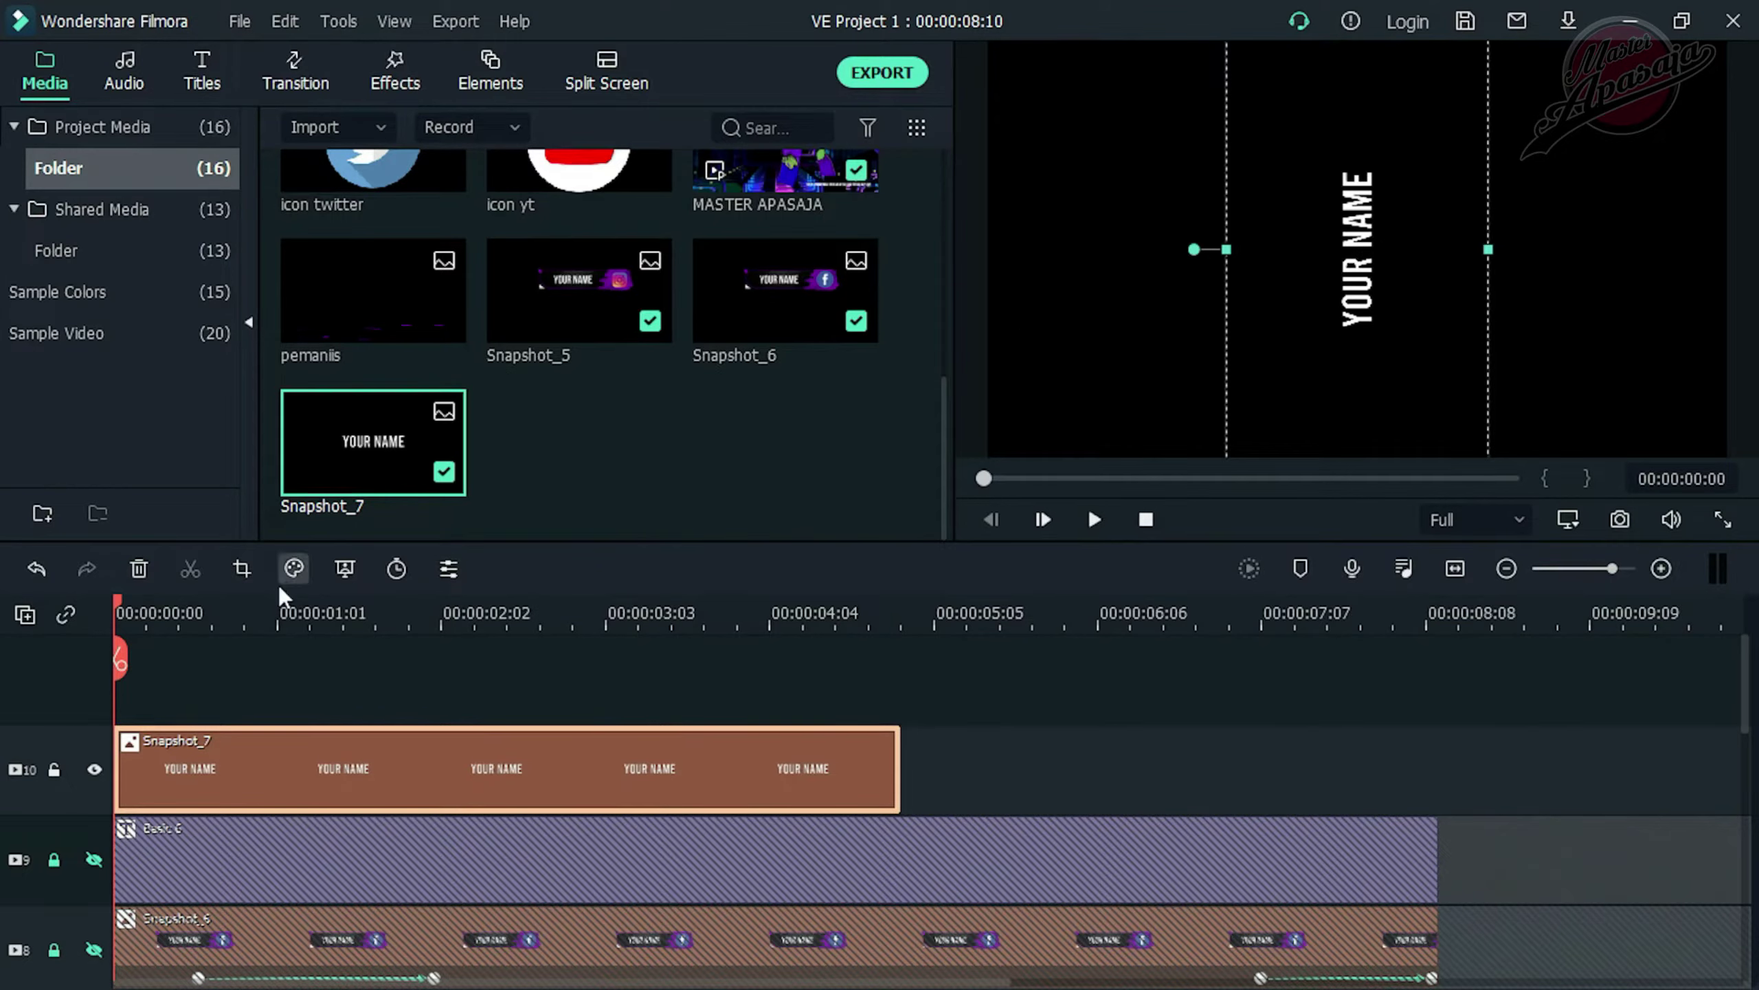
pyautogui.rightClick(326, 765)
pyautogui.click(367, 24)
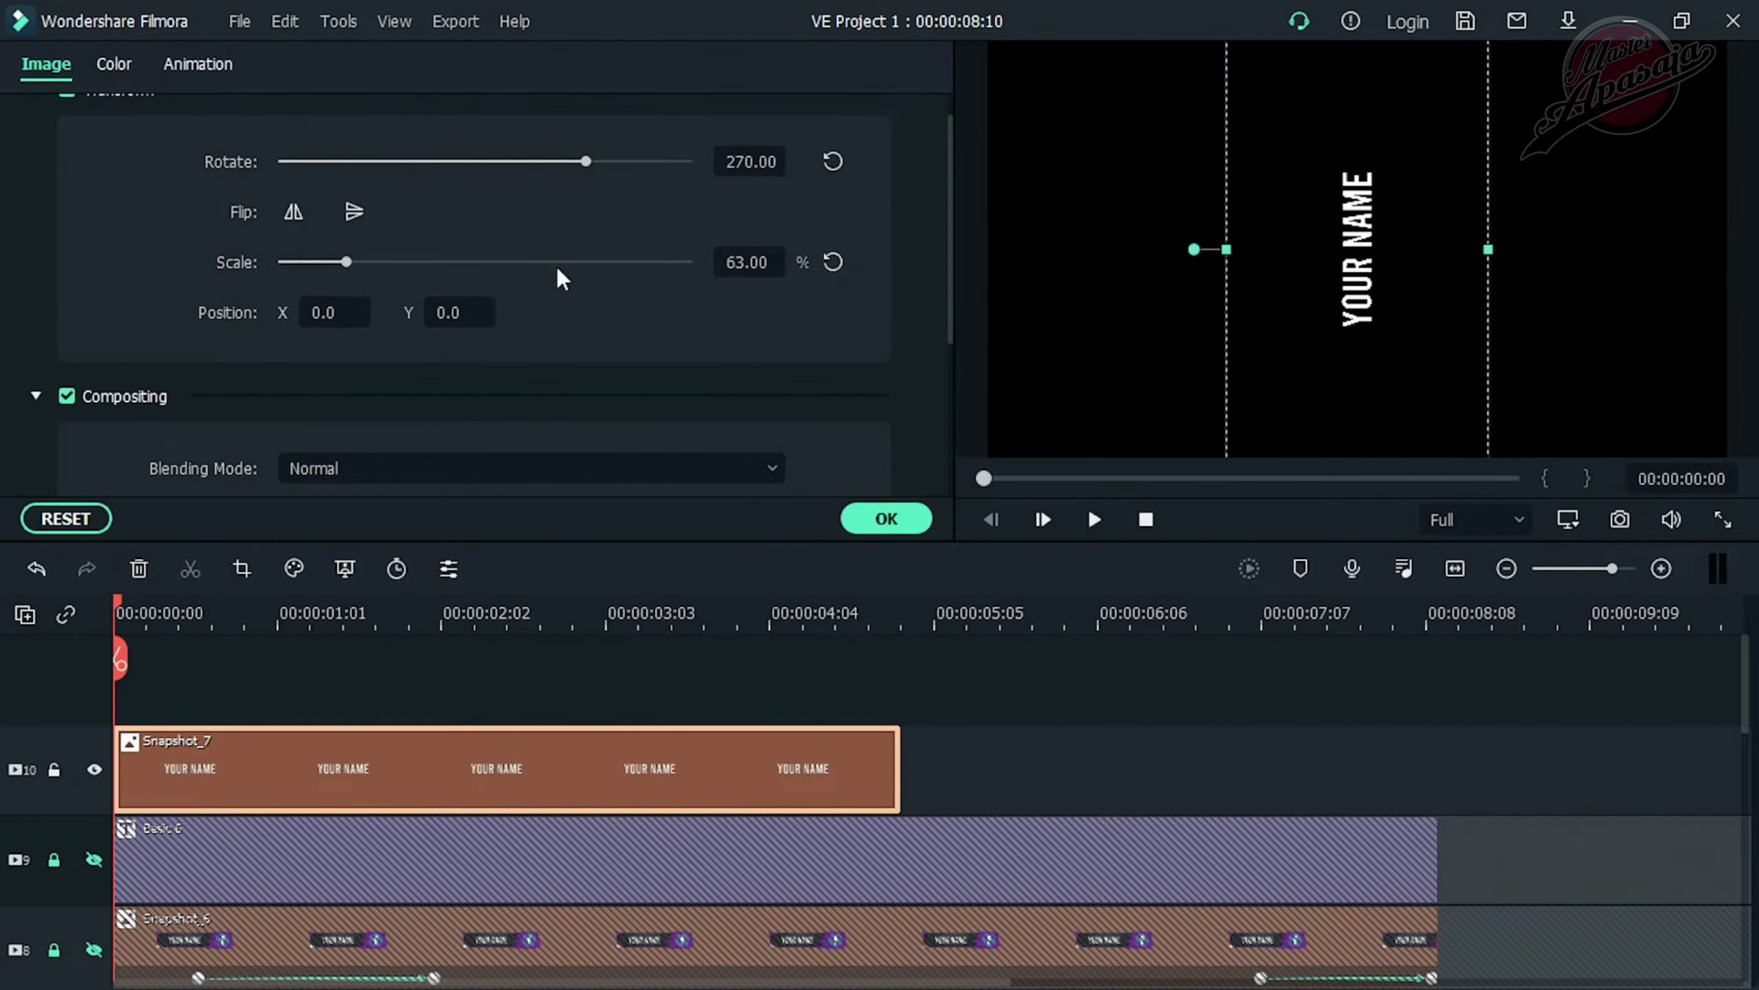
pyautogui.moveTo(750, 262); pyautogui.dragTo(723, 262)
# Make tracks 9 through 1 visible again in the preview
pyautogui.scroll(-2, 420, 707)
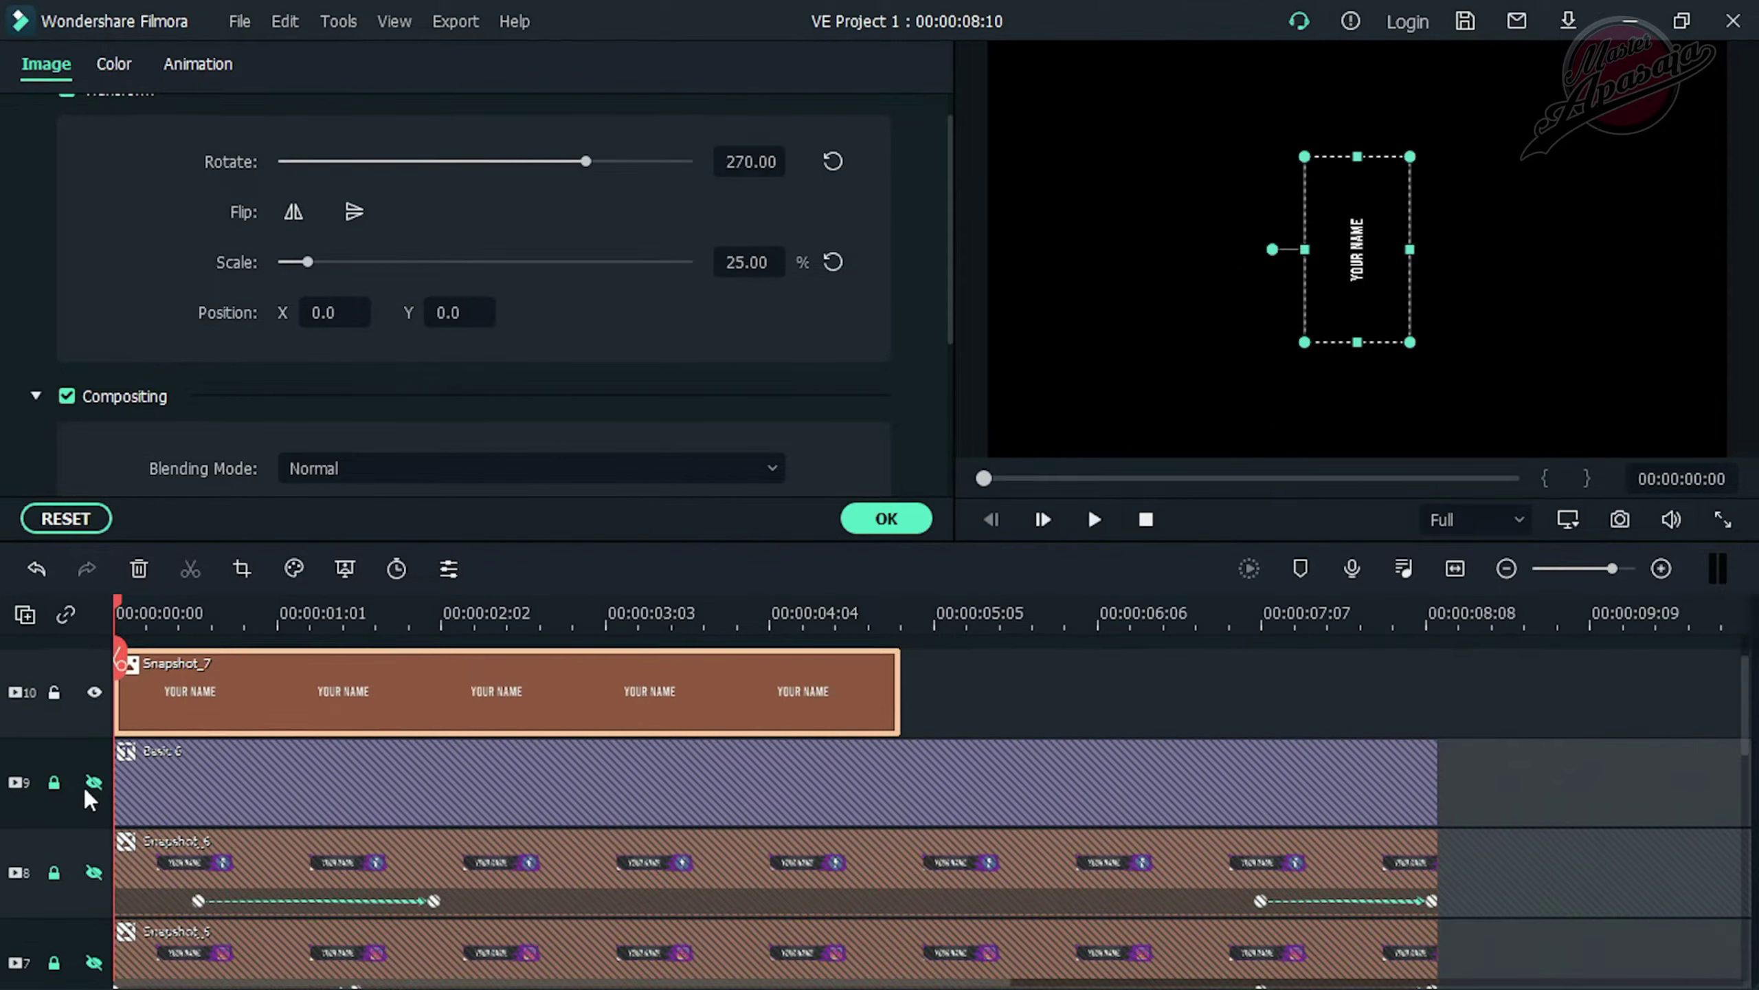
pyautogui.click(97, 813)
pyautogui.click(93, 872)
pyautogui.click(94, 783)
pyautogui.scroll(-3, 102, 819)
pyautogui.click(95, 847)
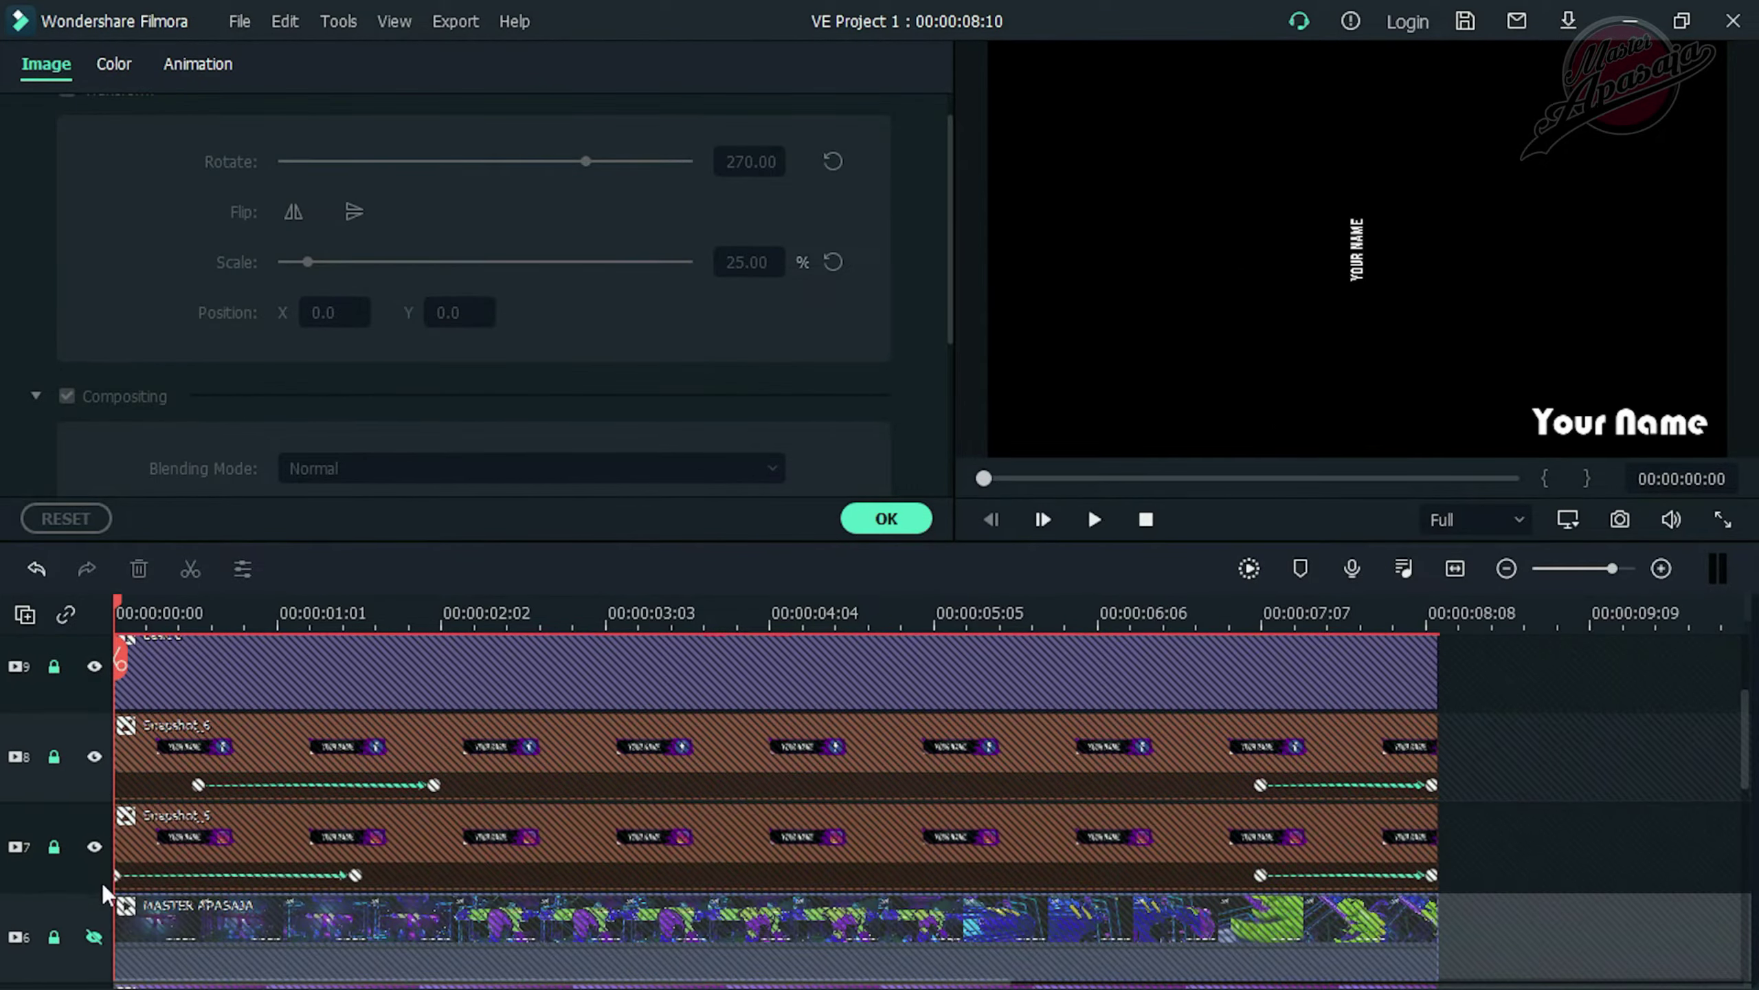
pyautogui.click(94, 936)
pyautogui.scroll(-3, 132, 831)
pyautogui.click(94, 797)
pyautogui.click(94, 888)
pyautogui.scroll(-3, 115, 835)
pyautogui.click(94, 782)
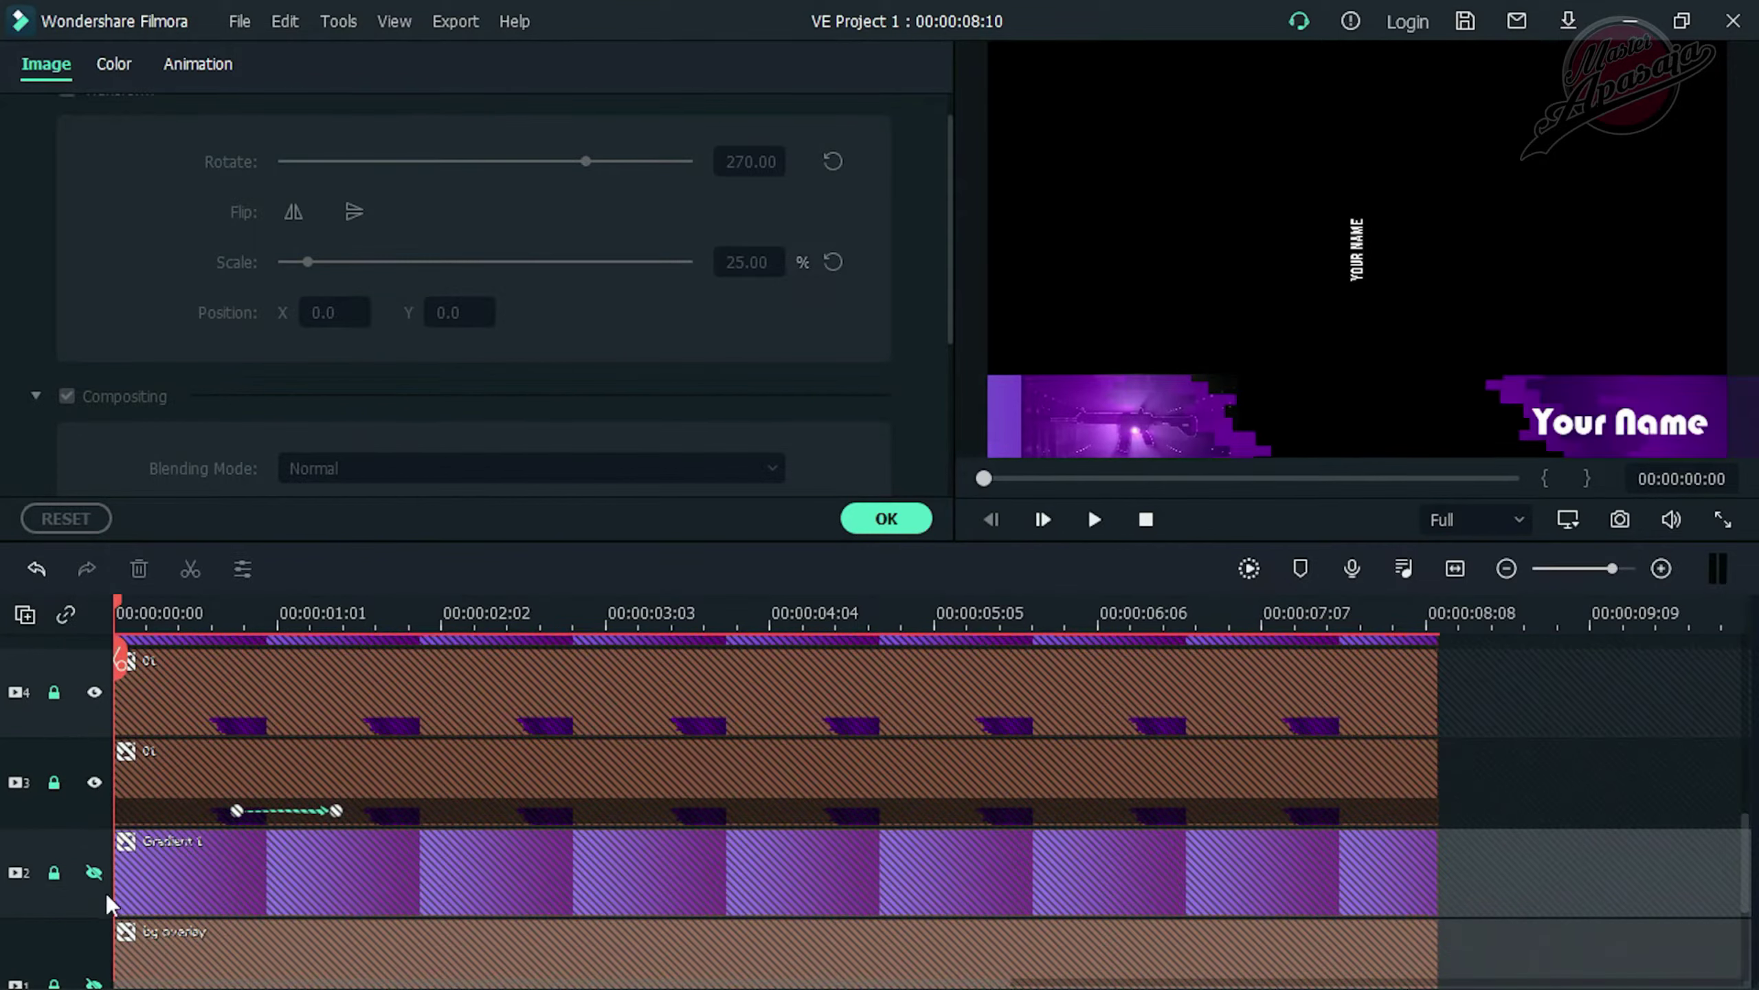
pyautogui.click(94, 872)
pyautogui.scroll(-3, 113, 874)
pyautogui.click(94, 755)
pyautogui.scroll(6, 734, 743)
pyautogui.scroll(2, 735, 743)
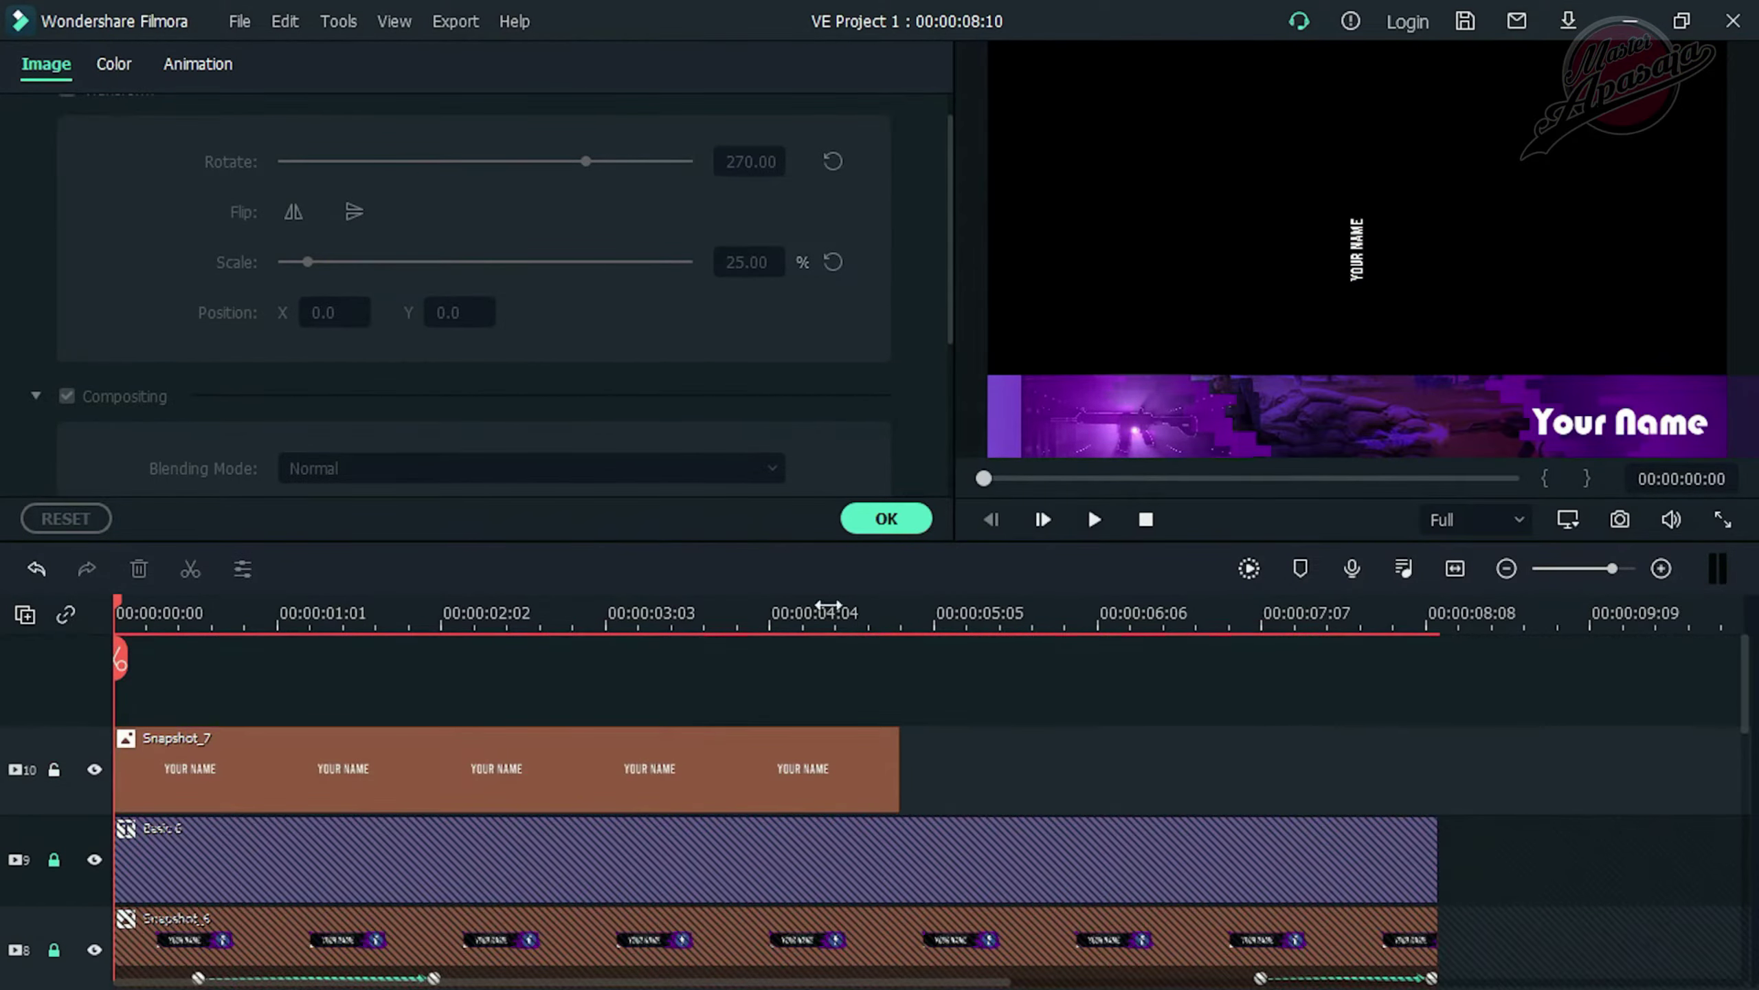
# Scale the vertical YOUR NAME snapshot to 32% and position it just above the light purple strip at about X -274, Y -58.1
pyautogui.click(497, 763)
pyautogui.moveTo(1385, 270); pyautogui.dragTo(1030, 357)
pyautogui.moveTo(742, 251); pyautogui.dragTo(772, 252)
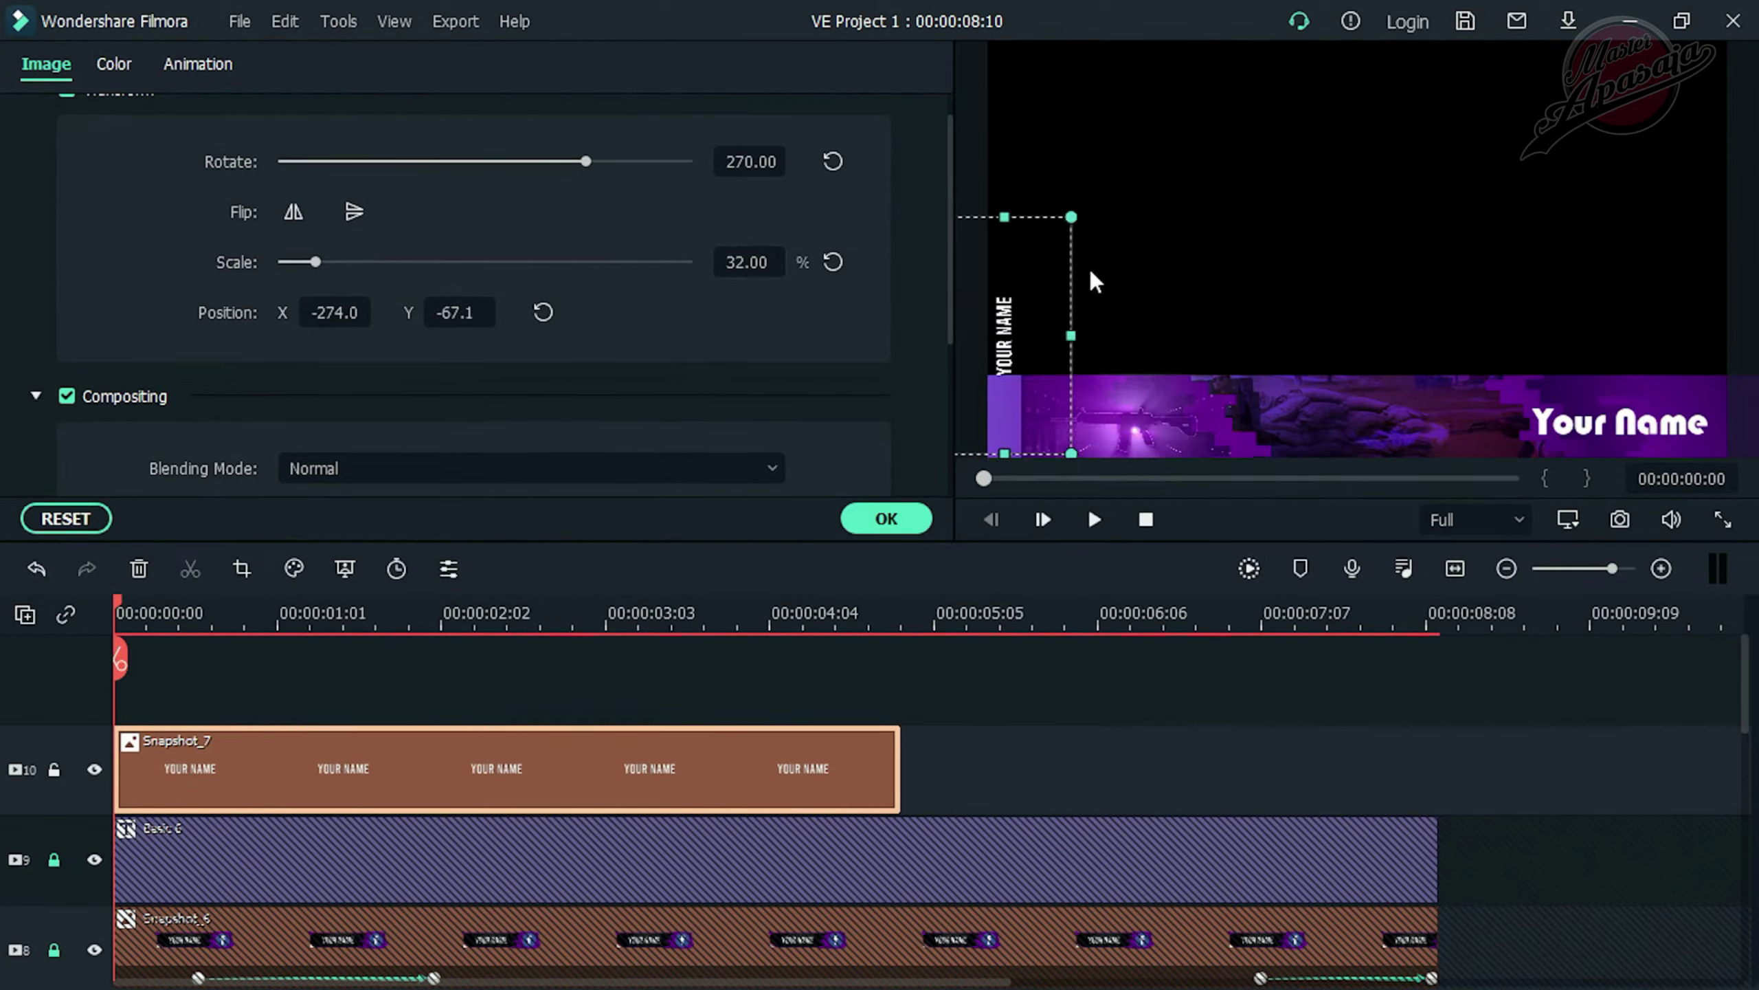
pyautogui.moveTo(1039, 321)
pyautogui.mouseDown()
pyautogui.moveTo(1038, 421)
pyautogui.moveTo(1038, 303)
pyautogui.mouseUp()
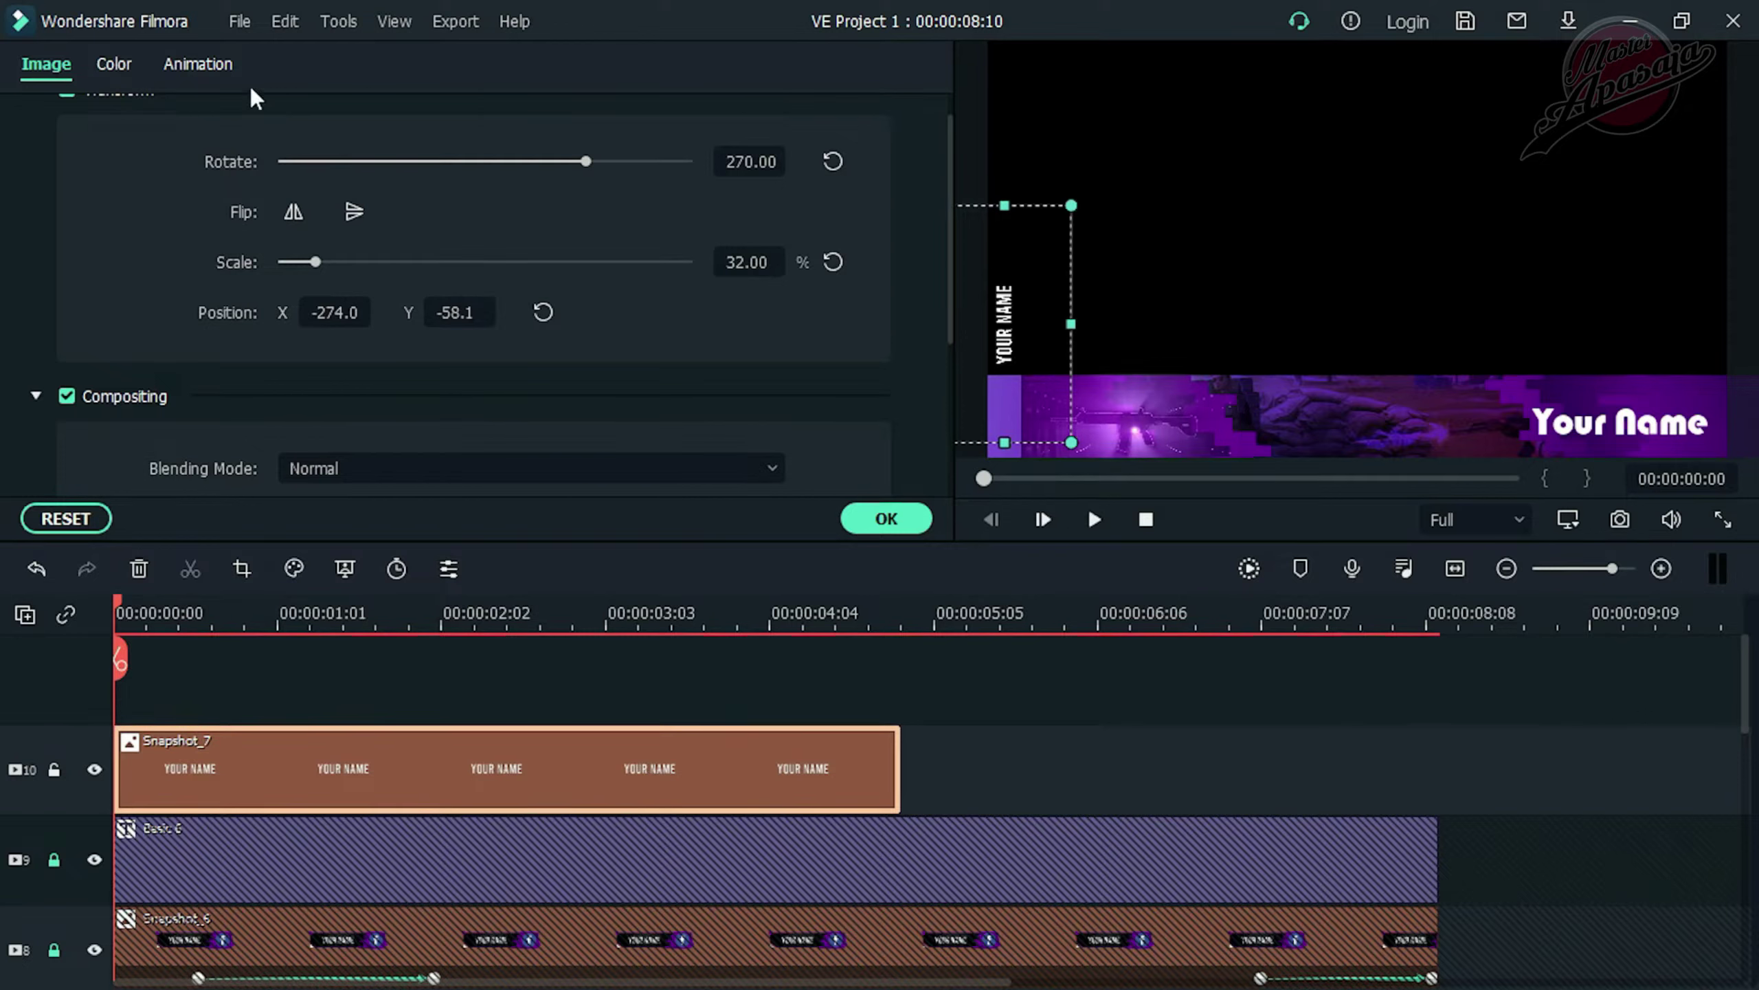
# Add an animation keyframe at the start of Snapshot_7 and a second at 00:00:01:04 with position Y -125
pyautogui.click(209, 66)
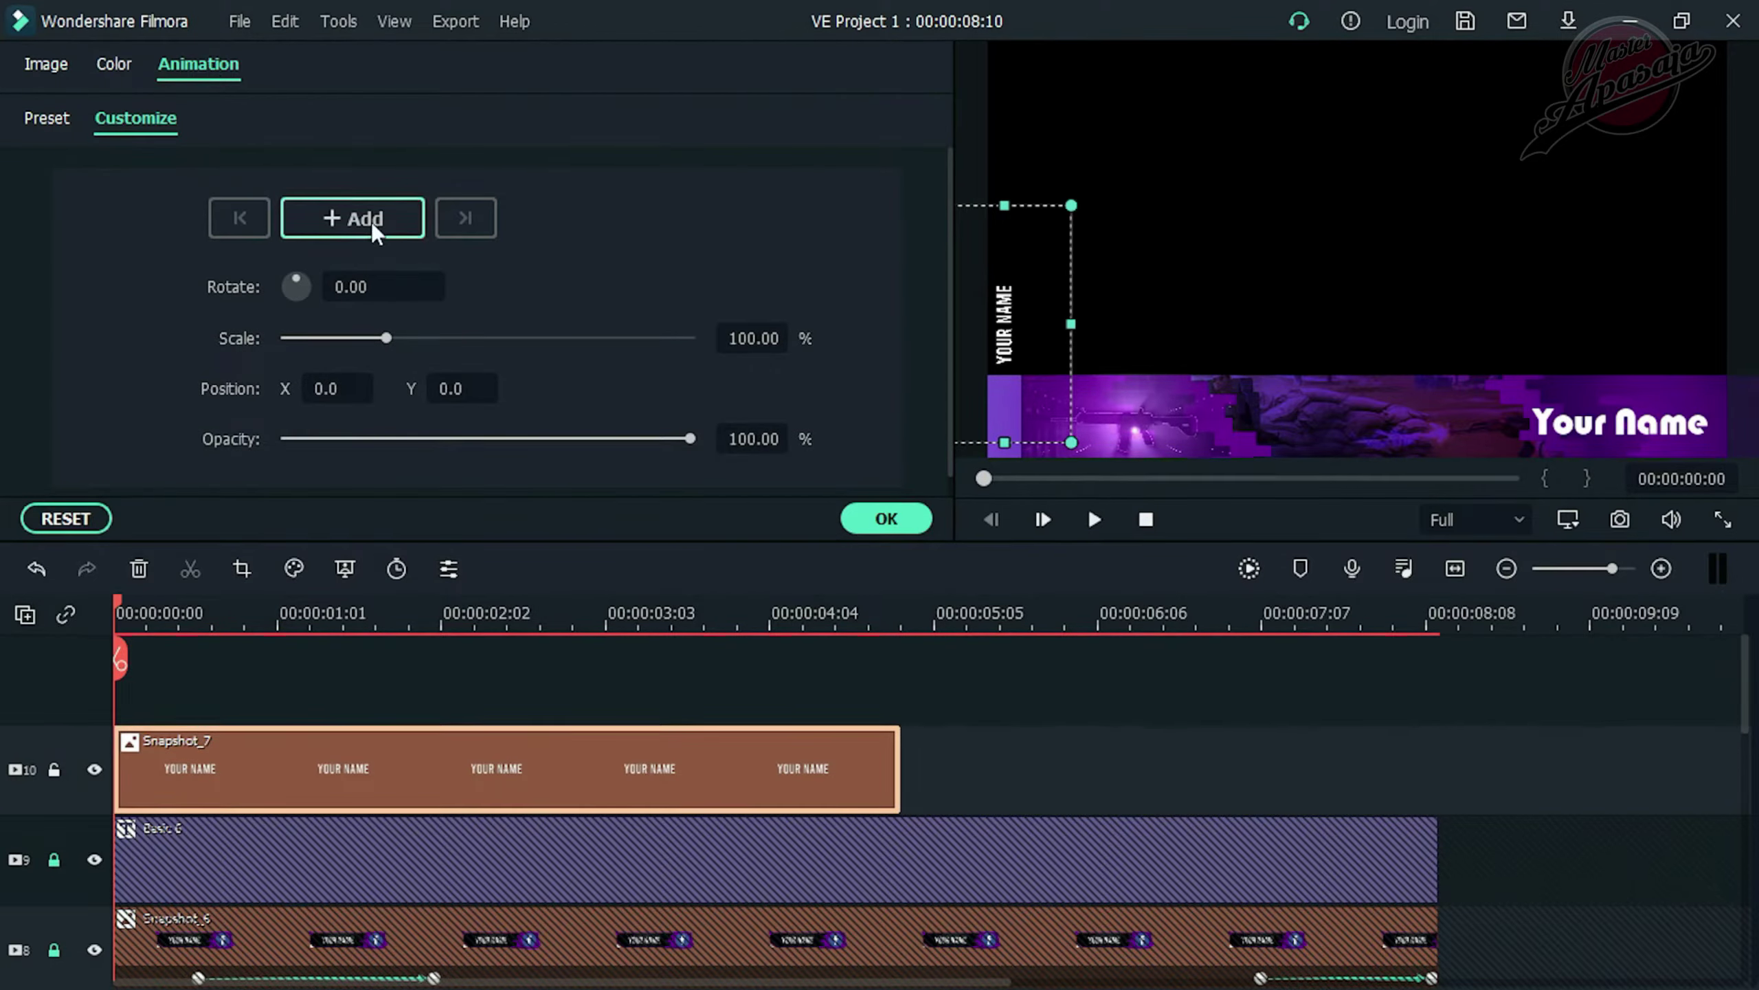
pyautogui.click(371, 220)
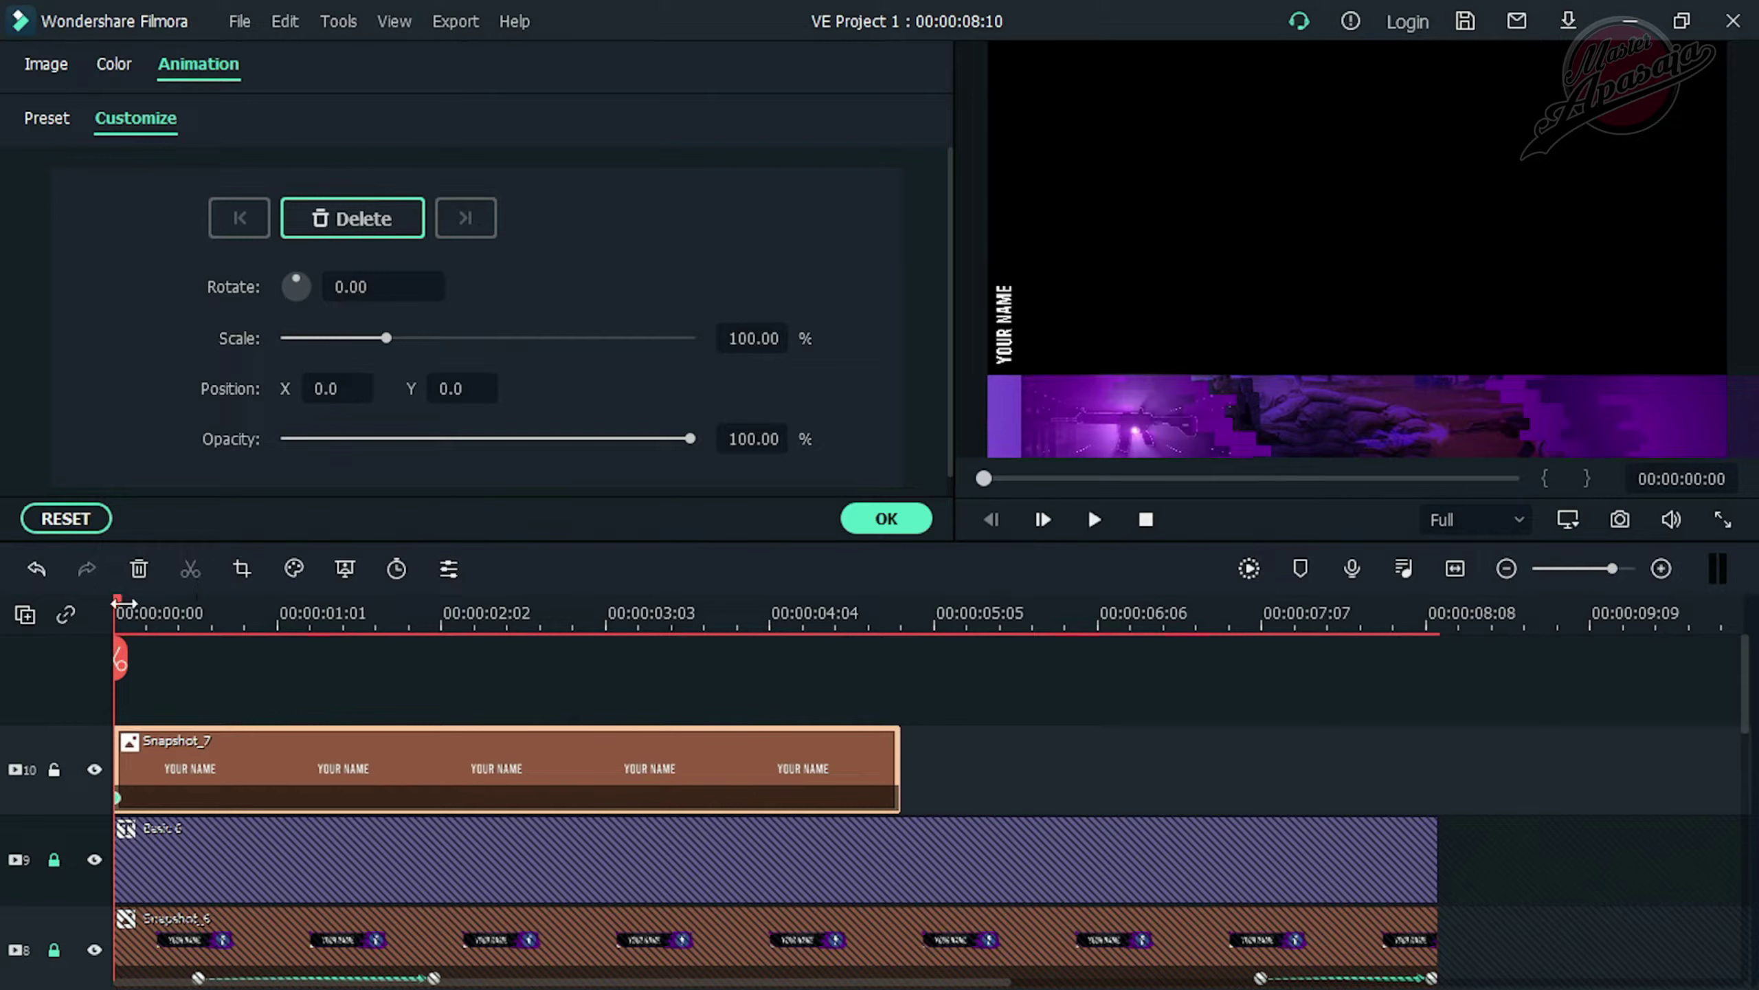
pyautogui.moveTo(123, 603); pyautogui.dragTo(300, 616)
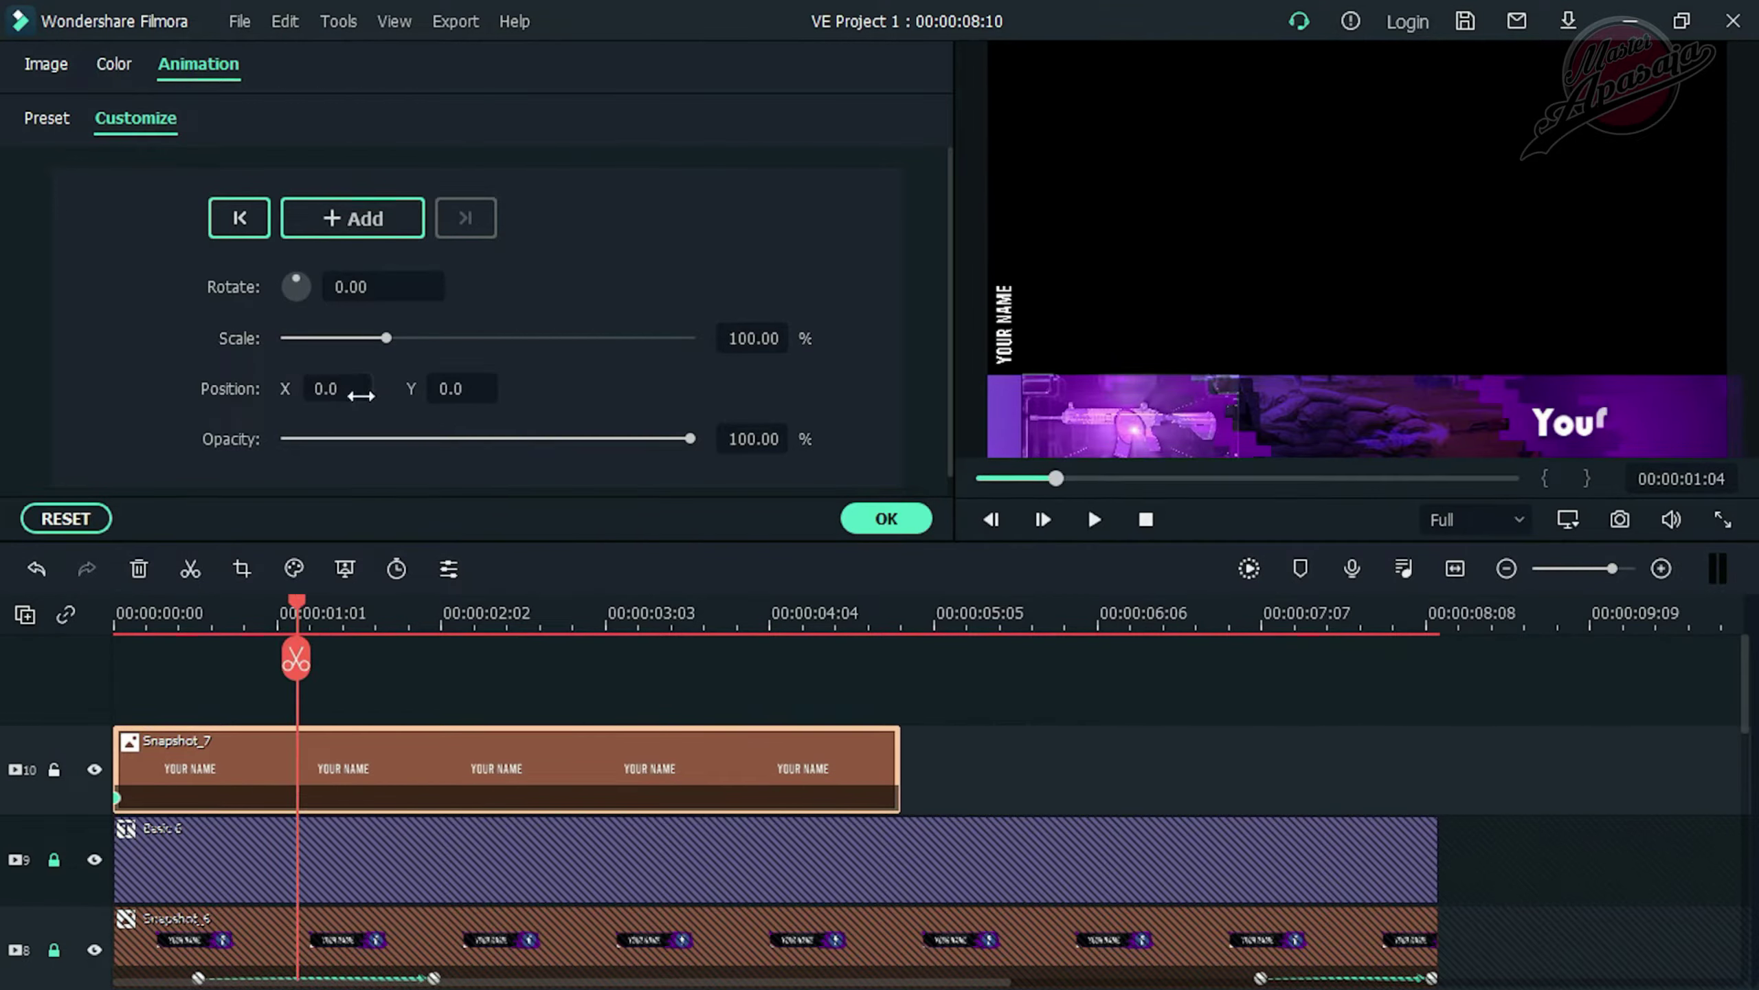
pyautogui.moveTo(464, 391); pyautogui.dragTo(411, 390)
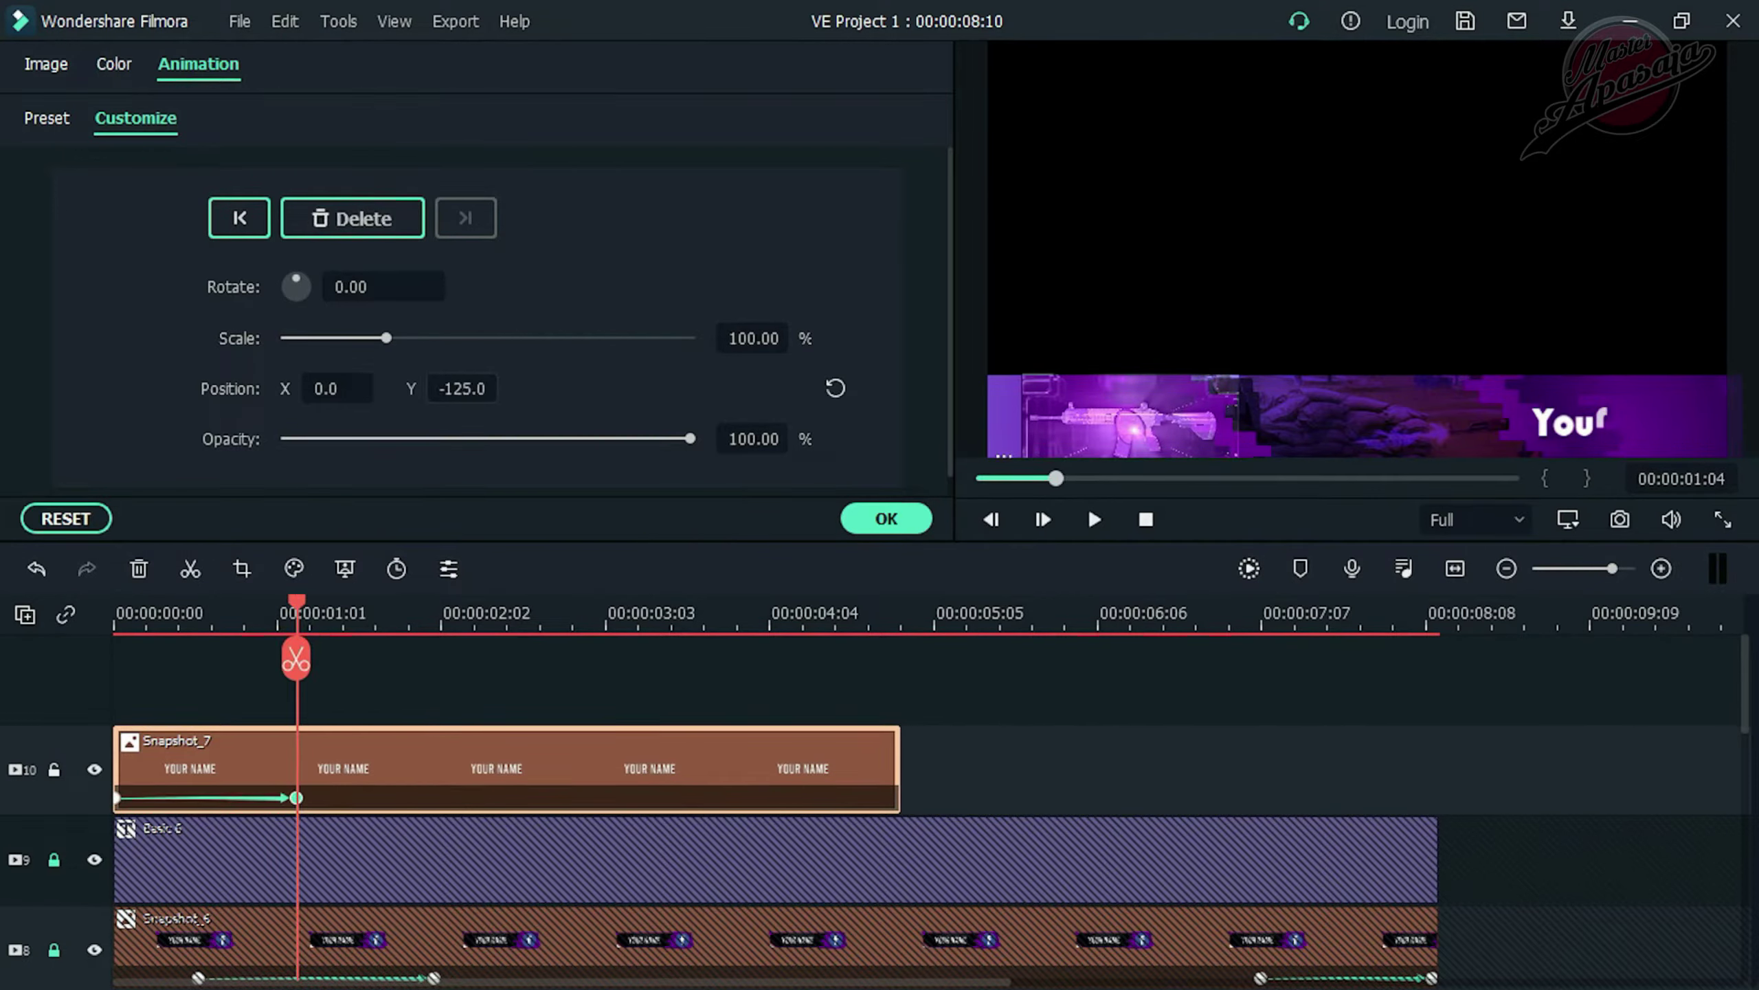
# Preview the name's slide, then move its end keyframe to 00:00:01:10 and set that keyframe's Y position to -140
pyautogui.click(116, 607)
pyautogui.press('space')
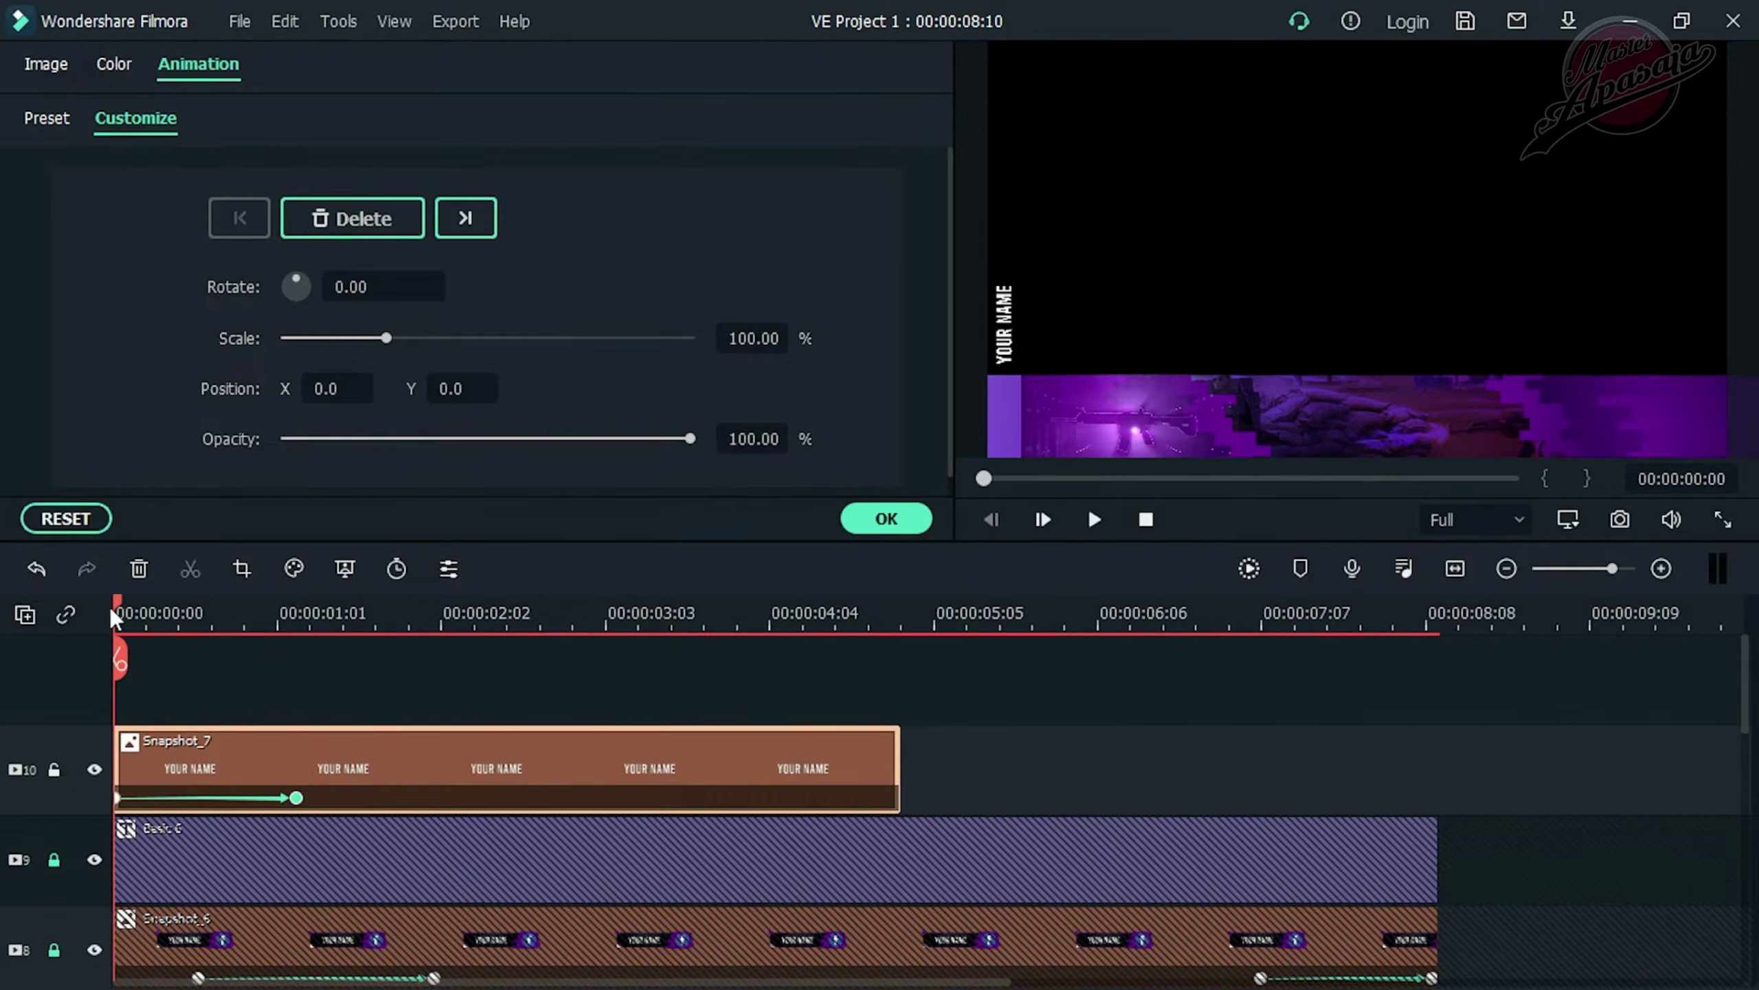
pyautogui.press('space')
pyautogui.moveTo(342, 602); pyautogui.dragTo(257, 610)
pyautogui.moveTo(297, 798); pyautogui.dragTo(328, 798)
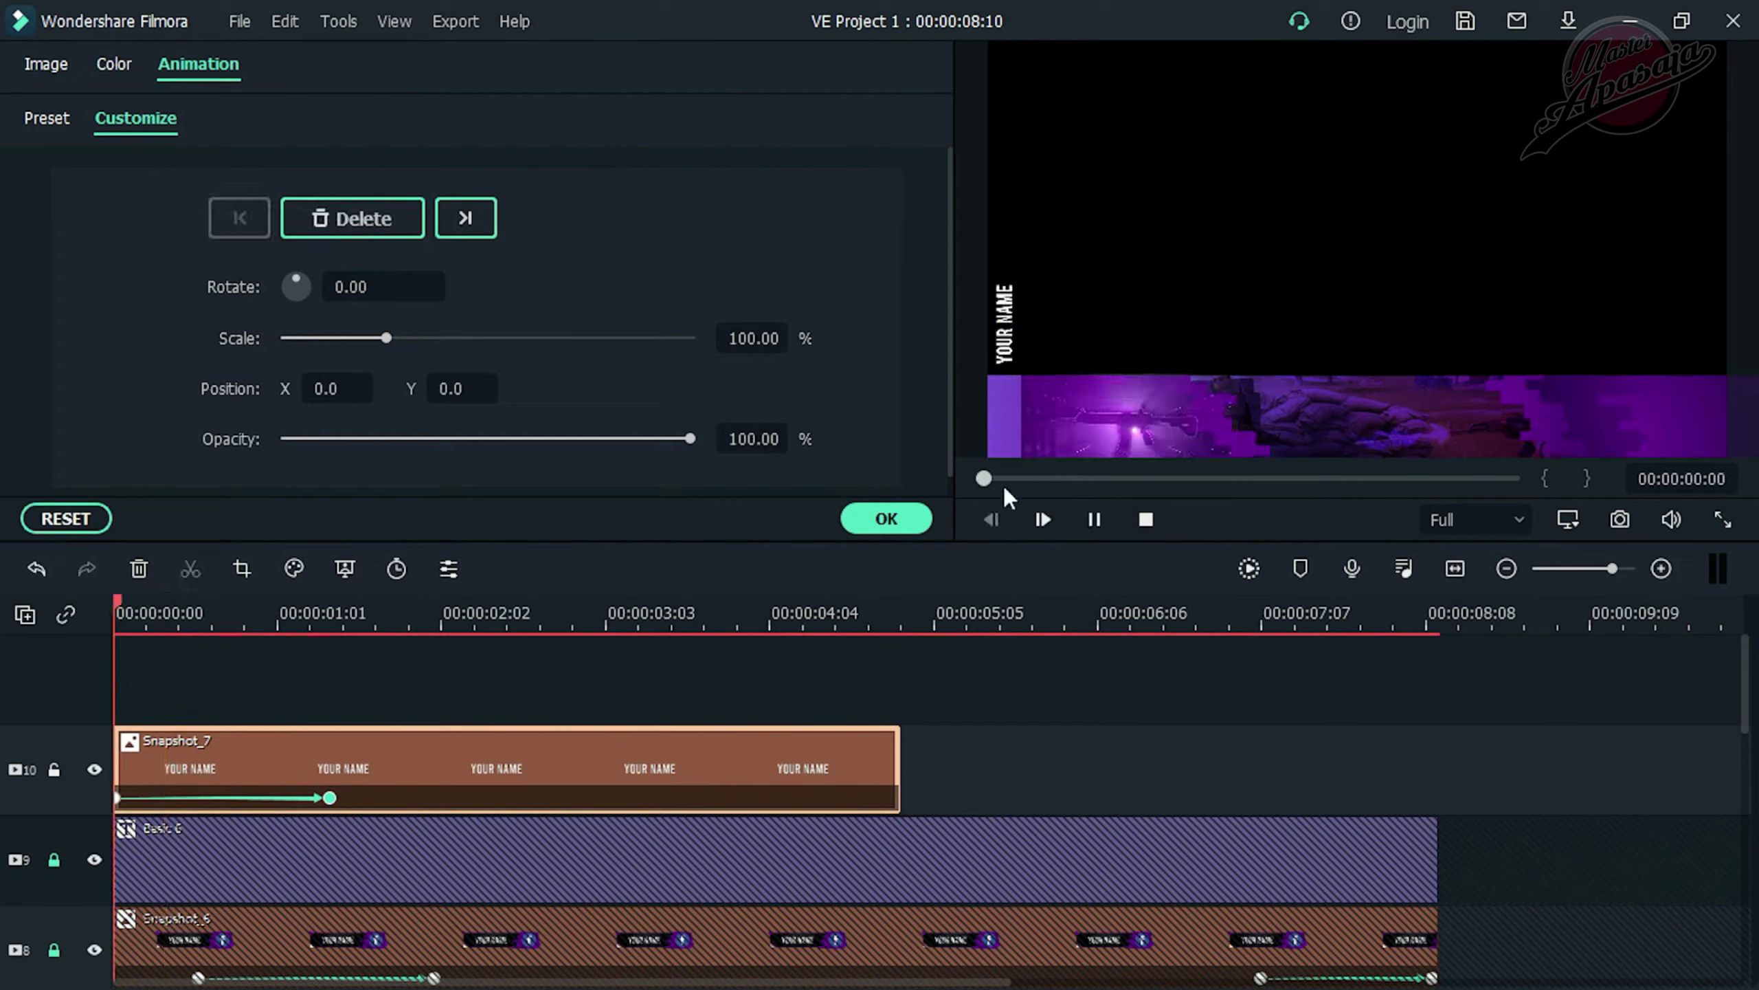
pyautogui.moveTo(338, 801); pyautogui.dragTo(347, 800)
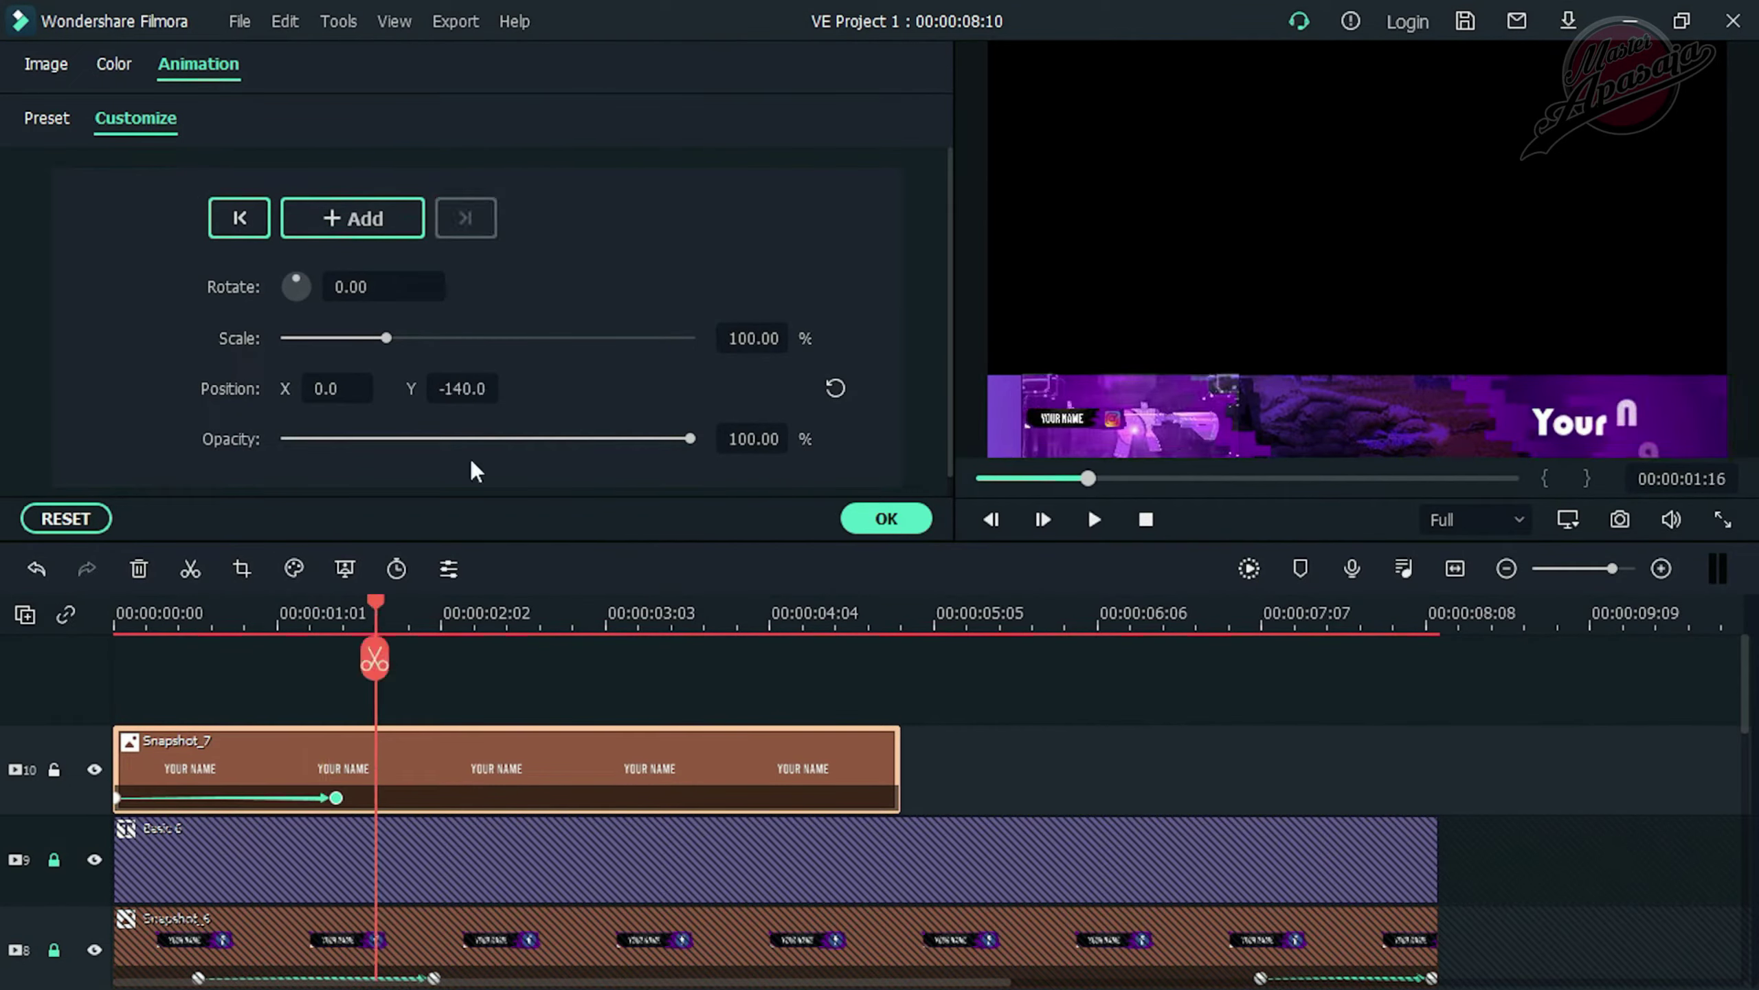
pyautogui.click(339, 800)
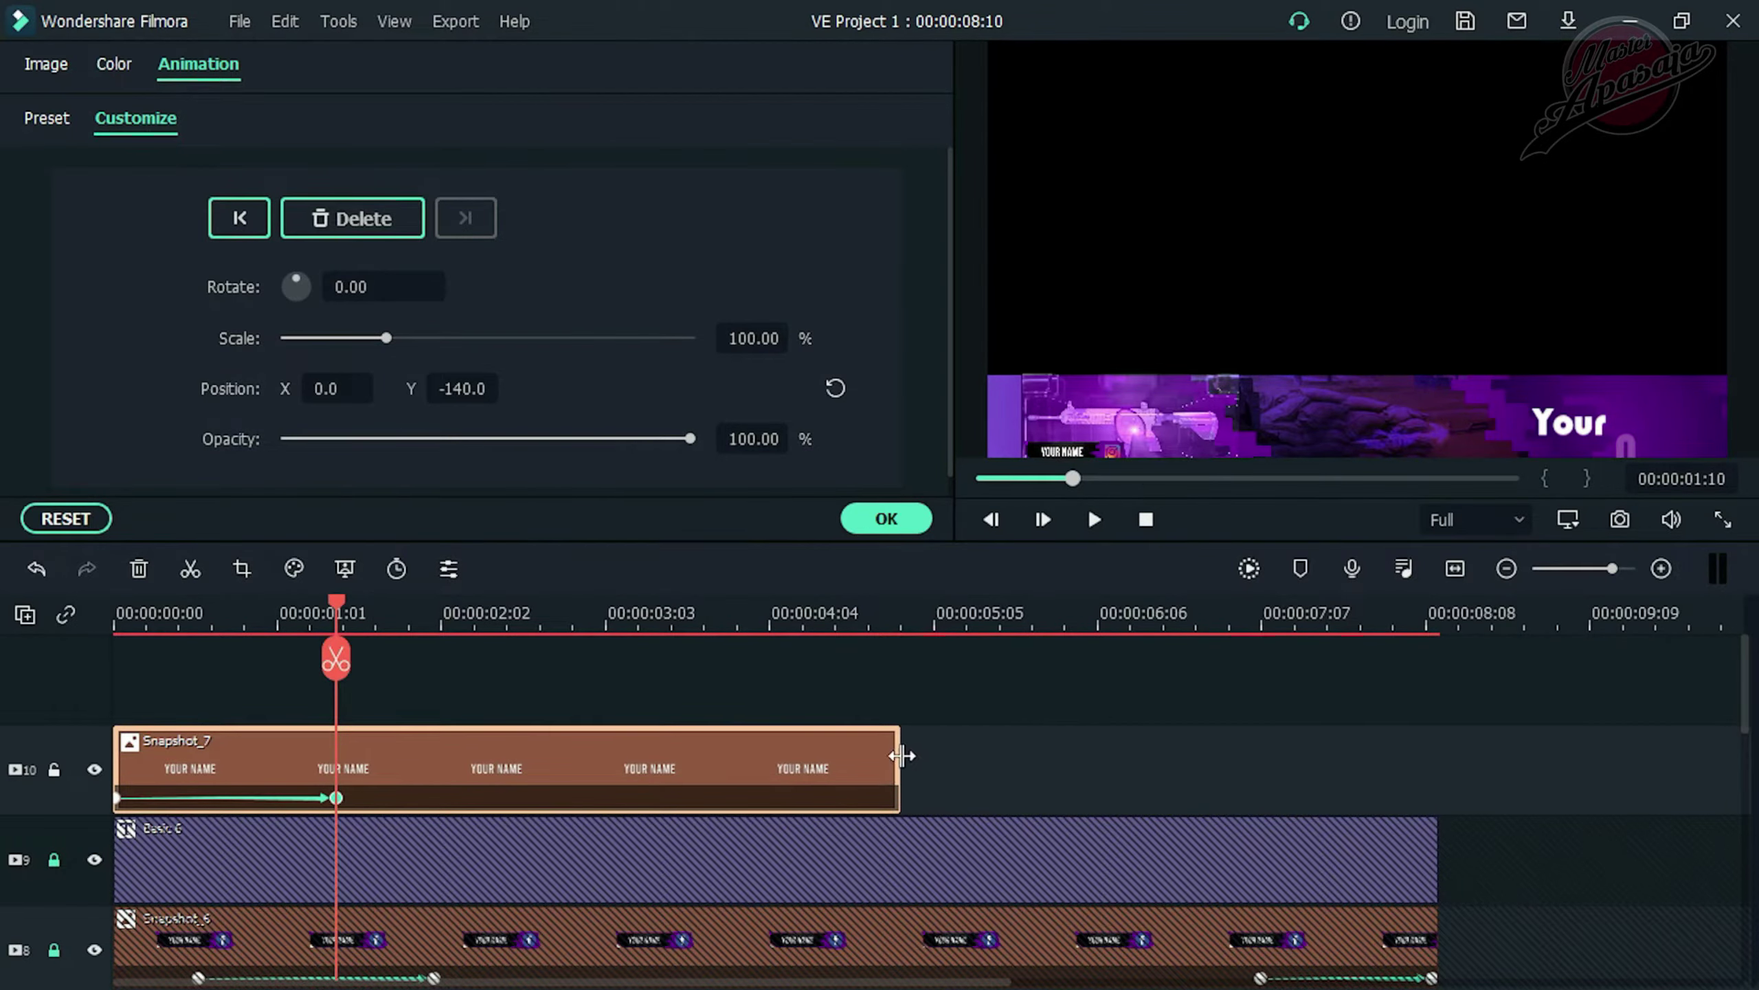
# Trim the end of the Snapshot_7 clip to its second keyframe at 00:00:01:10
pyautogui.moveTo(901, 756); pyautogui.dragTo(339, 762)
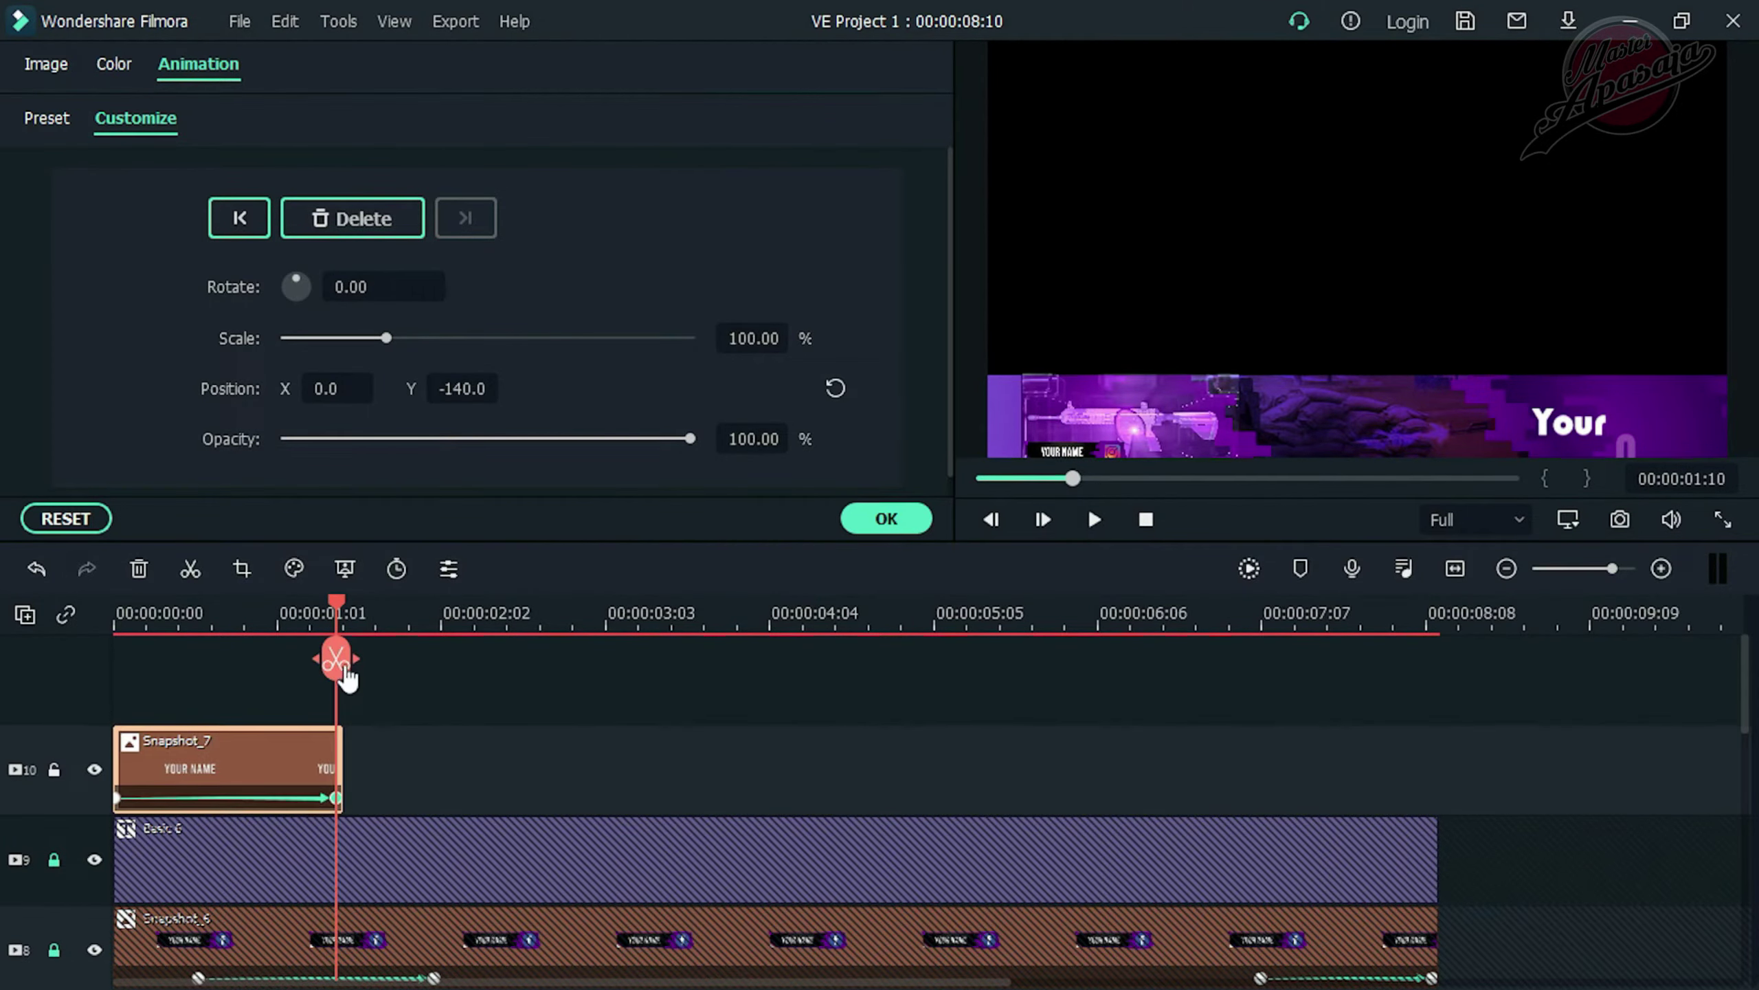
pyautogui.rightClick(270, 748)
pyautogui.click(365, 119)
pyautogui.moveTo(403, 628); pyautogui.dragTo(903, 643)
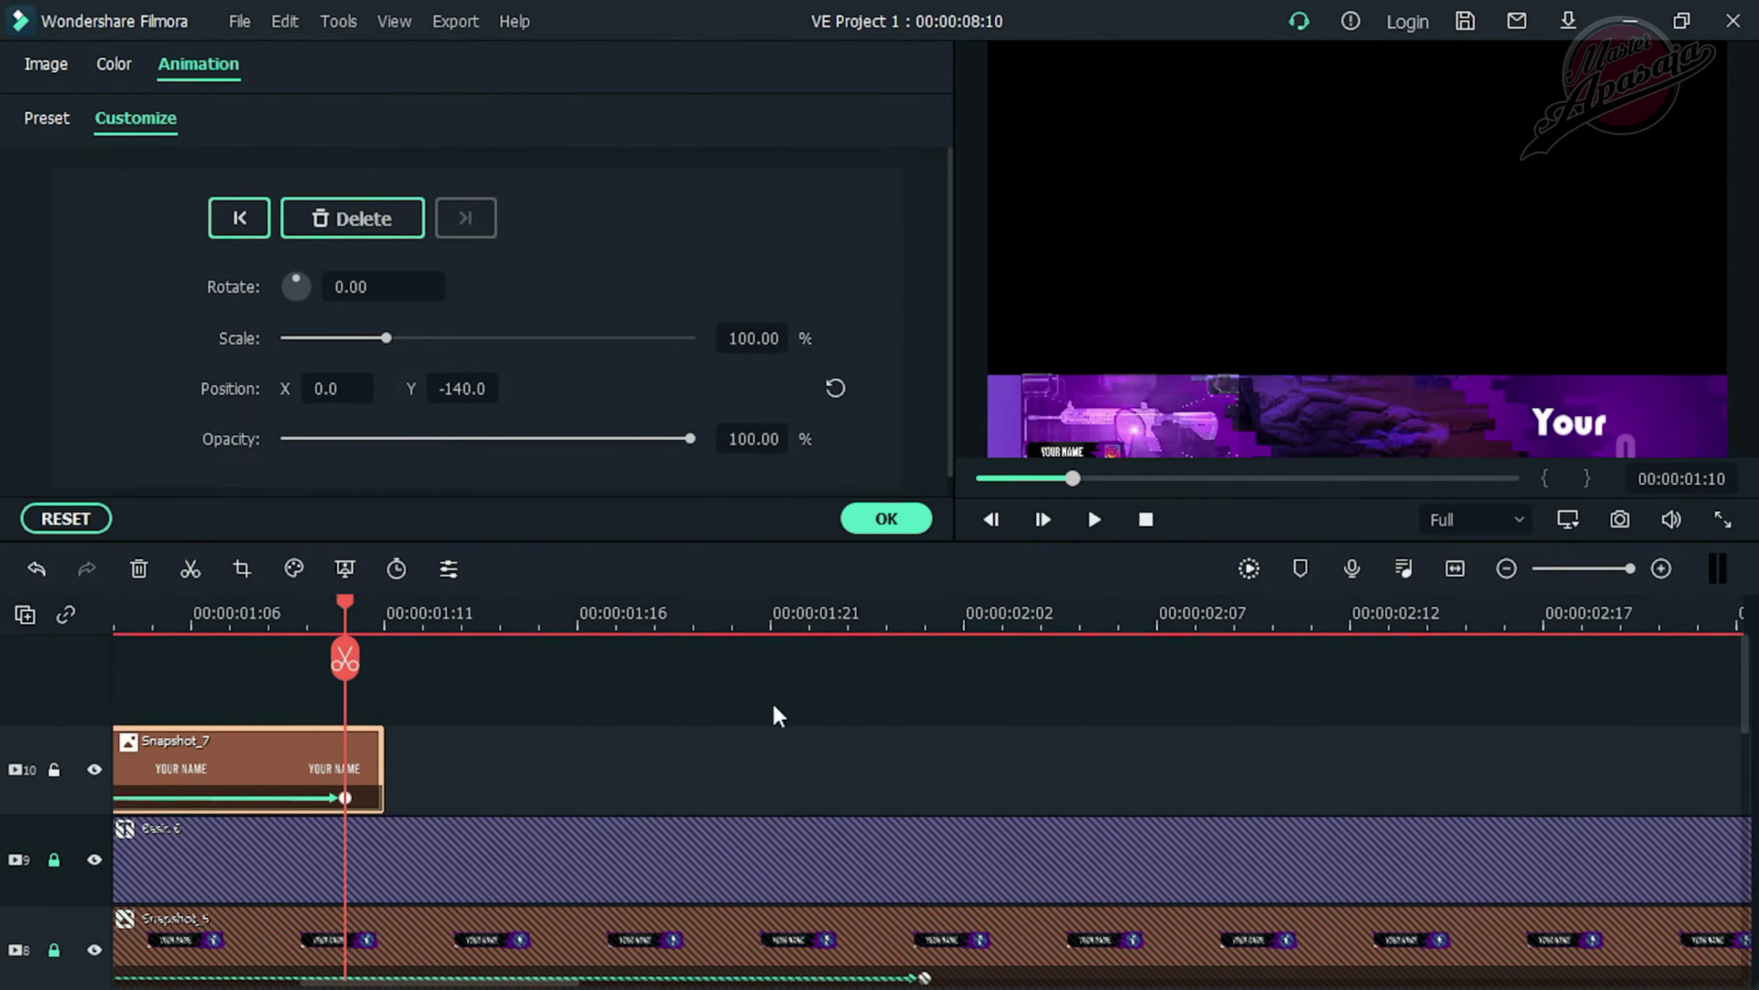
pyautogui.moveTo(379, 780); pyautogui.dragTo(363, 778)
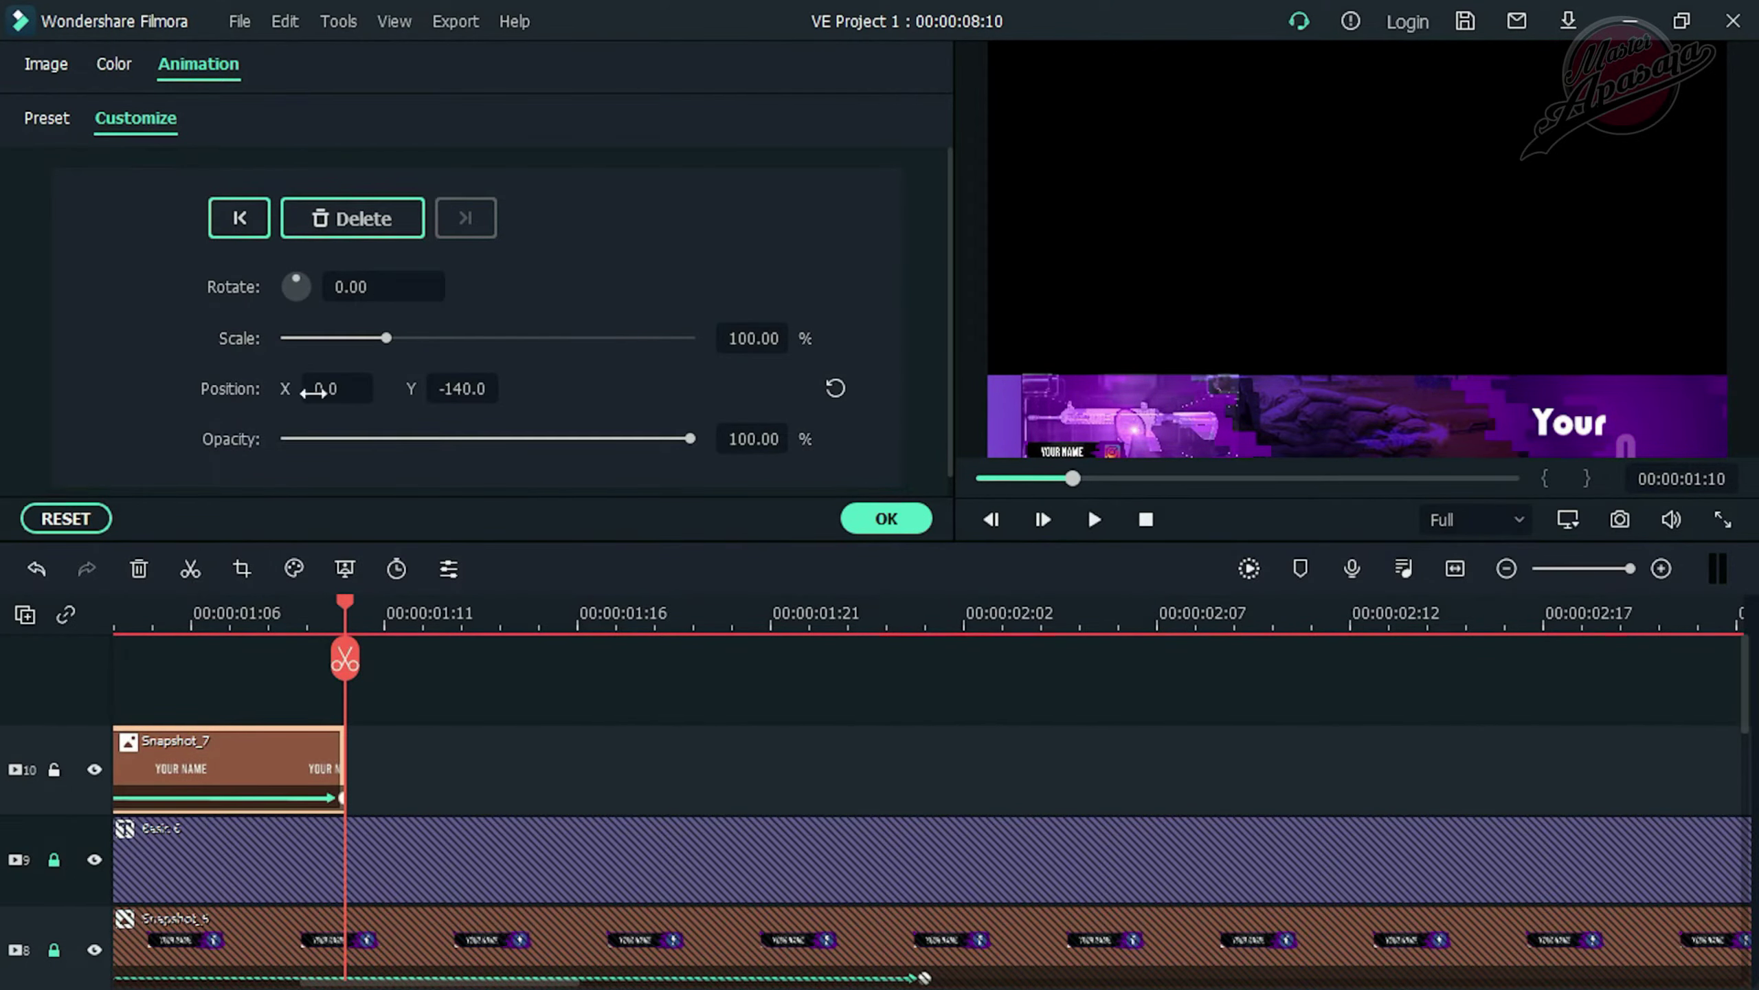
# Copy the trimmed Snapshot_7 clip, paste five copies end to end on track 10, and trim the last one to end at 00:00:08:10
pyautogui.rightClick(242, 745)
pyautogui.click(579, 111)
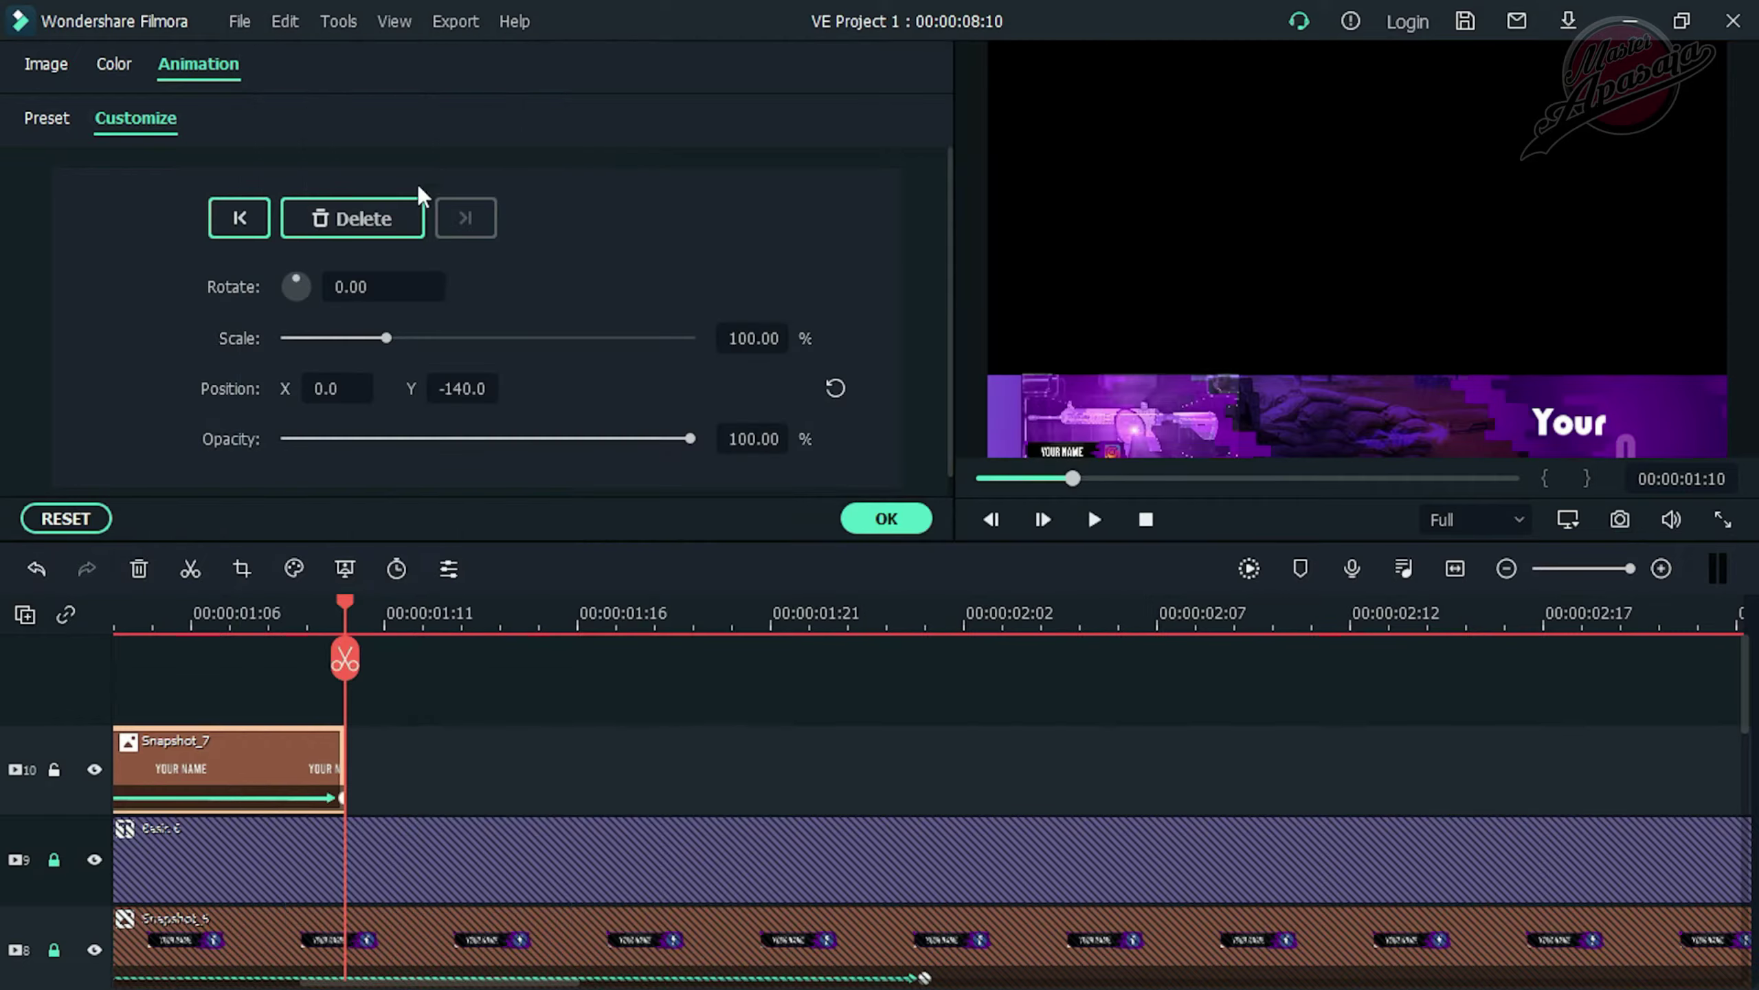
pyautogui.rightClick(255, 750)
pyautogui.click(637, 143)
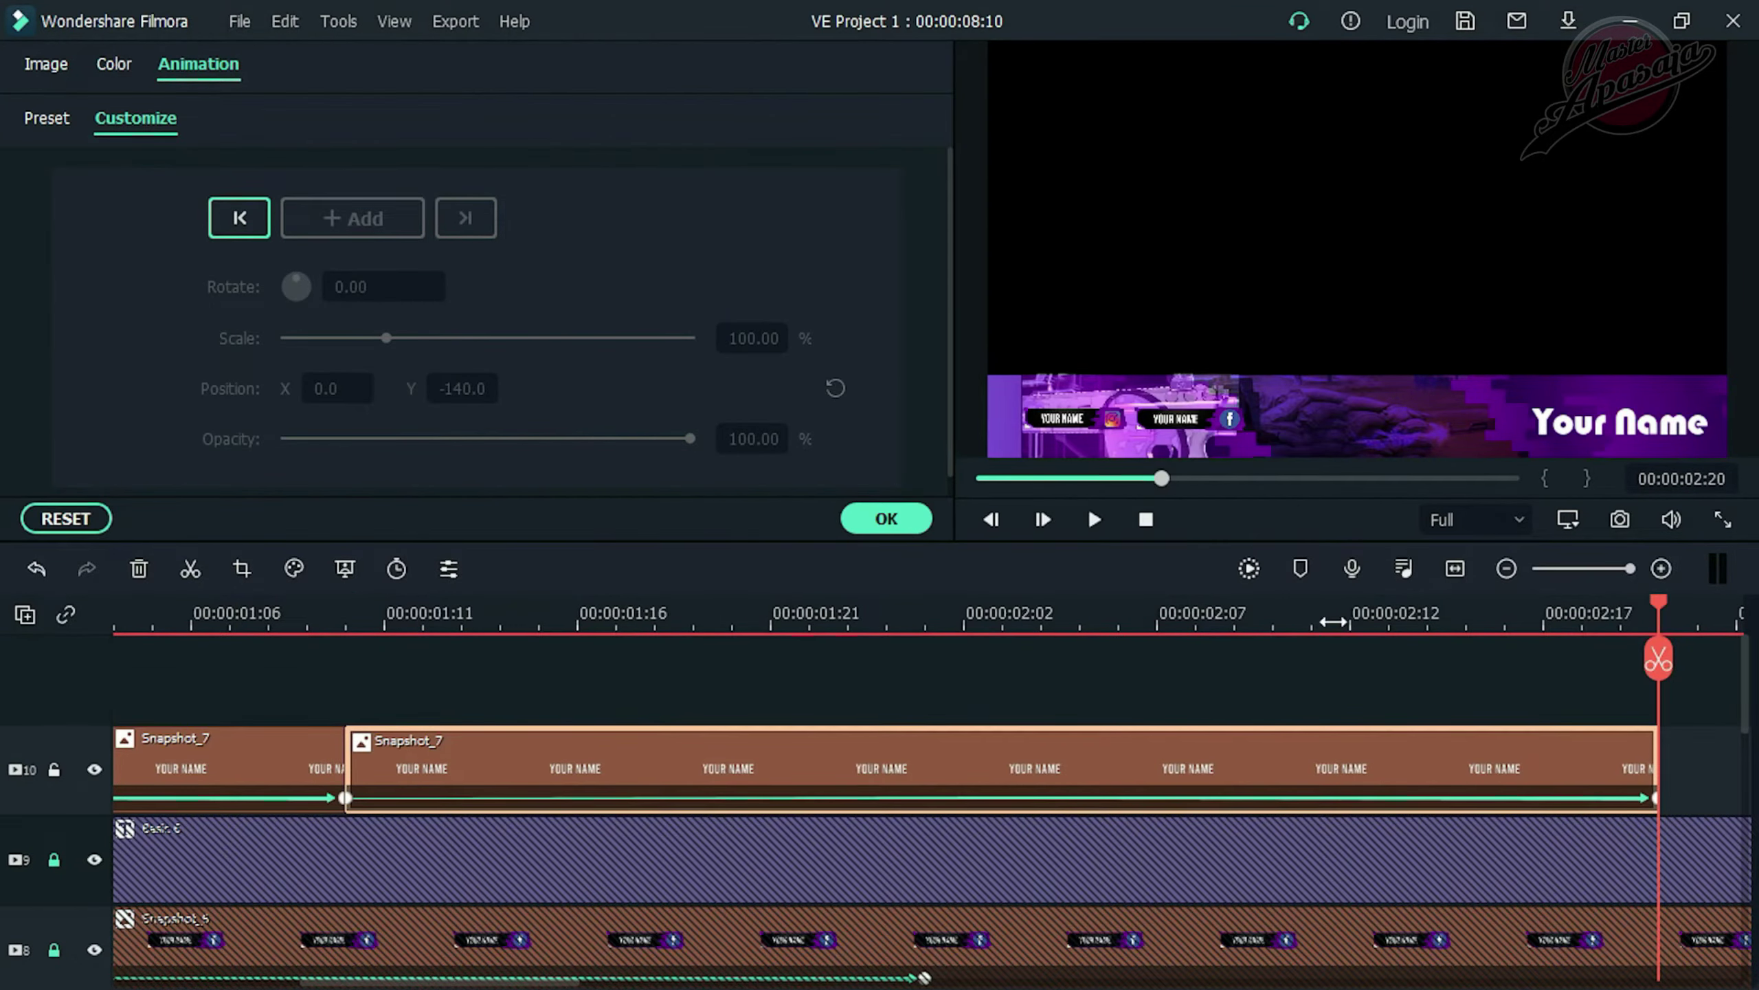
pyautogui.scroll(-5, 1334, 622)
pyautogui.moveTo(1251, 628); pyautogui.dragTo(651, 715)
pyautogui.hotkey('ctrl', 'v')
pyautogui.hotkey('ctrl', 'v')
pyautogui.hotkey('ctrl', 'v')
pyautogui.hotkey('ctrl', 'v')
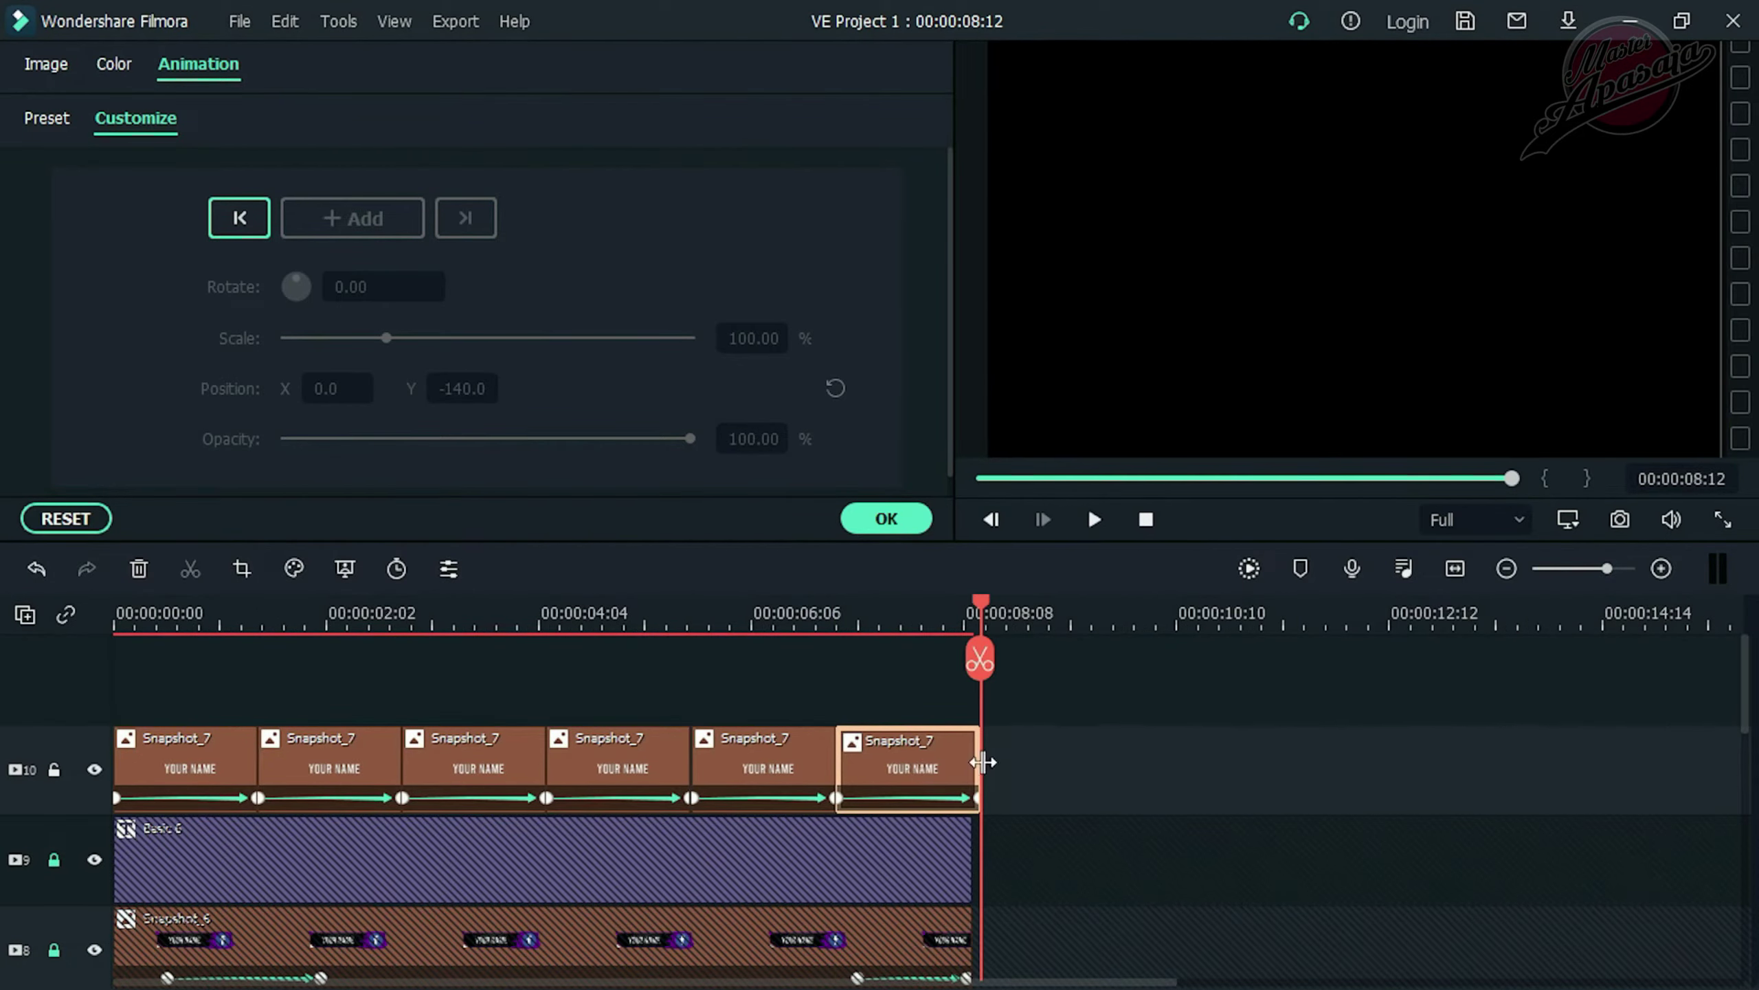
pyautogui.moveTo(982, 762); pyautogui.dragTo(976, 760)
# Play back the repeating vertical name animation from the start of the timeline and close the animation settings
pyautogui.press('space')
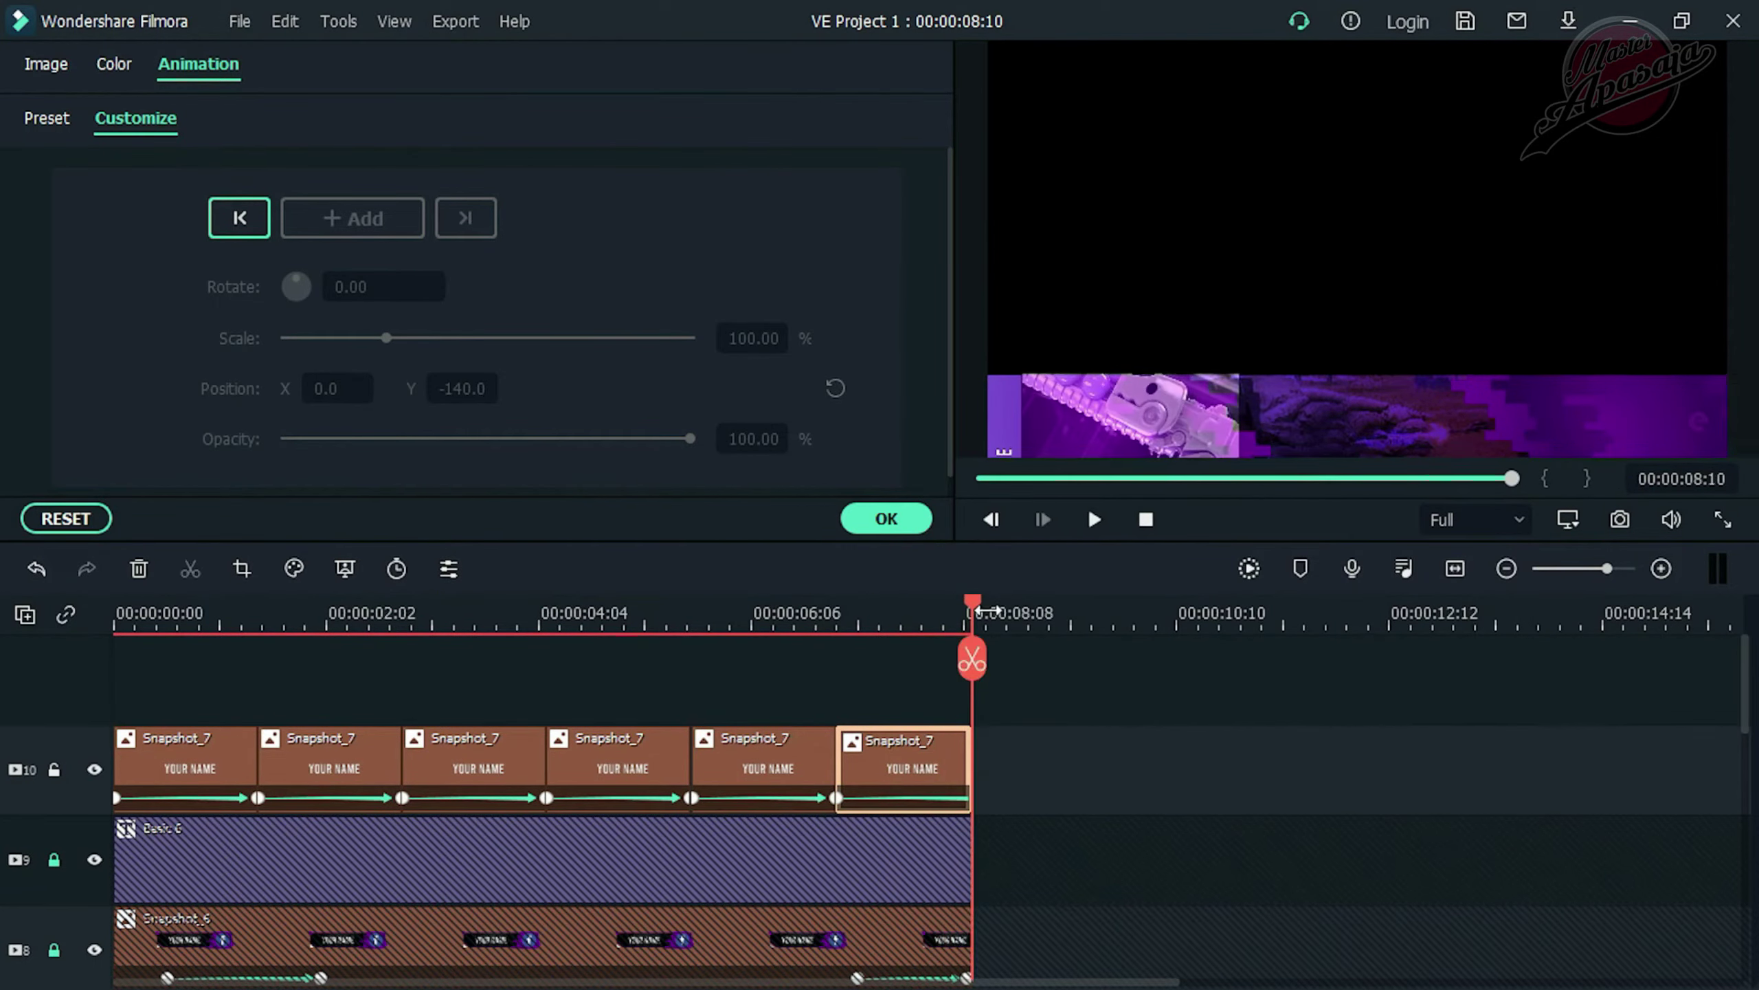
pyautogui.press('space')
pyautogui.press('space')
pyautogui.moveTo(193, 615); pyautogui.dragTo(115, 615)
pyautogui.press('ctrl')
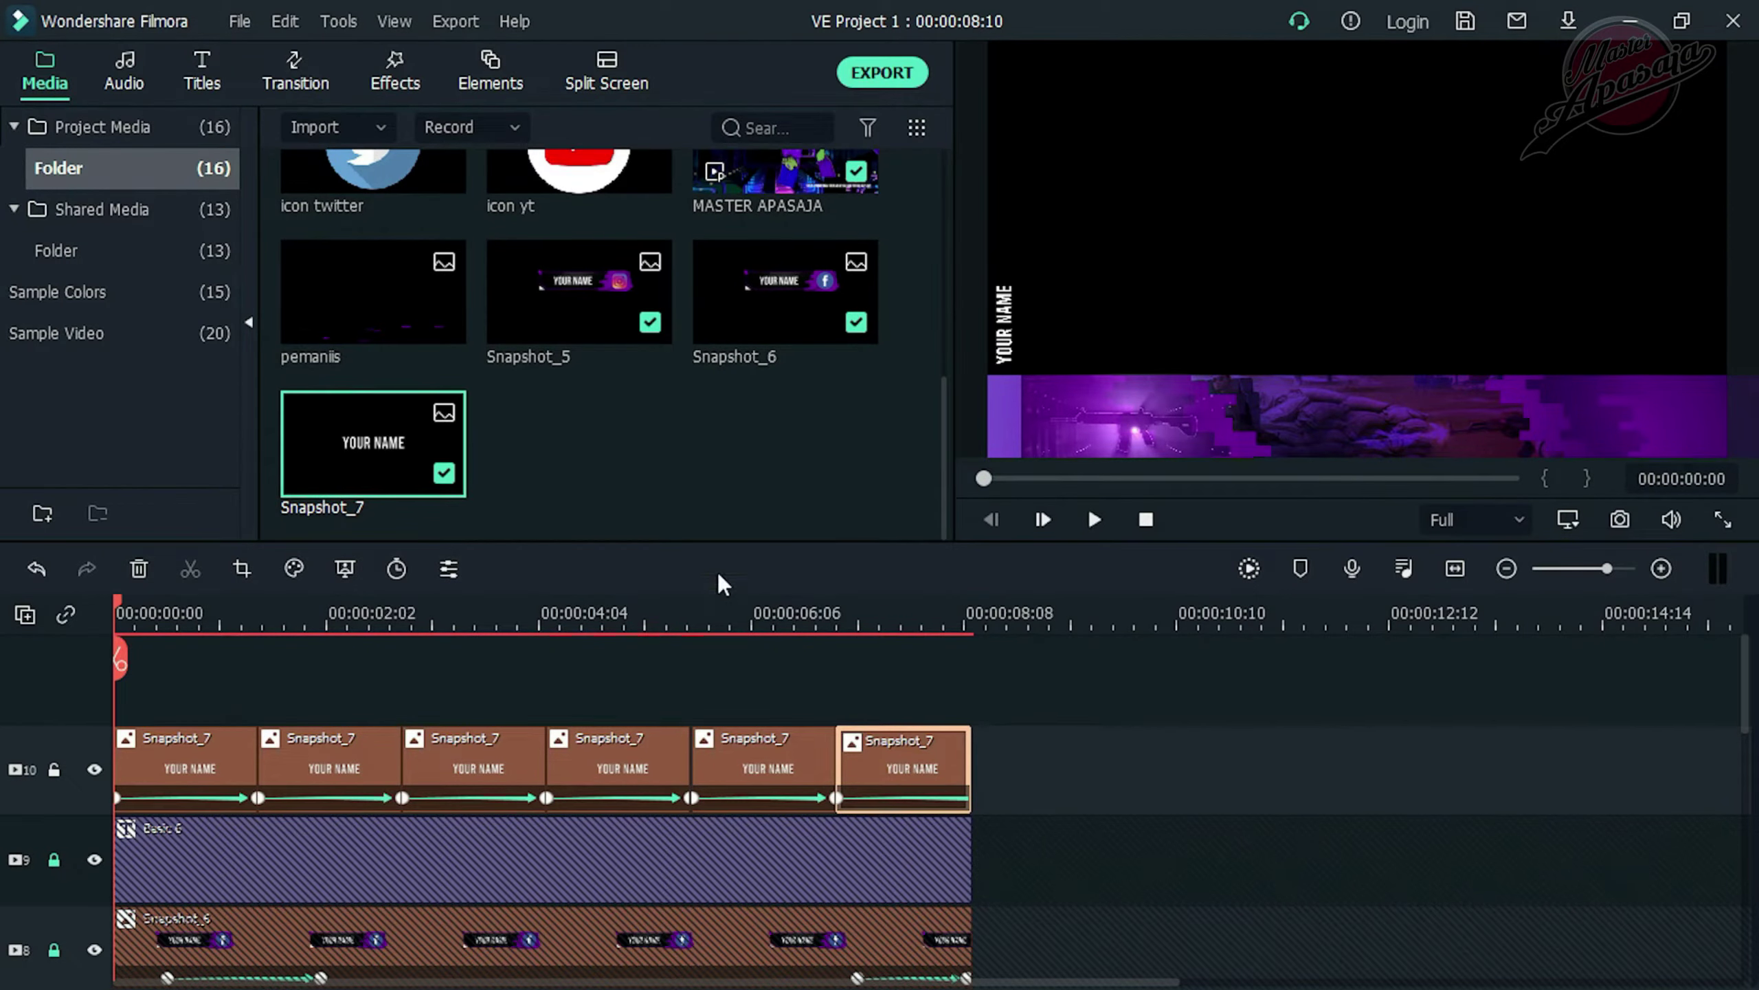
pyautogui.press('space')
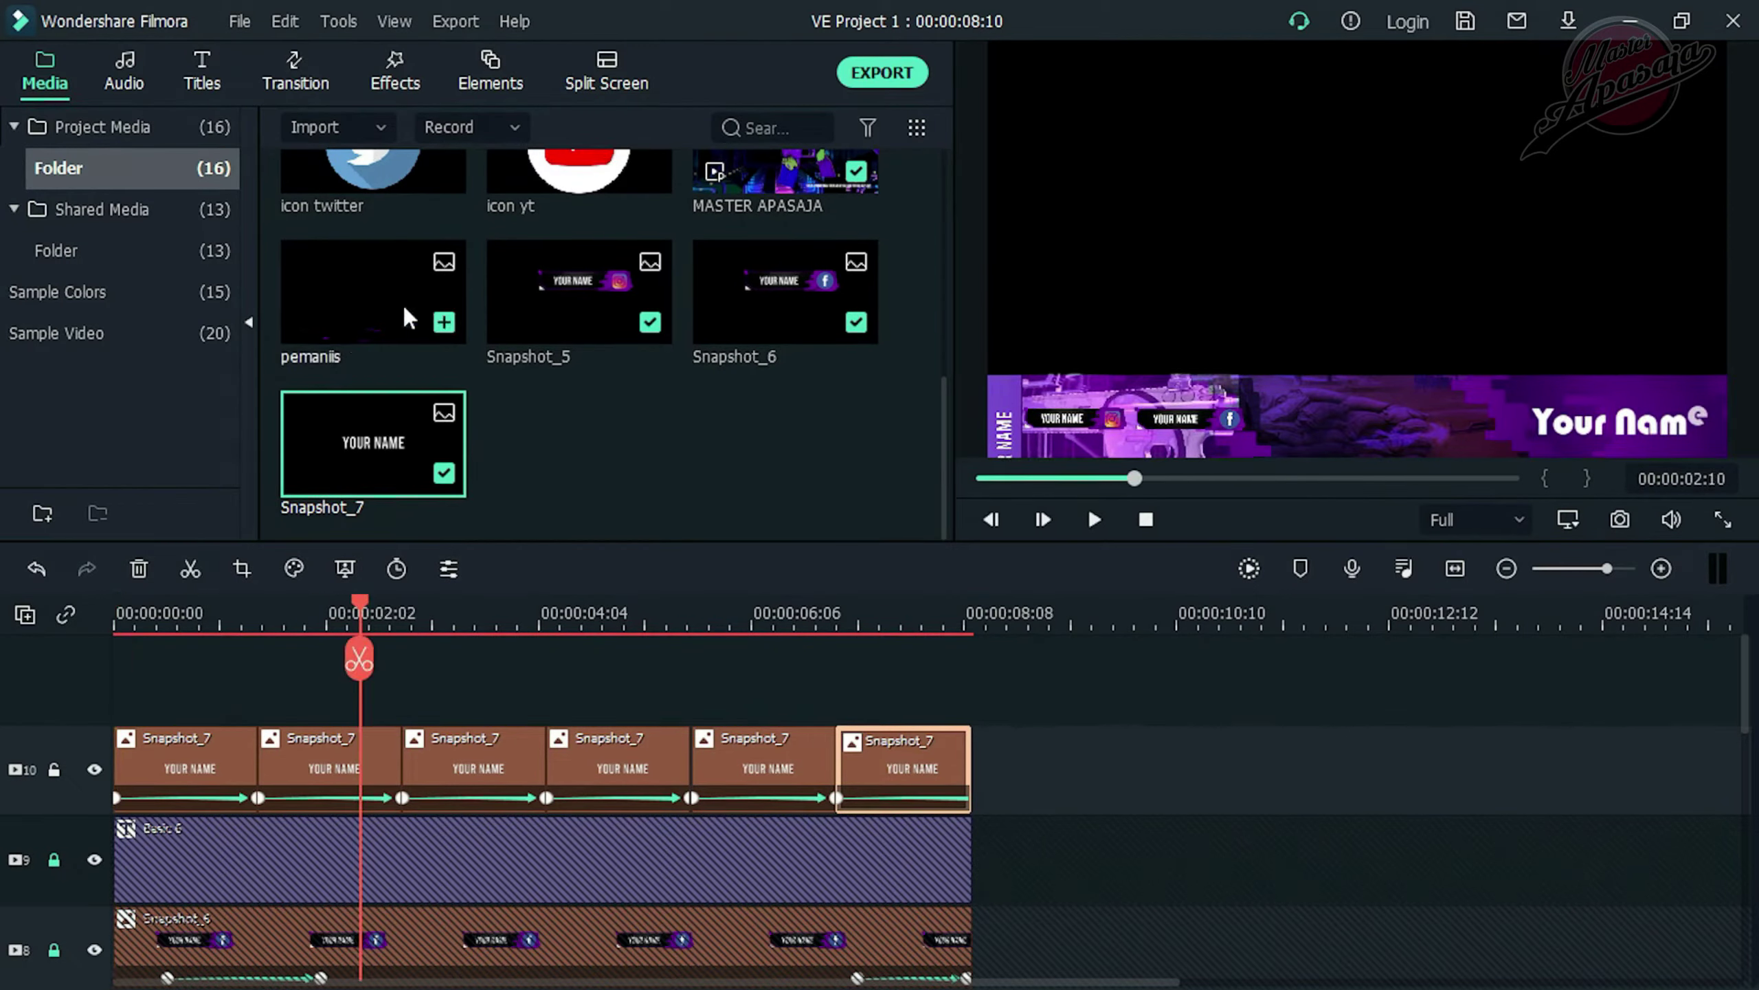
# Place the pemaniis image at the start of track 11 and trim it to end with the first Snapshot_7 clip
pyautogui.moveTo(405, 309); pyautogui.dragTo(308, 613)
pyautogui.moveTo(931, 754); pyautogui.dragTo(973, 763)
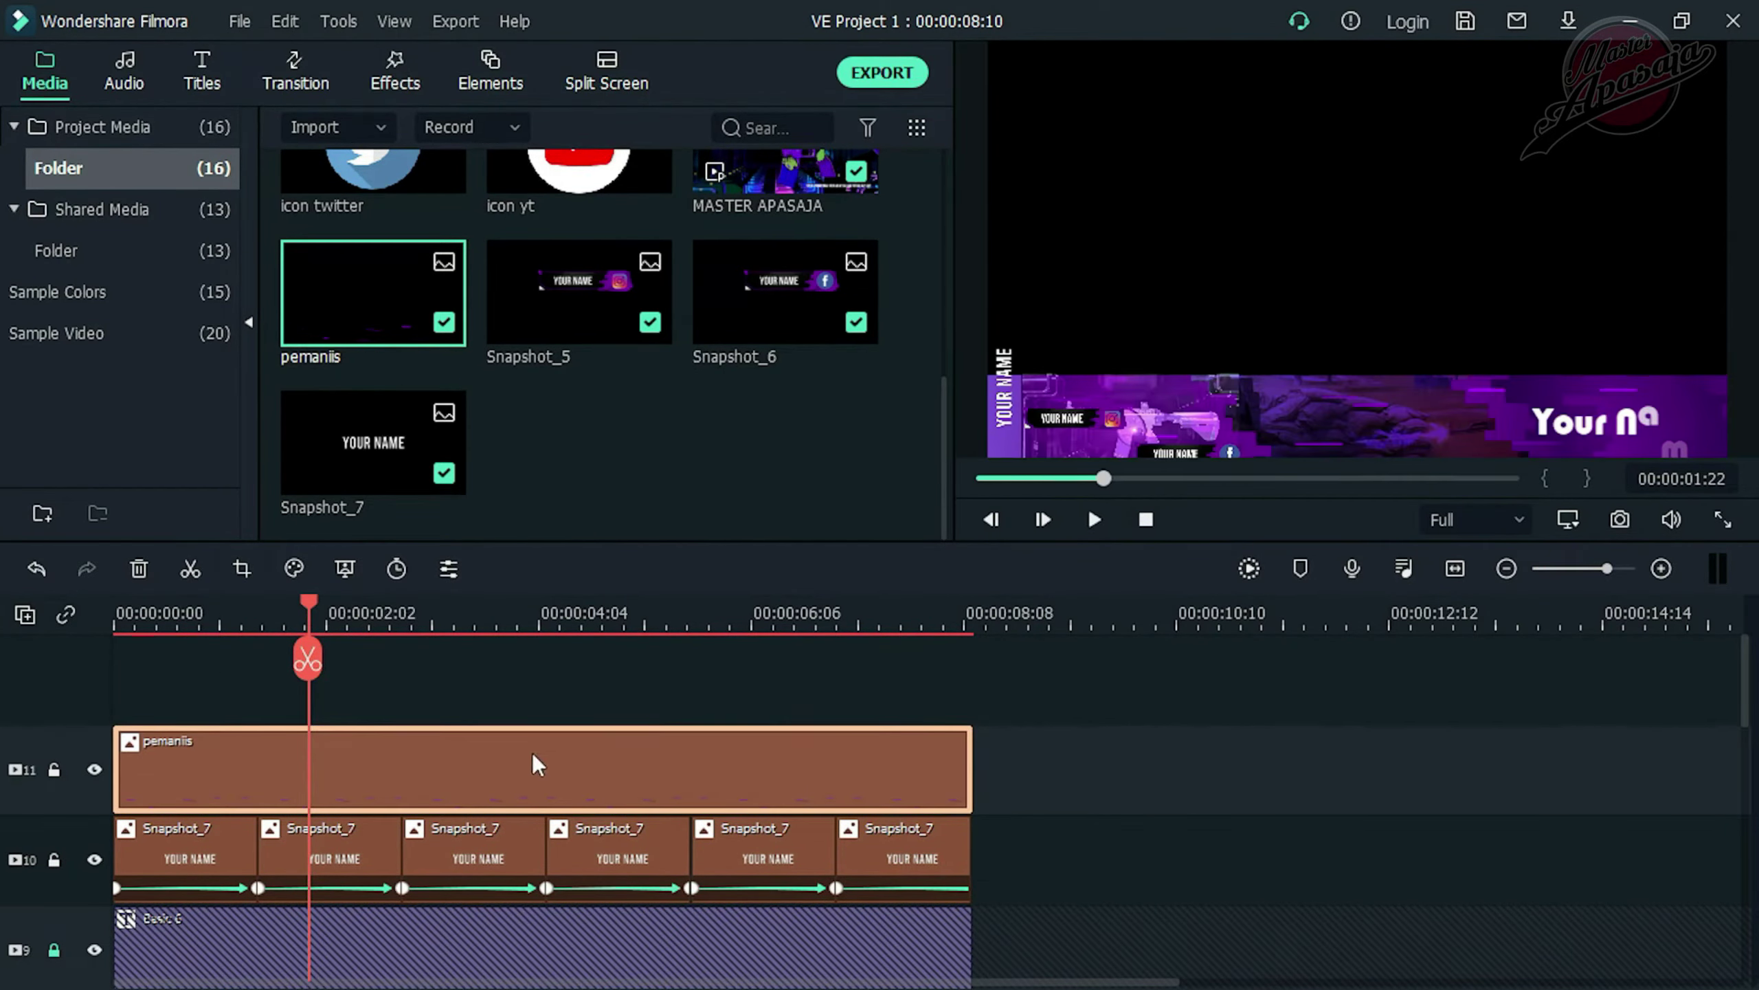
pyautogui.moveTo(305, 605); pyautogui.dragTo(118, 628)
pyautogui.moveTo(970, 781); pyautogui.dragTo(257, 749)
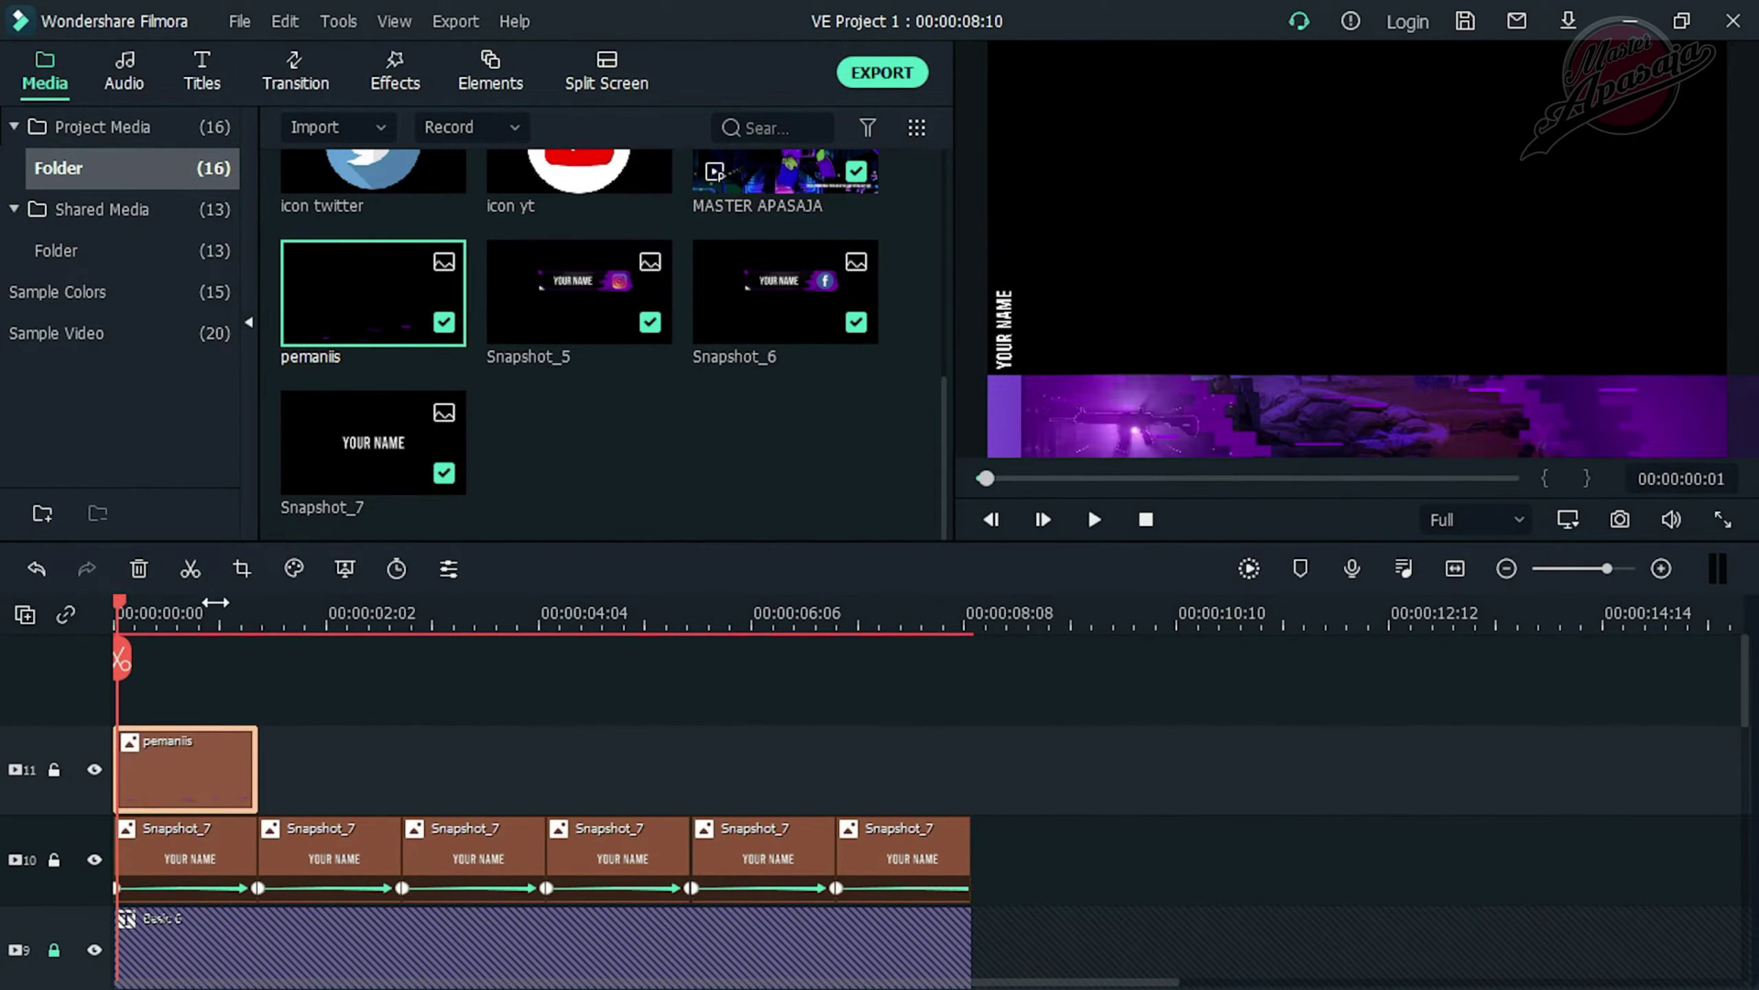
# Add custom animation keyframes to the pemaniis clip at 00:00:00:00 and 00:00:01:09, setting the second one's X position to 347.0
pyautogui.scroll(5, 310, 630)
pyautogui.rightClick(227, 752)
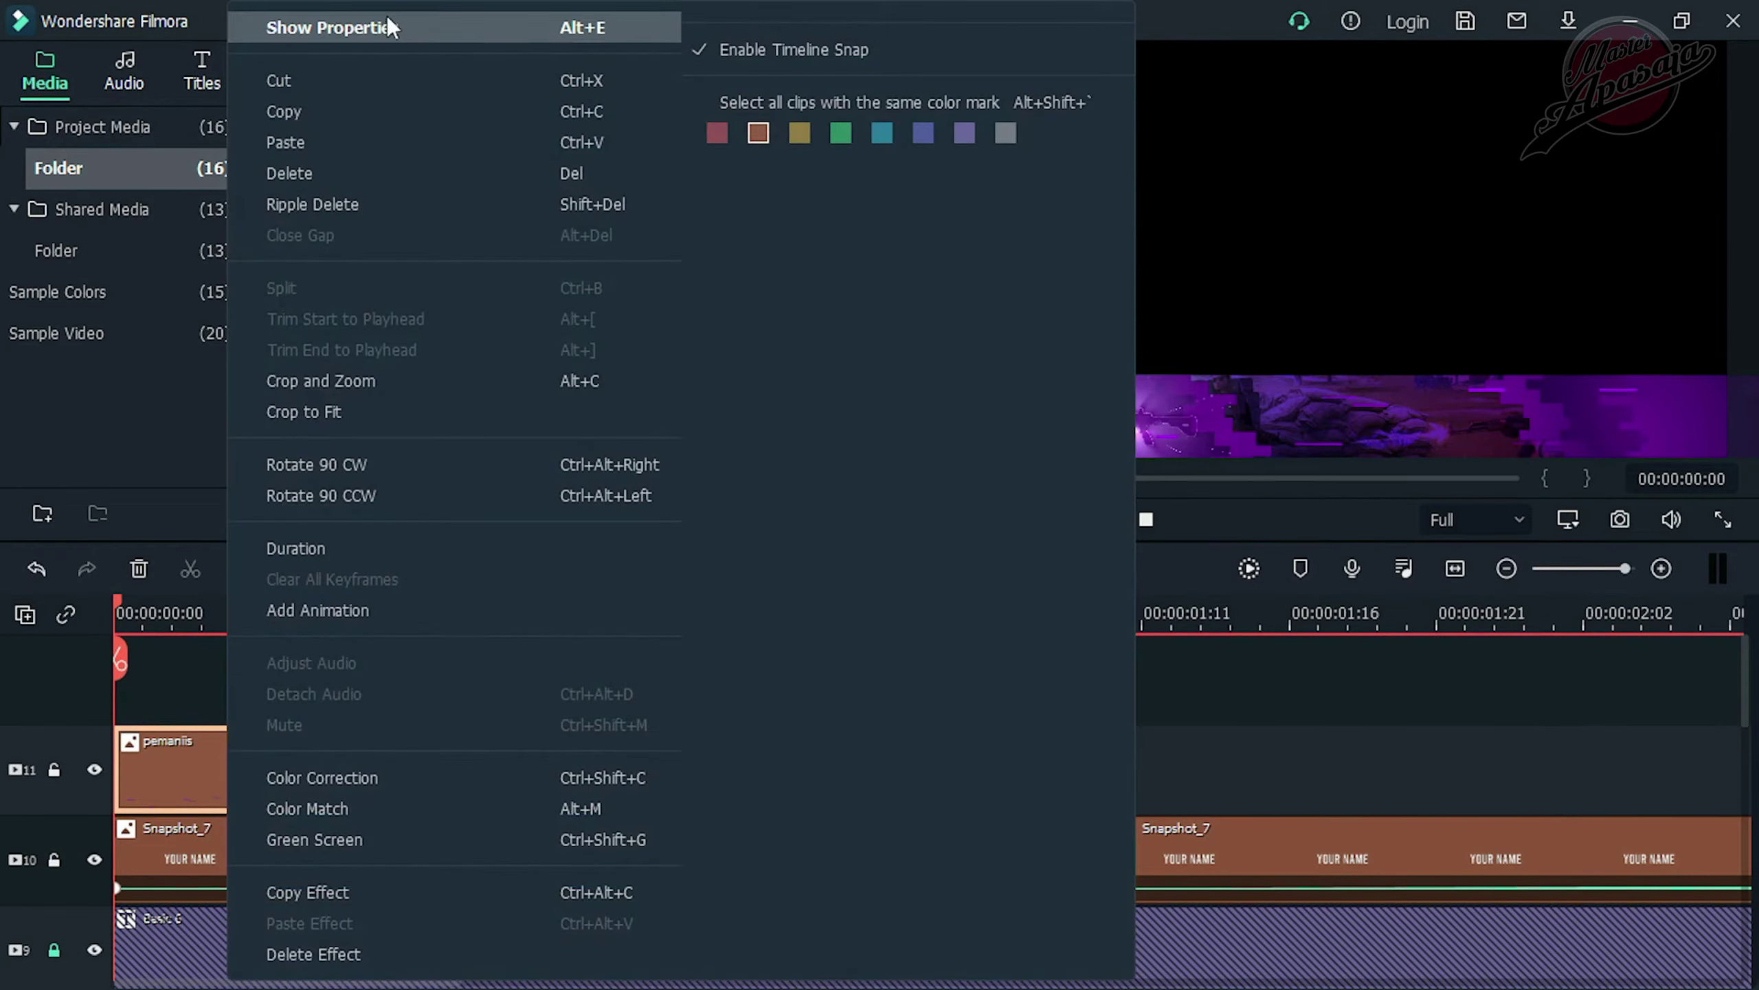
pyautogui.click(334, 27)
pyautogui.click(304, 210)
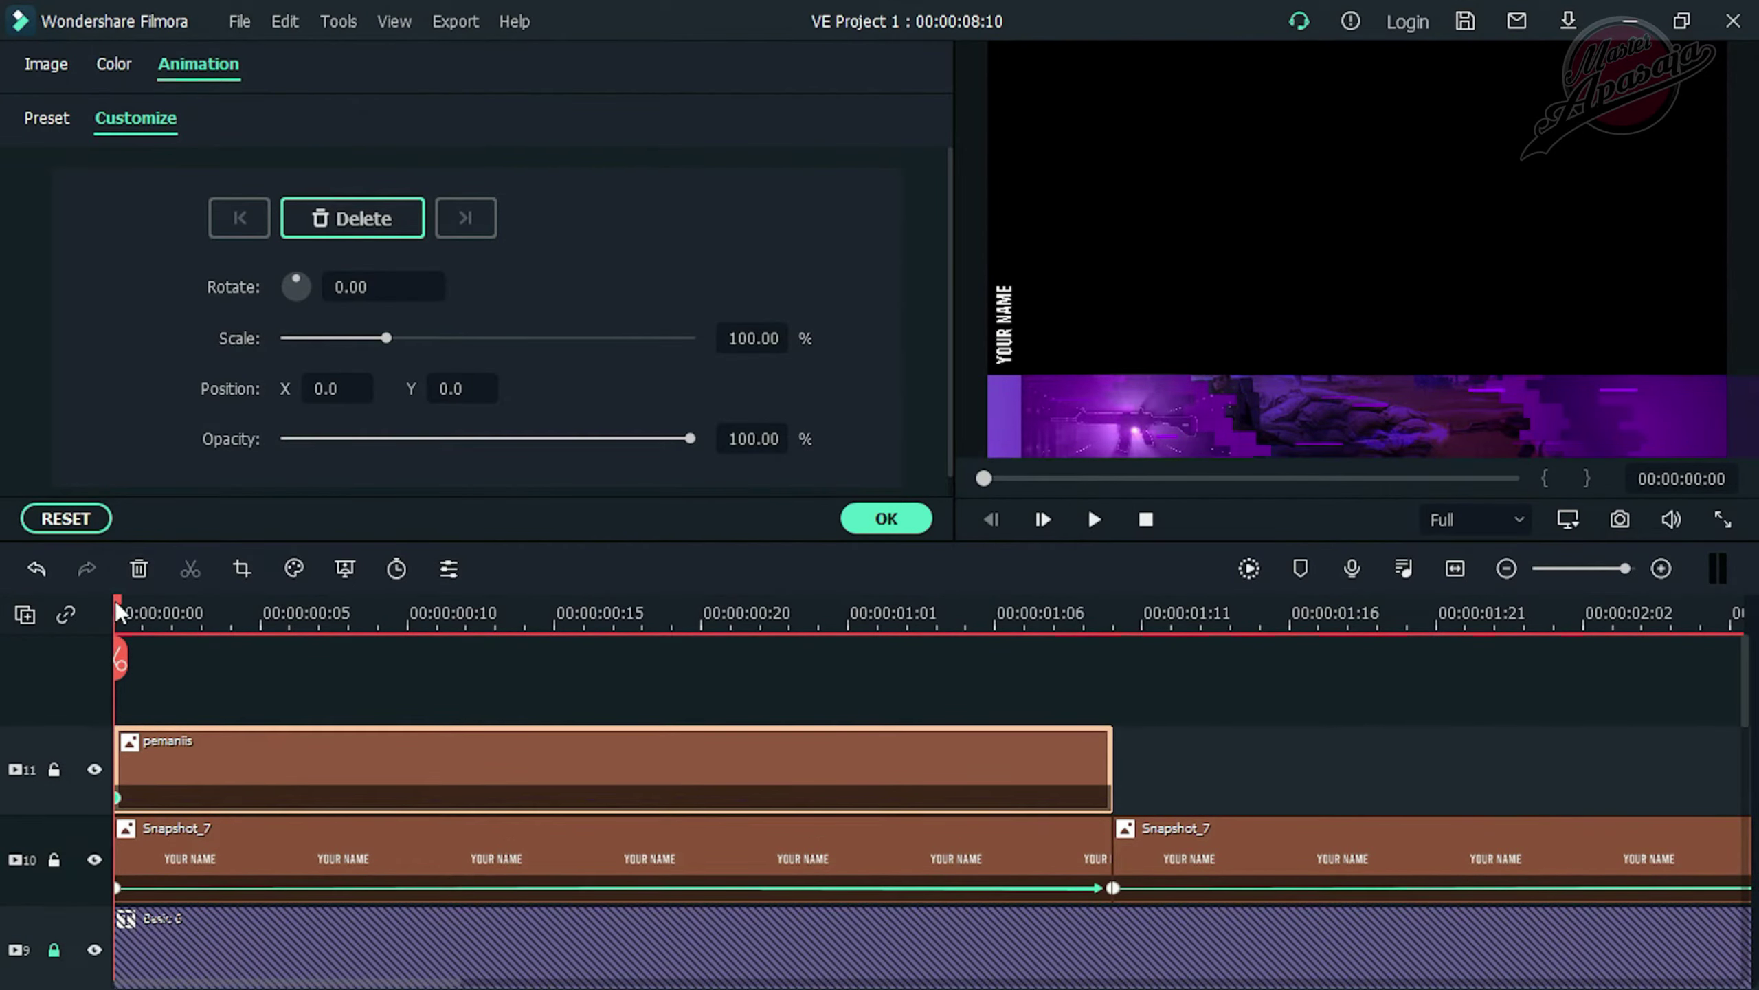
pyautogui.moveTo(115, 600); pyautogui.dragTo(1119, 666)
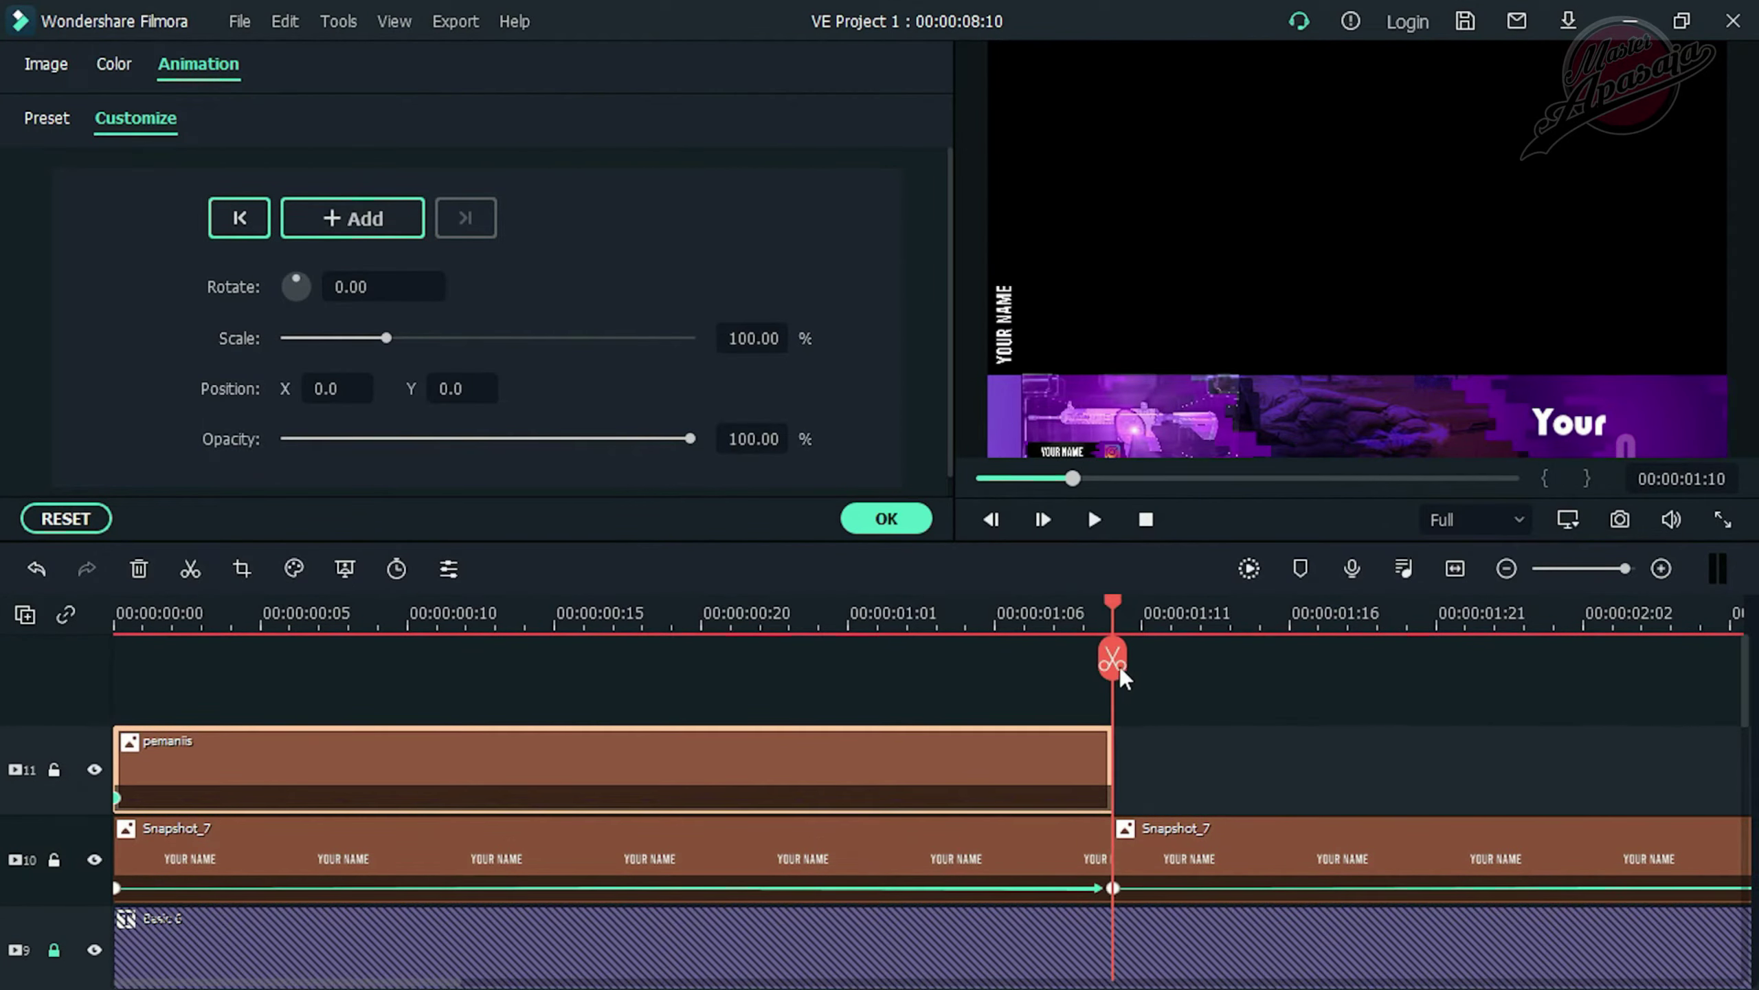
pyautogui.press('Left')
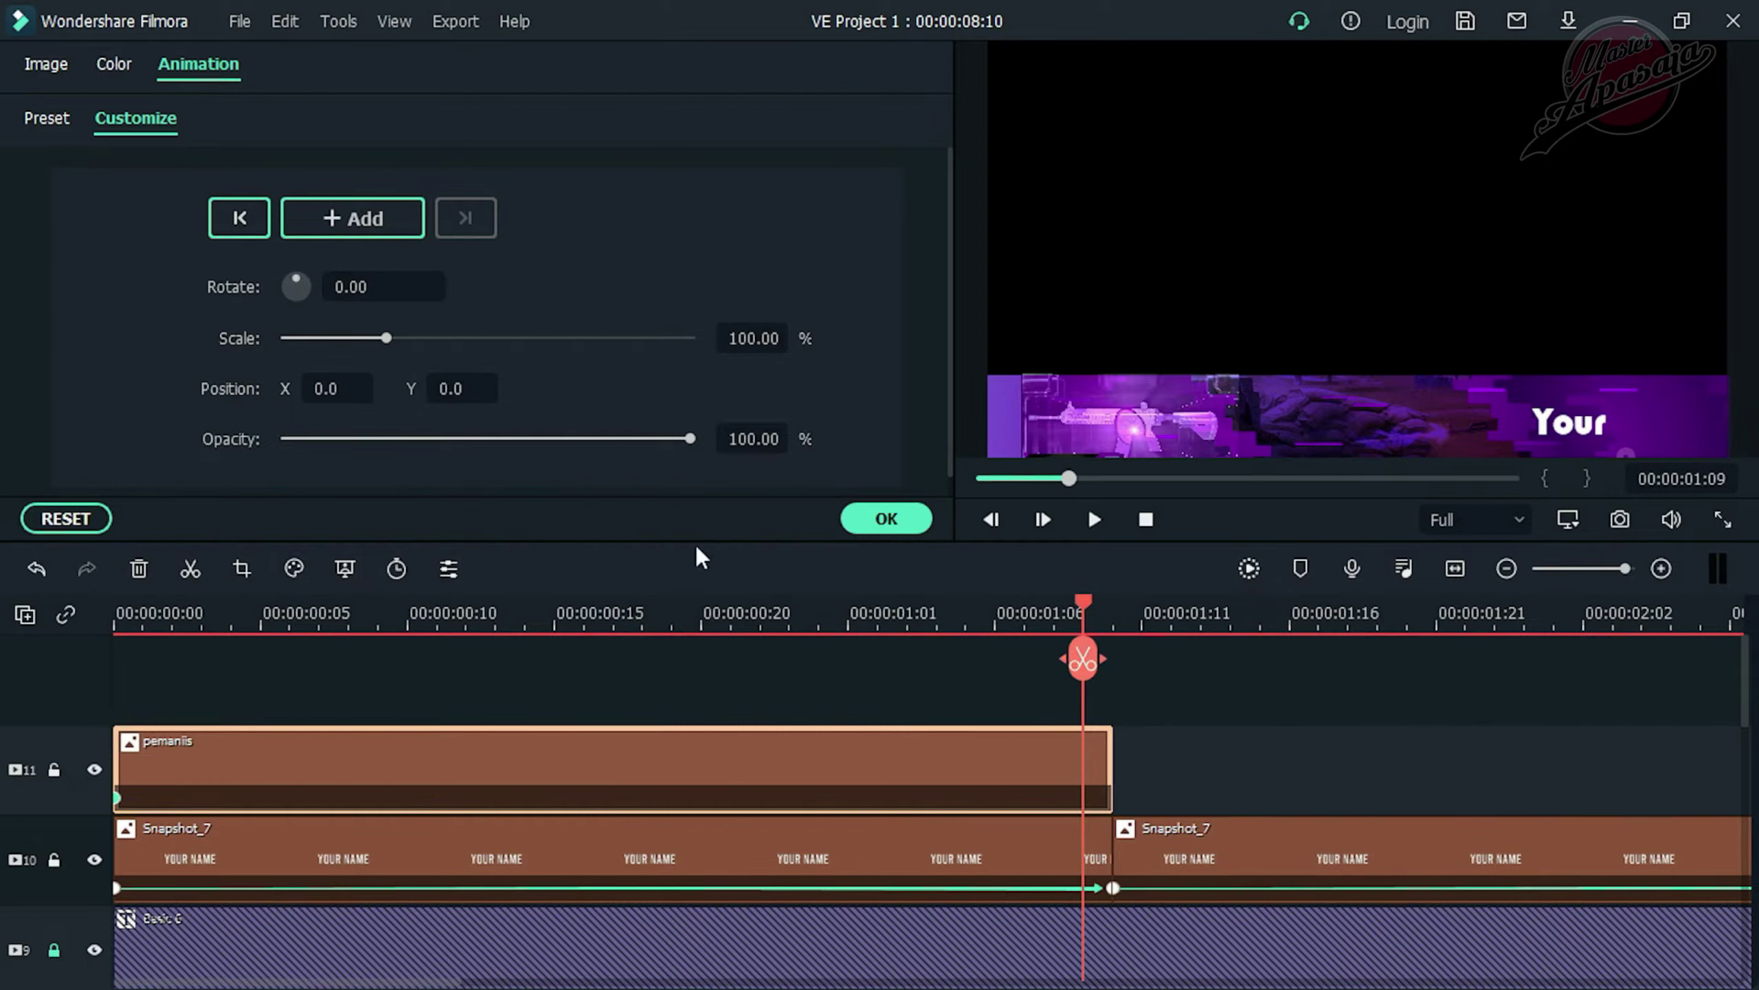
pyautogui.moveTo(367, 391); pyautogui.dragTo(406, 391)
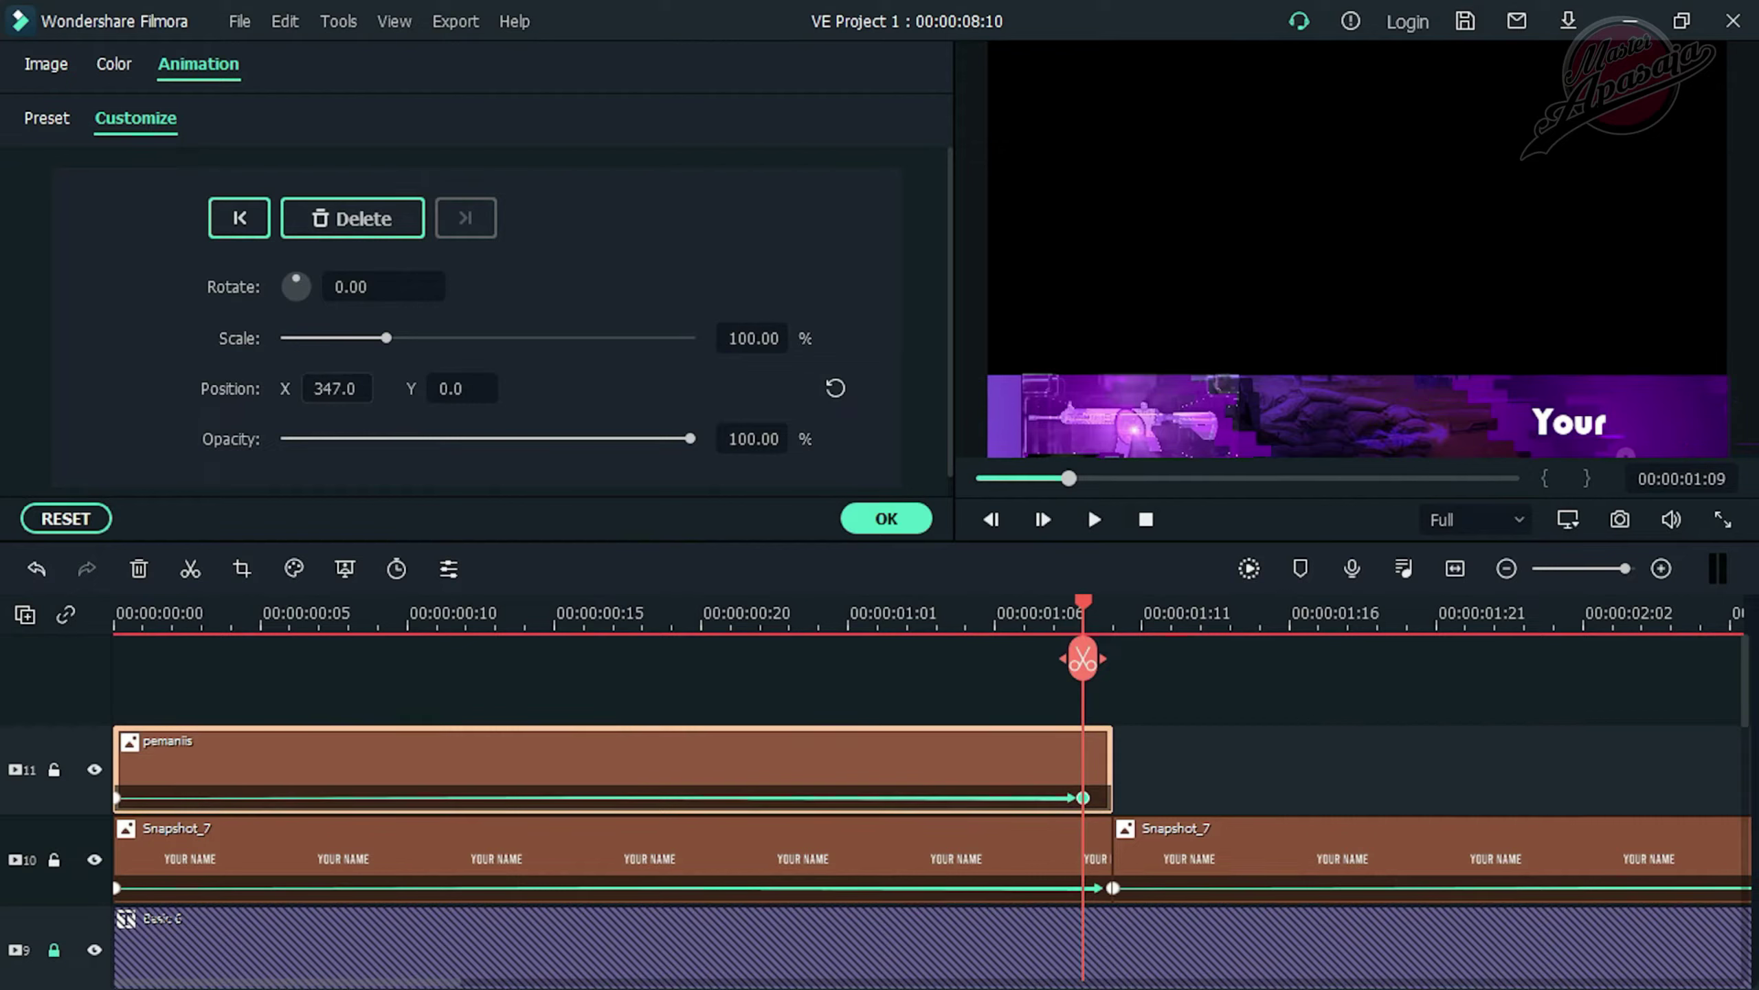
# Accept the keyframe animation, extend the pemaniis clip to about 00:00:02:14, and play back the slower motion
pyautogui.moveTo(1113, 769); pyautogui.dragTo(1116, 767)
pyautogui.click(899, 520)
pyautogui.moveTo(1181, 613); pyautogui.dragTo(114, 609)
pyautogui.press('space')
pyautogui.moveTo(641, 769); pyautogui.dragTo(1034, 769)
pyautogui.click(628, 644)
pyautogui.press('Home')
pyautogui.press('space')
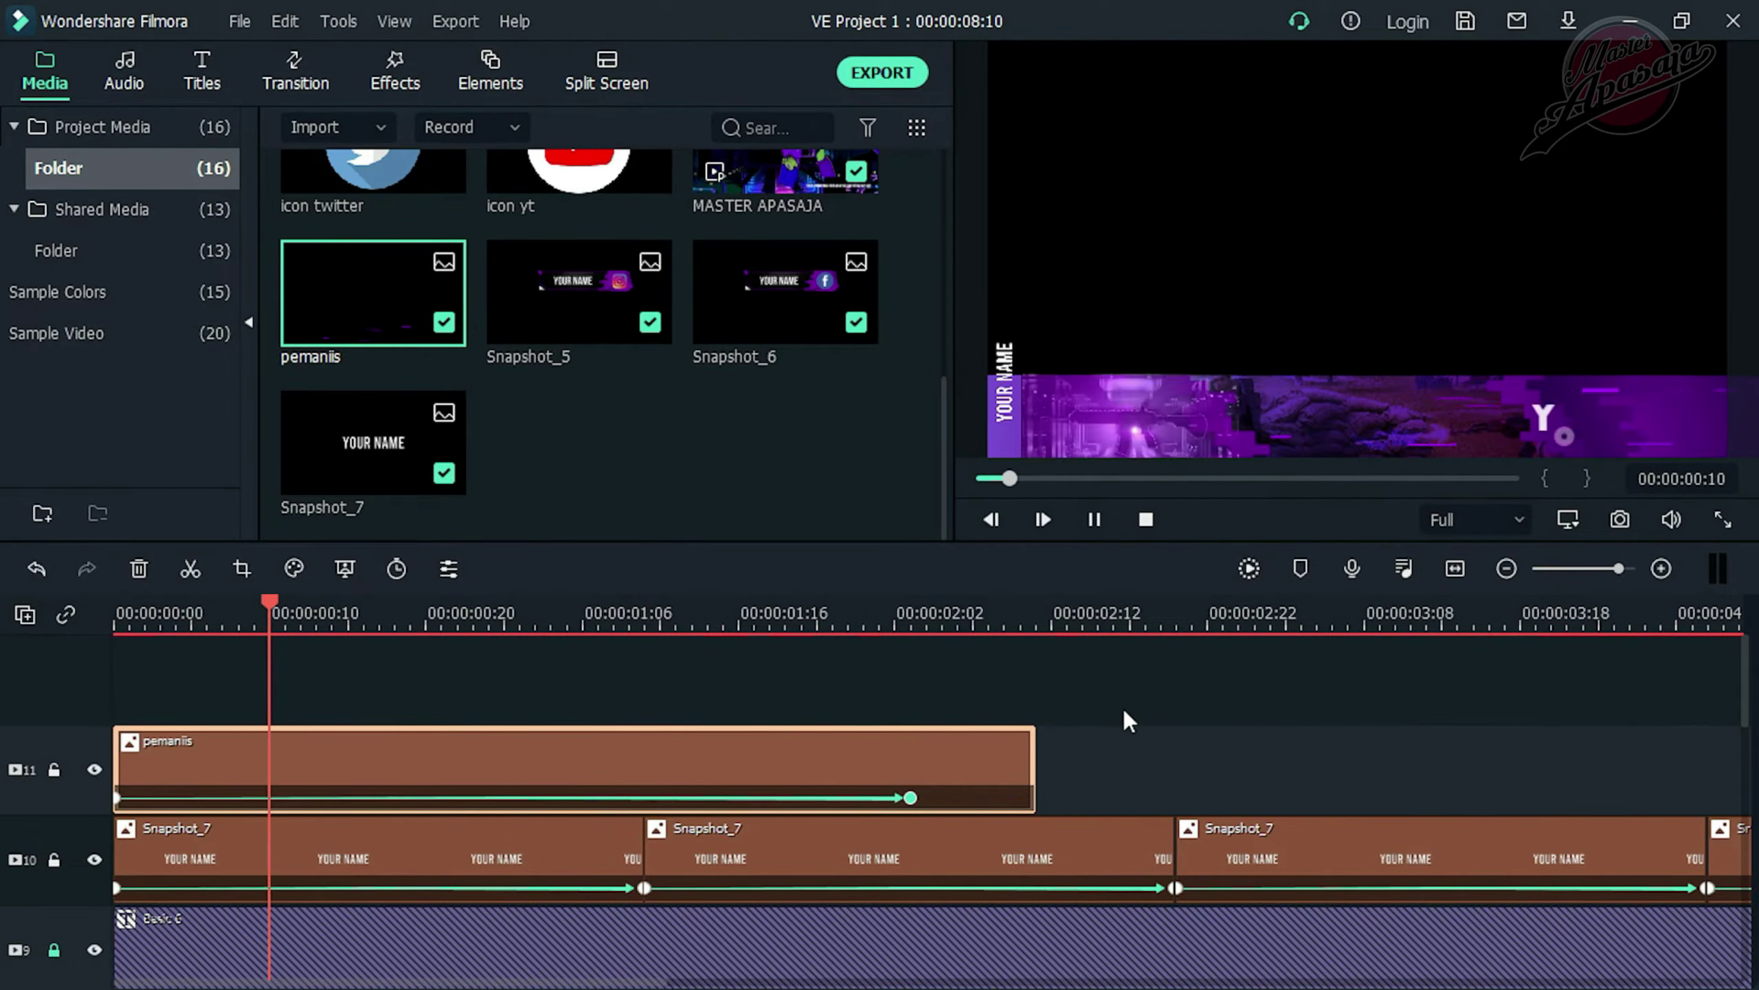
pyautogui.press('space')
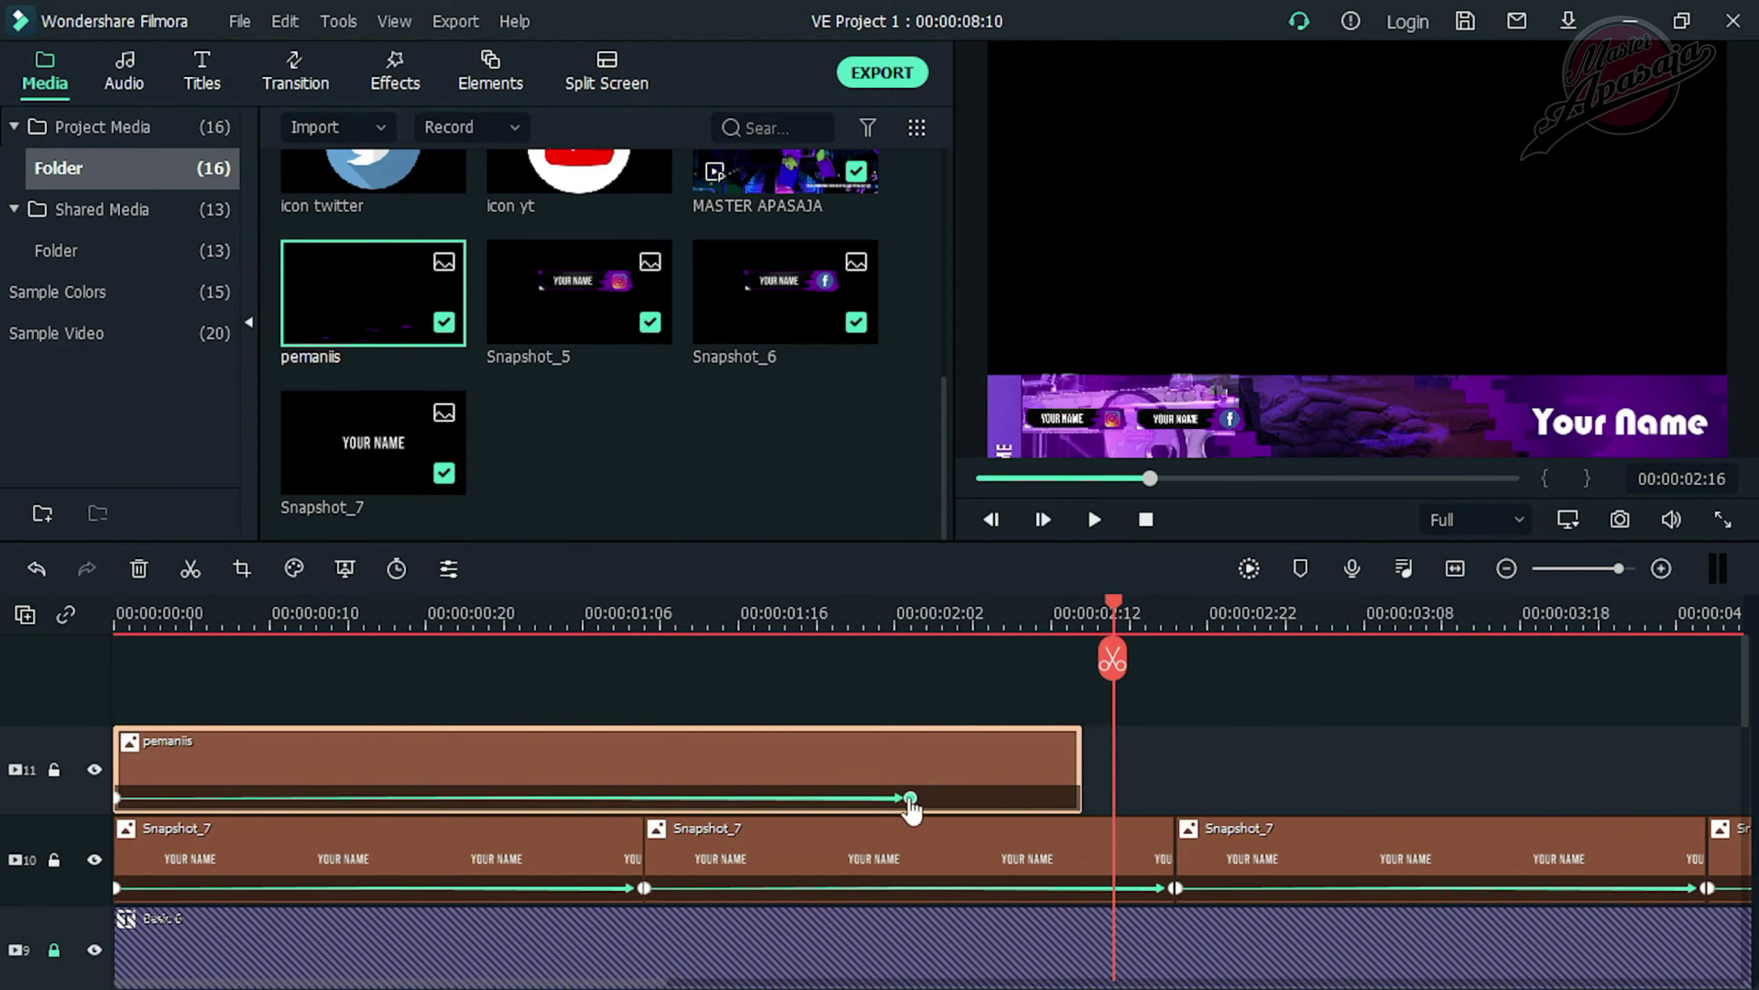
# Move the pemaniis clip's second keyframe to 00:00:02:13 and play back the animation from the start
pyautogui.moveTo(910, 799); pyautogui.dragTo(1066, 798)
pyautogui.press('Home')
pyautogui.press('space')
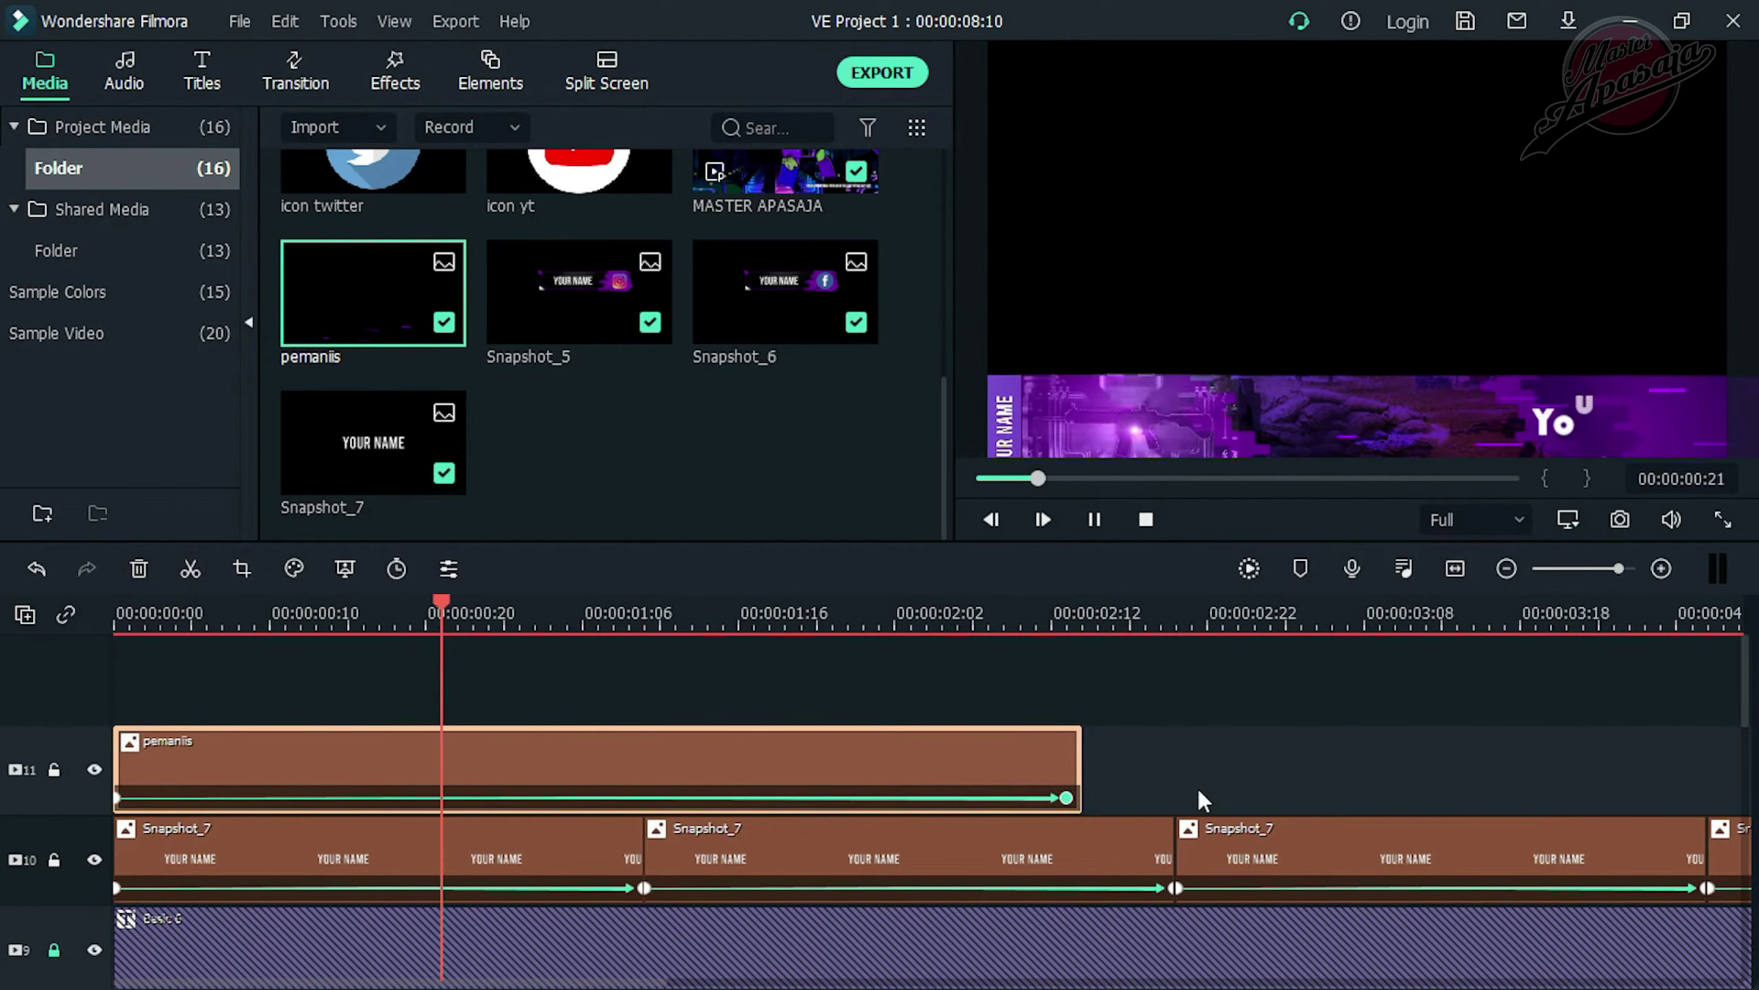
pyautogui.press('space')
# Trim the end of the pemaniis clip to its second keyframe at 00:00:02:13
pyautogui.moveTo(966, 620); pyautogui.dragTo(1057, 611)
pyautogui.rightClick(434, 760)
pyautogui.click(562, 113)
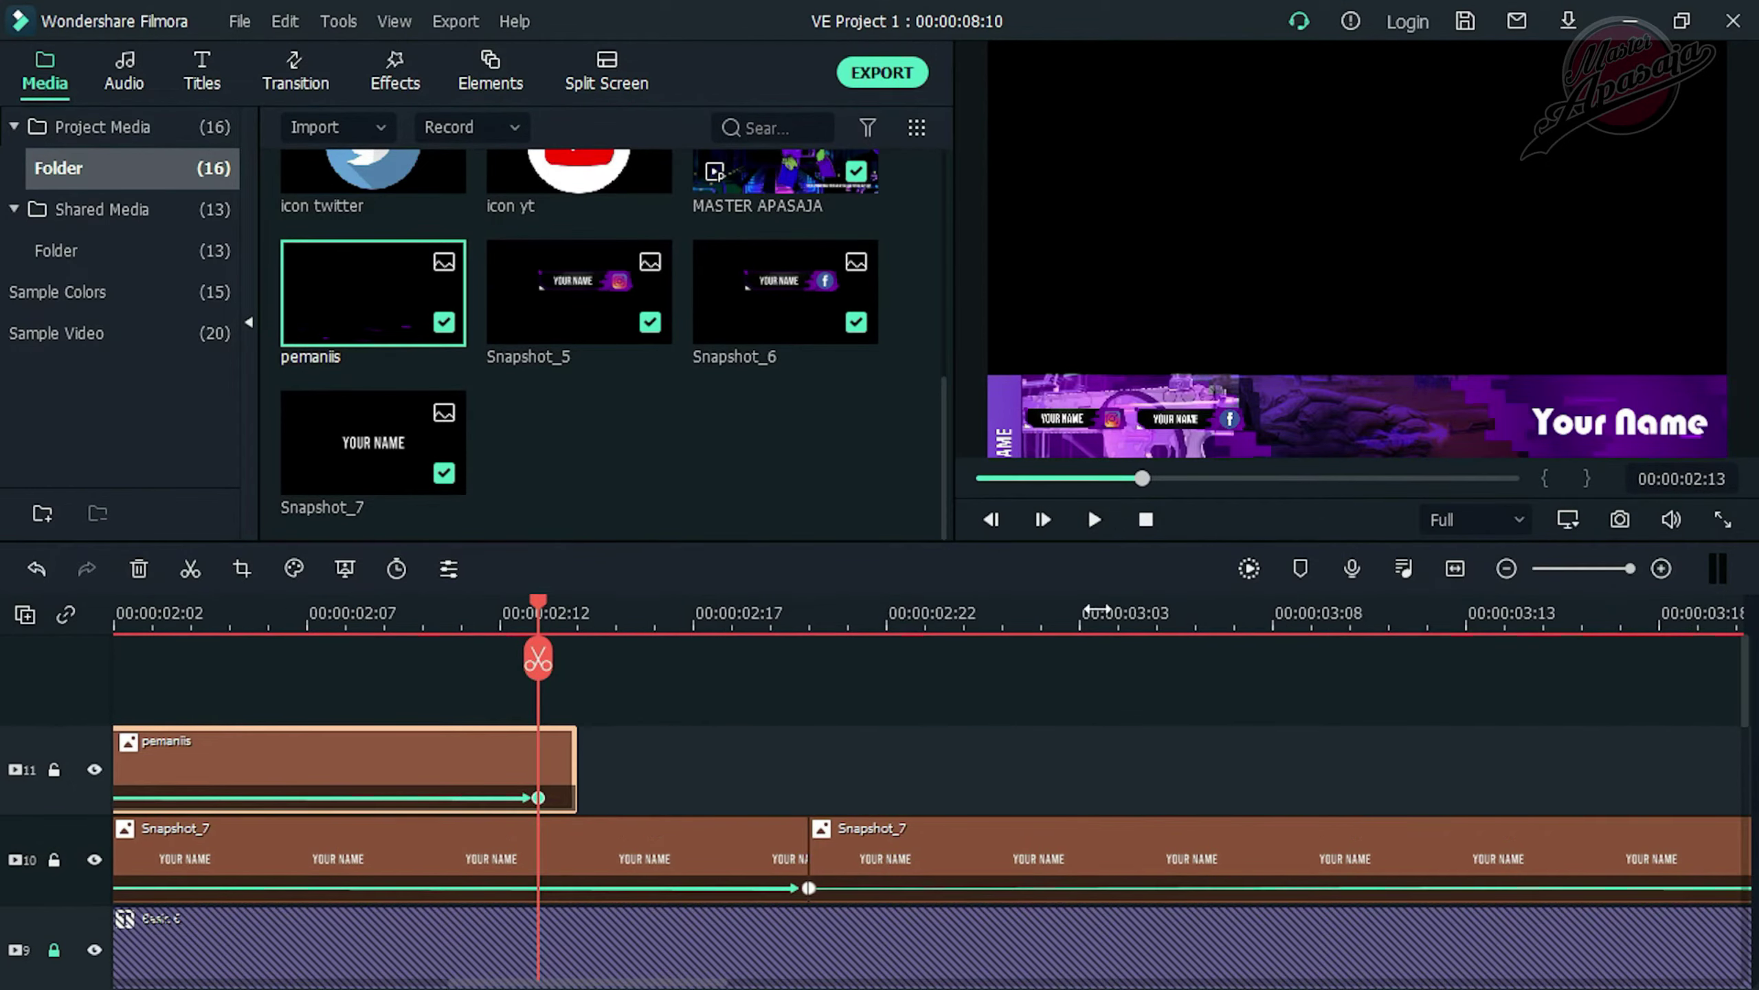
pyautogui.moveTo(574, 766); pyautogui.dragTo(534, 770)
# Copy the pemaniis clip, paste three copies end to end on track 11, and trim the last one to end at 00:00:08:10
pyautogui.rightClick(476, 765)
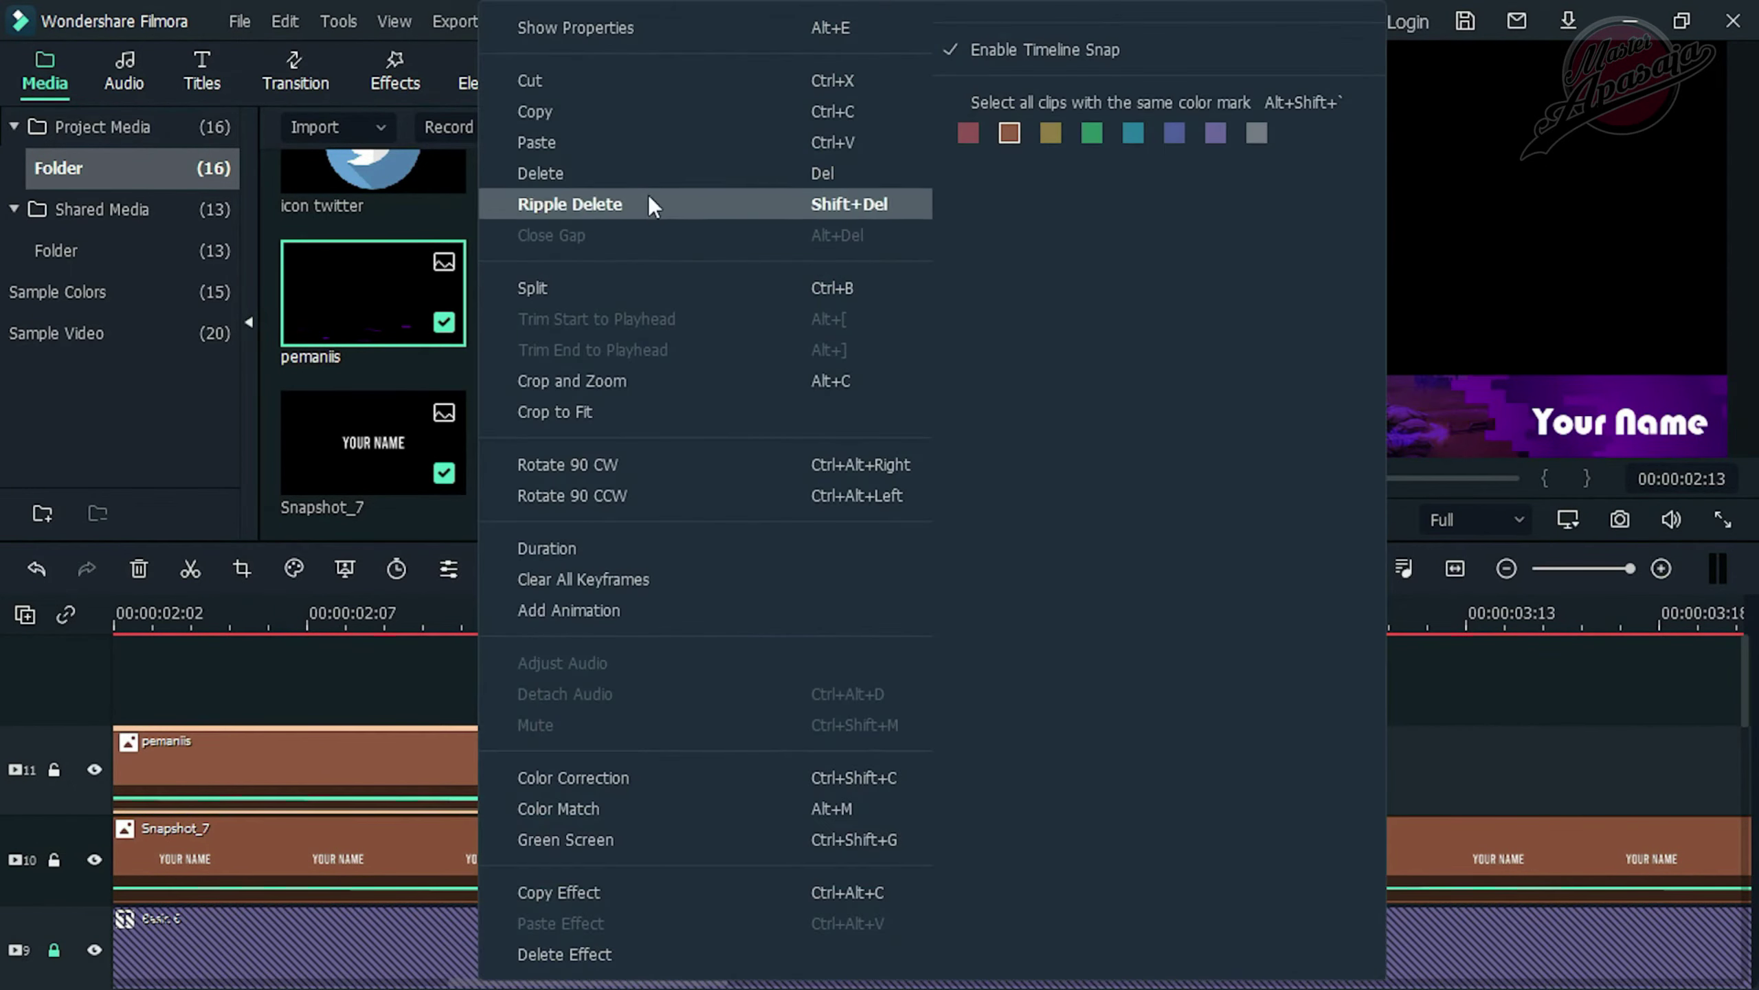
pyautogui.click(654, 114)
pyautogui.hotkey('ctrl', 'v')
pyautogui.scroll(-5, 1068, 621)
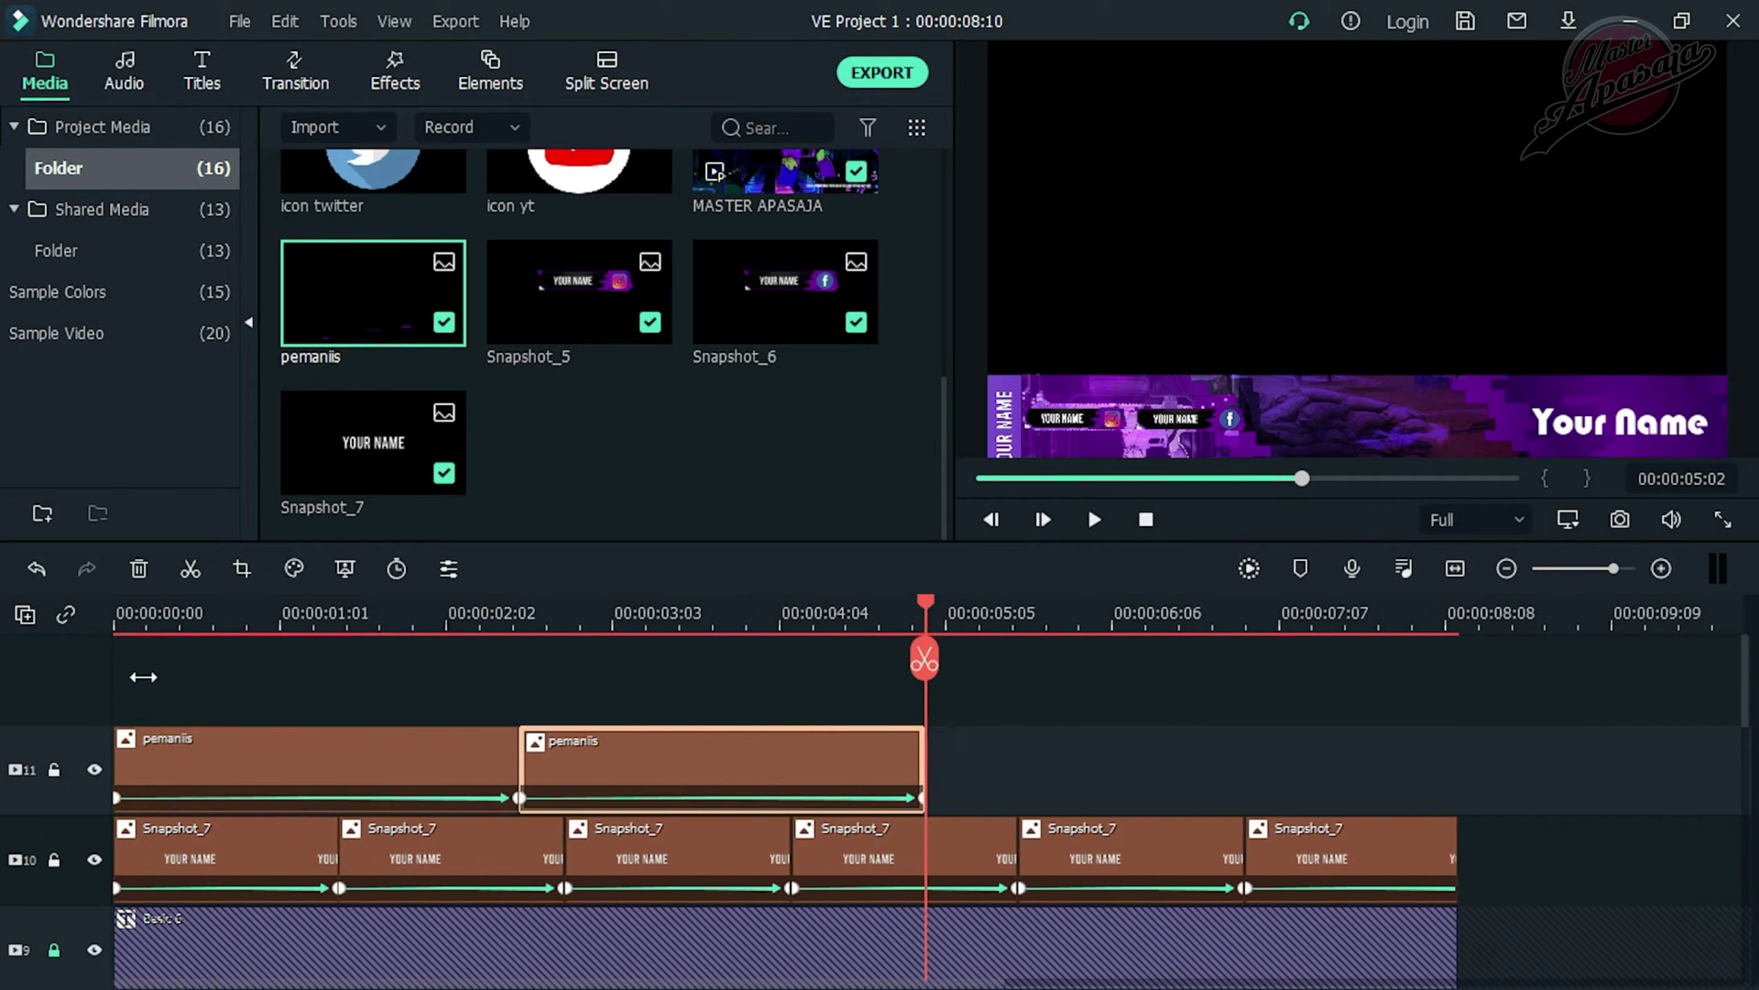
pyautogui.hotkey('ctrl', 'v')
pyautogui.hotkey('ctrl', 'v')
pyautogui.scroll(-2, 1260, 668)
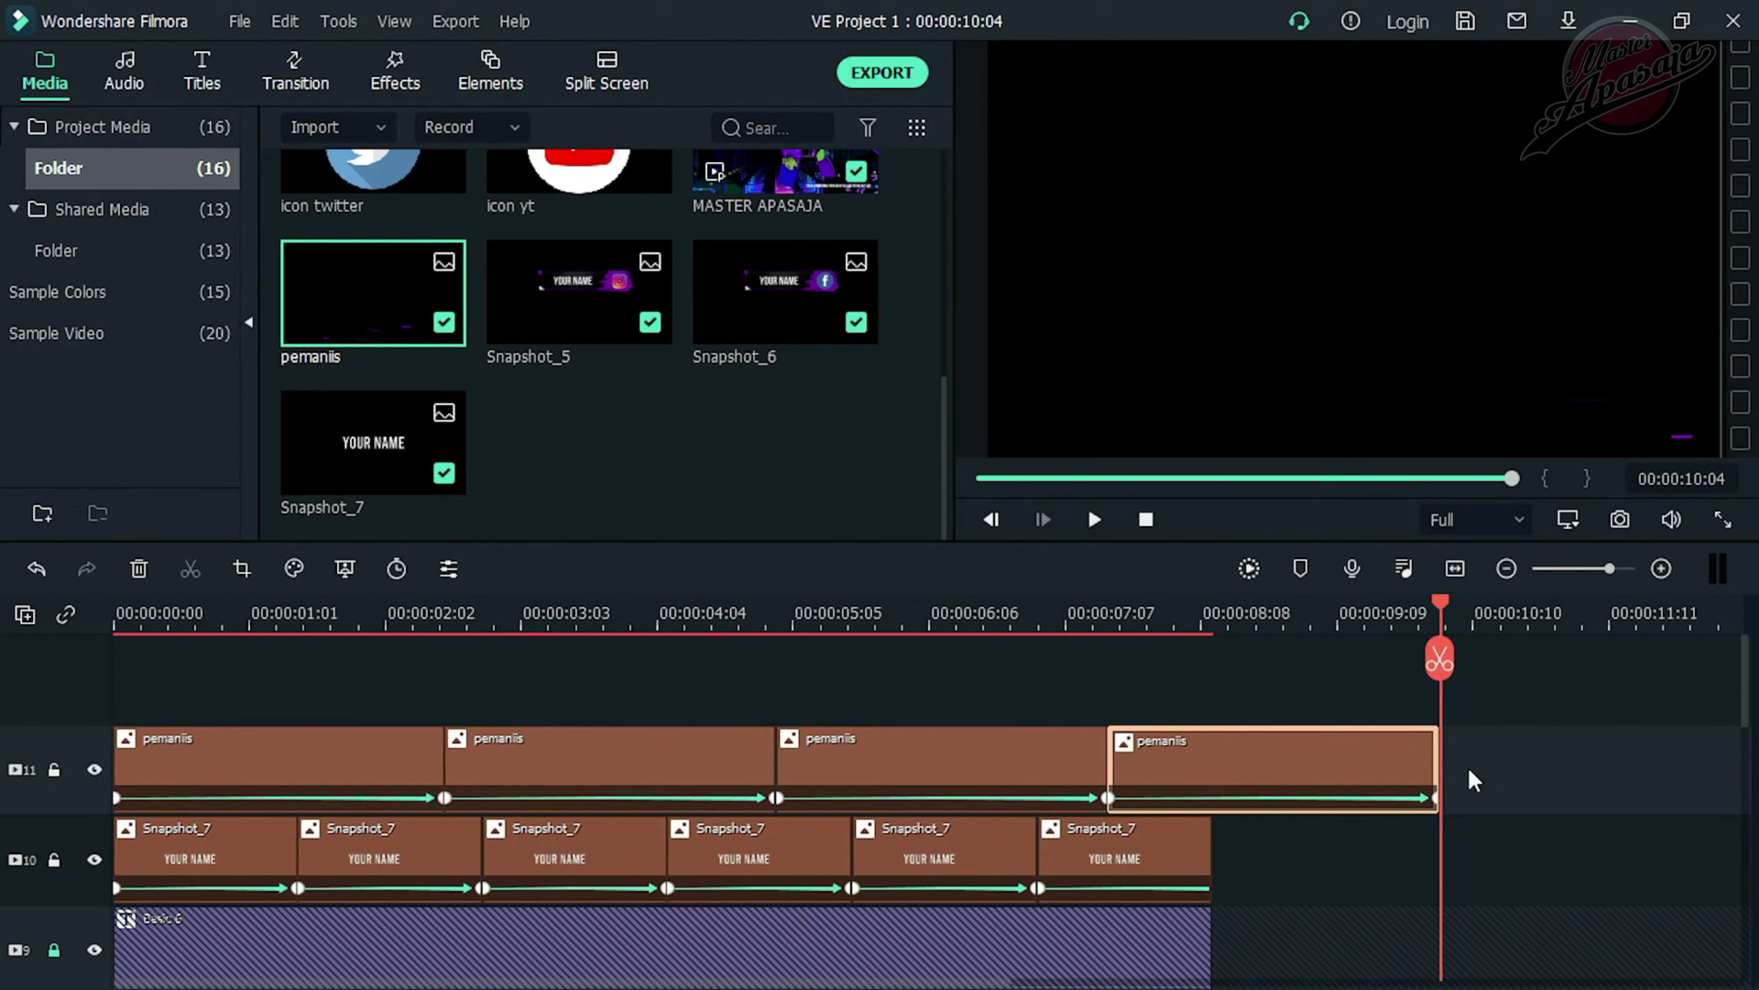
pyautogui.moveTo(1439, 762); pyautogui.dragTo(1207, 757)
# Play back the repeating pemaniis animation, scrub through the timeline, and stop the preview
pyautogui.press('space')
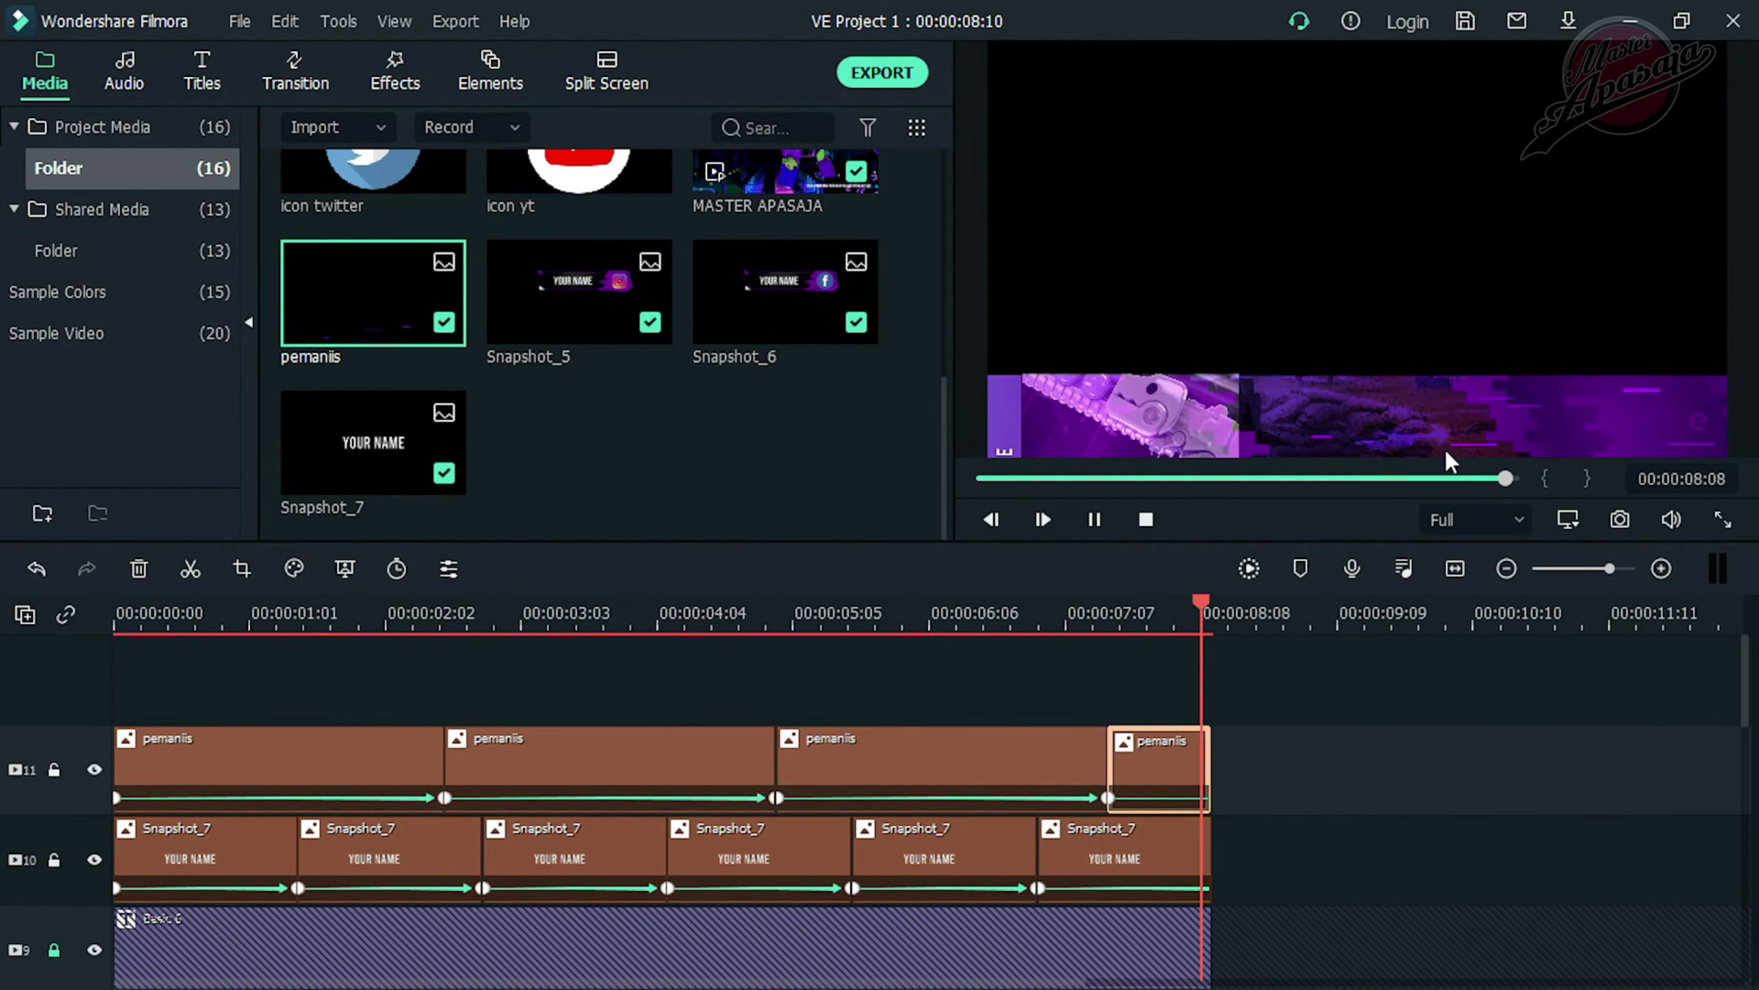
pyautogui.click(297, 694)
pyautogui.moveTo(300, 694); pyautogui.dragTo(646, 696)
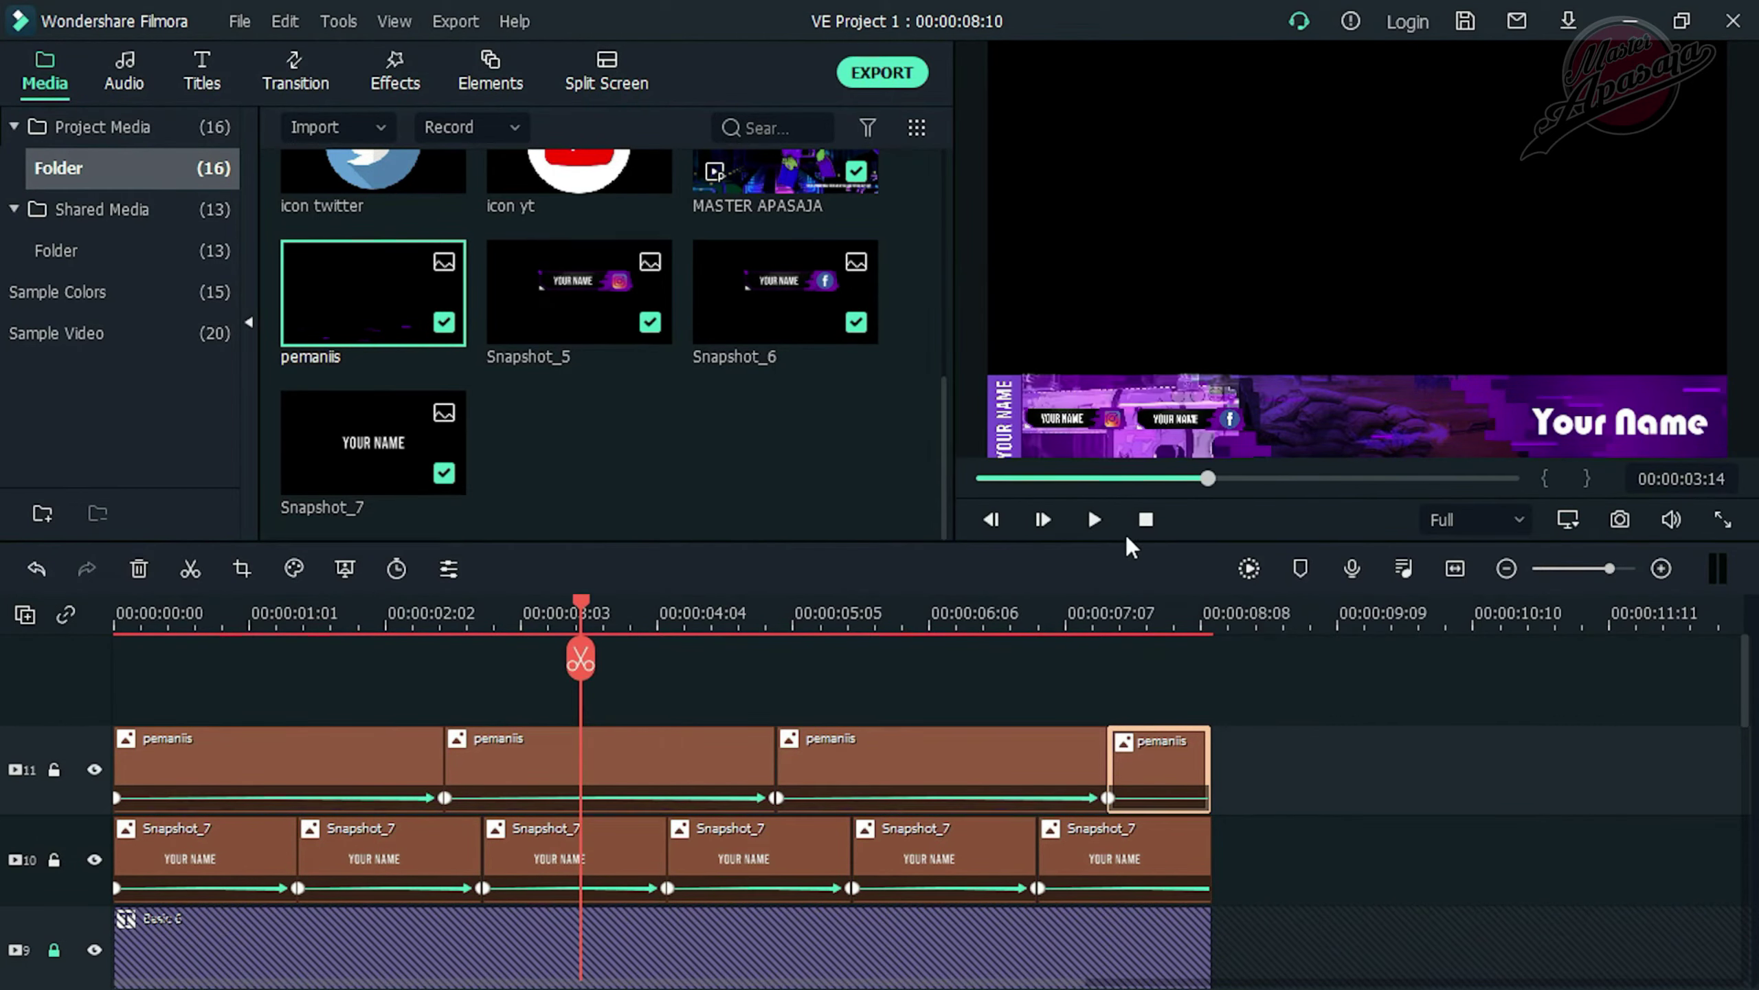
pyautogui.click(1140, 521)
# Place the green screen image at the start of track 12 and extend it to end at 00:00:08:10
pyautogui.scroll(5, 915, 418)
pyautogui.scroll(-3, 915, 418)
pyautogui.moveTo(944, 423); pyautogui.dragTo(945, 263)
pyautogui.click(783, 397)
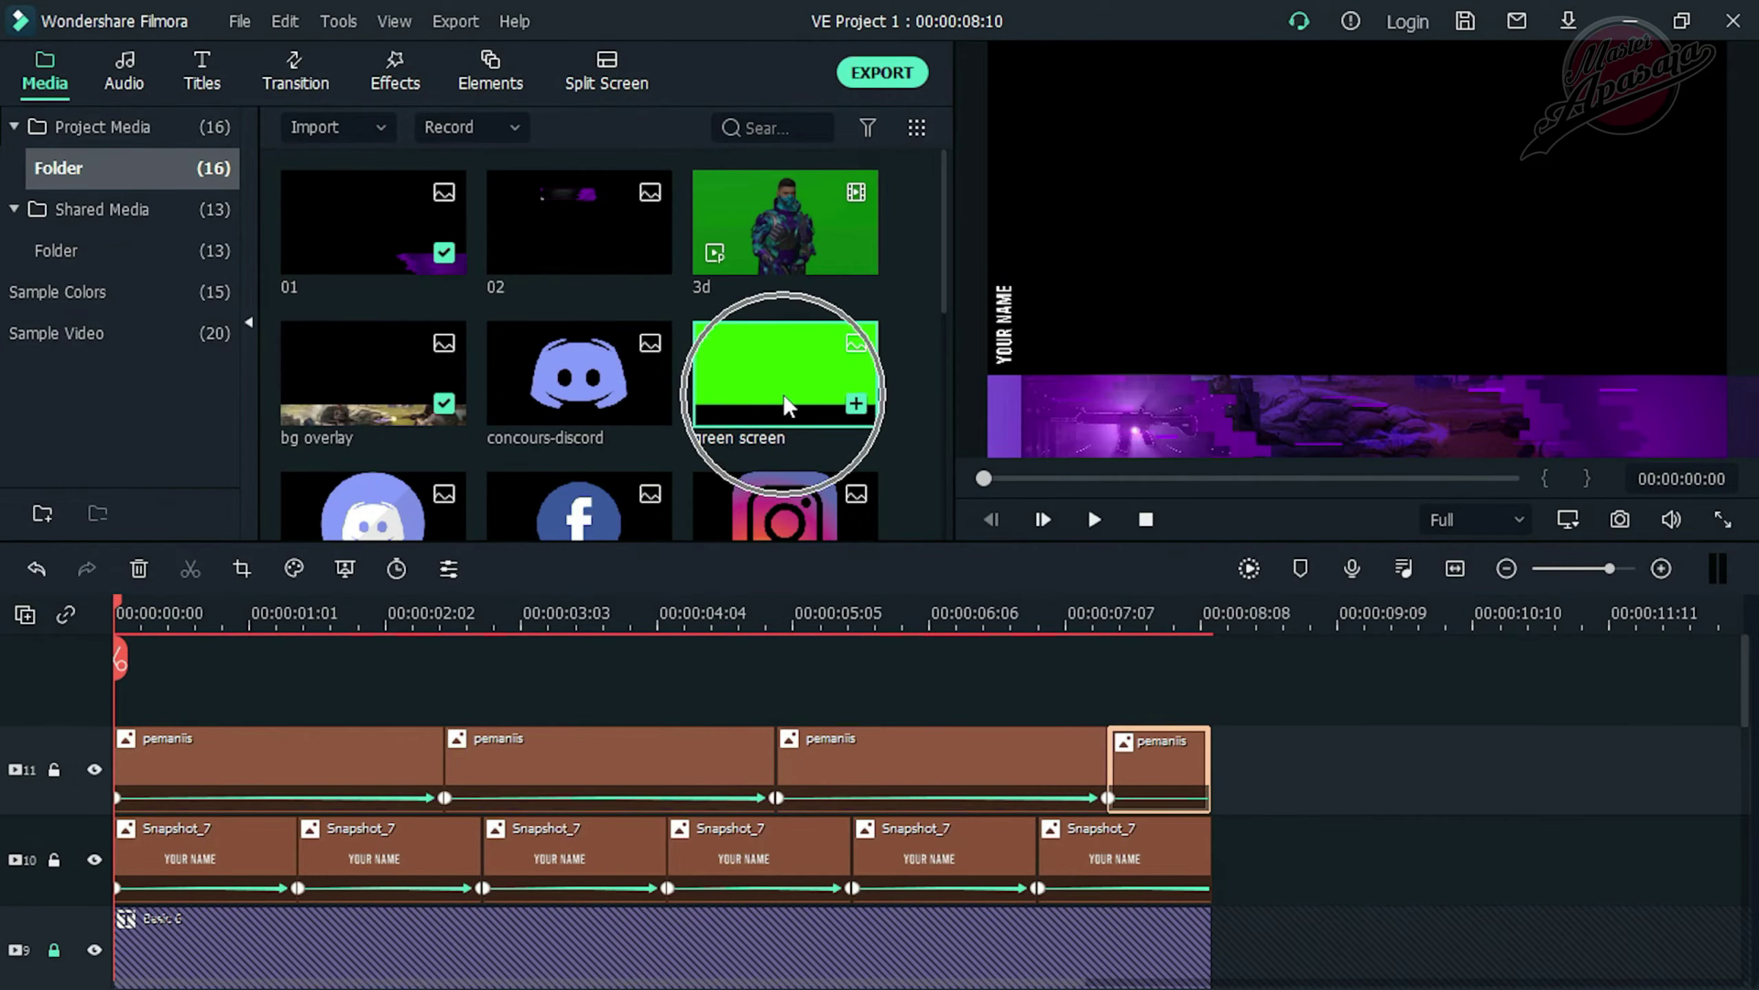
pyautogui.moveTo(775, 463); pyautogui.dragTo(68, 696)
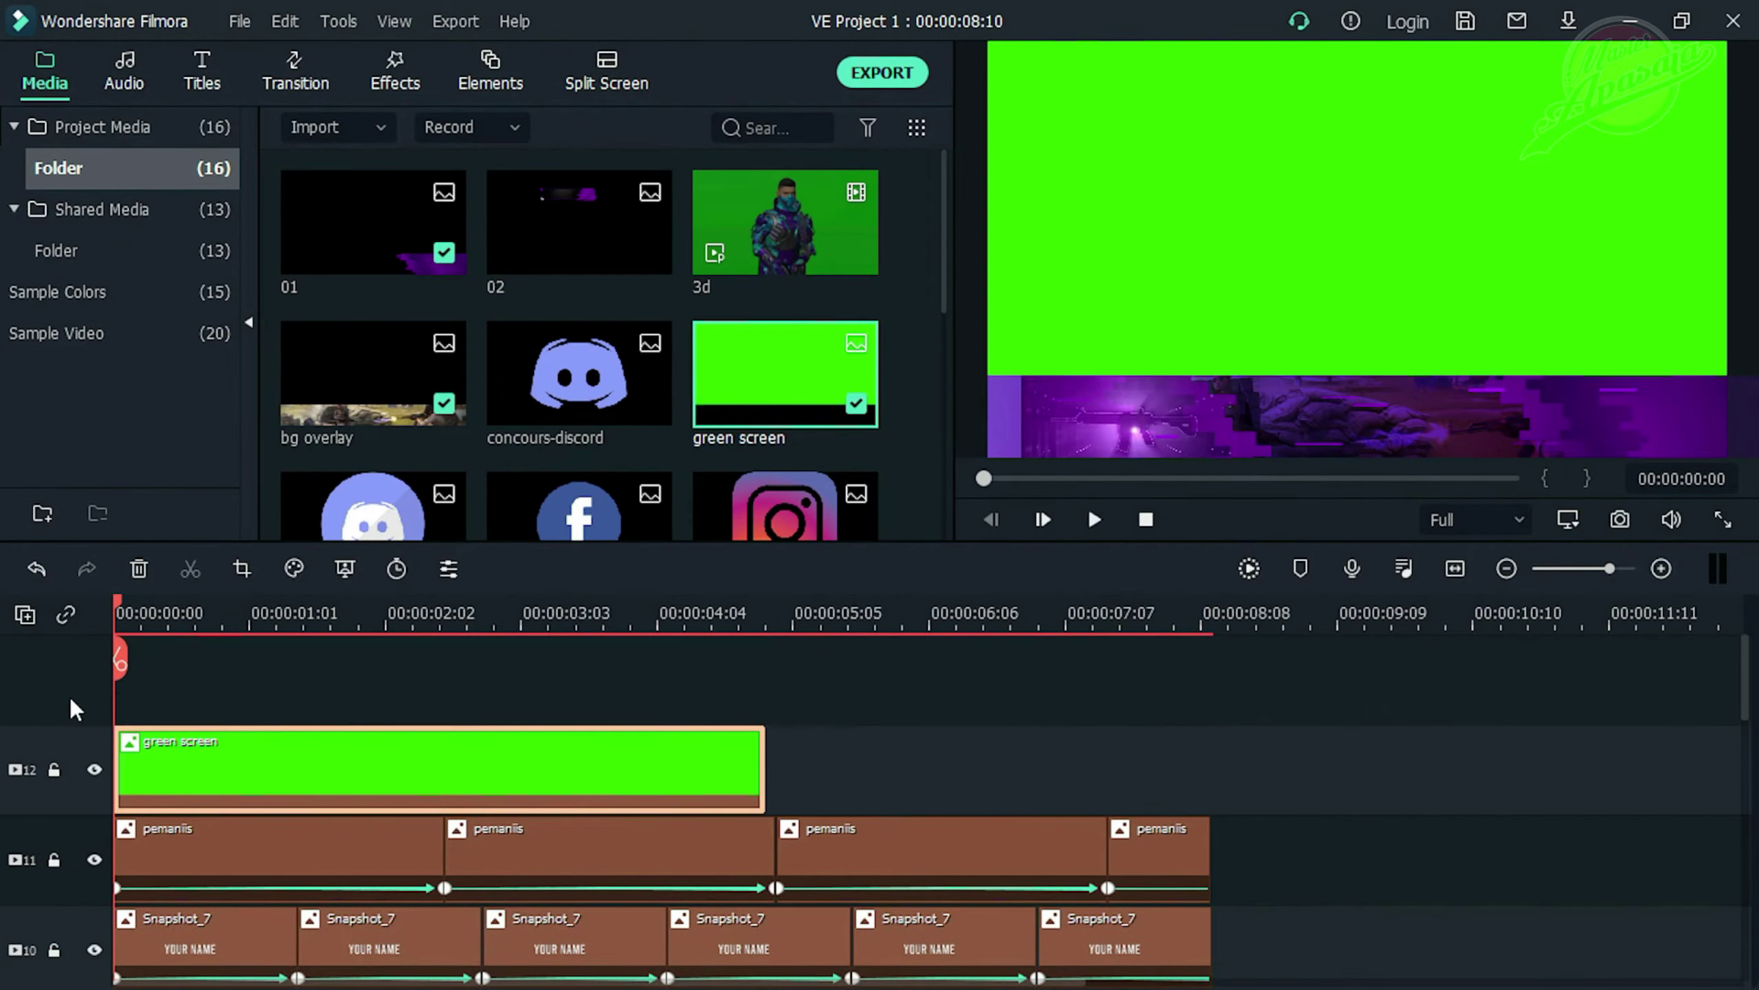
pyautogui.moveTo(764, 769); pyautogui.dragTo(1209, 769)
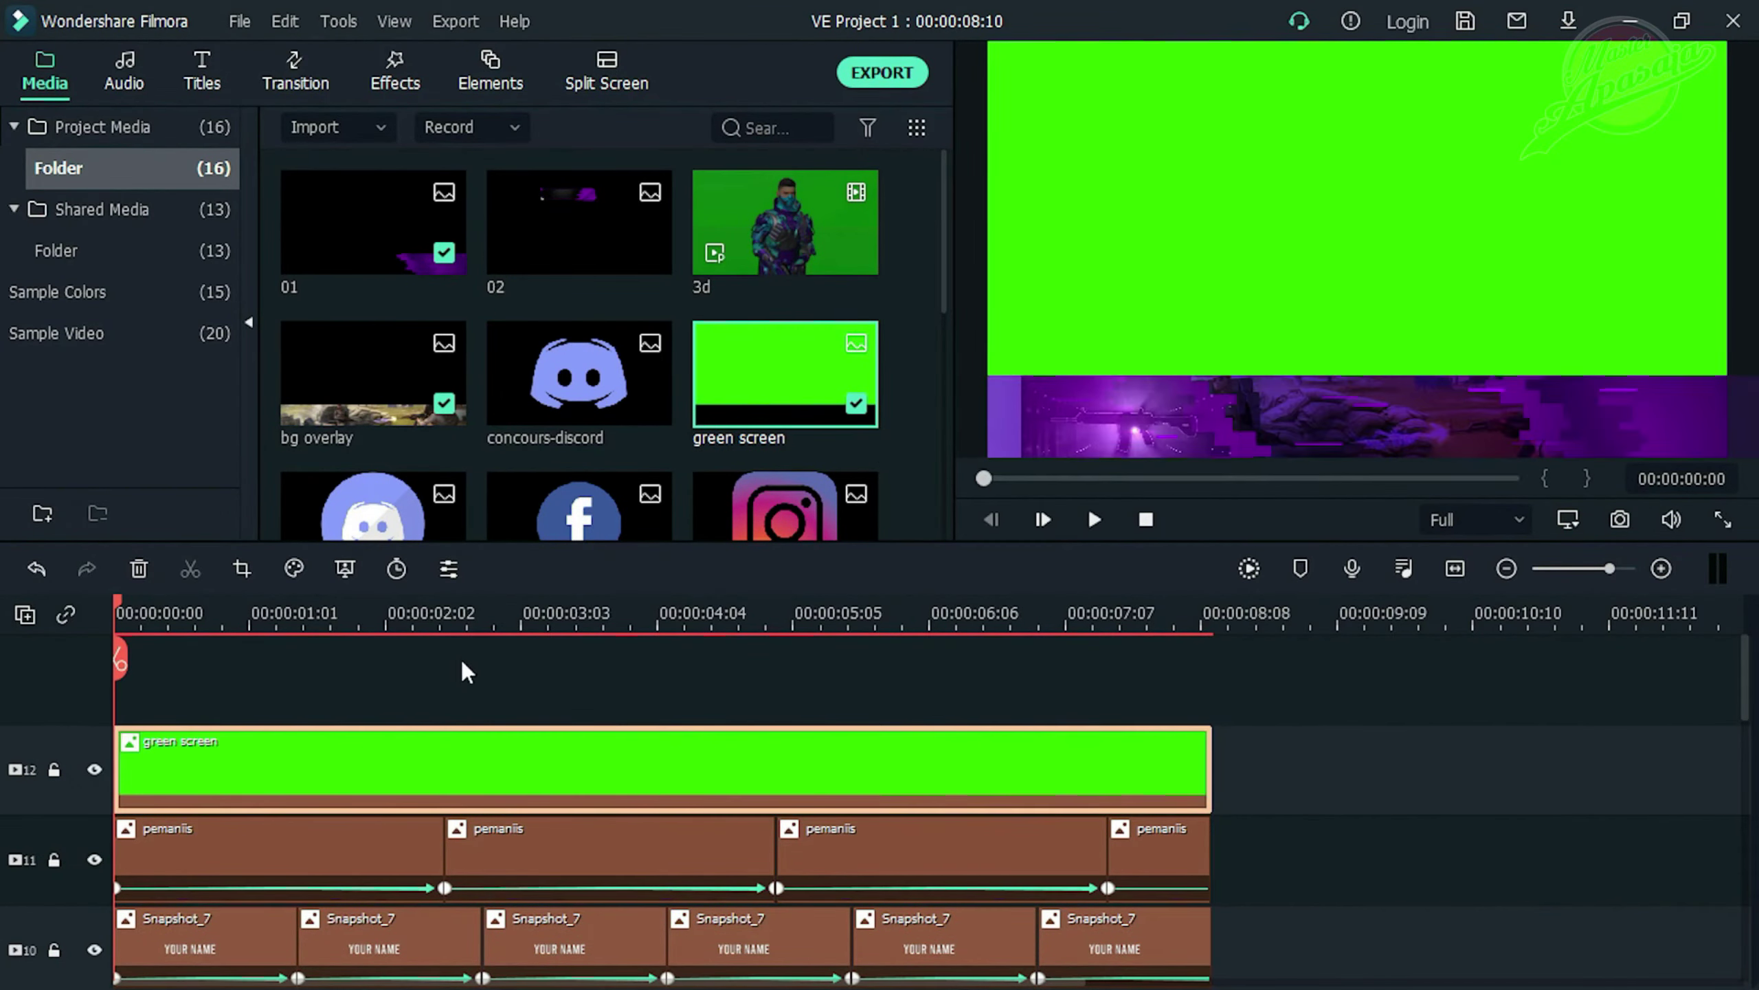
# Play back the overlay with the green screen layer on top
pyautogui.scroll(-1, 862, 710)
pyautogui.press('space')
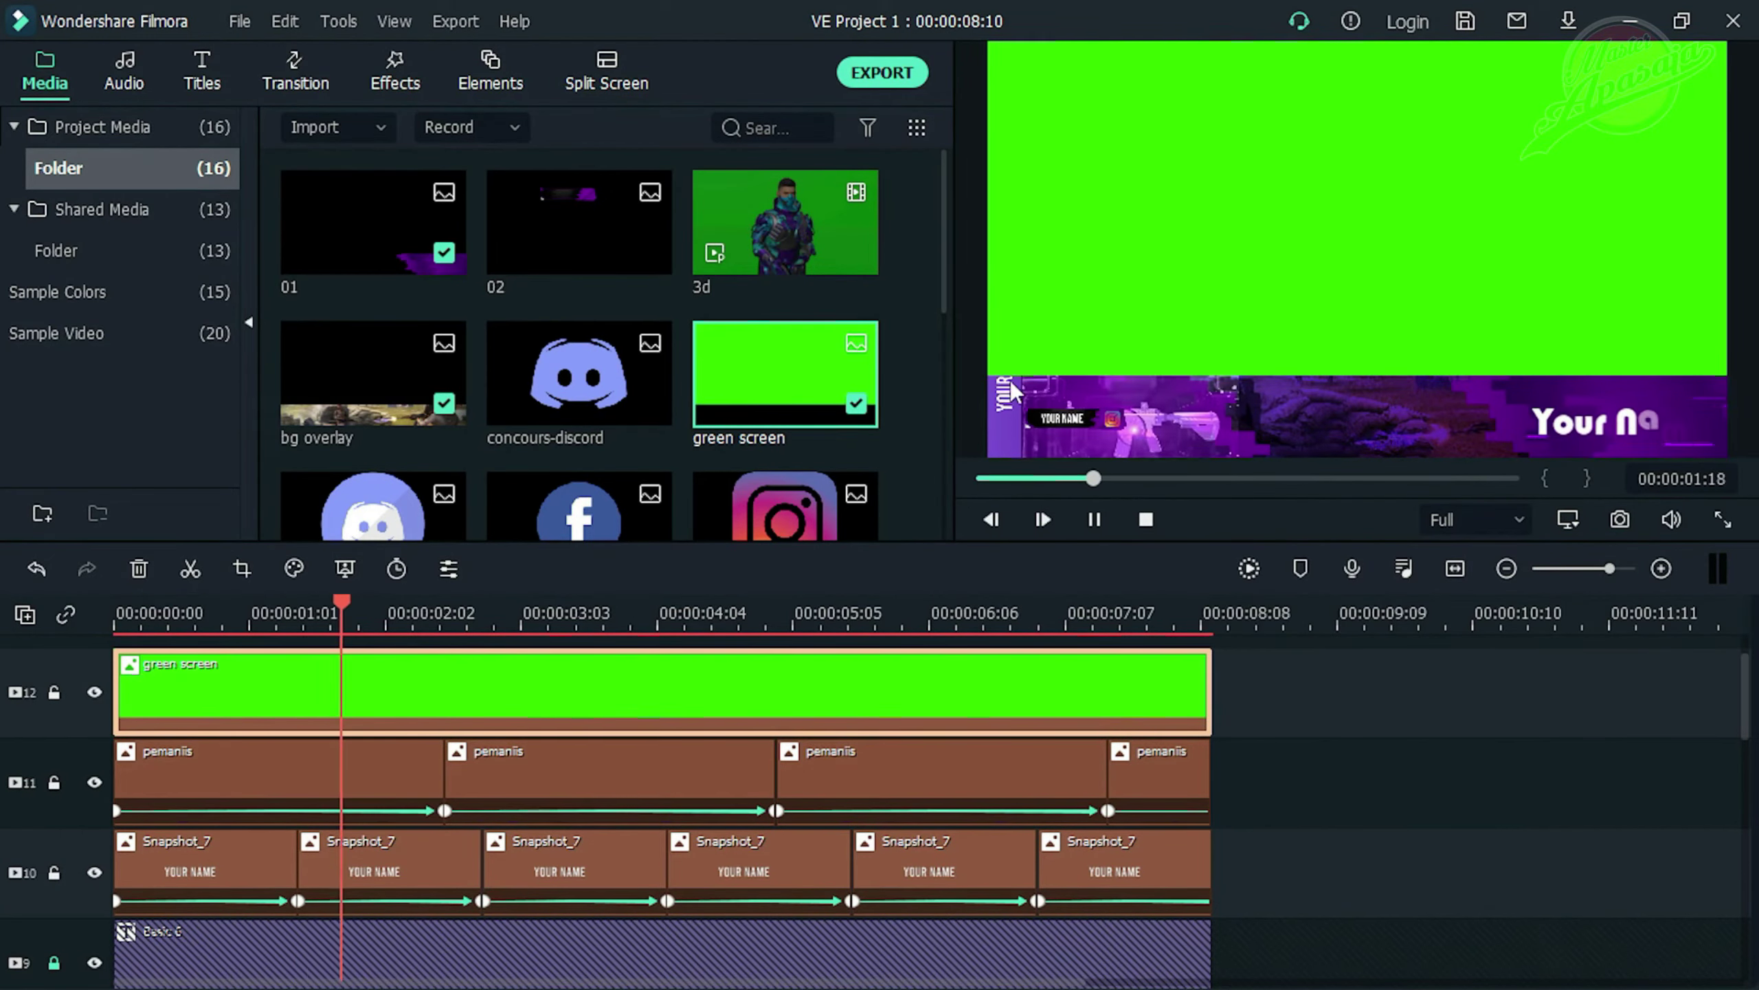
pyautogui.moveTo(630, 602); pyautogui.dragTo(249, 616)
# Place the 3d video at the start of track 13, preview it, and return the playhead to the start
pyautogui.moveTo(781, 263); pyautogui.dragTo(101, 659)
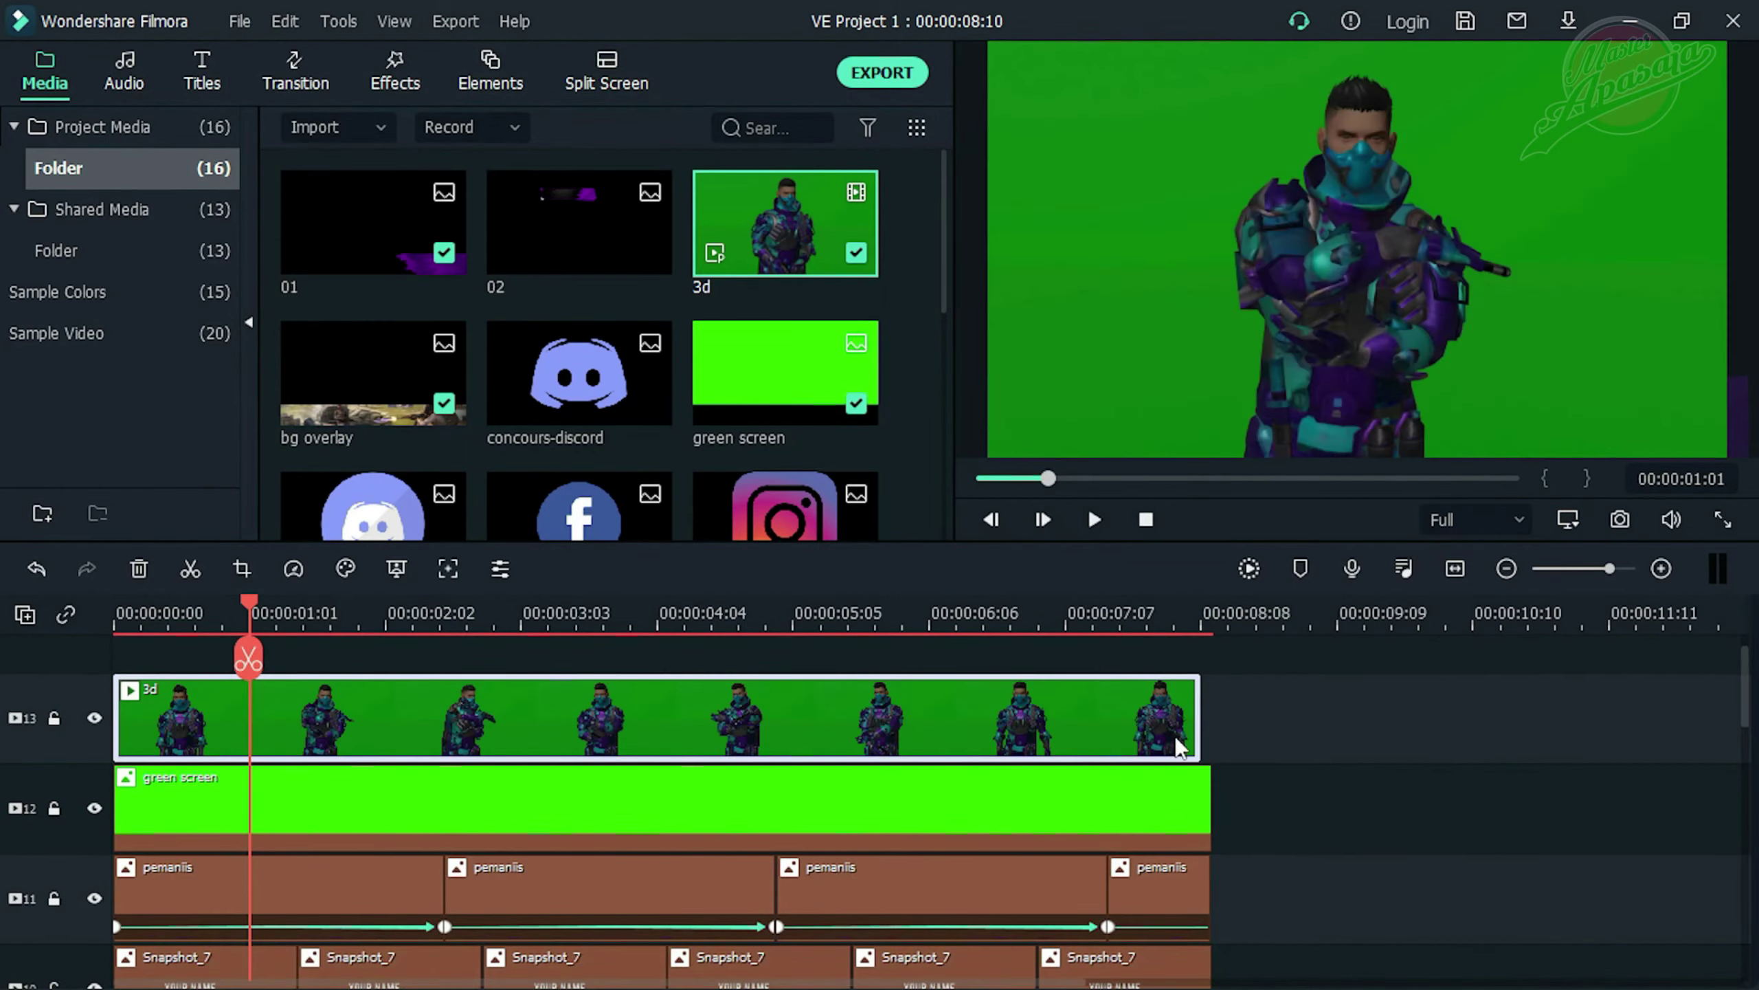
pyautogui.click(1146, 518)
pyautogui.press('space')
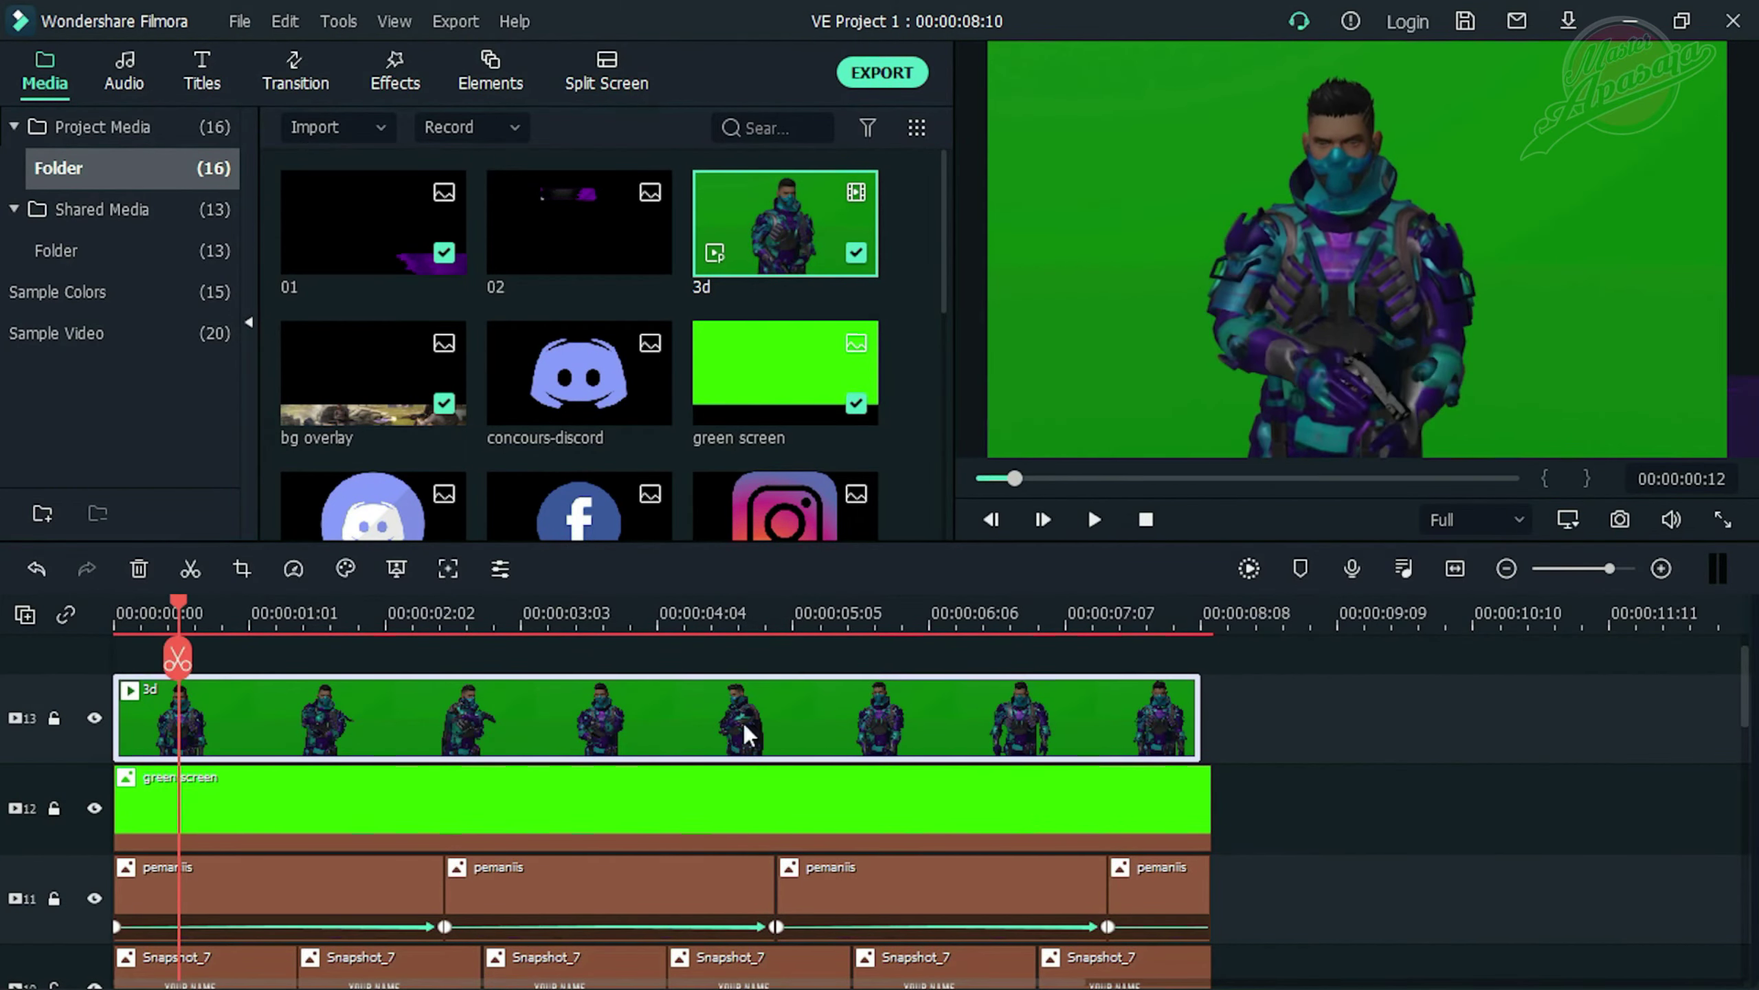
pyautogui.rightClick(281, 702)
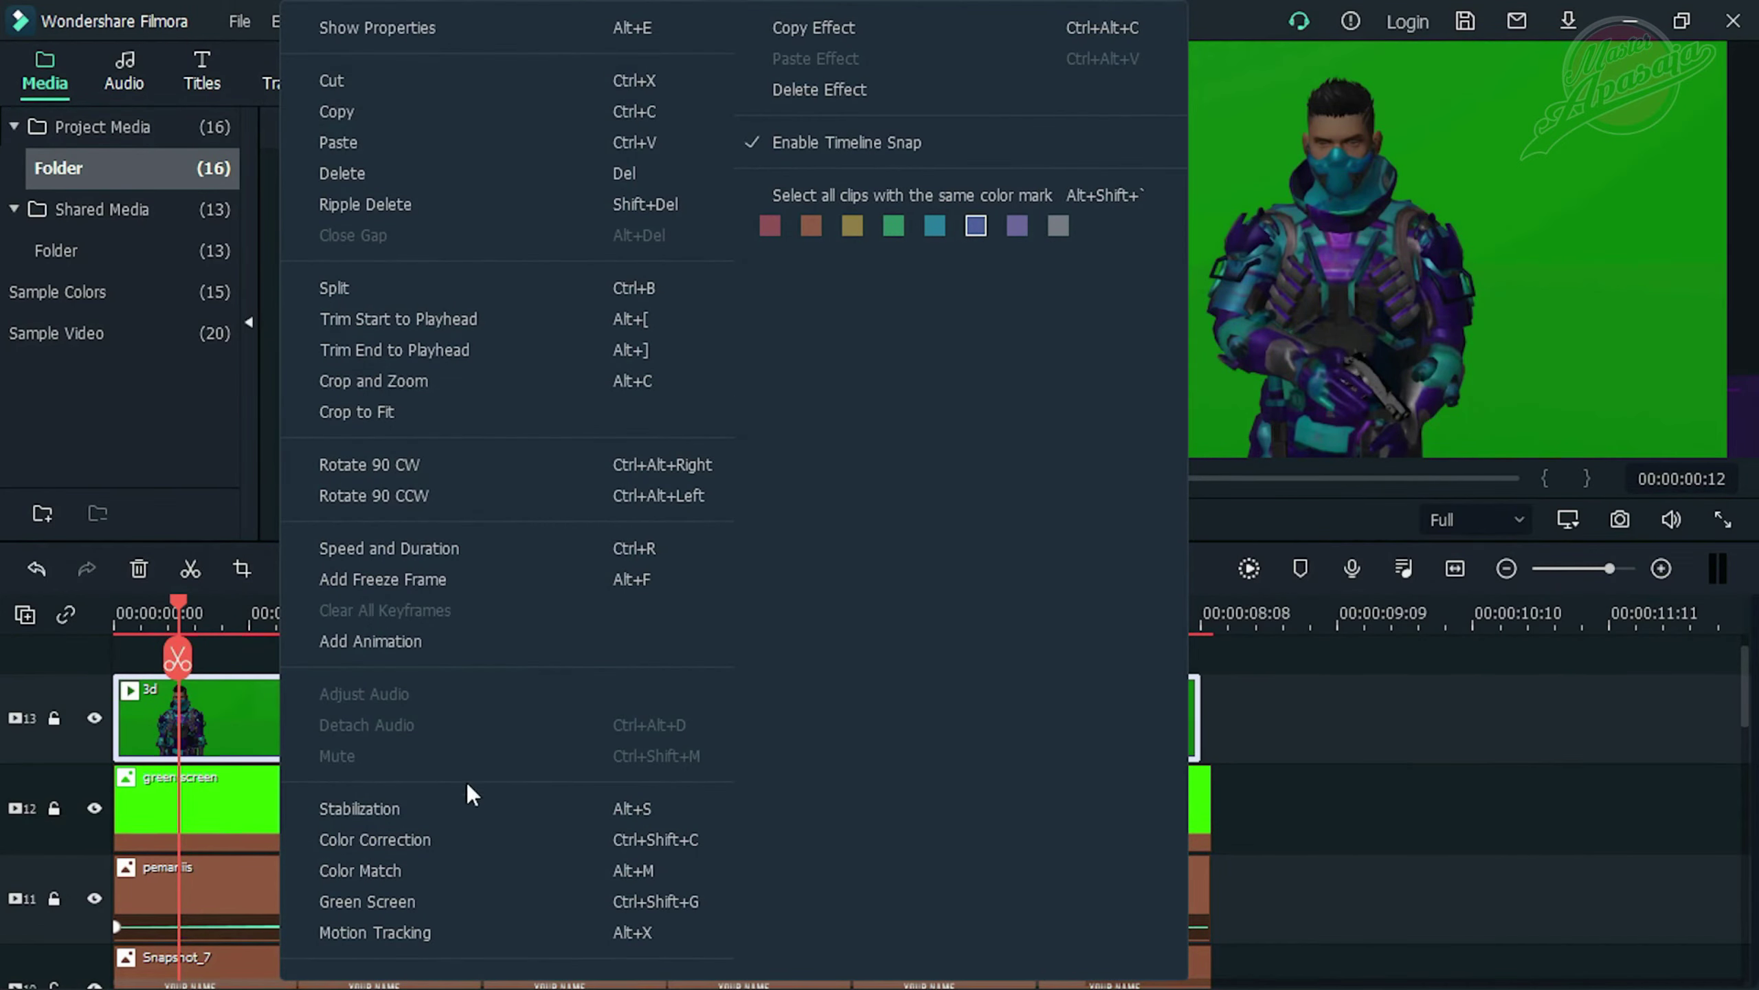
pyautogui.click(234, 723)
pyautogui.moveTo(174, 624); pyautogui.dragTo(5, 637)
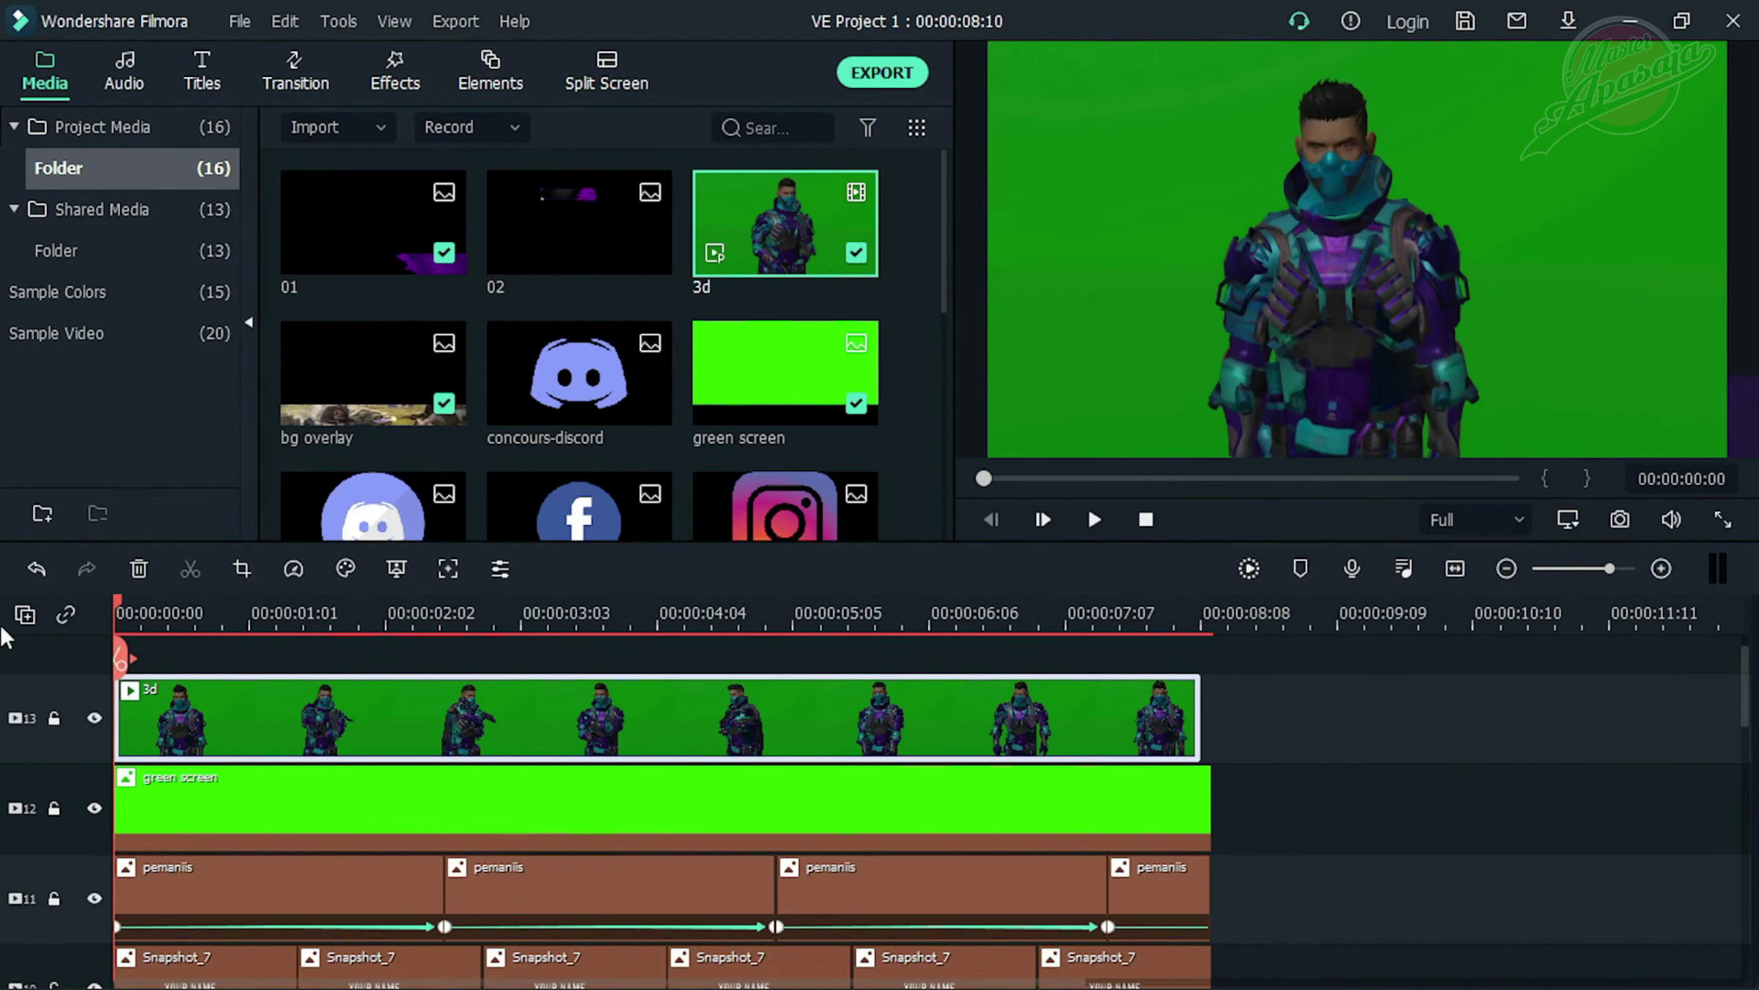
# Key out the 3d clip's background with Alpha Channel on, offset 6, tolerance 49, edge thickness 1.00 and edge feather 3.00
pyautogui.rightClick(268, 714)
pyautogui.click(374, 895)
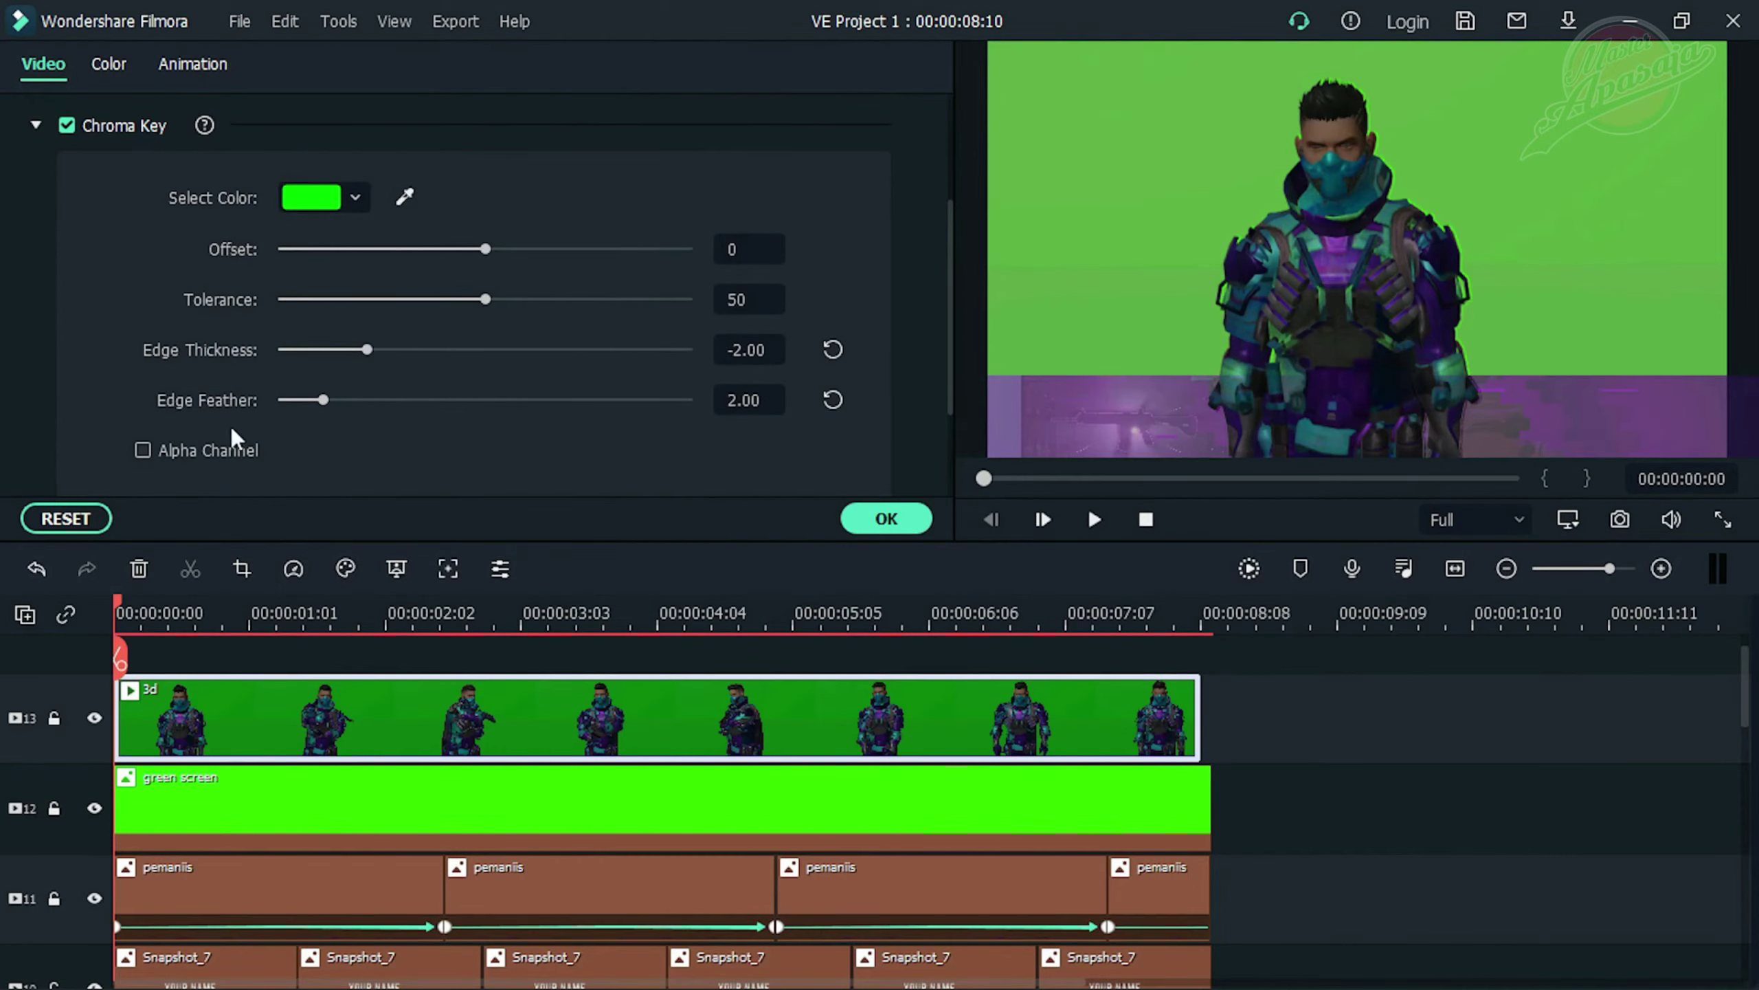
pyautogui.click(234, 447)
pyautogui.moveTo(742, 262); pyautogui.dragTo(735, 400)
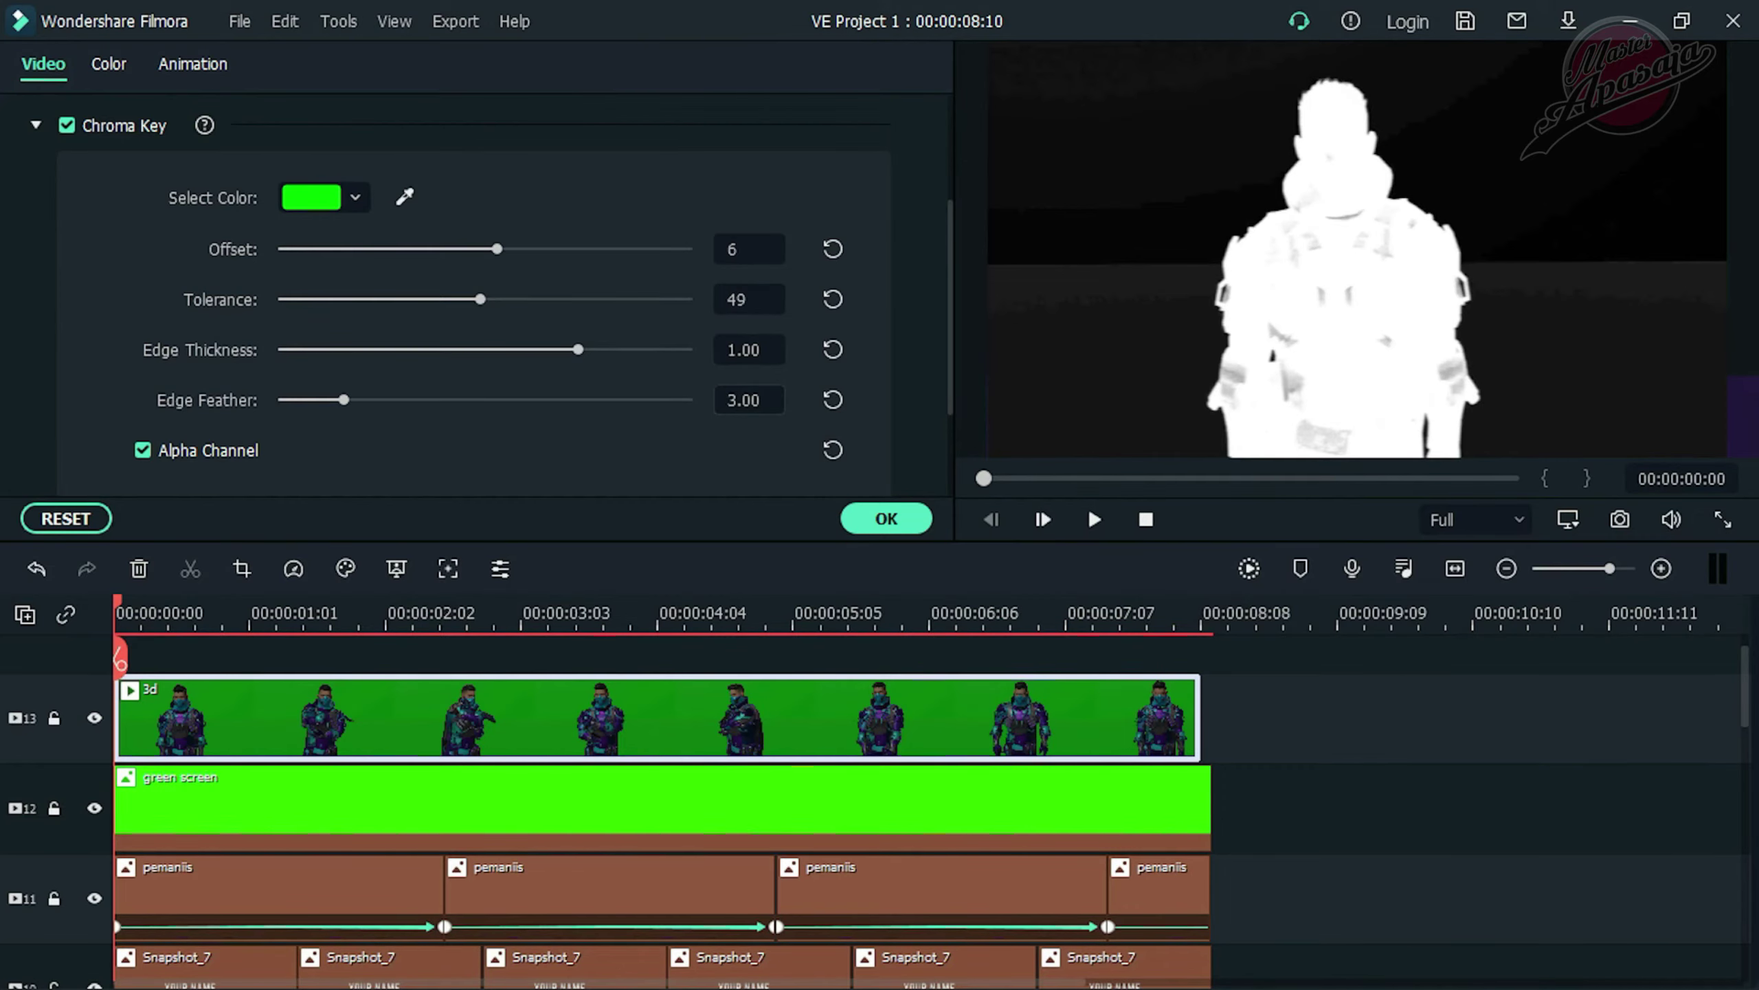
pyautogui.click(885, 519)
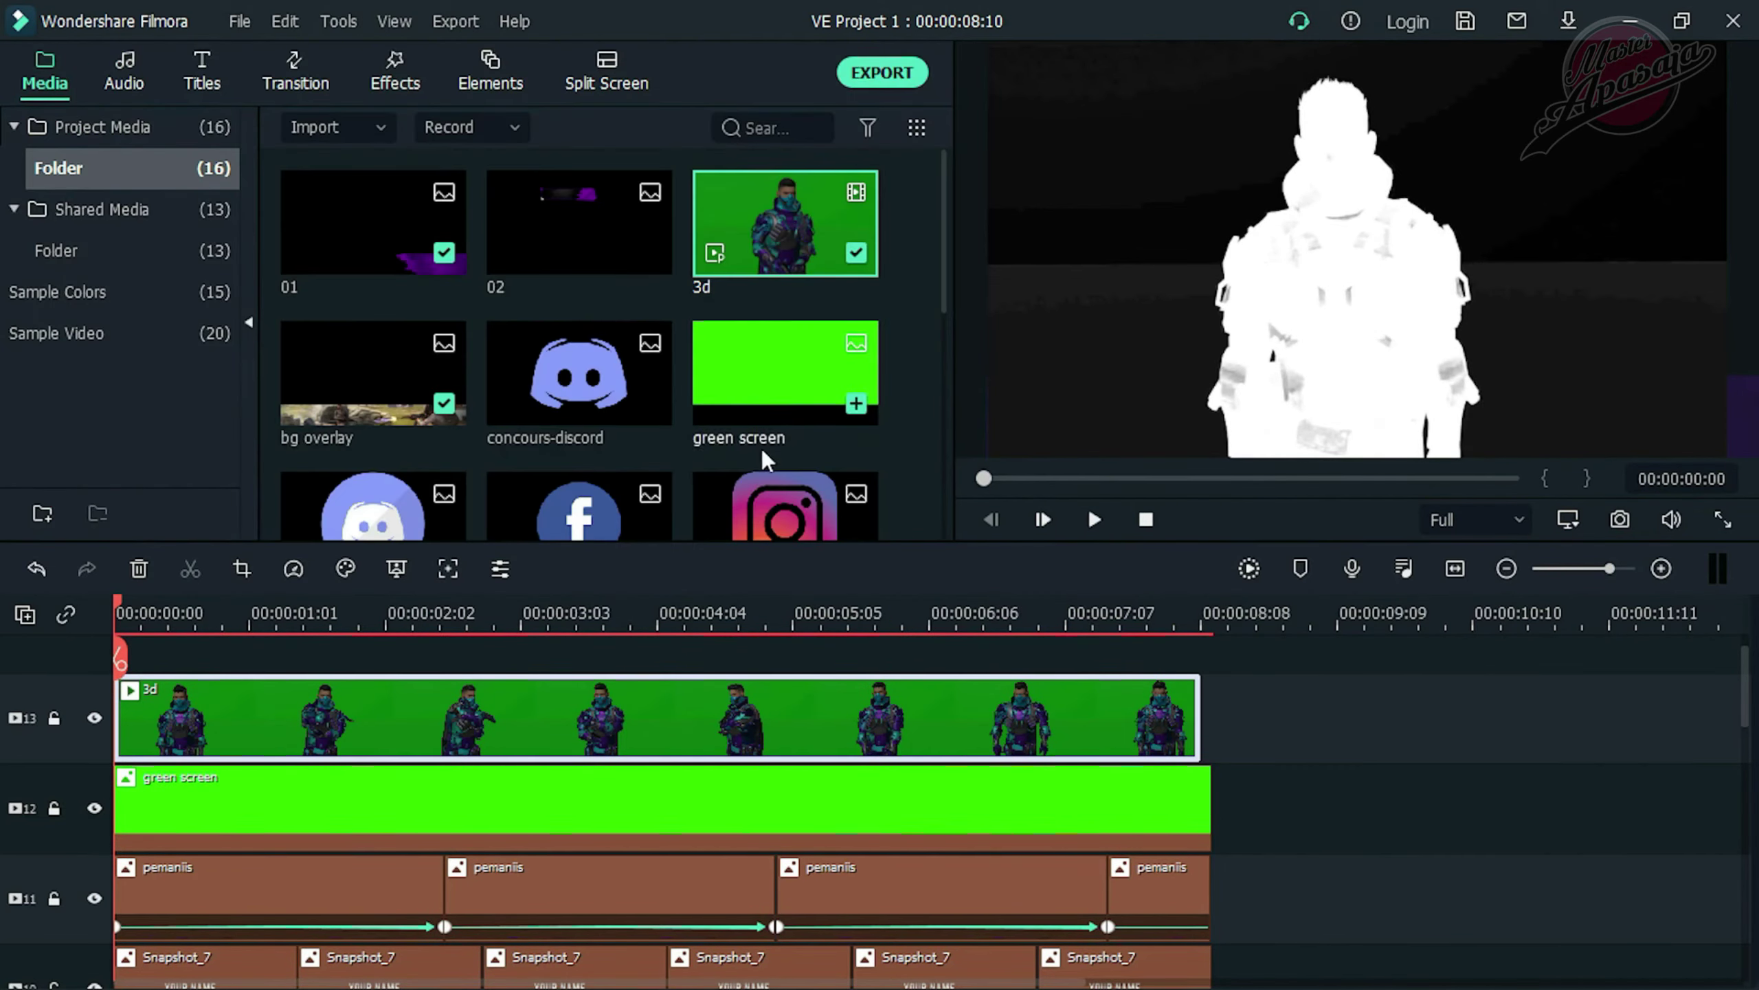
# Reopen the 3d clip's Chroma Key settings and turn off Alpha Channel
pyautogui.rightClick(420, 760)
pyautogui.click(503, 884)
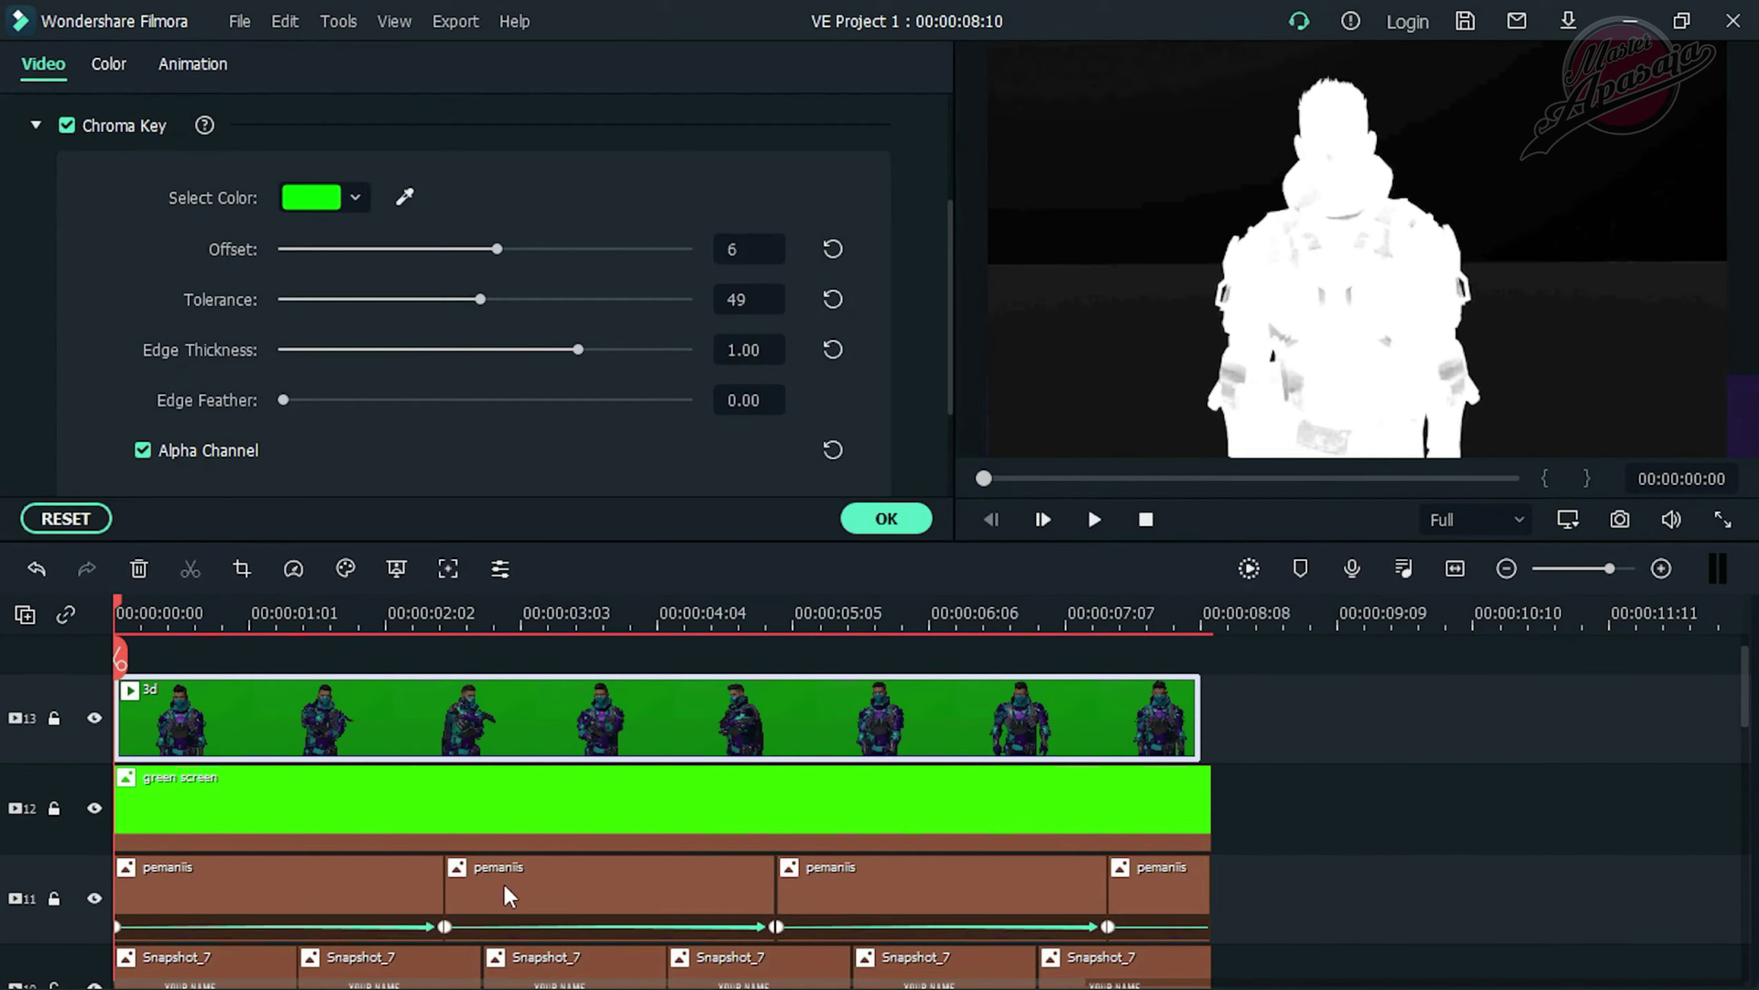
pyautogui.click(143, 450)
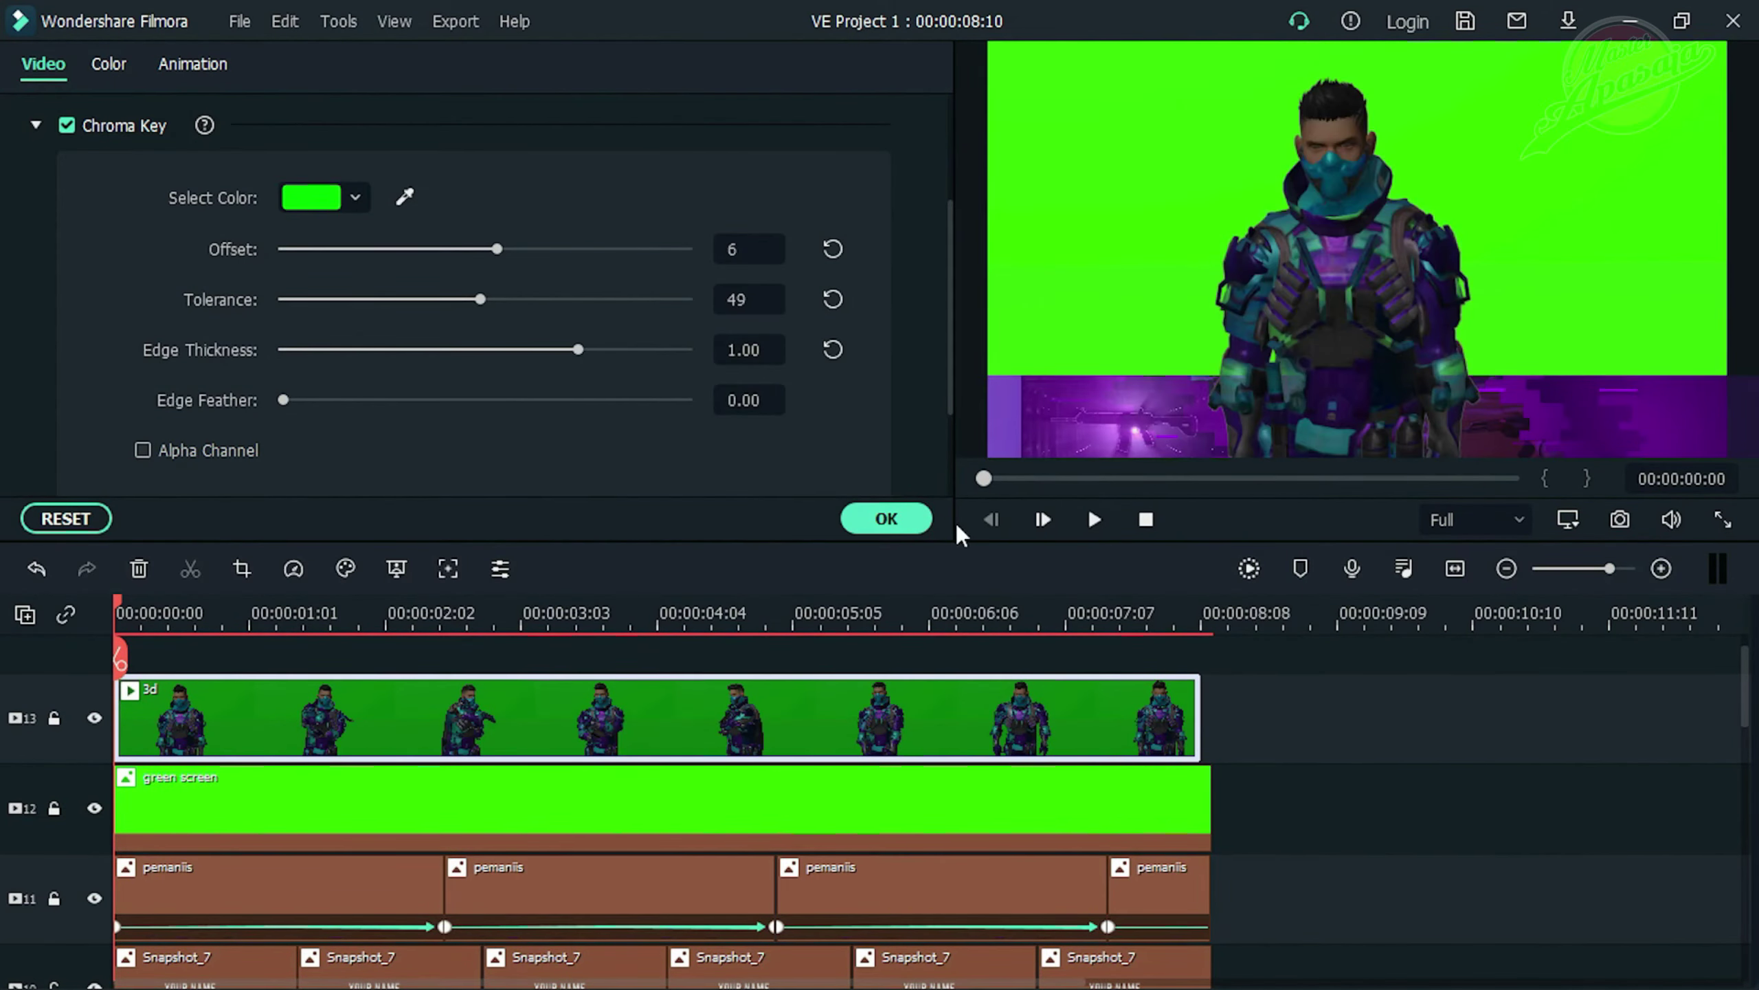
# Scale the 3d clip to 54% and set its Y position to -76.0
pyautogui.click(38, 127)
pyautogui.click(39, 127)
pyautogui.moveTo(763, 297); pyautogui.dragTo(730, 297)
pyautogui.moveTo(395, 349); pyautogui.dragTo(345, 348)
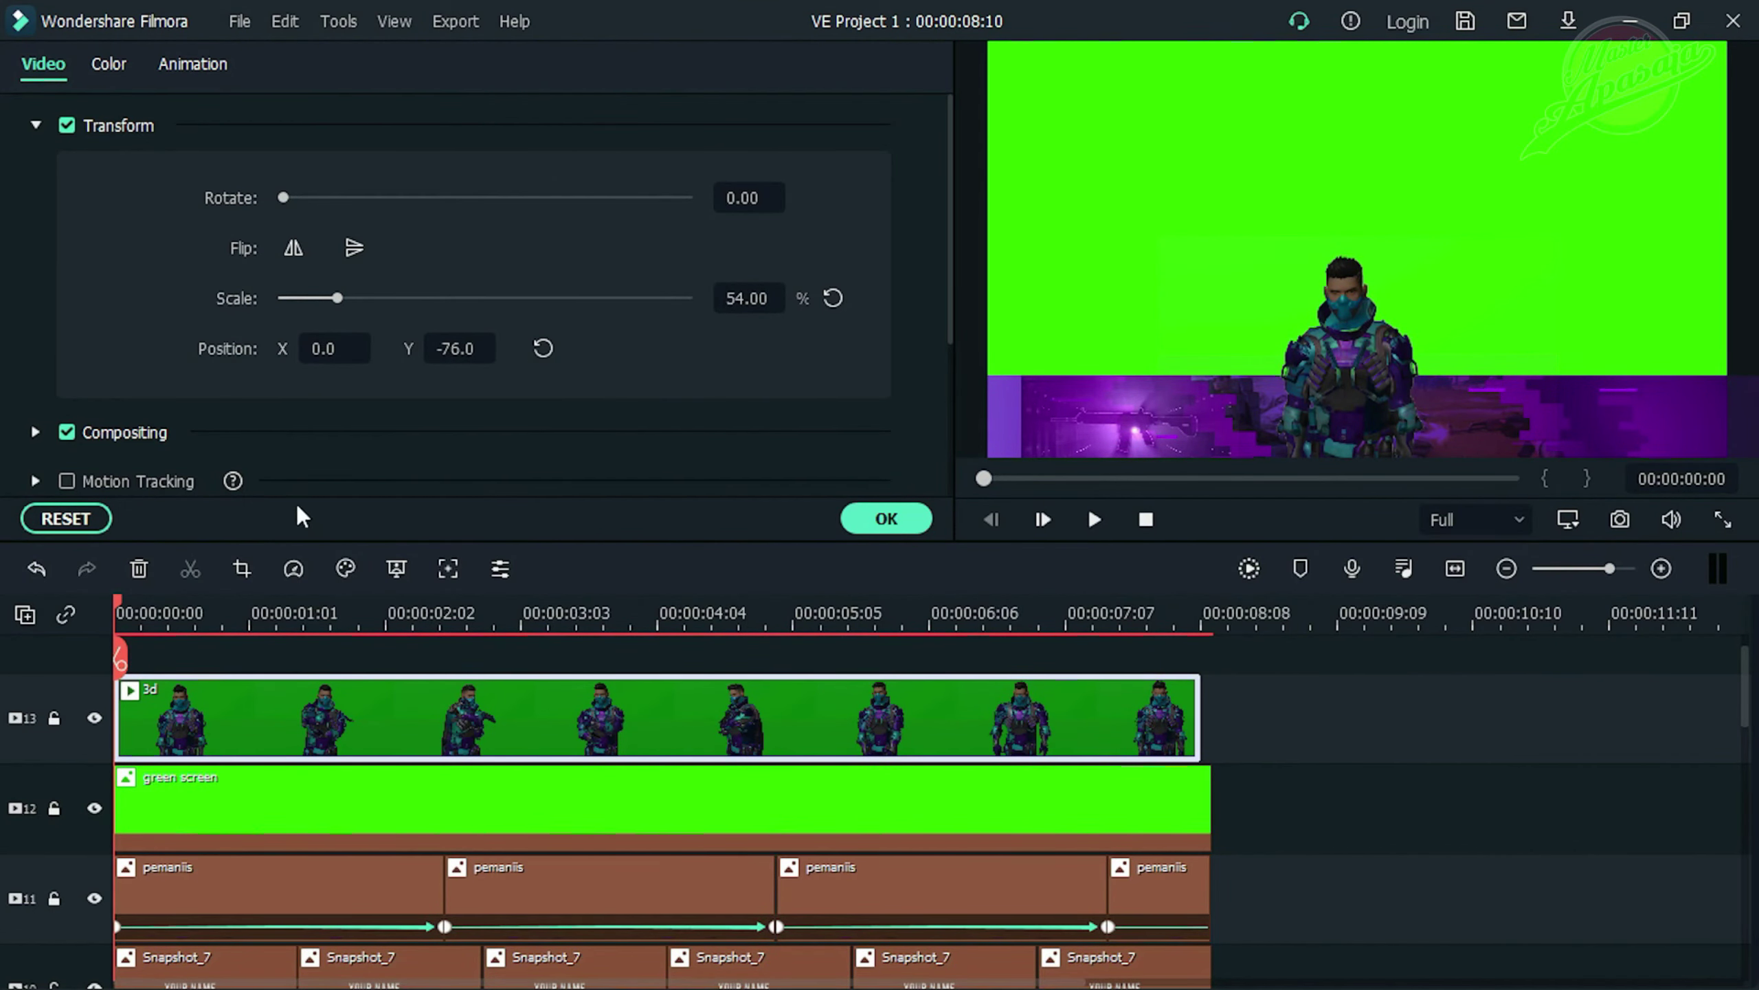
# Set the 3d clip's Chroma Key offset to 11, accept the settings, and play back the composite from the start
pyautogui.moveTo(953, 195); pyautogui.dragTo(921, 386)
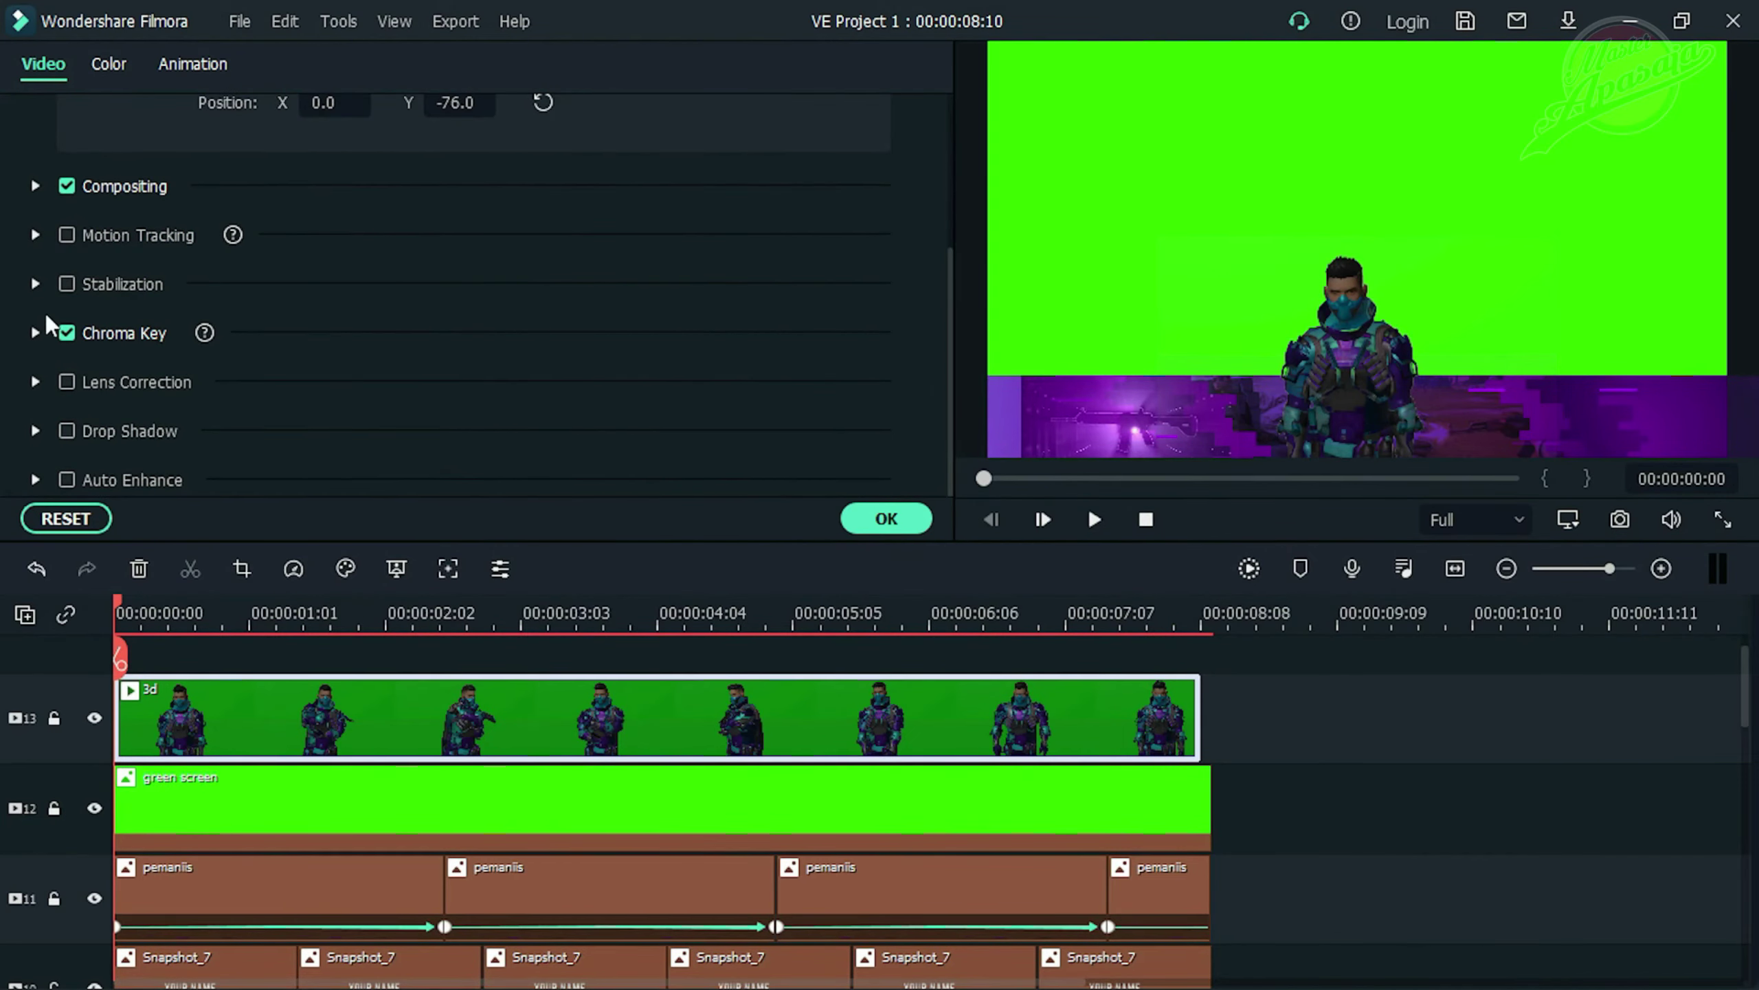
pyautogui.click(55, 331)
pyautogui.moveTo(498, 457); pyautogui.dragTo(508, 458)
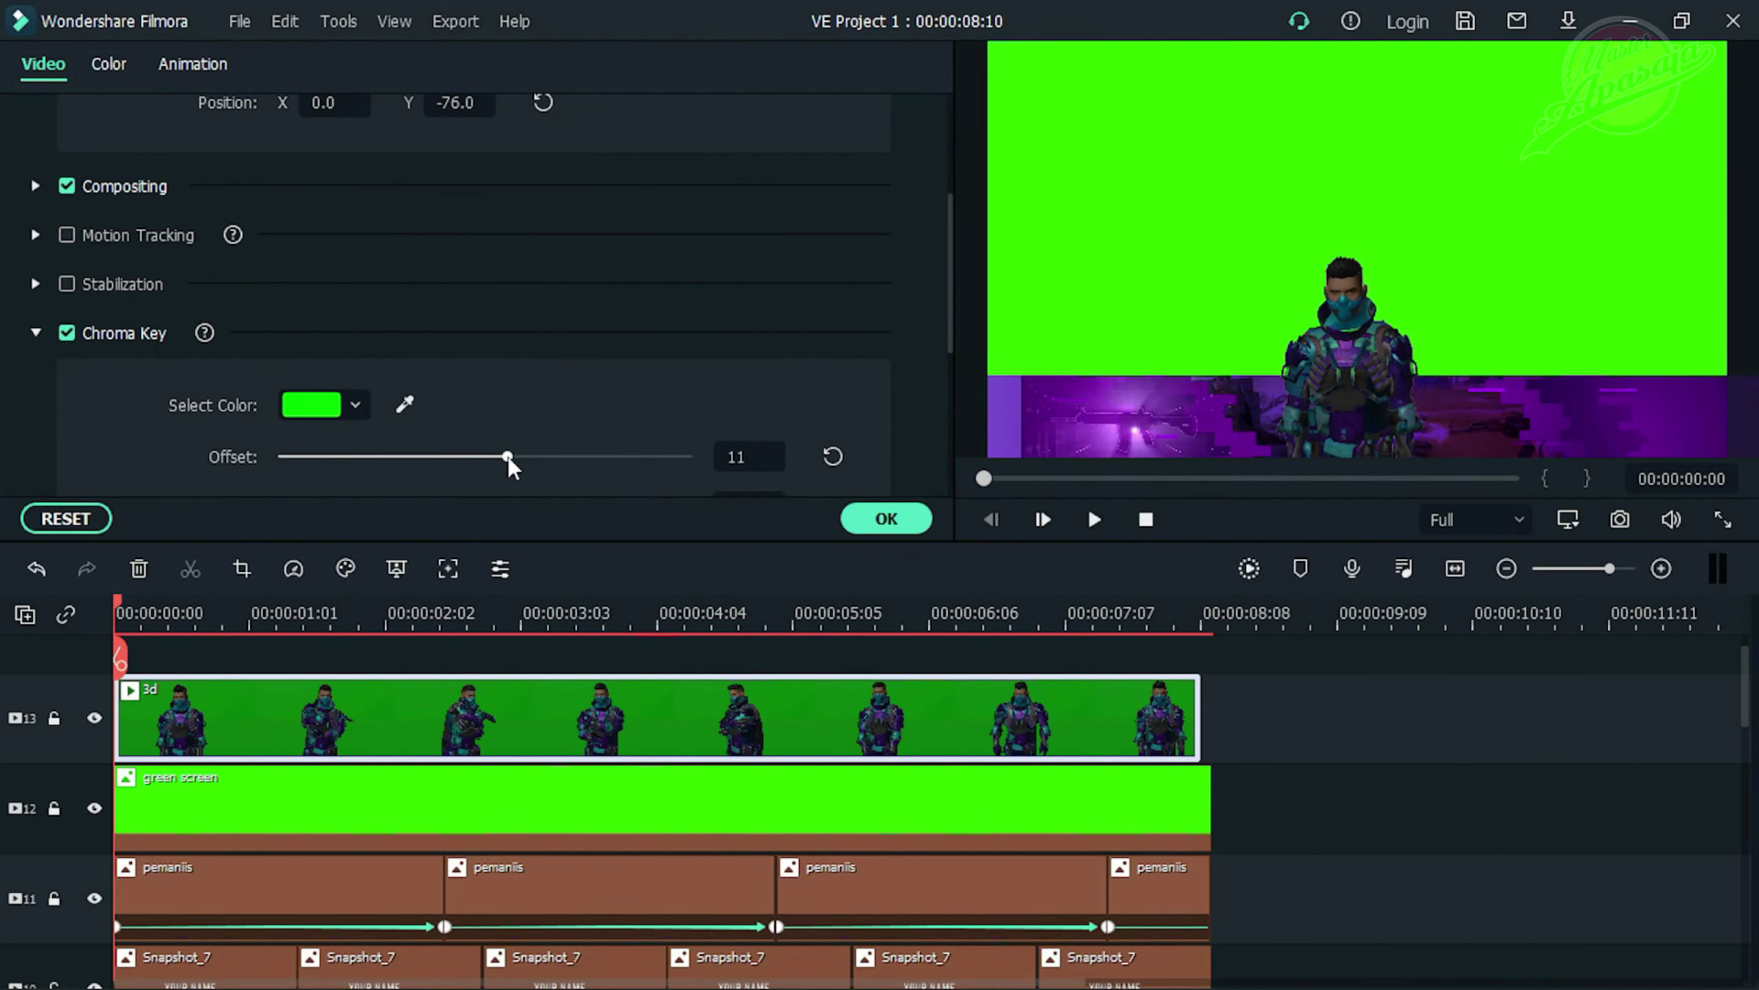
pyautogui.press('space')
pyautogui.click(886, 521)
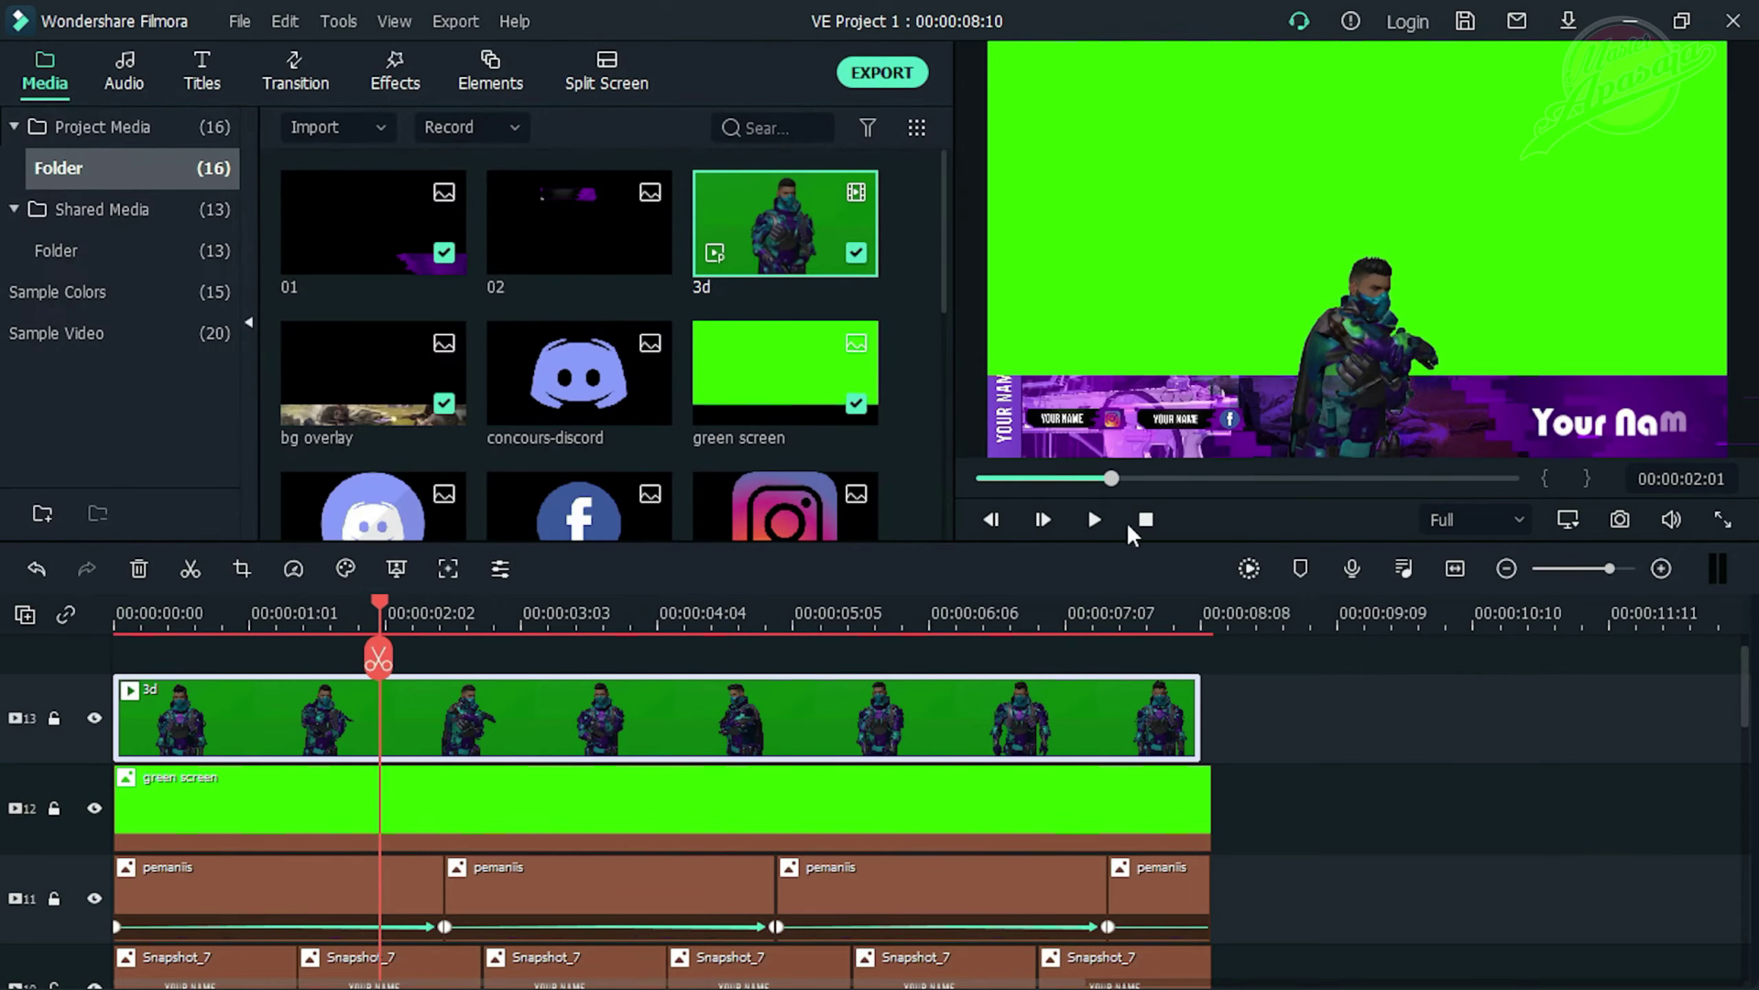
pyautogui.moveTo(381, 600); pyautogui.dragTo(70, 604)
pyautogui.press('space')
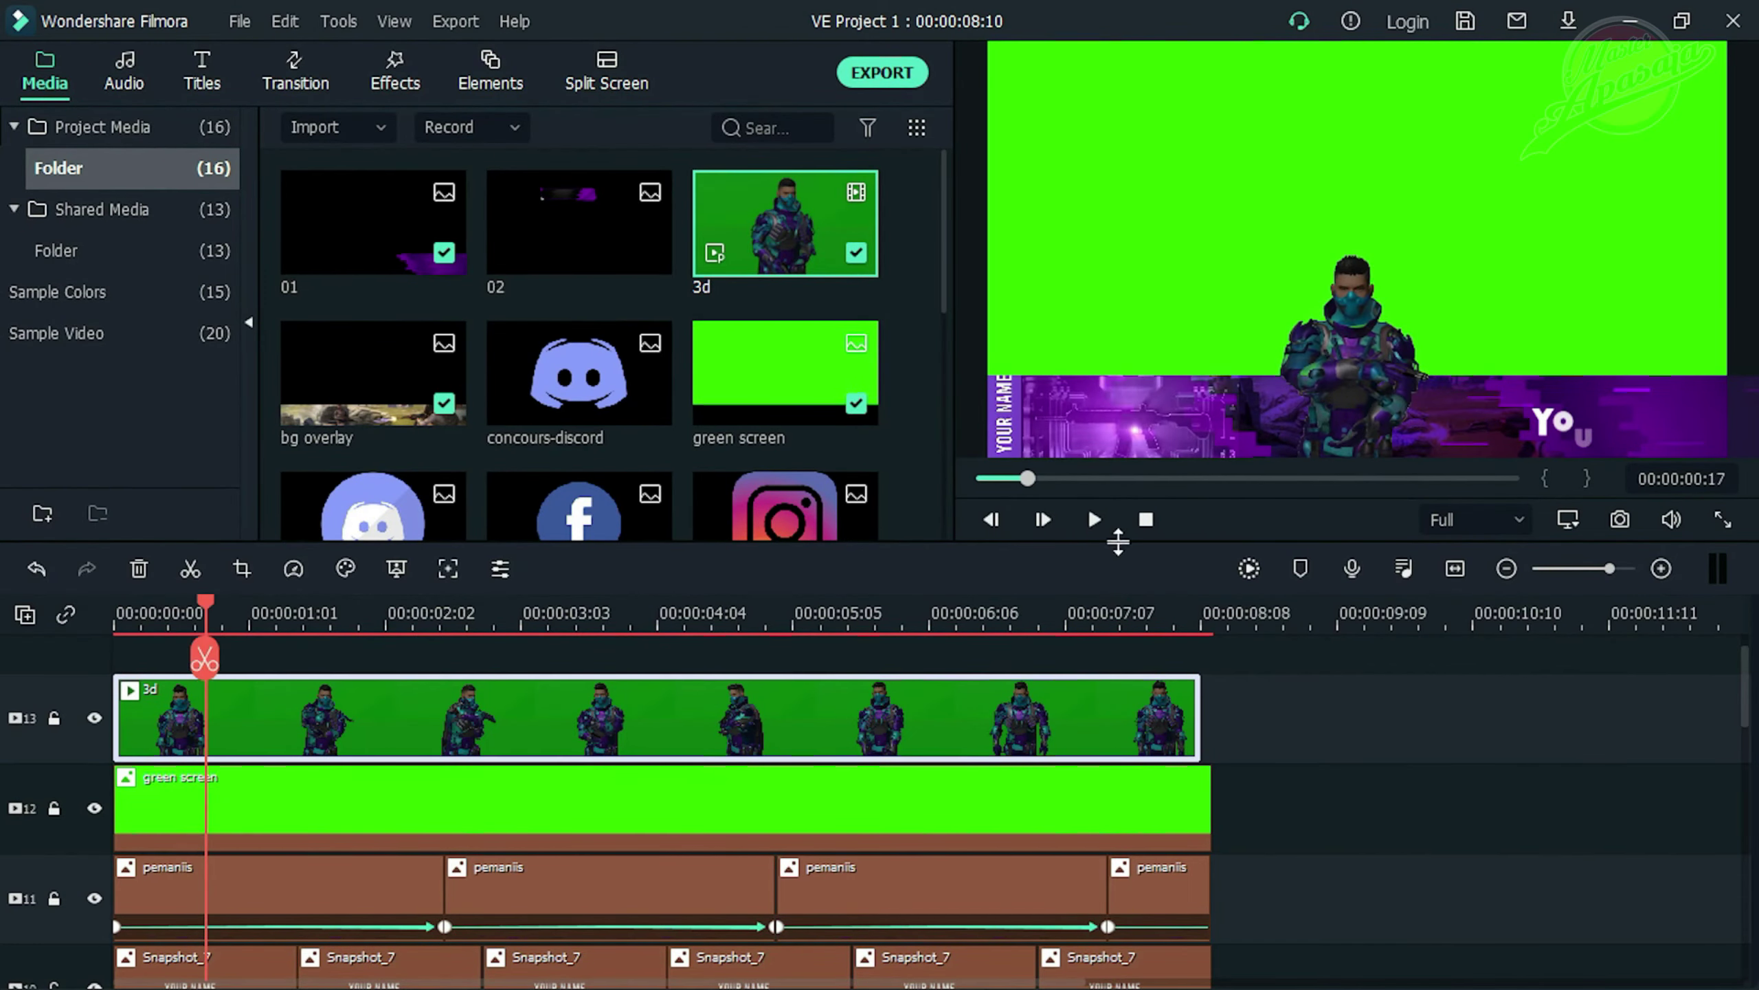
# Apply the Slide Up preset animation to the 3d clip
pyautogui.scroll(3, 338, 690)
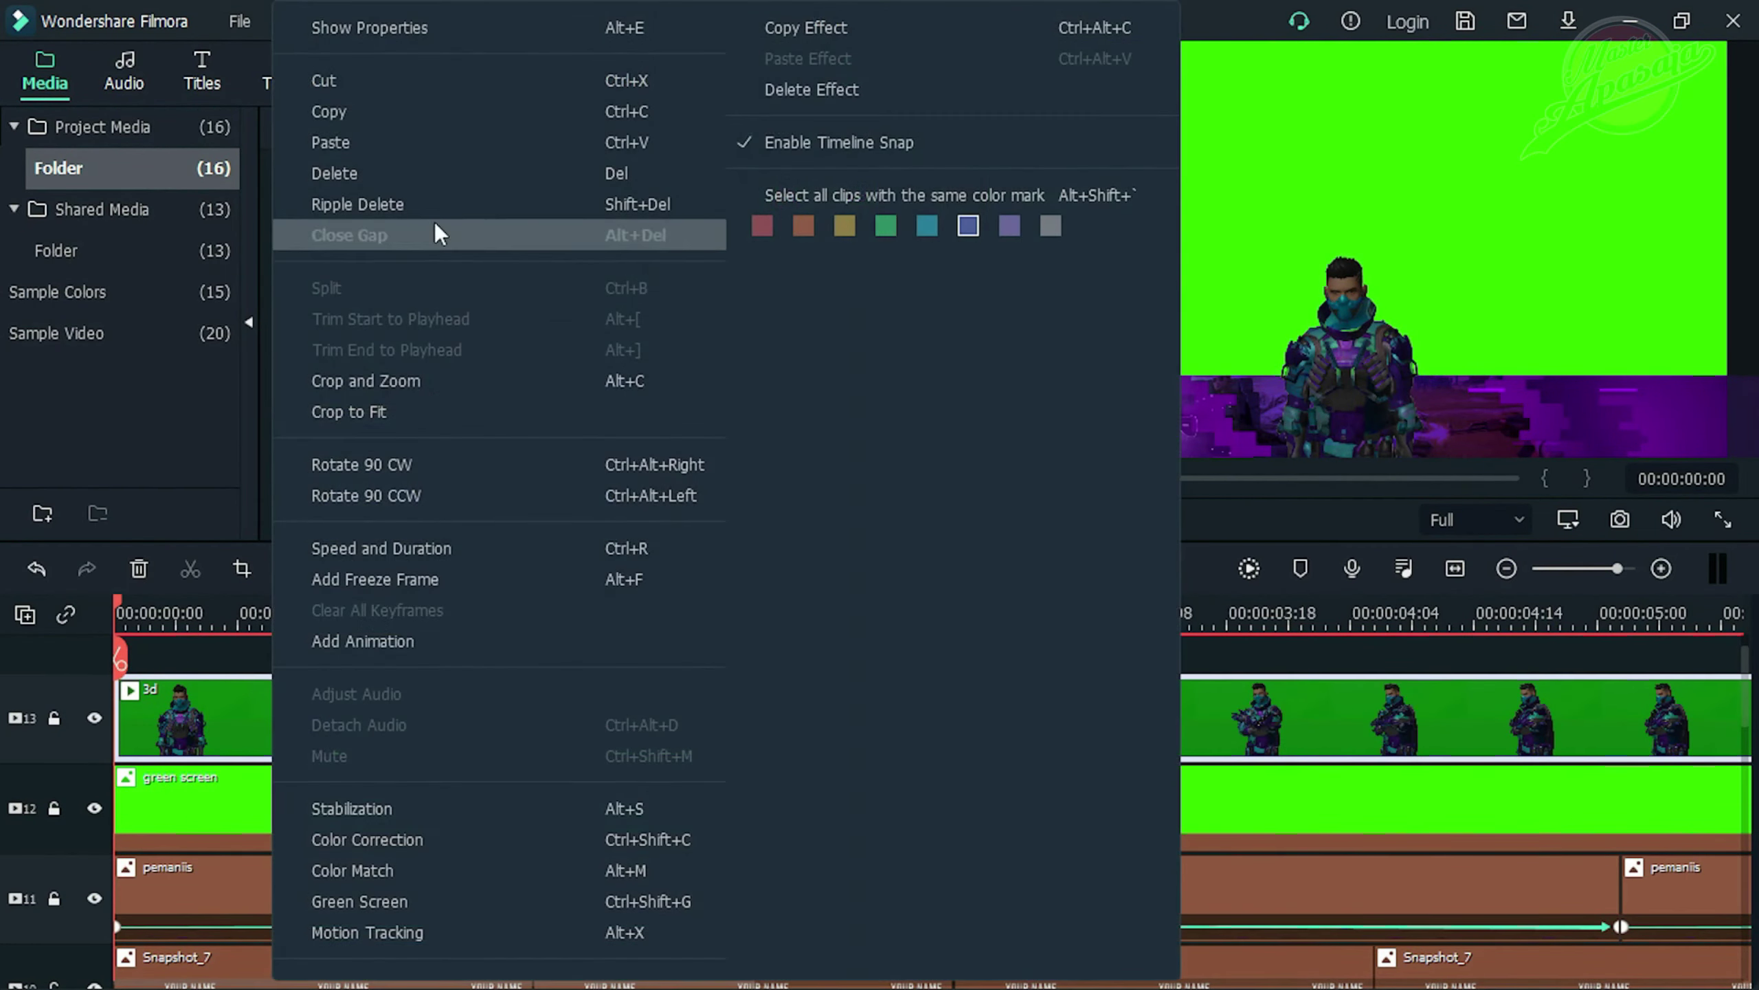
pyautogui.rightClick(273, 716)
pyautogui.click(442, 27)
pyautogui.click(198, 66)
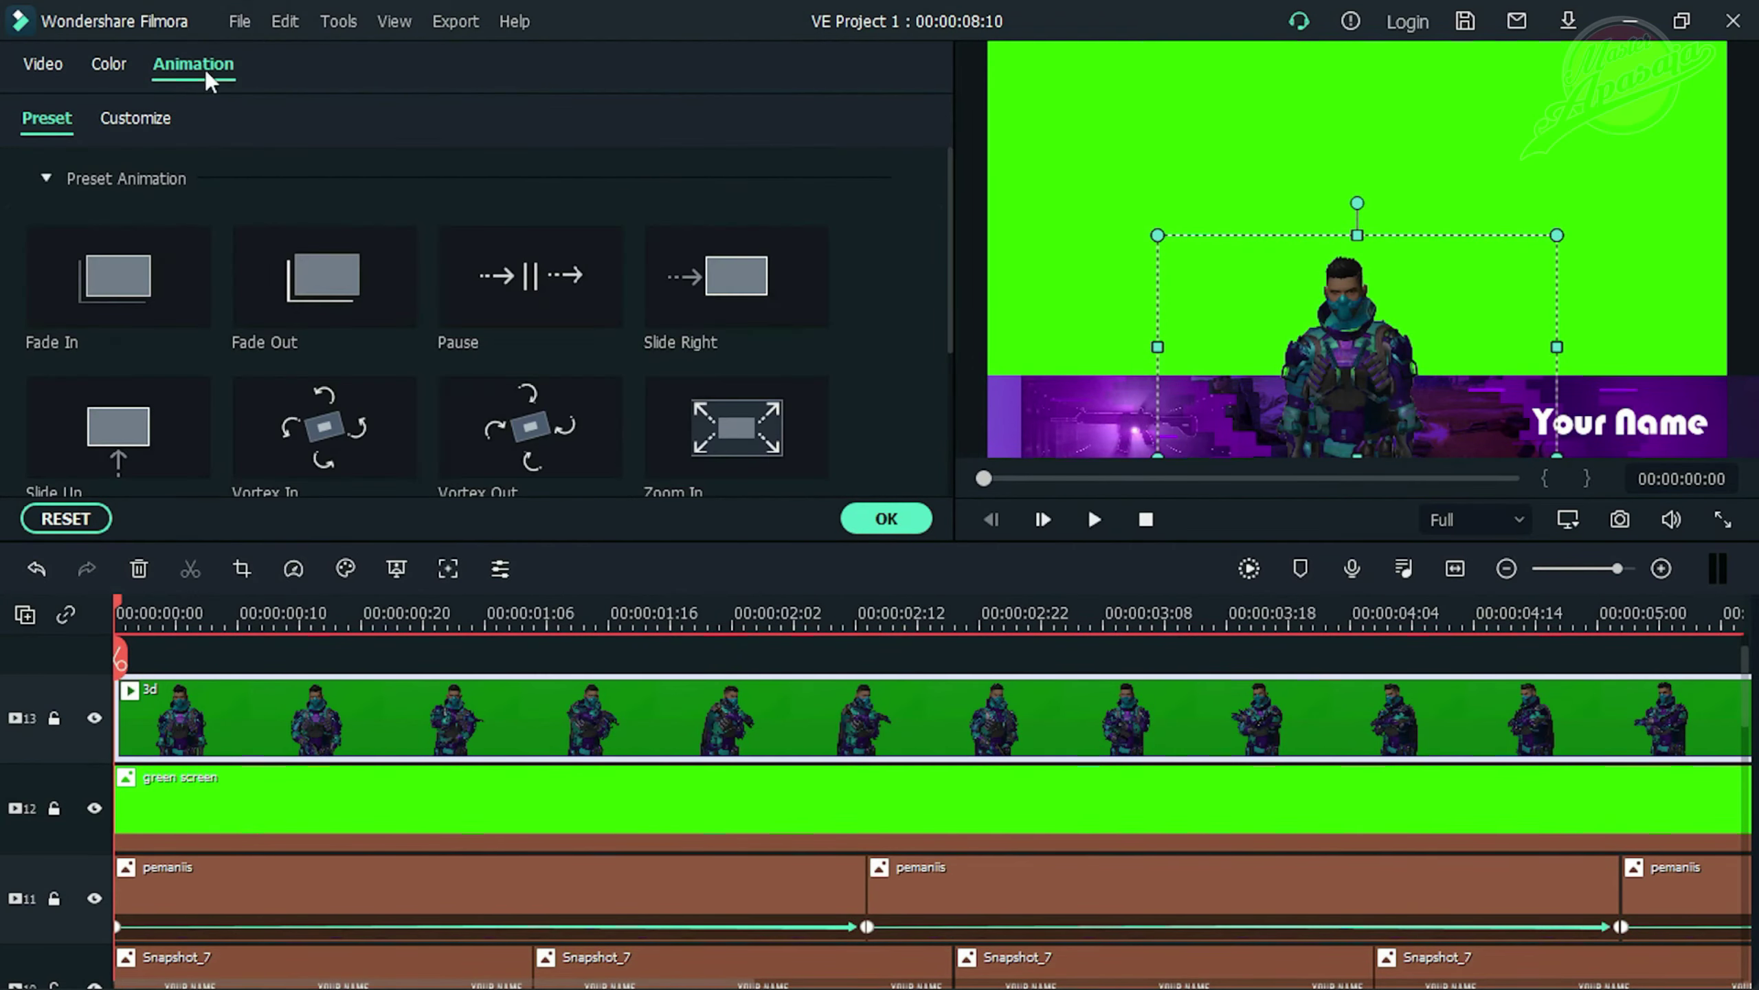
pyautogui.doubleClick(154, 428)
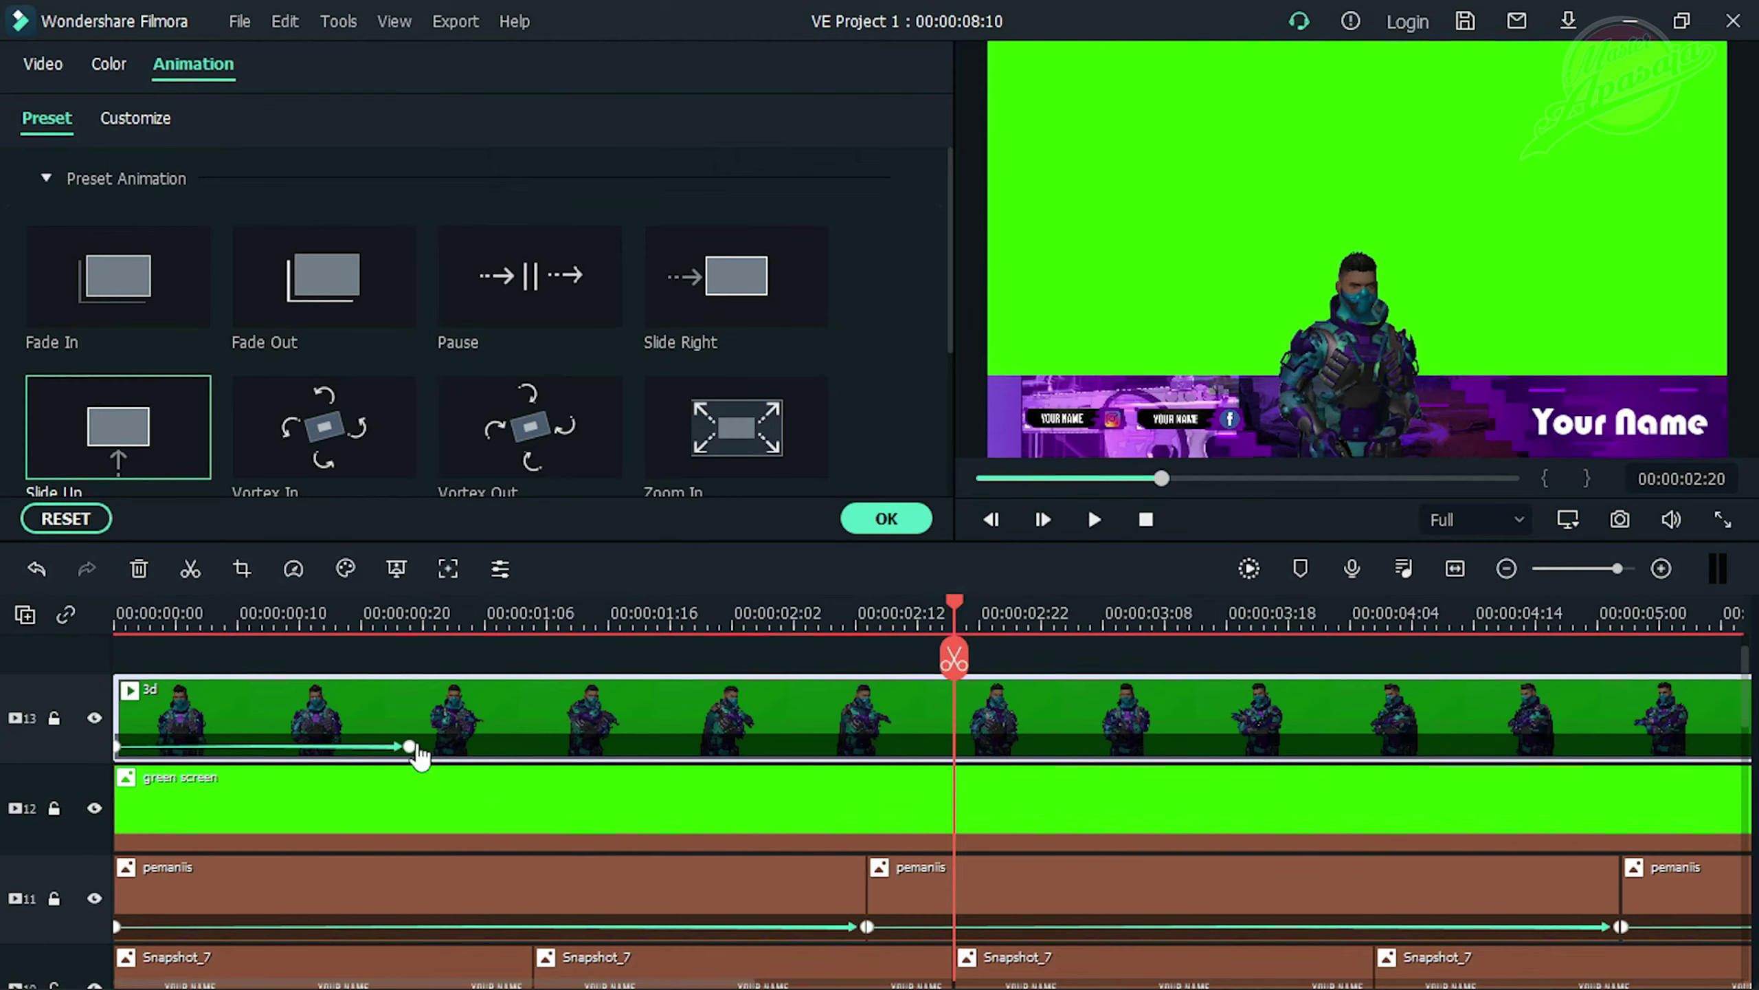
# Move the Slide Up end keyframe to just before the first pemaniis clip's end, play it back, and accept the animation
pyautogui.moveTo(410, 746); pyautogui.dragTo(899, 738)
pyautogui.moveTo(1136, 620); pyautogui.dragTo(1066, 620)
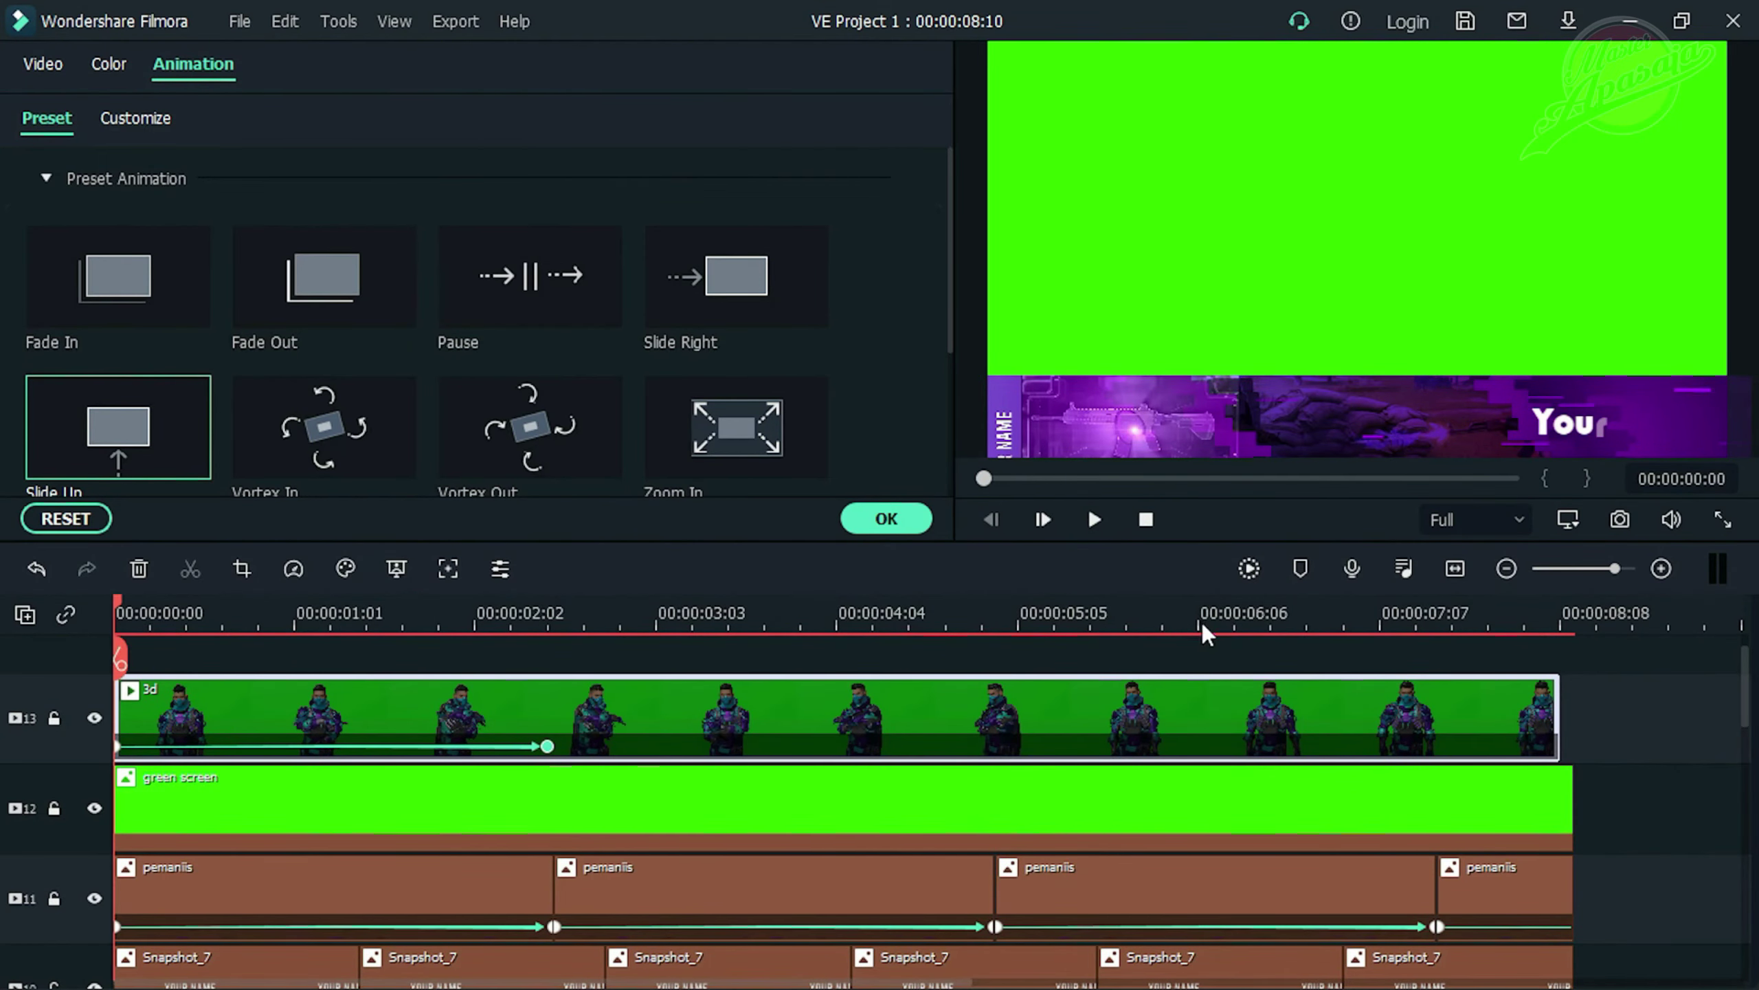
pyautogui.press('space')
pyautogui.click(880, 525)
pyautogui.moveTo(1194, 628); pyautogui.dragTo(725, 597)
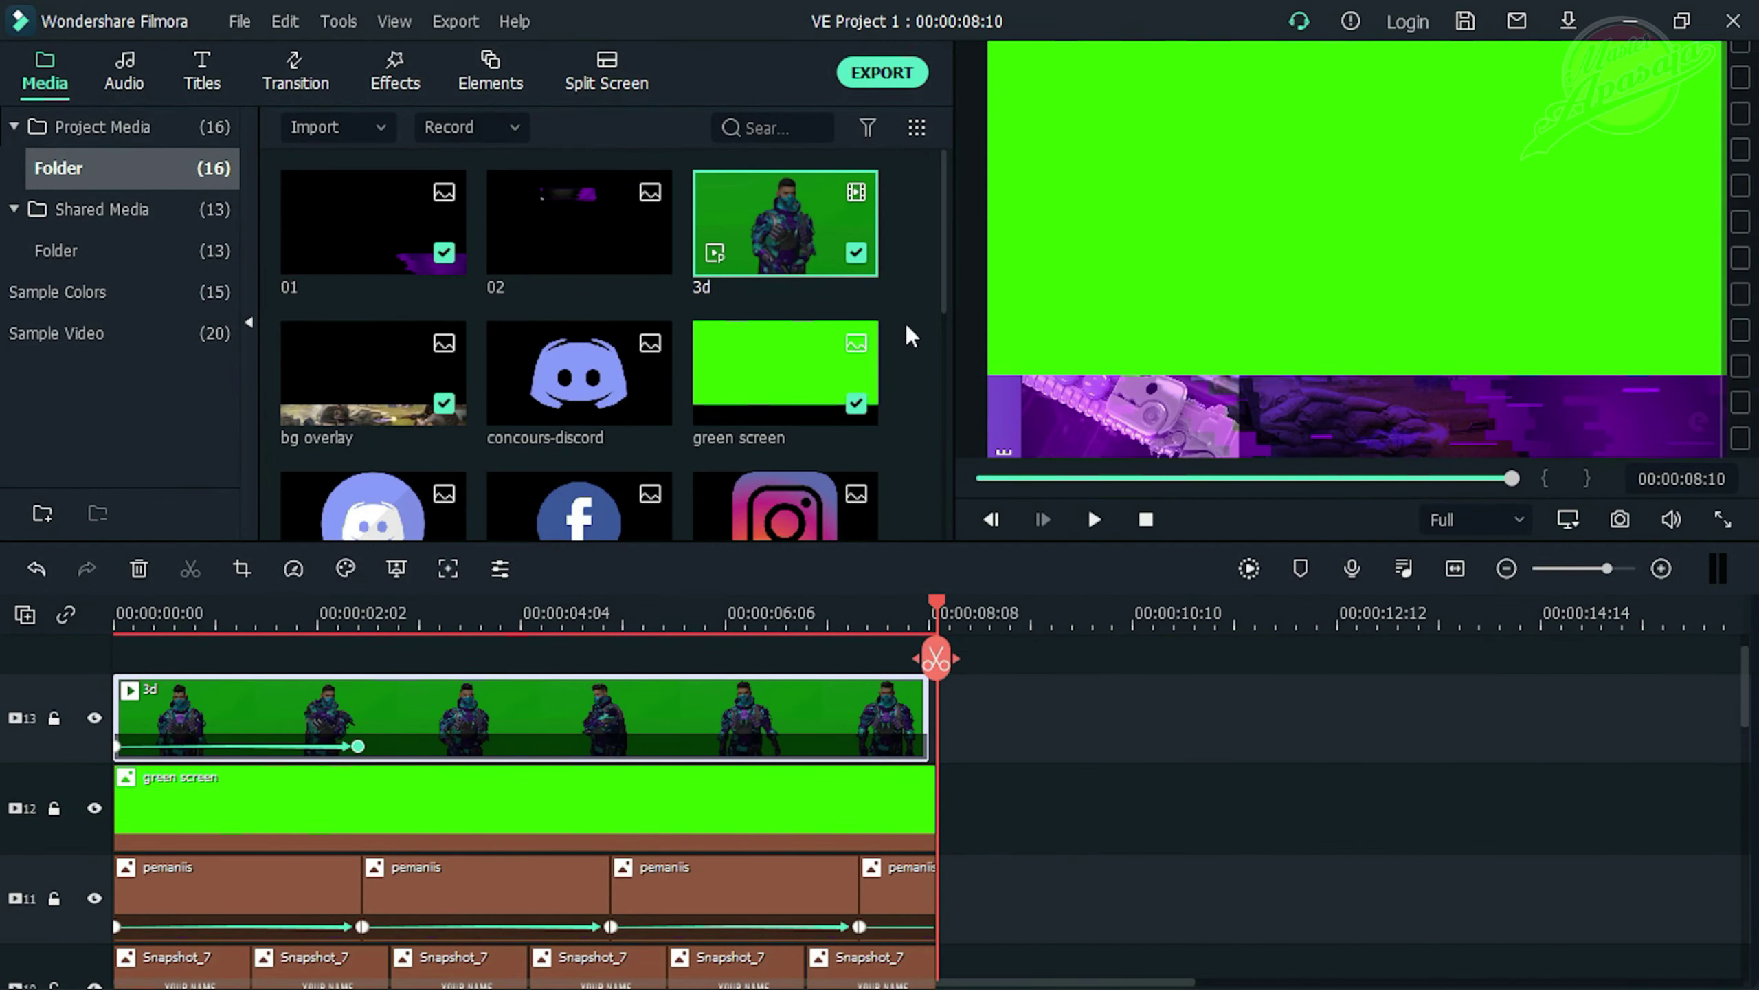
# Review the stacked tracks and play back the complete overlay from the start of the timeline
pyautogui.doubleClick(113, 127)
pyautogui.scroll(-1, 910, 591)
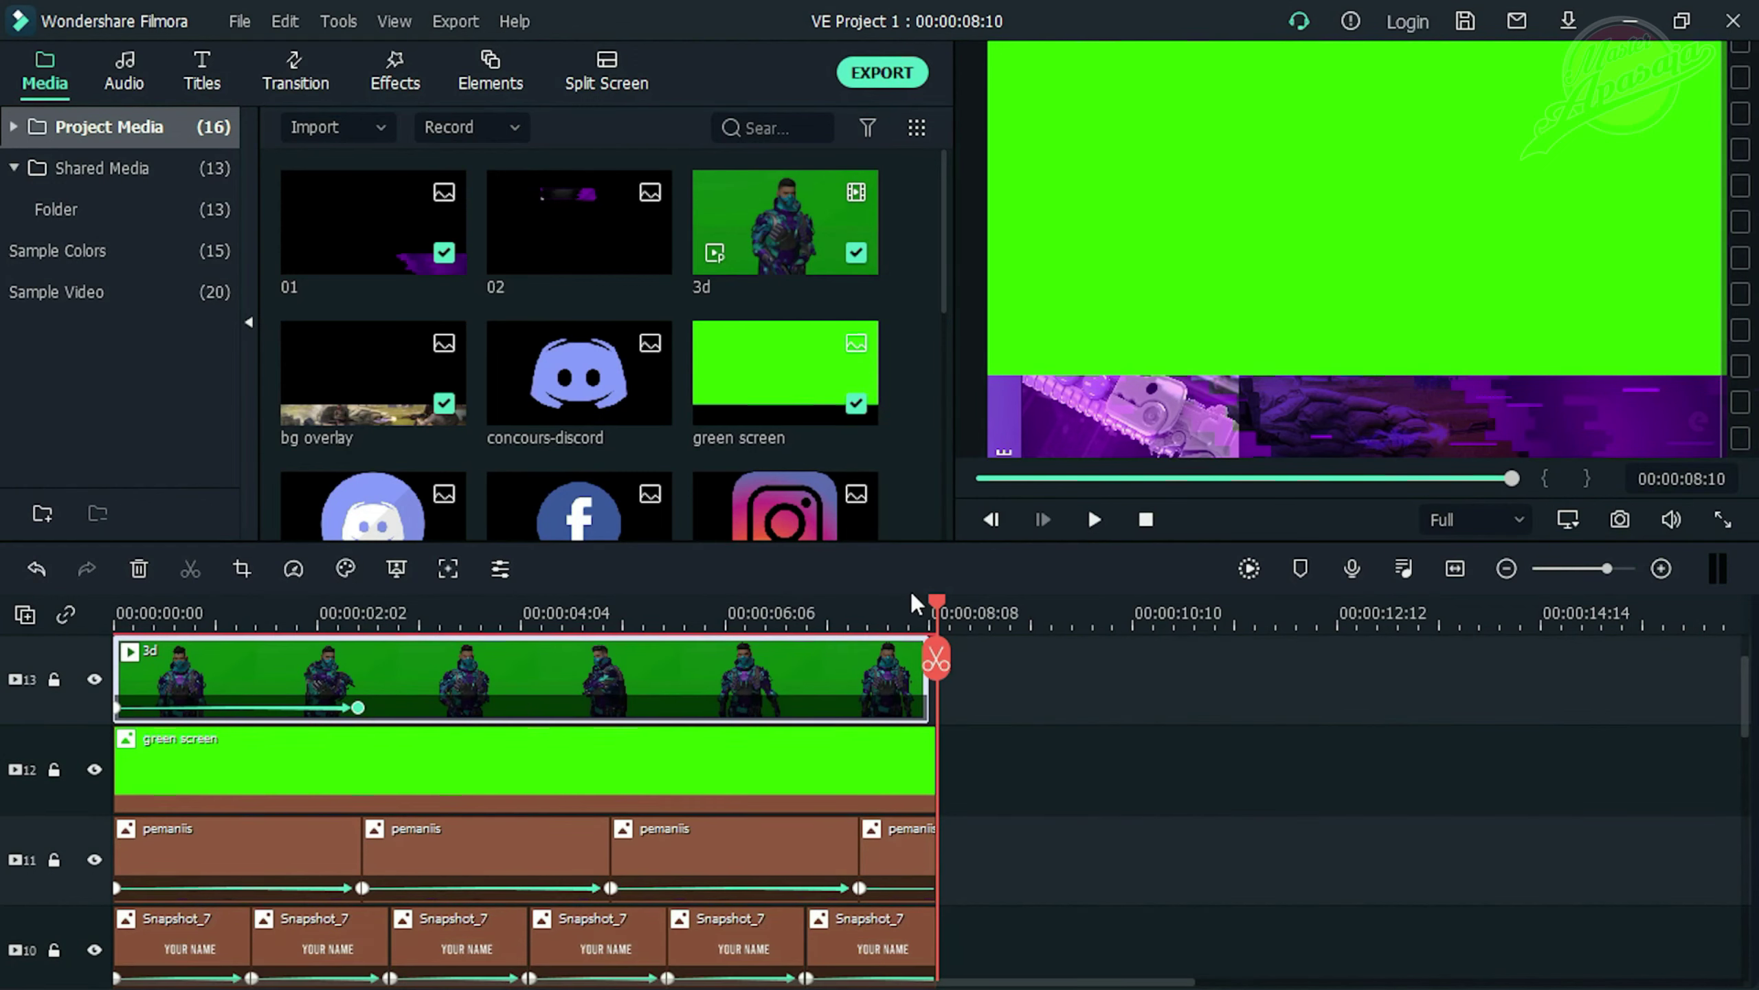
pyautogui.scroll(1, 910, 591)
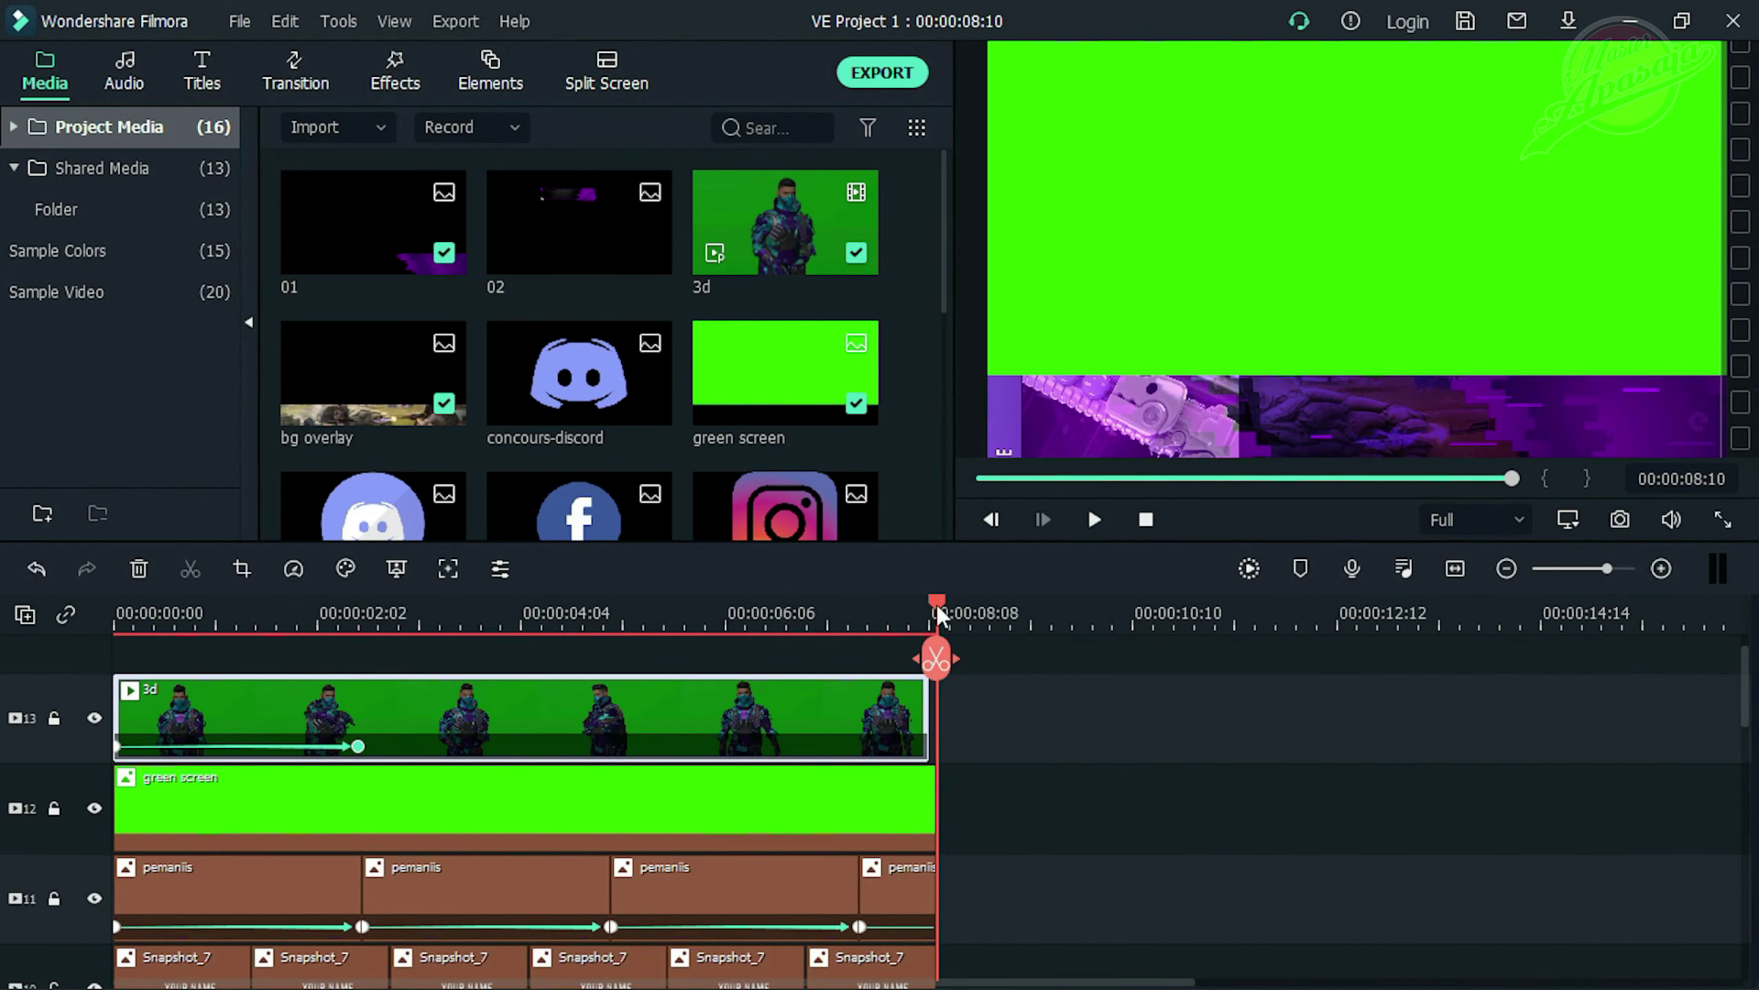
pyautogui.press('Home')
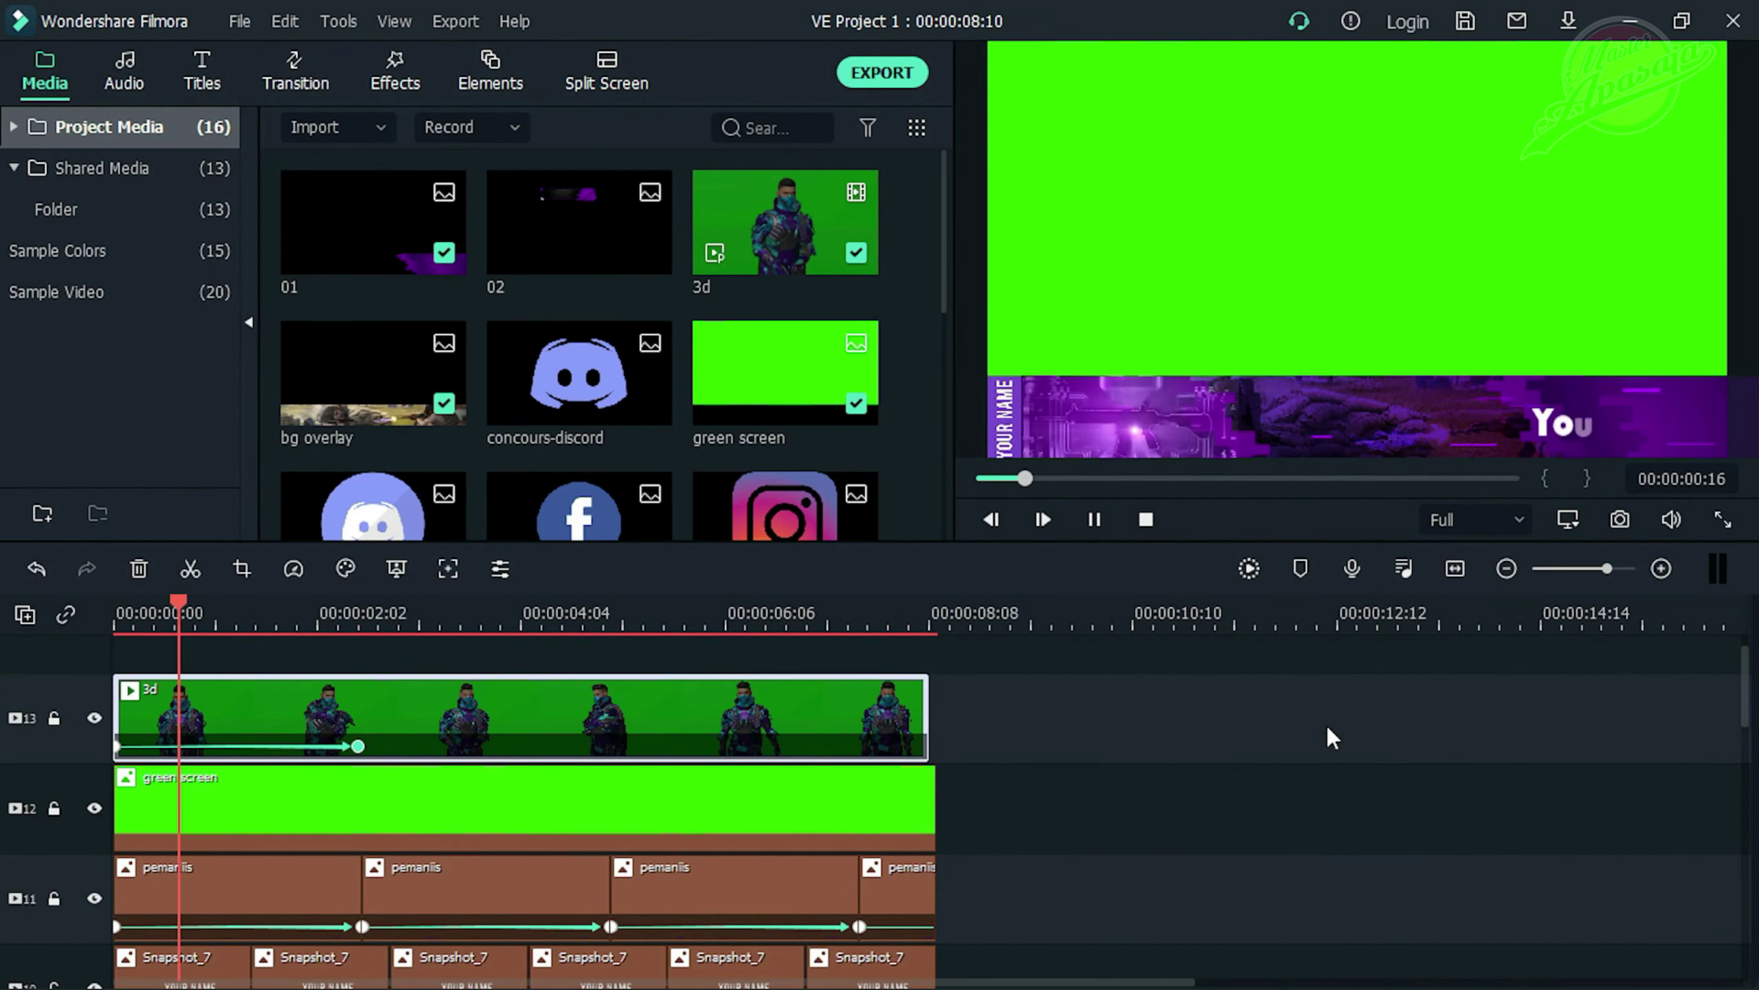